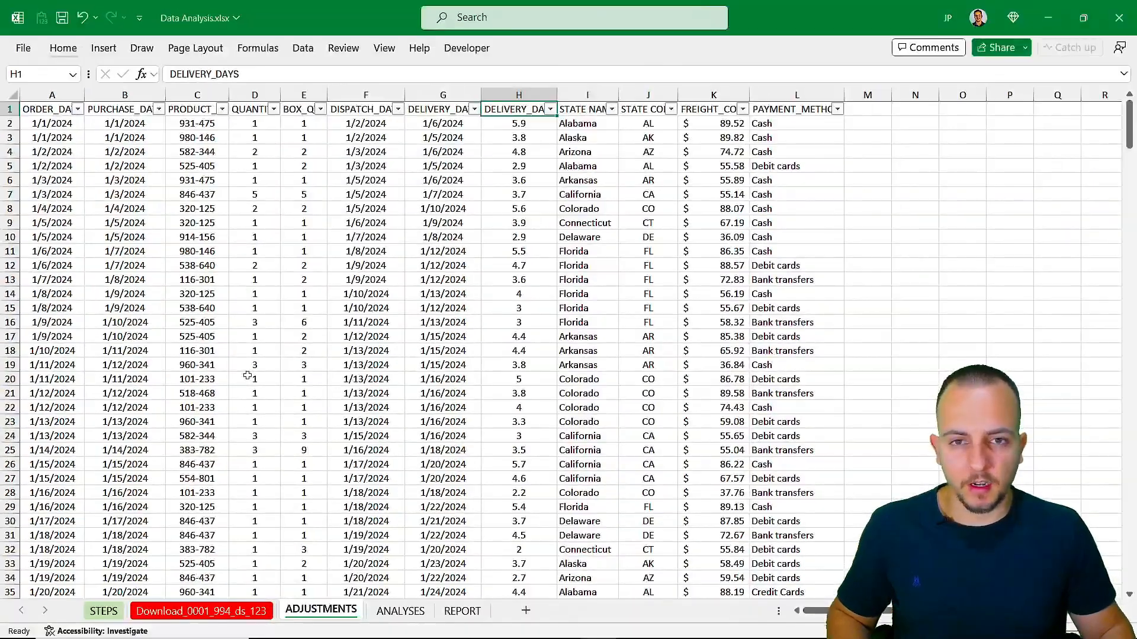
Look through the STEPS, Download_0001_994_ds_123, ADJUSTMENTS and ANALYSES sheets of the finished workbook
key("ctrl+Page_Up")
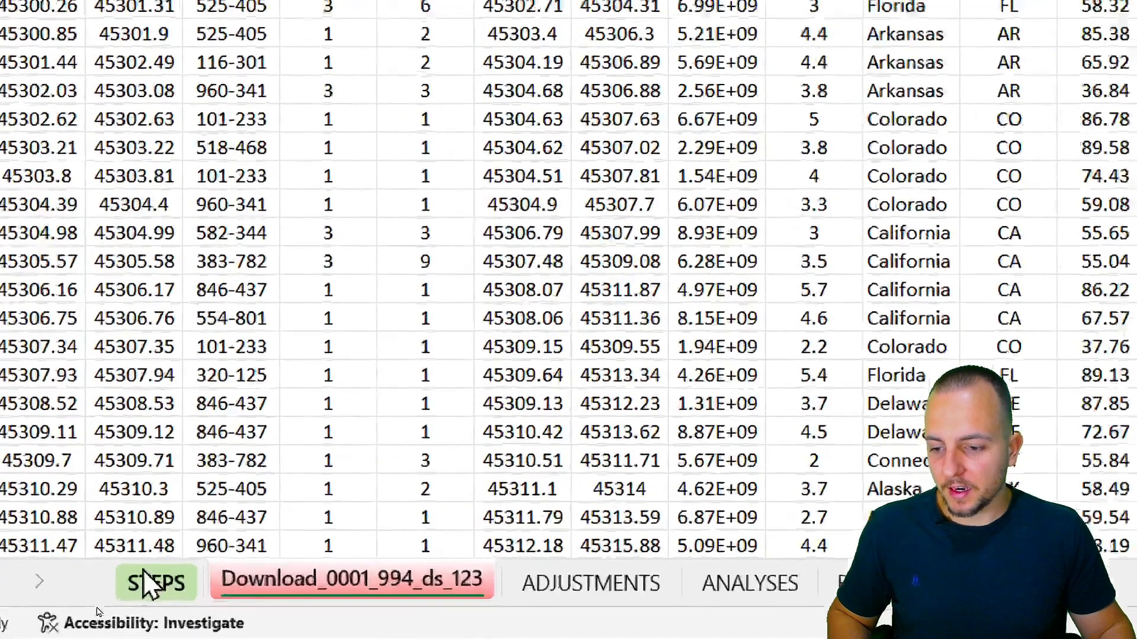
left_click(99, 611)
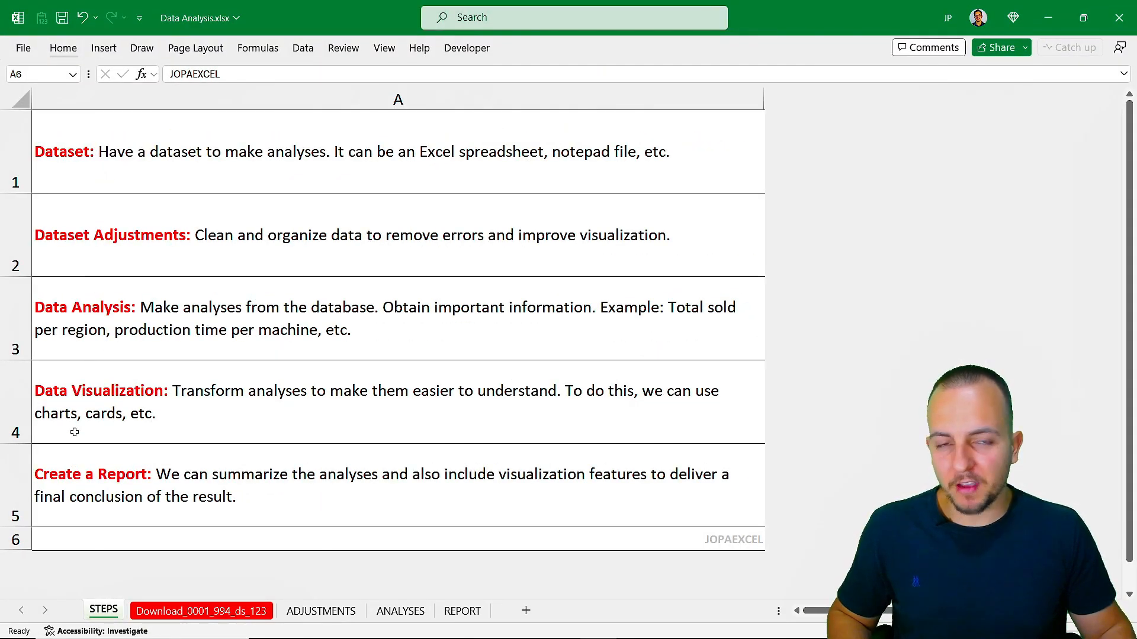
left_click(240, 606)
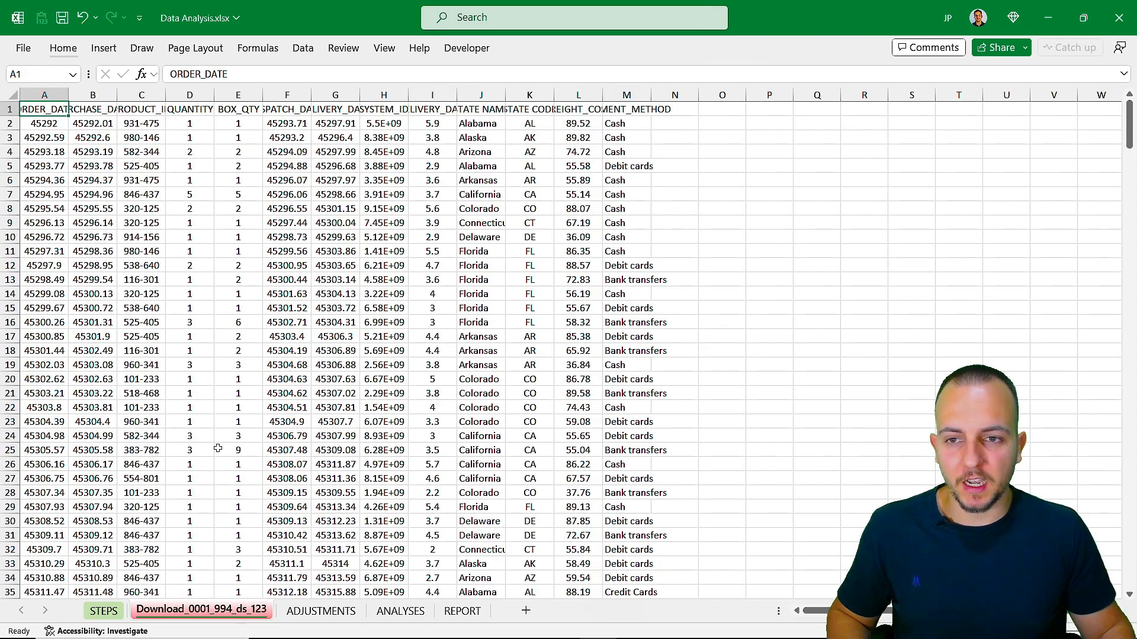
left_click(320, 611)
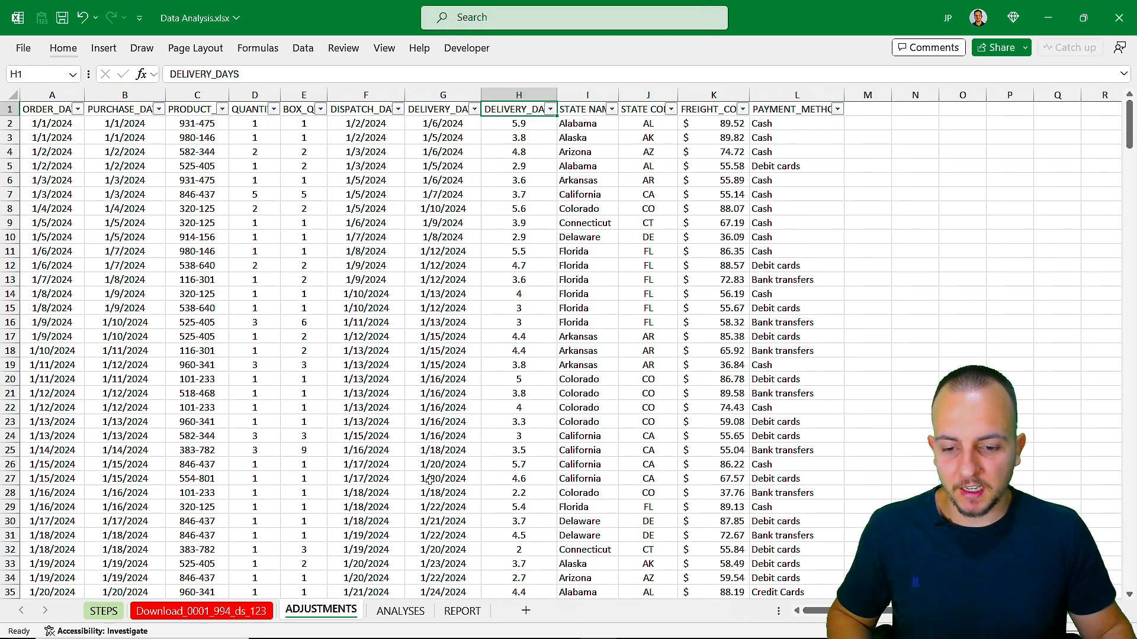
left_click(400, 611)
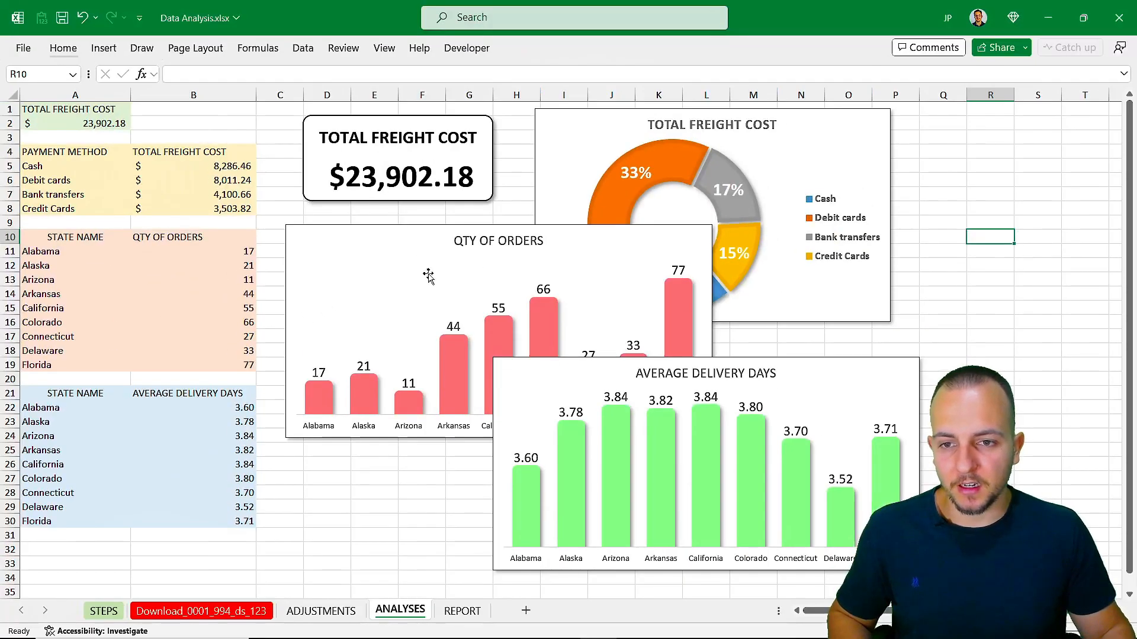
Review the REPORT sheet from beginning to end and check its print preview
left_click(459, 614)
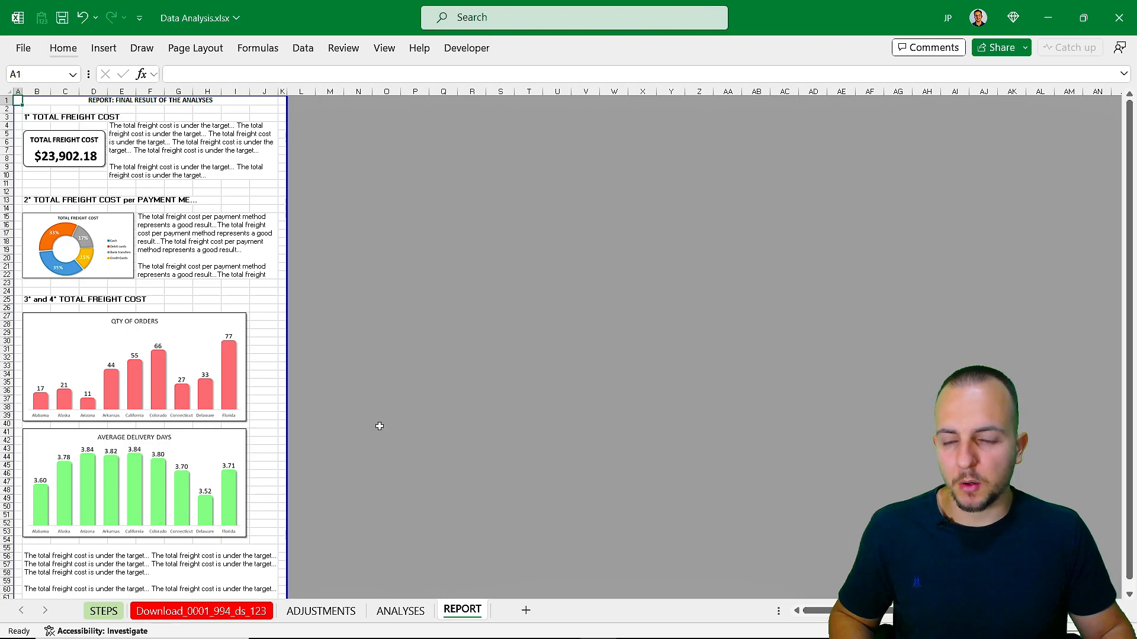
scroll(266, 367, "down", 6)
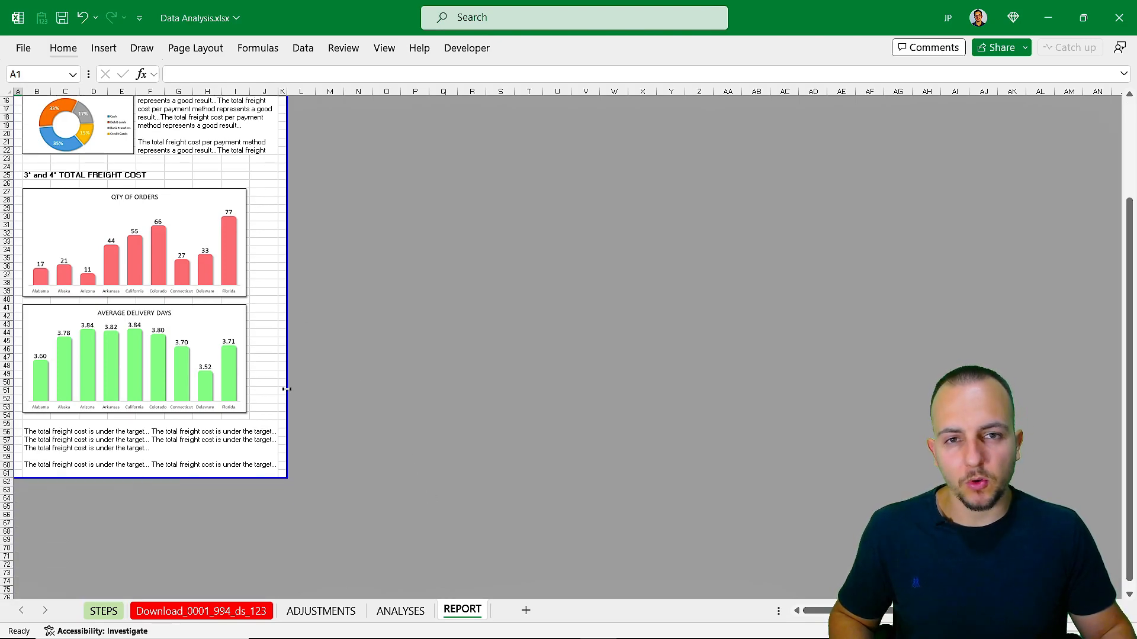
scroll(279, 378, "up", 6)
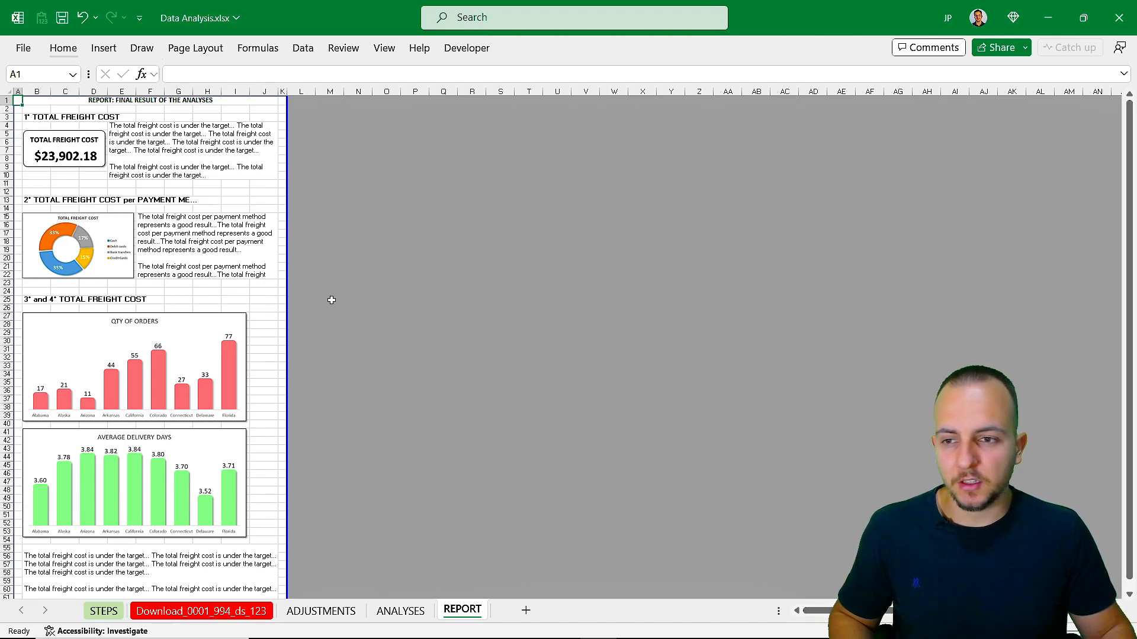
key("ctrl+p")
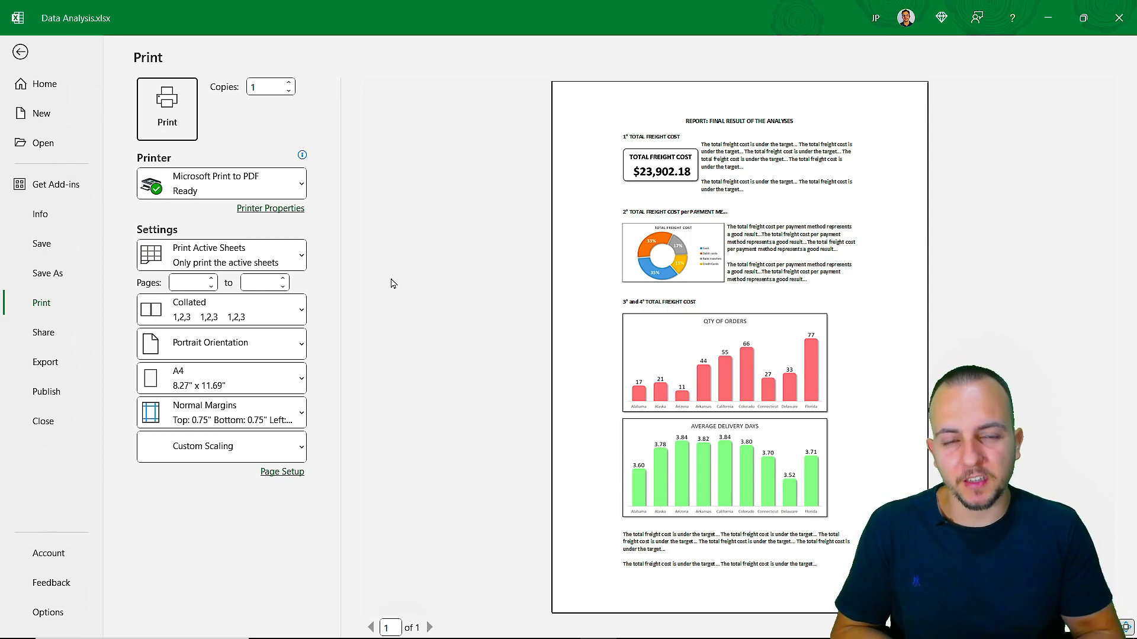
key("Escape")
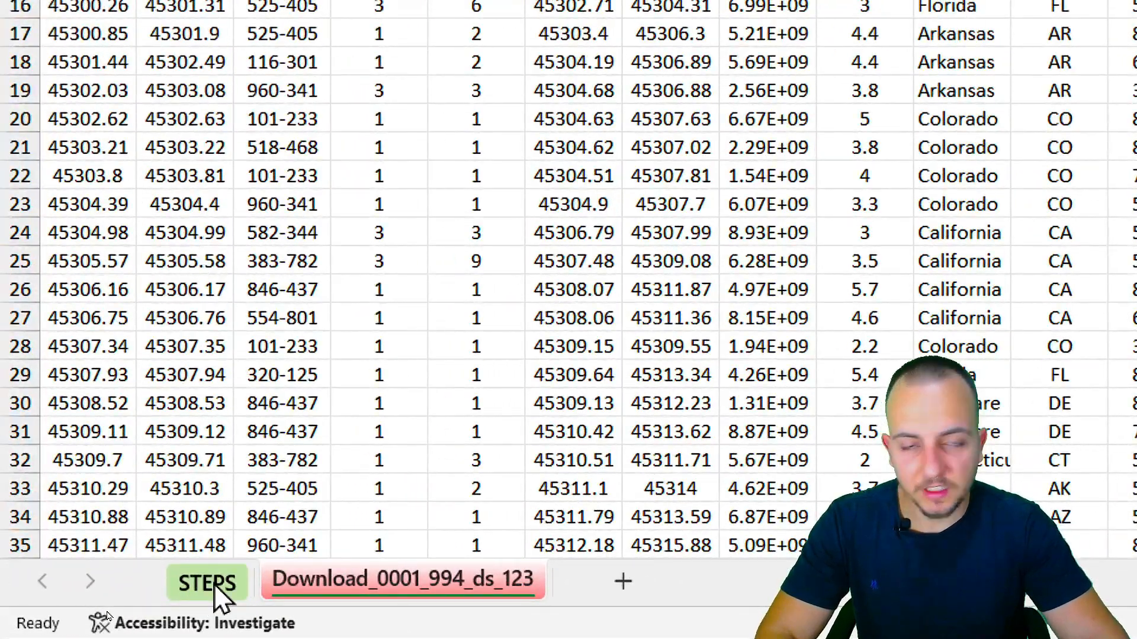
Read the process outline on the STEPS sheet and inspect the order and purchase date columns in the raw download sheet
left_click(215, 584)
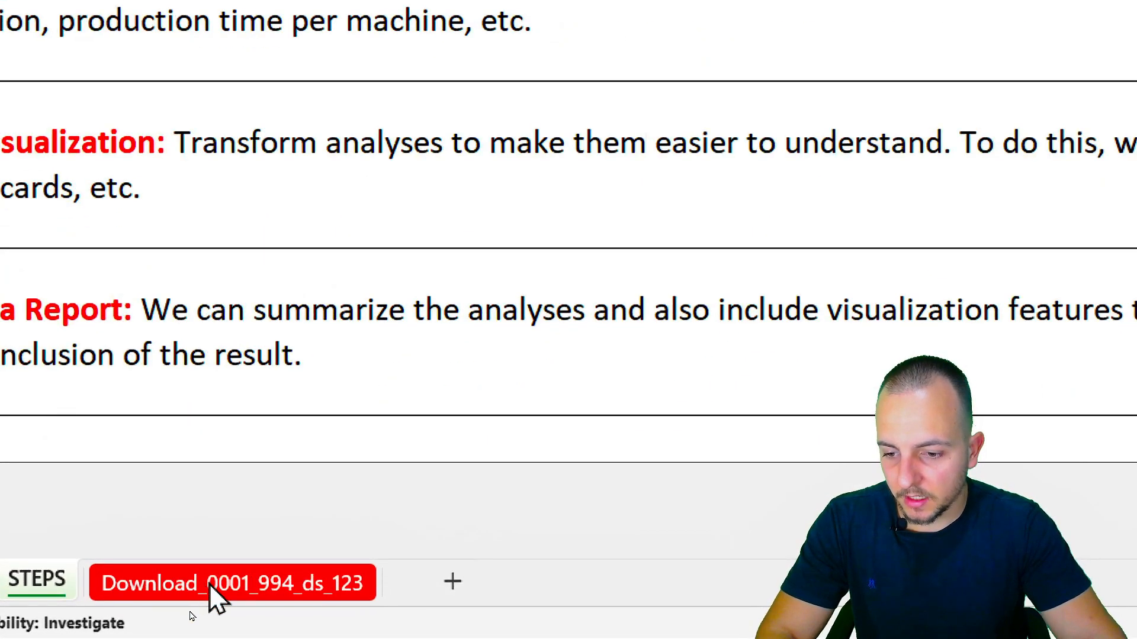
left_click(210, 584)
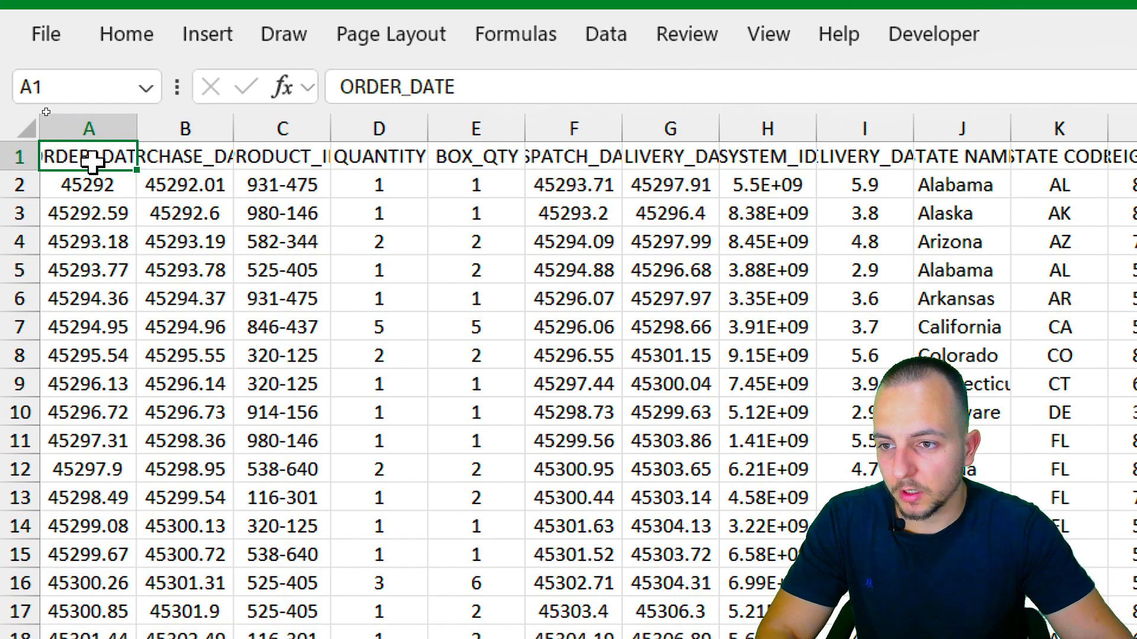
left_click(165, 163)
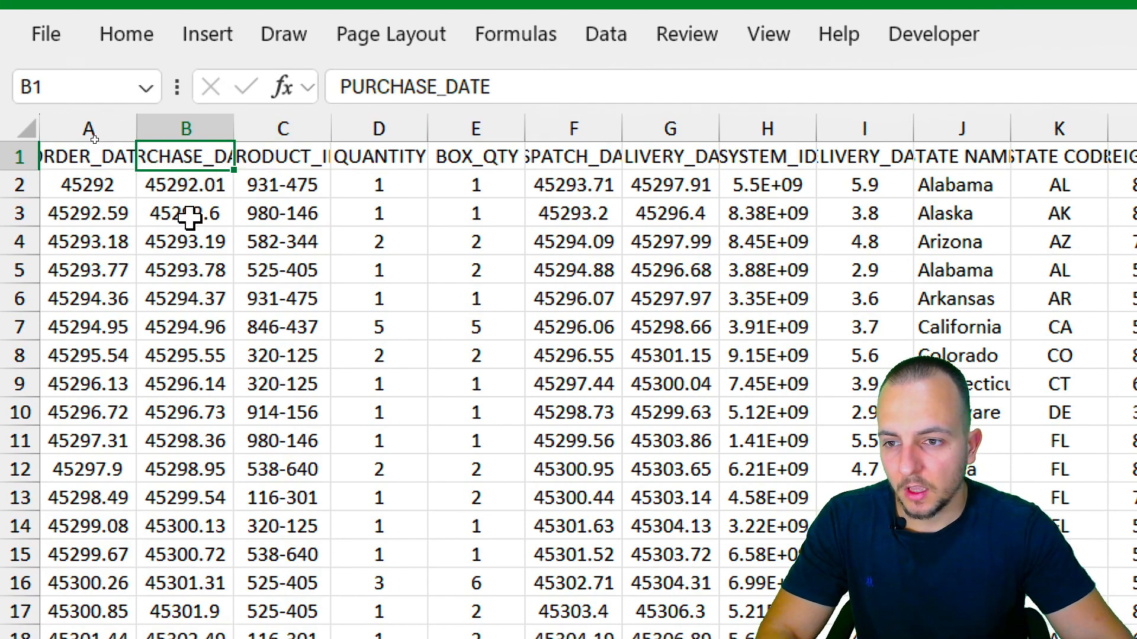
left_click(121, 181)
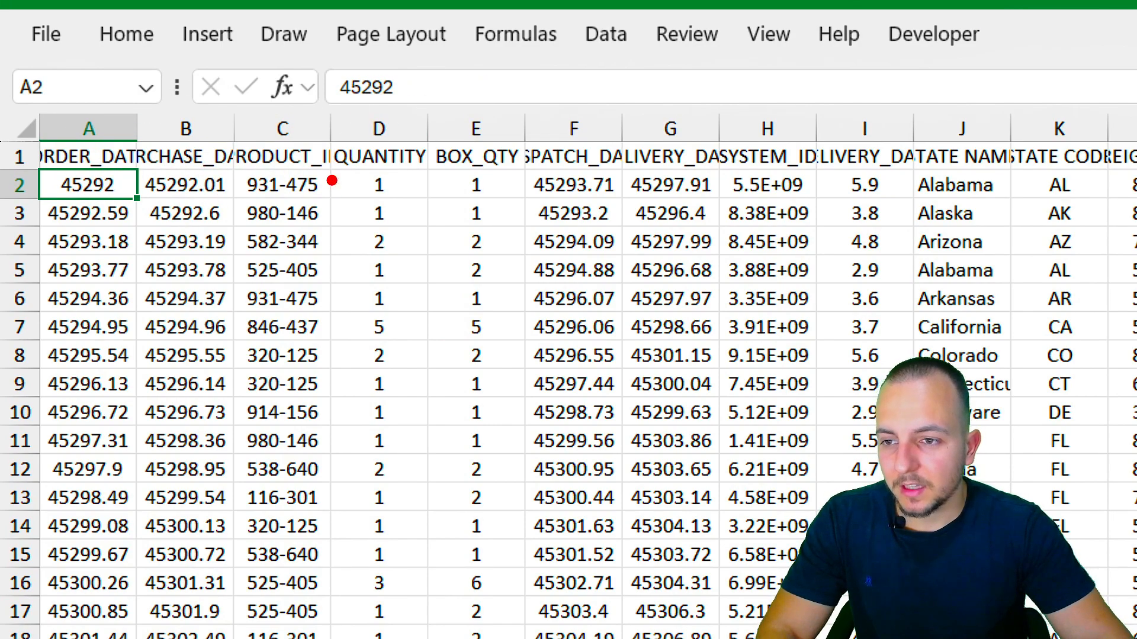
Mark the order date in A2 with screen ink, handwrite 01/01/24 over the sheet, and clear the markup
left_click_drag(43, 161, 239, 274)
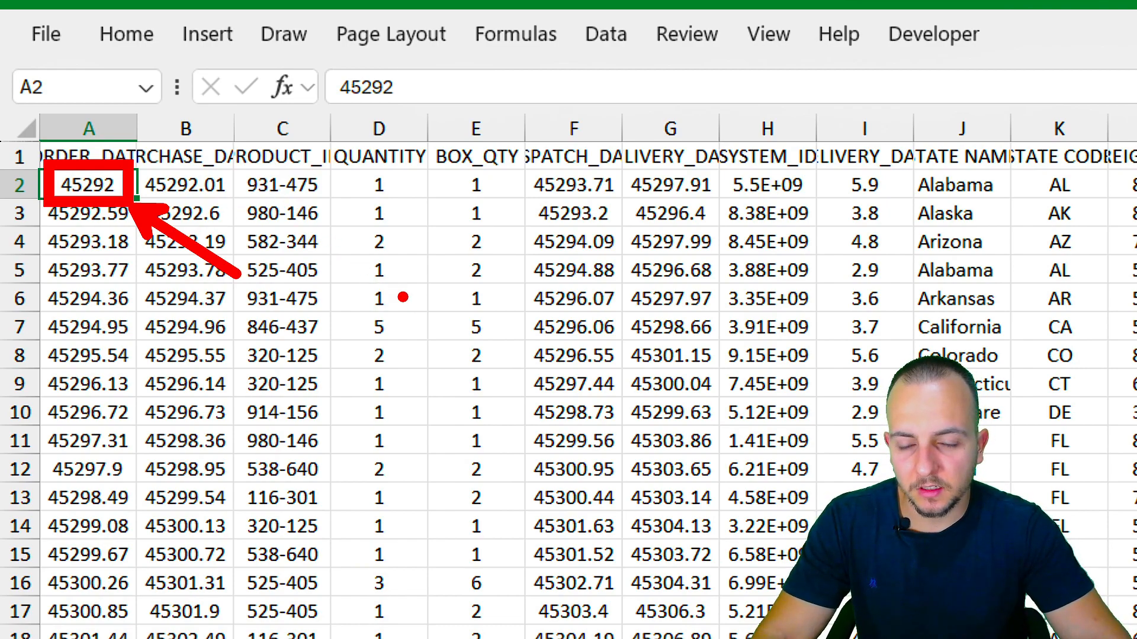
left_click_drag(411, 251, 444, 253)
mouse_move(491, 201)
left_mouse_down()
mouse_move(500, 276)
mouse_move(565, 338)
left_mouse_up()
left_click_drag(672, 157, 577, 418)
left_click_drag(725, 222, 728, 225)
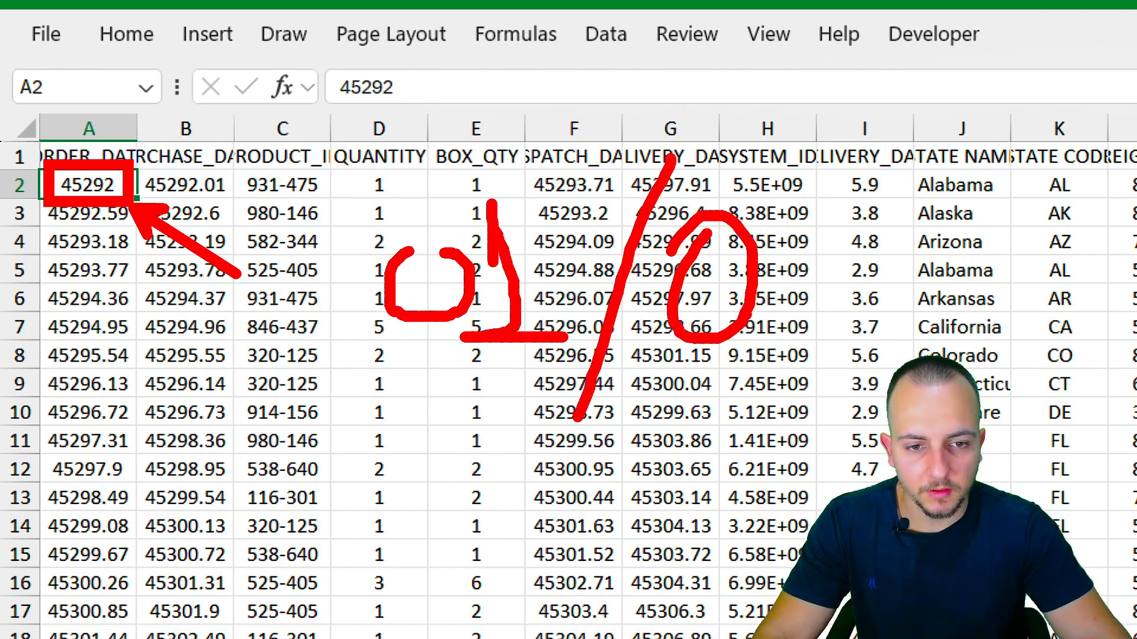
left_click_drag(799, 189, 814, 364)
left_click_drag(959, 184, 926, 356)
left_click_drag(1006, 240, 1039, 338)
left_click(1097, 293)
left_click_drag(1090, 213, 1101, 290)
left_click_drag(1093, 216, 1098, 373)
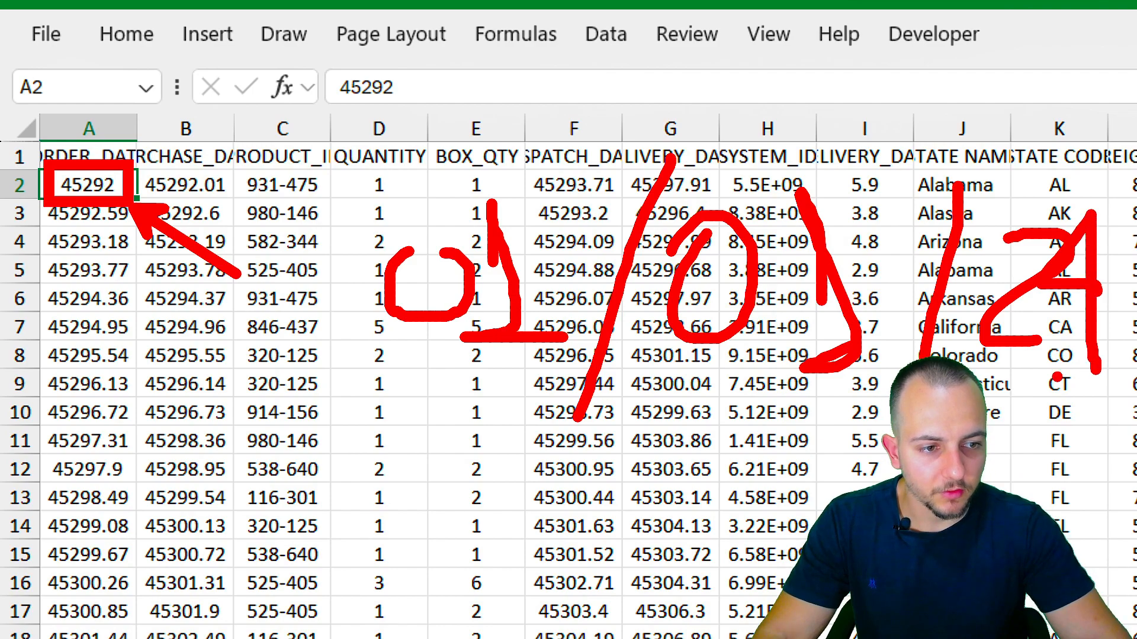
left_click_drag(1024, 392, 1104, 388)
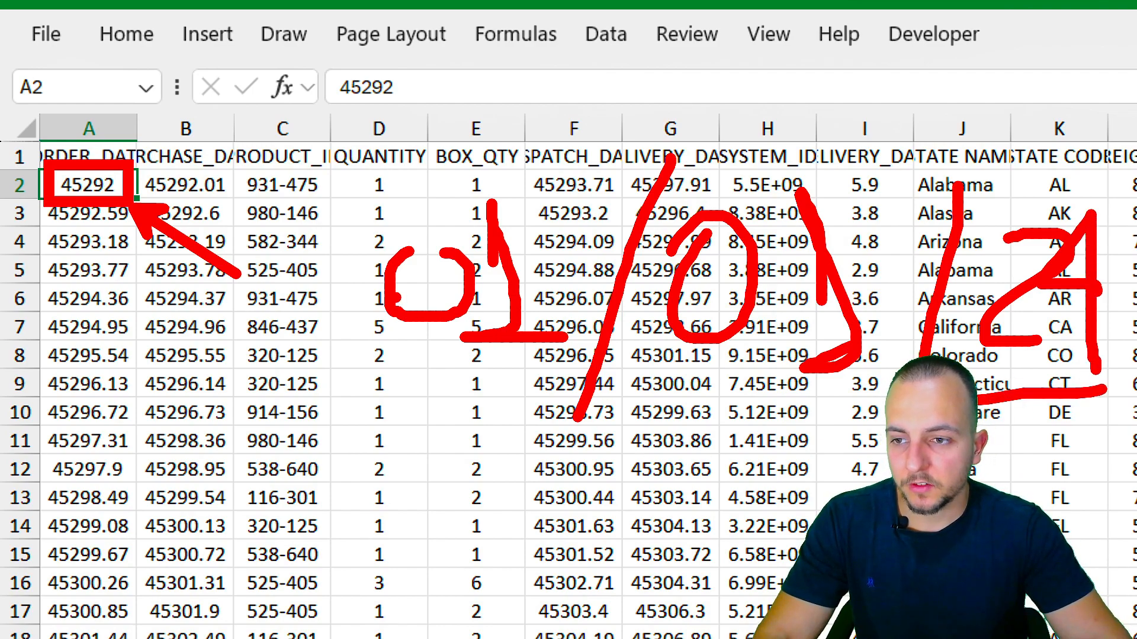
mouse_move(139, 150)
left_mouse_down()
mouse_move(47, 216)
mouse_move(151, 148)
left_mouse_up()
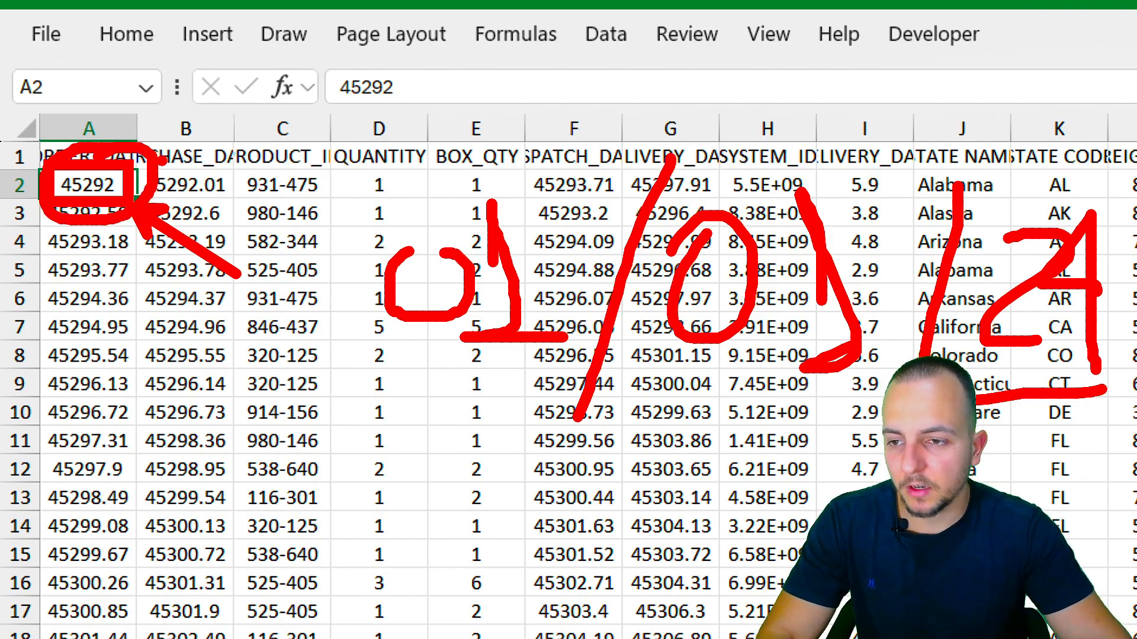
key("Escape")
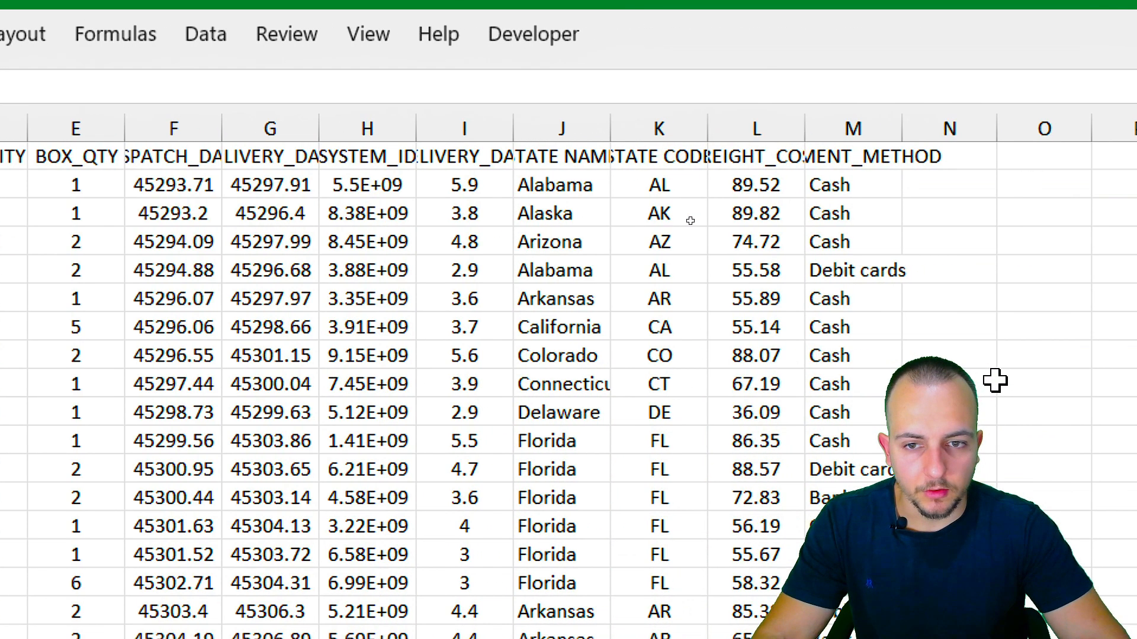
Examine the SYSTEM_ID and FREIGHT_COST columns, sketch a dollar sign beside the freight costs, and clear the markup
left_click(385, 126)
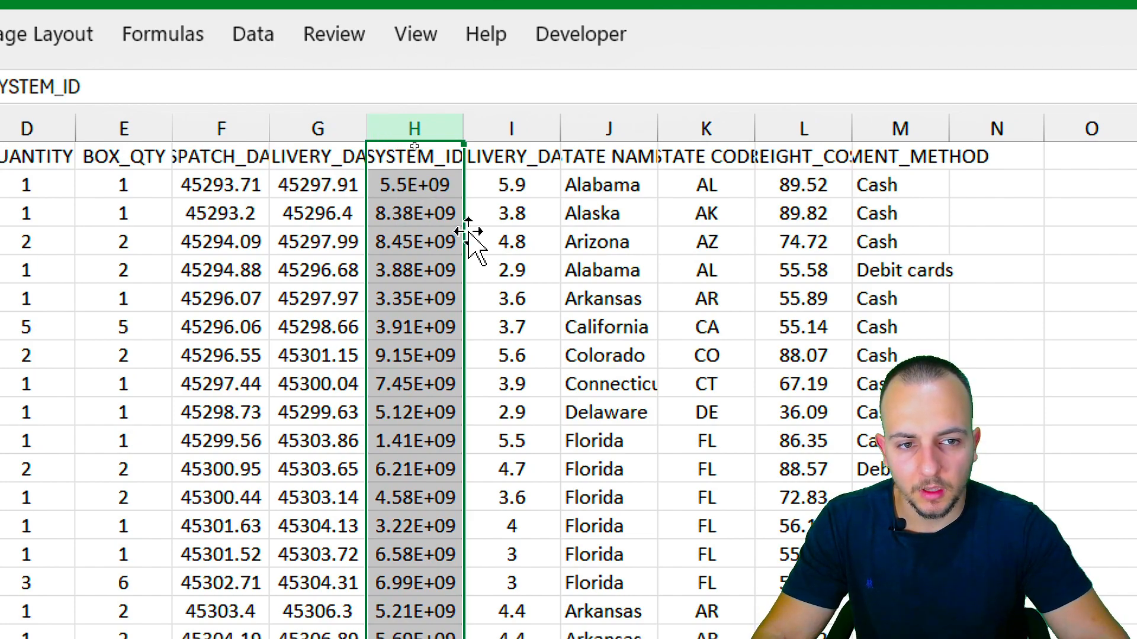
left_click(823, 129)
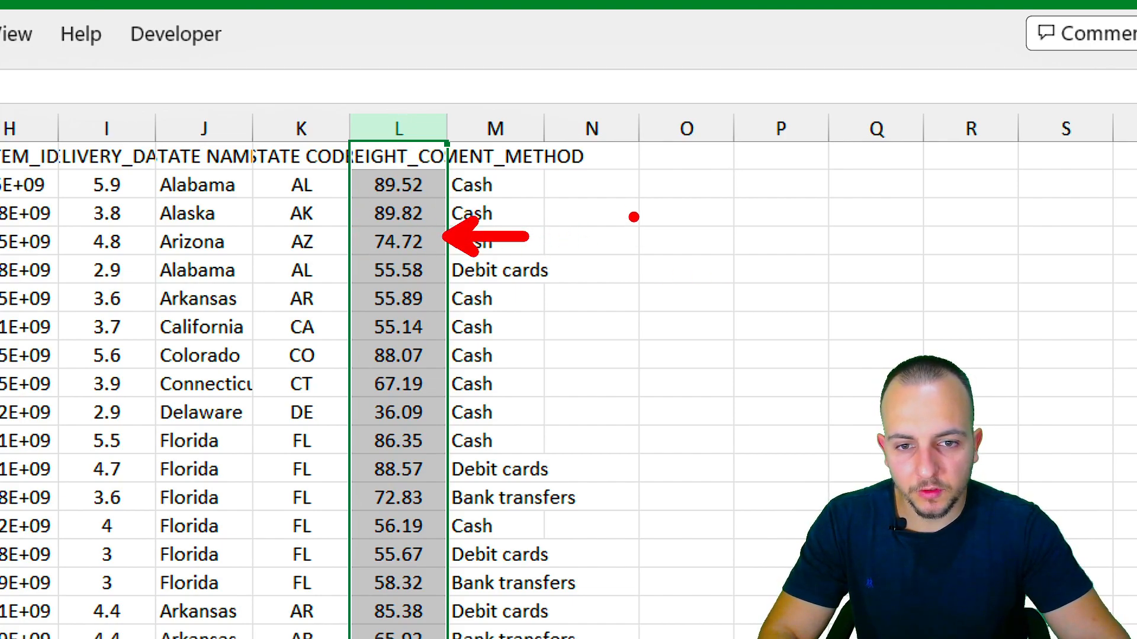
left_click_drag(683, 186, 555, 271)
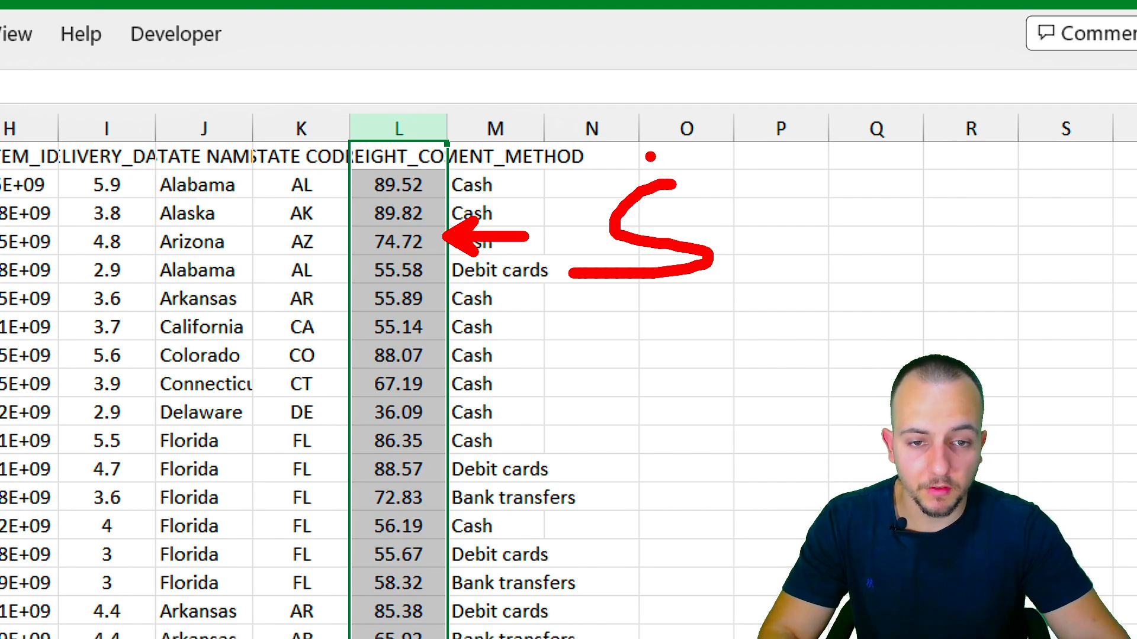
left_click_drag(645, 157, 645, 302)
left_click_drag(599, 338, 860, 289)
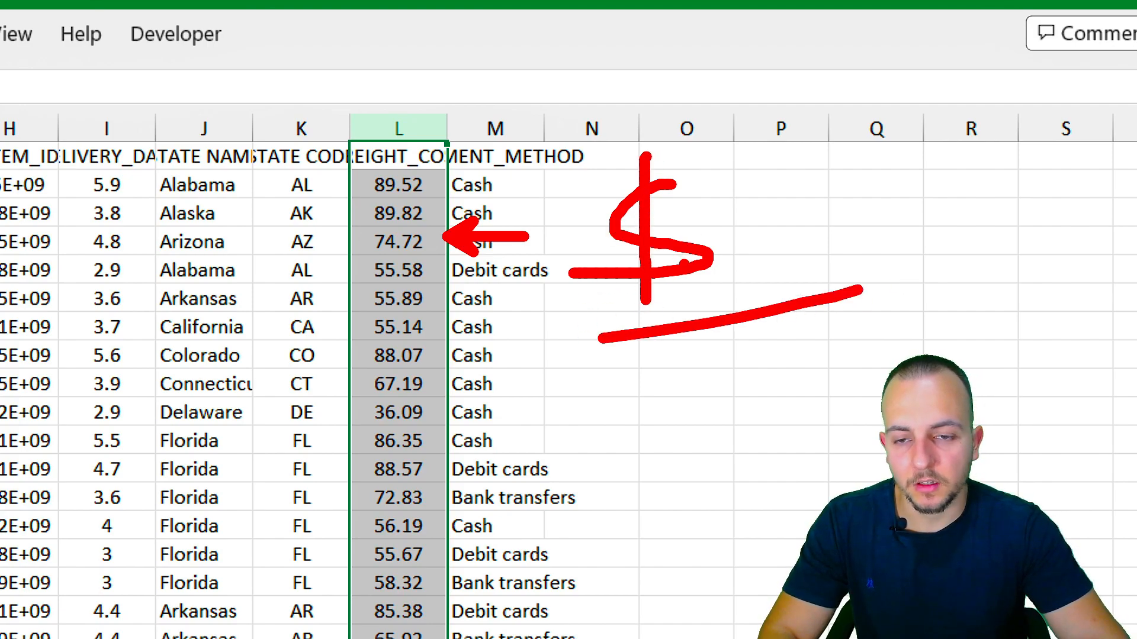
key("Escape")
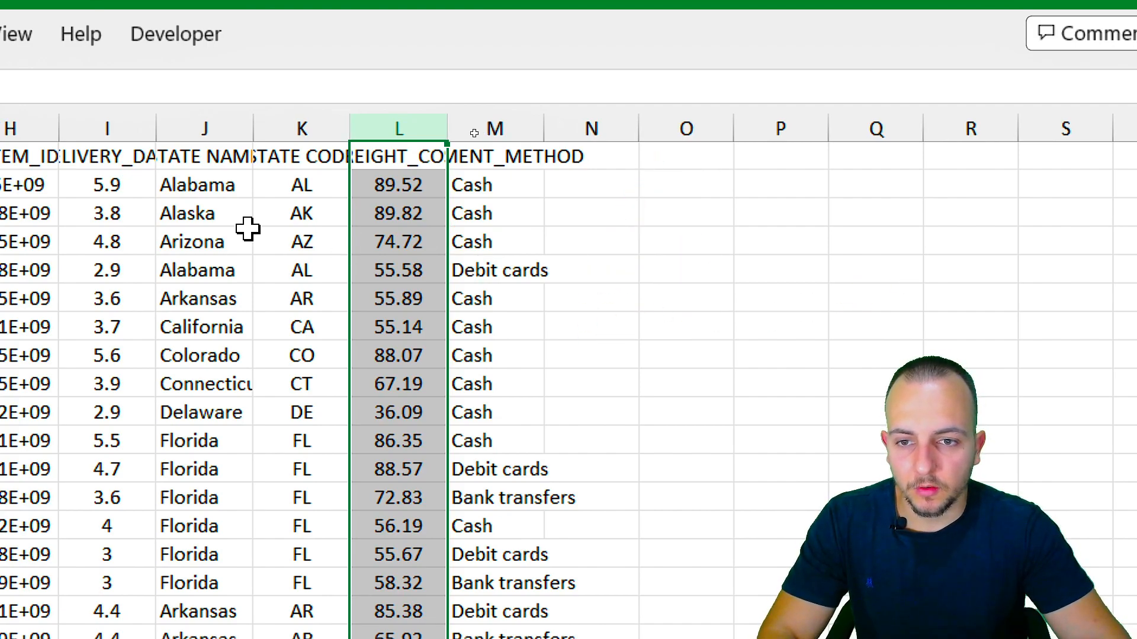
Duplicate the Download_0001_994_ds_123 sheet, placing the copy directly after the original
key("ctrl+4")
left_click(59, 103)
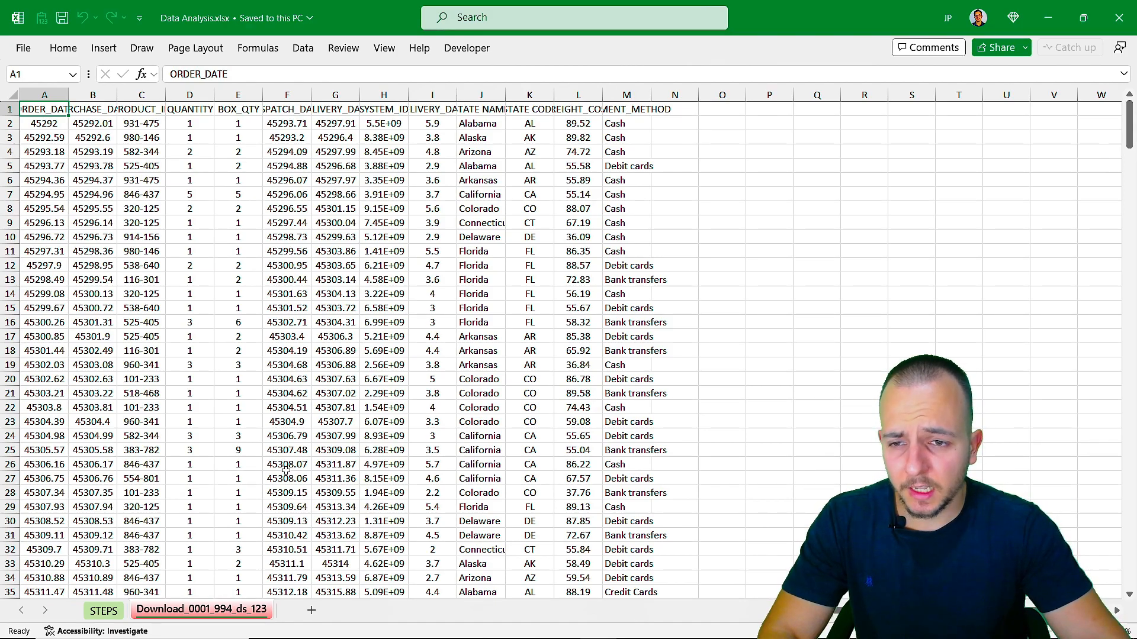
key("ctrl+4")
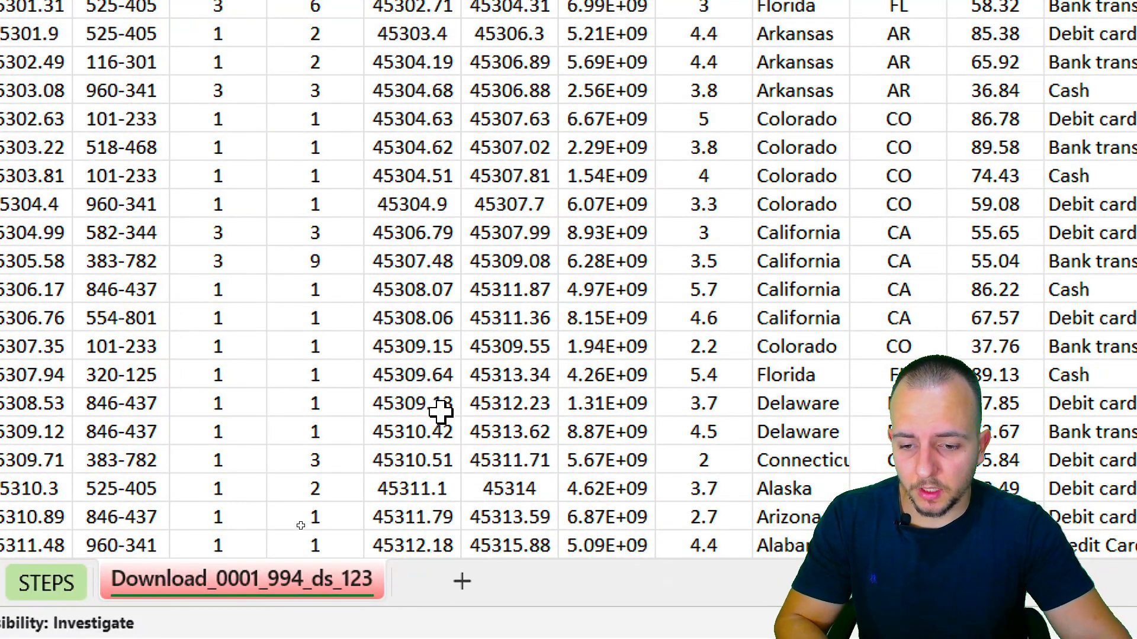
key("ctrl")
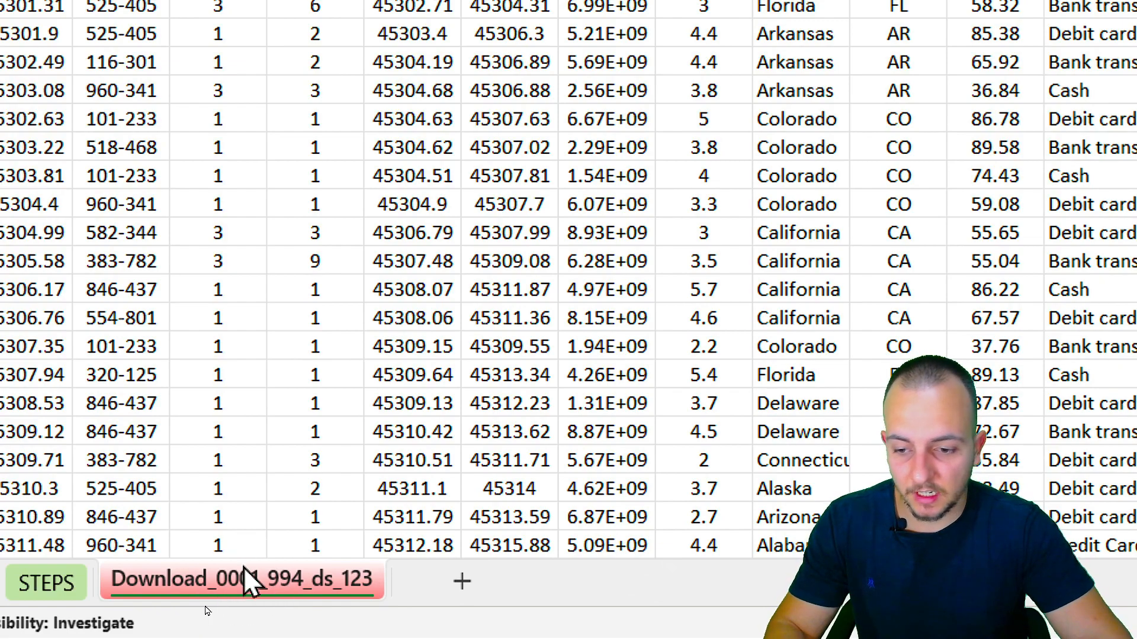
left_click_drag(249, 577, 478, 588, "ctrl")
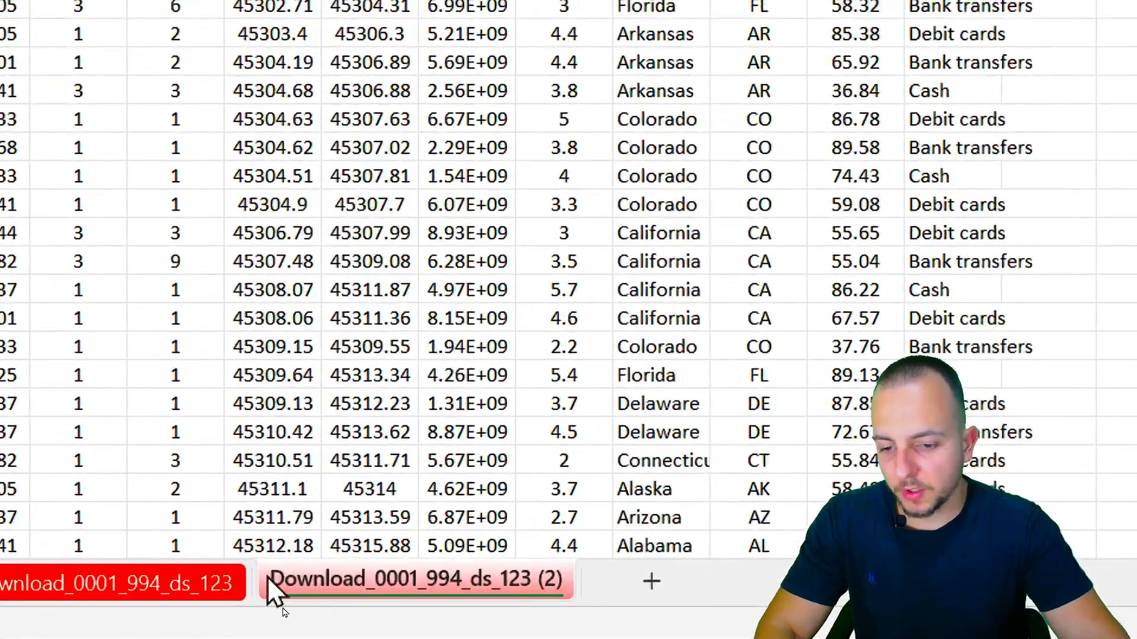
left_click(195, 587)
left_click(361, 586)
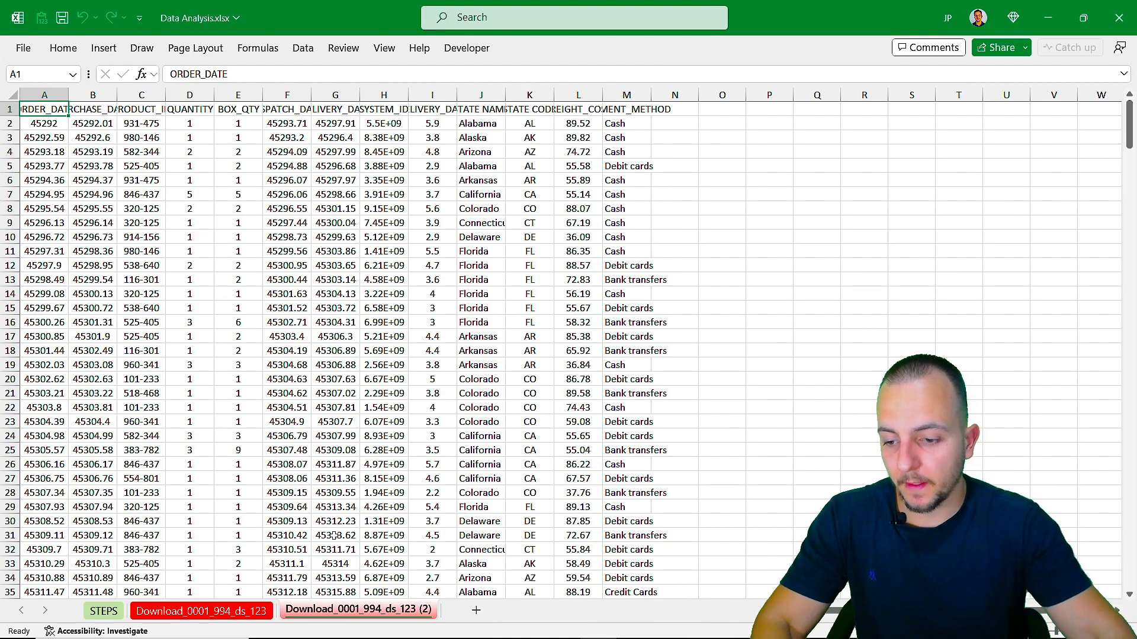
Review the process outline on the STEPS sheet alongside the original download sheet and its copy
left_click(103, 611)
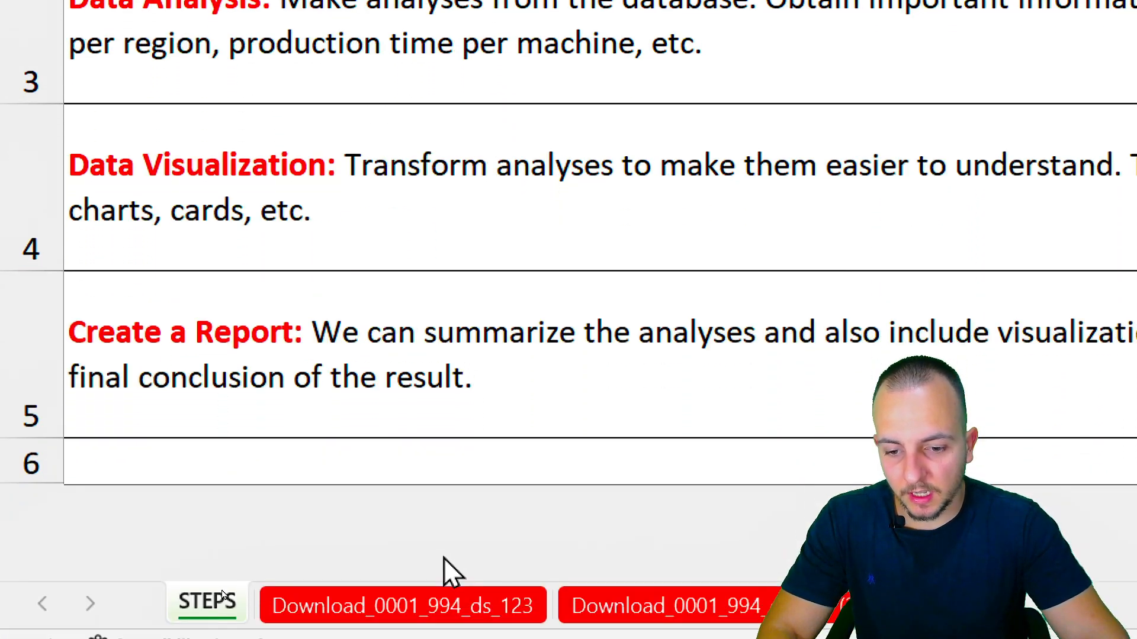
left_click(407, 584)
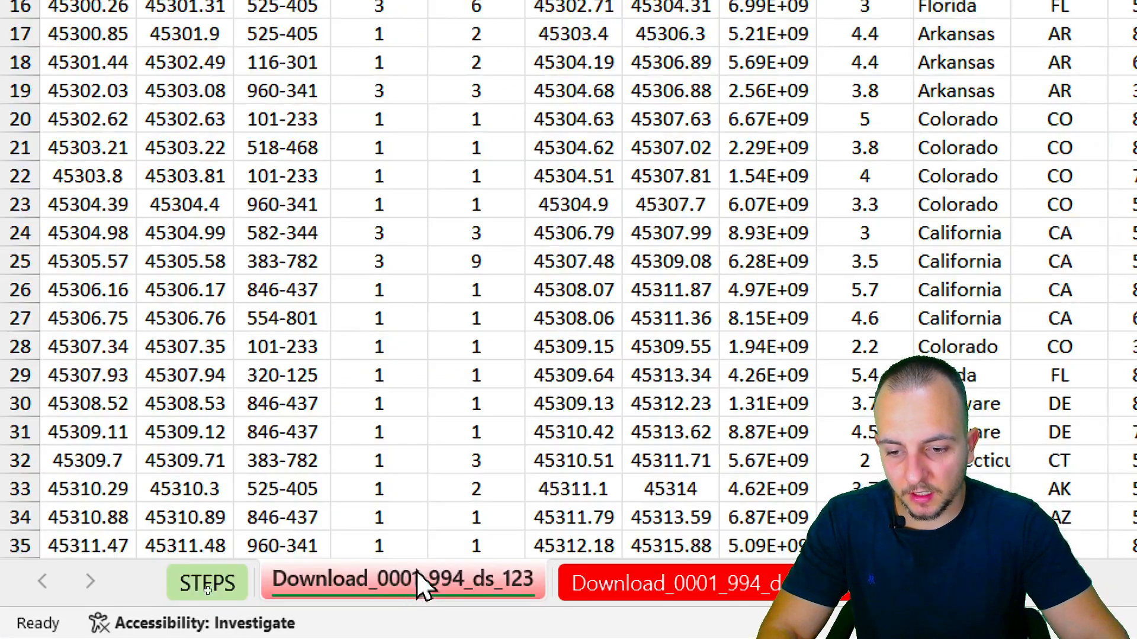
left_click(208, 580)
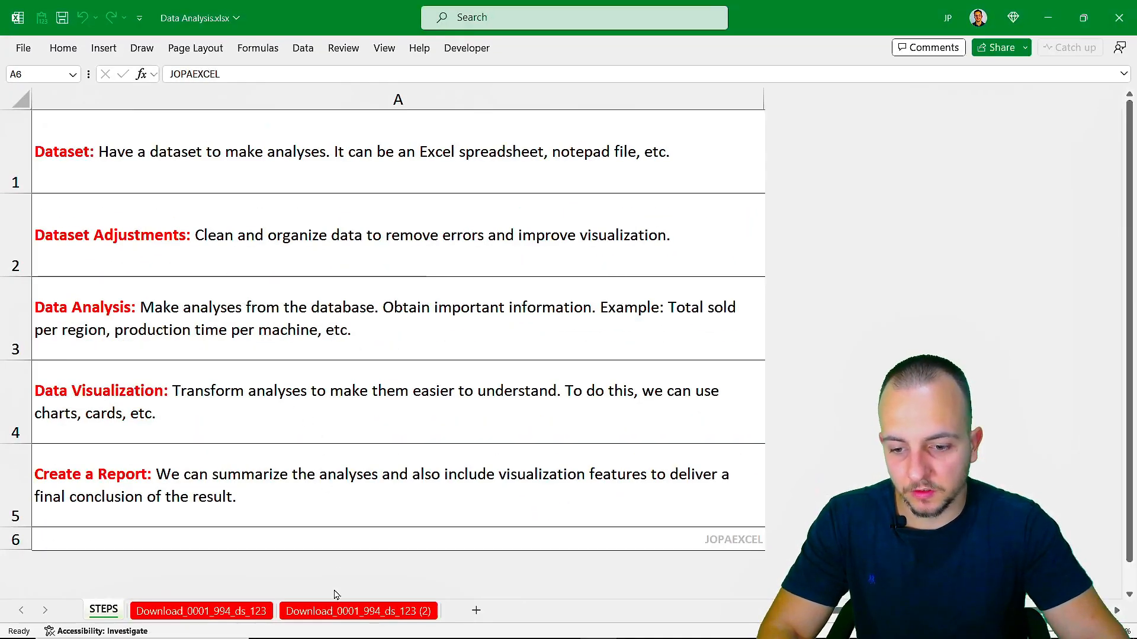
left_click(330, 615)
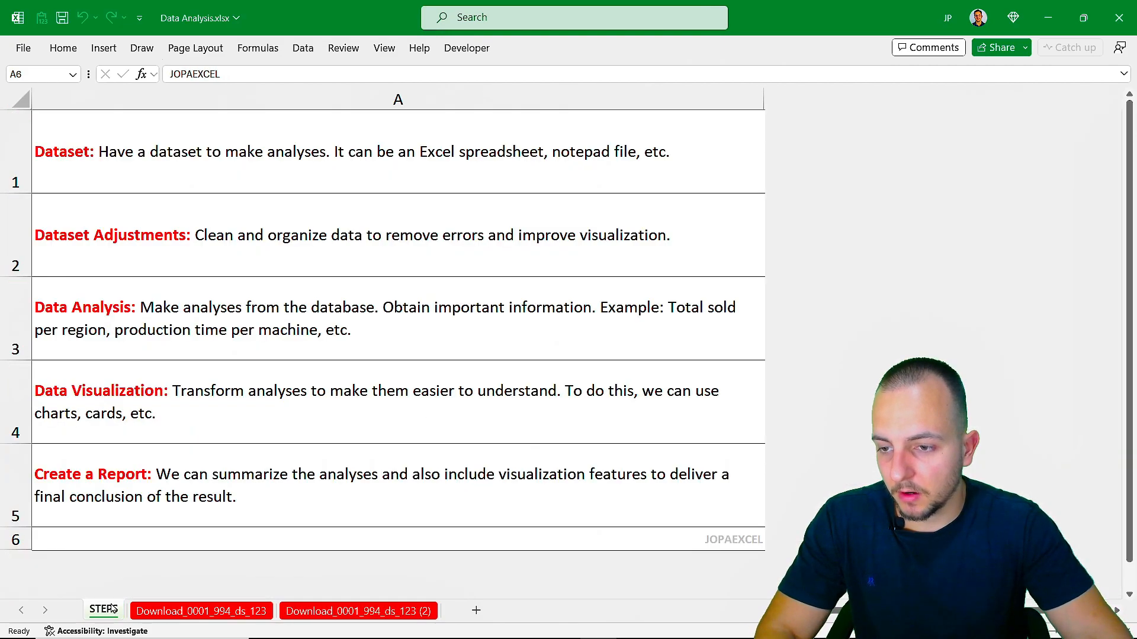
left_click(106, 610)
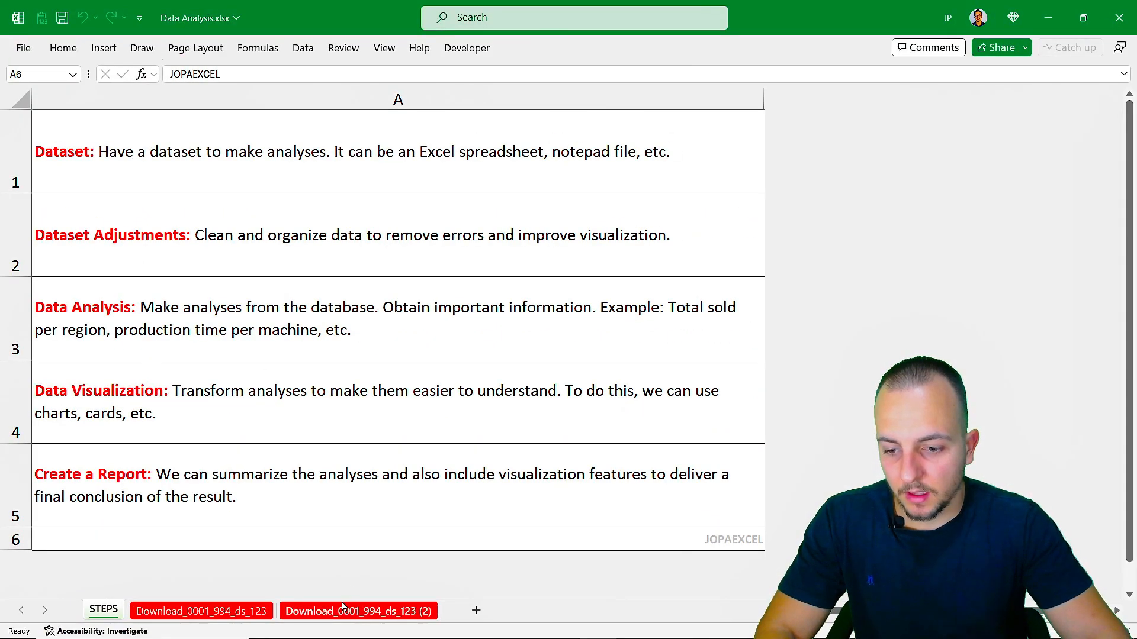
Rename the copied sheet Download_0001_994_ds_123 (2) as ADJUSTMENTS
left_click(343, 607)
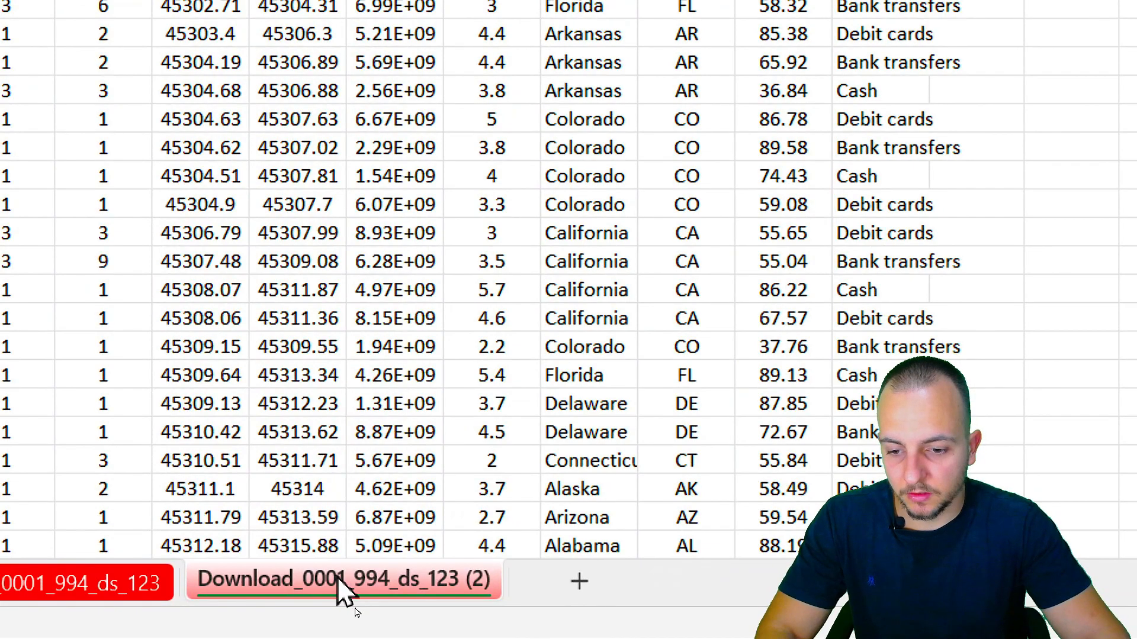
right_click(342, 592)
left_click(470, 193)
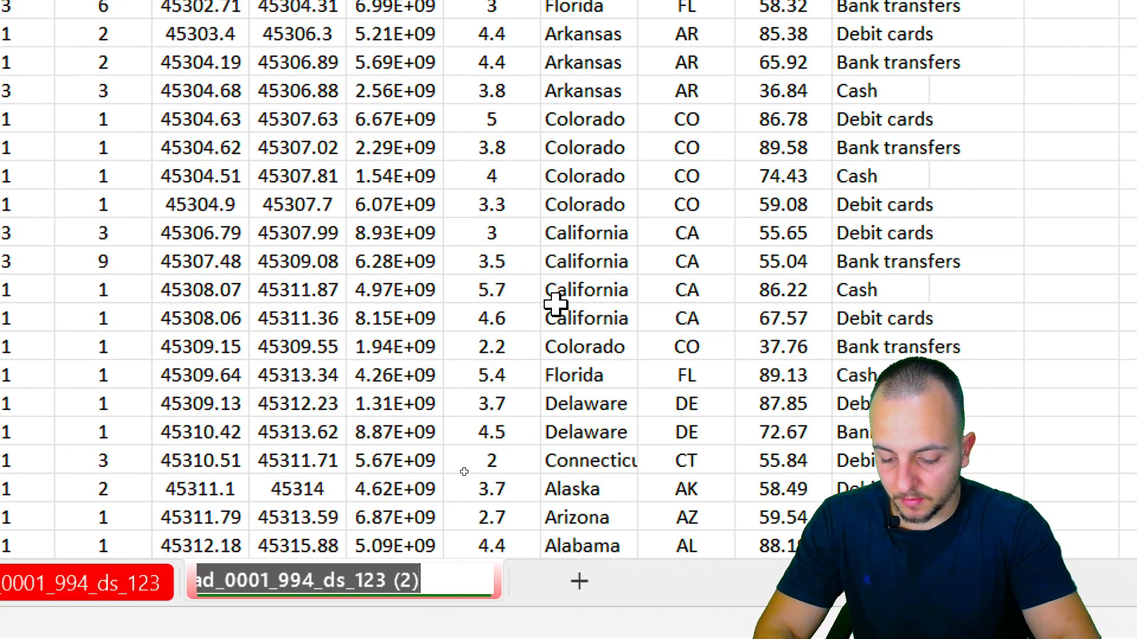
type("ADJUSTMENTS")
key("Return")
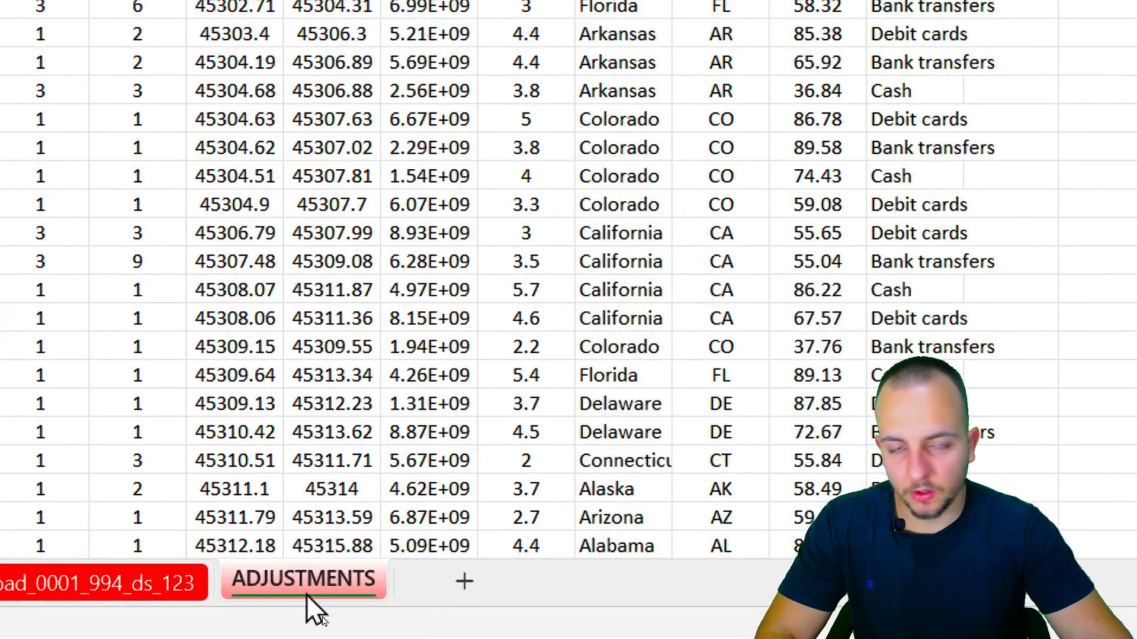
Remove the red tab color from the ADJUSTMENTS sheet and pick a different tab color for it
right_click(308, 589)
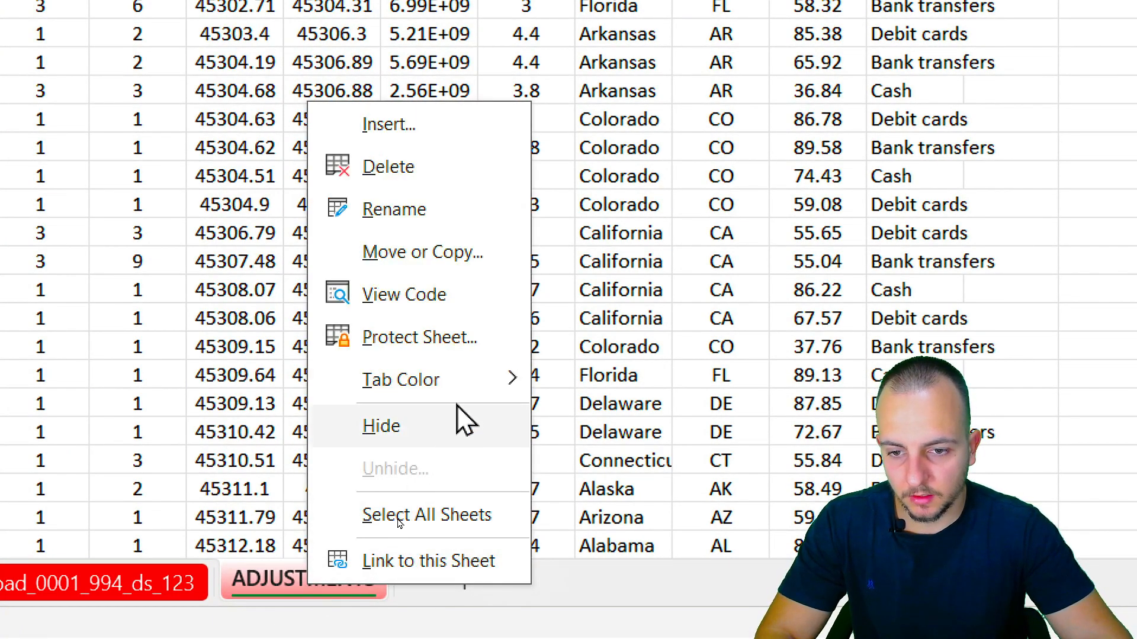
mouse_move(456, 380)
left_click(648, 570)
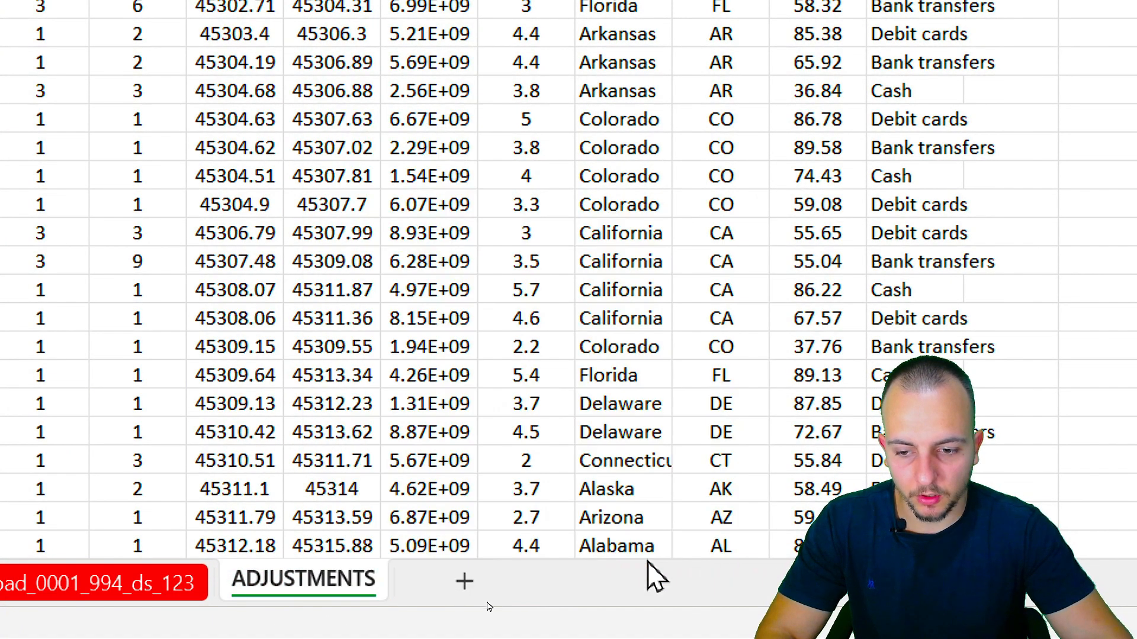
right_click(282, 595)
mouse_move(462, 397)
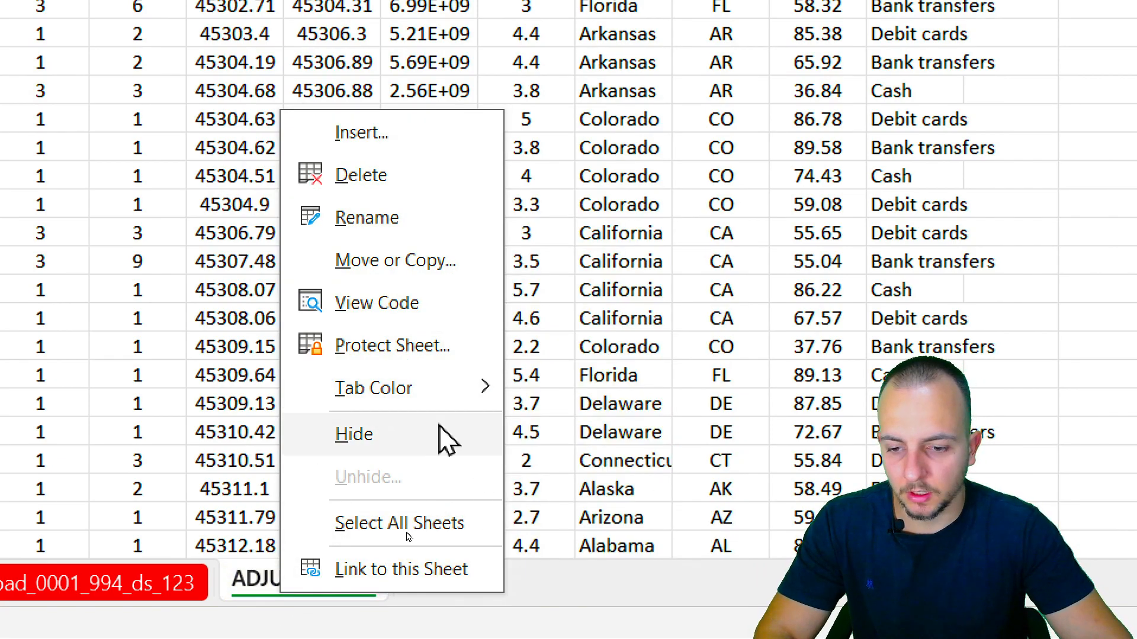
left_click(615, 400)
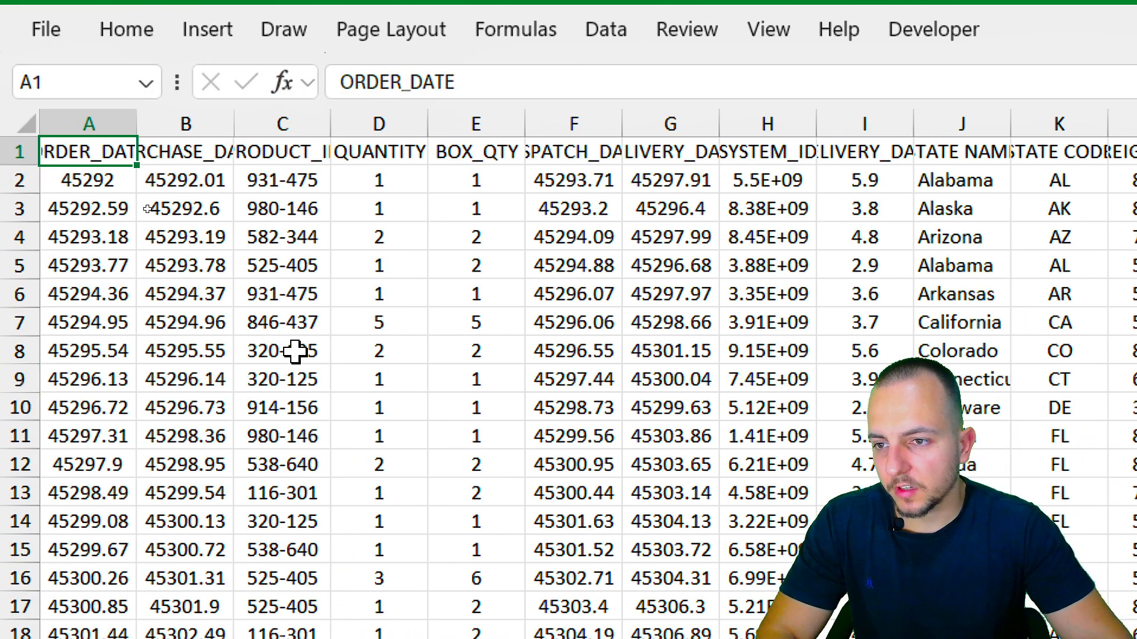
Mark the cut-off headers in columns A to D with red arrows, box the ORDER_DATE header, and clear the markup
key("ctrl+2")
left_click_drag(117, 180, 200, 359)
left_click_drag(196, 171, 273, 353)
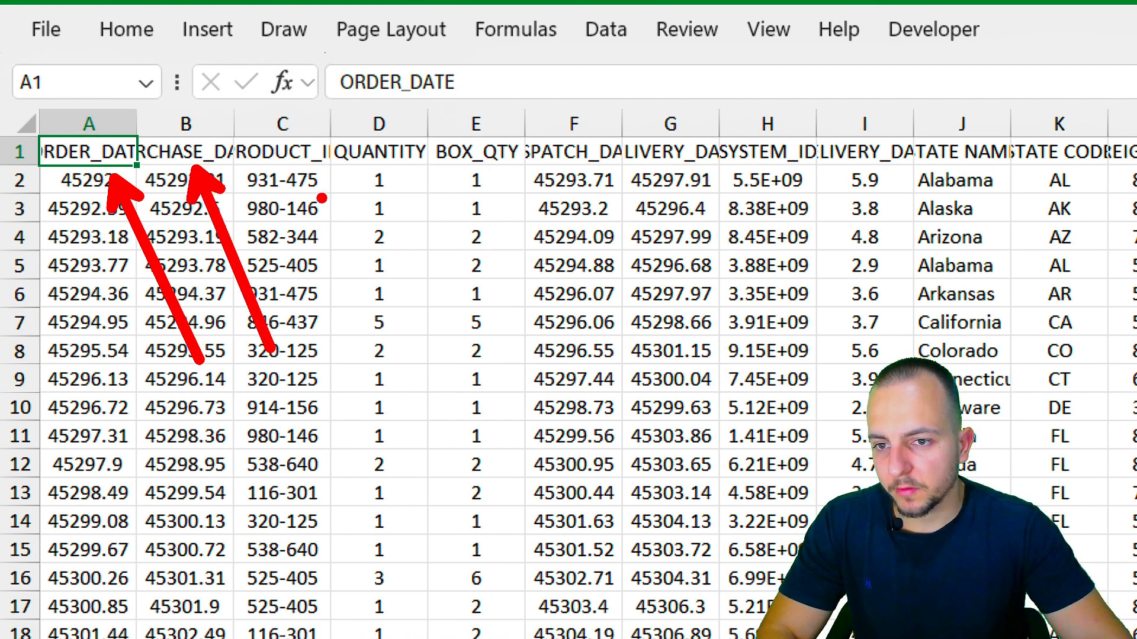
left_click_drag(303, 177, 397, 364)
left_click_drag(402, 167, 463, 318)
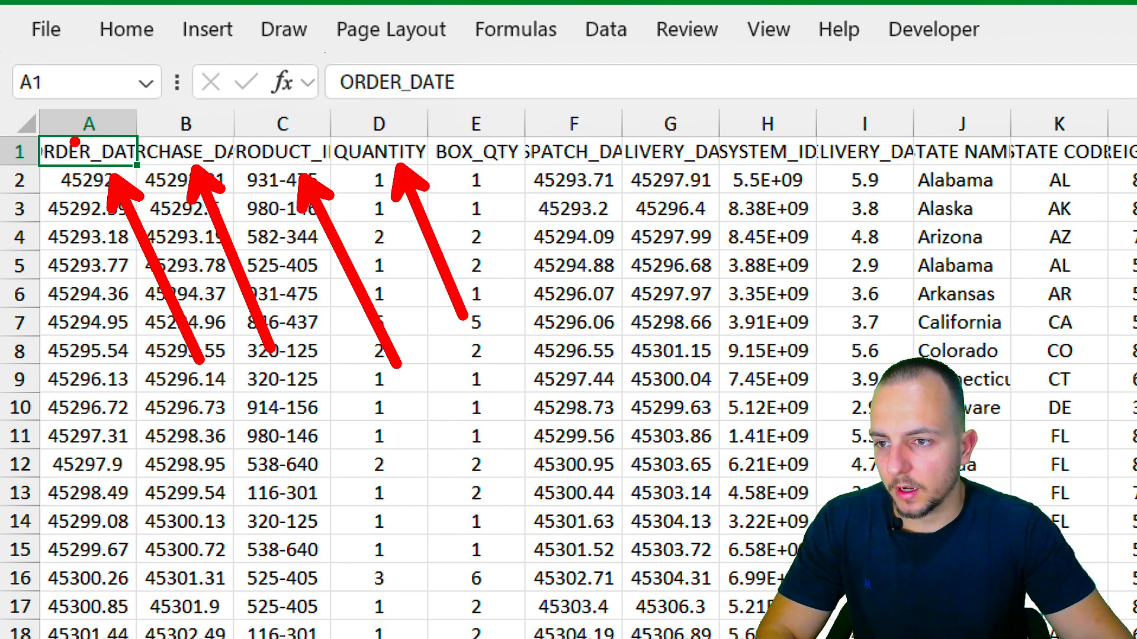
mouse_move(32, 130)
left_mouse_down()
mouse_move(142, 178)
mouse_move(146, 161)
left_mouse_up()
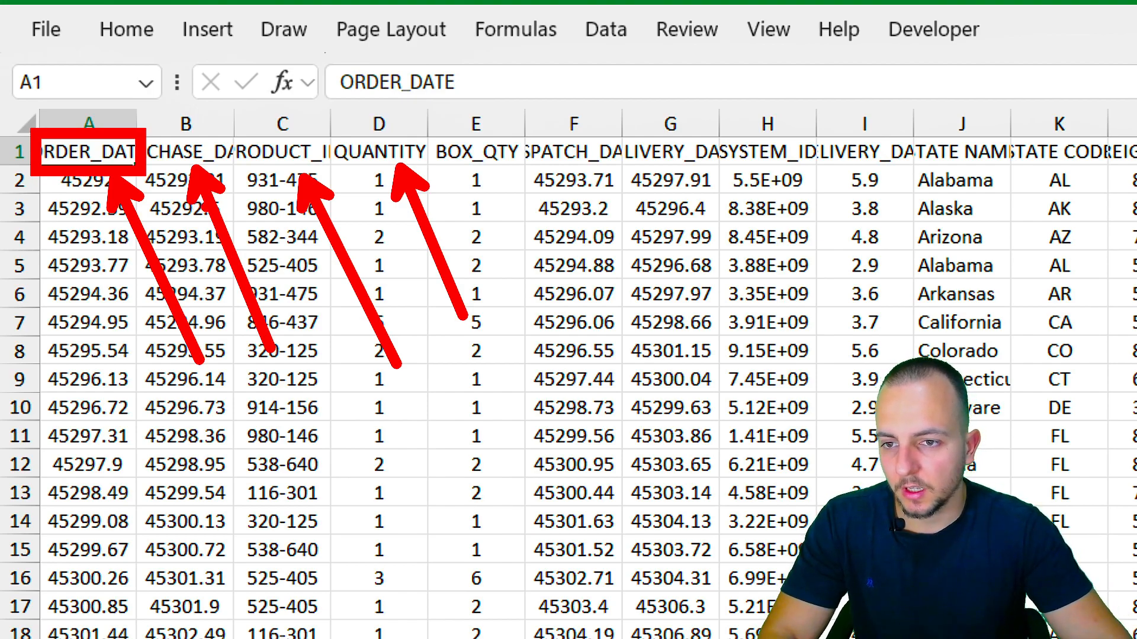
key("Escape")
AutoFit the widths of columns A through M on the ADJUSTMENTS sheet to their contents
left_click(91, 118)
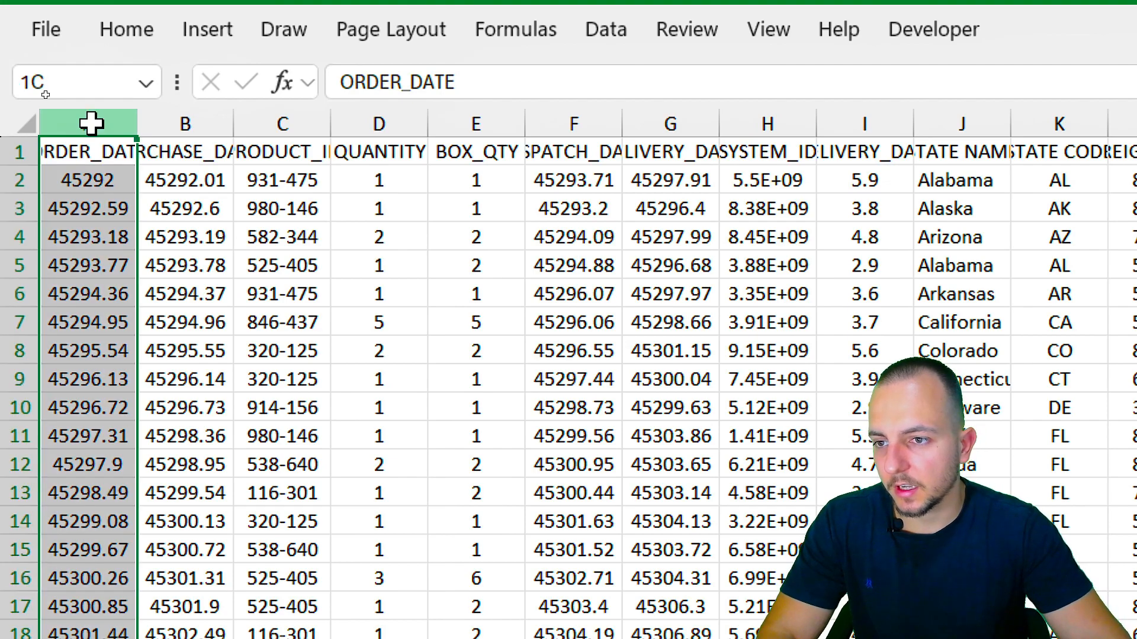
left_click_drag(100, 113, 1136, 137)
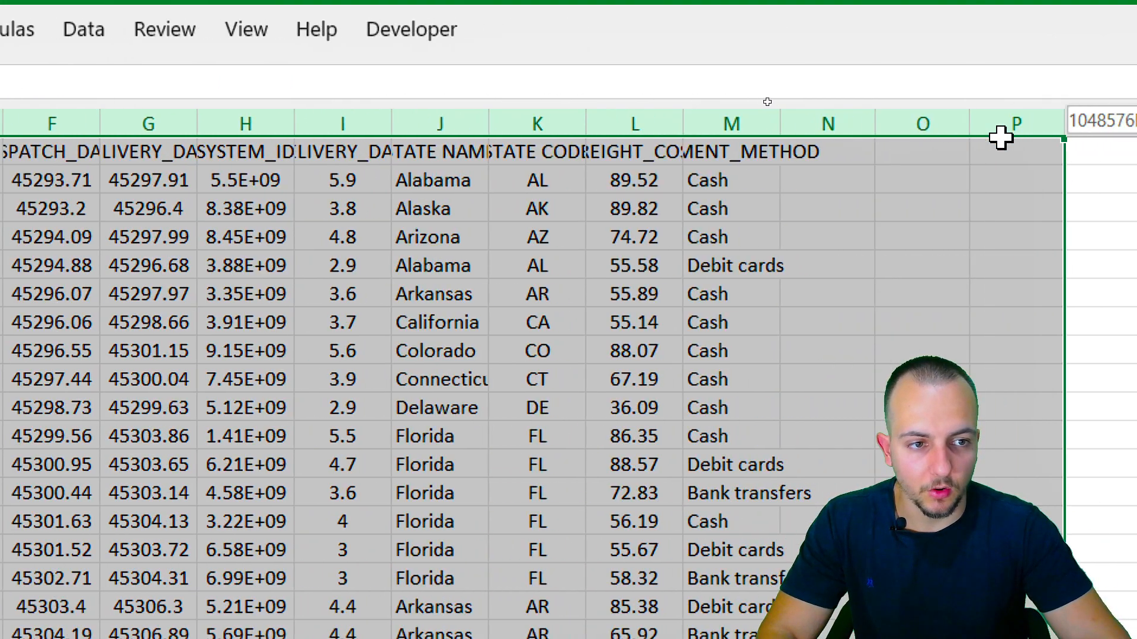
left_click_drag(1001, 138, 691, 101)
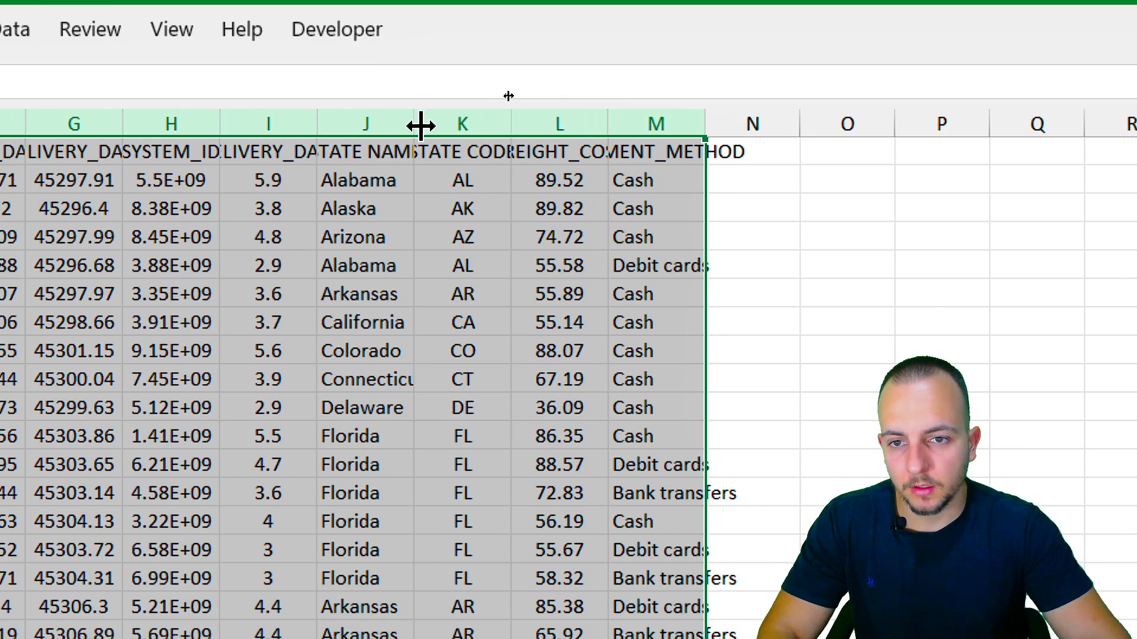
double_click(317, 121)
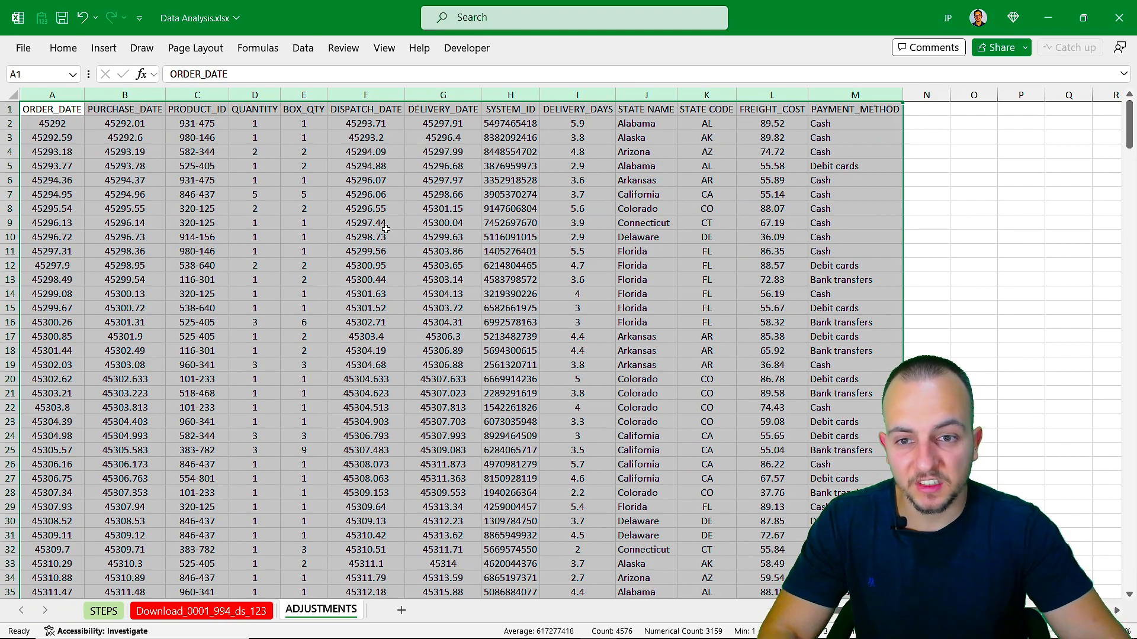
Examine the ORDER_DATE and PURCHASE_DATE columns and how several order dates in column A are stored
left_click(61, 113)
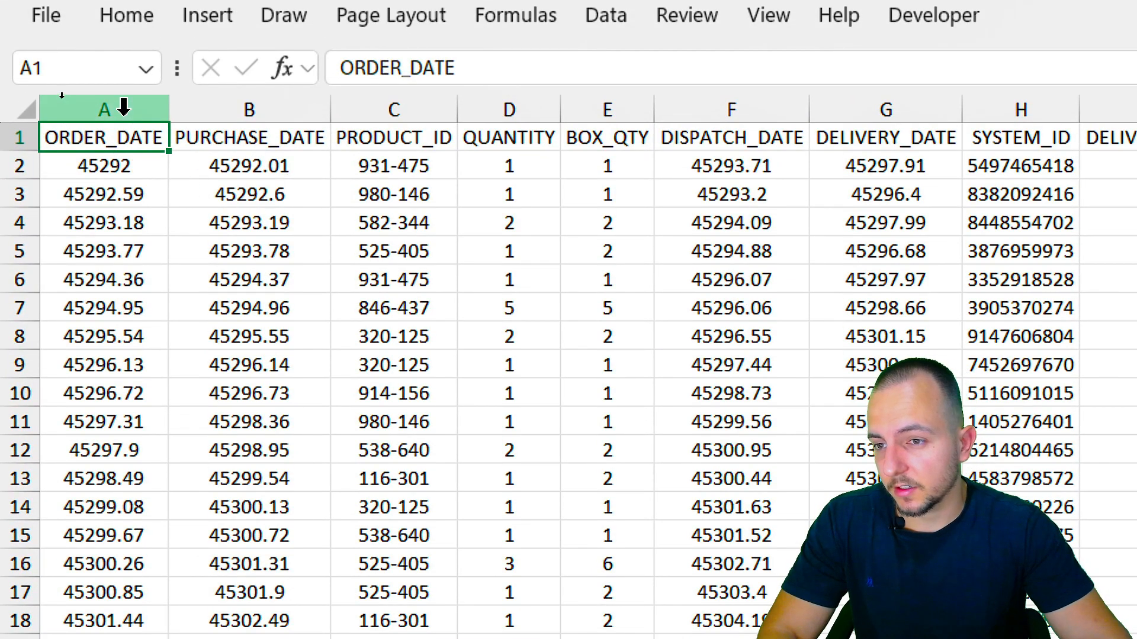
left_click(123, 108)
left_click(190, 107)
left_click(132, 107)
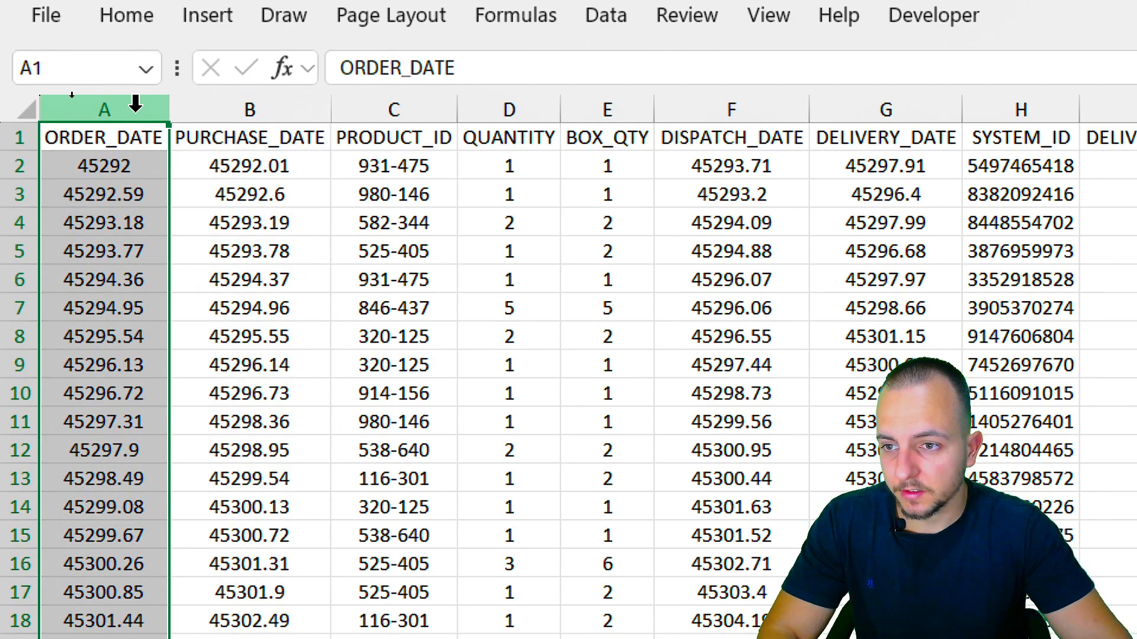
left_click(218, 111)
left_click(109, 111)
left_click(211, 111)
left_click(124, 111)
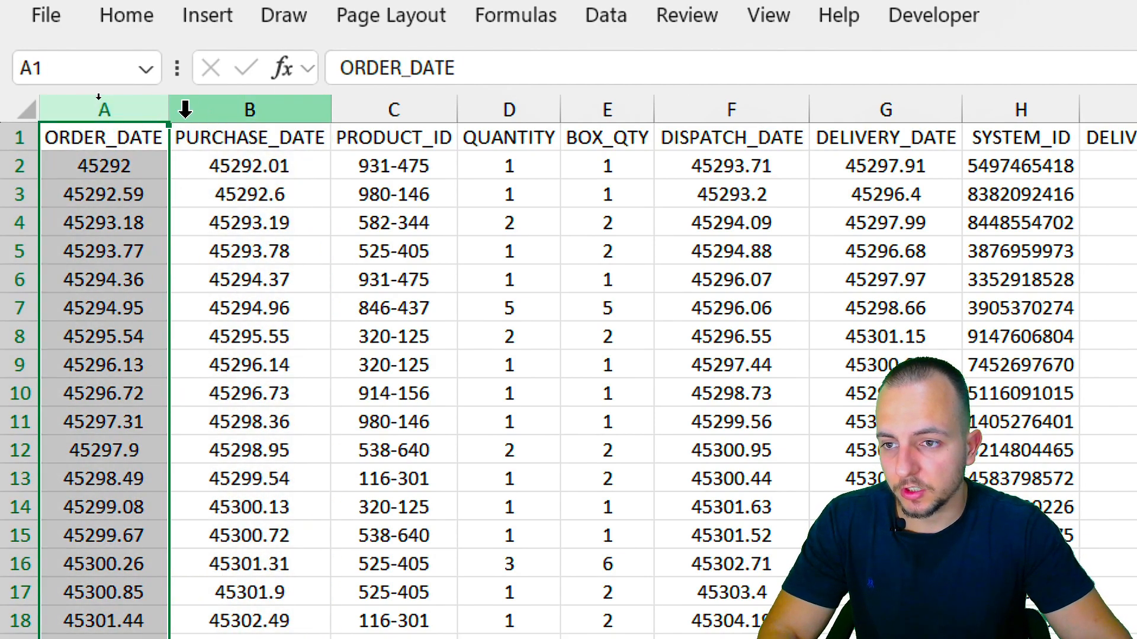
left_click(193, 111)
left_click(140, 169)
left_click(127, 198)
left_click(118, 225)
left_click(111, 273)
left_click(110, 393)
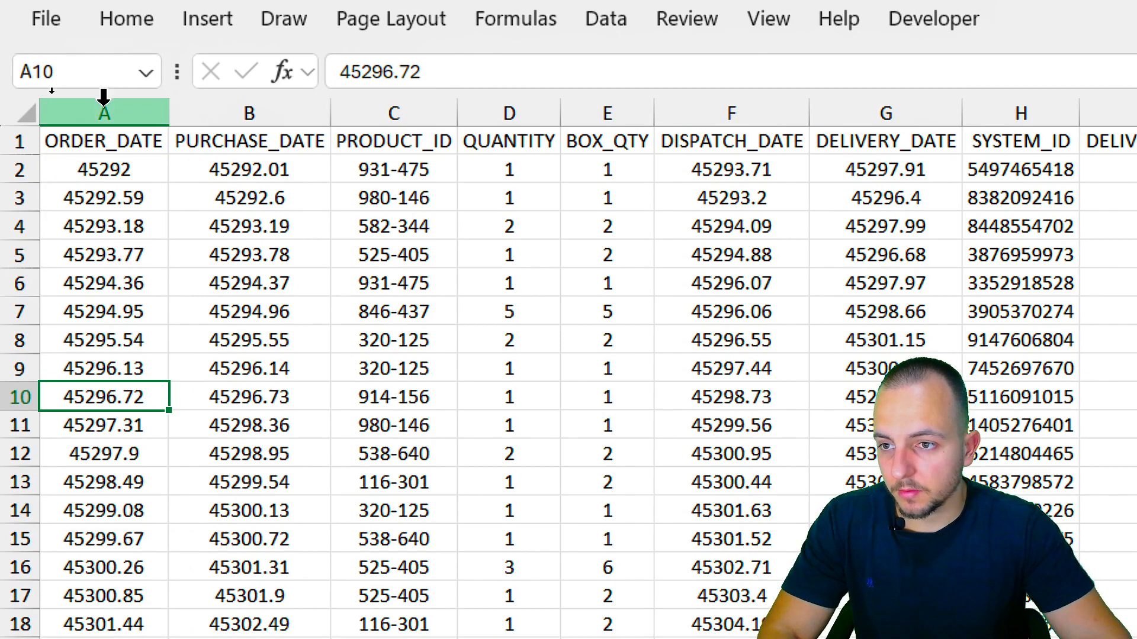
Format the ORDER_DATE and PURCHASE_DATE columns as Short Date
left_click_drag(104, 99, 246, 112)
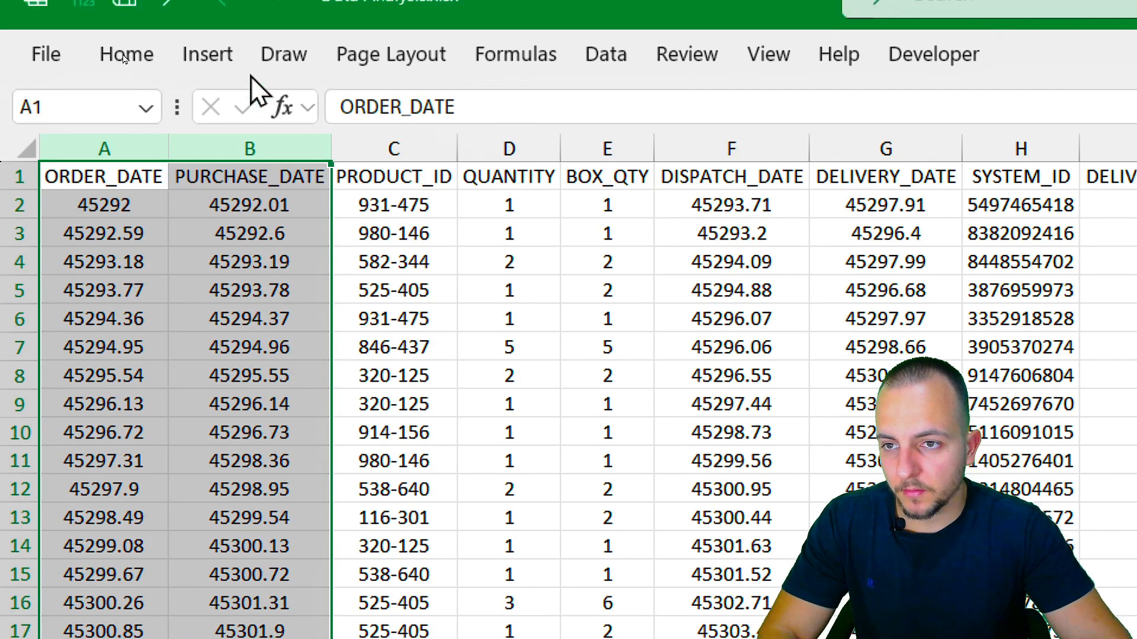
left_click(136, 26)
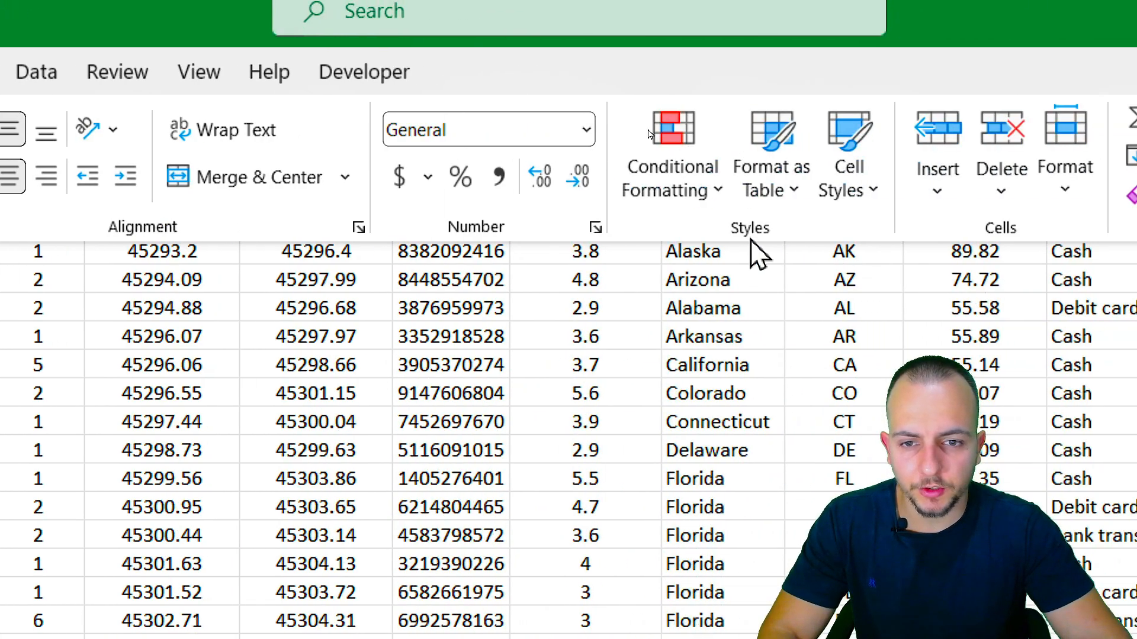
left_click(586, 137)
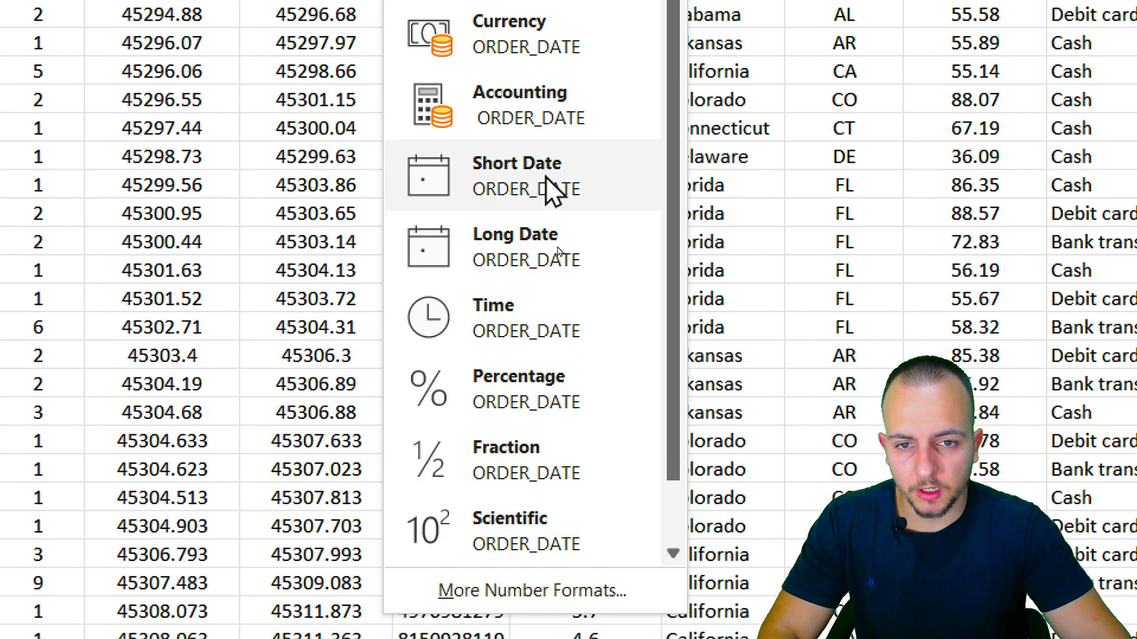
left_click(547, 323)
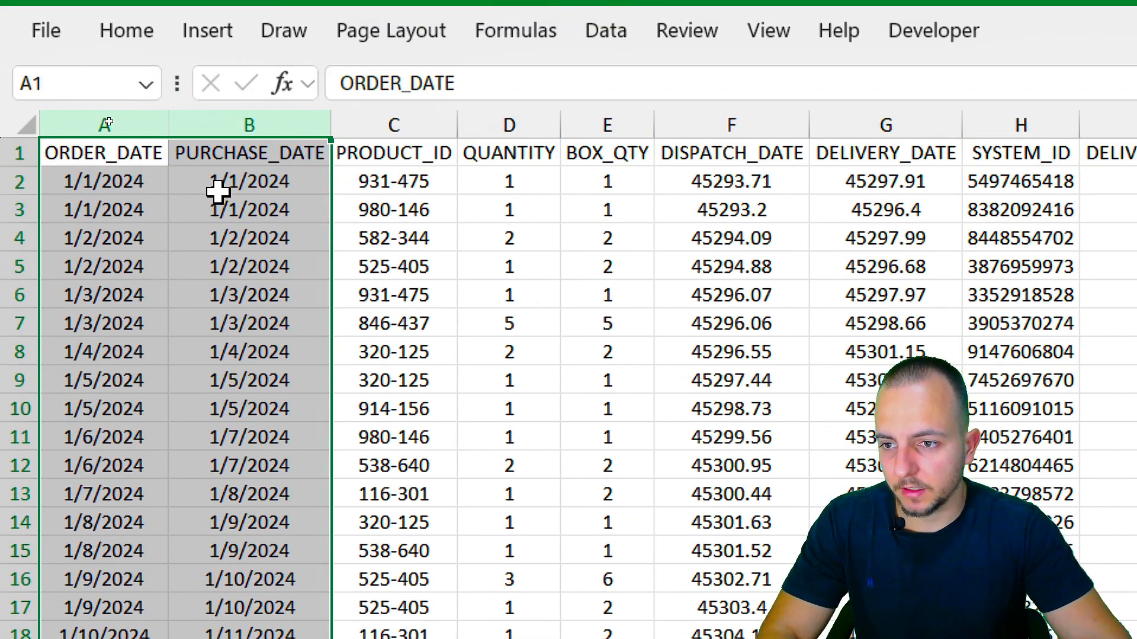
left_click(139, 188)
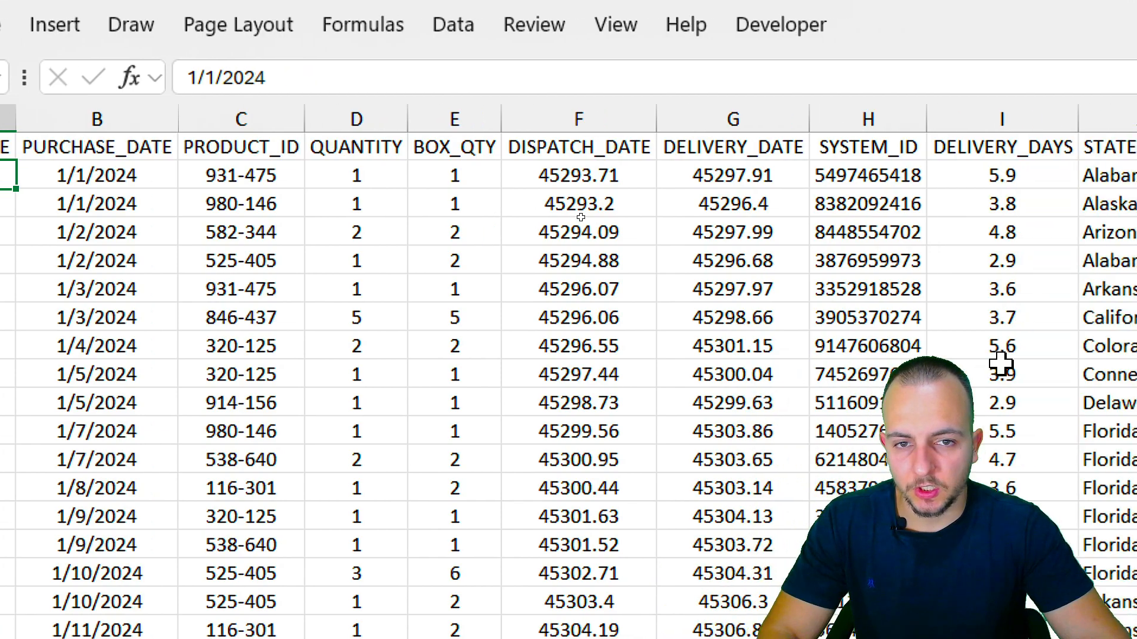
Apply the Short Date format to the DISPATCH_DATE and DELIVERY_DATE columns
left_click(304, 112)
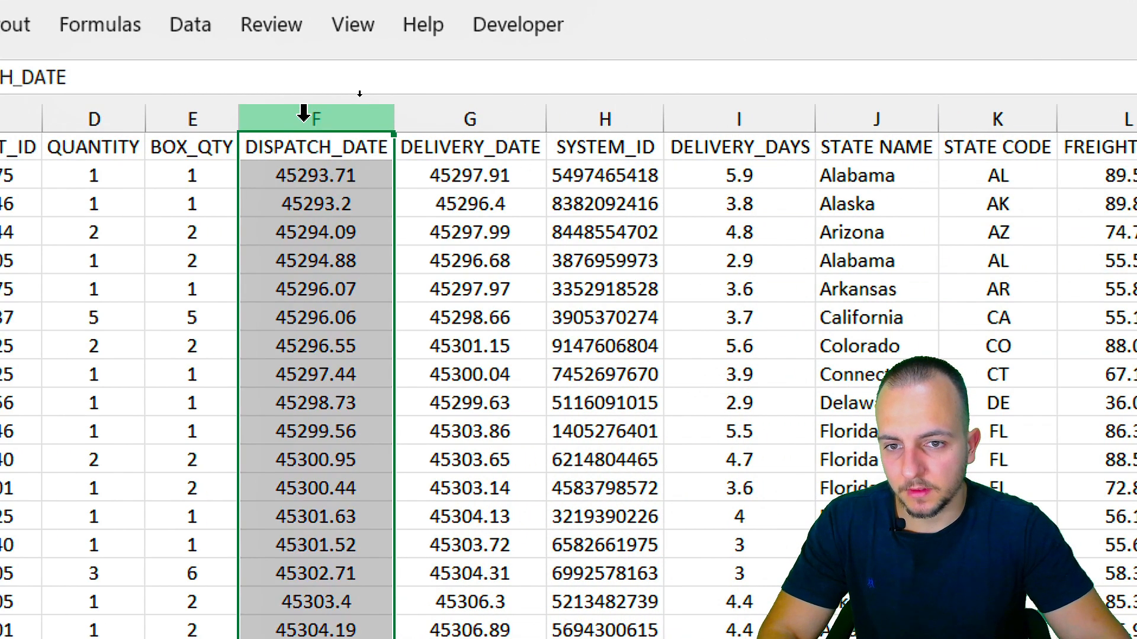
left_click(485, 121)
left_click_drag(356, 121, 498, 122)
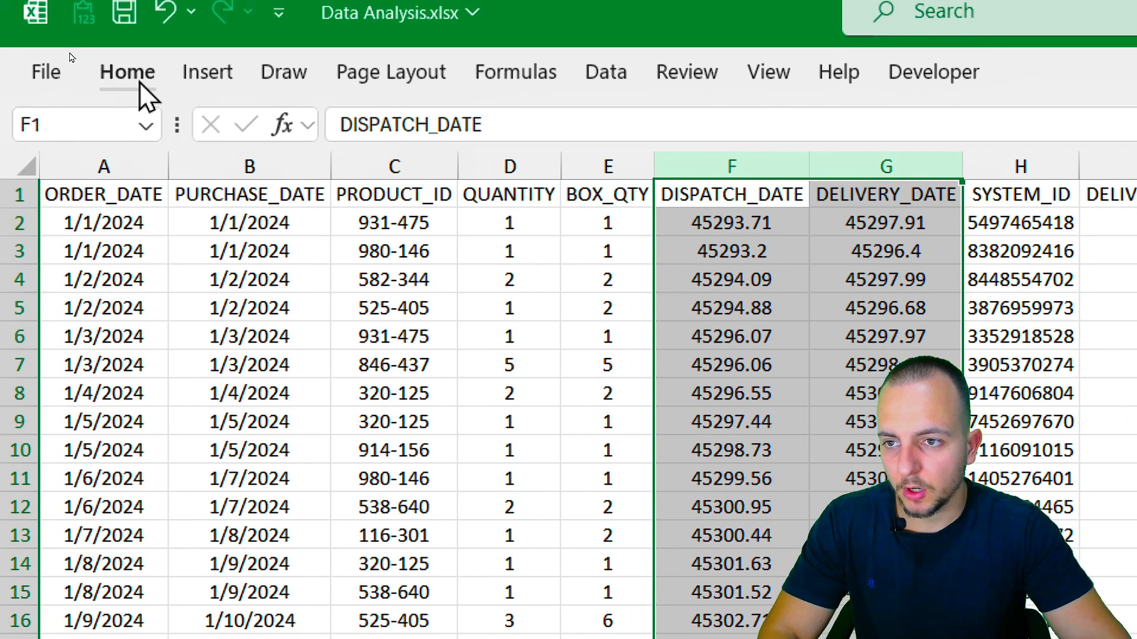
left_click(137, 82)
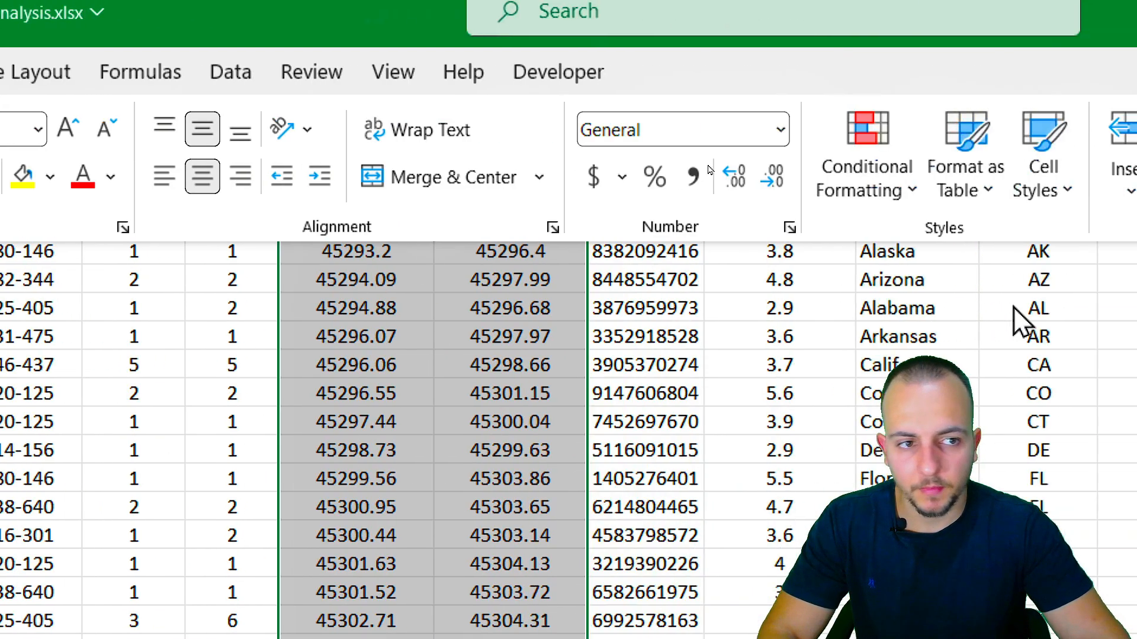
left_click(711, 136)
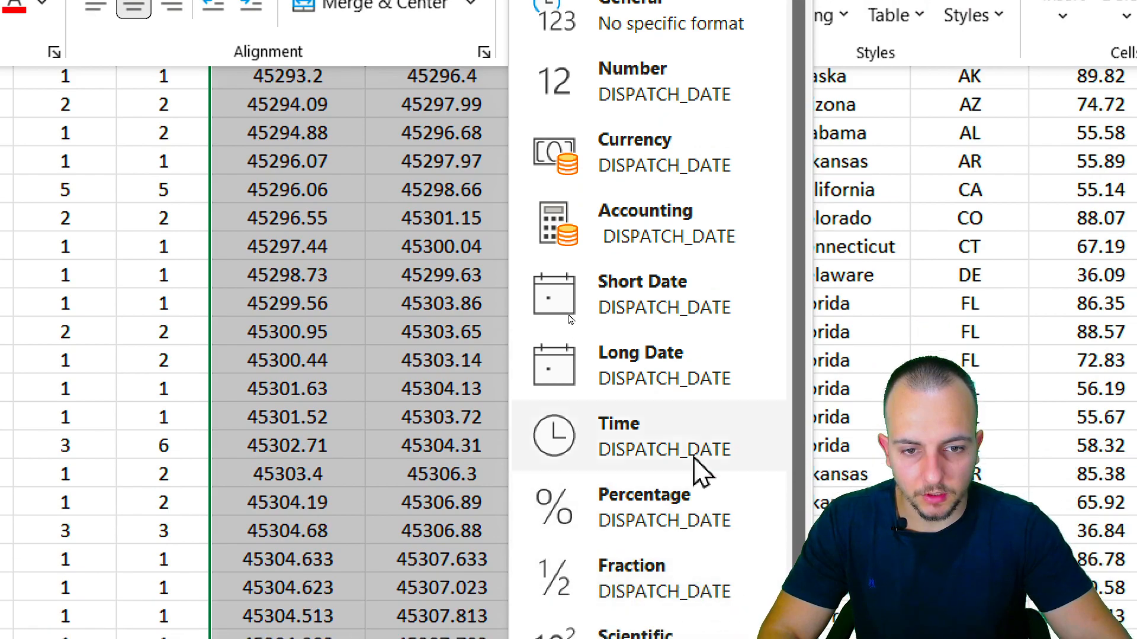
left_click(699, 441)
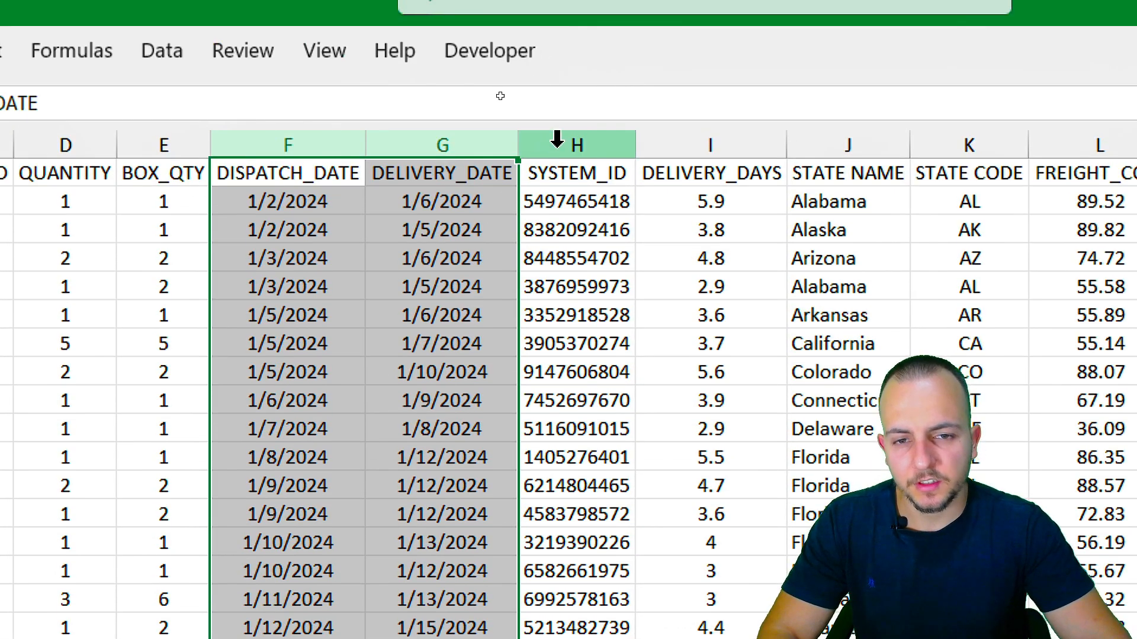
Delete the entire SYSTEM_ID column from the ADJUSTMENTS sheet
left_click(554, 139)
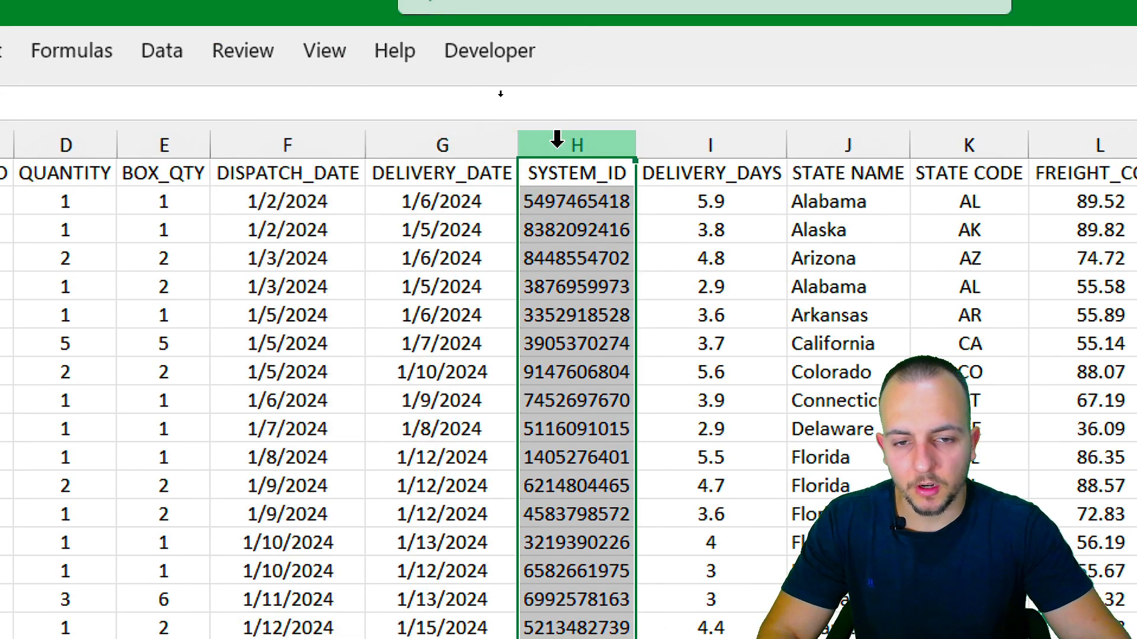
right_click(580, 145)
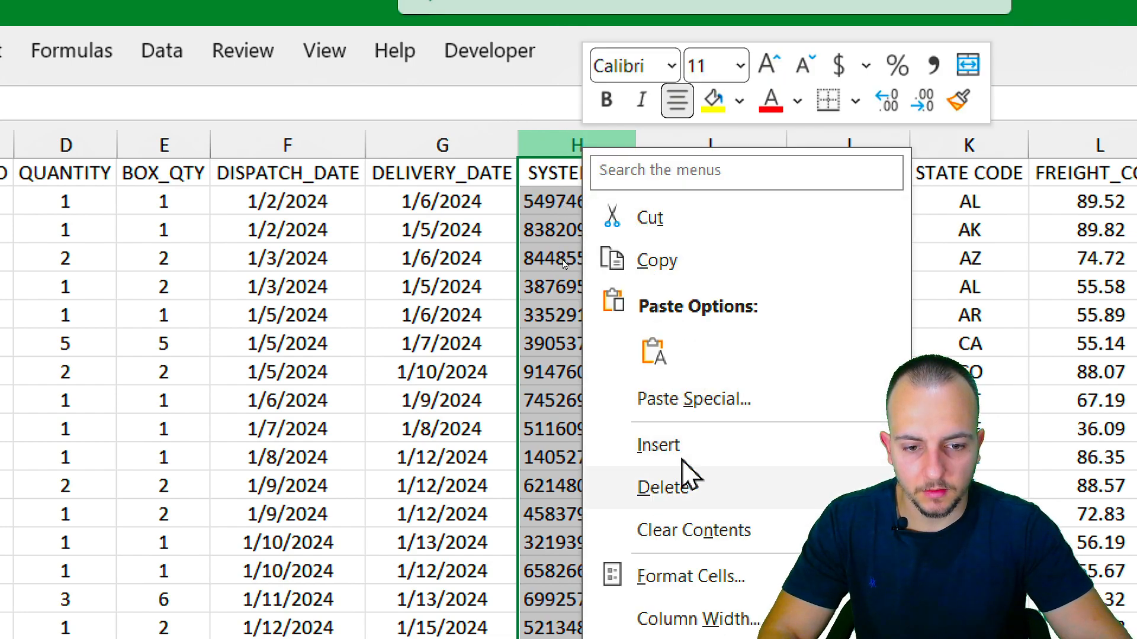
left_click(663, 488)
left_click(629, 431)
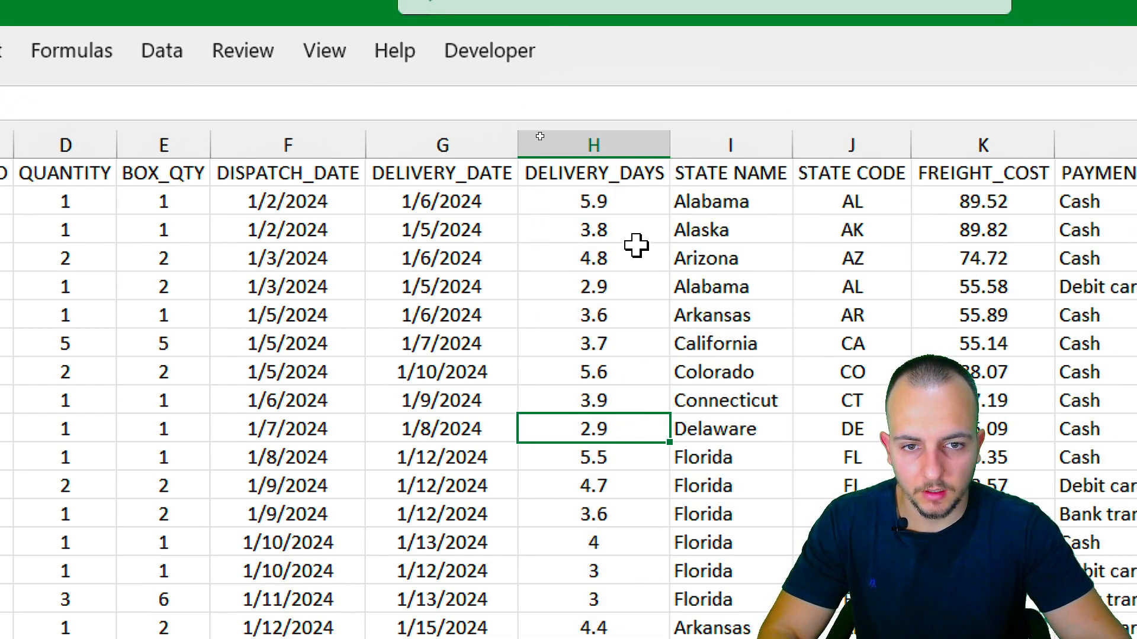
Apply the dollar Accounting Number Format to the FREIGHT_COST column
left_click(646, 142)
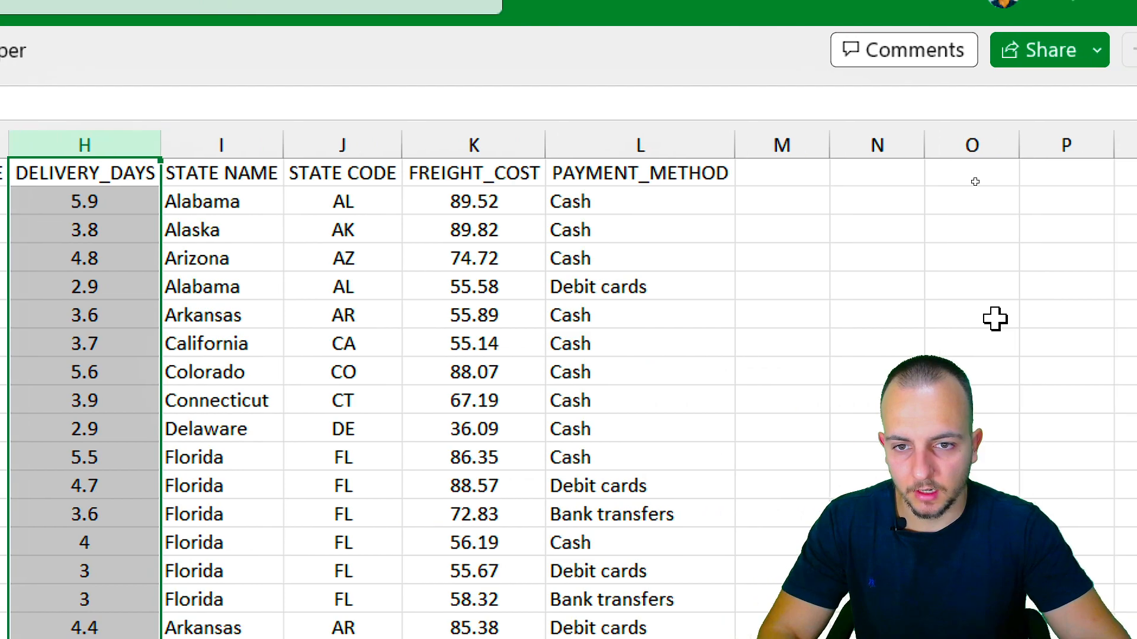
left_click(518, 145)
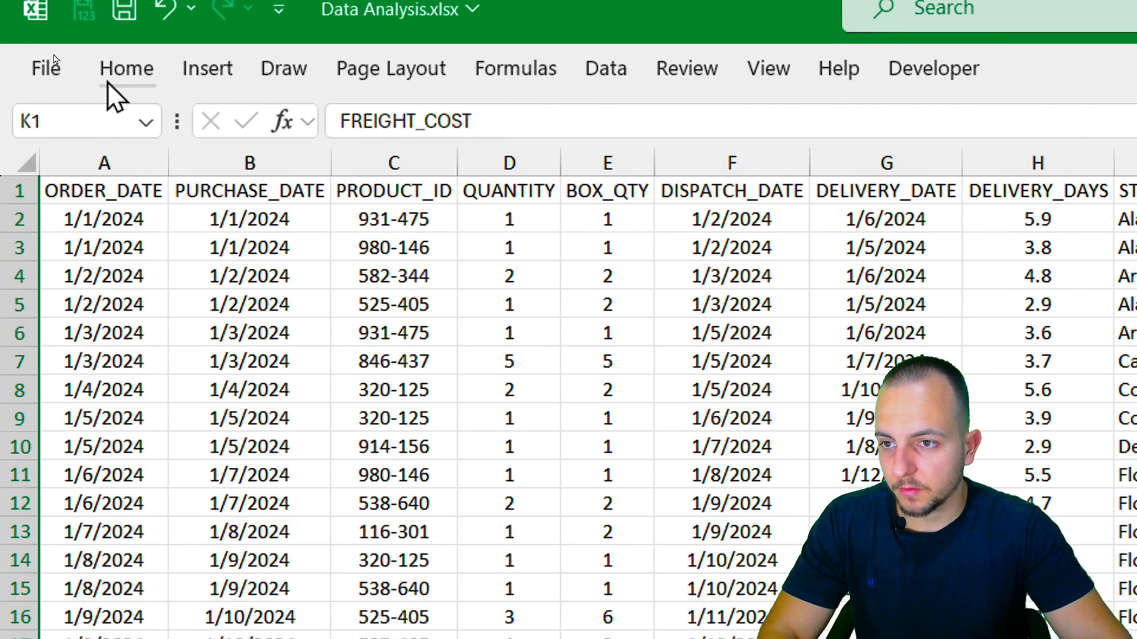
left_click(108, 83)
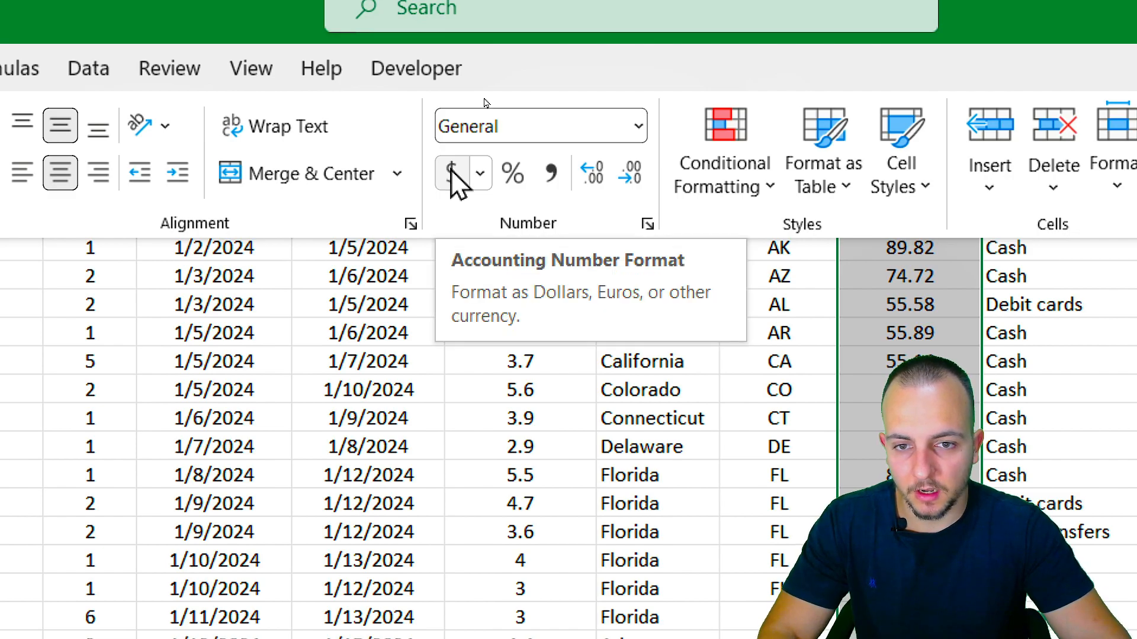
left_click(452, 175)
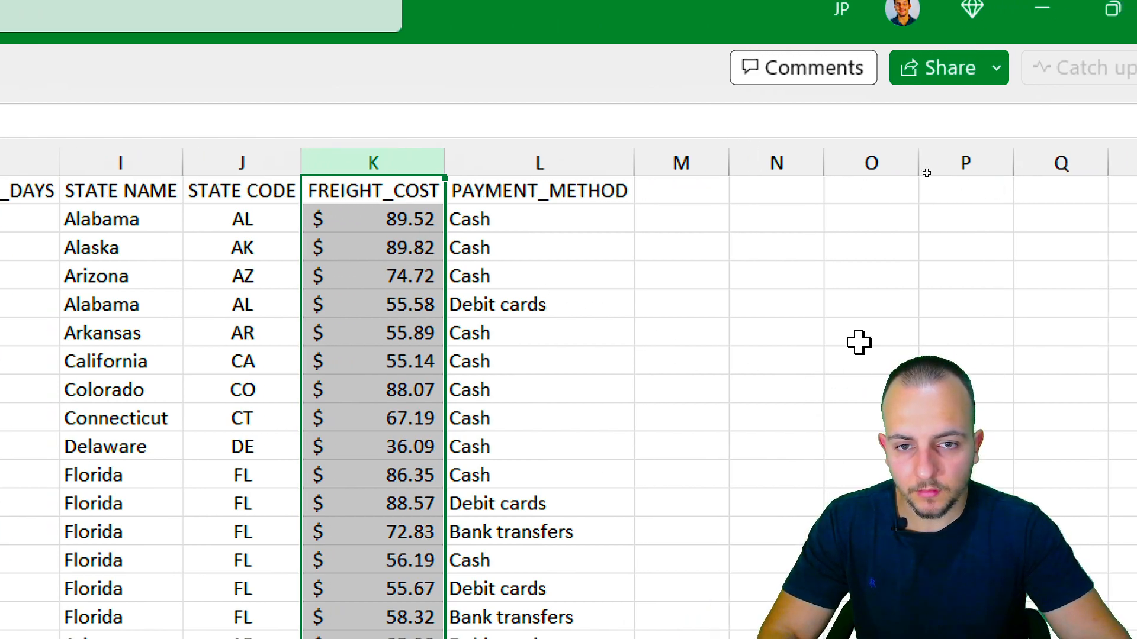
Return to the STEPS sheet and save the Data Analysis.xlsx workbook
left_click(553, 155)
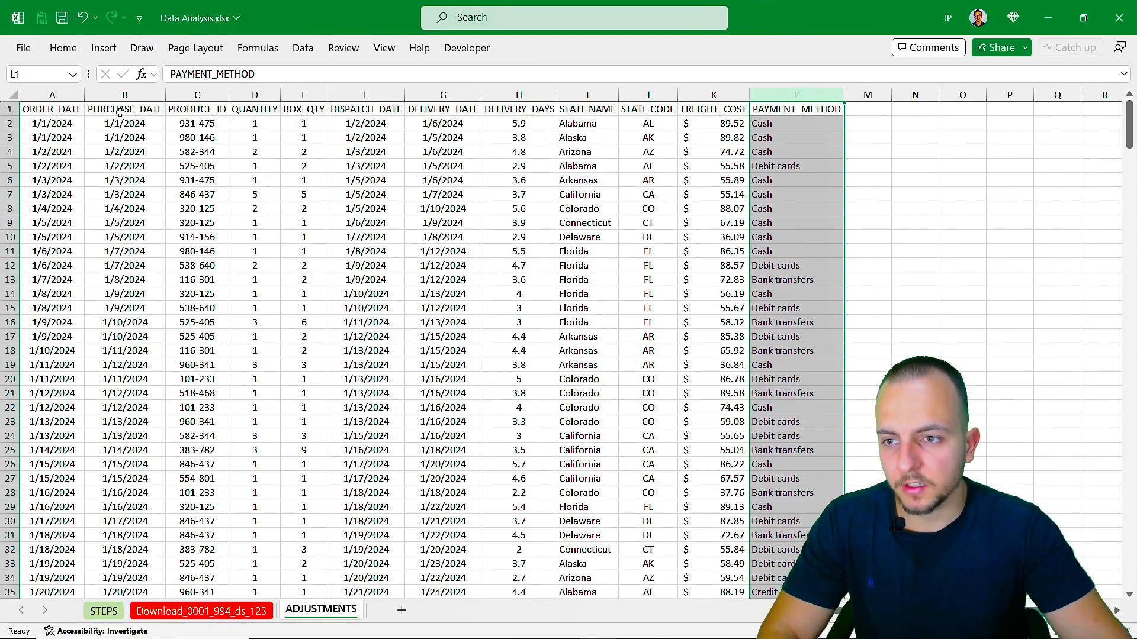
left_click(76, 110)
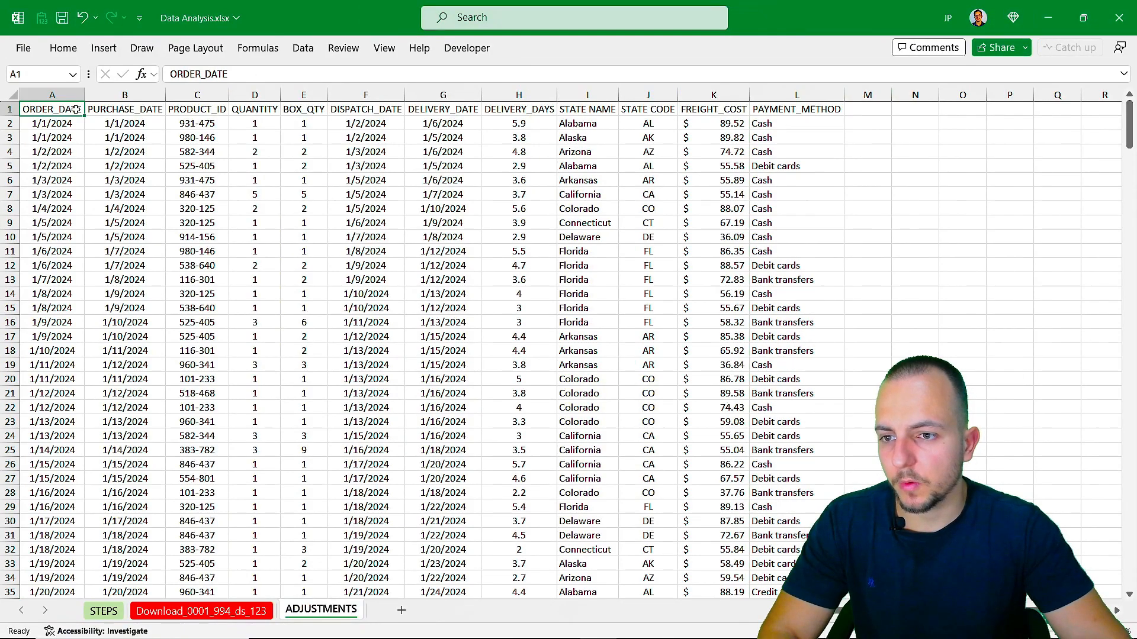
left_click(103, 610)
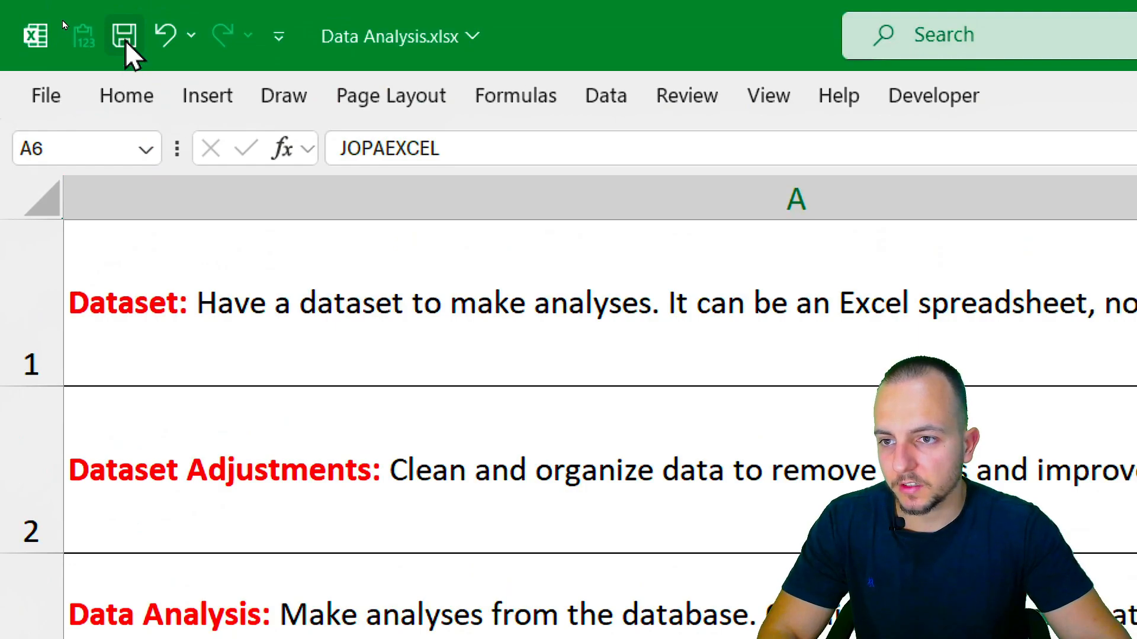
left_click(126, 42)
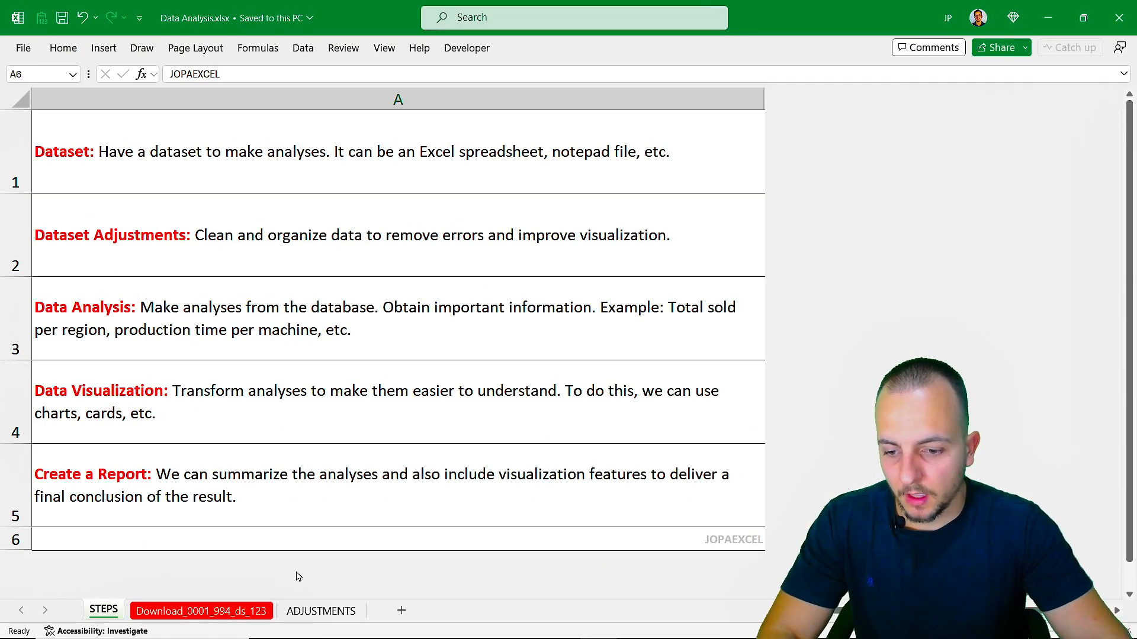
Add a new sheet after the ADJUSTMENTS sheet and rename it ANALYSES
left_click(304, 610)
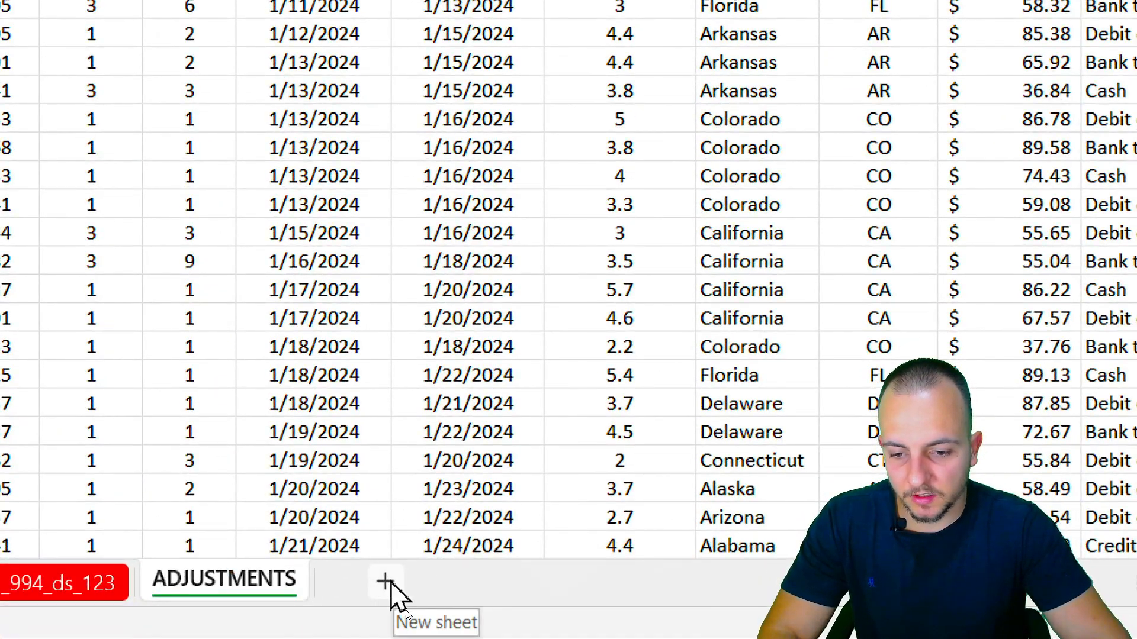
left_click(384, 582)
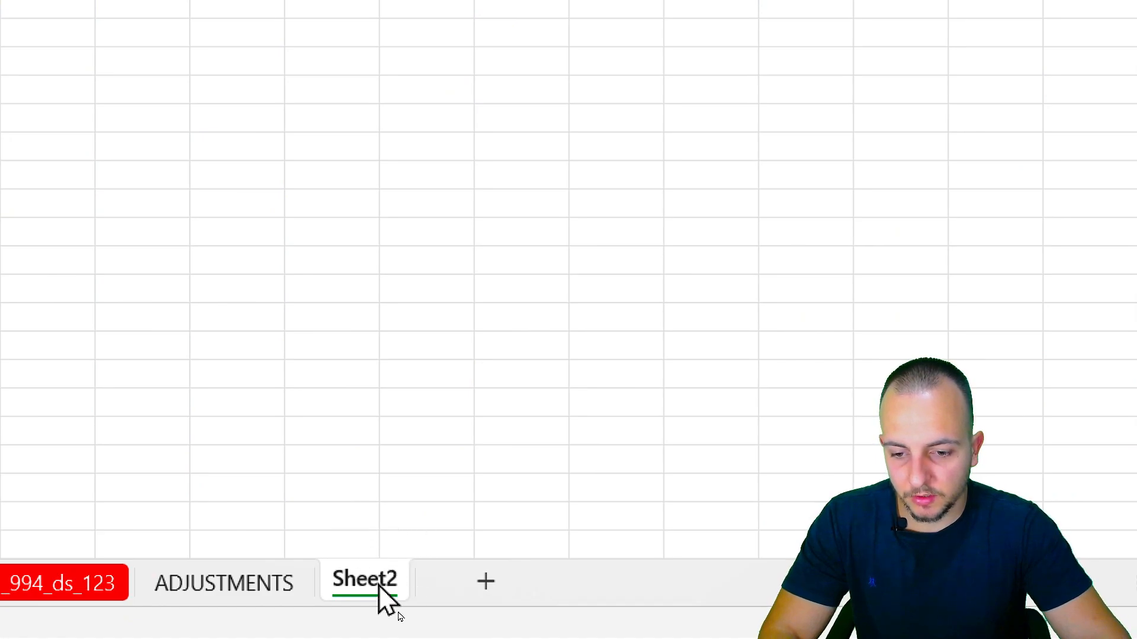
right_click(380, 585)
left_click(516, 210)
type("ANALYSES")
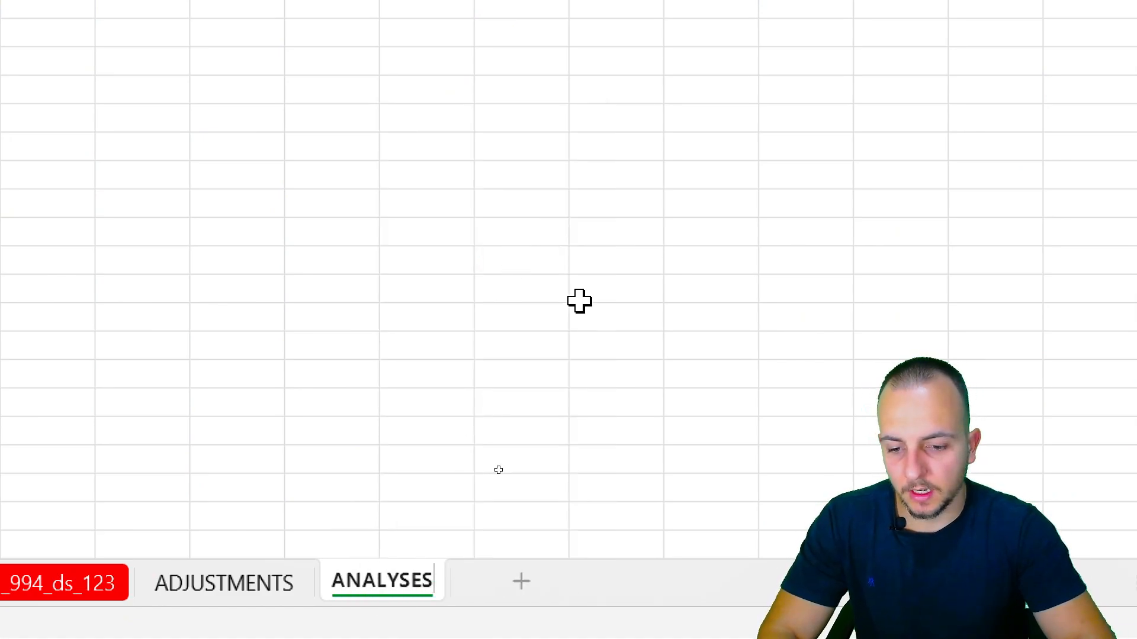
key("Return")
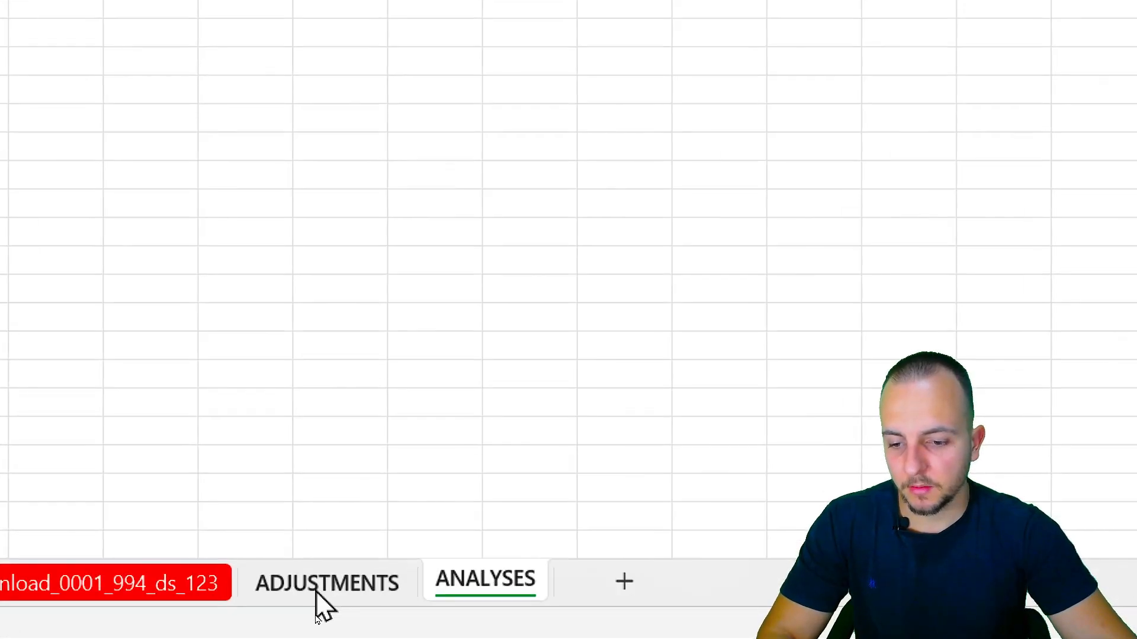
Examine the FREIGHT_COST column on the ADJUSTMENTS sheet as the basis for a total freight analysis
left_click(316, 614)
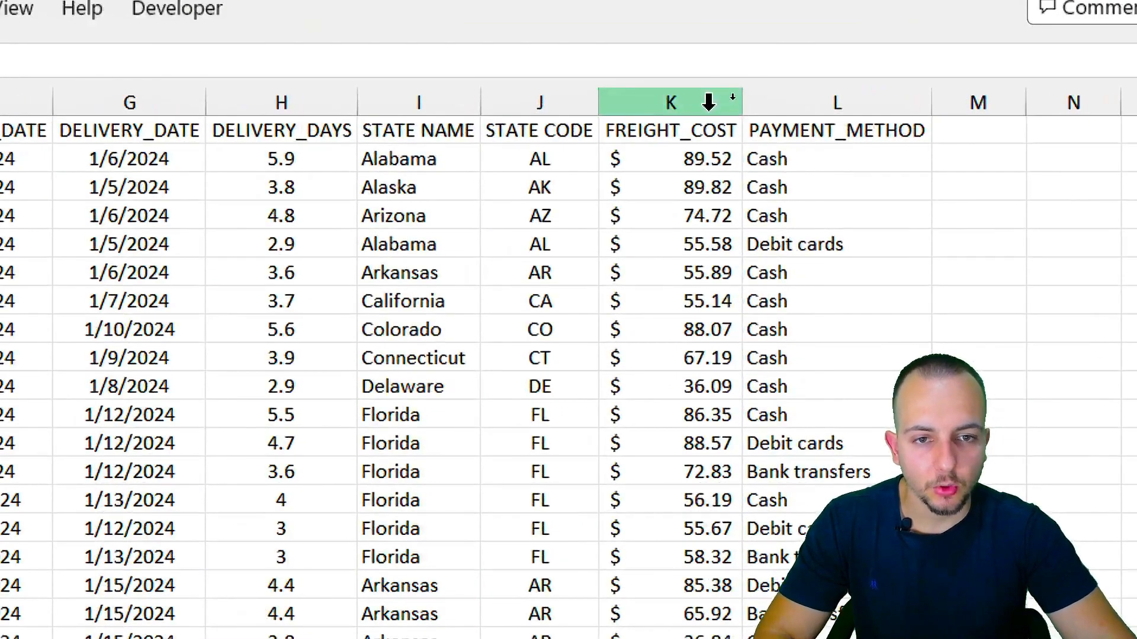
left_click(730, 94)
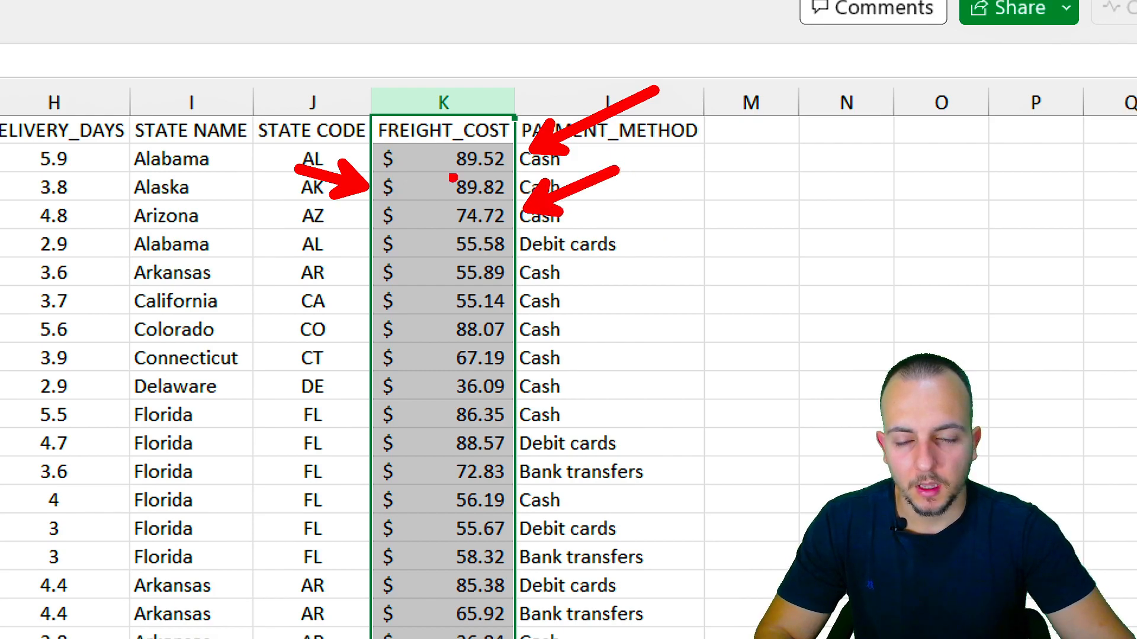
key("ctrl+z")
key("ctrl+z")
key("ctrl+z")
mouse_move(373, 138)
left_mouse_down()
mouse_move(543, 492)
mouse_move(512, 638)
left_mouse_up()
left_click_drag(528, 452, 678, 366)
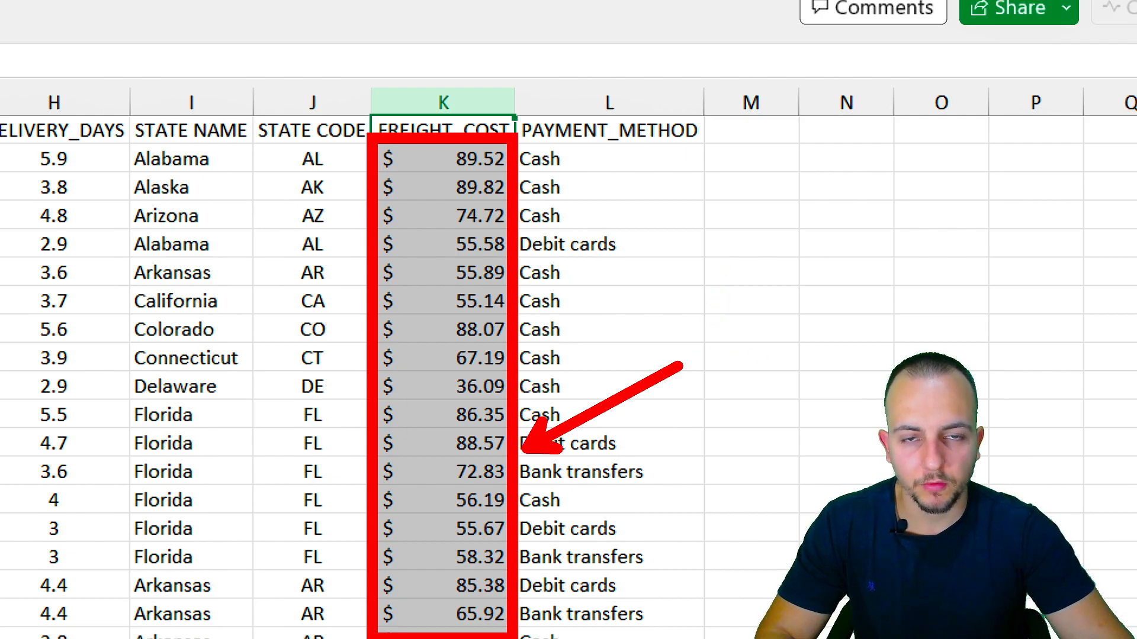
key("ctrl+z")
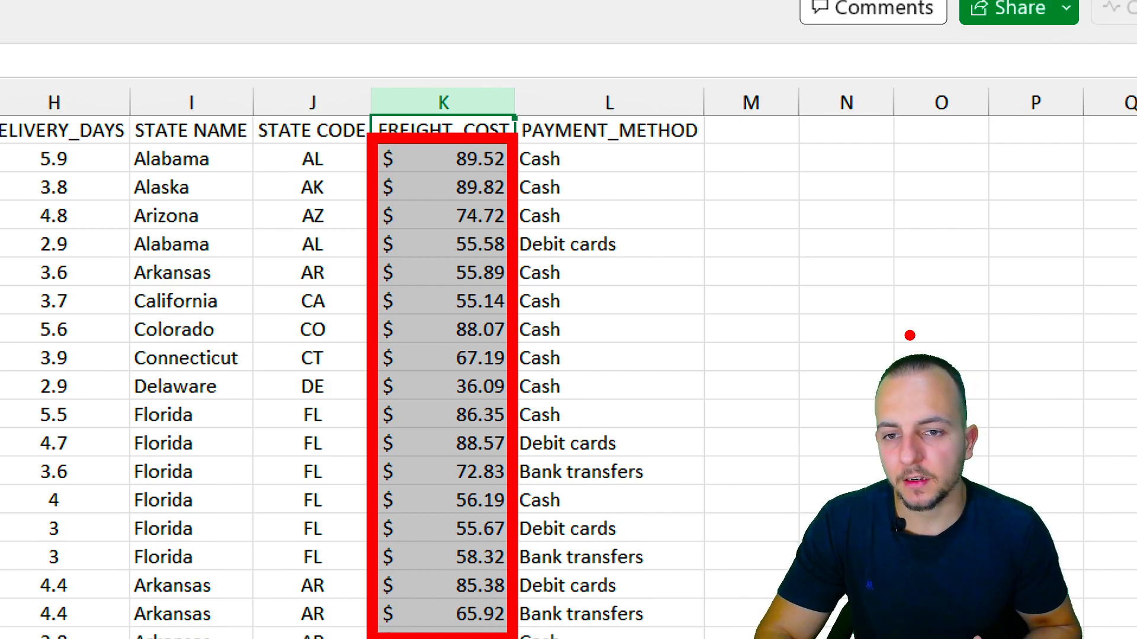
key("Escape")
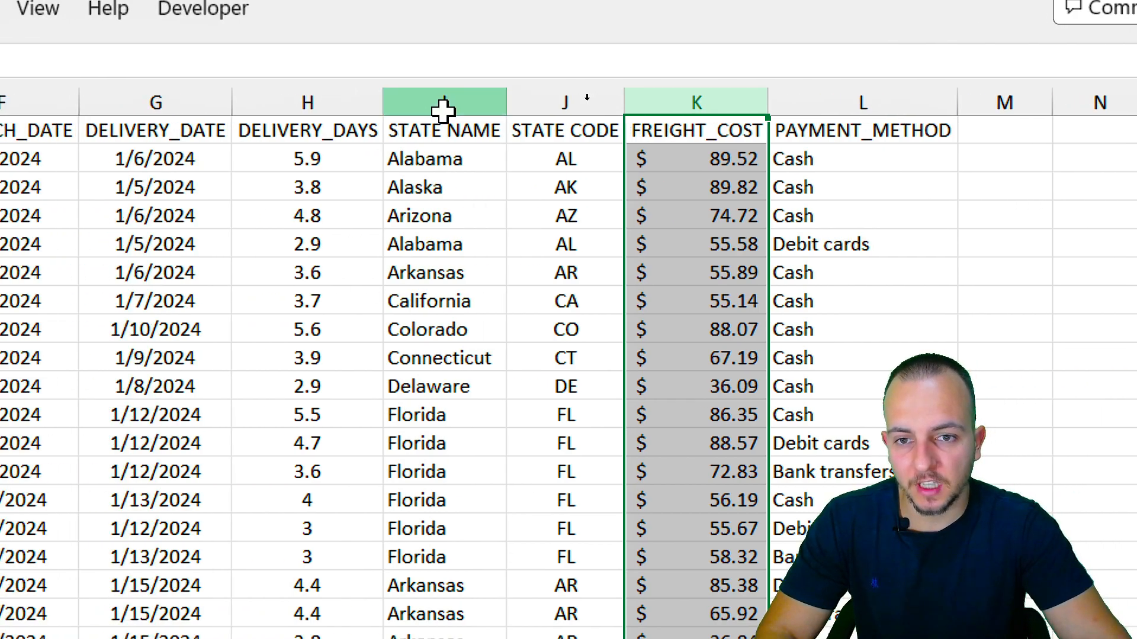
Review the STATE NAME and PAYMENT_METHOD columns alongside FREIGHT_COST as possible groupings for the freight cost analyses
left_click(443, 110, "ctrl")
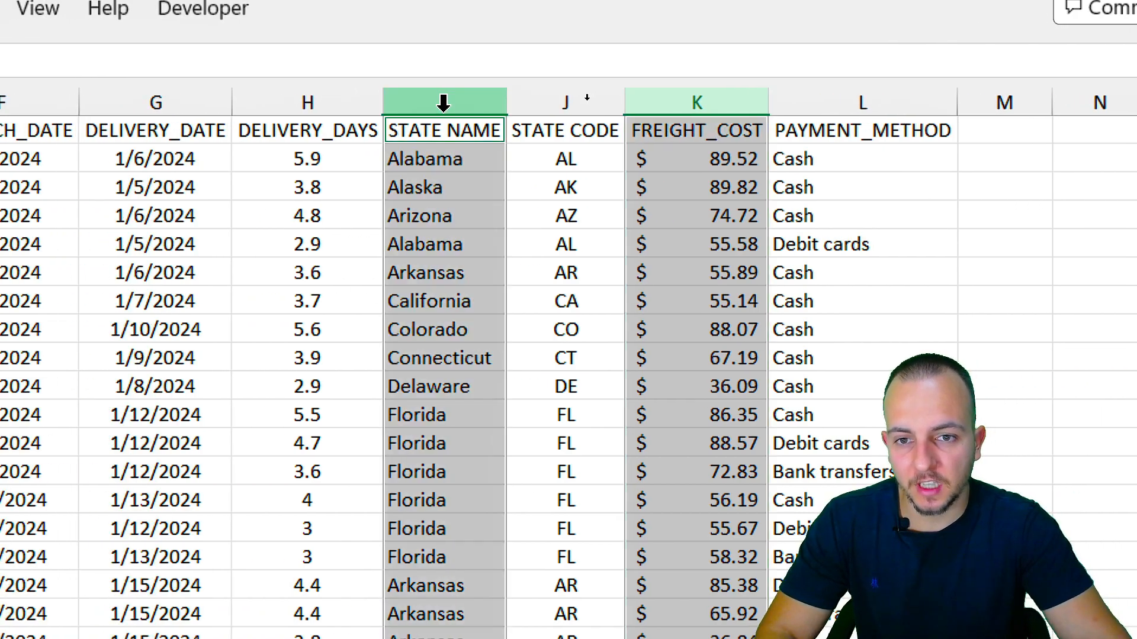
left_click(426, 165)
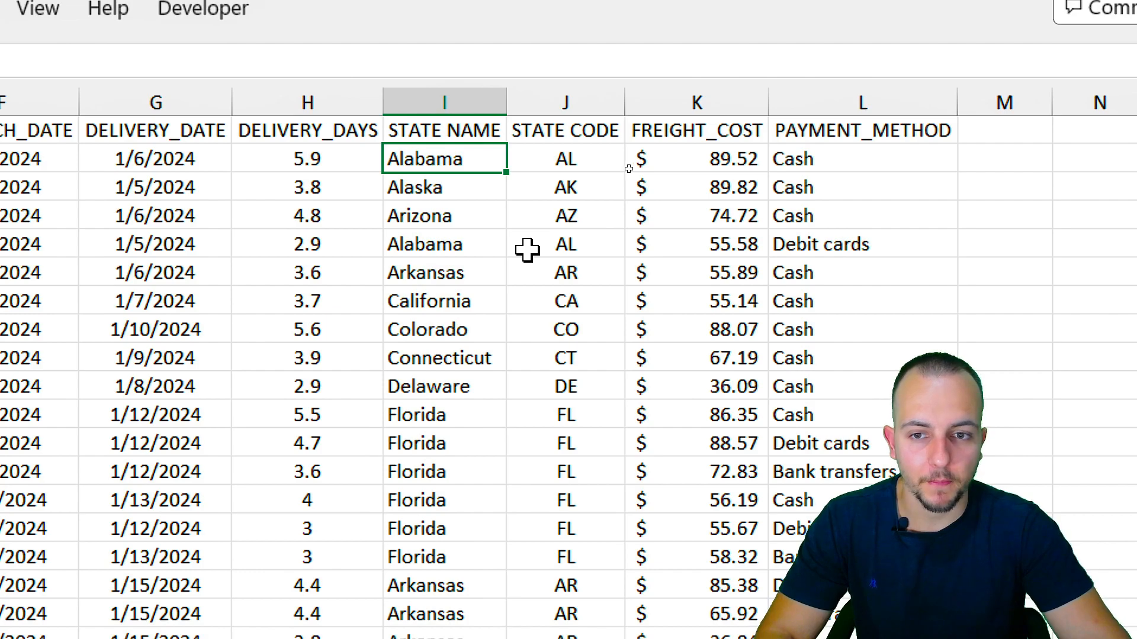
left_click(436, 186)
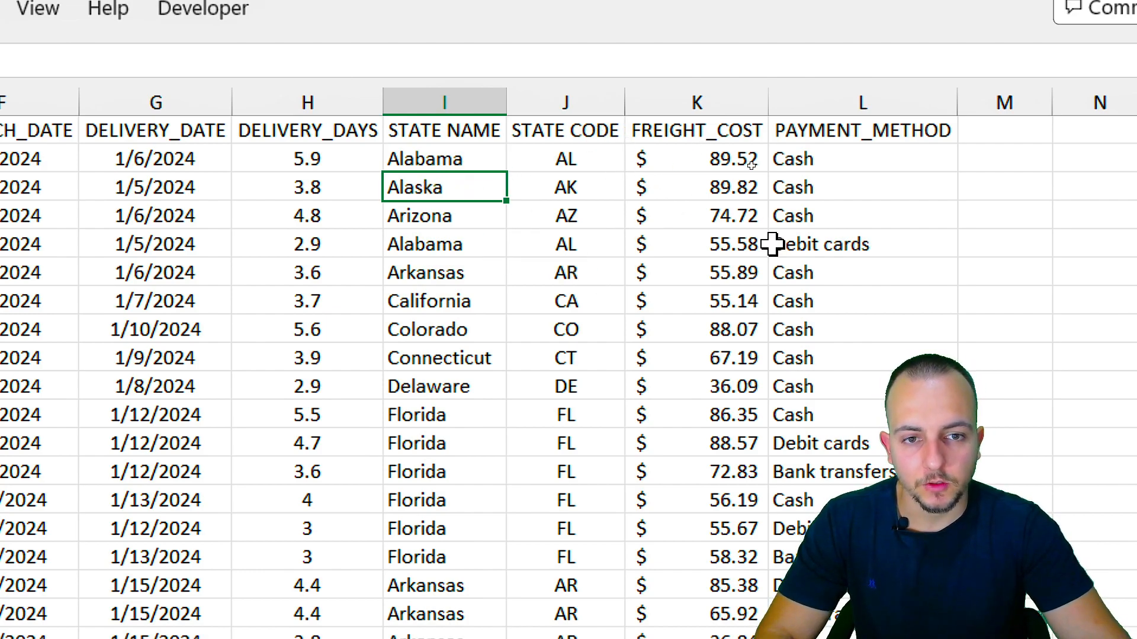
left_click(708, 89)
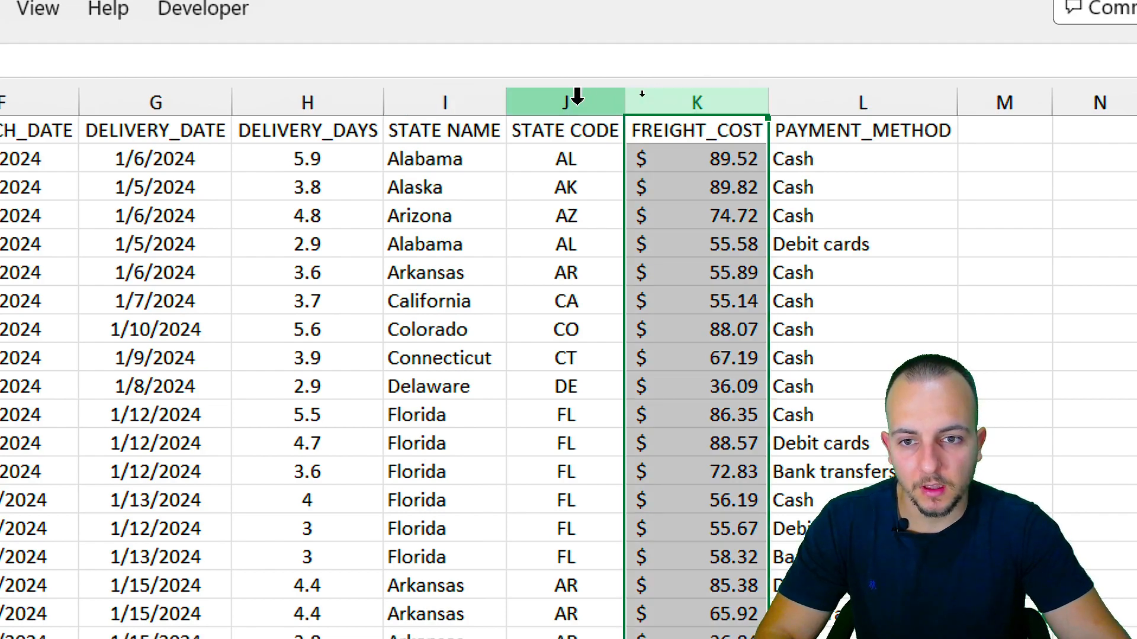
left_click(472, 94)
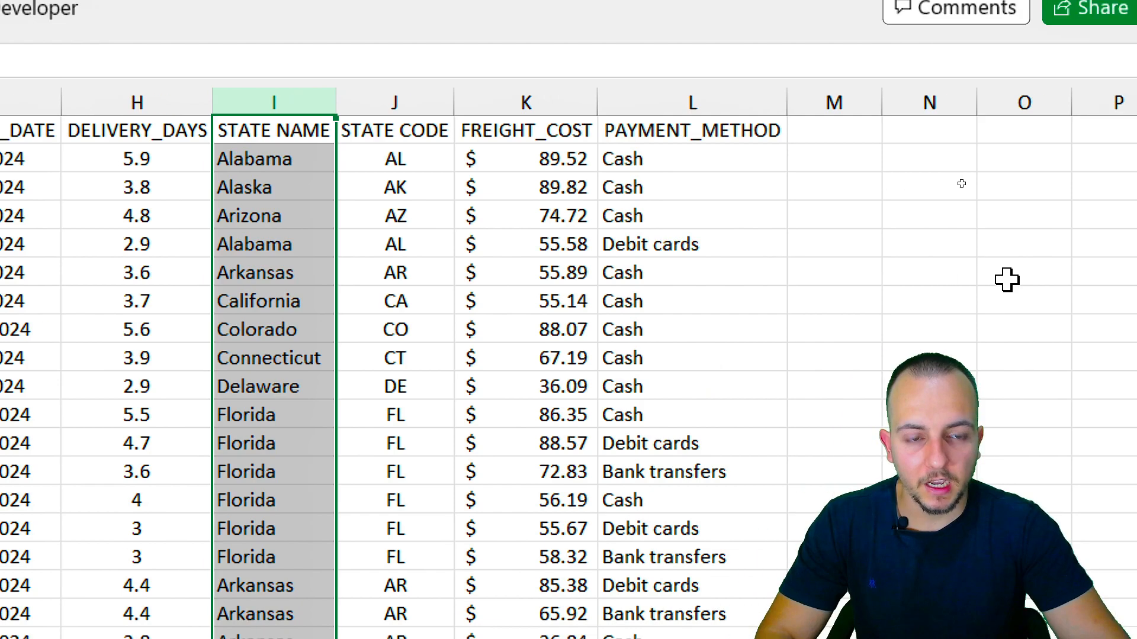
left_click(884, 89)
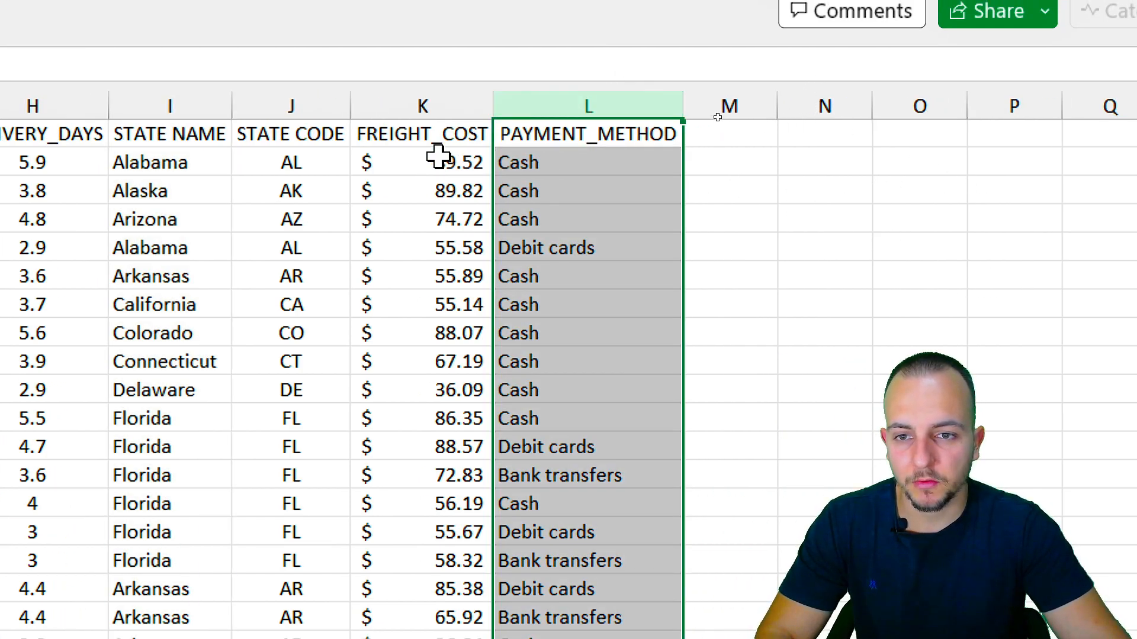
left_click(431, 125)
left_click(583, 158)
left_click(578, 242)
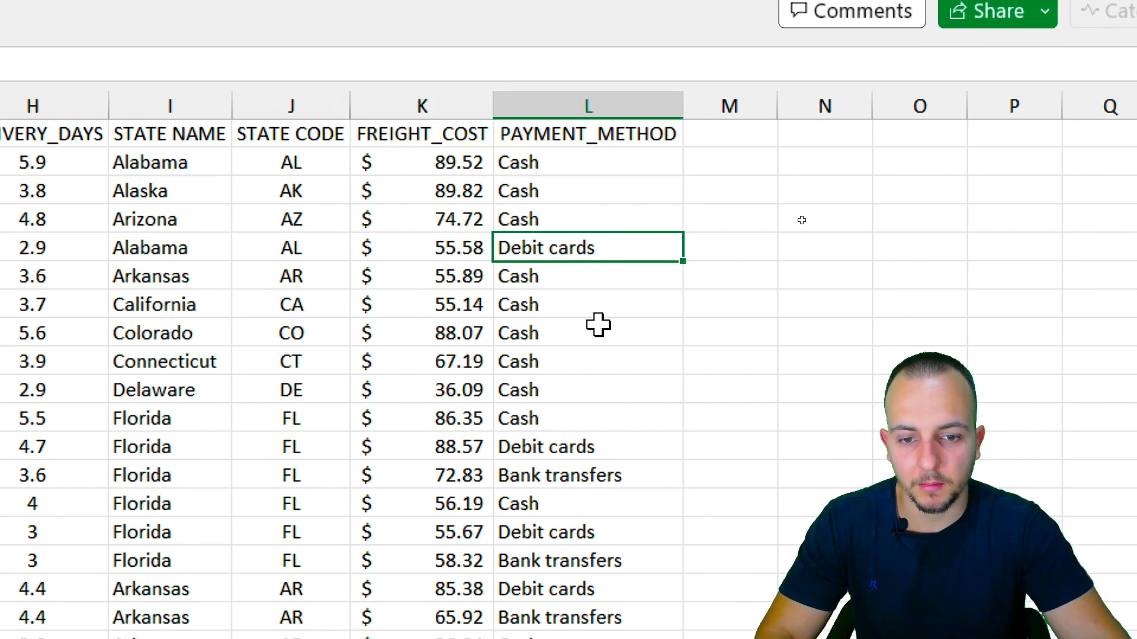
left_click(602, 451)
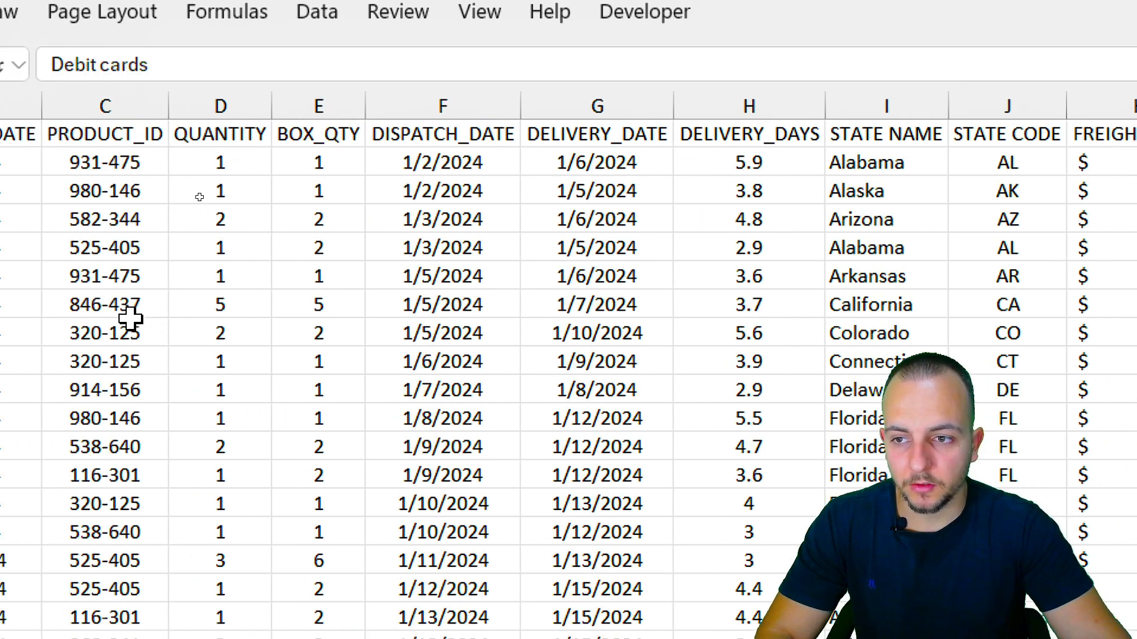
left_click(114, 127)
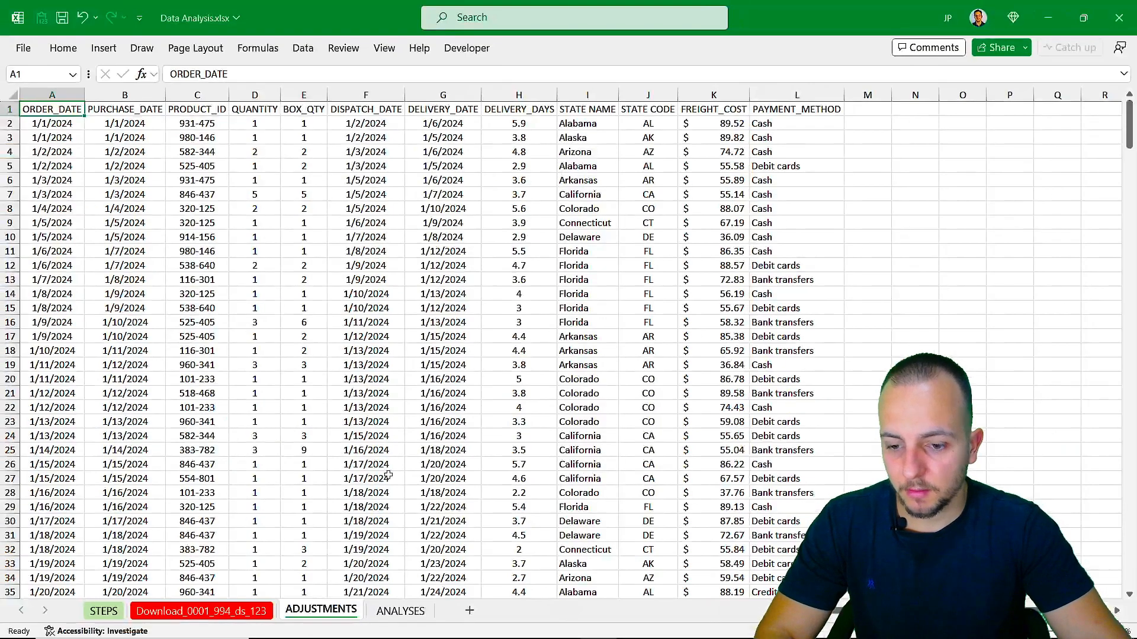
Enter the heading TOTAL FREIGHT COST in cell A1 of the ANALYSES sheet
left_click(399, 611)
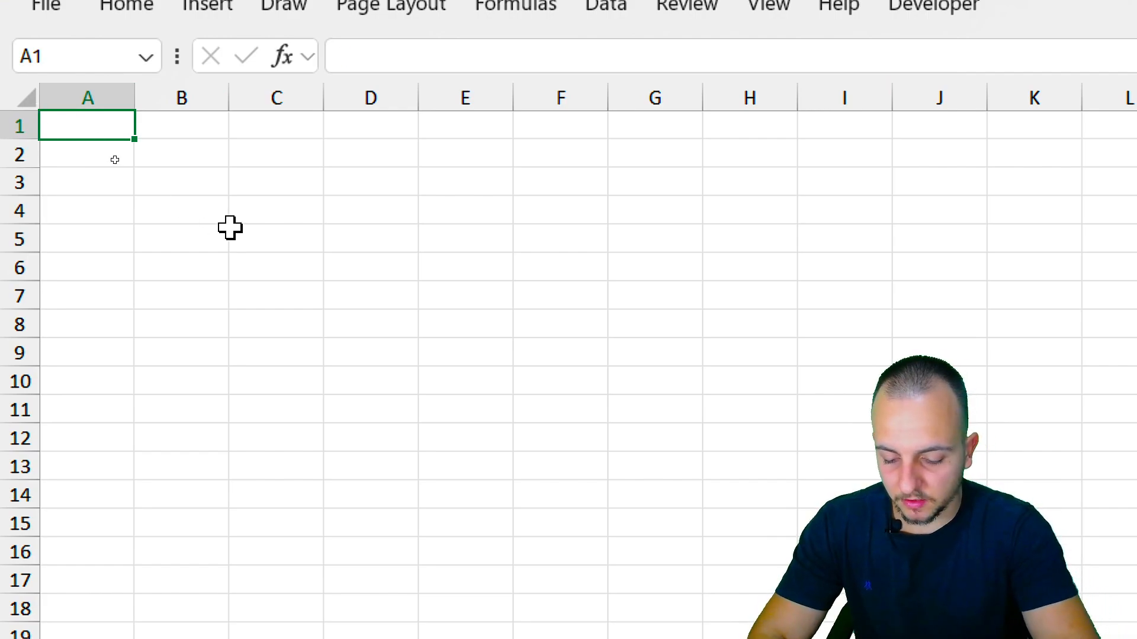
type("TOTAL FREIGHT")
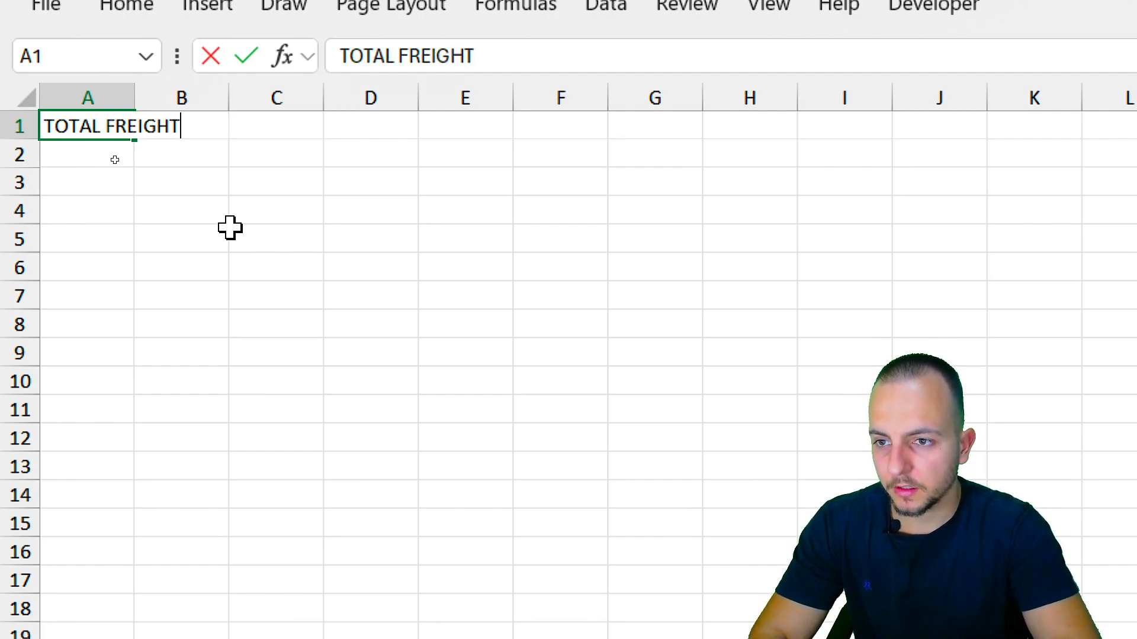
type(" COST")
key("Return")
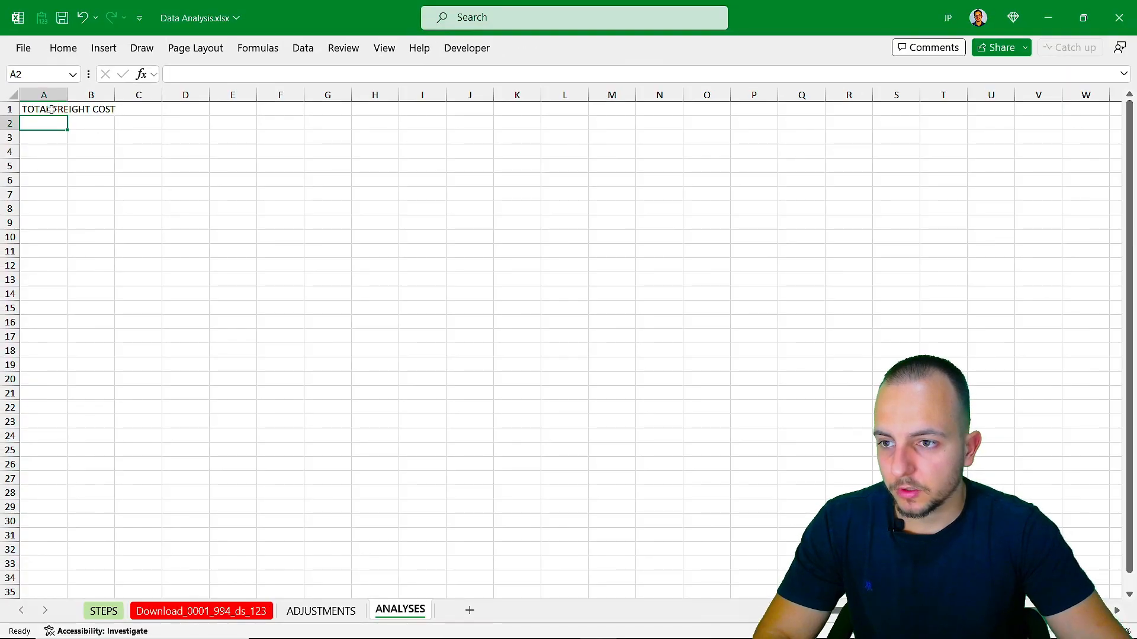
In cell A2 of the ANALYSES sheet, total the FREIGHT_COST column with a SUM formula over ADJUSTMENTS!K:K
left_click(320, 611)
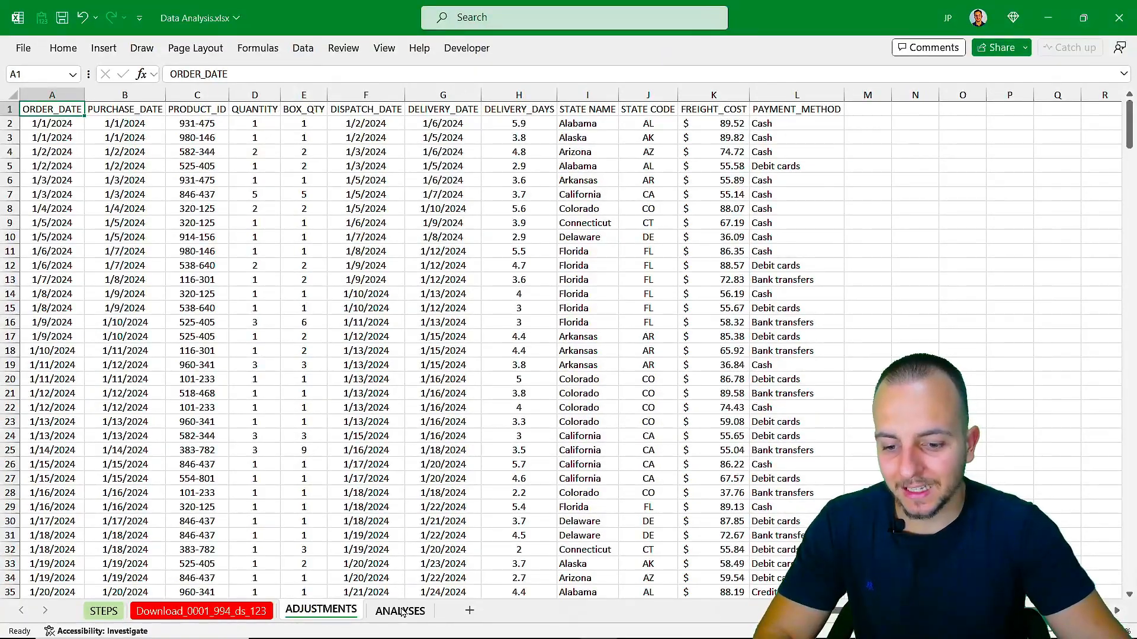
left_click(400, 609)
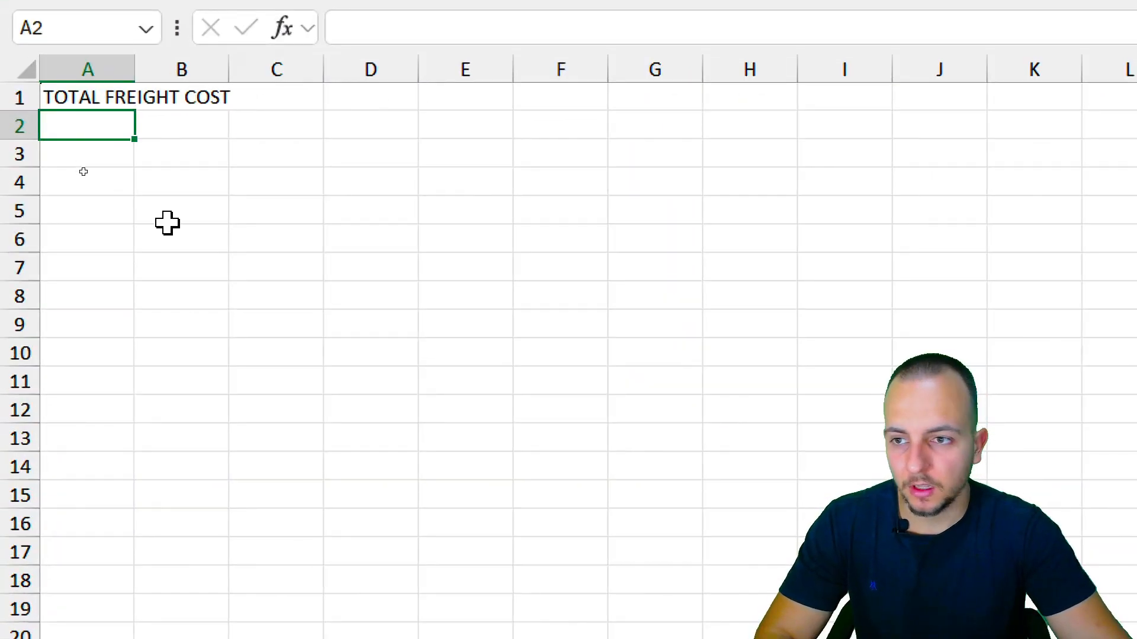
type("=SUM")
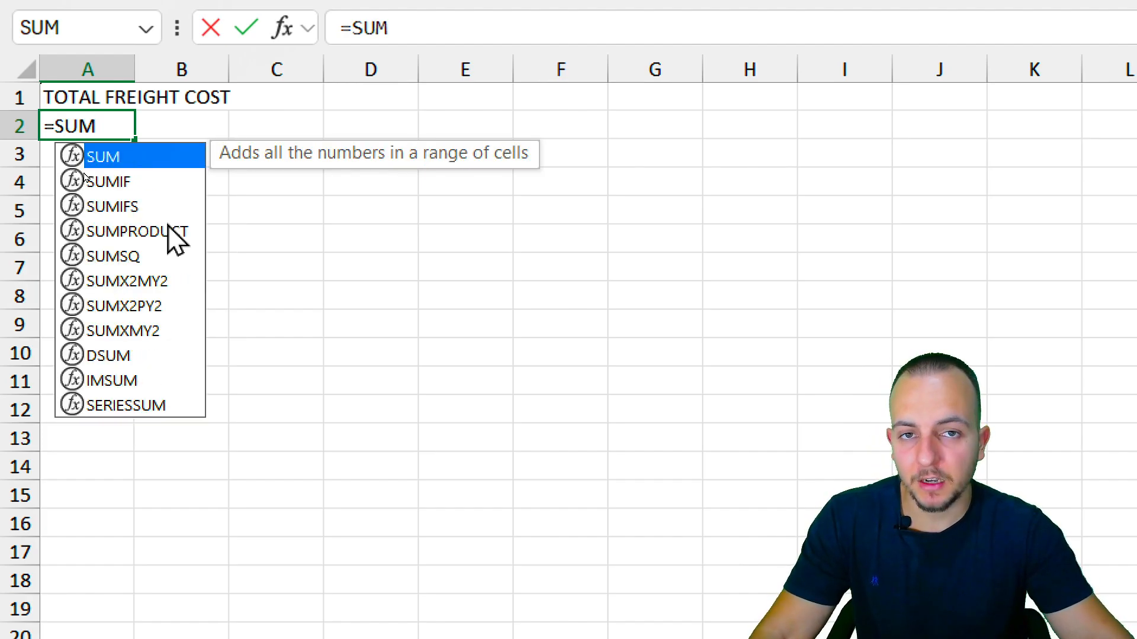
double_click(117, 159)
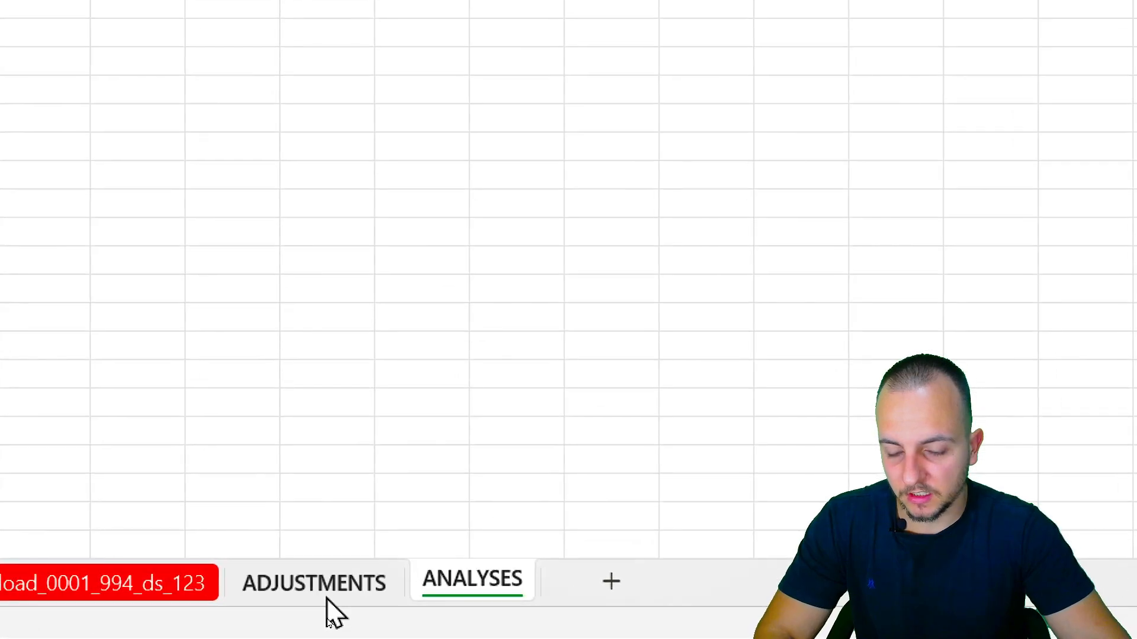
left_click(324, 595)
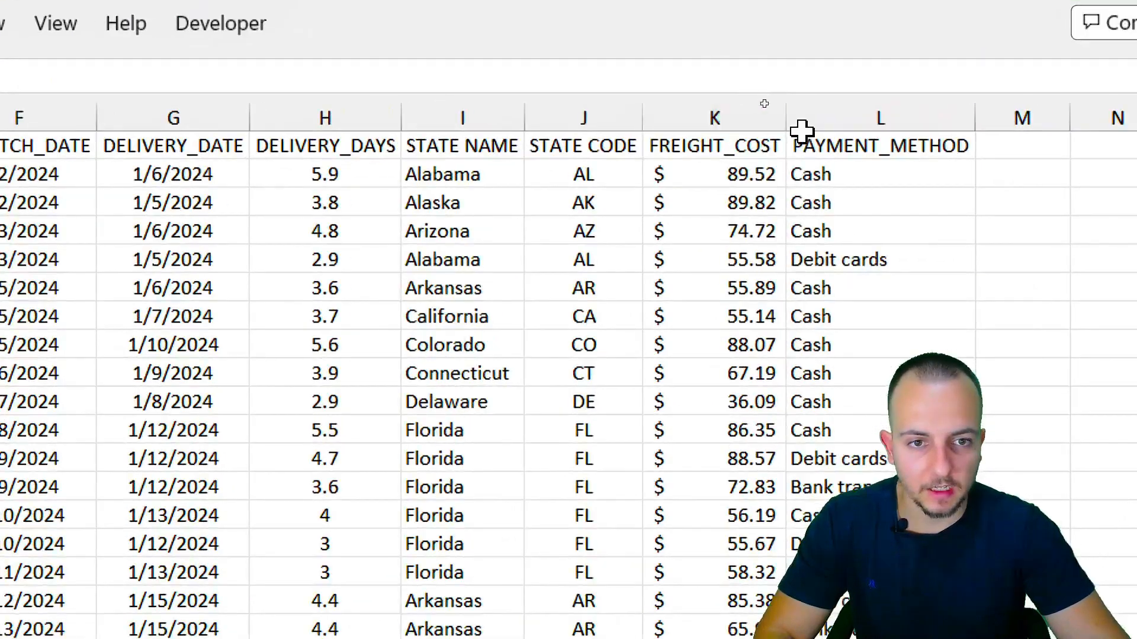
left_click(619, 120)
left_click(592, 110)
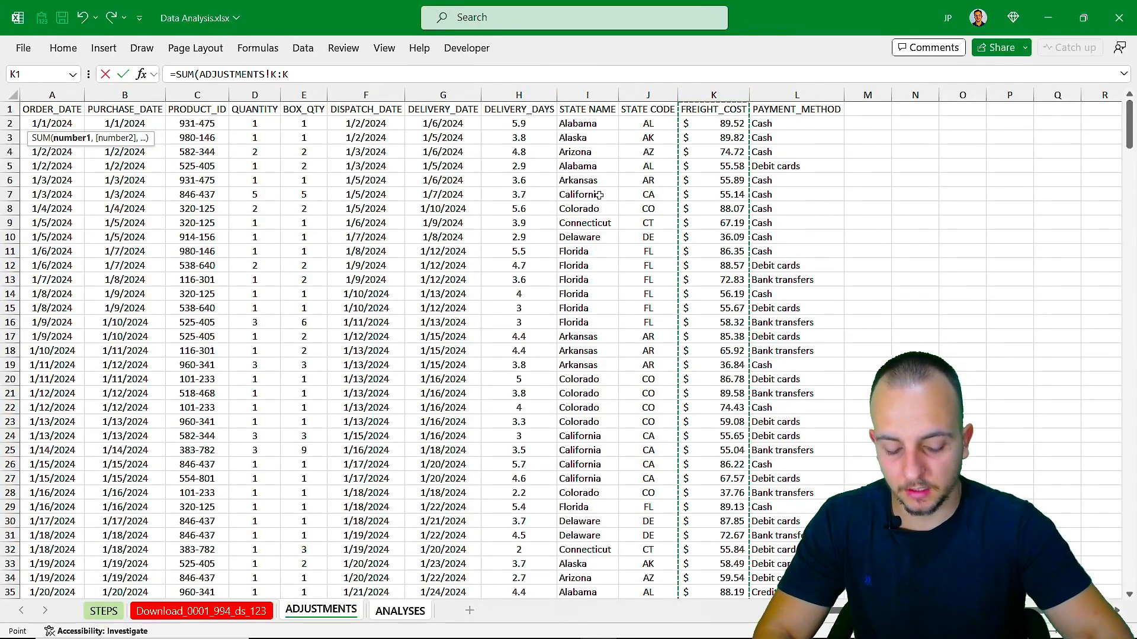
key("Return")
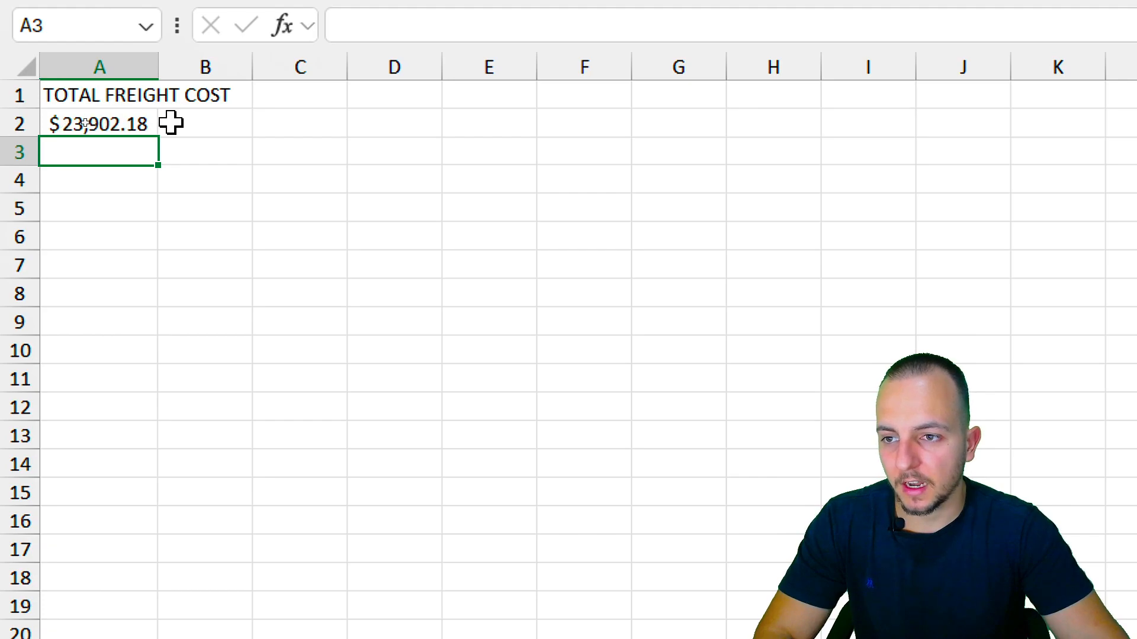
Widen column A of the ANALYSES sheet so the TOTAL FREIGHT COST heading fits inside it
left_click_drag(159, 66, 268, 112)
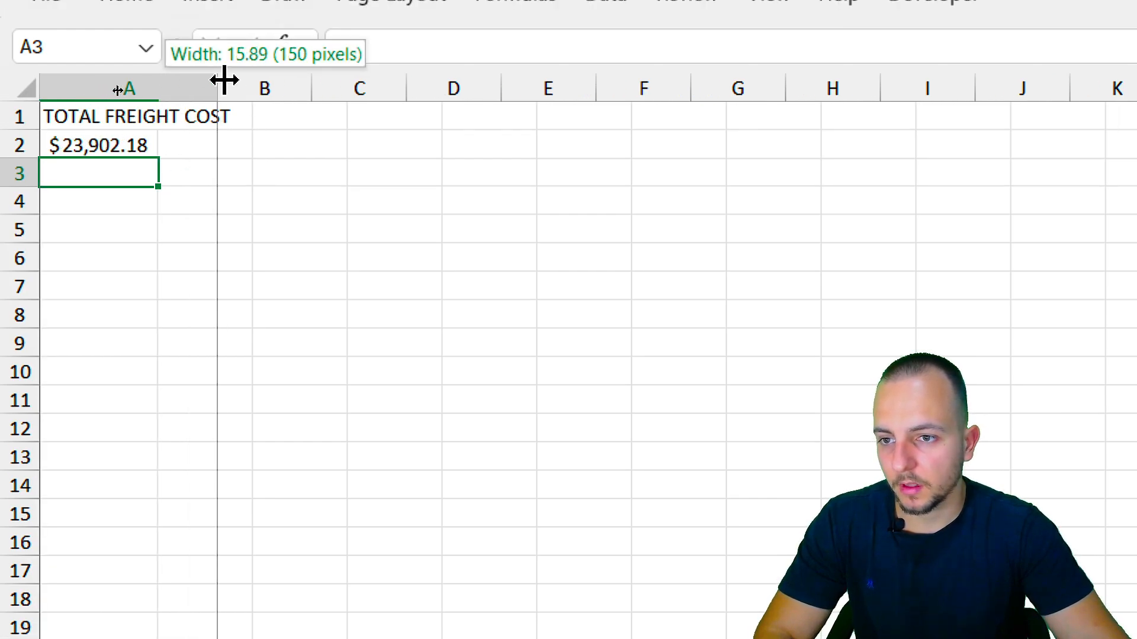
left_click_drag(195, 116, 186, 148)
Enter the heading PAYMENT METHOD in cell A4 of the ANALYSES sheet
left_click(203, 202)
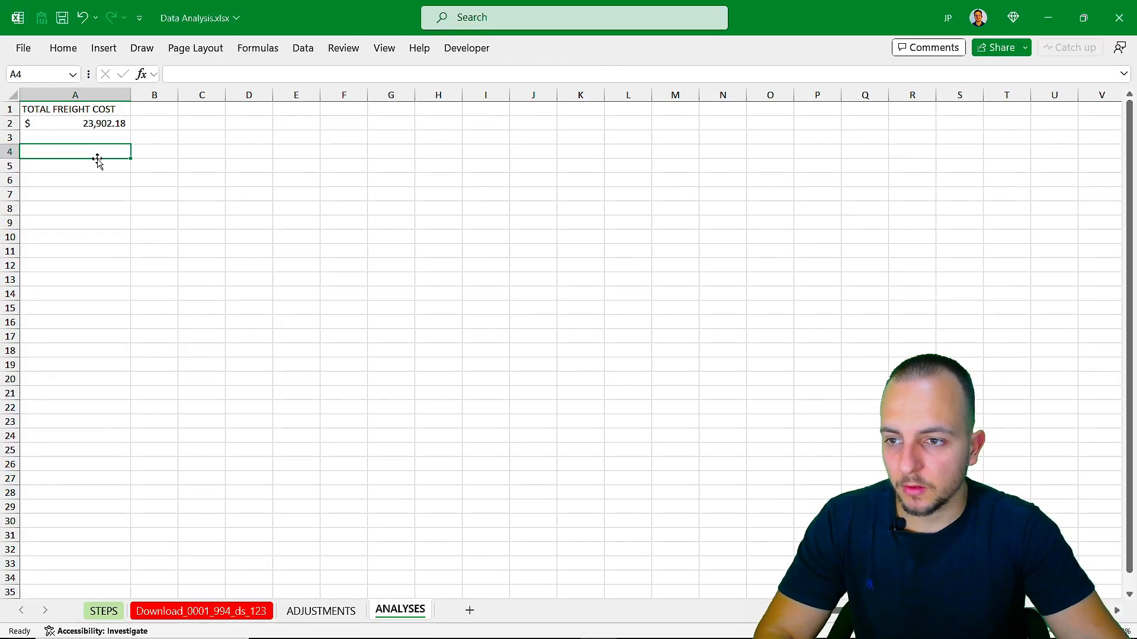
type("PAYME")
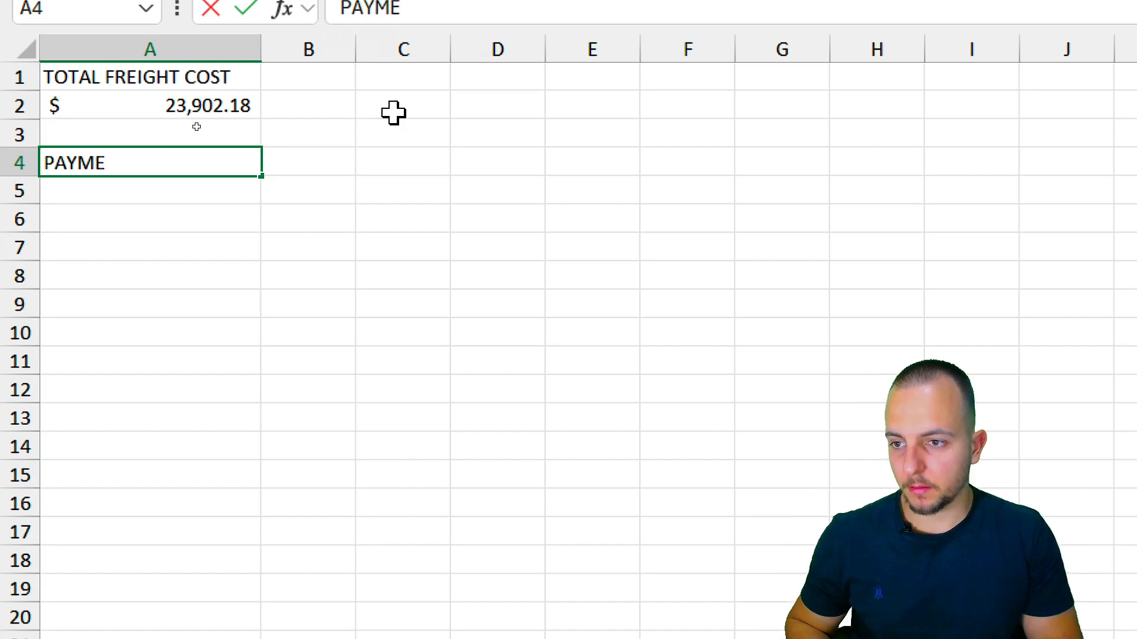
type("NT METHOD")
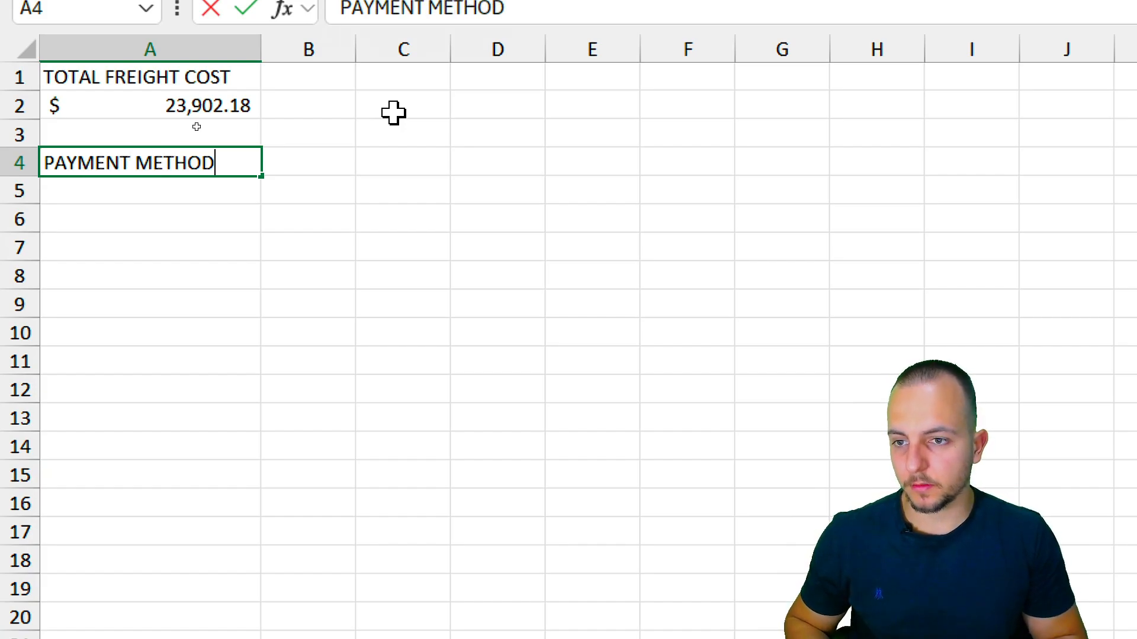
key("Return")
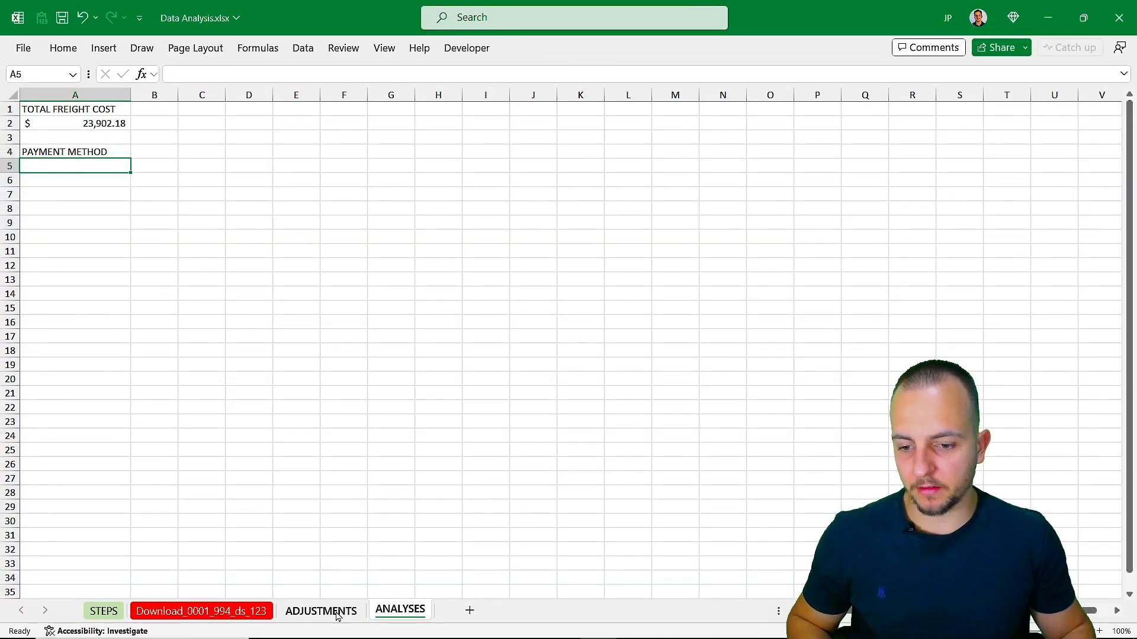
Examine the PAYMENT_METHOD, FREIGHT_COST and state columns on the ADJUSTMENTS sheet to see how payment methods repeat across rows
left_click(337, 613)
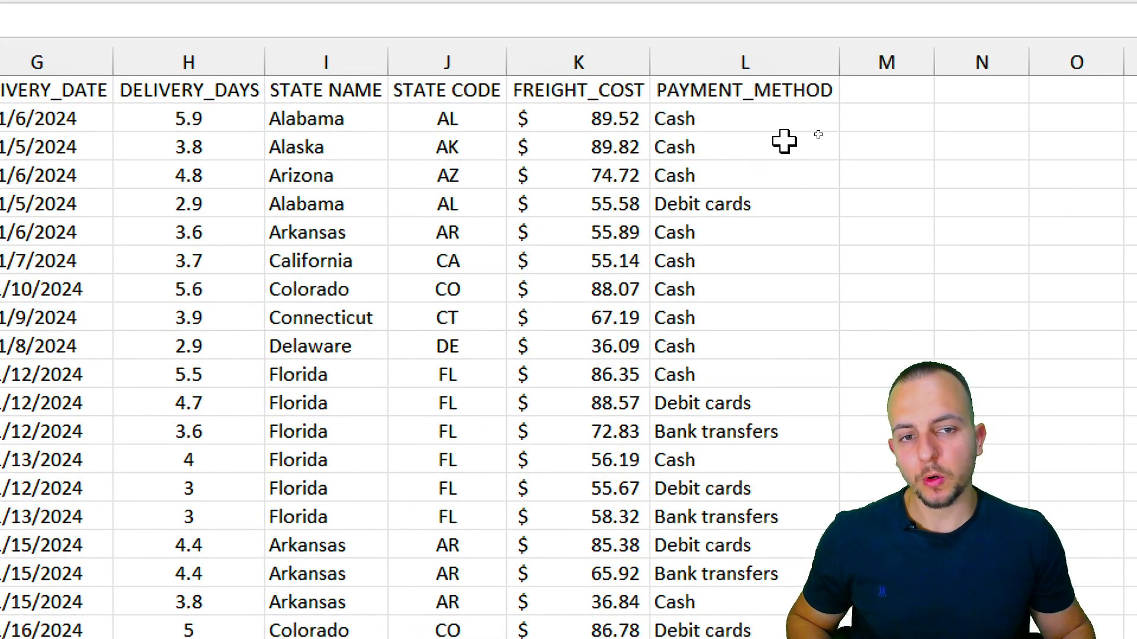
left_click_drag(752, 119, 746, 314)
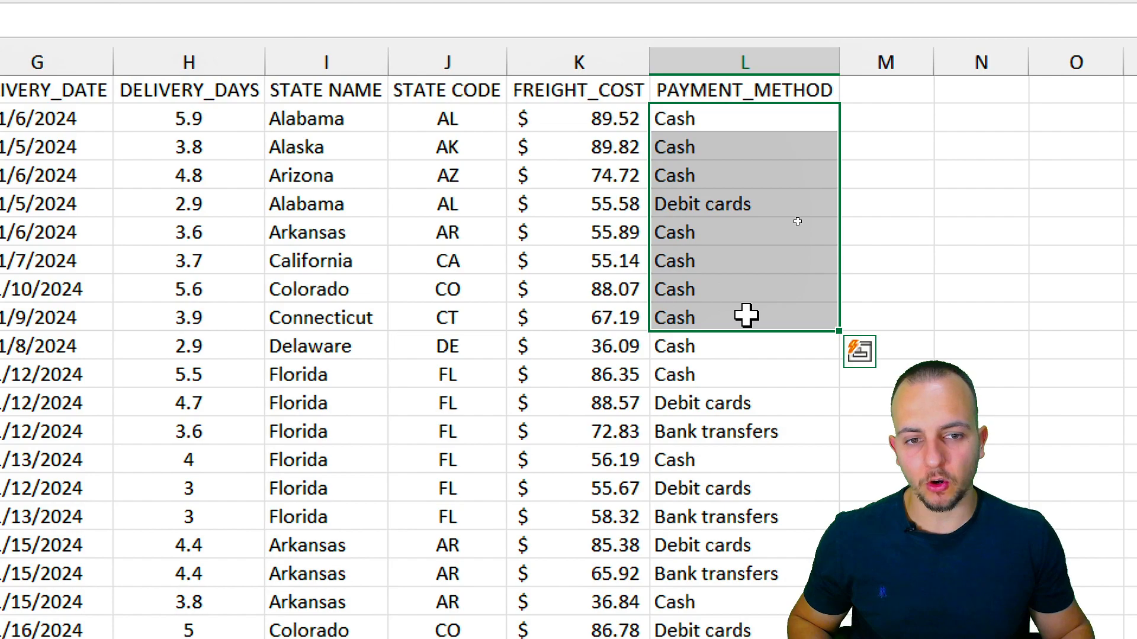
left_click_drag(760, 141, 726, 389)
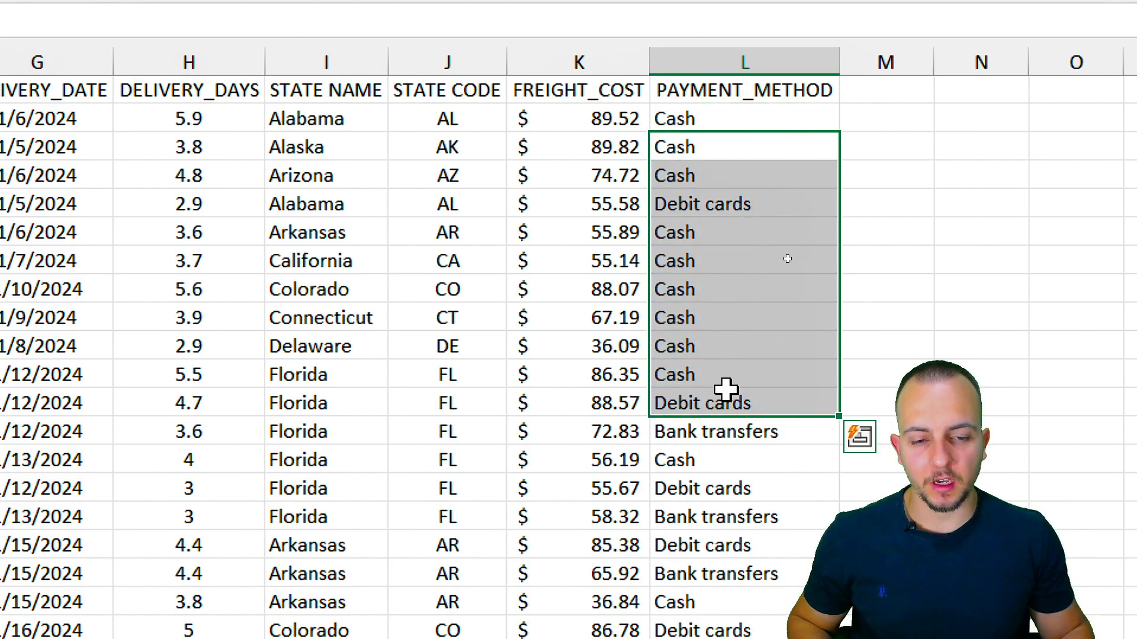
left_click(734, 266)
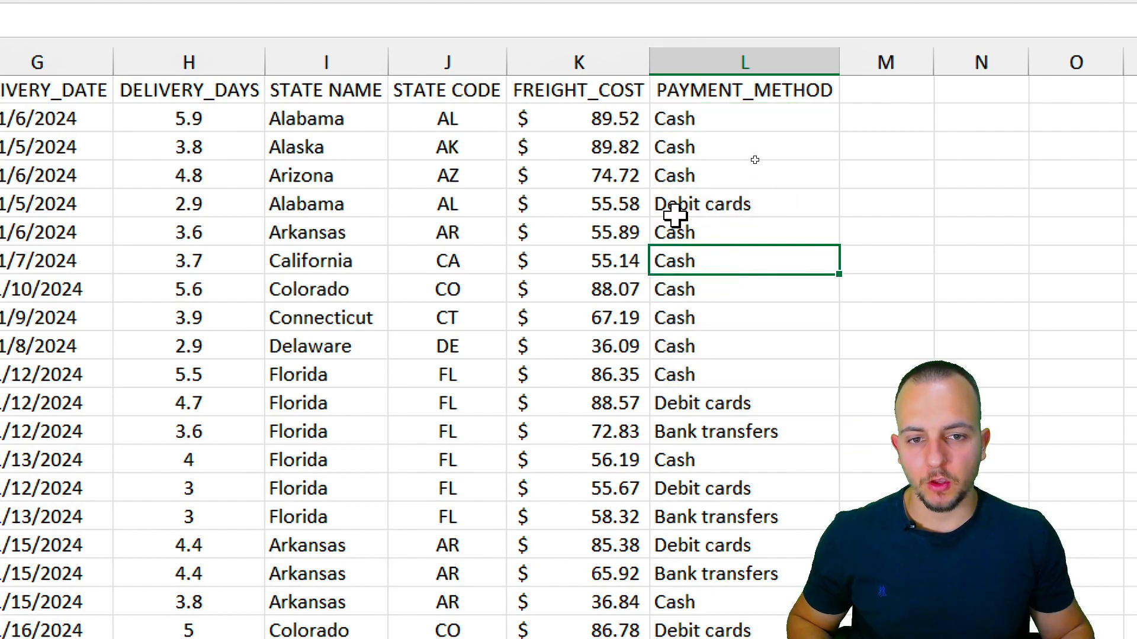
left_click(528, 271)
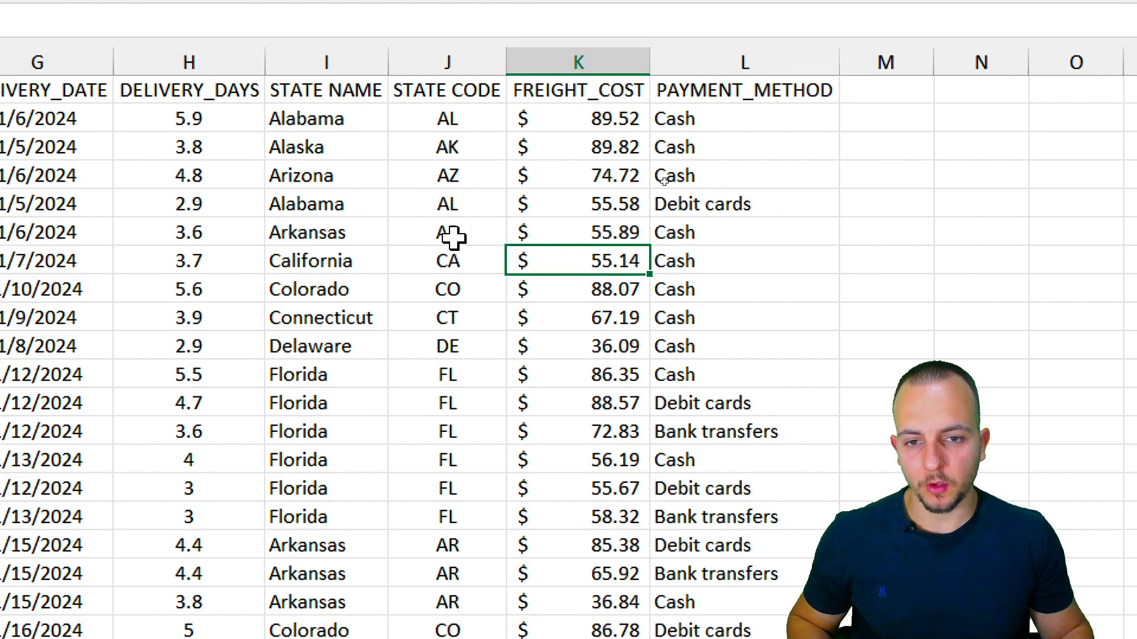
left_click(337, 261)
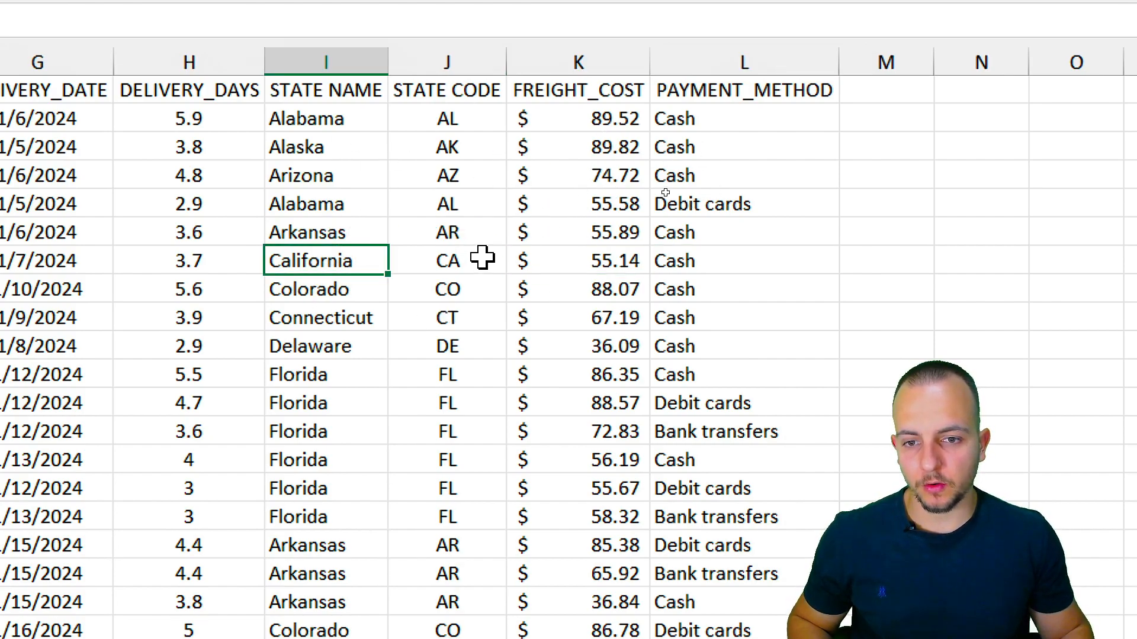
left_click(456, 214)
left_click(341, 337)
left_click(514, 292)
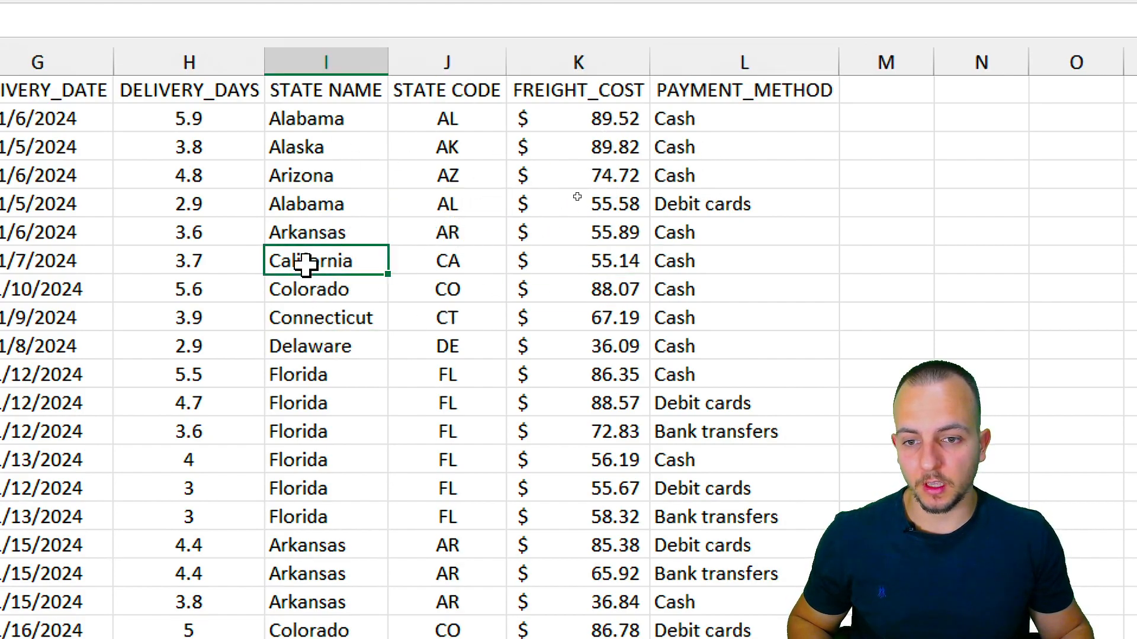
left_click(515, 200)
left_click(501, 320)
left_click(459, 203)
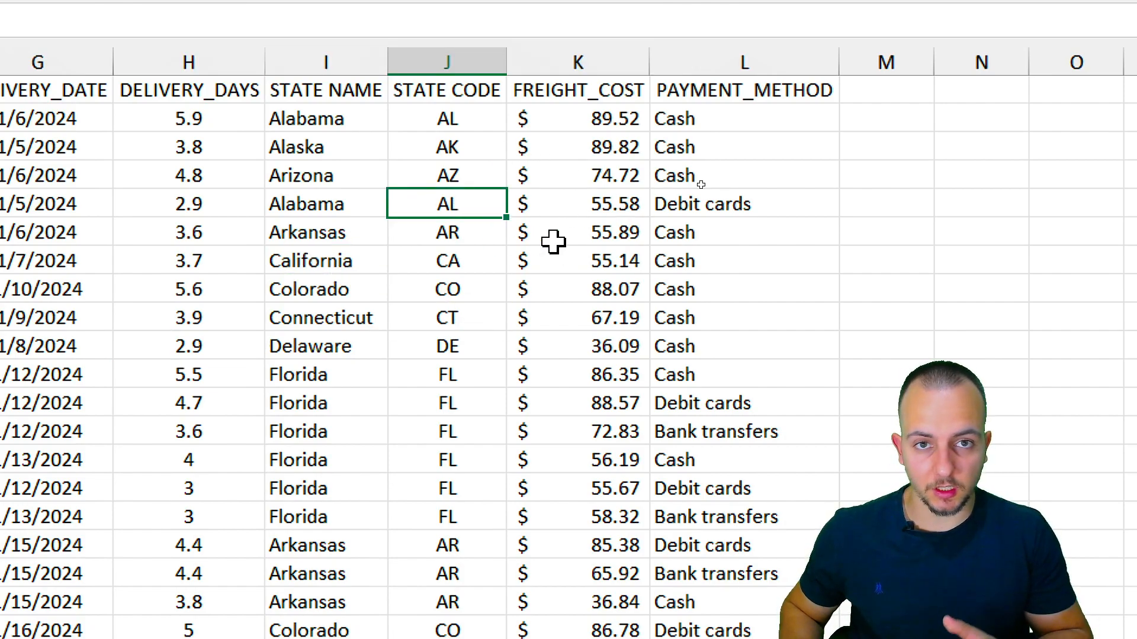
Turn on filtering for the ADJUSTMENTS data and check the distinct PAYMENT_METHOD values without applying a filter
key("ctrl+shift+l")
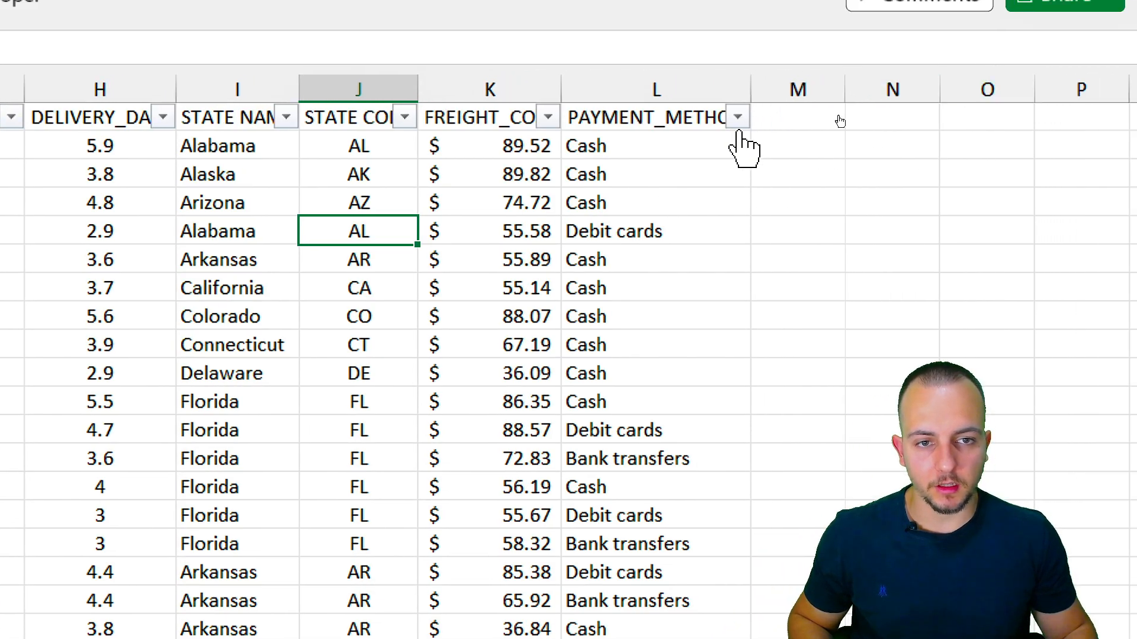
left_click(738, 117)
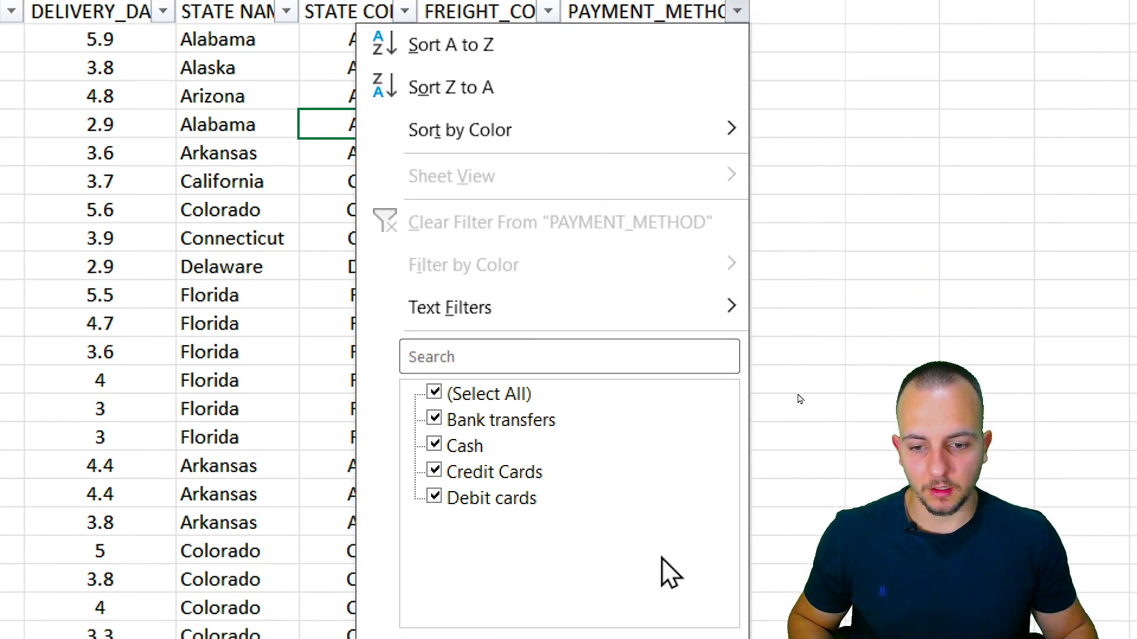
double_click(500, 293)
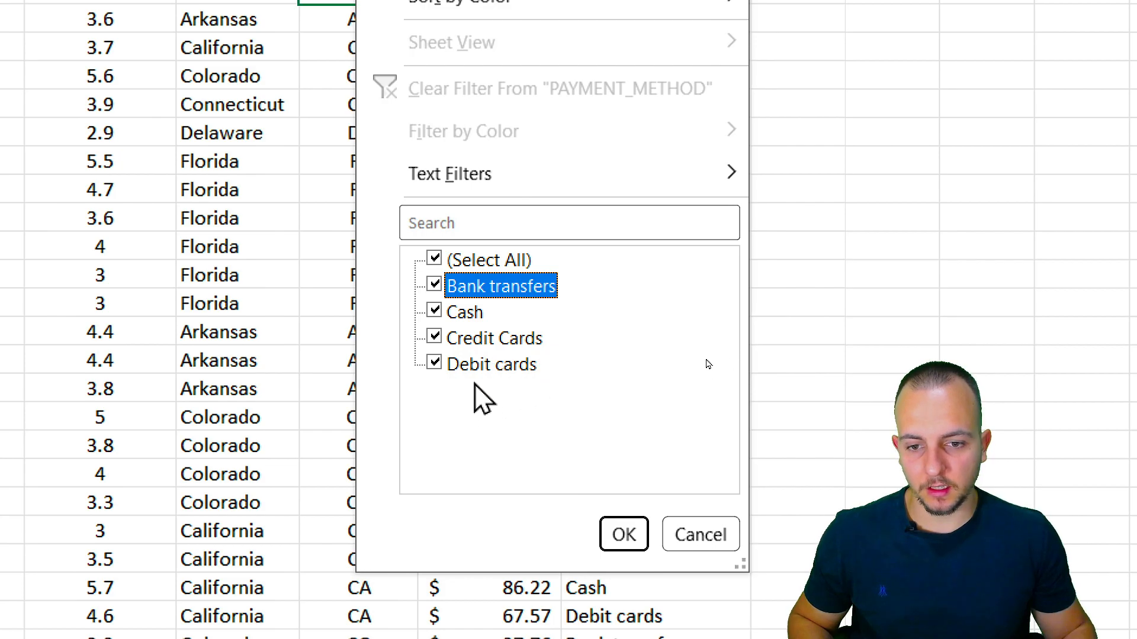
left_click(700, 536)
scroll(667, 80, "up", 2)
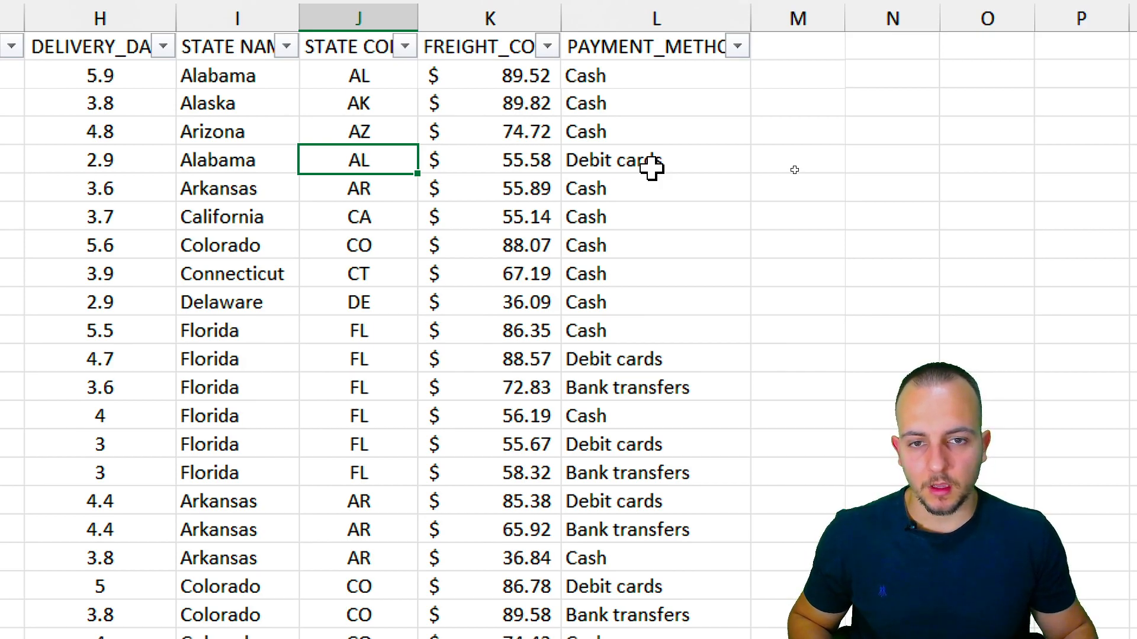
Copy all PAYMENT_METHOD values from L2 down on the ADJUSTMENTS sheet into the ANALYSES sheet starting at A5
left_click_drag(646, 76, 660, 107)
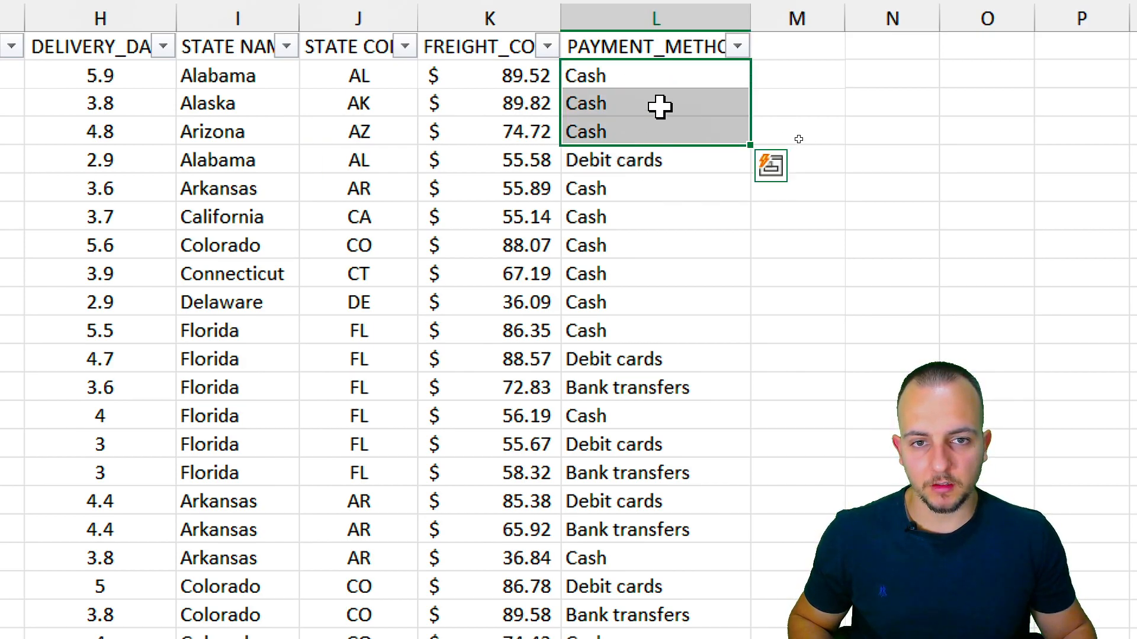
left_click(655, 77)
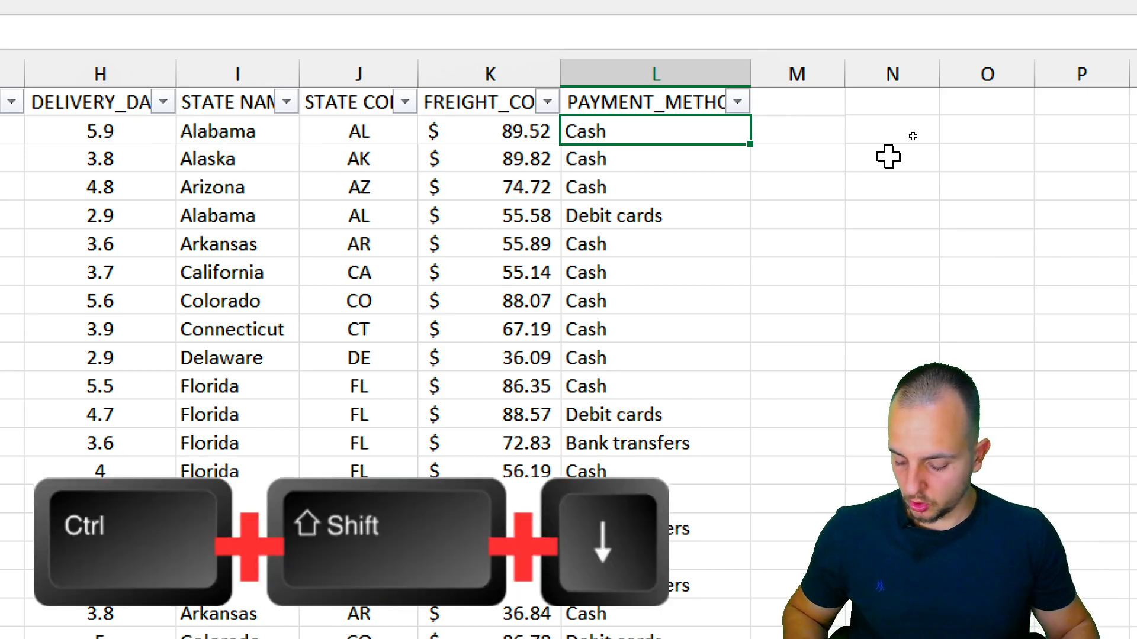
key("ctrl+shift+Down")
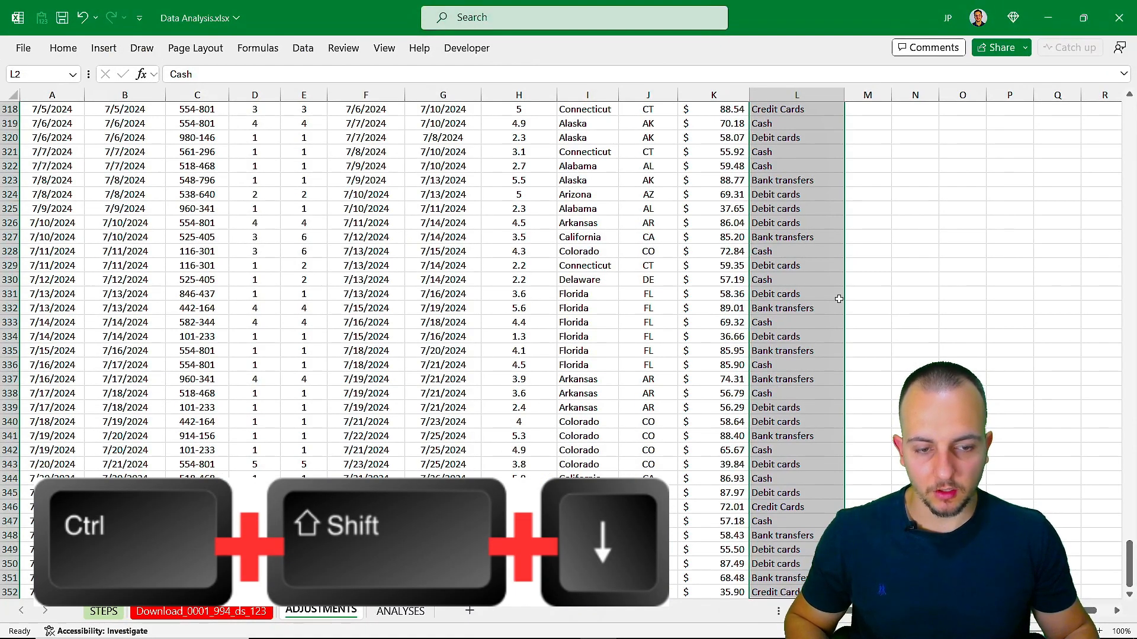
key("ctrl+c")
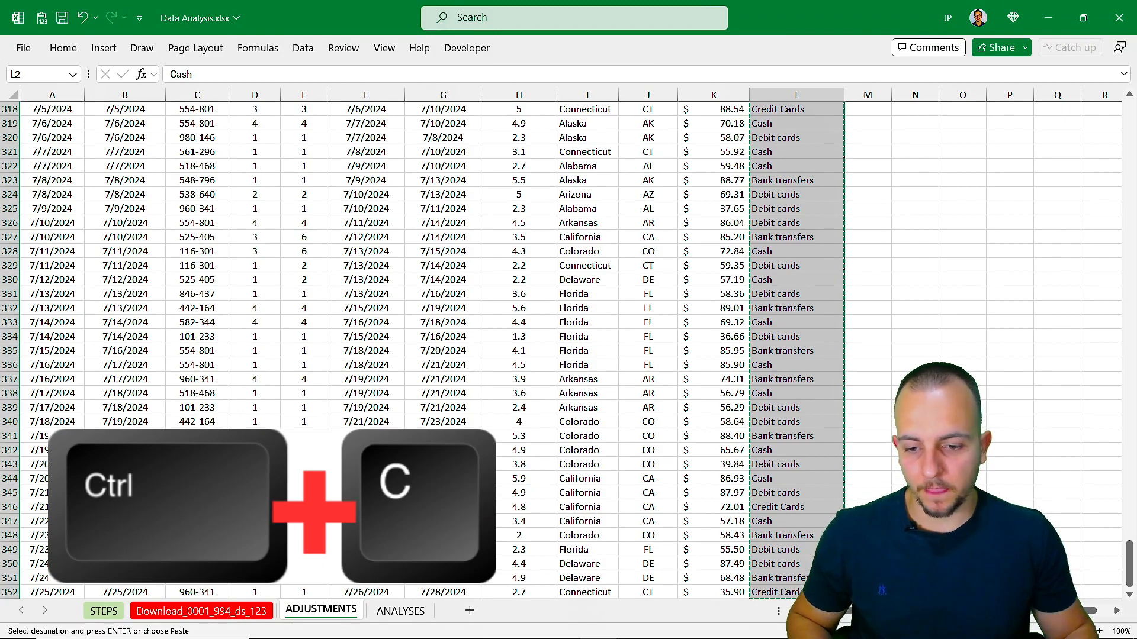
left_click(400, 611)
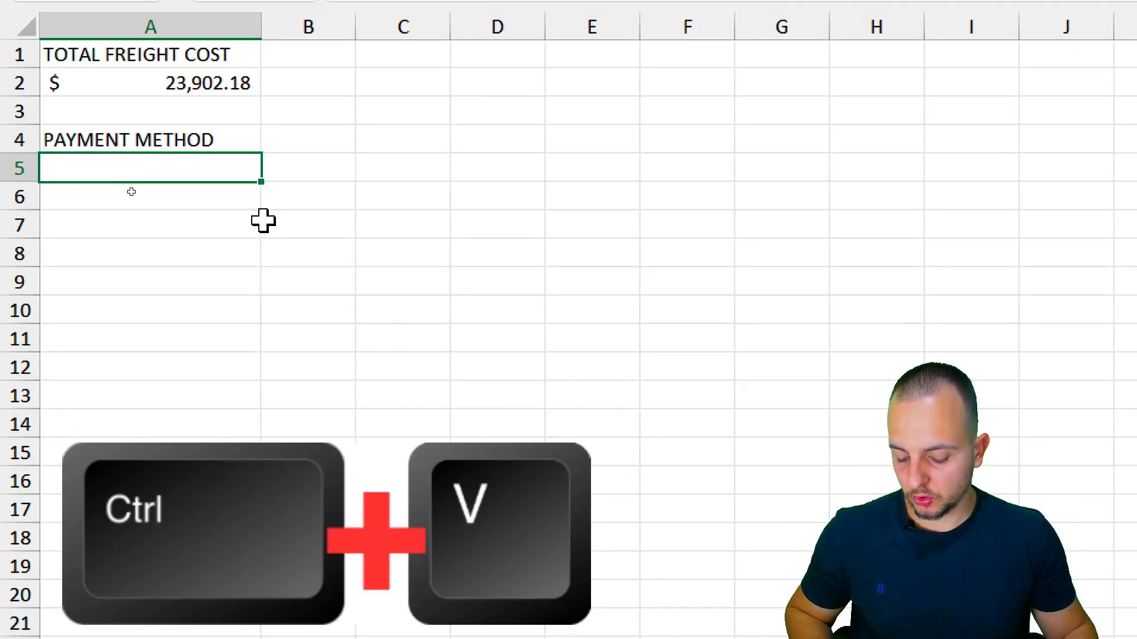
key("ctrl+v")
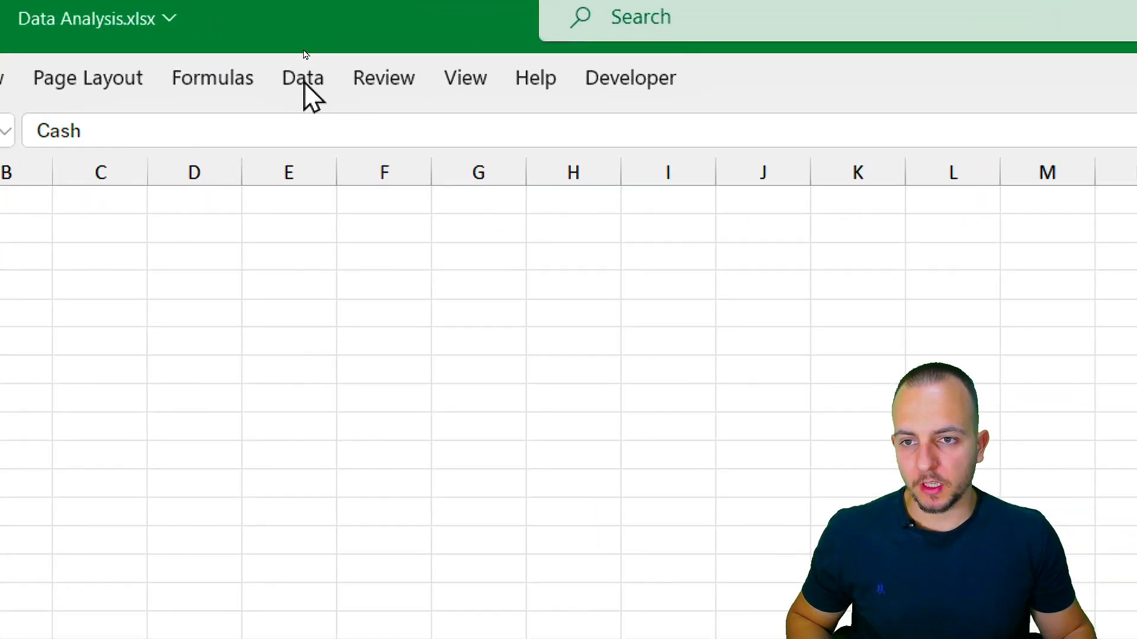
Remove the duplicates from the pasted payment method list below A4 on the ANALYSES sheet
left_click(303, 80)
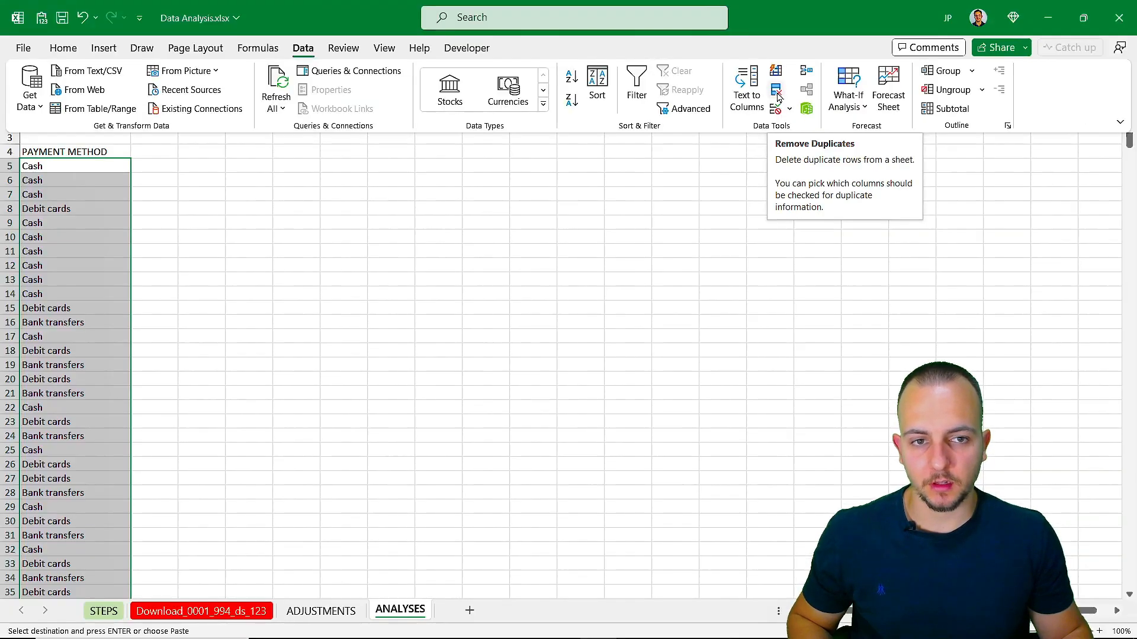
left_click(610, 167)
left_click(373, 338)
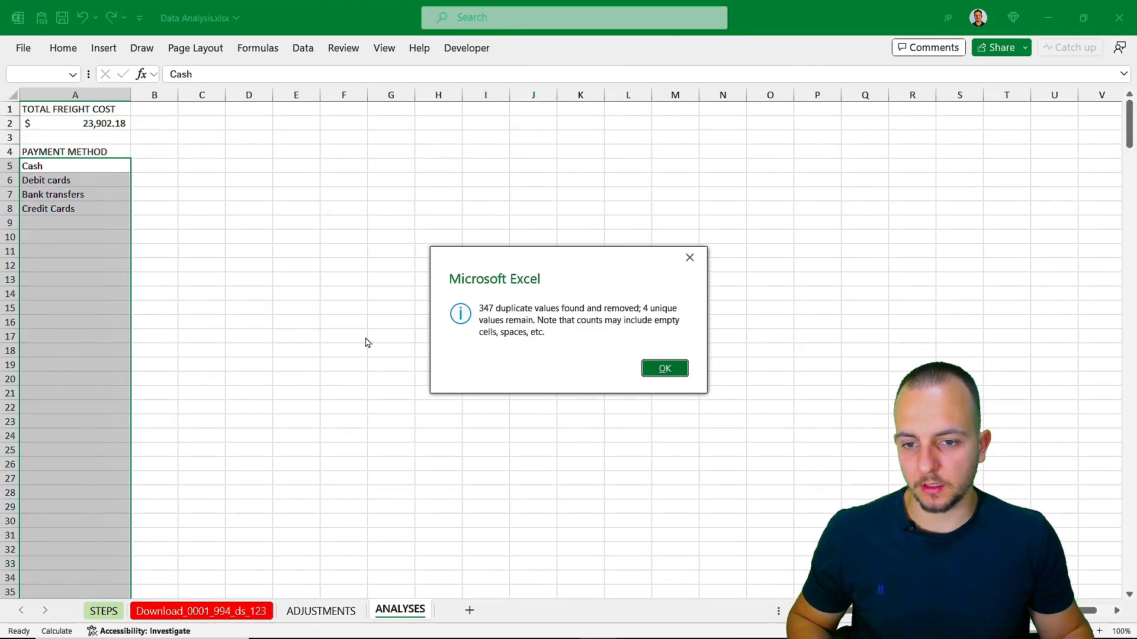
left_click(664, 368)
left_click(332, 325)
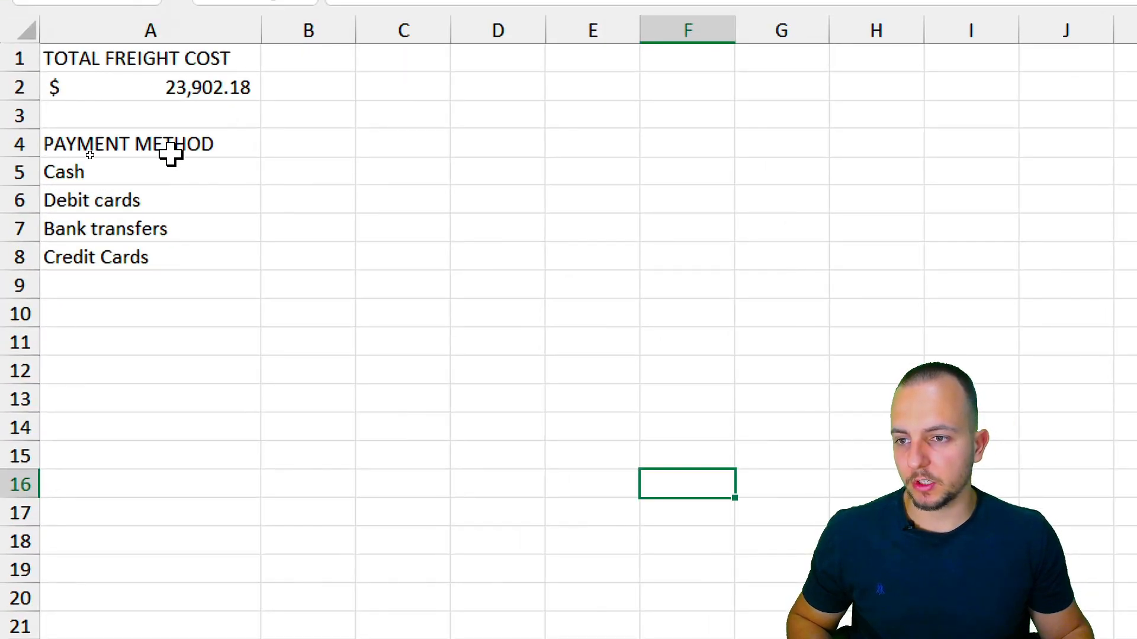
left_click_drag(170, 154, 152, 251)
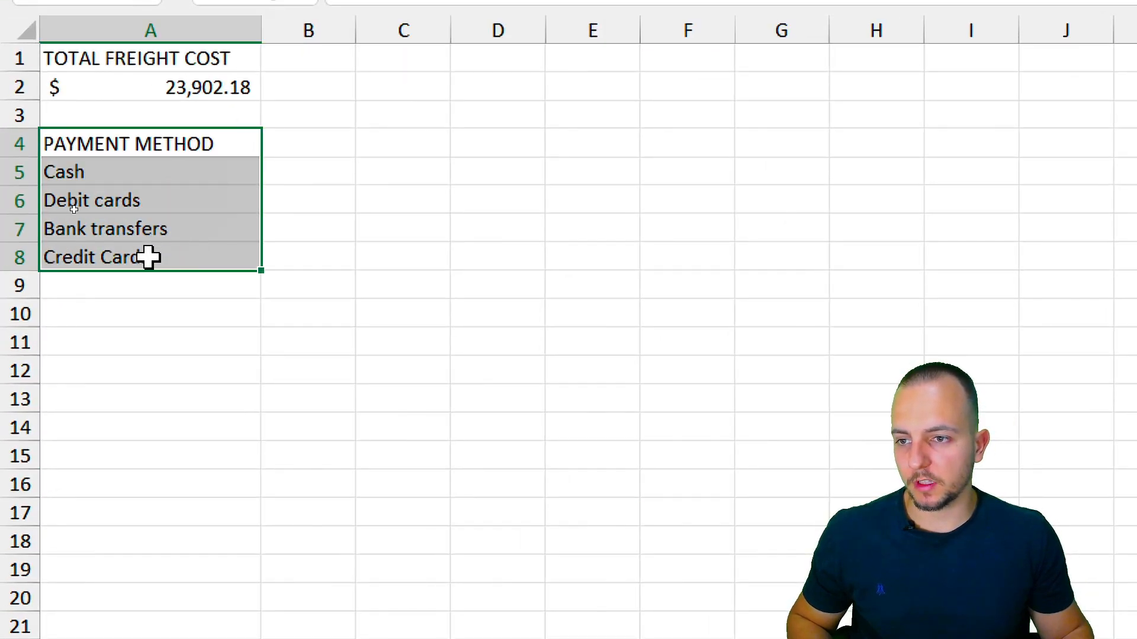
left_click(299, 143)
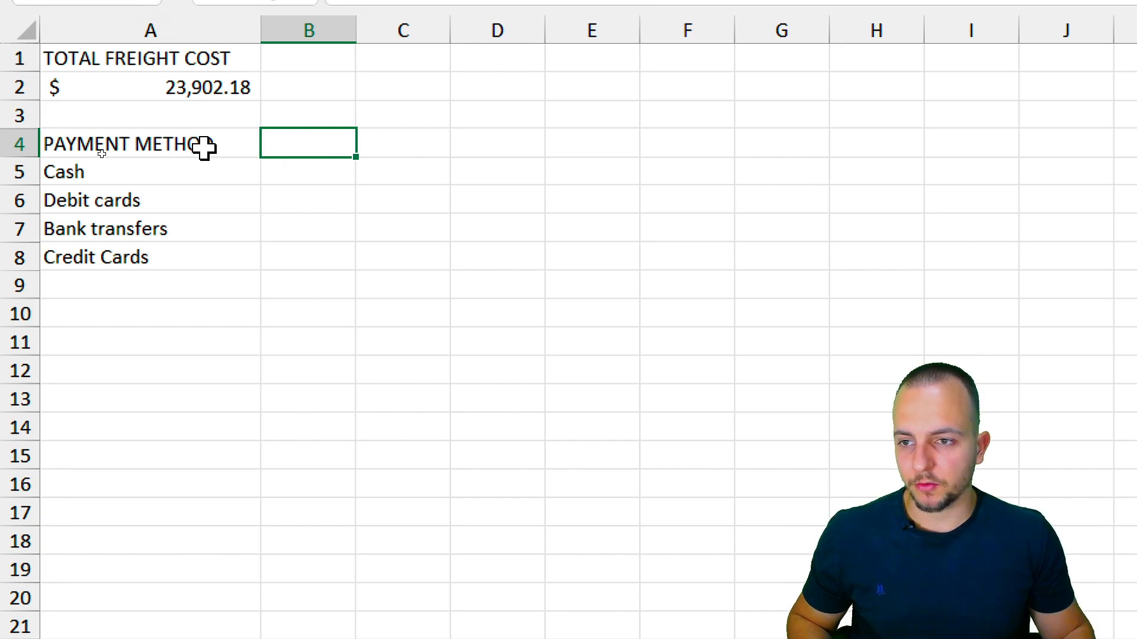
left_click_drag(203, 147, 309, 264)
left_click(317, 149)
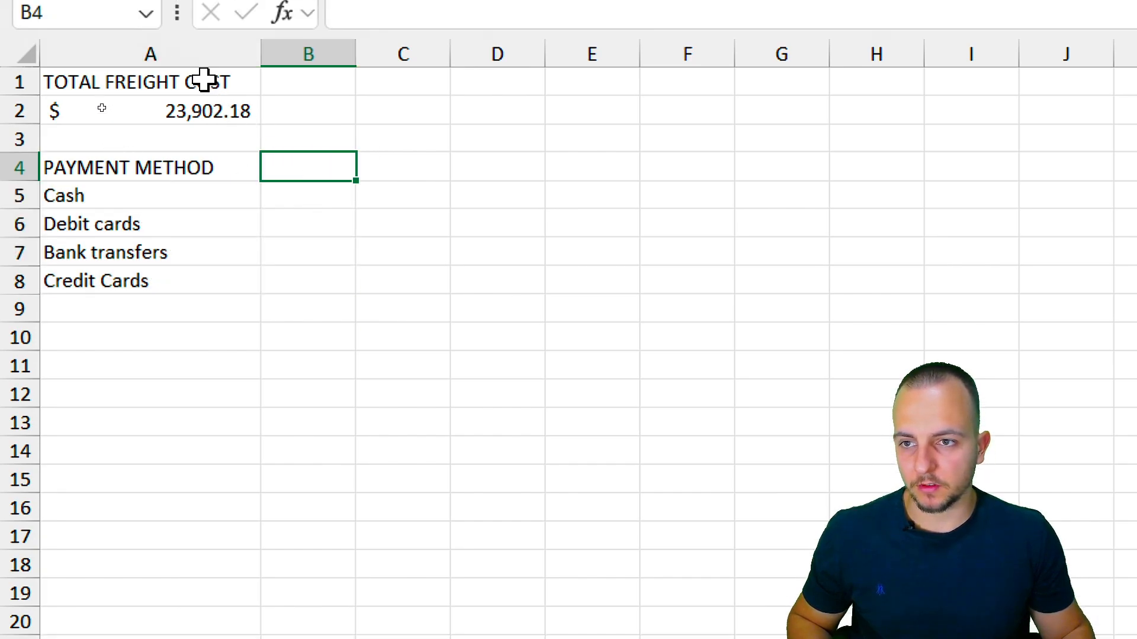
Copy the TOTAL FREIGHT COST heading from A1 into B4 and widen column B so that the heading fits
left_click(203, 54)
key("ctrl+c")
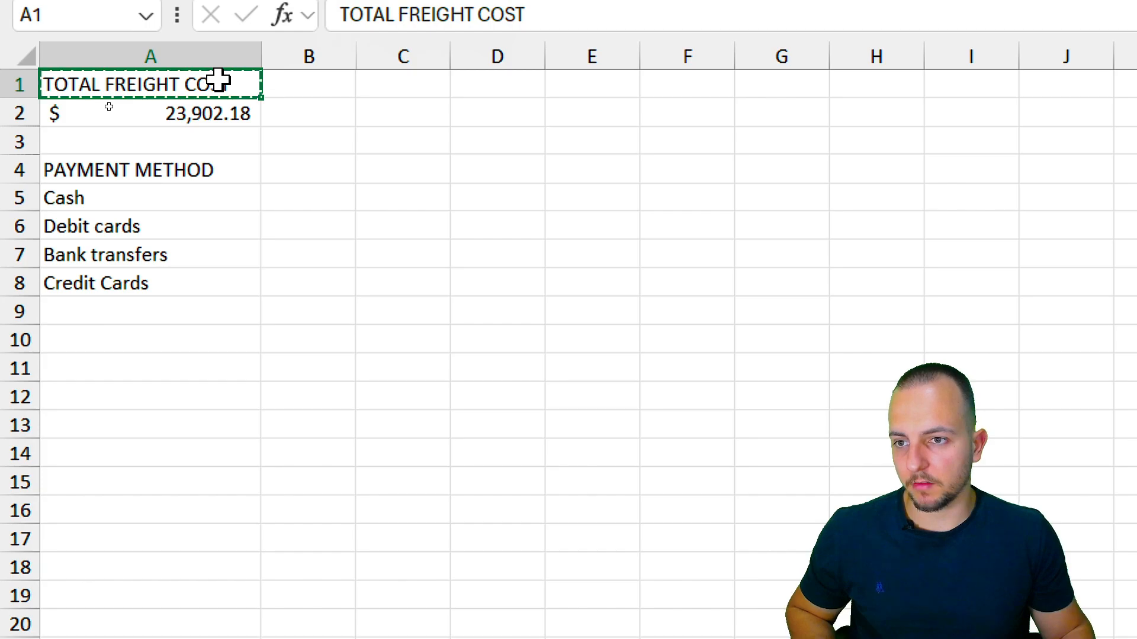
left_click(296, 167)
key("ctrl+v")
left_click_drag(355, 56, 477, 65)
left_click(396, 218)
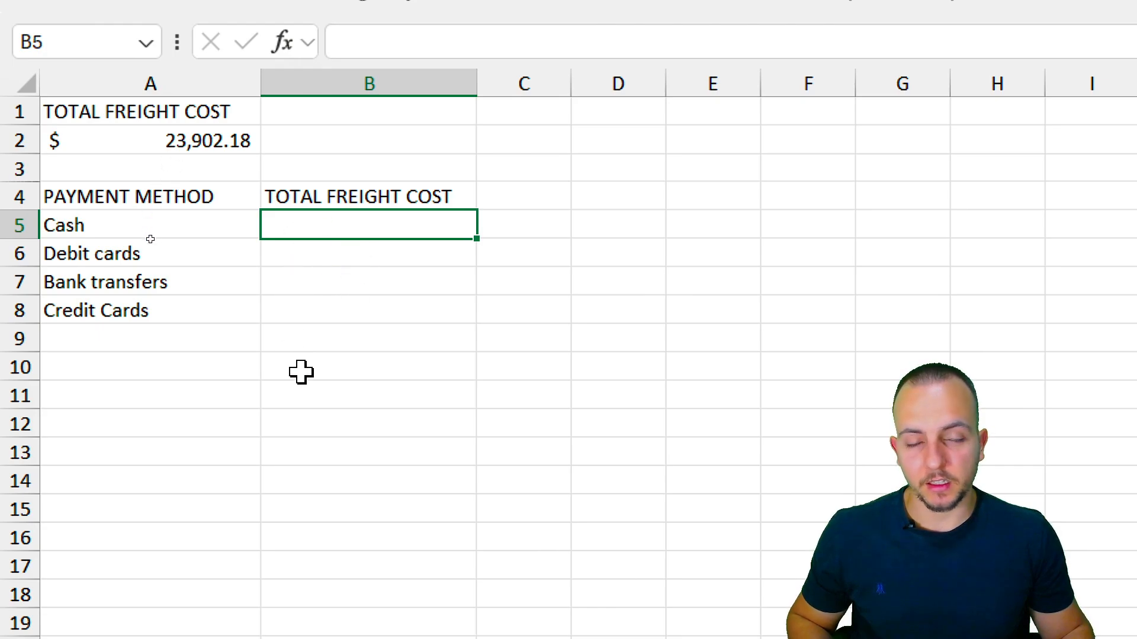
left_click_drag(50, 91, 268, 161)
key("e")
left_click_drag(560, 133, 672, 517)
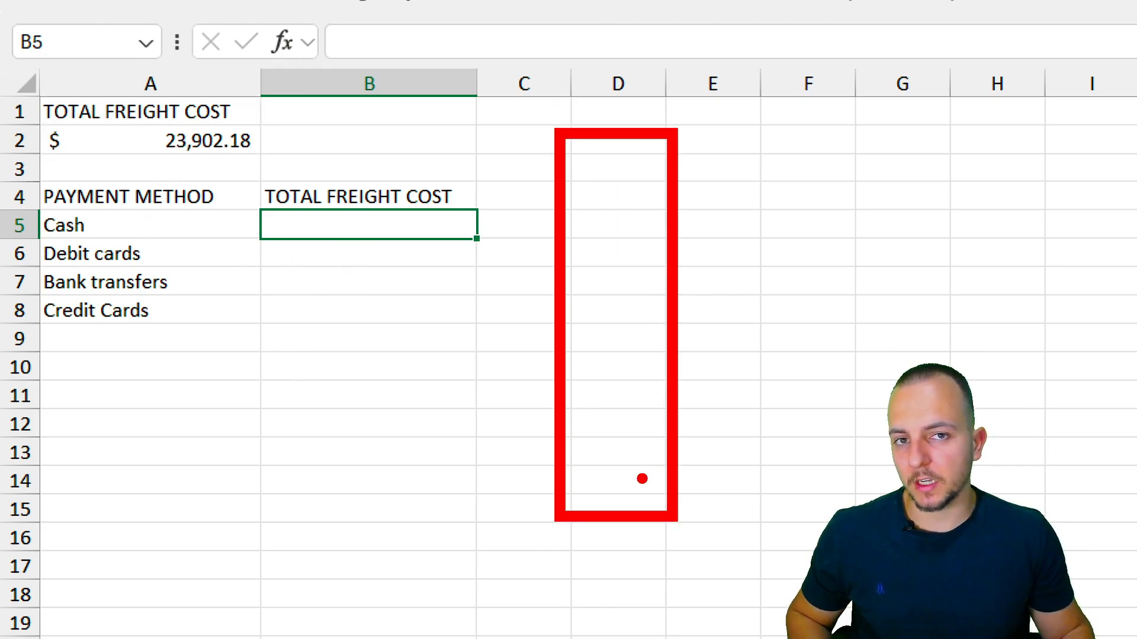
key("e")
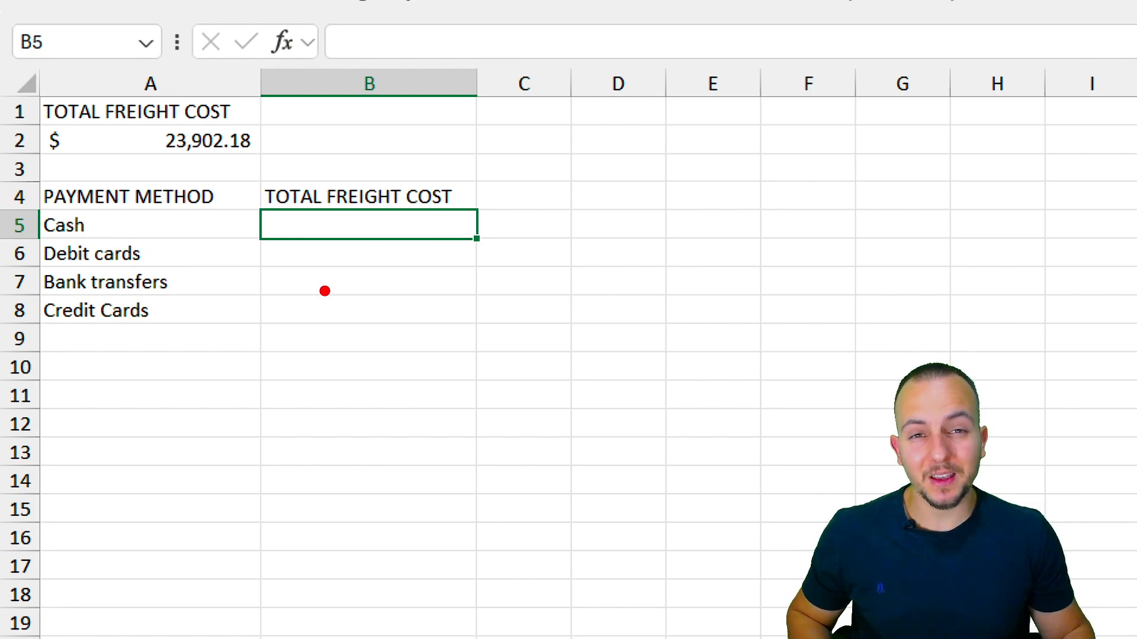
left_click_drag(98, 227, 218, 227)
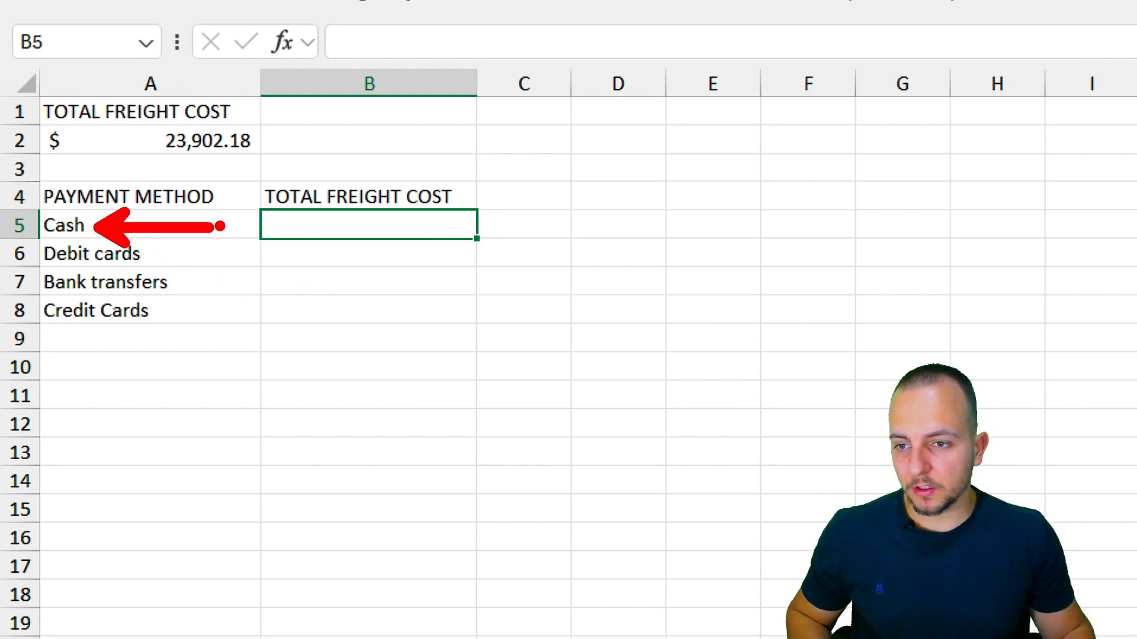
key("e")
left_click_drag(160, 258, 259, 258)
key("e")
left_click_drag(193, 285, 319, 285)
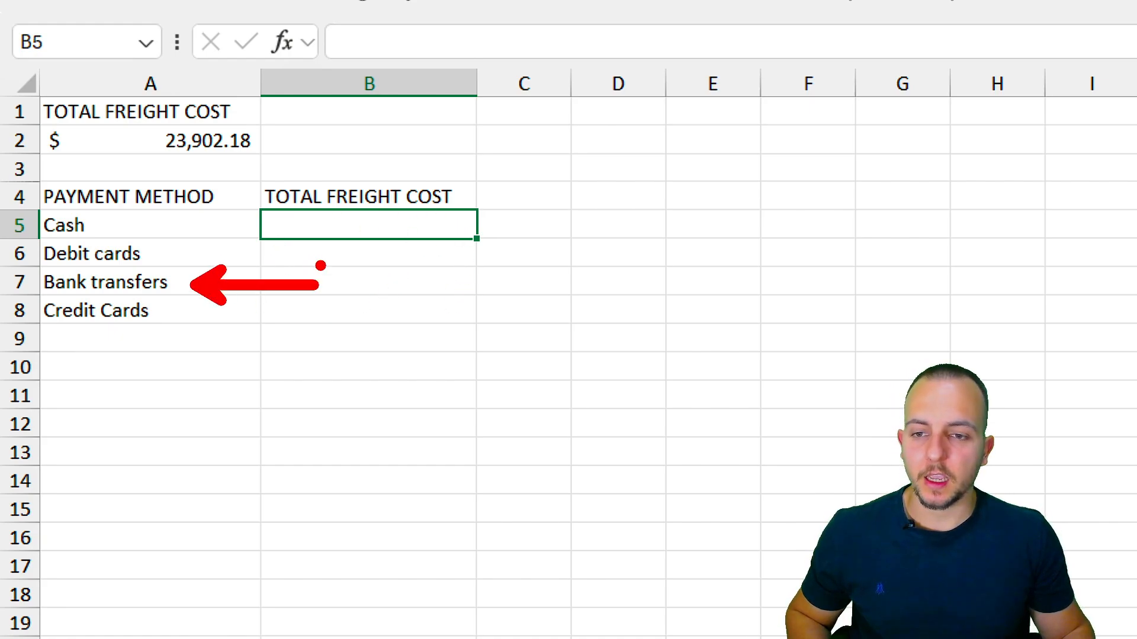
key("e")
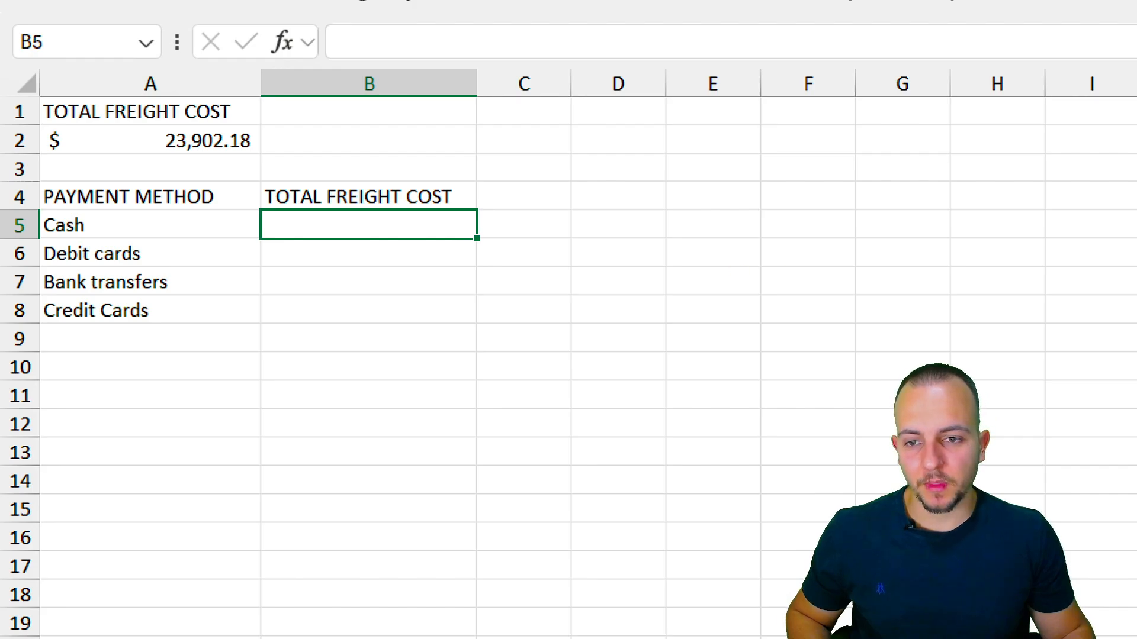
Start a SUMIF formula in B5 of the ANALYSES sheet with the PAYMENT_METHOD column L:L on ADJUSTMENTS as its range
key("Escape")
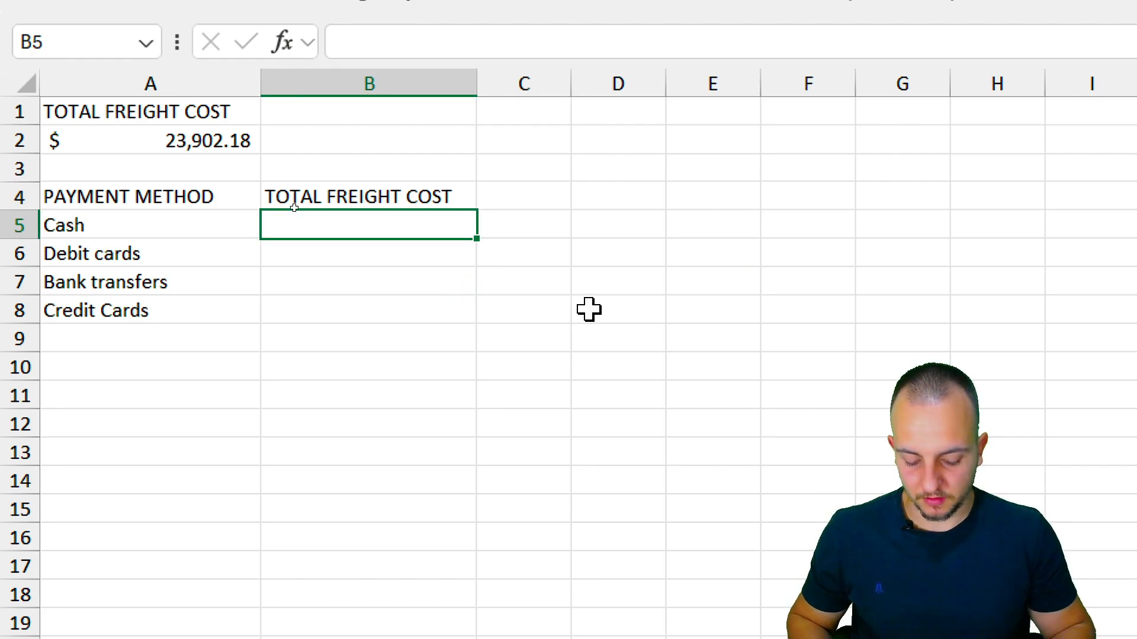
type("=SUMI")
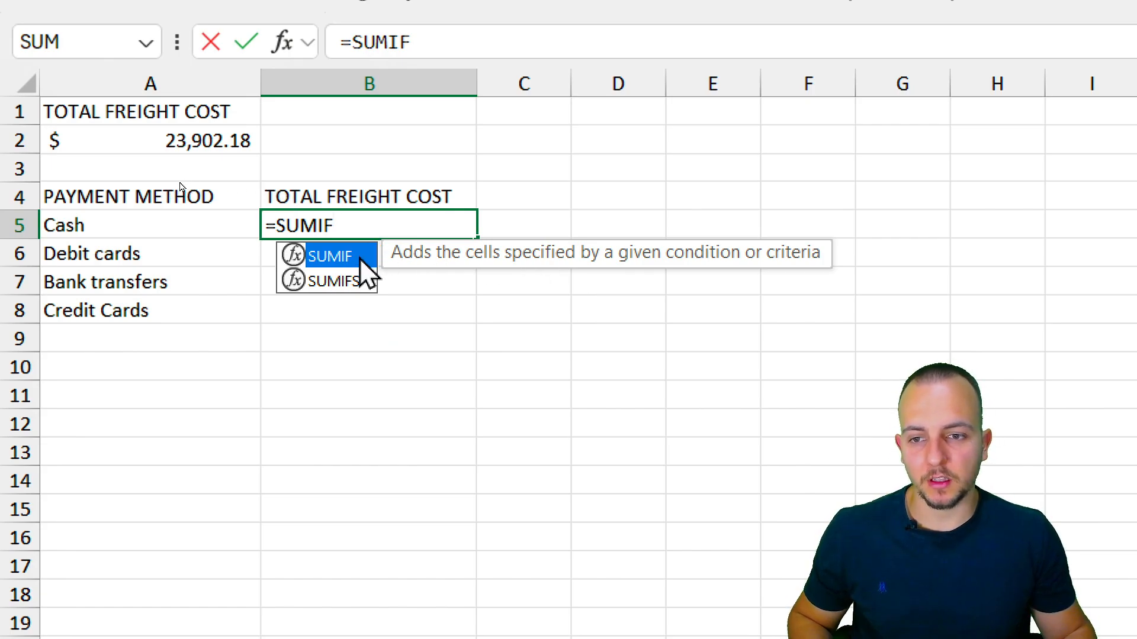
type("F")
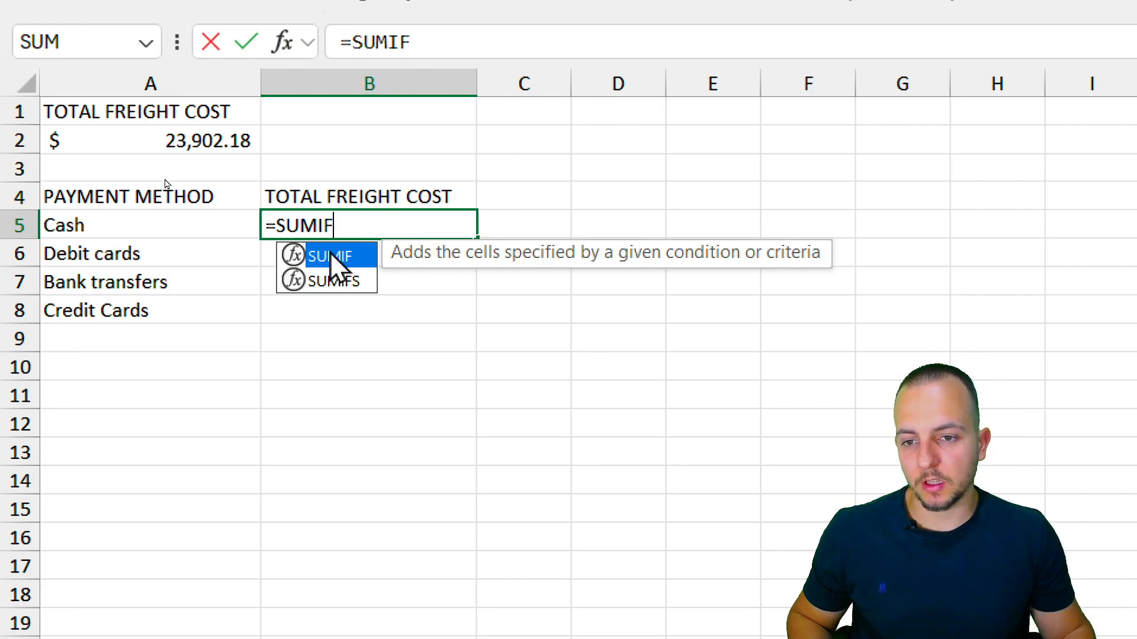
type("(")
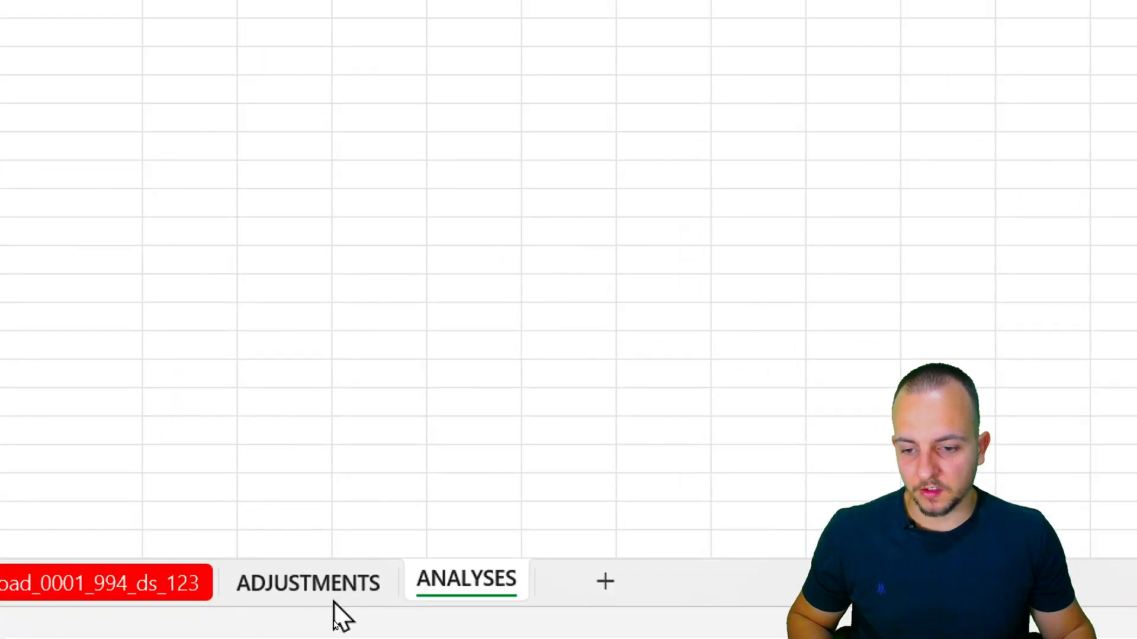
left_click(336, 610)
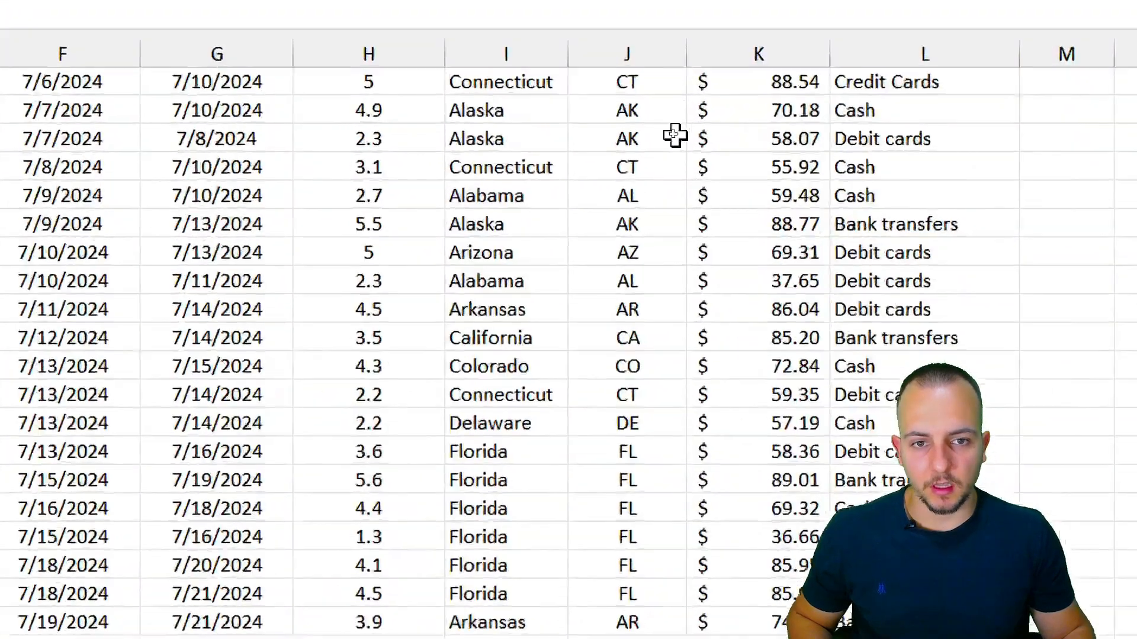
scroll(635, 145, "up", 20)
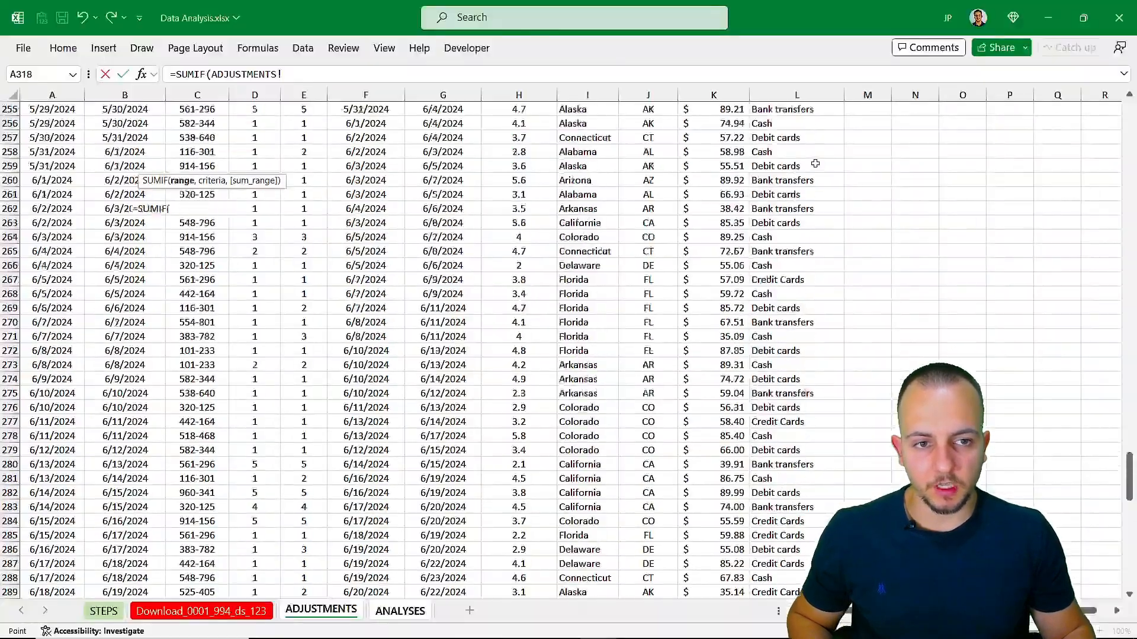
scroll(815, 164, "up", 20)
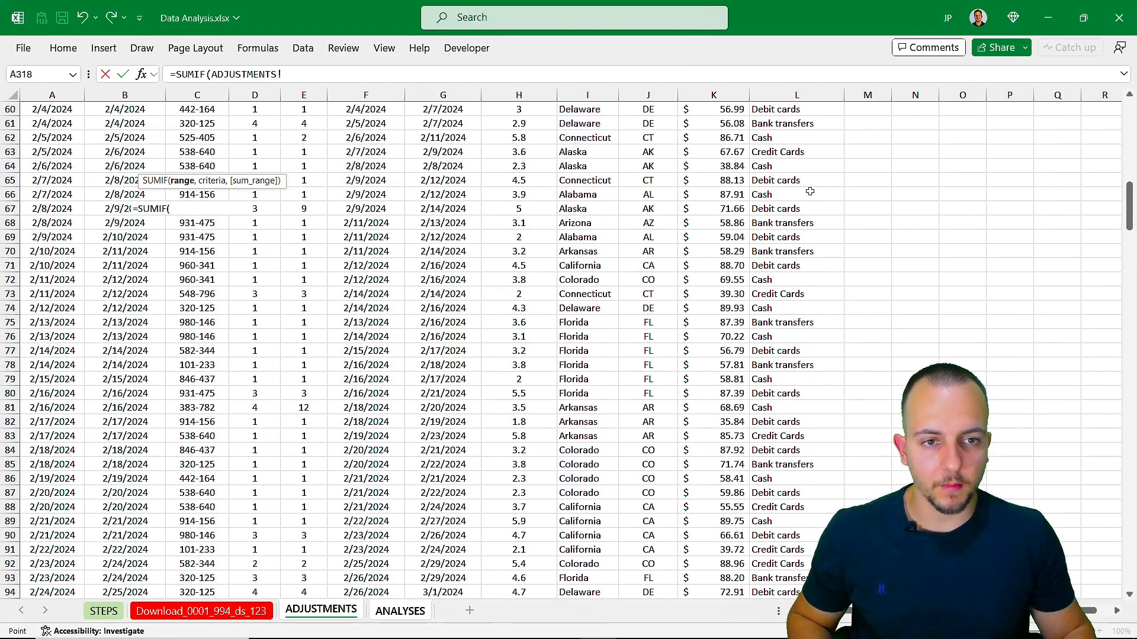
scroll(805, 106, "up", 8)
left_click(797, 94)
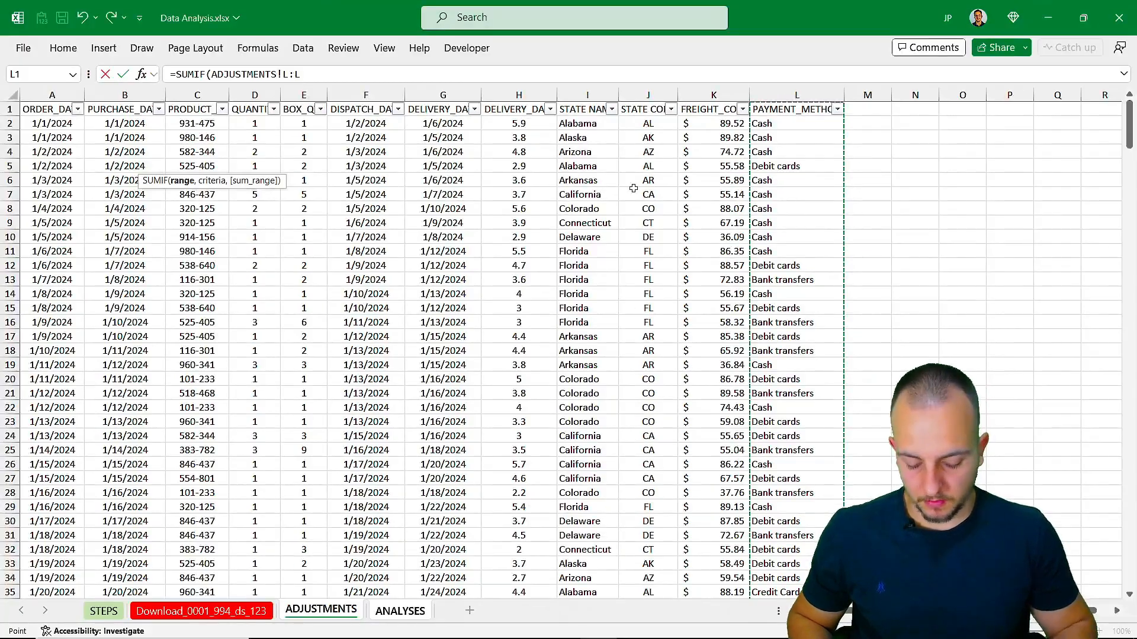
type(",")
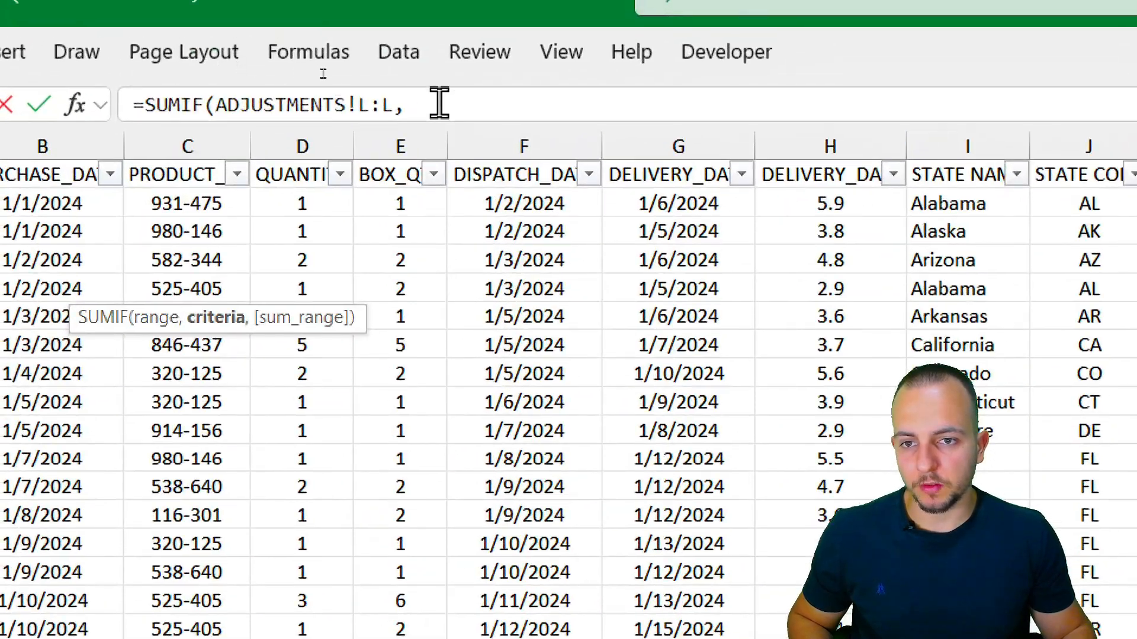
Complete the SUMIF in B5 with ANALYSES!A5 as the criteria and the ADJUSTMENTS freight cost column K:K as the sum range
left_click(322, 73)
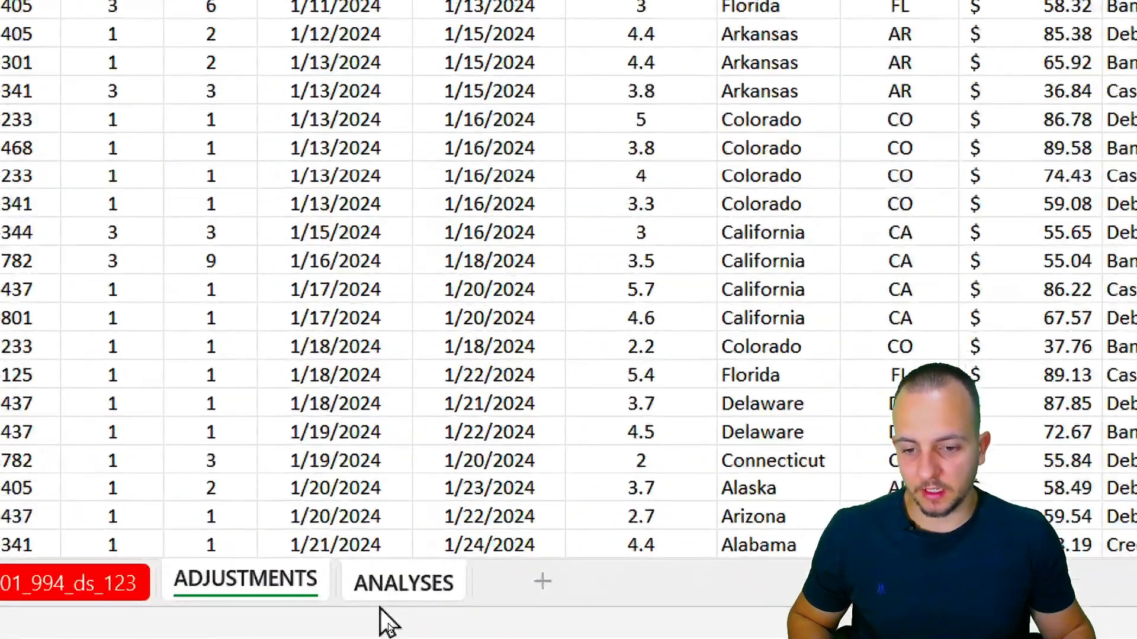
left_click(397, 609)
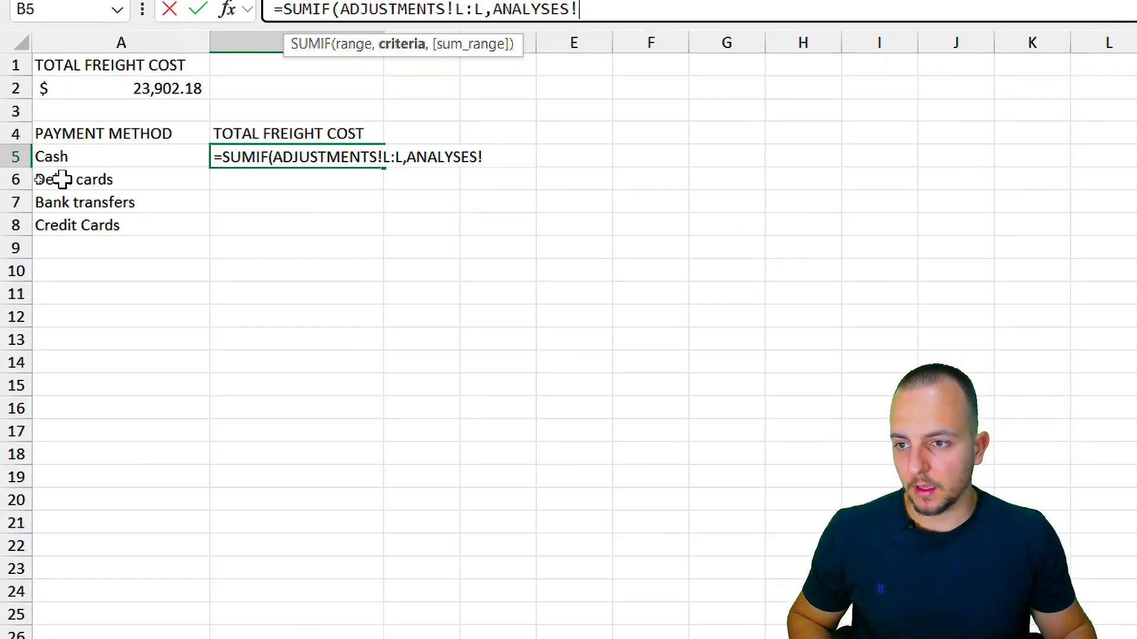
left_click(73, 161)
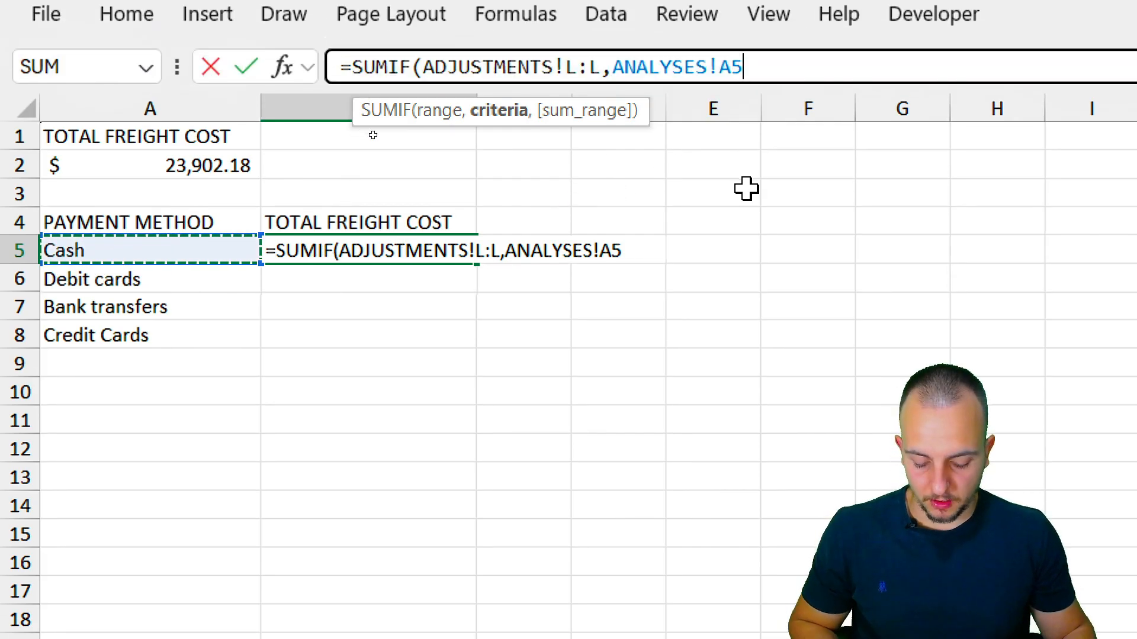
type(",")
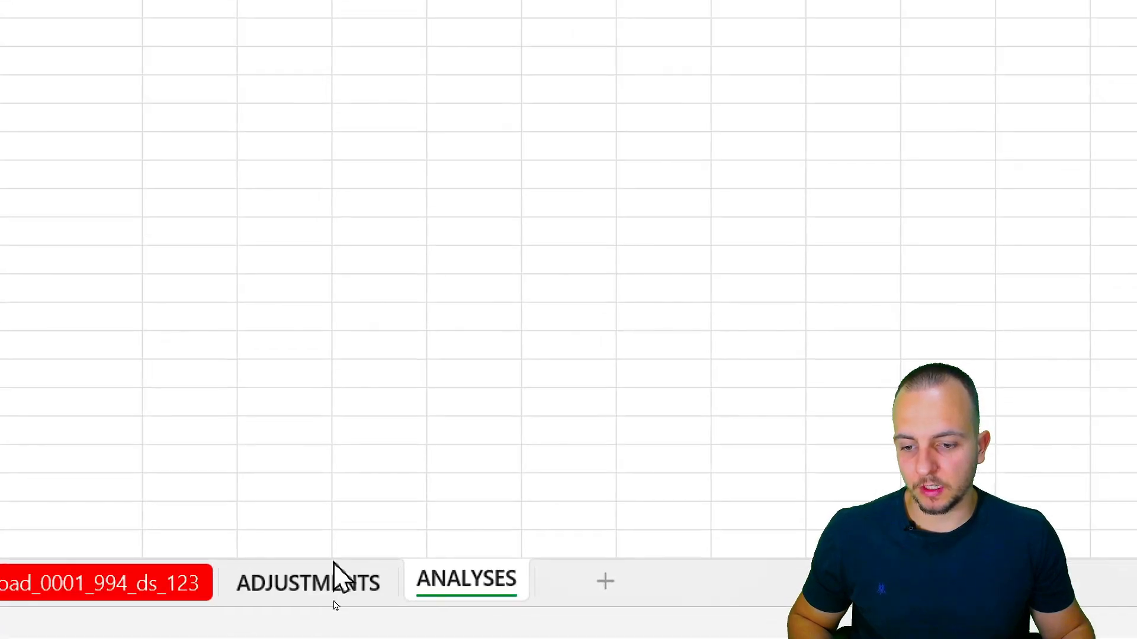
left_click(320, 609)
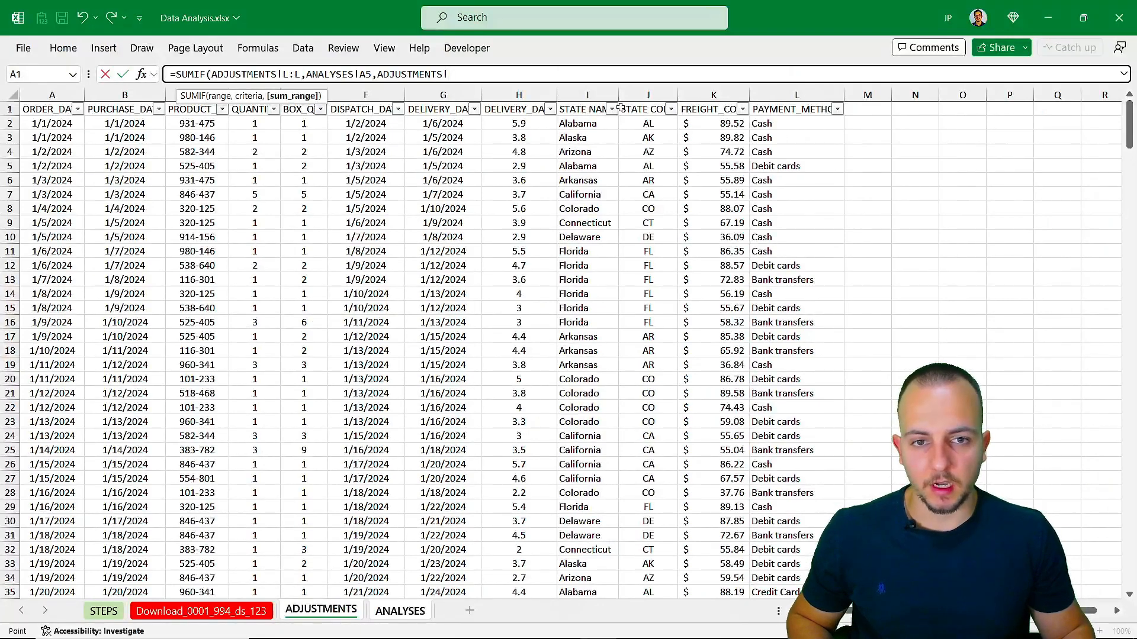
left_click(712, 96)
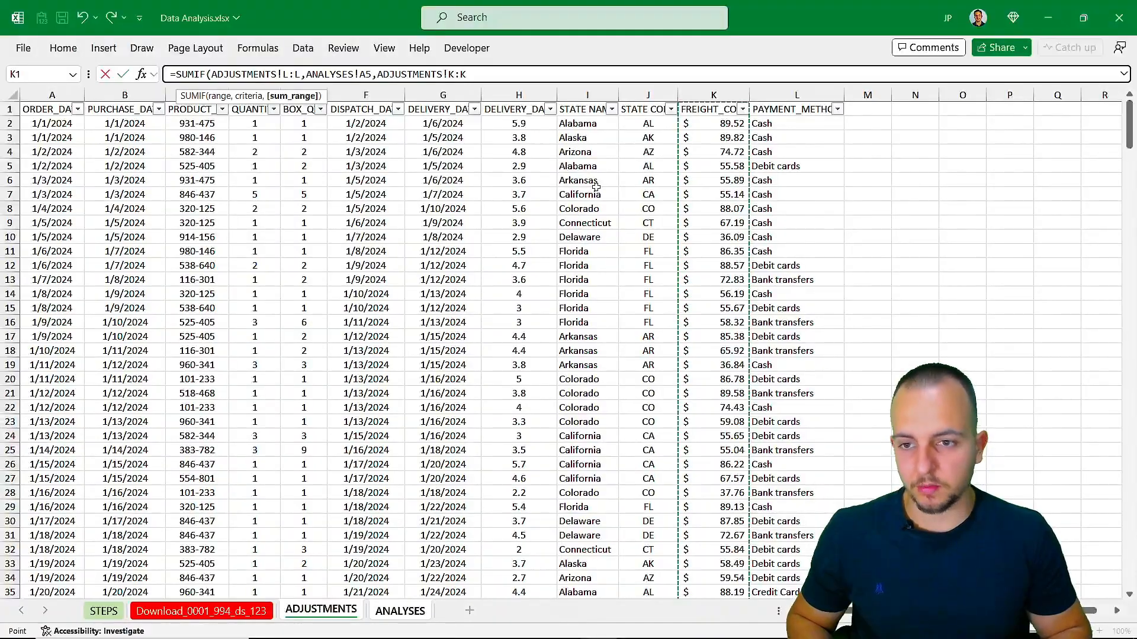
key("Return")
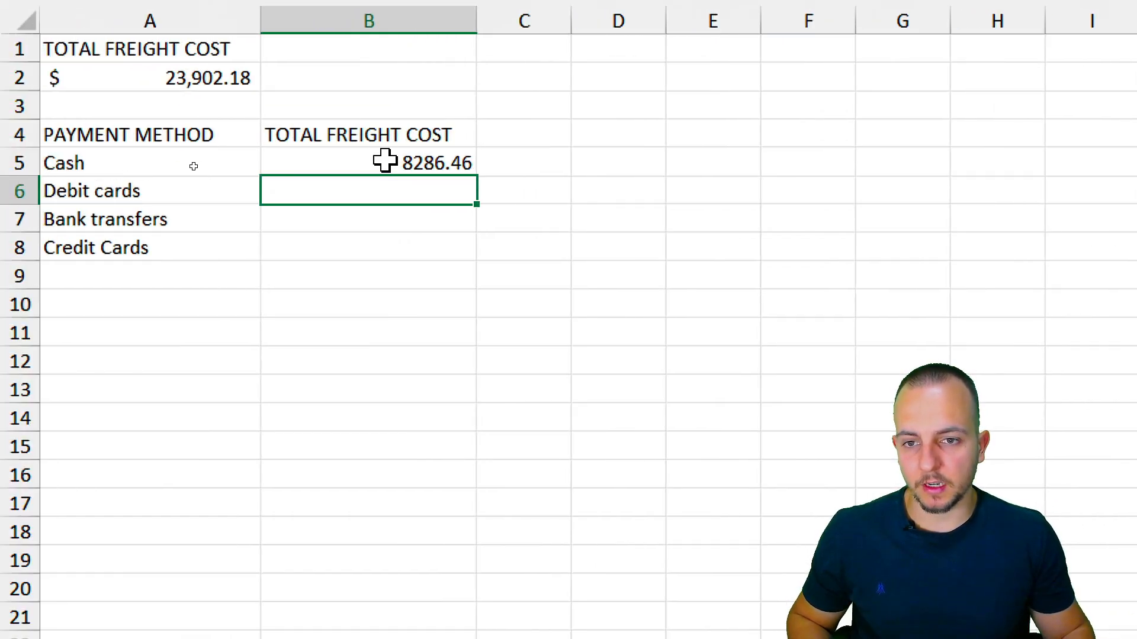
Apply the dollar accounting format to B5 and fill its formula down to B8
left_click(184, 168)
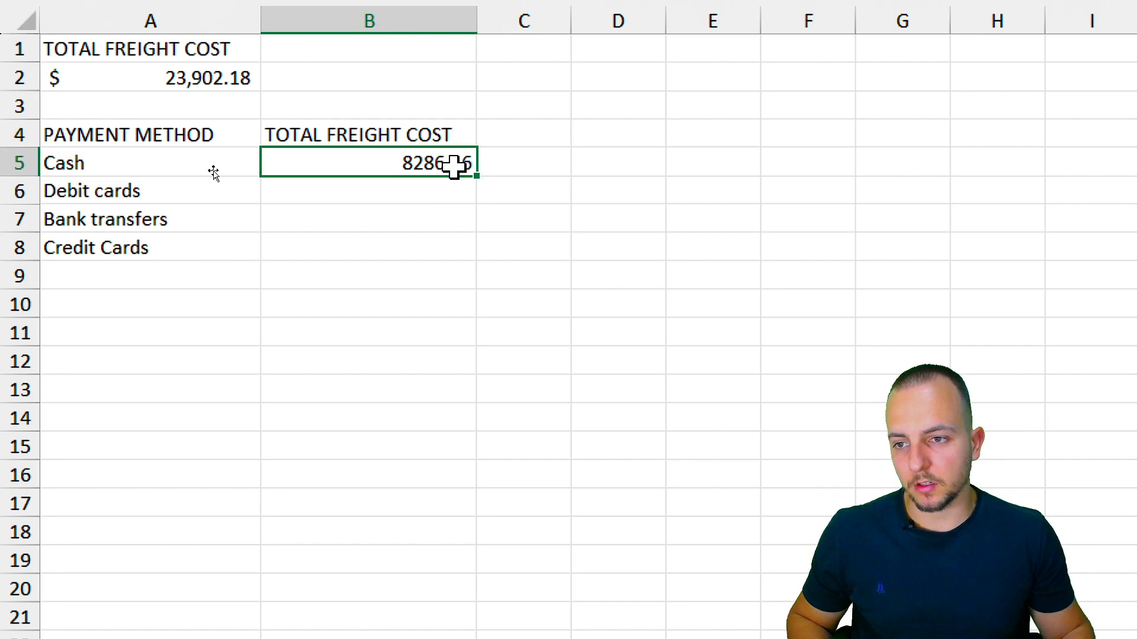
left_click(151, 169)
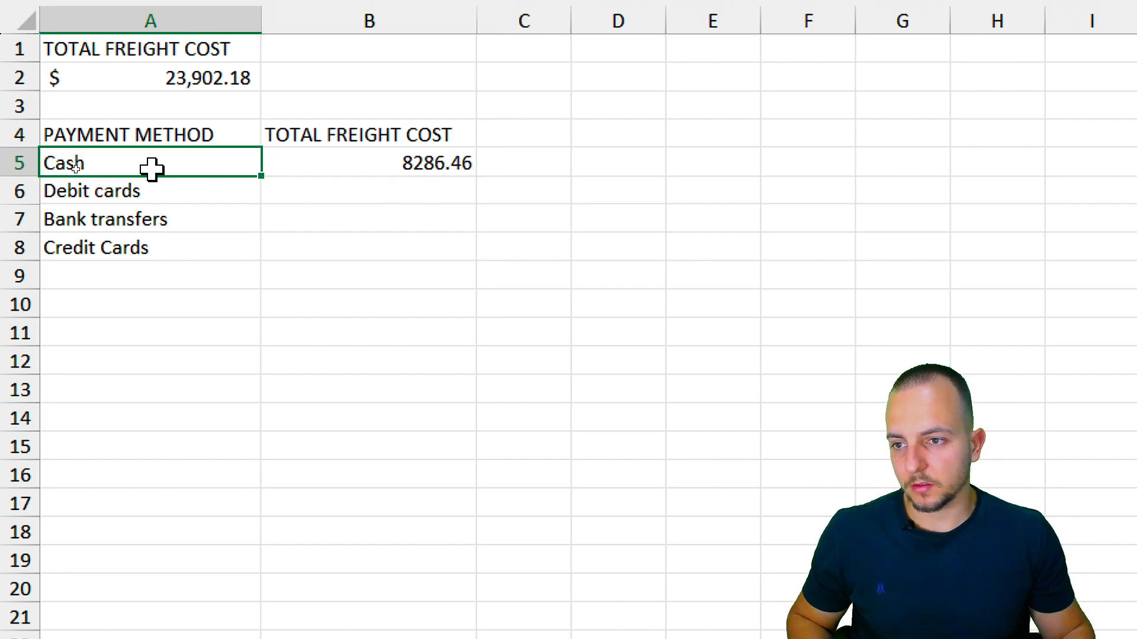
left_click(354, 165)
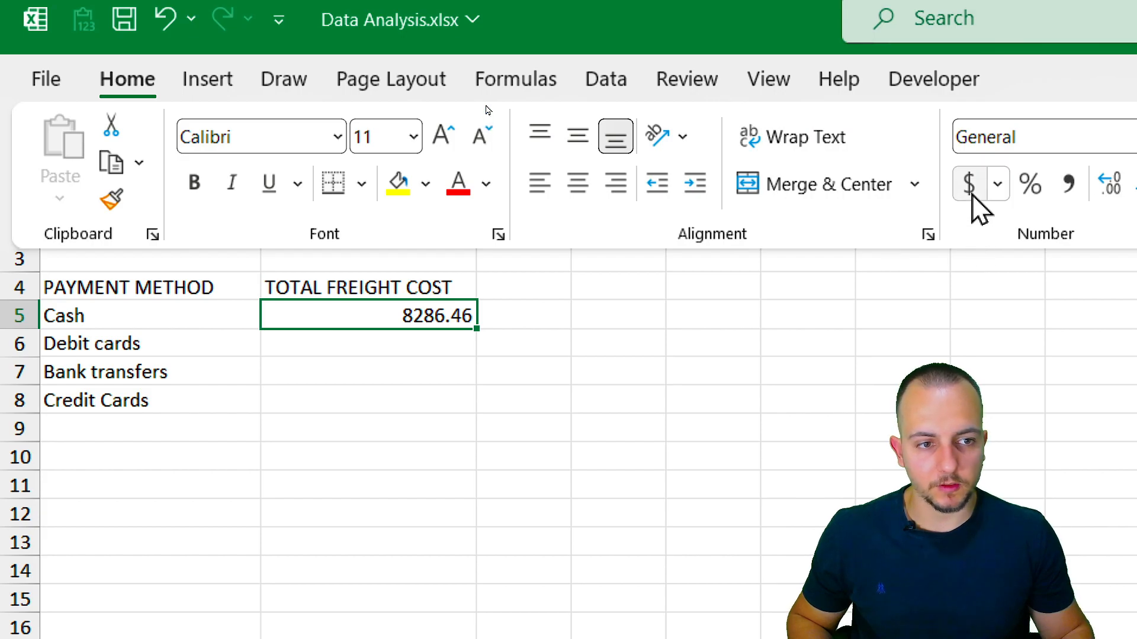
left_click(969, 184)
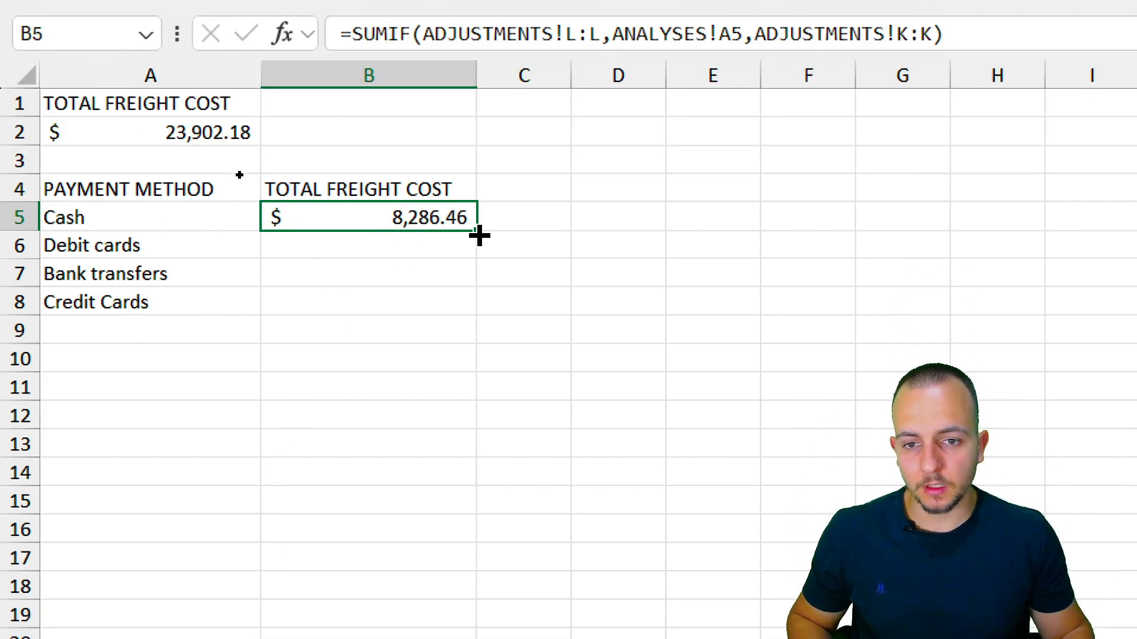
mouse_move(484, 214)
left_mouse_down()
mouse_move(498, 241)
mouse_move(645, 291)
left_mouse_up()
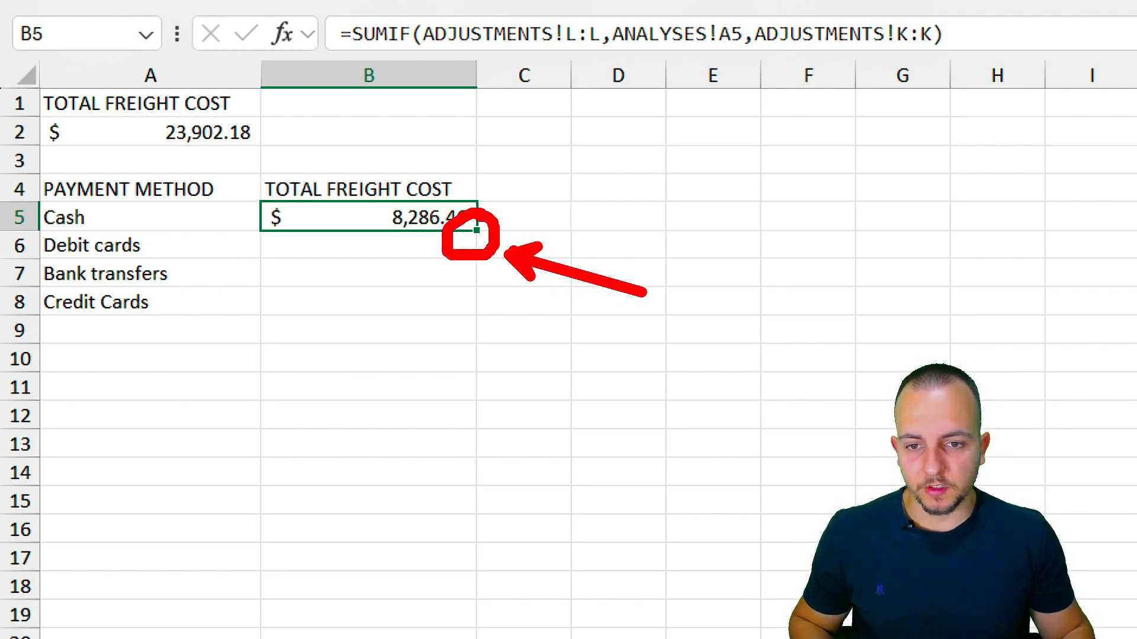
left_click_drag(476, 231, 457, 326)
Check the filled formulas in B6 to B8 and look over the payment method table in A4:B8
left_click(430, 253)
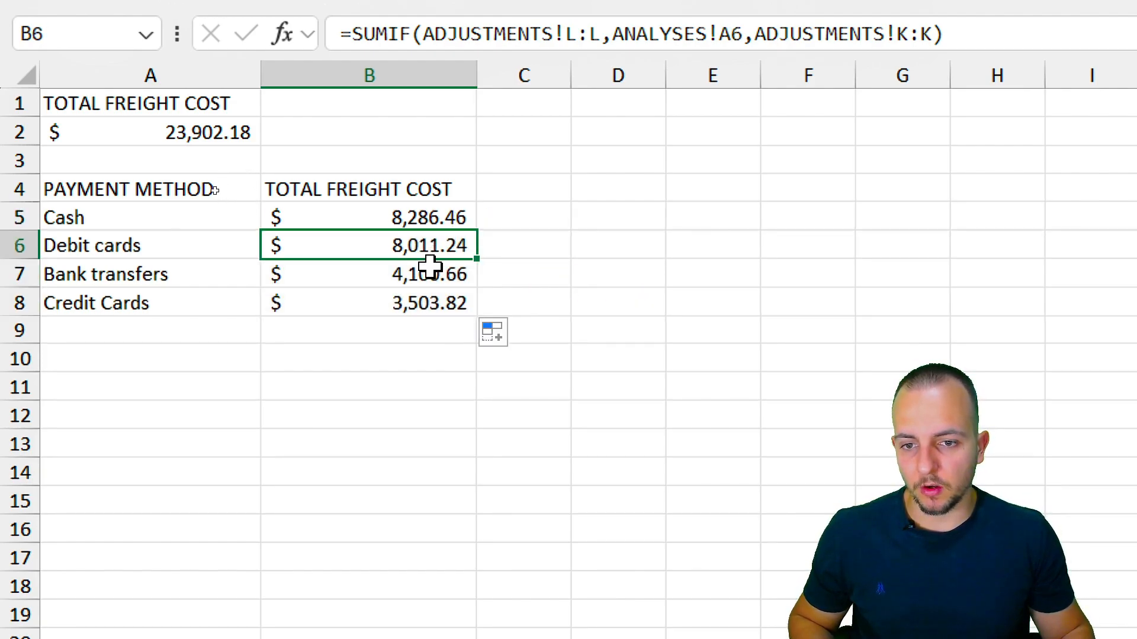
left_click(417, 281)
left_click(401, 308)
left_click_drag(173, 222, 355, 329)
left_click(235, 192)
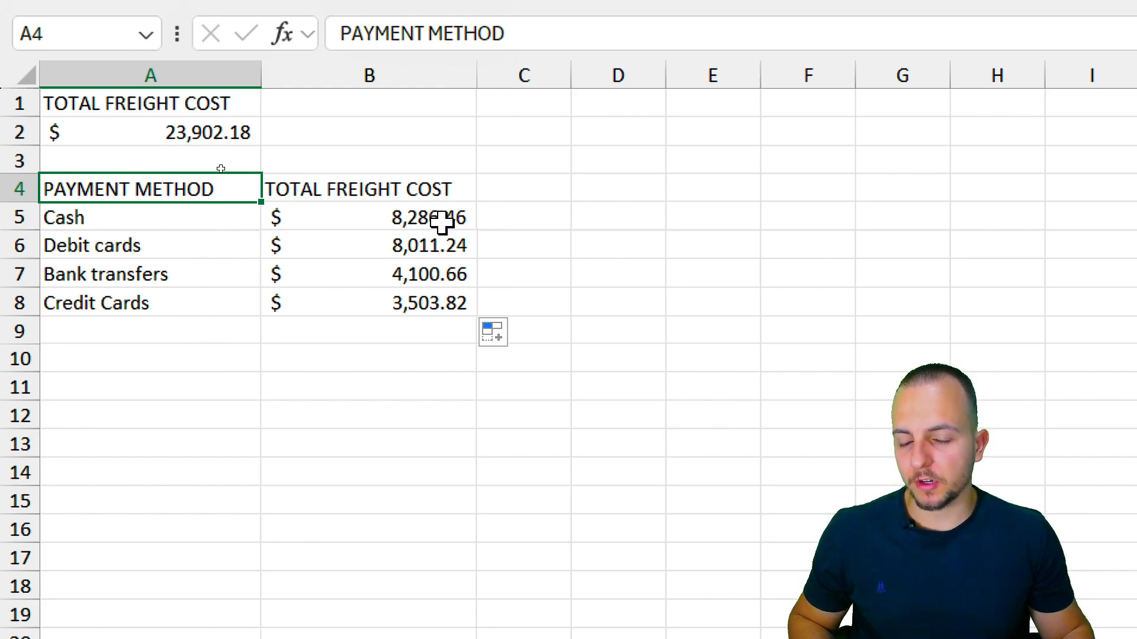
type("2")
key("Escape")
left_click_drag(235, 114, 337, 299)
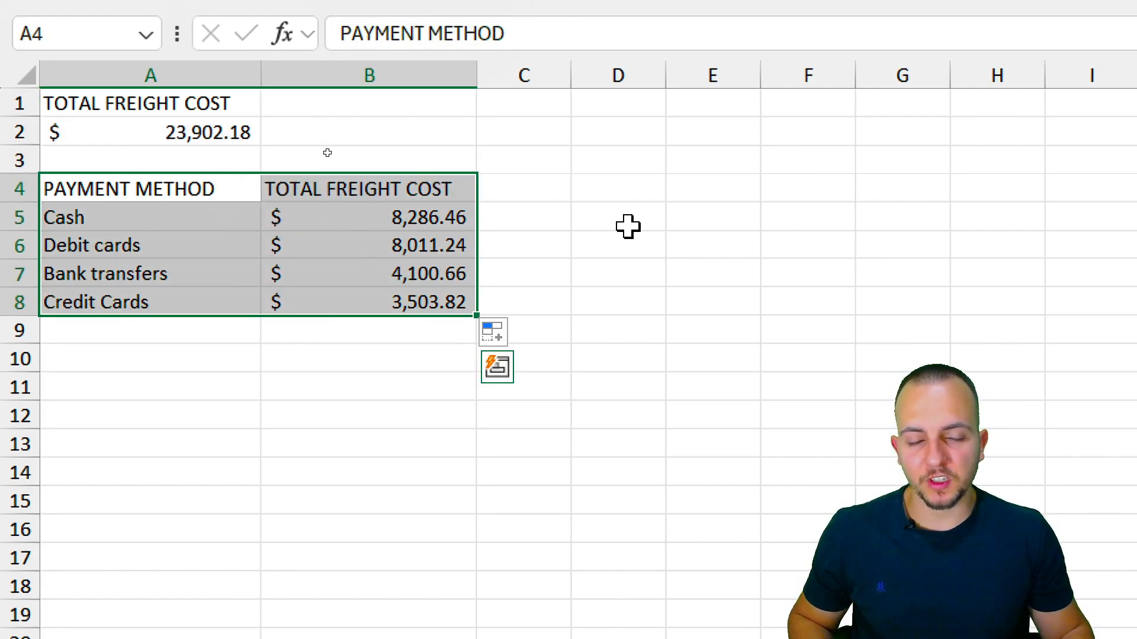
left_click(201, 207)
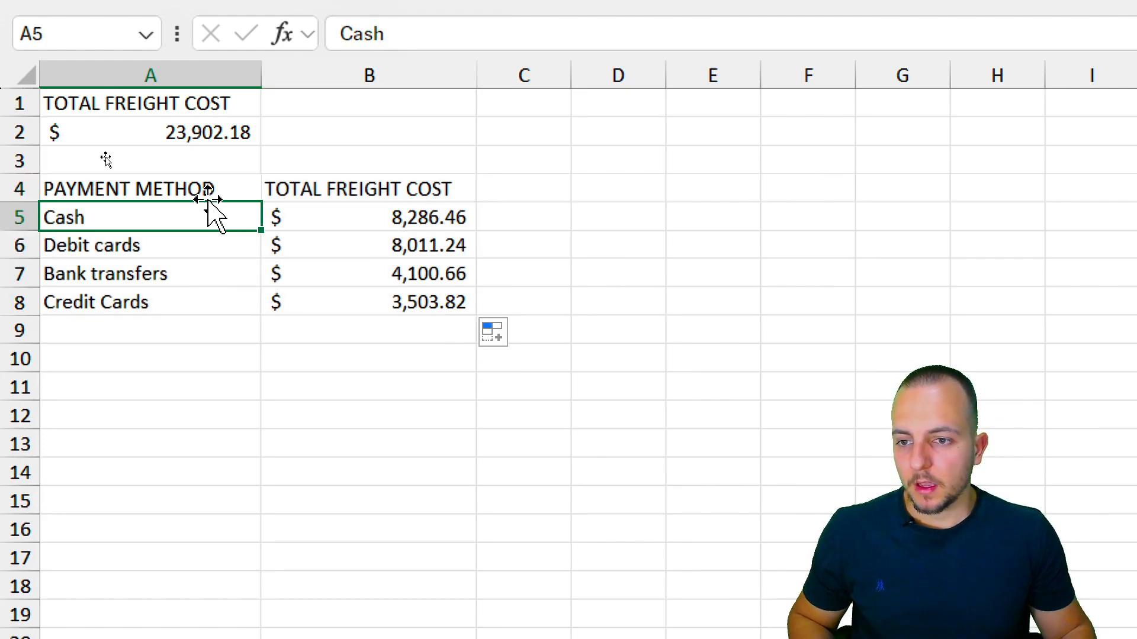
left_click(231, 189)
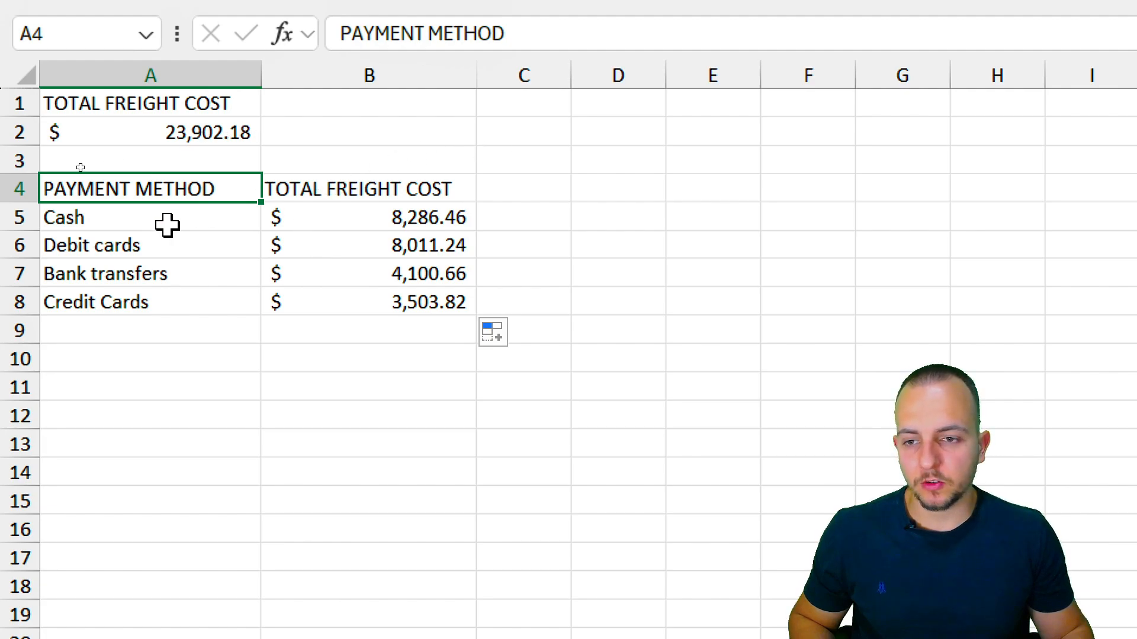
Shade the total freight cost block A1:A2 with a light green fill
left_click_drag(198, 104, 170, 124)
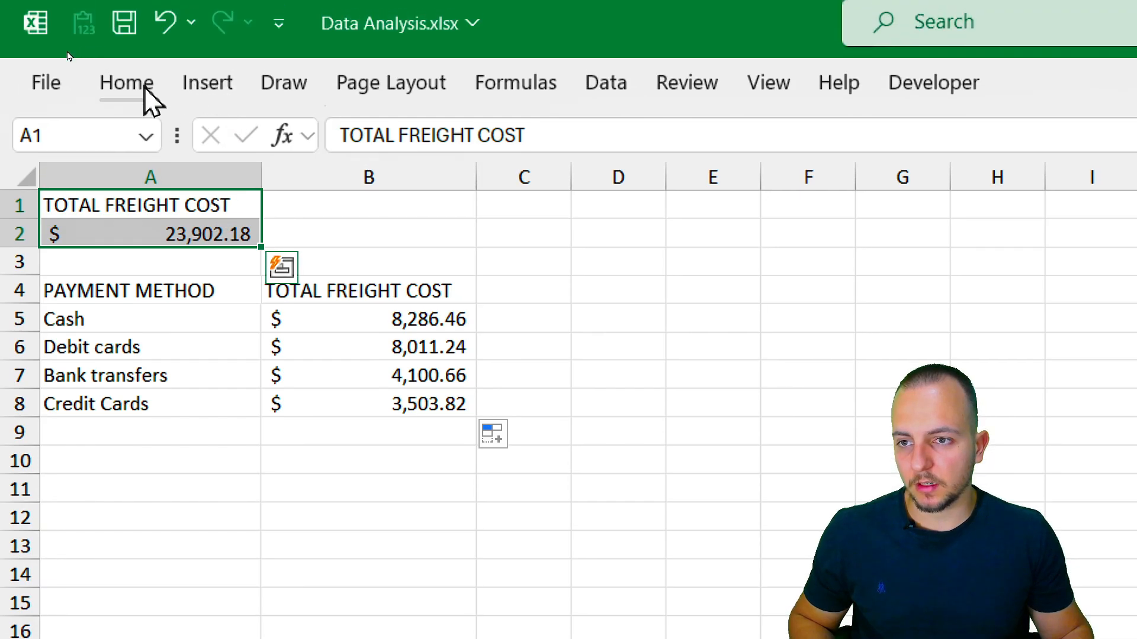
left_click(145, 89)
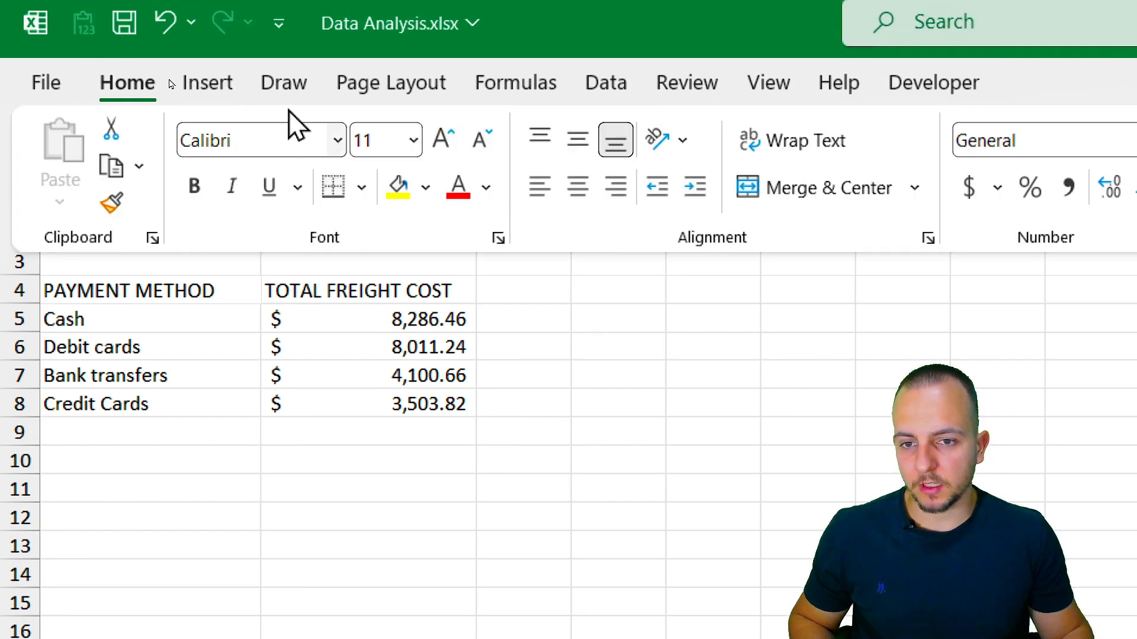
left_click(425, 188)
left_click(608, 303)
Shade the payment method table A4:B8 with a light blue fill and select cell A10
left_click_drag(219, 303, 326, 409)
left_click(137, 88)
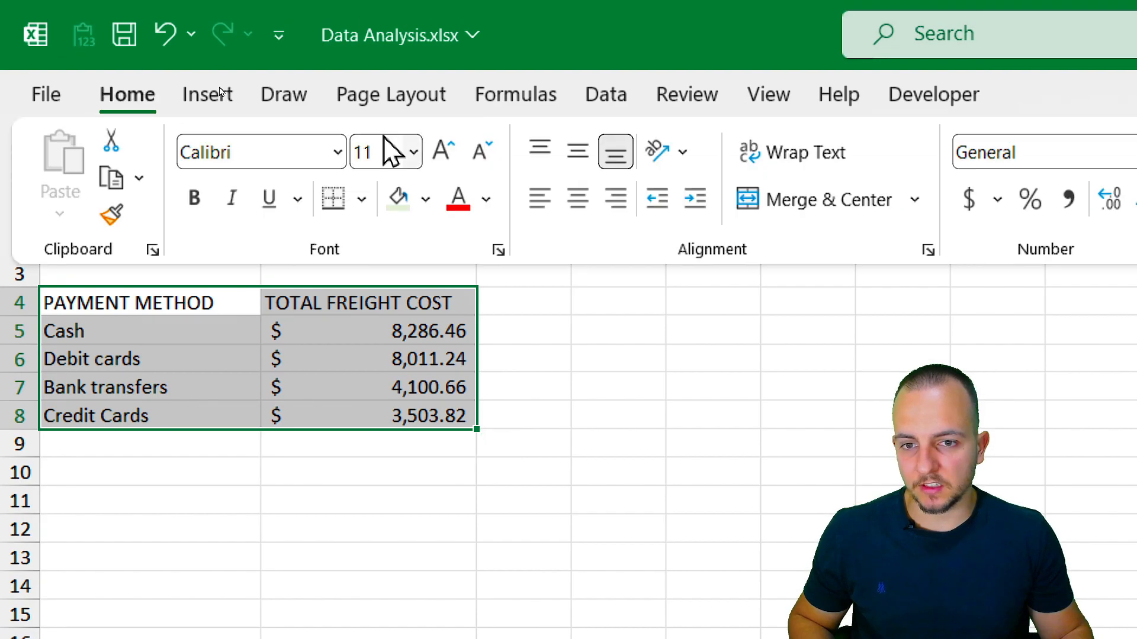
left_click(425, 187)
left_click(585, 313)
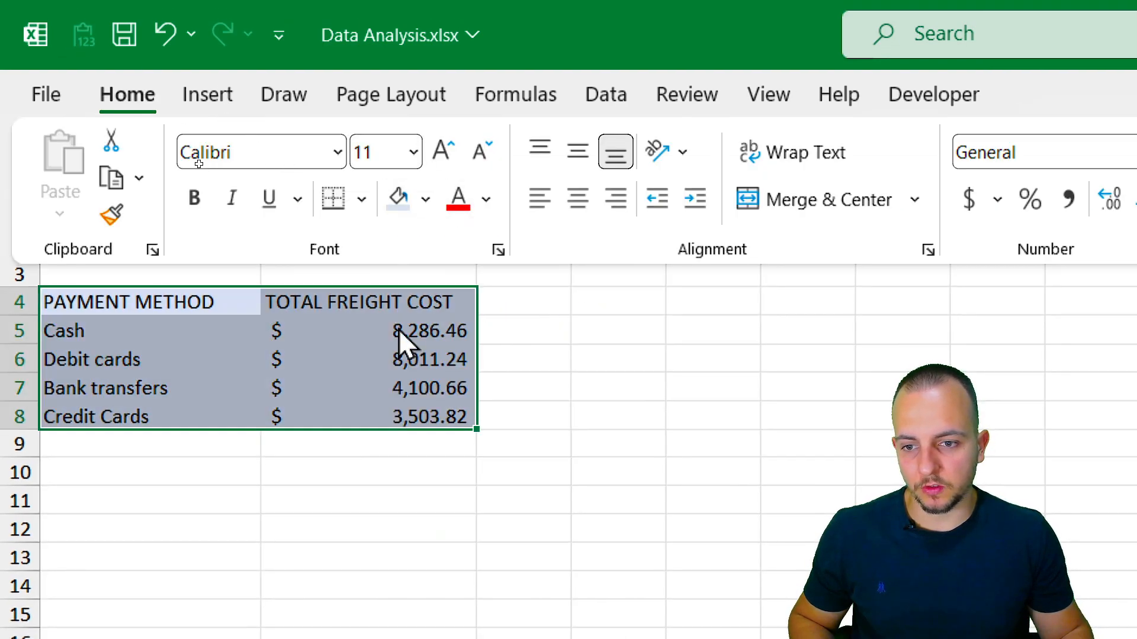
left_click(332, 362)
left_click(168, 380)
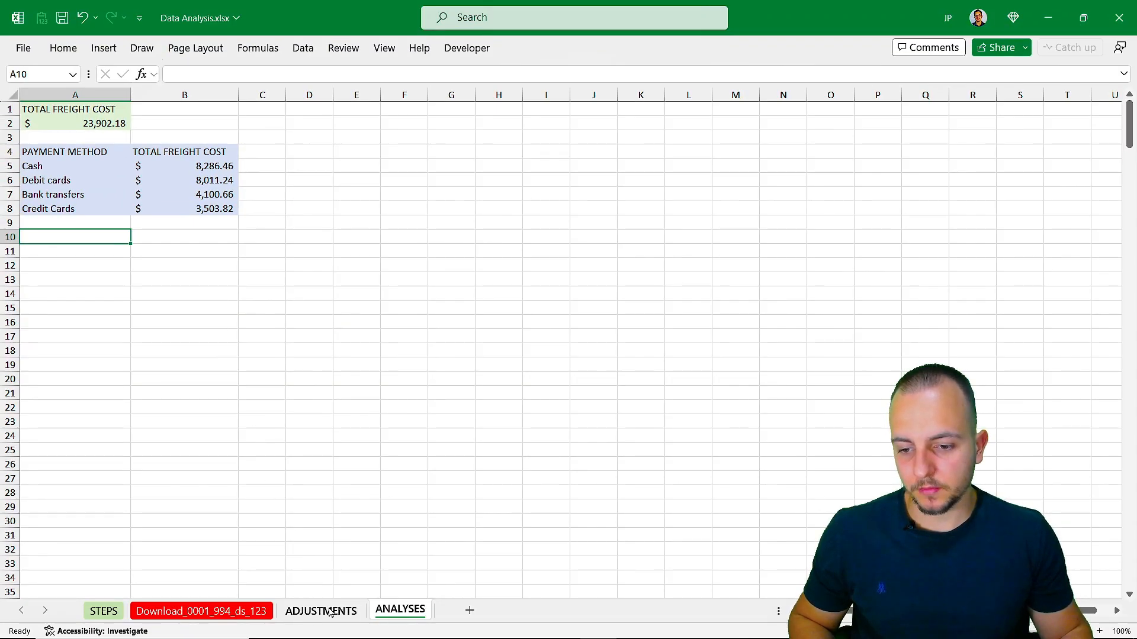
Examine the delivery days, STATE NAME and freight cost columns on the ADJUSTMENTS sheet
left_click(331, 612)
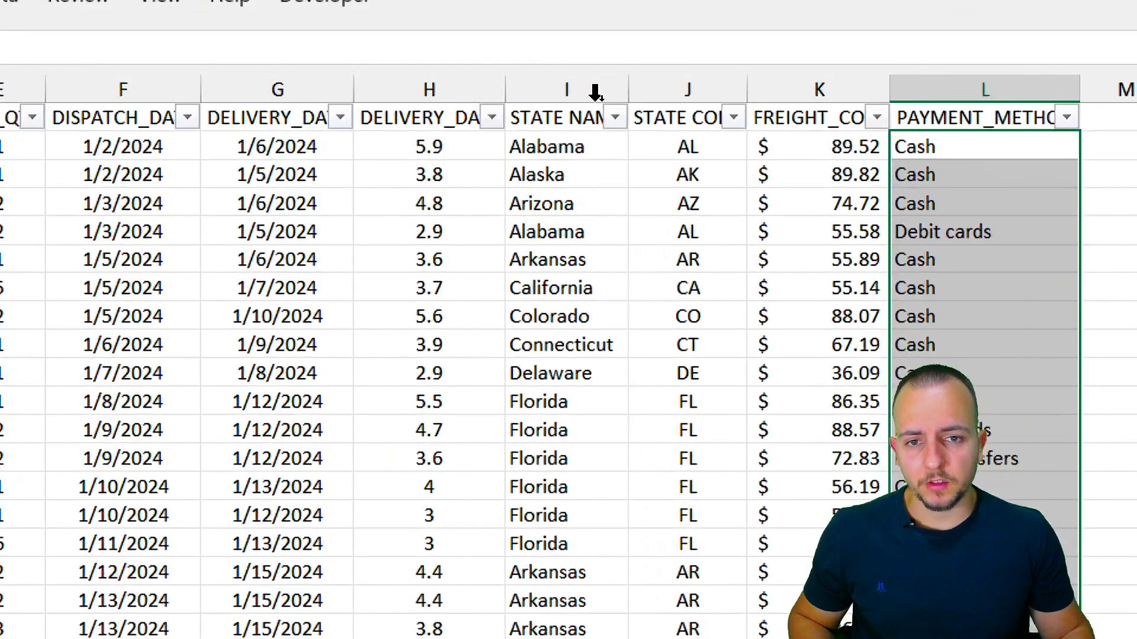
left_click(603, 95)
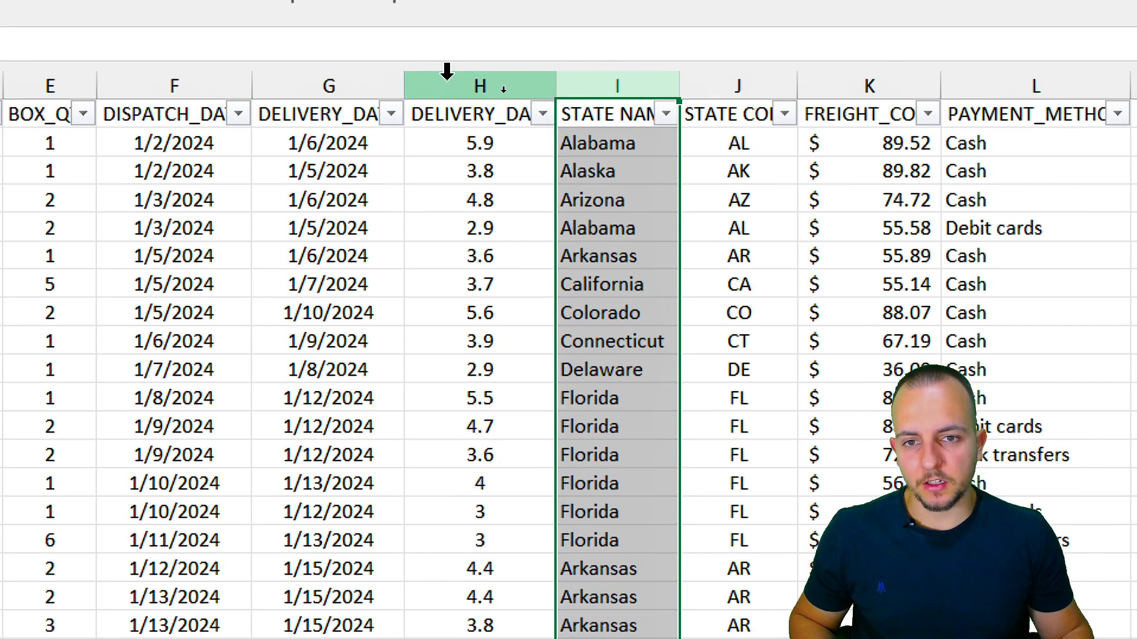
left_click(449, 74)
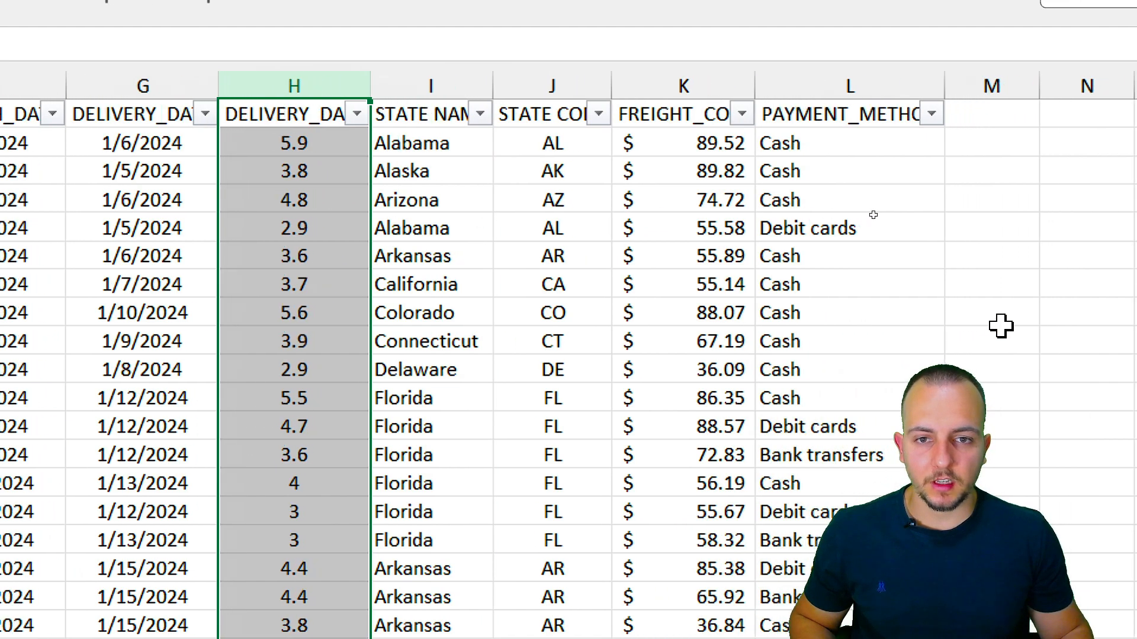
left_click(478, 84)
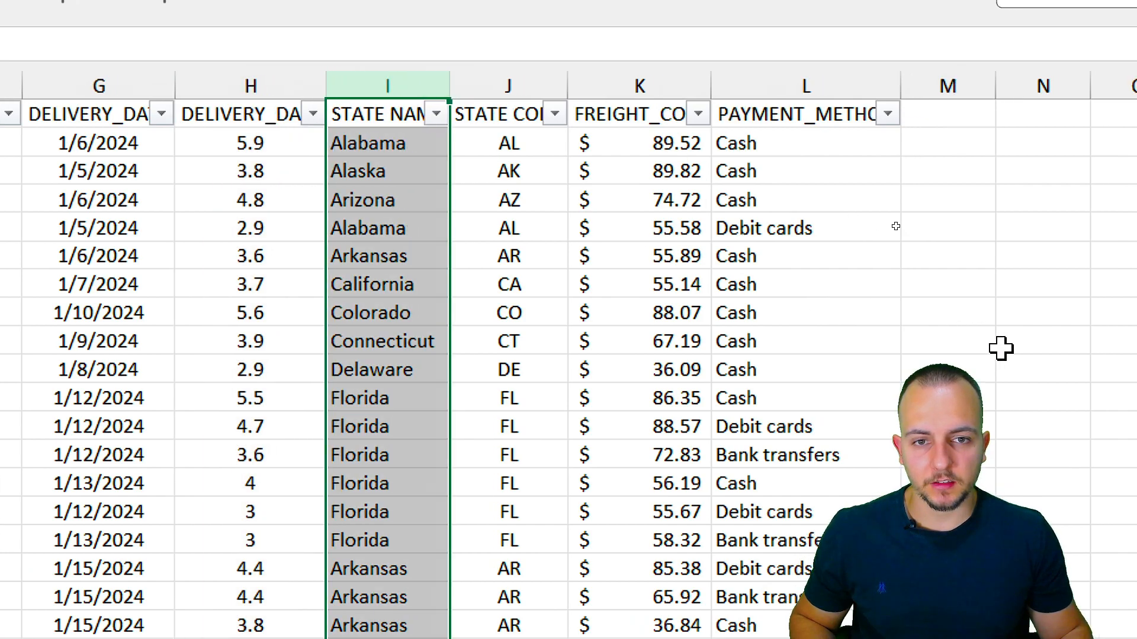
left_click(641, 74)
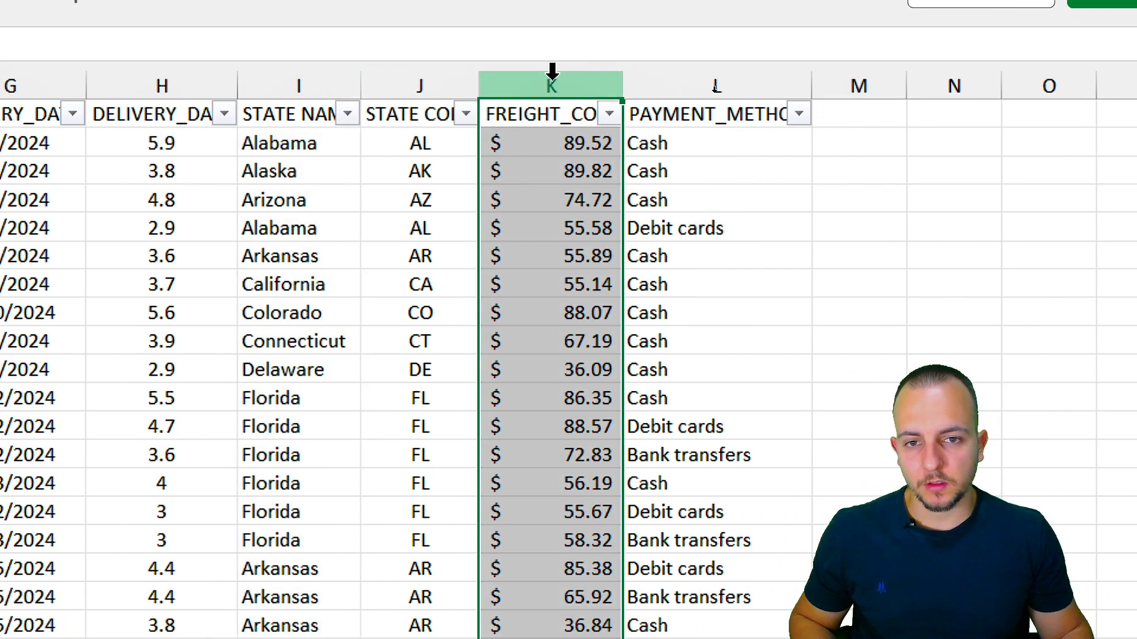
left_click(318, 83)
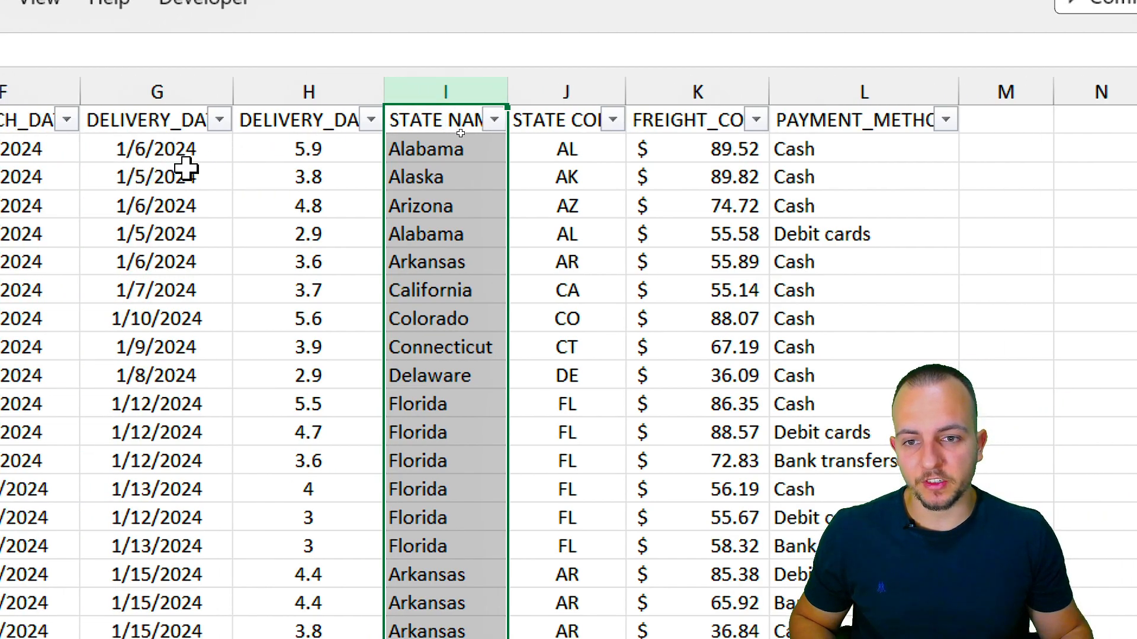
left_click(438, 149)
left_click(414, 207)
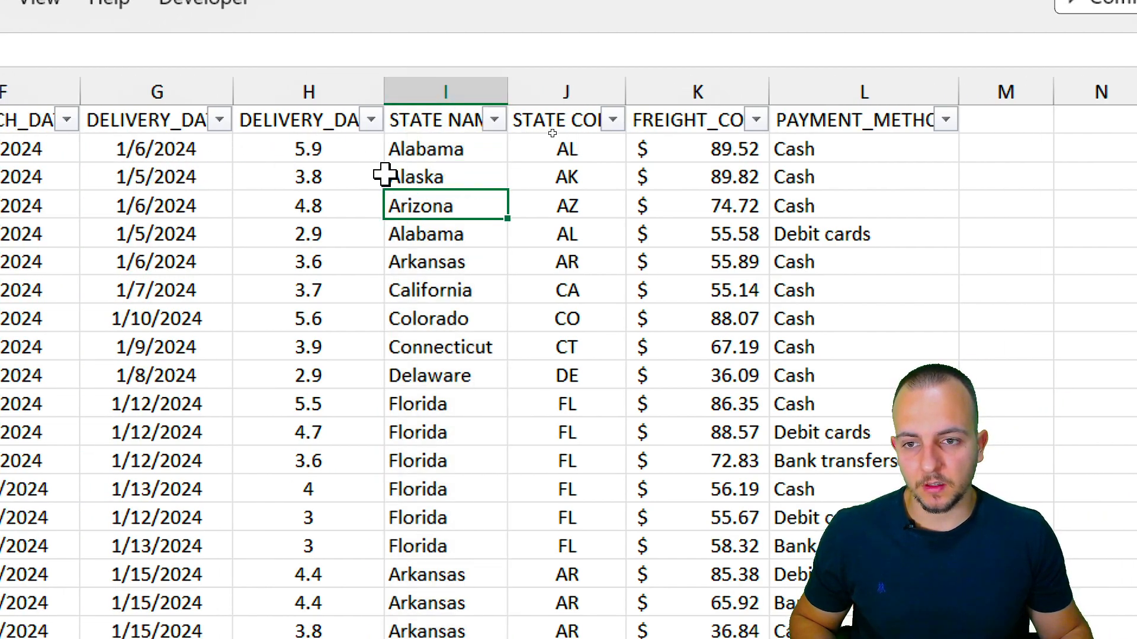
left_click(336, 155)
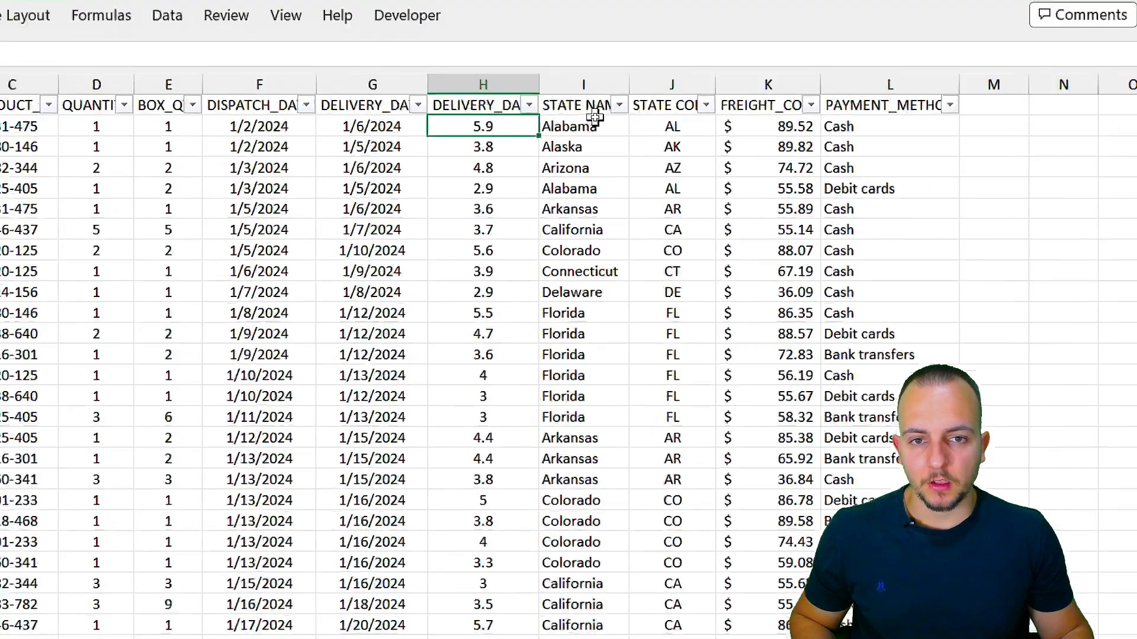
Copy the entire STATE NAME column with its header from ADJUSTMENTS and paste it into A10 of the ANALYSES sheet
left_click(584, 110)
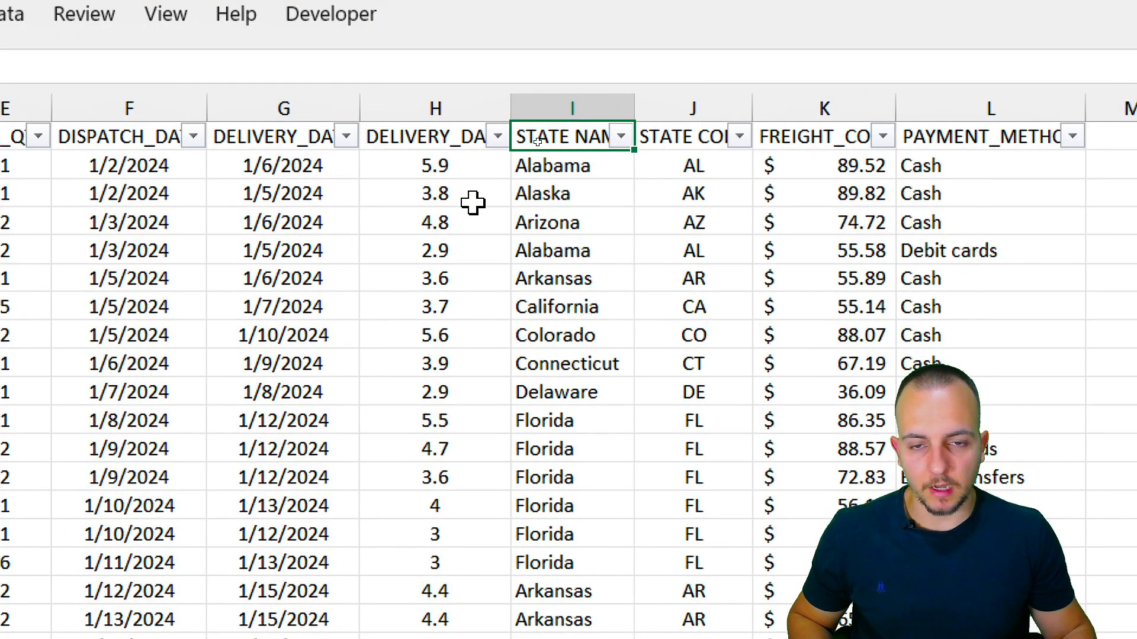
key("ctrl+shift+Down")
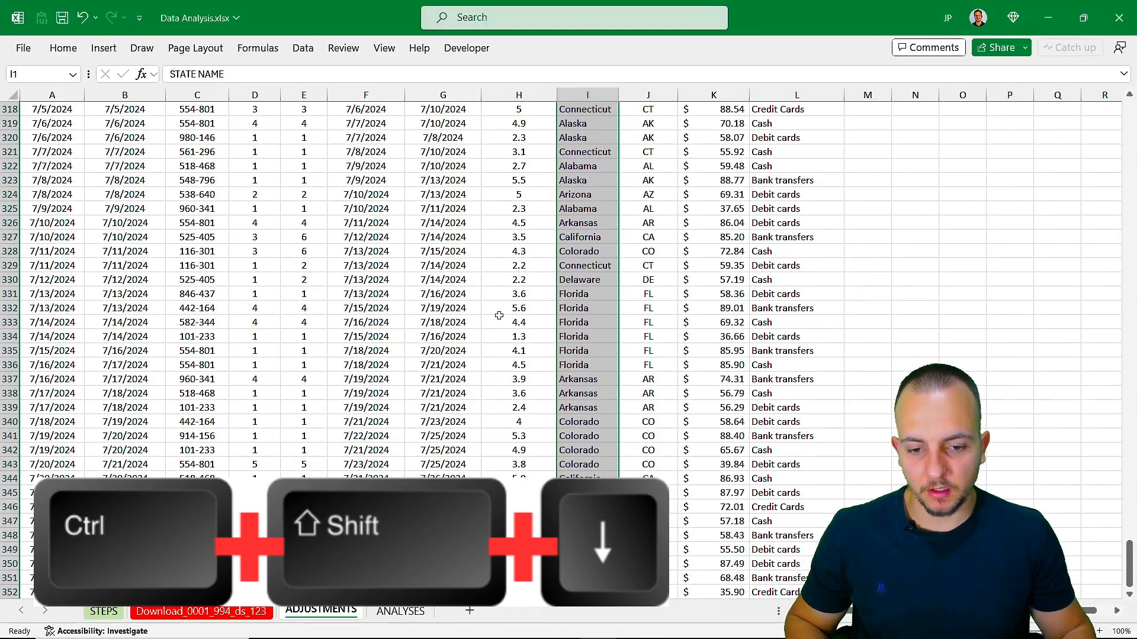
key("ctrl+c")
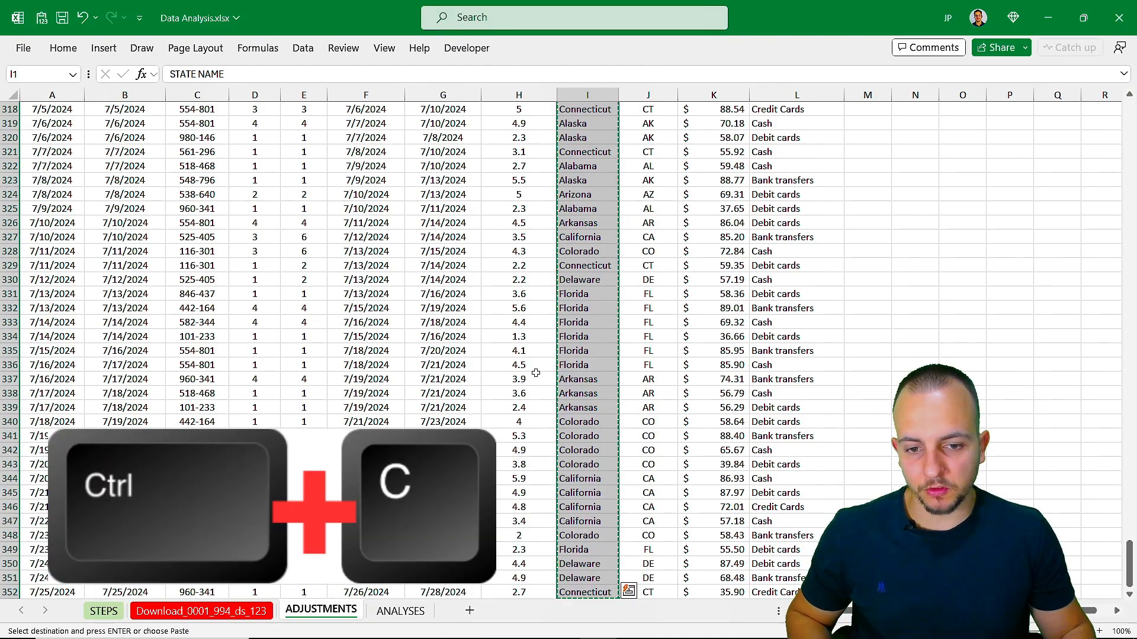
left_click(400, 611)
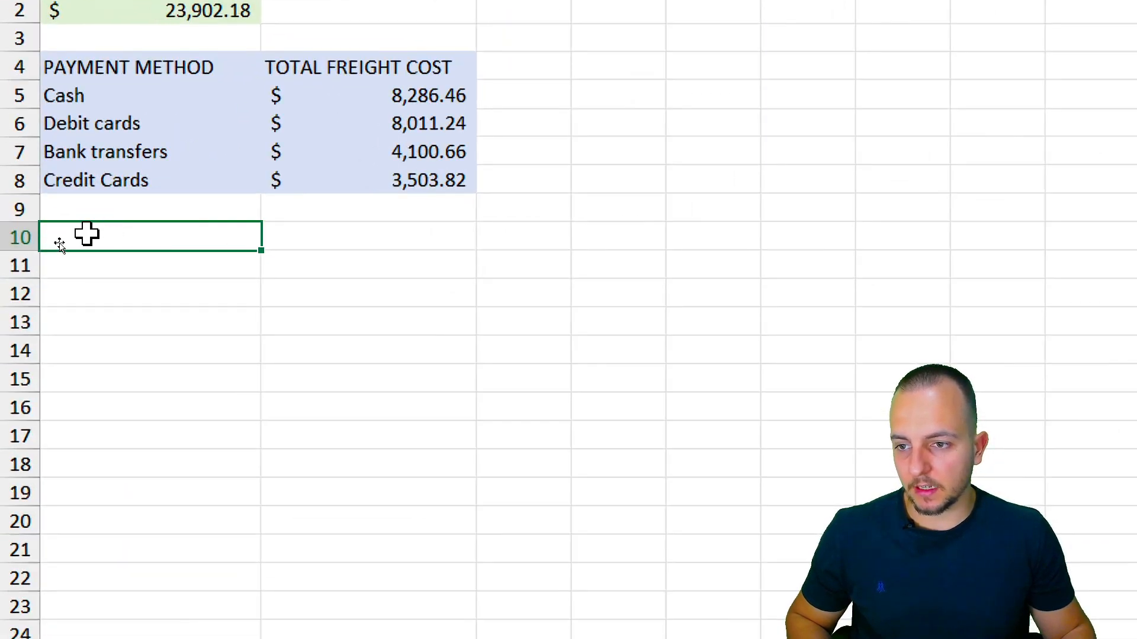
key("ctrl+v")
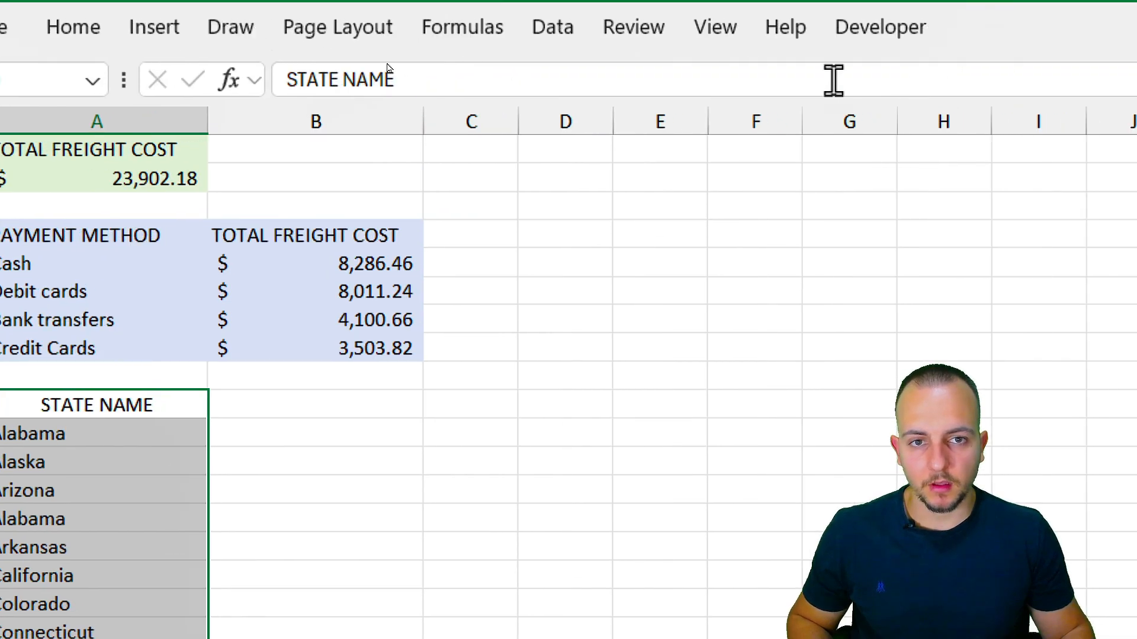
Remove the duplicates from the pasted STATE NAME list, treating the first row as a header, and select A10:A19
left_click(549, 26)
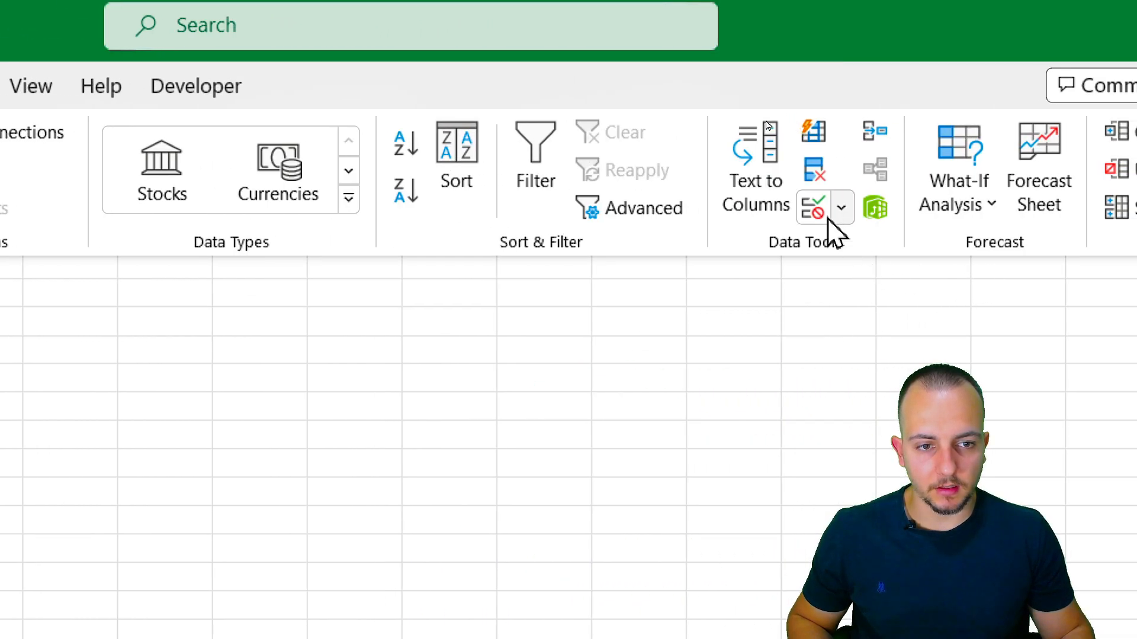
left_click(814, 171)
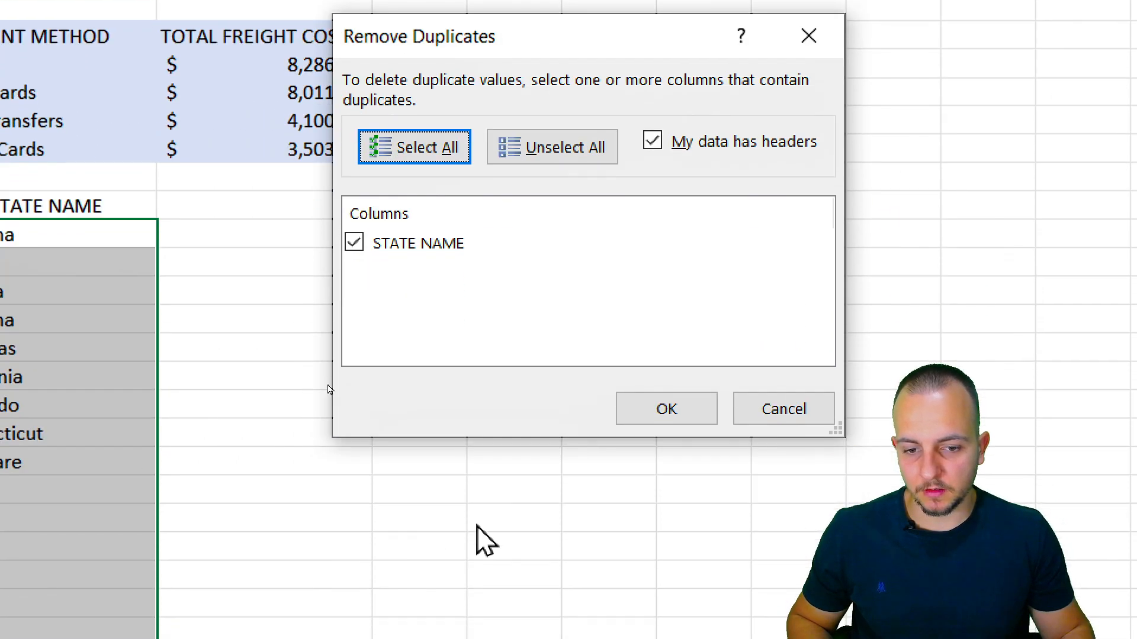
left_click(682, 407)
key("Return")
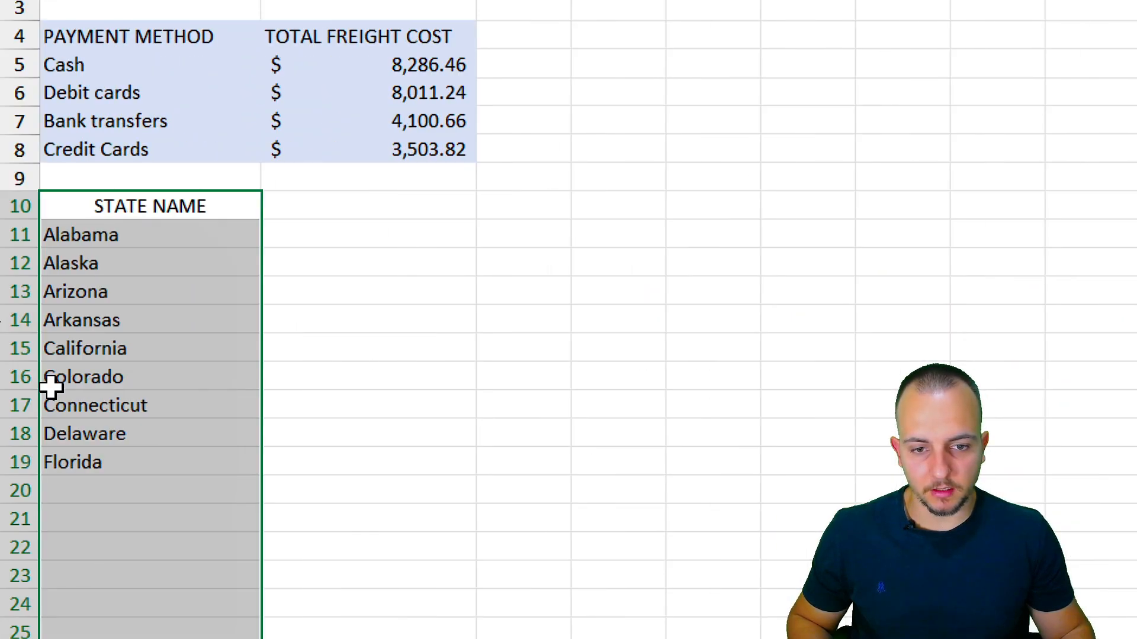
left_click_drag(190, 202, 157, 216)
left_click(113, 457)
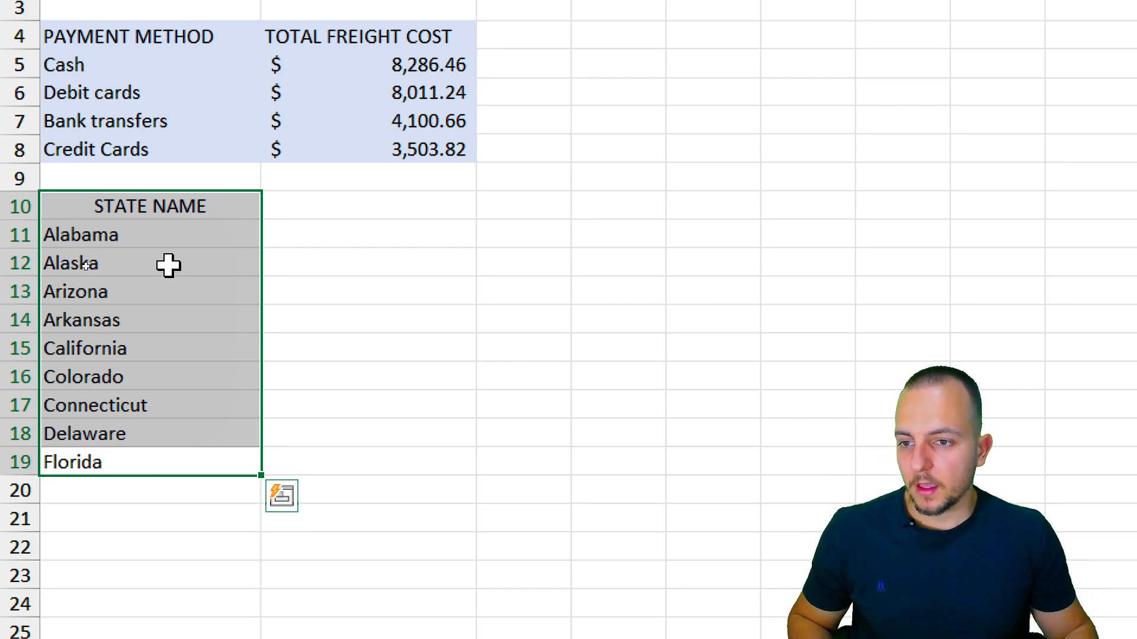
left_click_drag(201, 216, 170, 449)
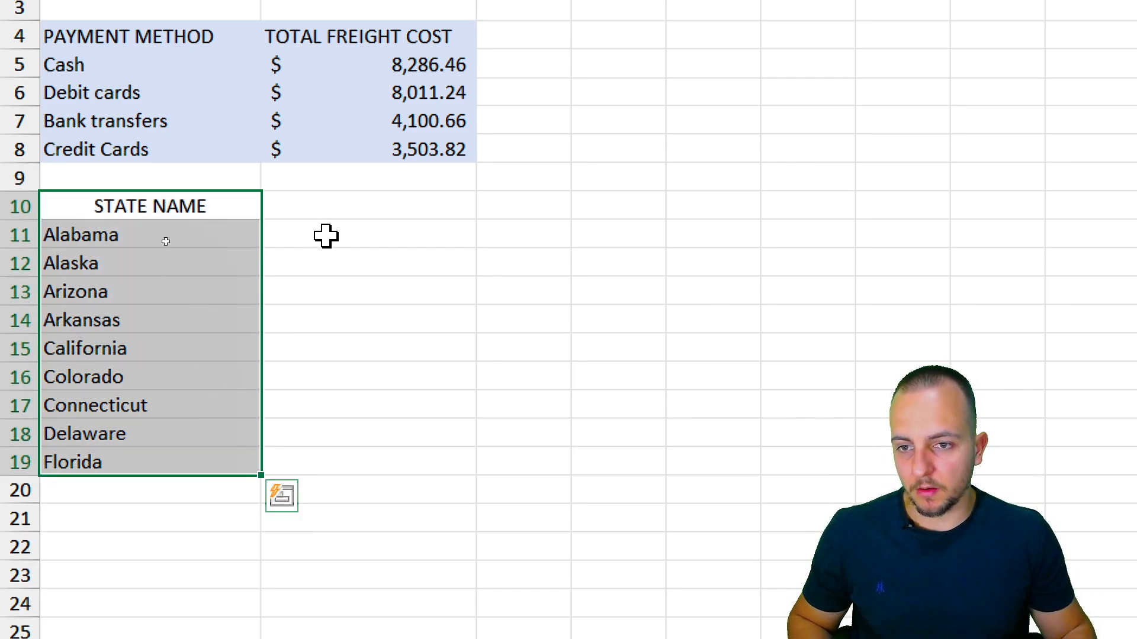
Enter the heading QTY OF ORDERS in B10 and select B11
left_click(338, 208)
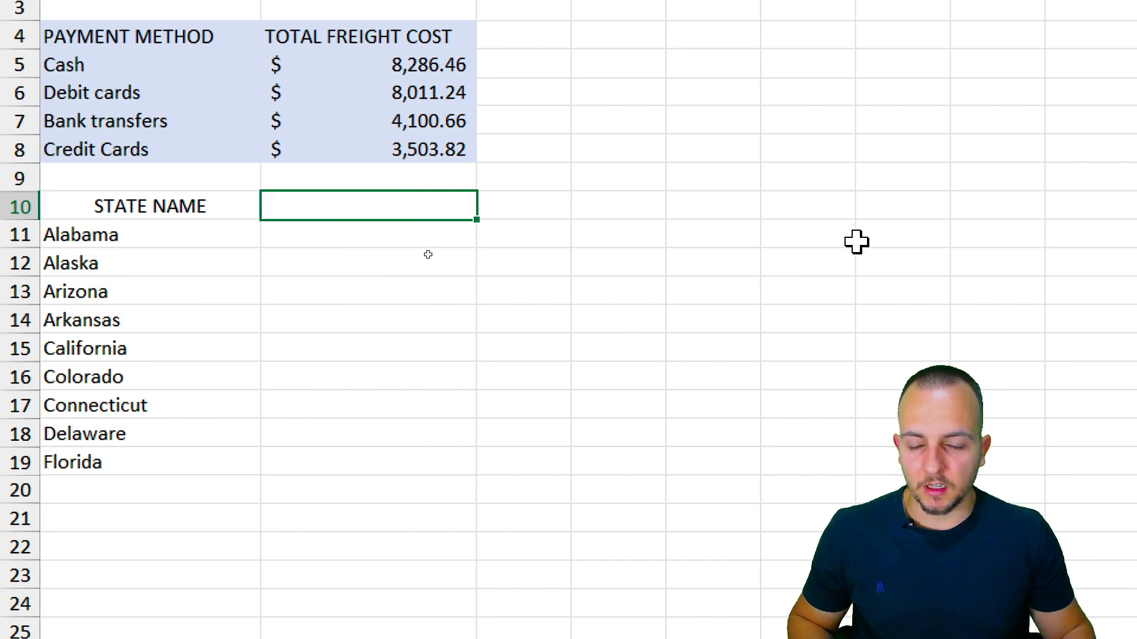
left_click(346, 248)
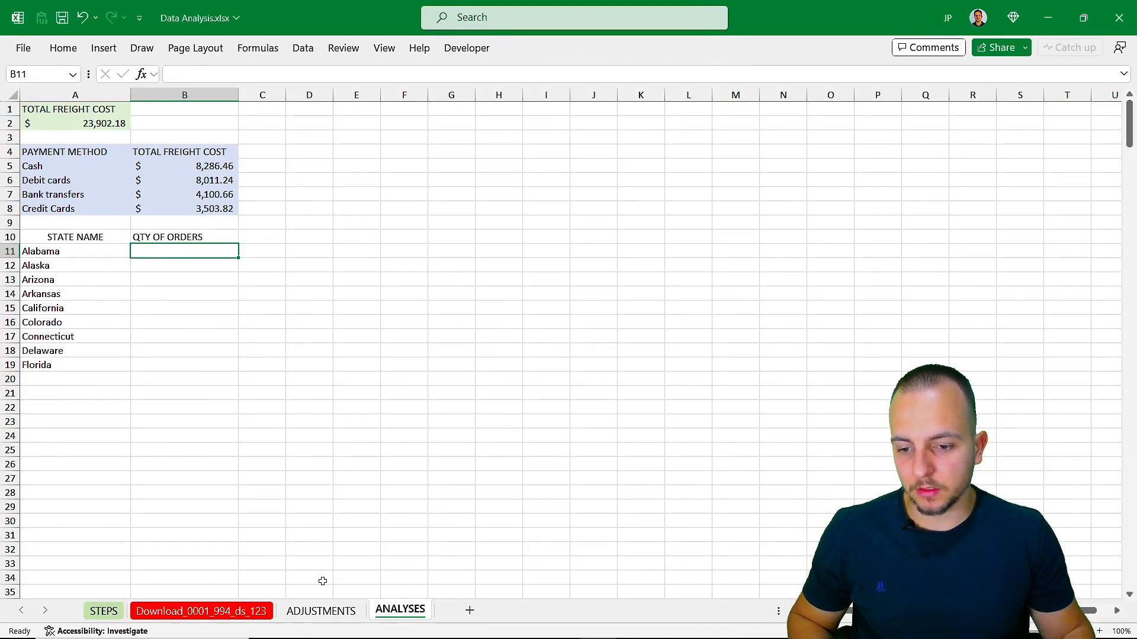
Go through rows 2 to 7 of the ADJUSTMENTS sheet to see how individual orders are recorded
left_click(323, 610)
key("ctrl+q")
key("Escape")
key("ctrl+Up")
key("ctrl+Left")
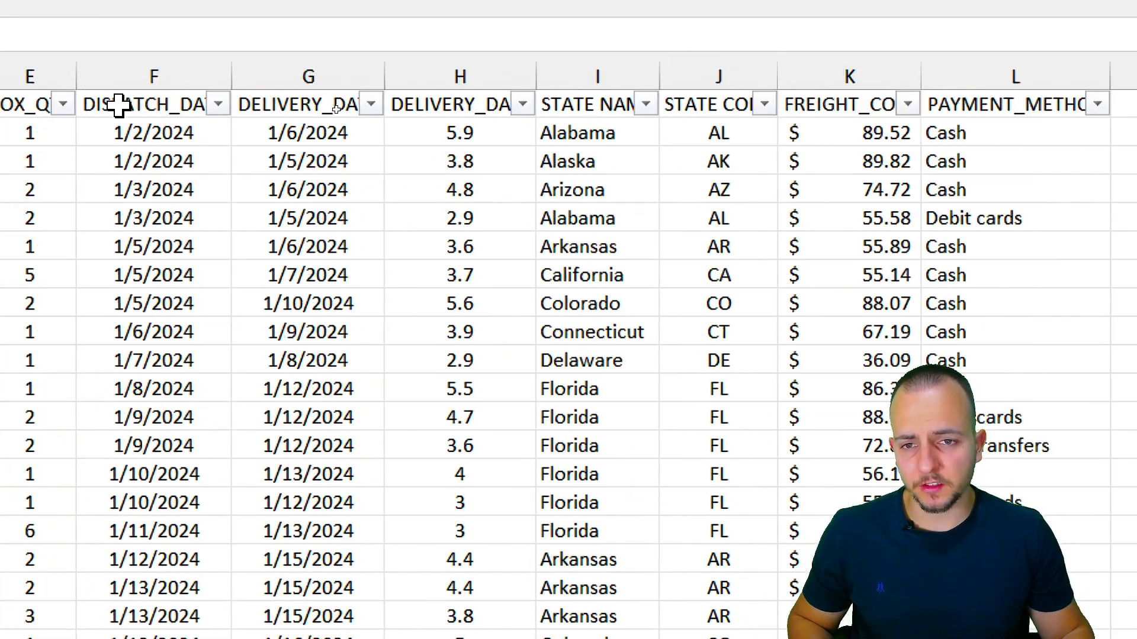
left_click(15, 133)
left_click(15, 161)
left_click(15, 190)
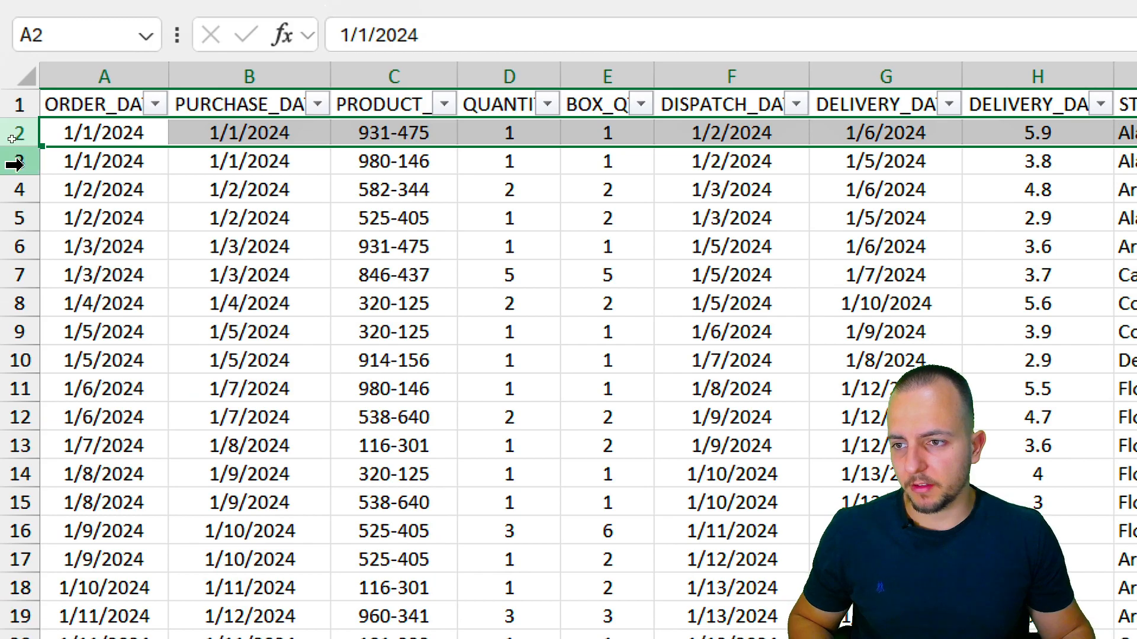
left_click(17, 218)
left_click(19, 246)
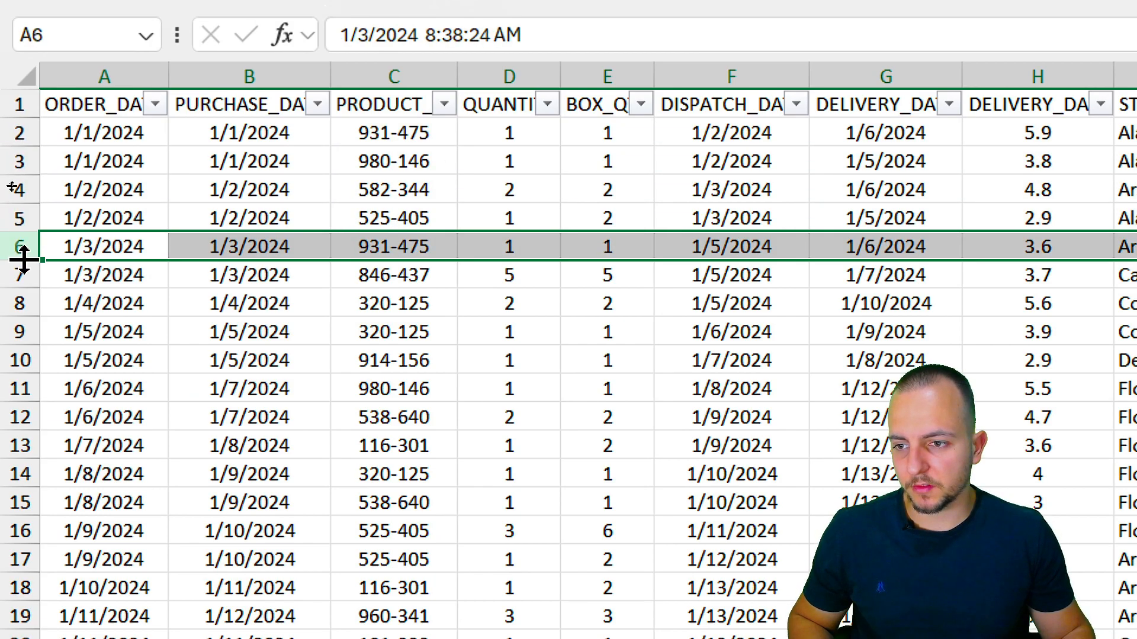
left_click(17, 274)
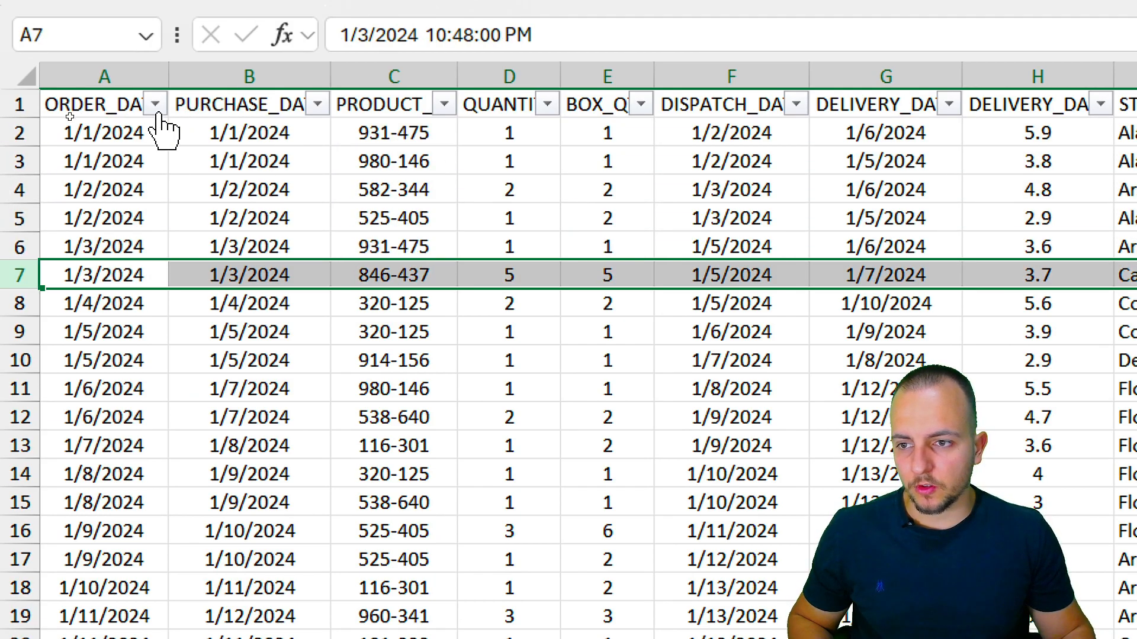
Check the order dates in A2 to A5 and the repeated Alabama entries in the STATE NAME column
left_click(116, 137)
left_click(109, 167)
left_click(115, 199)
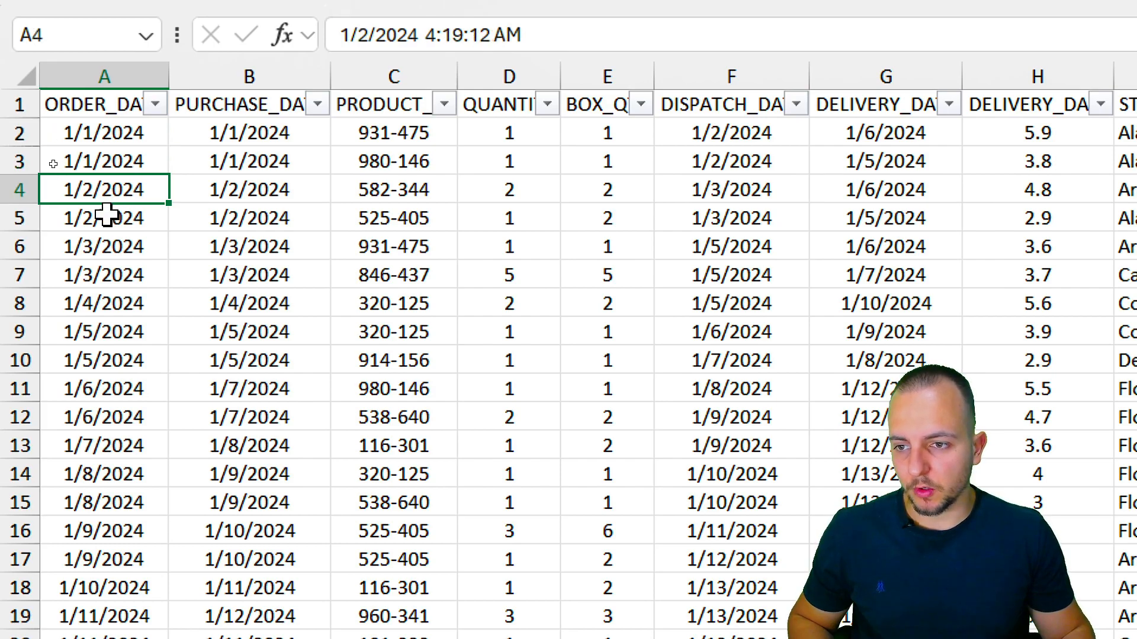
left_click(107, 217)
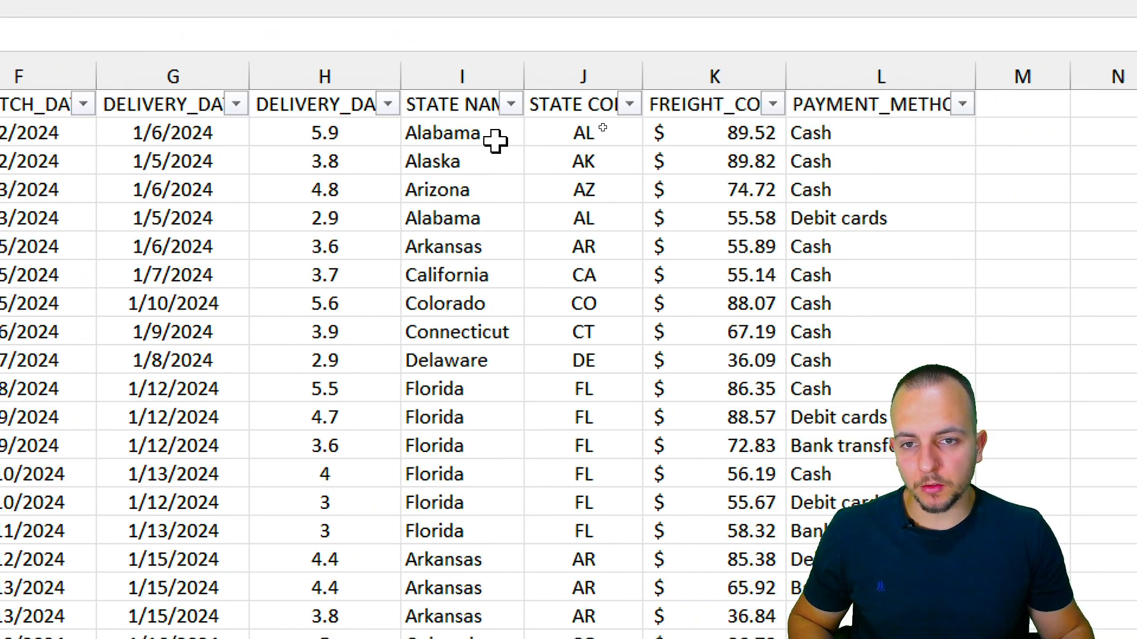
left_click(488, 104)
left_click(510, 138)
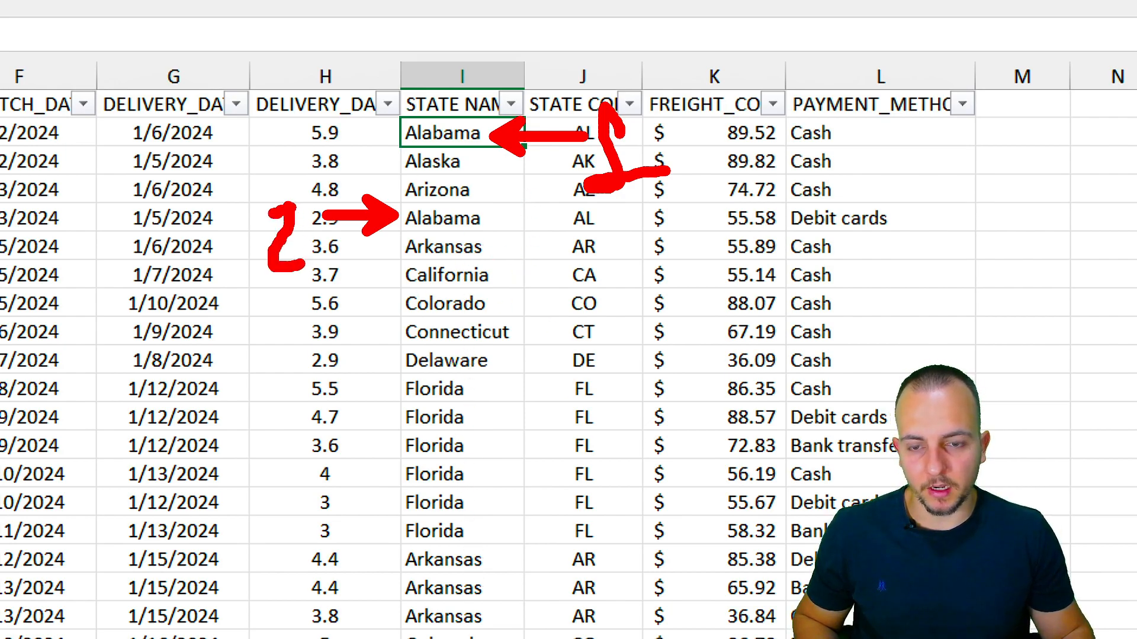
left_click(450, 104)
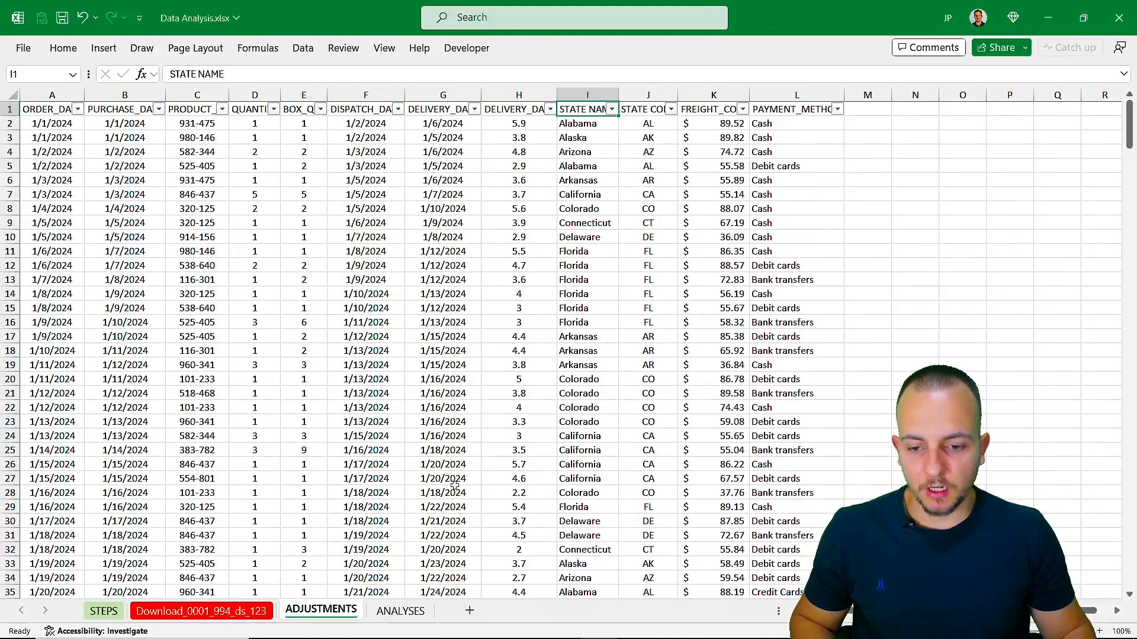
In B11 of the ANALYSES sheet, enter a COUNTIF formula counting the state in A11 within column I of ADJUSTMENTS
left_click(412, 610)
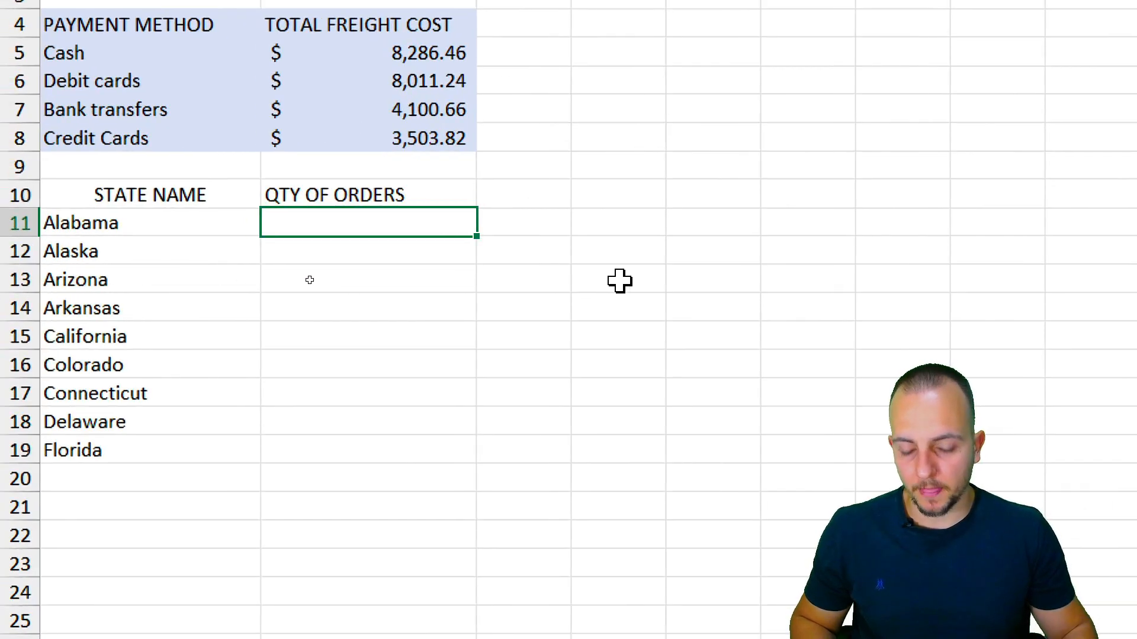
type("=COUT")
key("BackSpace")
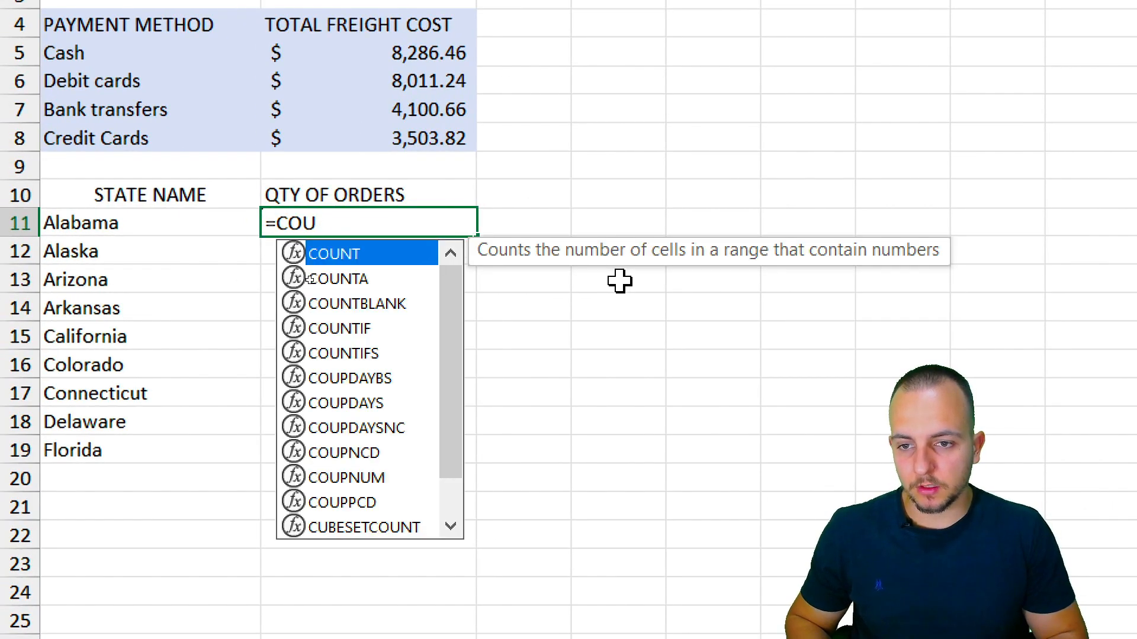
key("Down")
key("Down")
key("Down")
key("Tab")
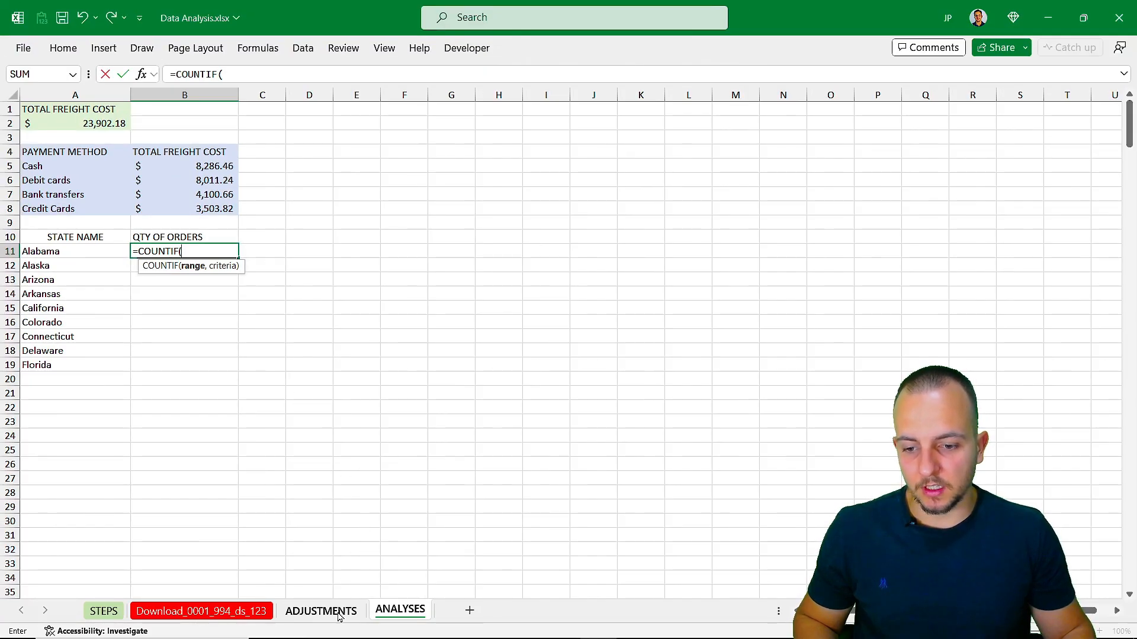
left_click(320, 611)
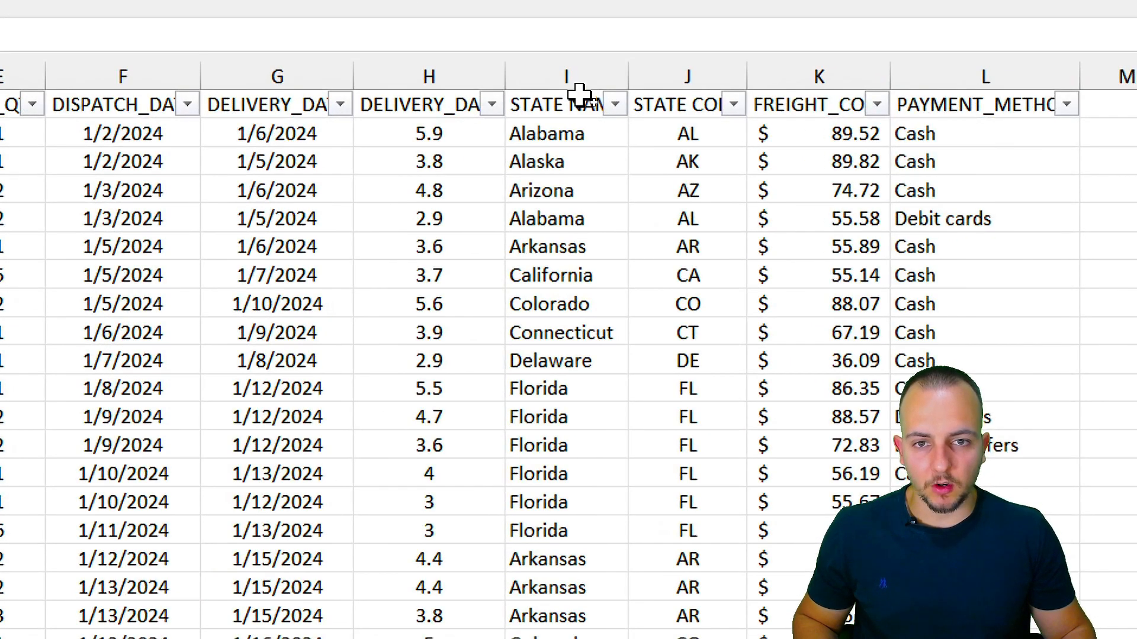
left_click(587, 95)
type(",")
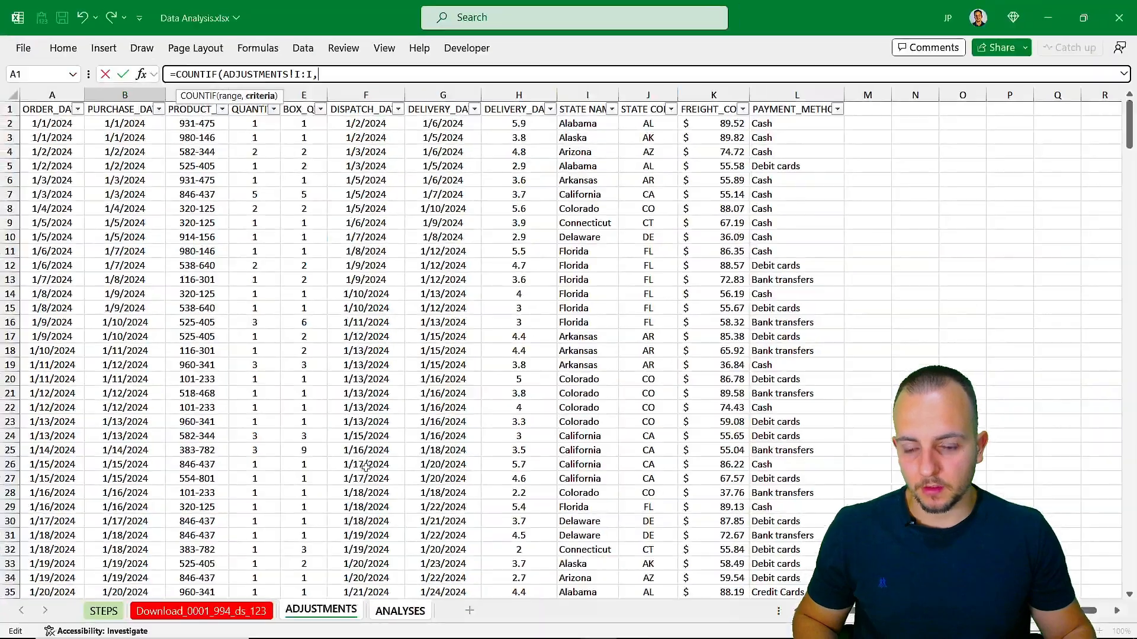
left_click(387, 610)
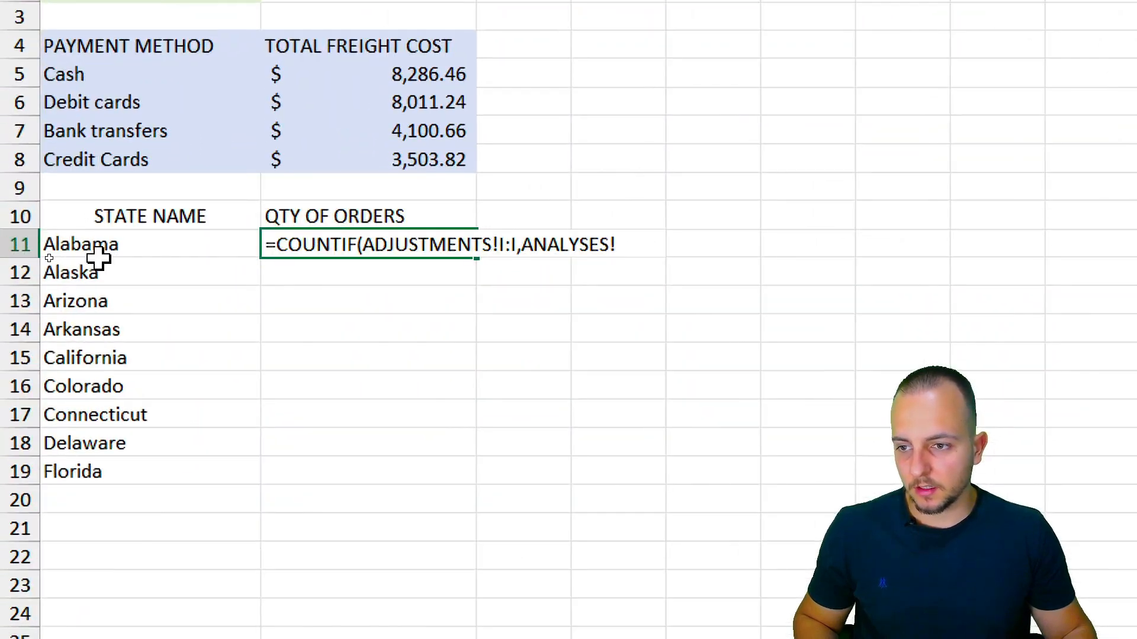
left_click(45, 262)
left_click(64, 253)
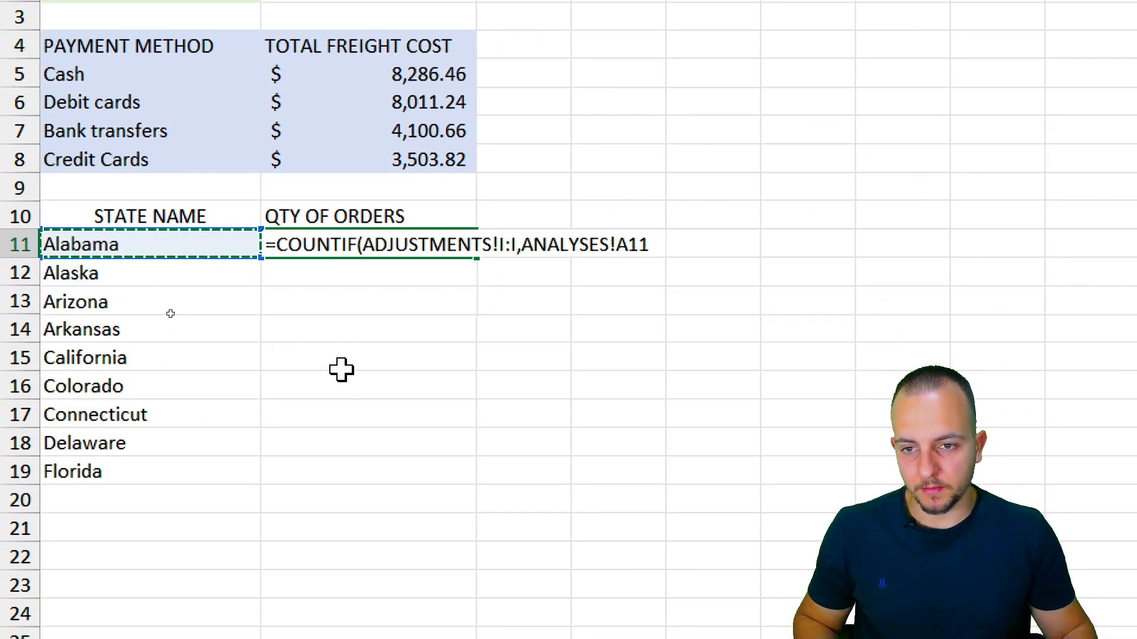
key("Return")
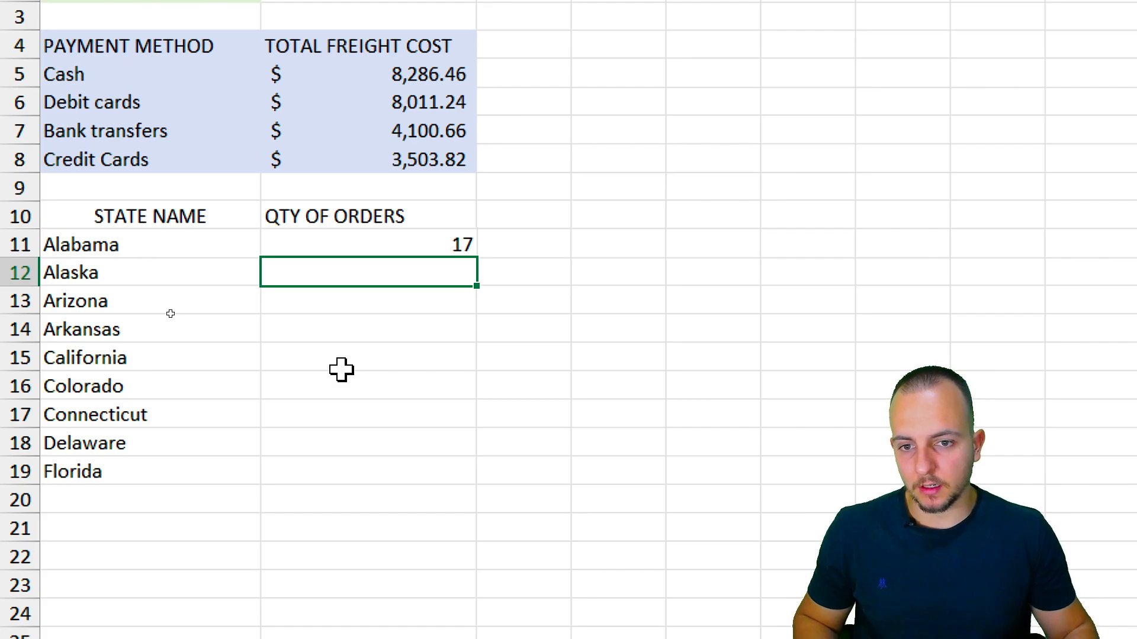
Copy the COUNTIF formula from B11 down to B19 for the remaining states
left_click(407, 248)
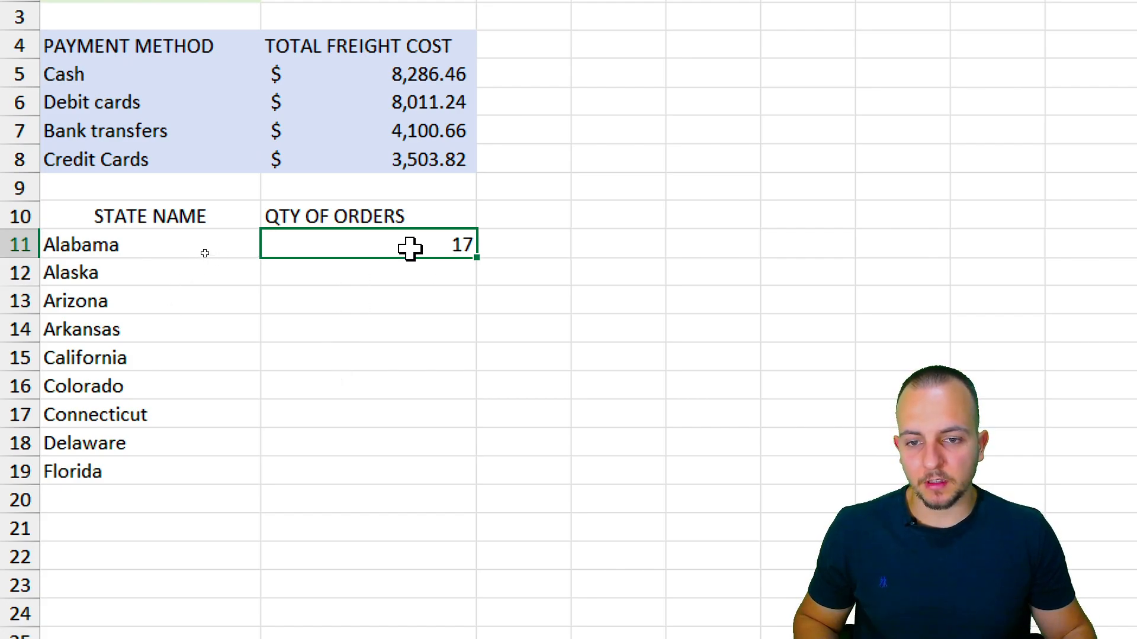
left_click(478, 263)
left_click(467, 243)
left_click_drag(480, 259, 478, 479)
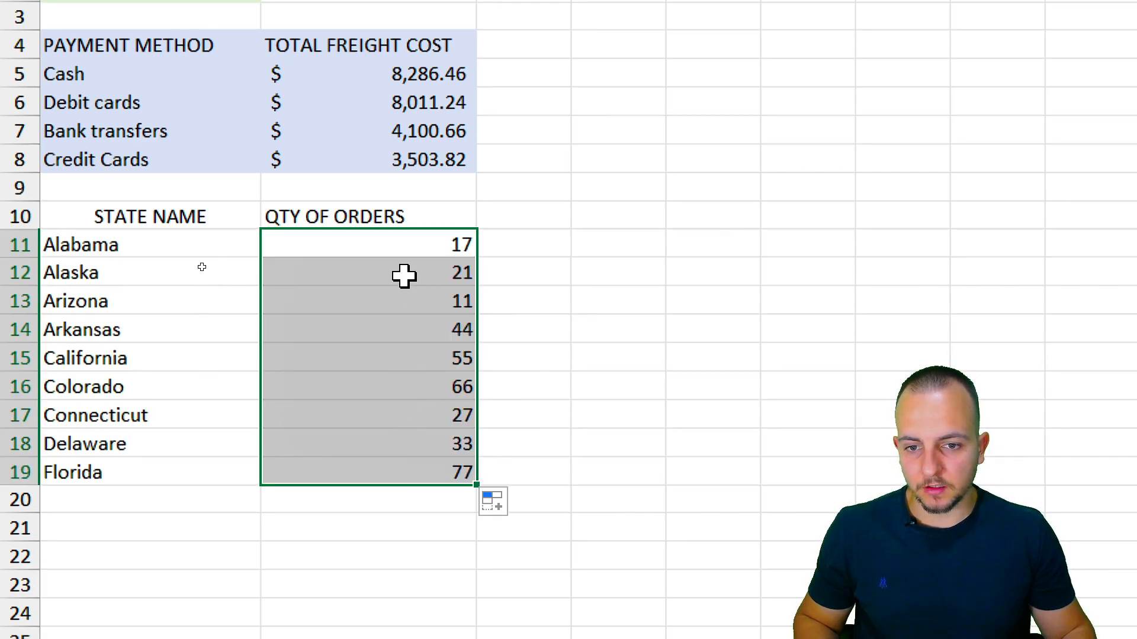
Go through the order counts of the individual states in the QTY OF ORDERS column down to Florida
left_click(363, 302)
left_click(344, 329)
left_click(325, 358)
left_click(314, 388)
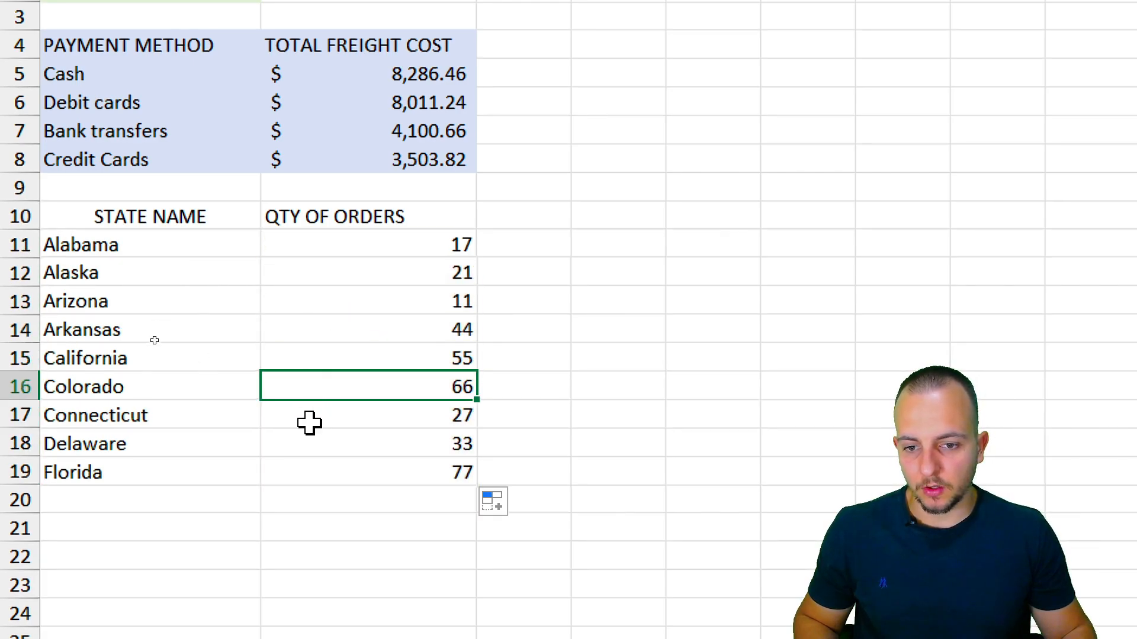
left_click(309, 417)
left_click(343, 462)
left_click(318, 478)
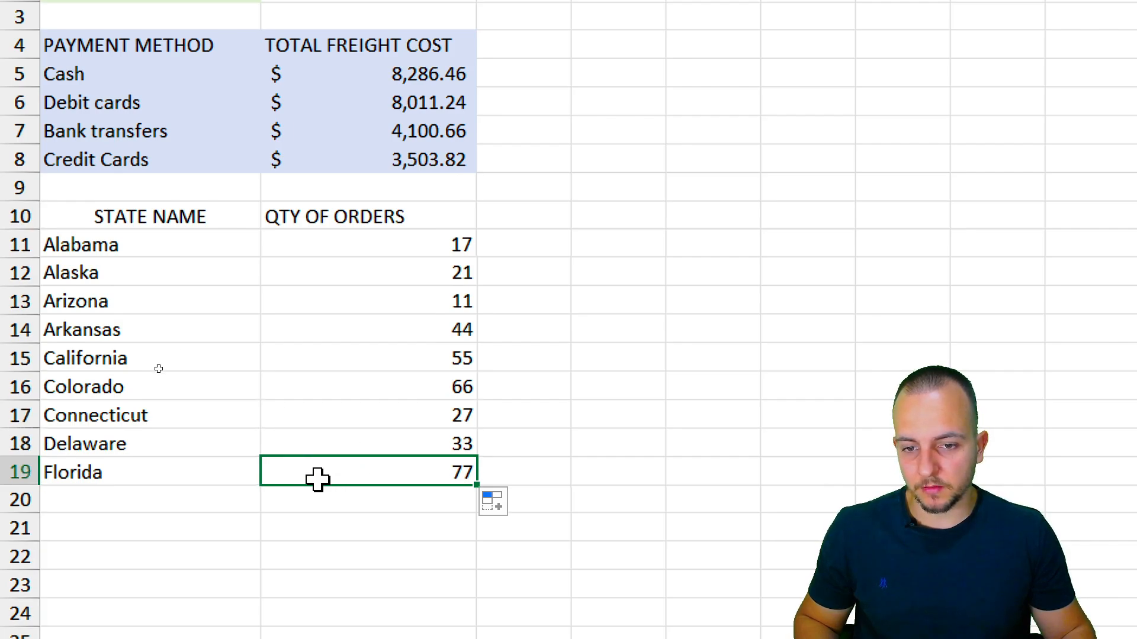
left_click(358, 269)
left_click(347, 299)
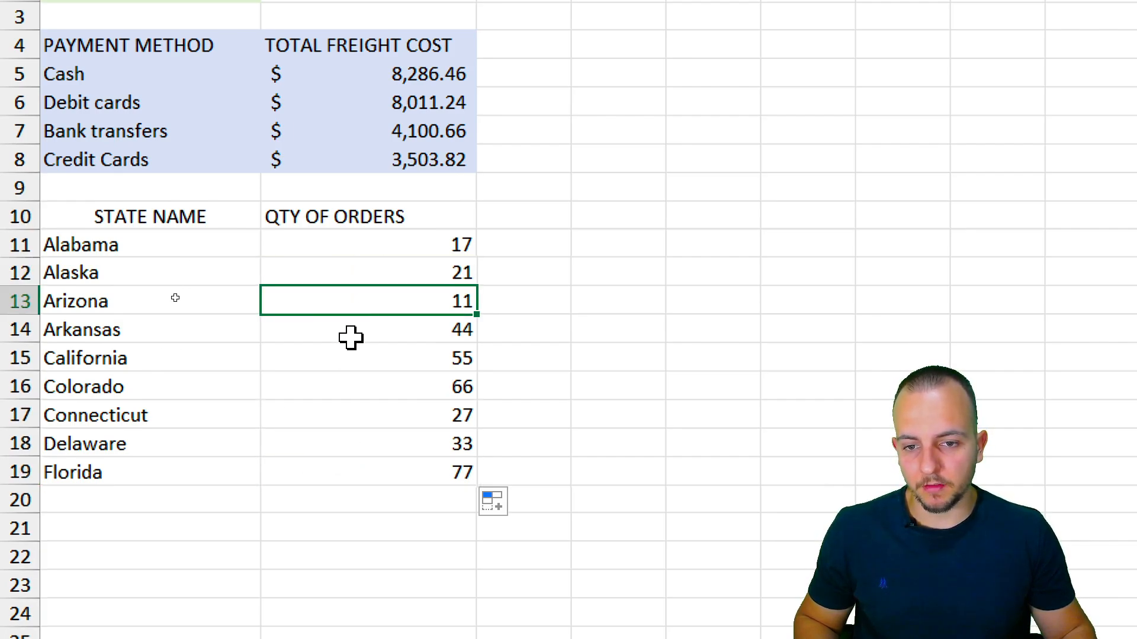
left_click(350, 336)
left_click(176, 214)
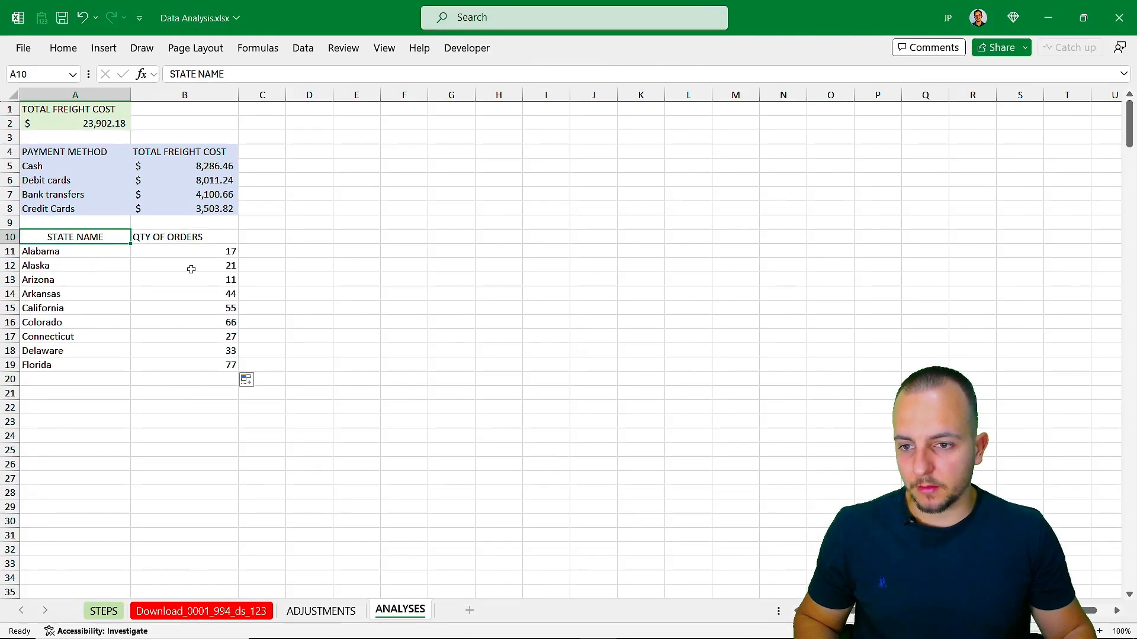
Review the range and criteria arguments of the COUNTIF formula in B11 against the ADJUSTMENTS sheet
left_click(336, 614)
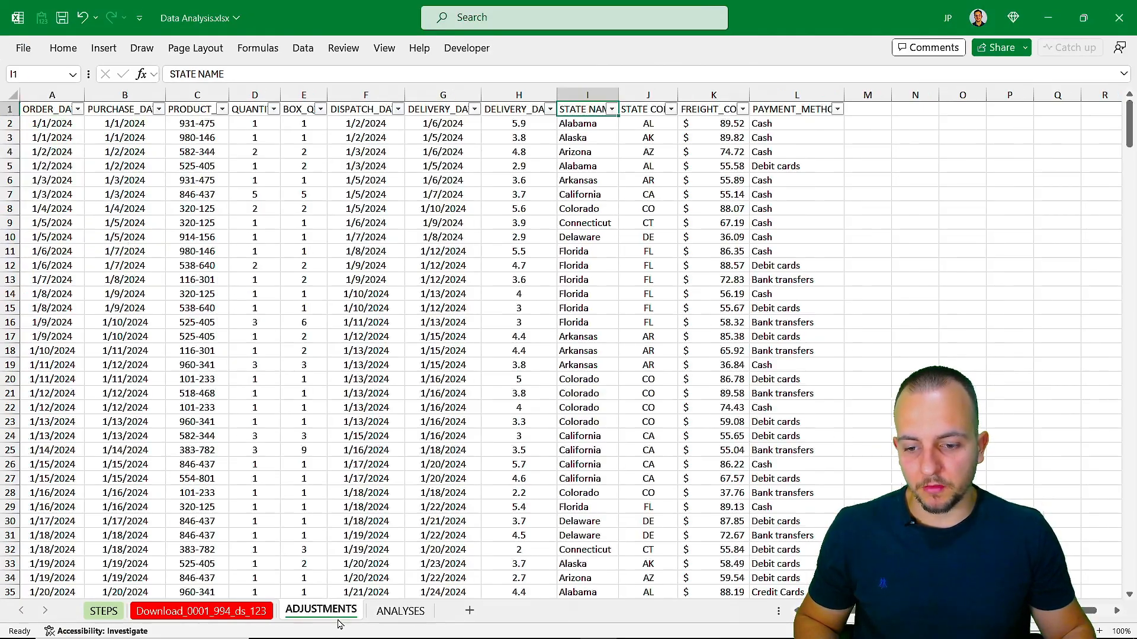
left_click(395, 610)
left_click(200, 249)
double_click(200, 249)
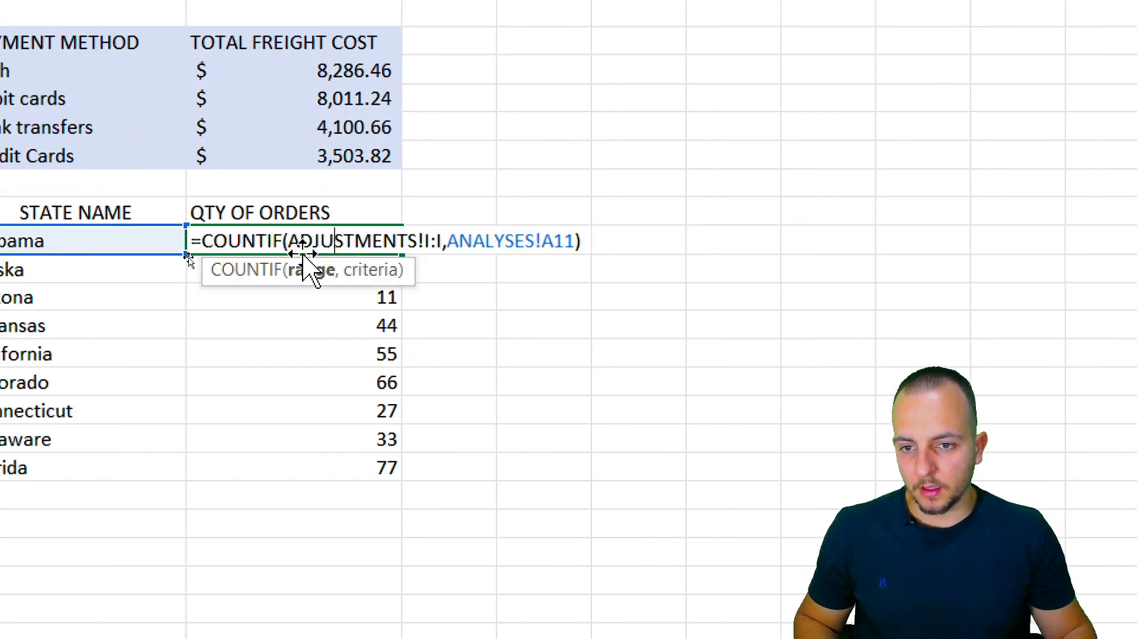
left_click_drag(289, 244, 447, 239)
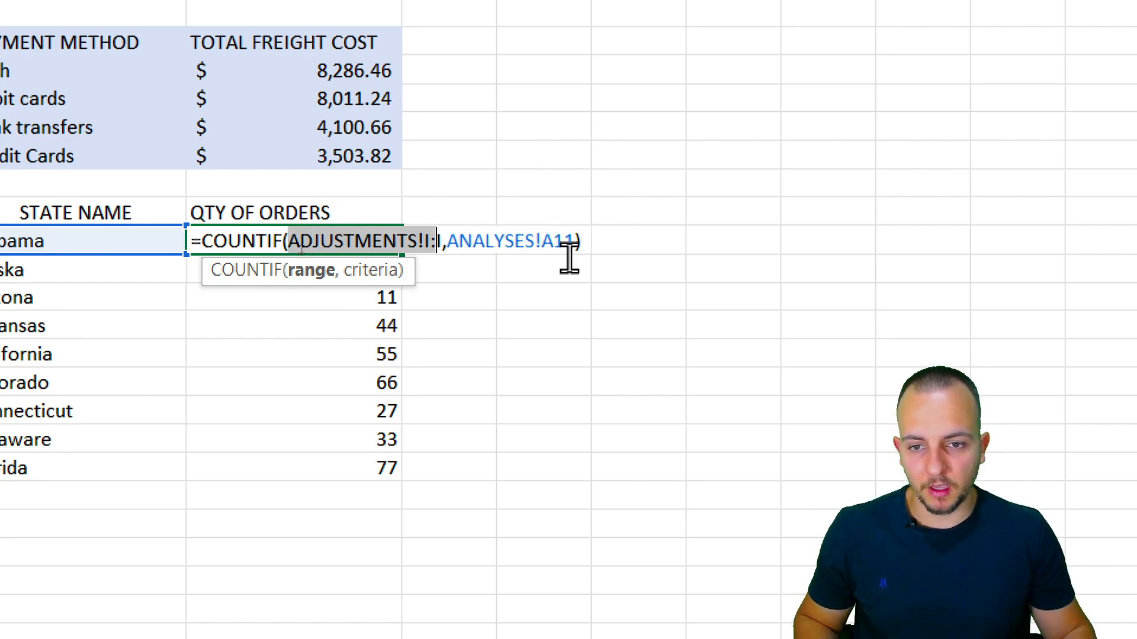
left_click(486, 242)
left_click_drag(448, 241, 574, 241)
key("ctrl+Return")
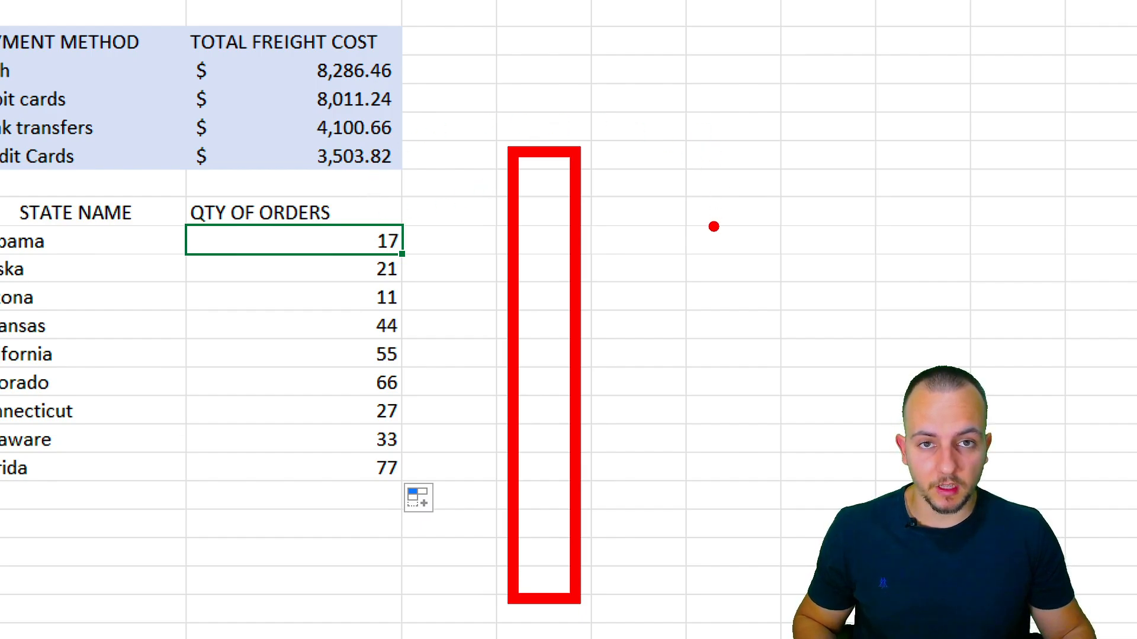
Fill the order quantity table A10:B19 with the lightest gold theme color
left_click(96, 214)
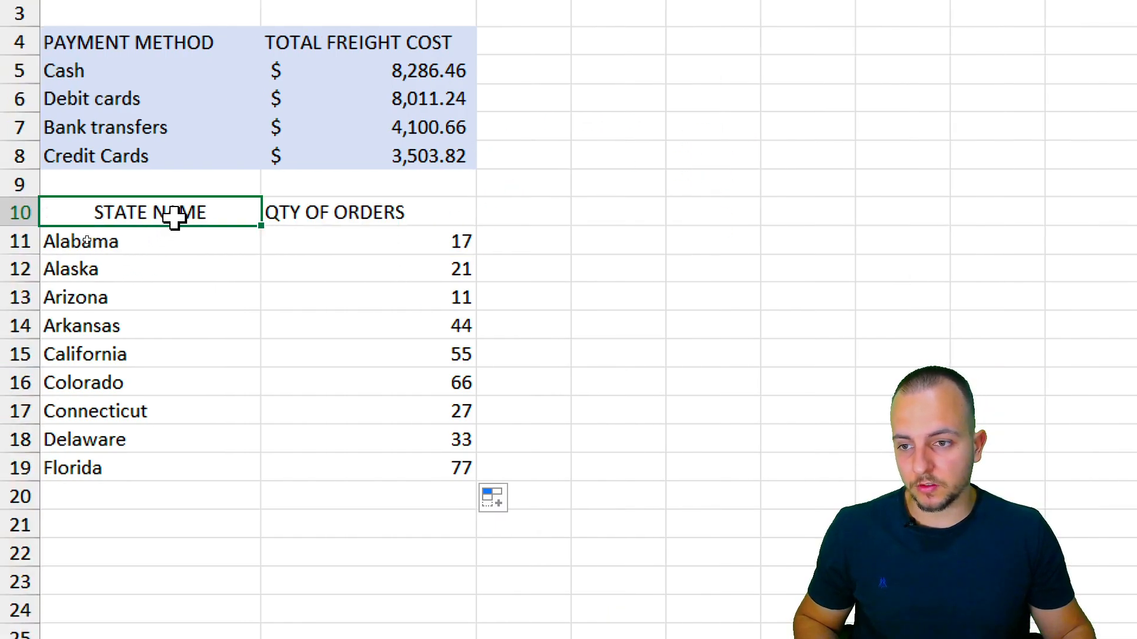
left_click_drag(228, 209, 347, 468)
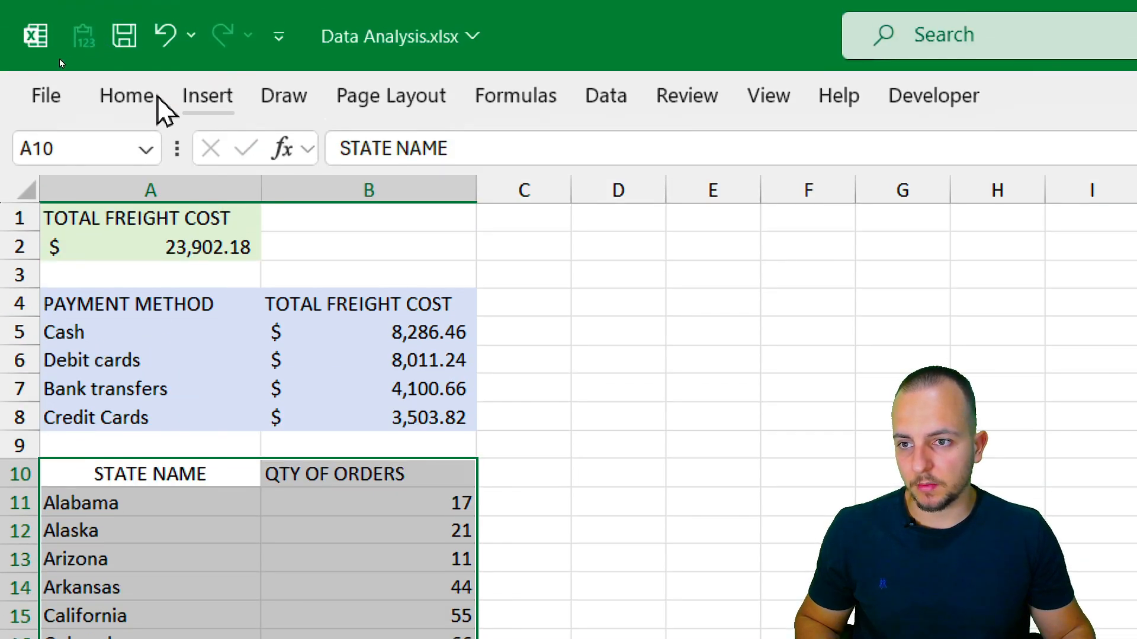
left_click(135, 8)
left_click(425, 200)
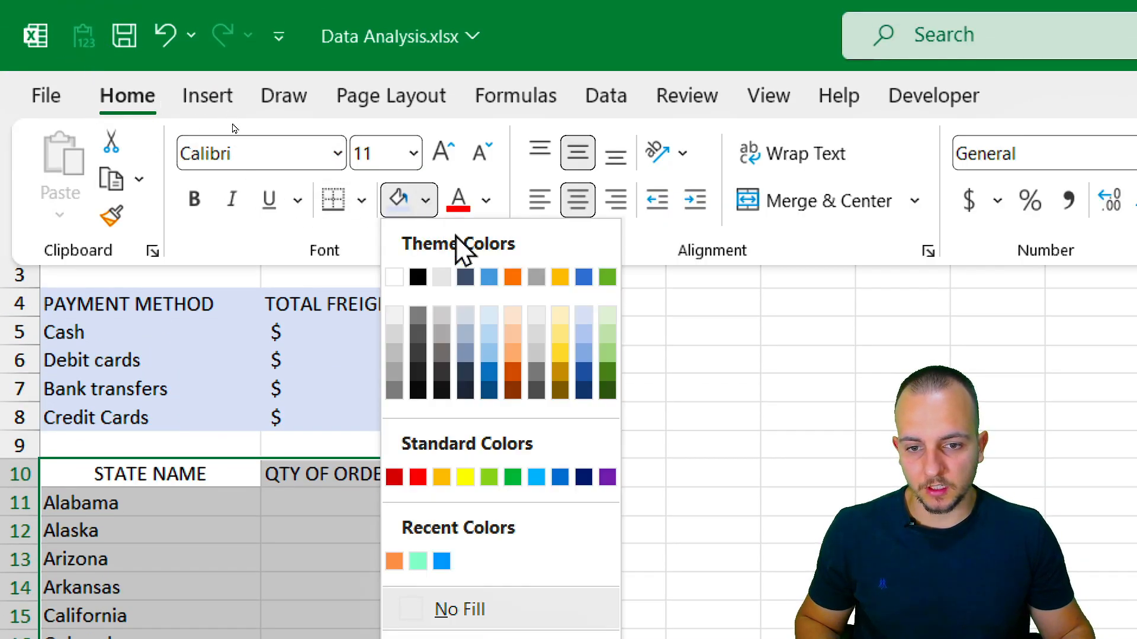
left_click(559, 317)
left_click(279, 503)
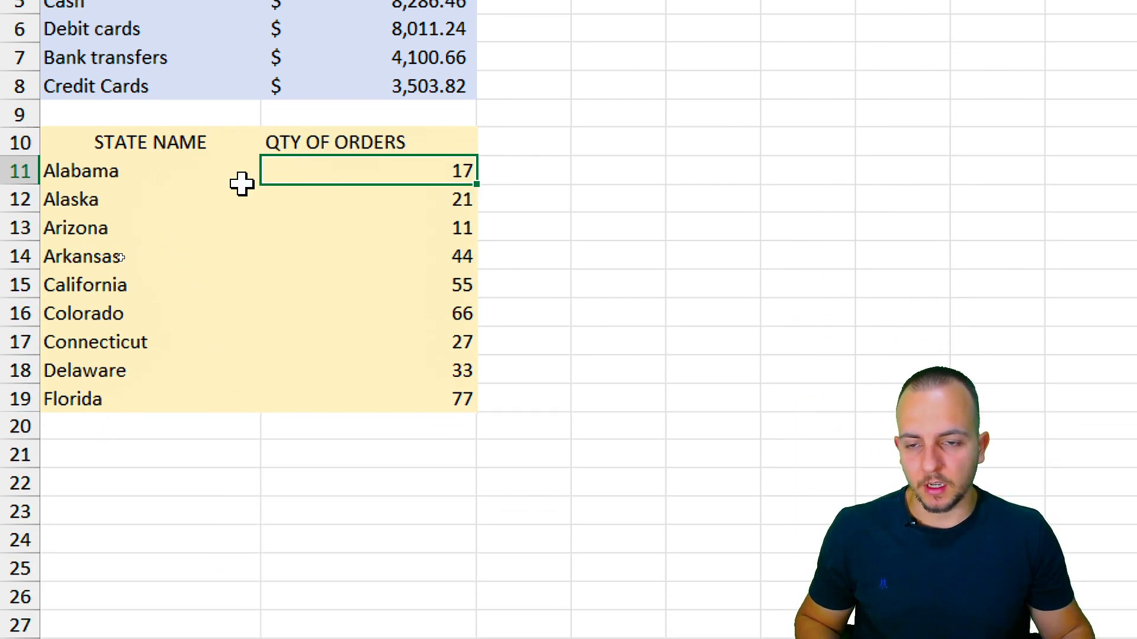
Duplicate the order quantity table A10:B19 below itself, starting at A21
left_click_drag(178, 142, 323, 391)
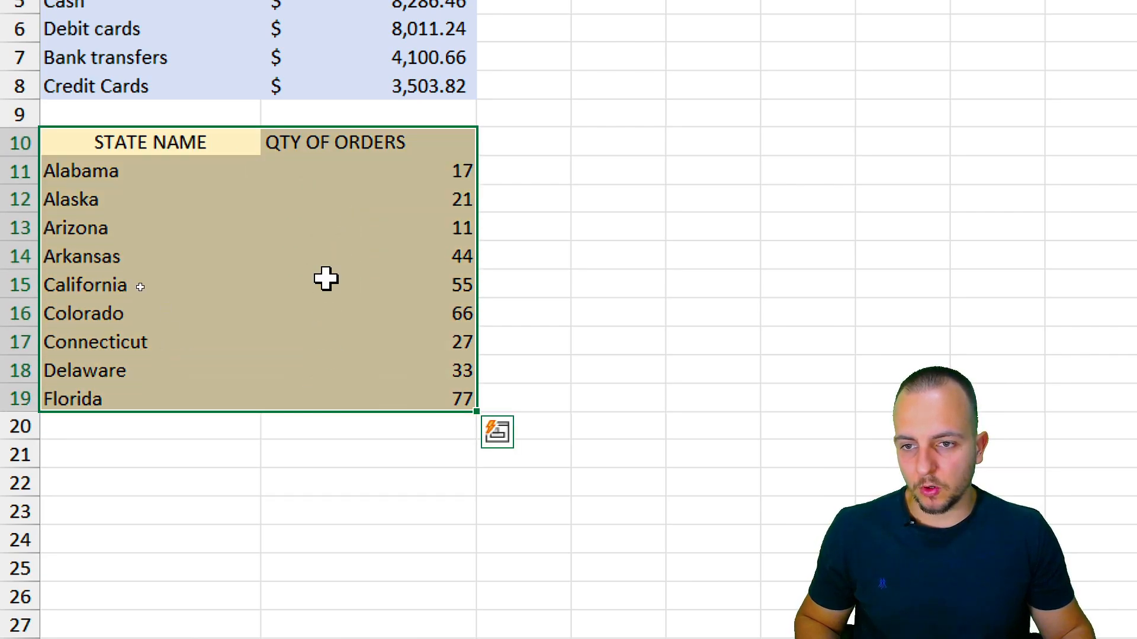
key("ctrl+c")
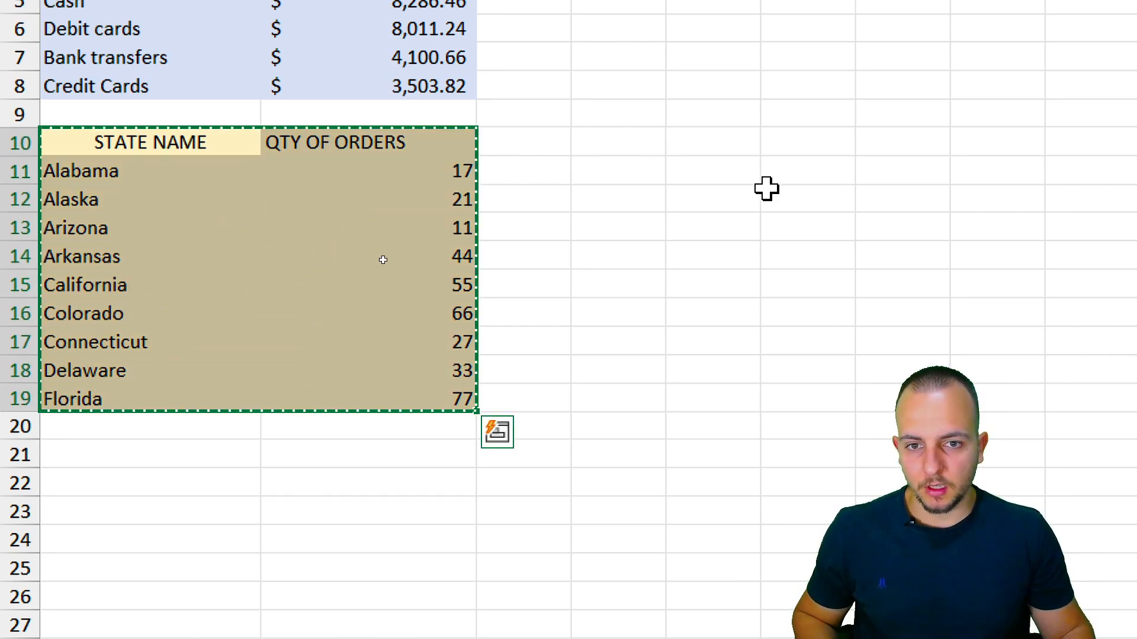
scroll(285, 566, "down", 3)
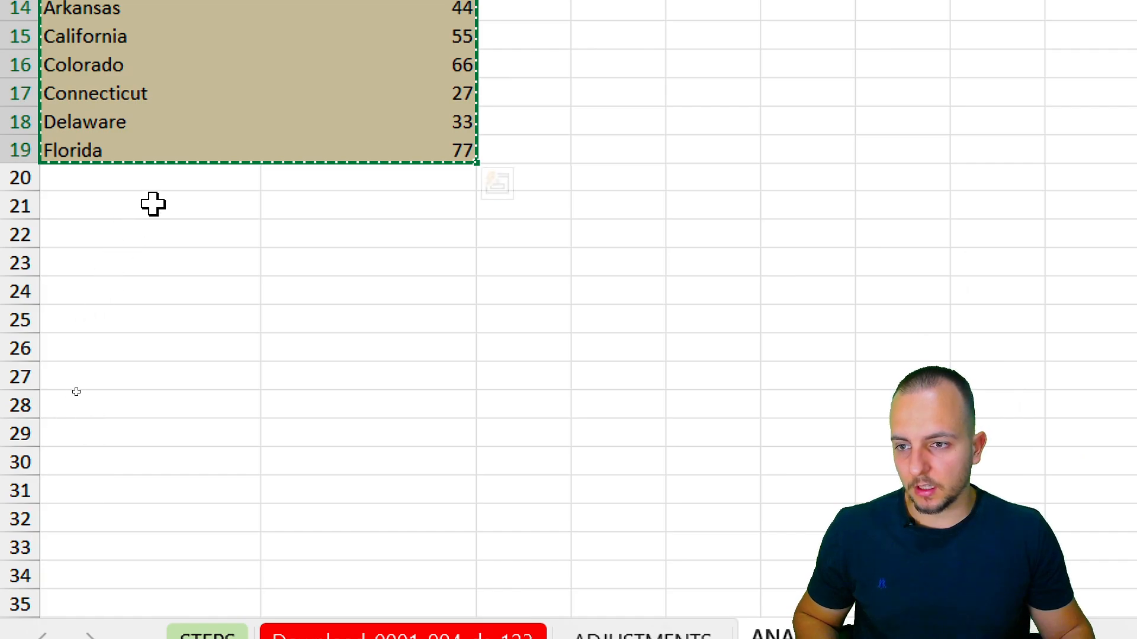
left_click(182, 208)
key("ctrl+v")
Clear the heading and quantities in B21:B30 of the duplicated table
left_click_drag(211, 221, 154, 459)
left_click_drag(412, 217, 377, 464)
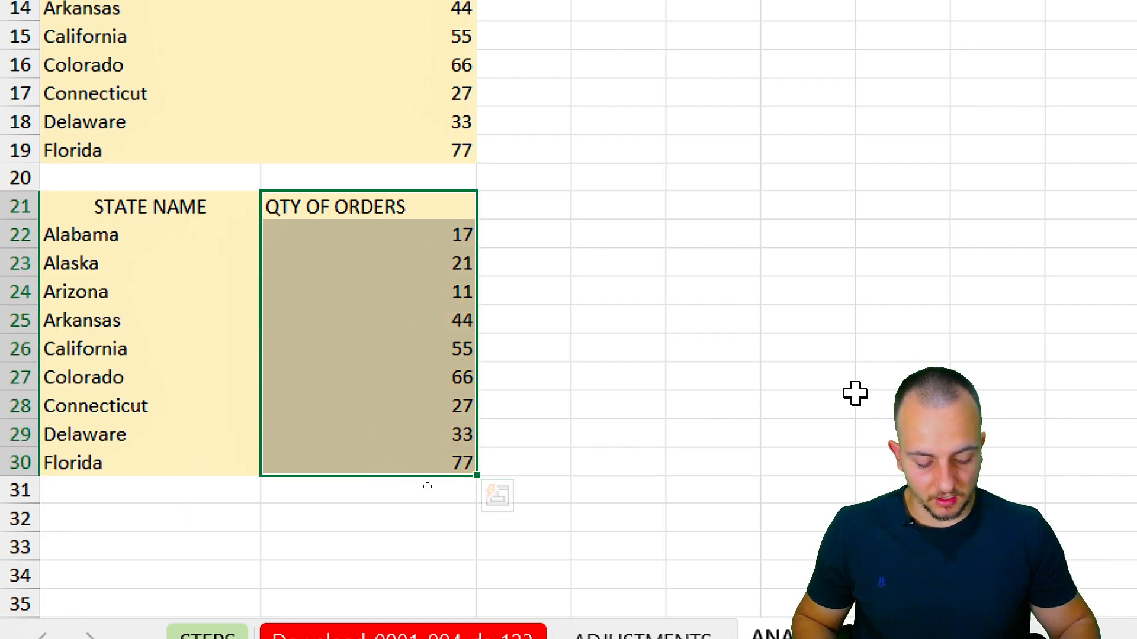
key("Delete")
Fill the duplicated table A21:B30 with the lightest orange theme color and select B21
left_click_drag(81, 201, 406, 464)
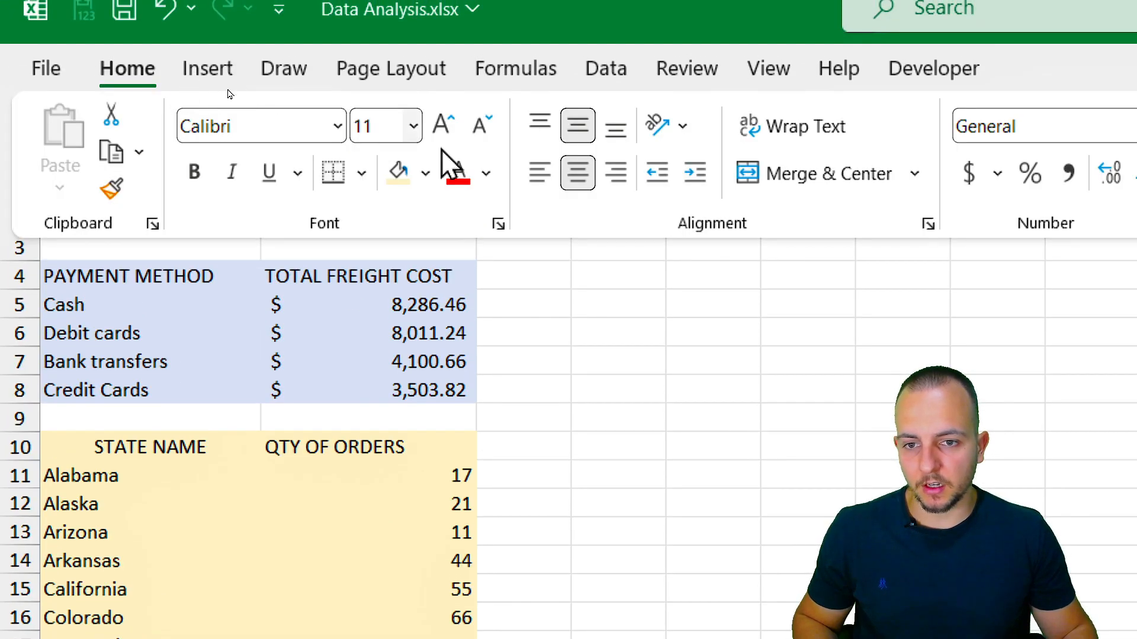
left_click(425, 173)
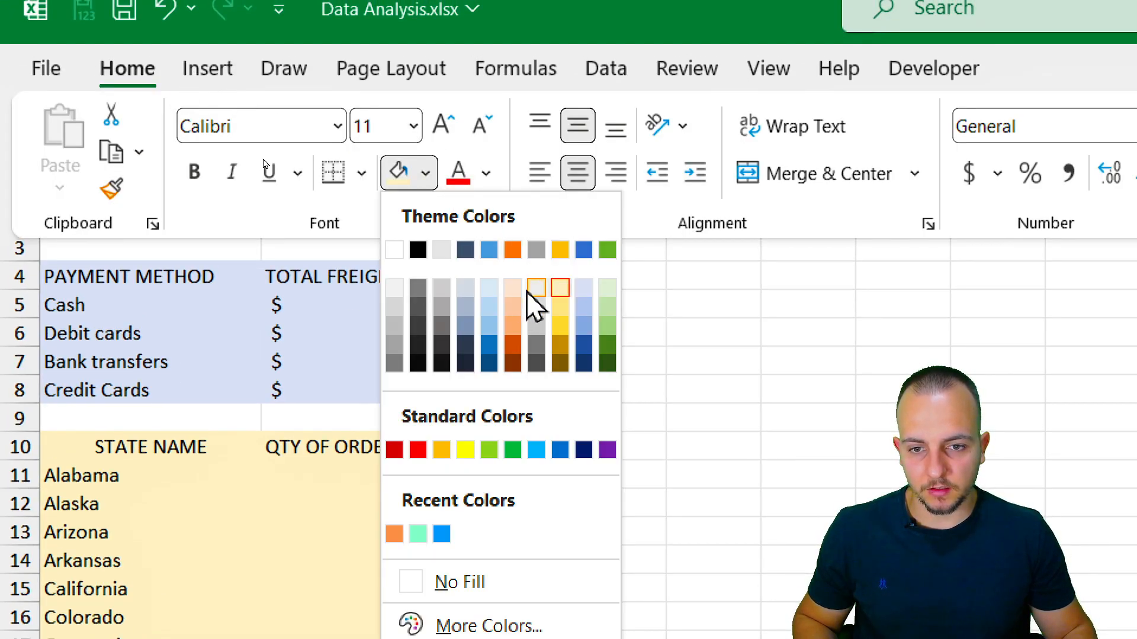
left_click(515, 290)
left_click(373, 307)
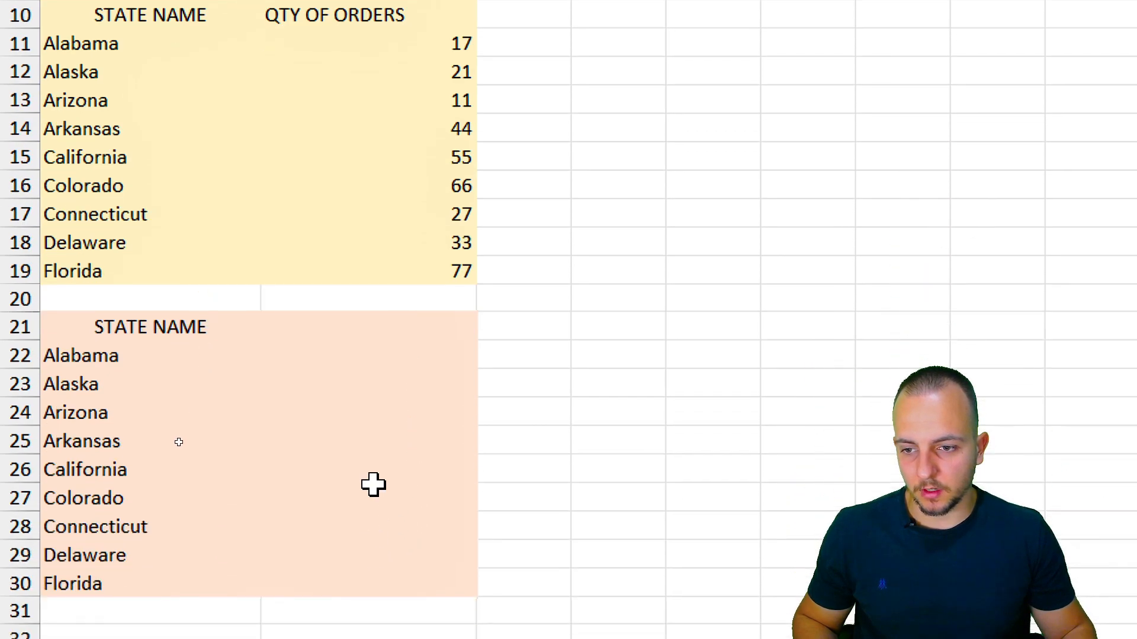
left_click(327, 325)
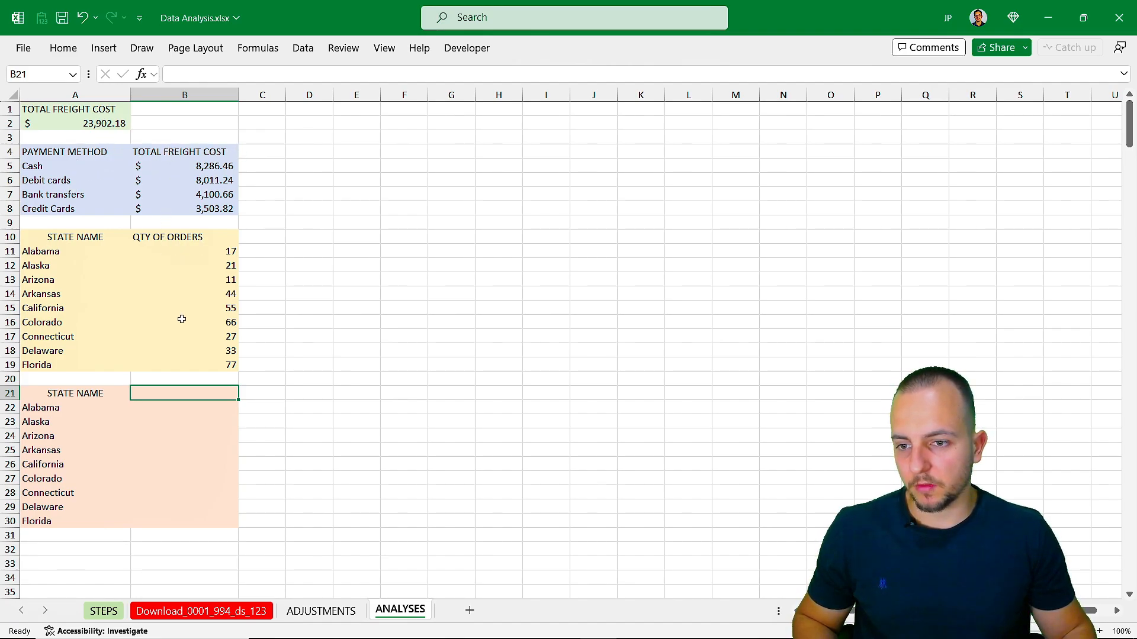
Examine the box quantity column E and STATE NAME column I on the ADJUSTMENTS sheet, and return to ANALYSES
left_click(321, 610)
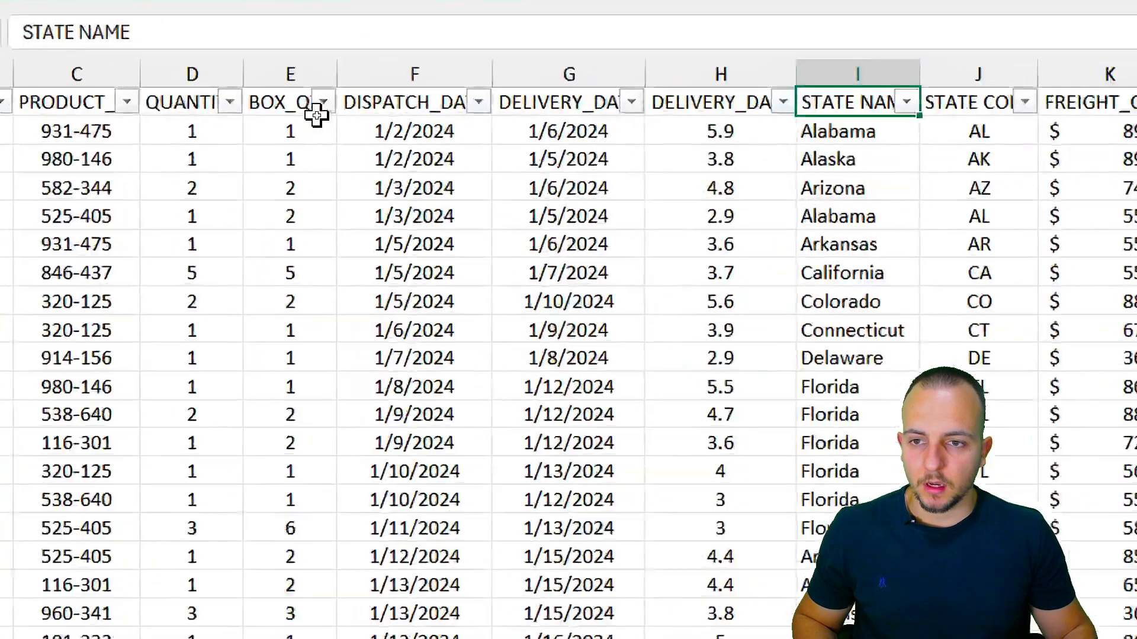
left_click(301, 95)
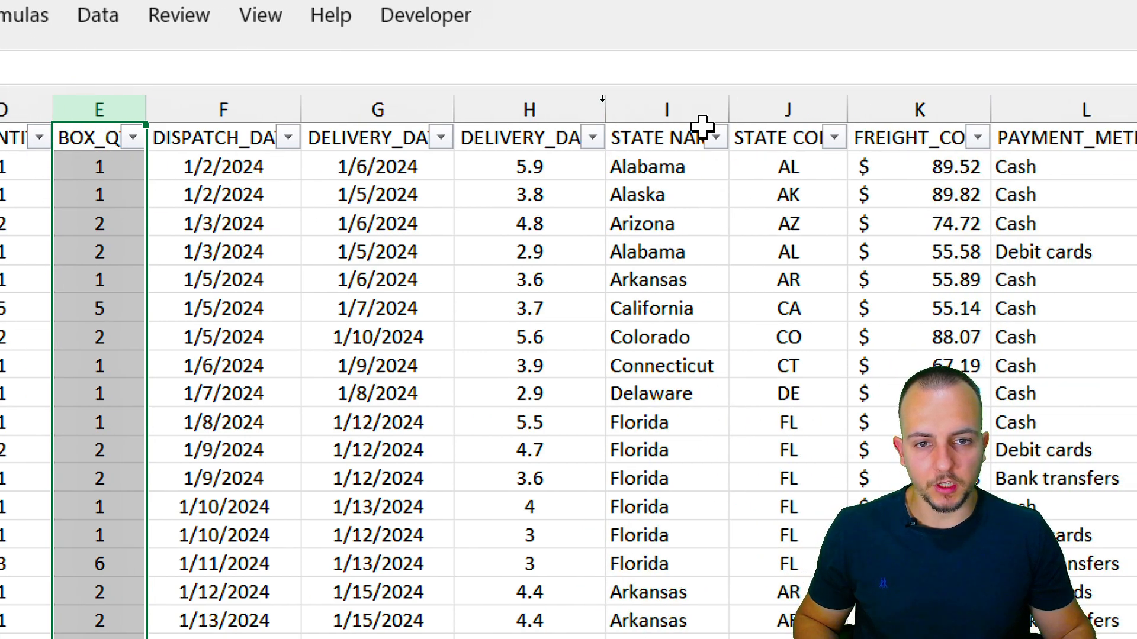
left_click(680, 107, "ctrl")
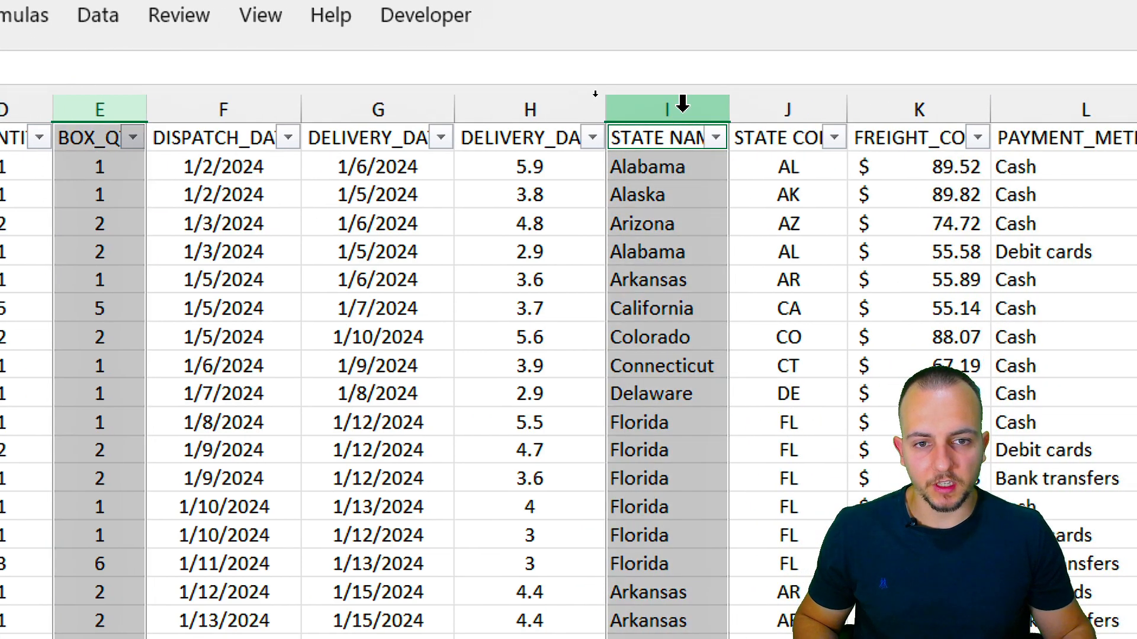
left_click(667, 140)
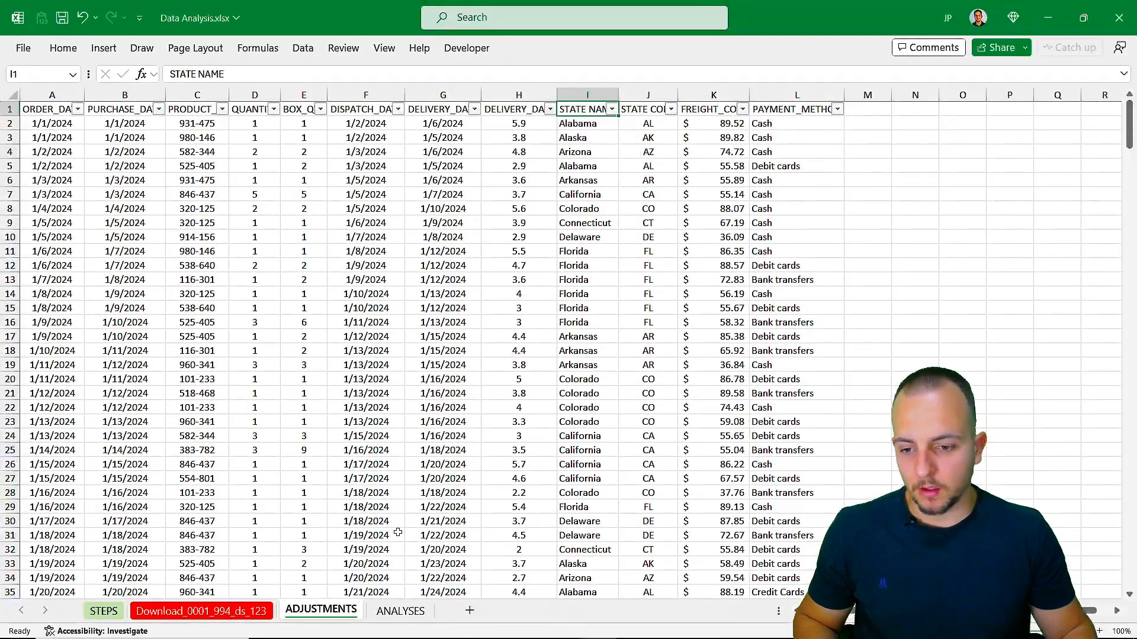
left_click(400, 611)
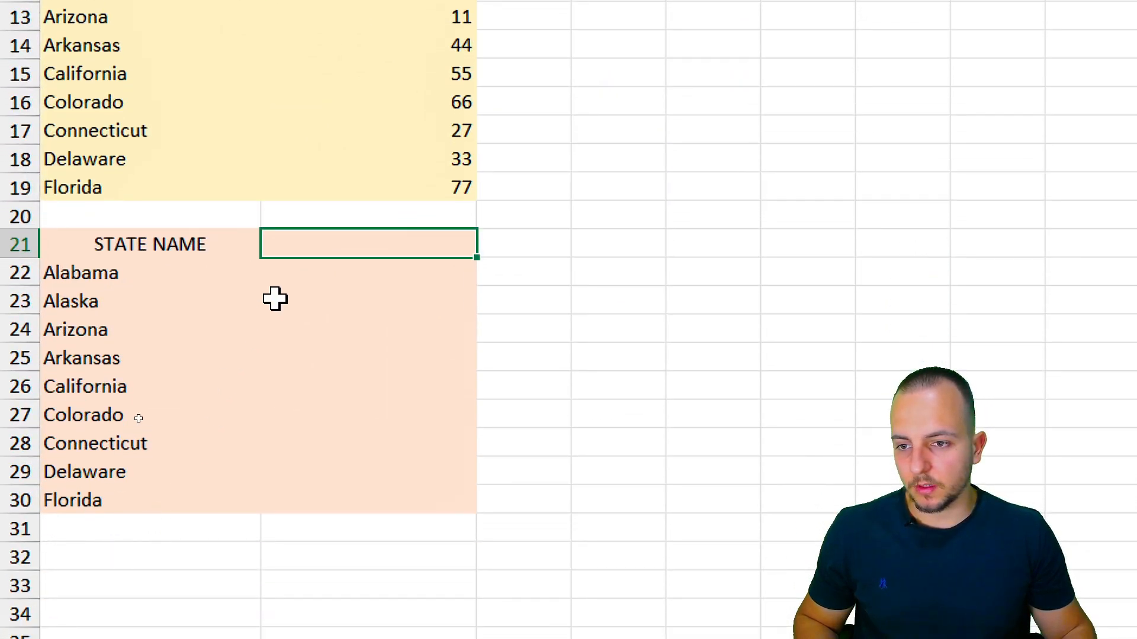
Examine the BOX_QTY, DELIVERY_DAYS and STATE NAME columns on the ADJUSTMENTS sheet, and return to ANALYSES
left_click(304, 262)
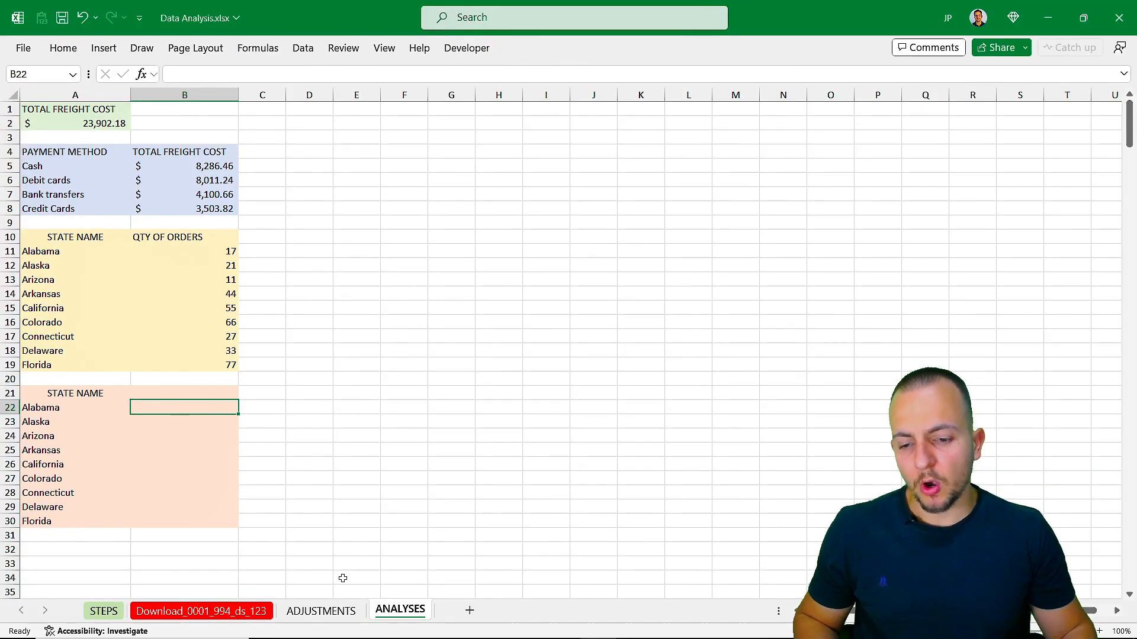
left_click(325, 611)
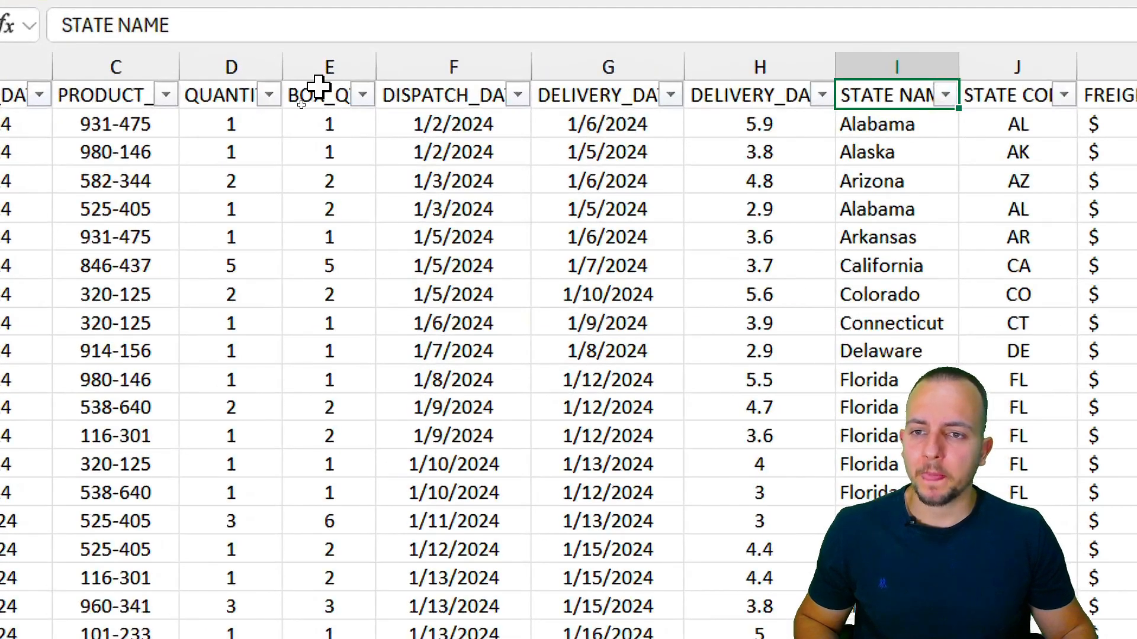
left_click(304, 95)
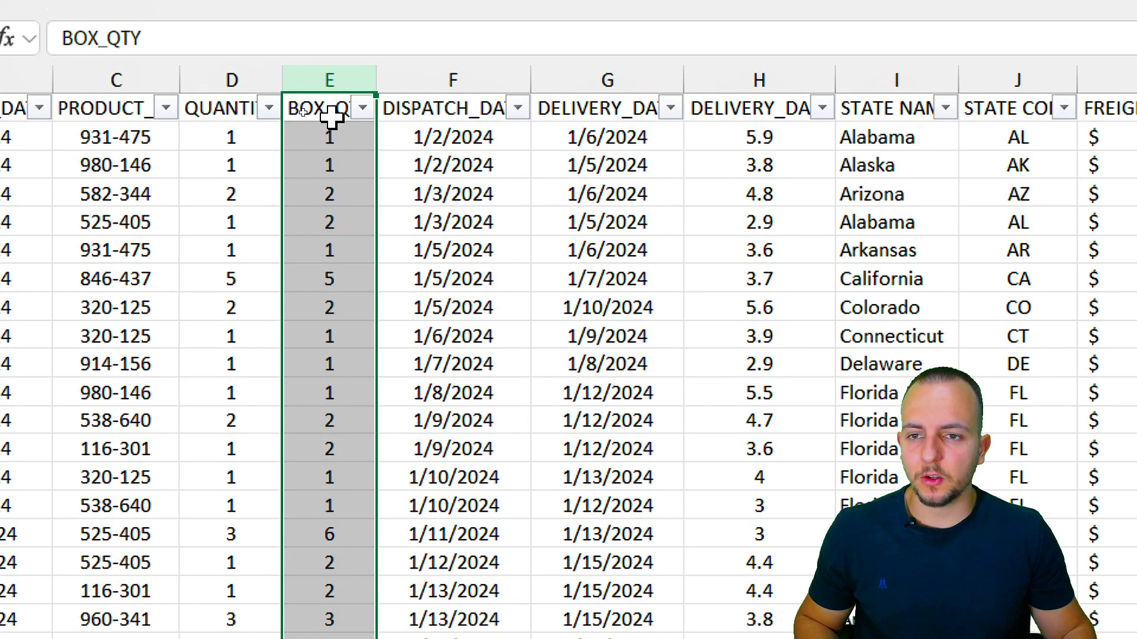
left_click(331, 115)
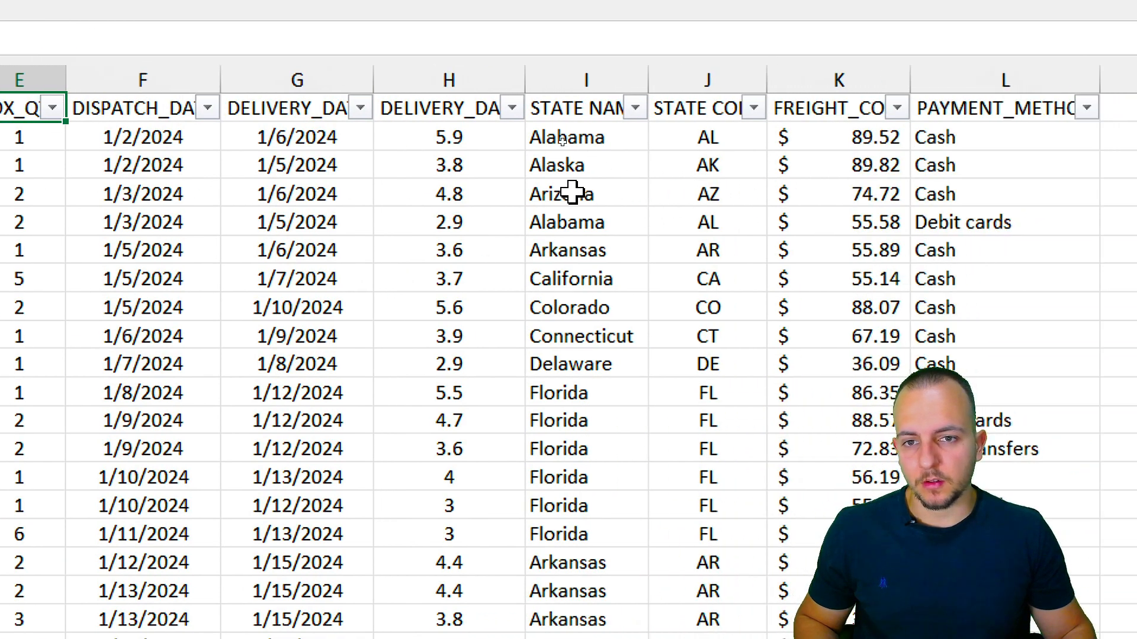
left_click(480, 84)
left_click(459, 136)
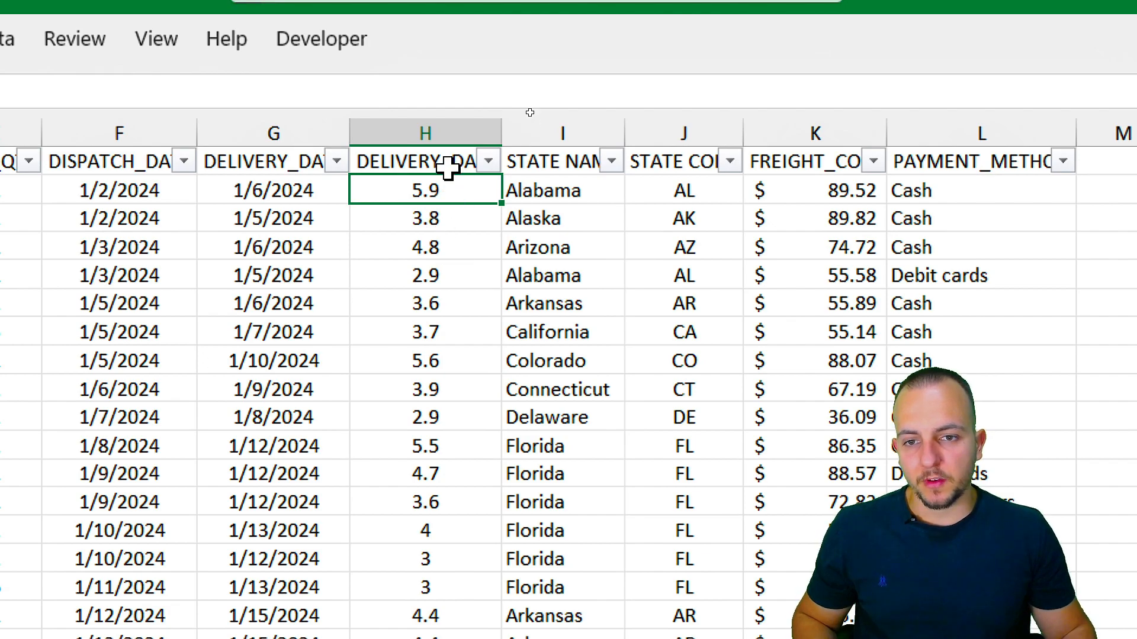
left_click_drag(449, 167, 425, 503)
left_click(462, 197)
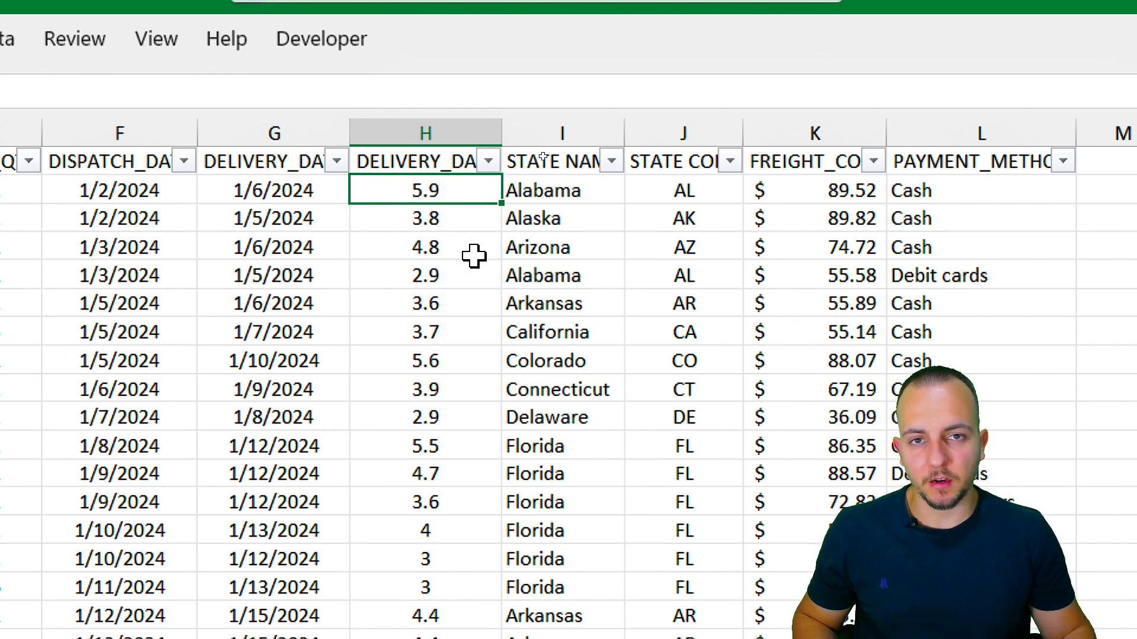
left_click(606, 197)
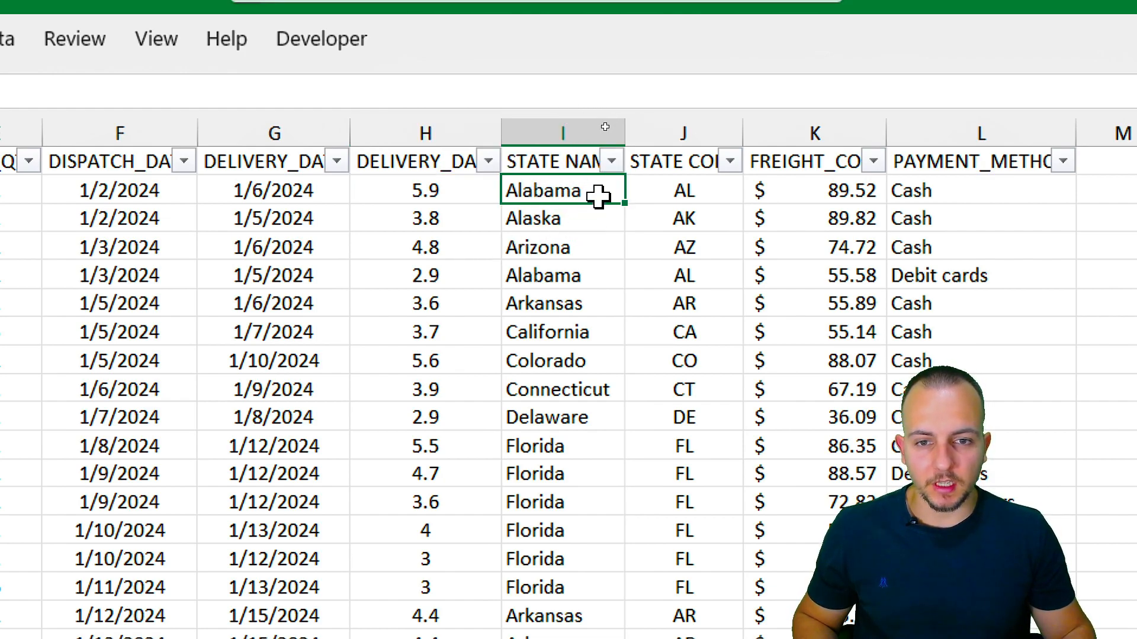
left_click(576, 217)
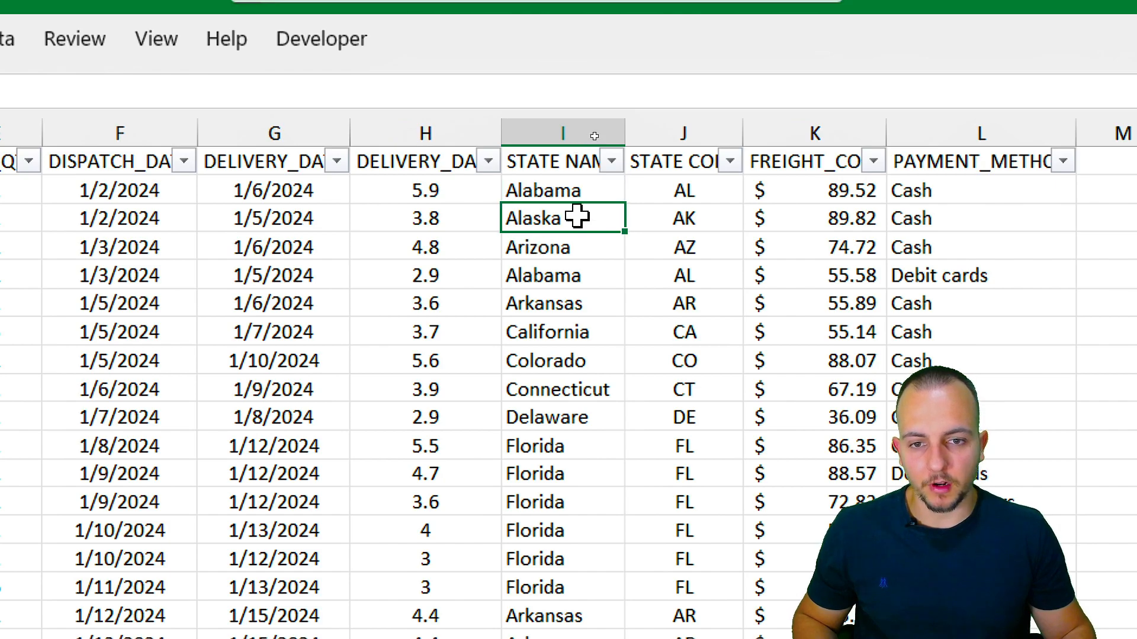
left_click(583, 248)
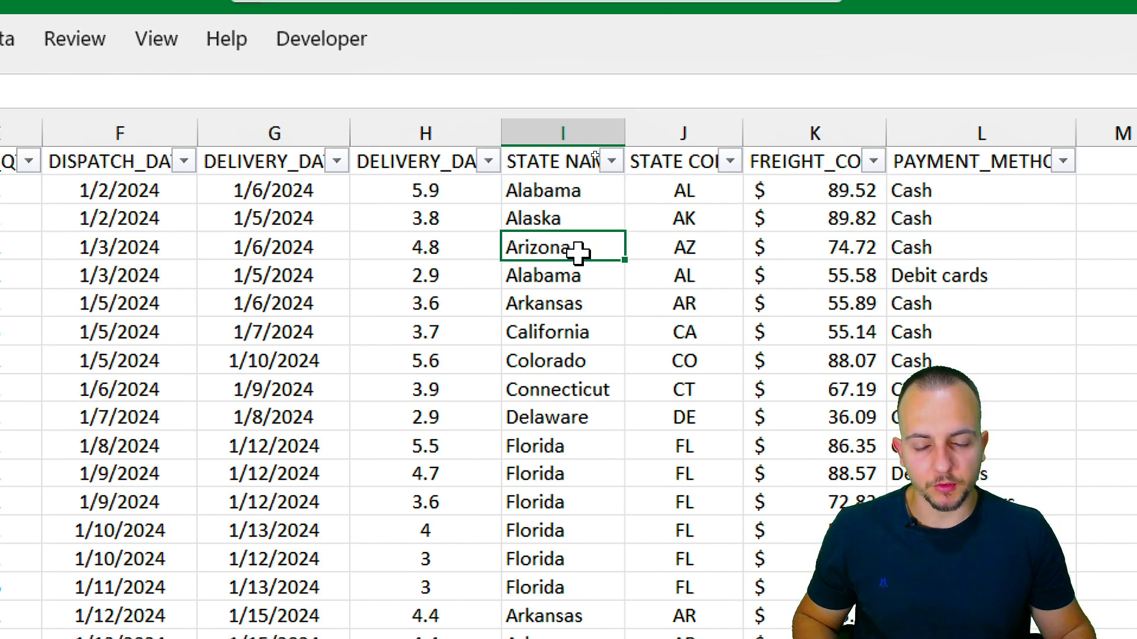
left_click_drag(461, 153, 456, 319)
left_click(445, 166)
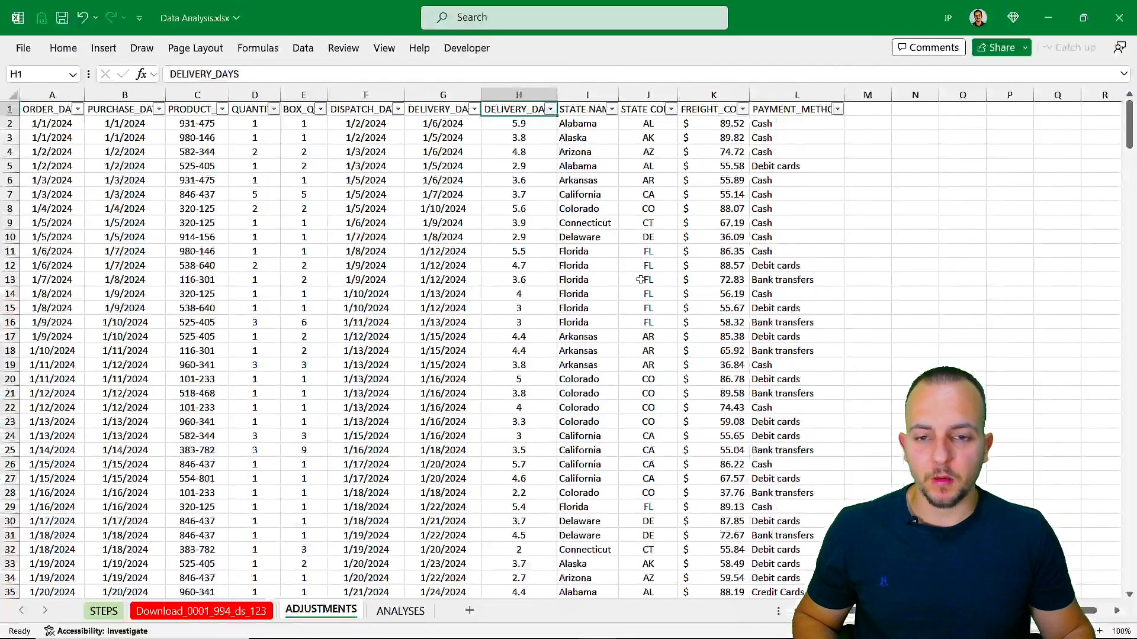
left_click(422, 612)
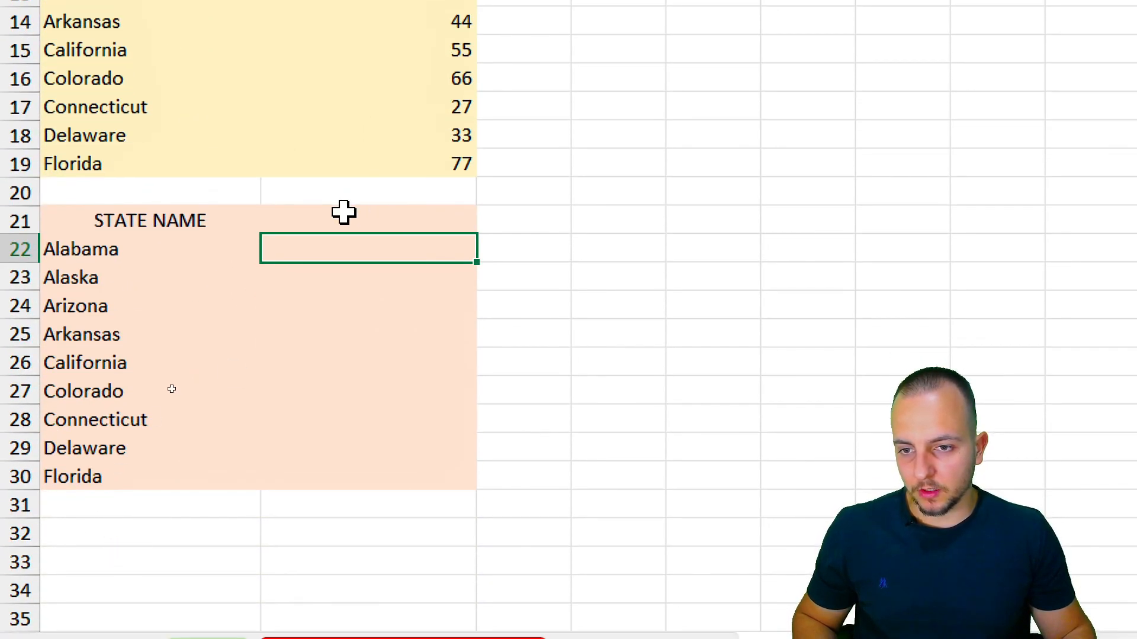
Enter the heading AVERAGE DELIVERY DAYS in B21 and widen column B to fit it
left_click(172, 390)
type("AVERAGE DELIVERY T")
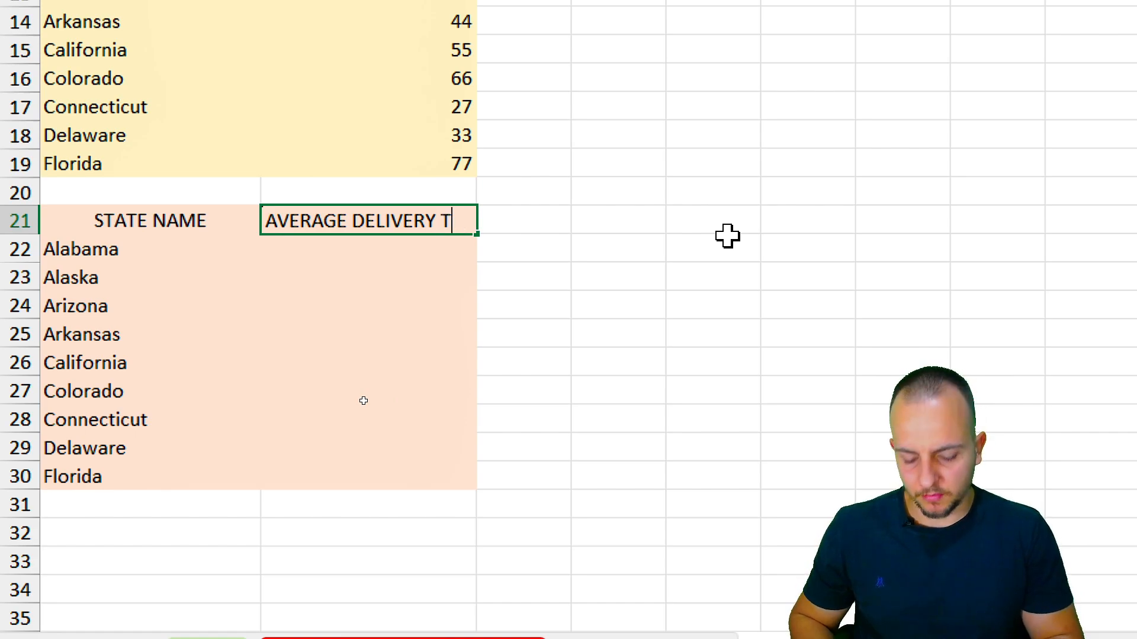
type("IME")
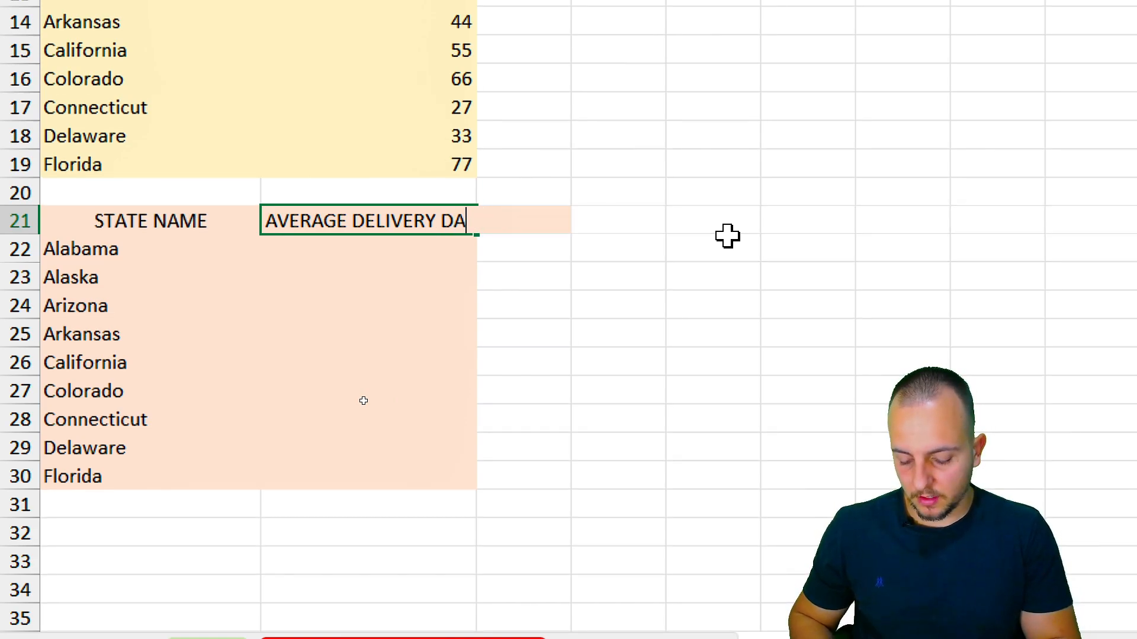
key("Down")
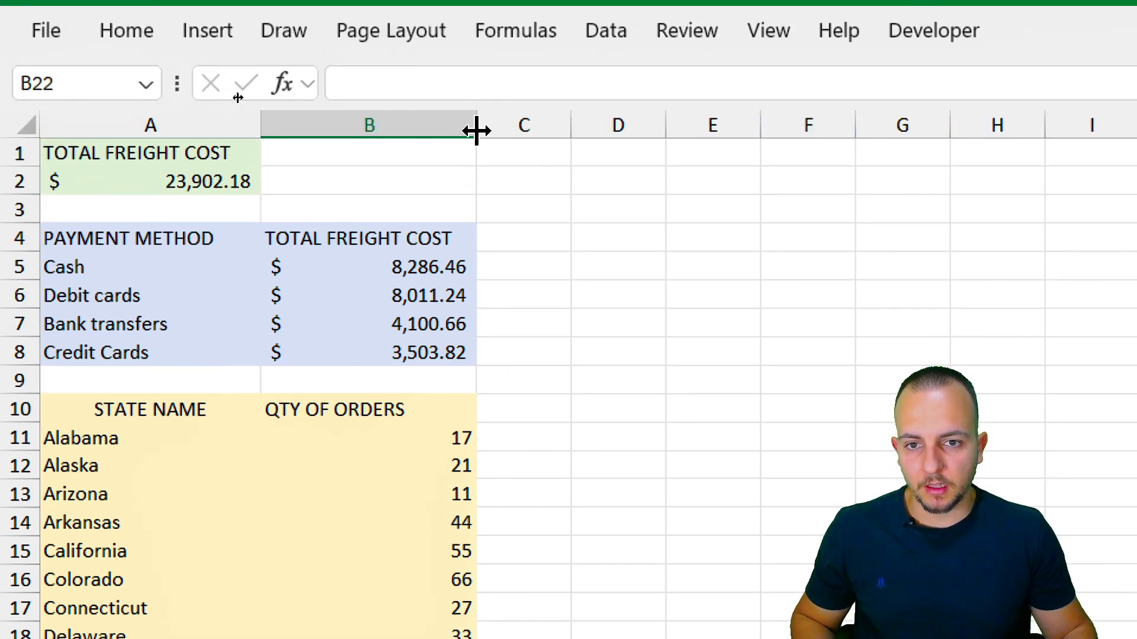
left_click_drag(477, 130, 512, 131)
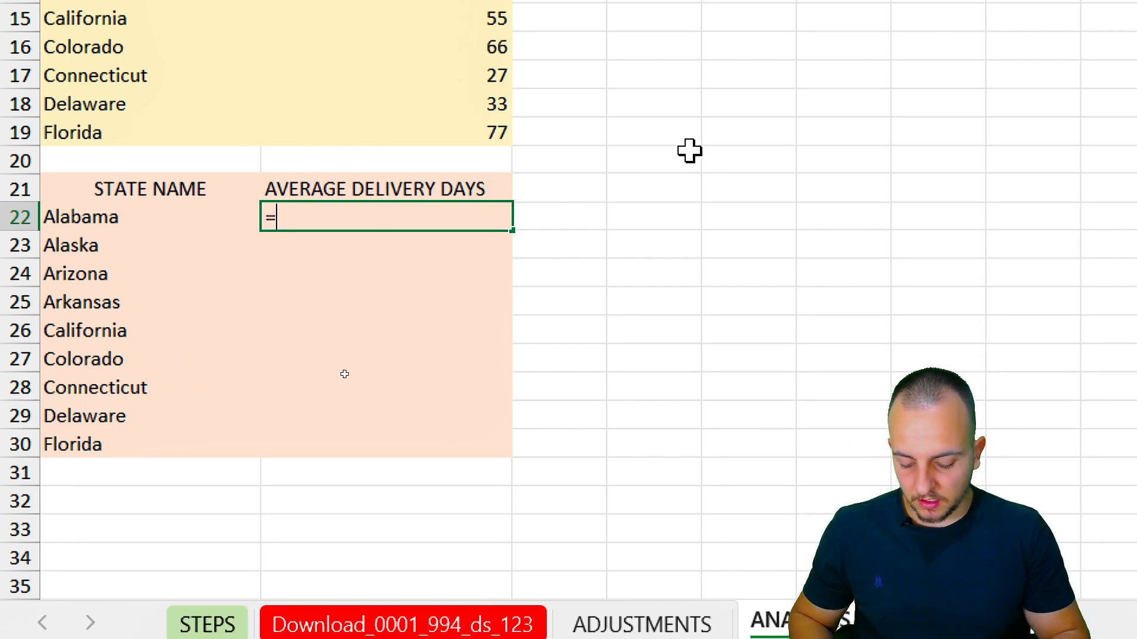
Begin an AVERAGEIF formula in B22 with the STATE NAME column ADJUSTMENTS!I:I as its range
type("=AVERA")
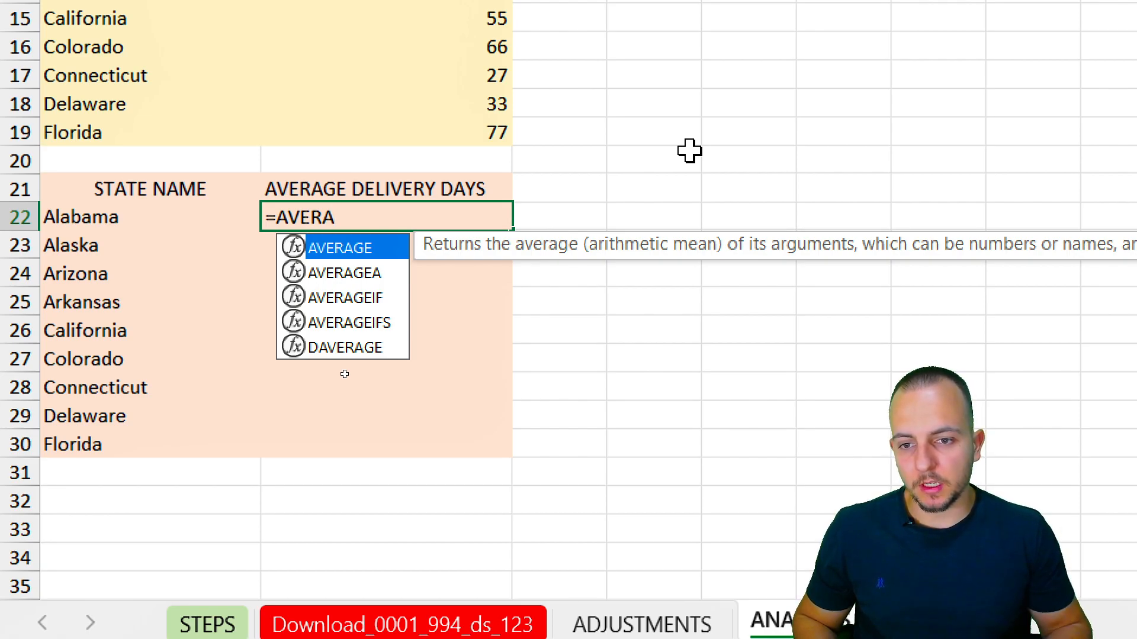
key("Down")
key("Down")
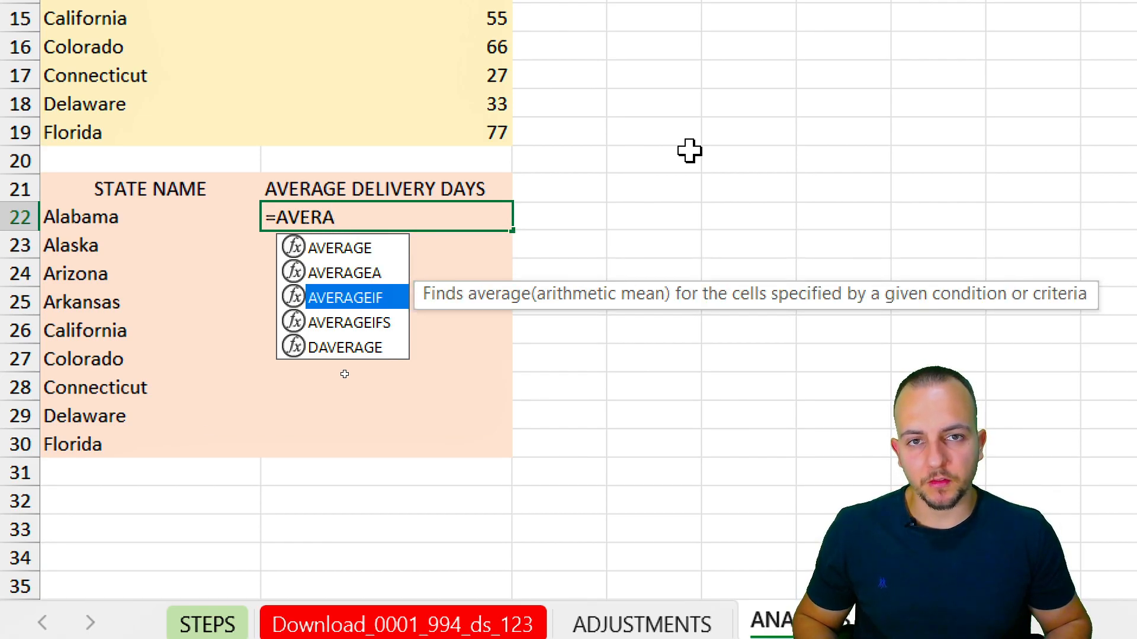
double_click(365, 297)
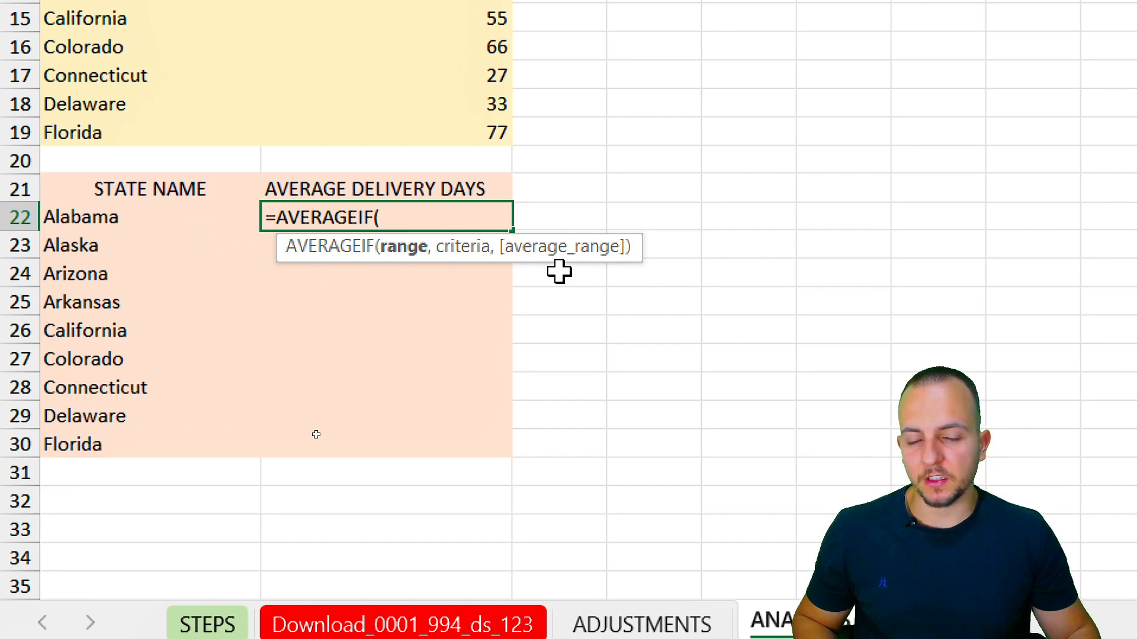
left_click(650, 584)
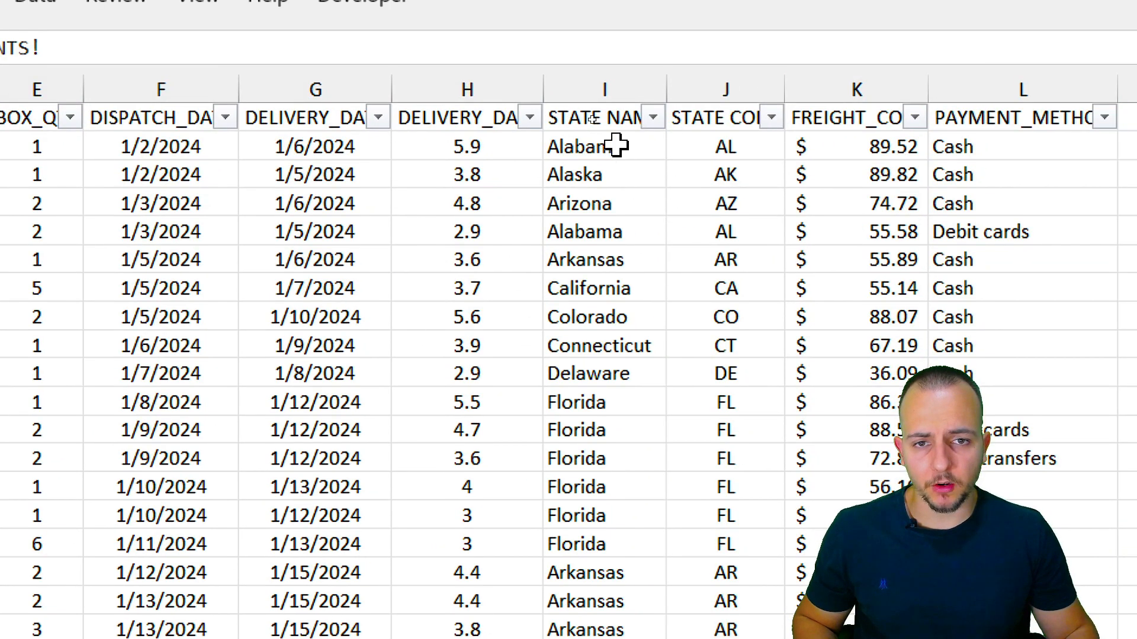
left_click(630, 88)
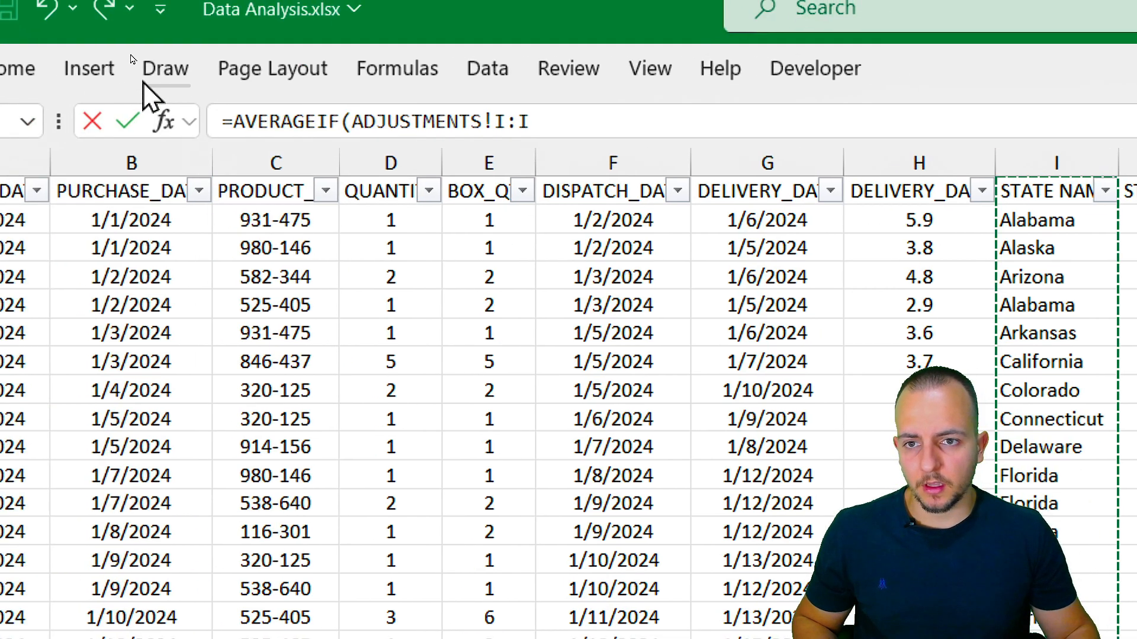
left_click(536, 118)
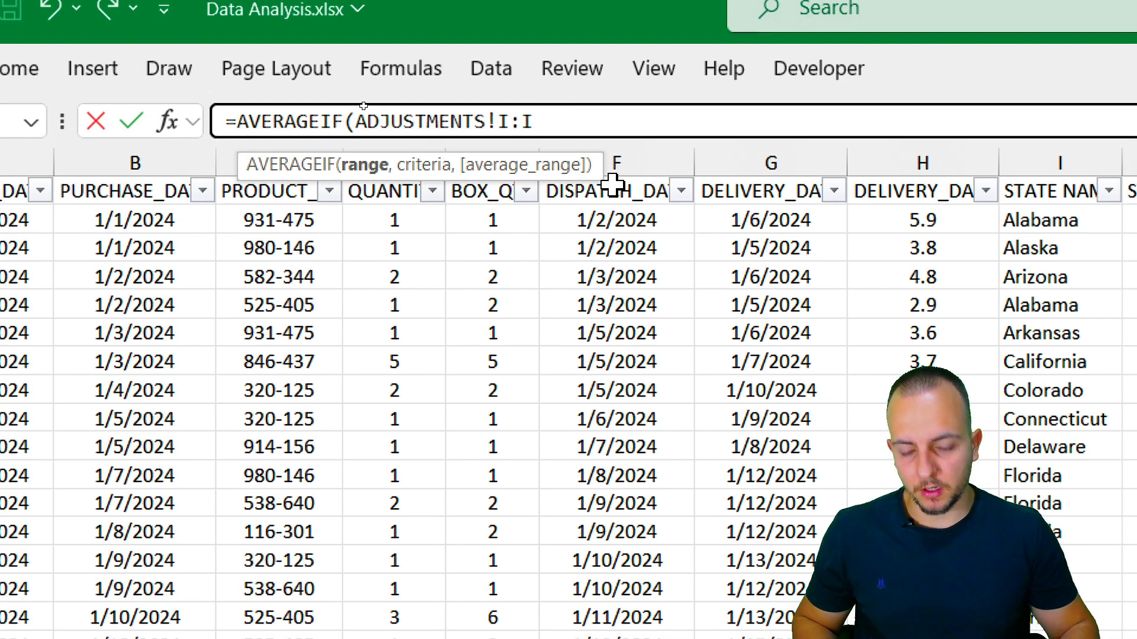
type(",")
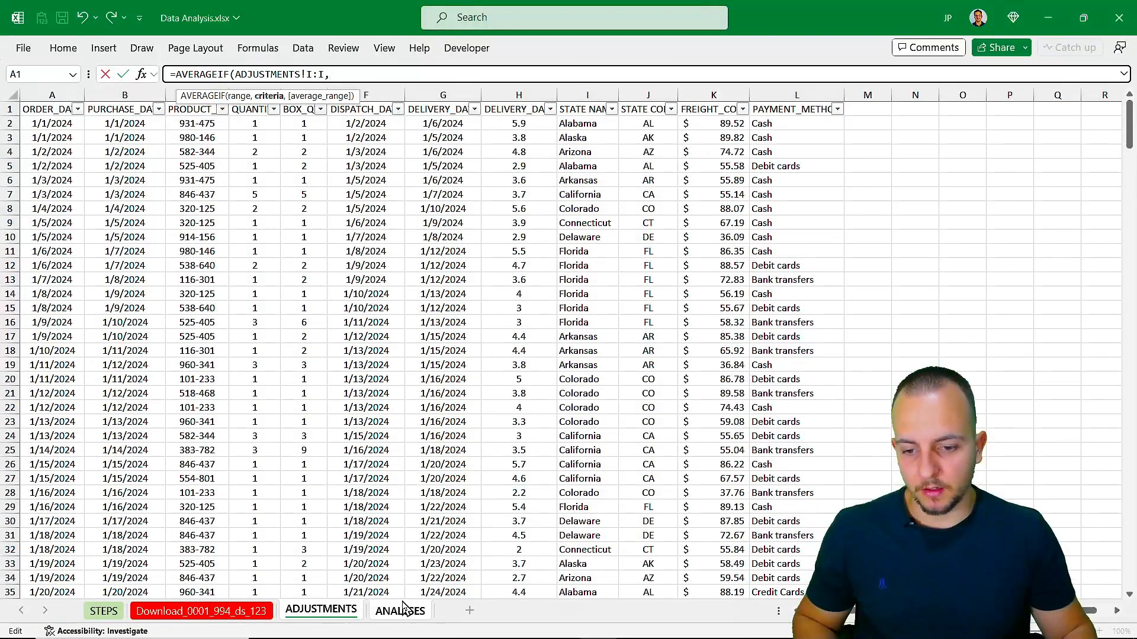
Complete the B22 formula with A22 as the criteria and the delivery days column ADJUSTMENTS!H:H as the average range
left_click(401, 610)
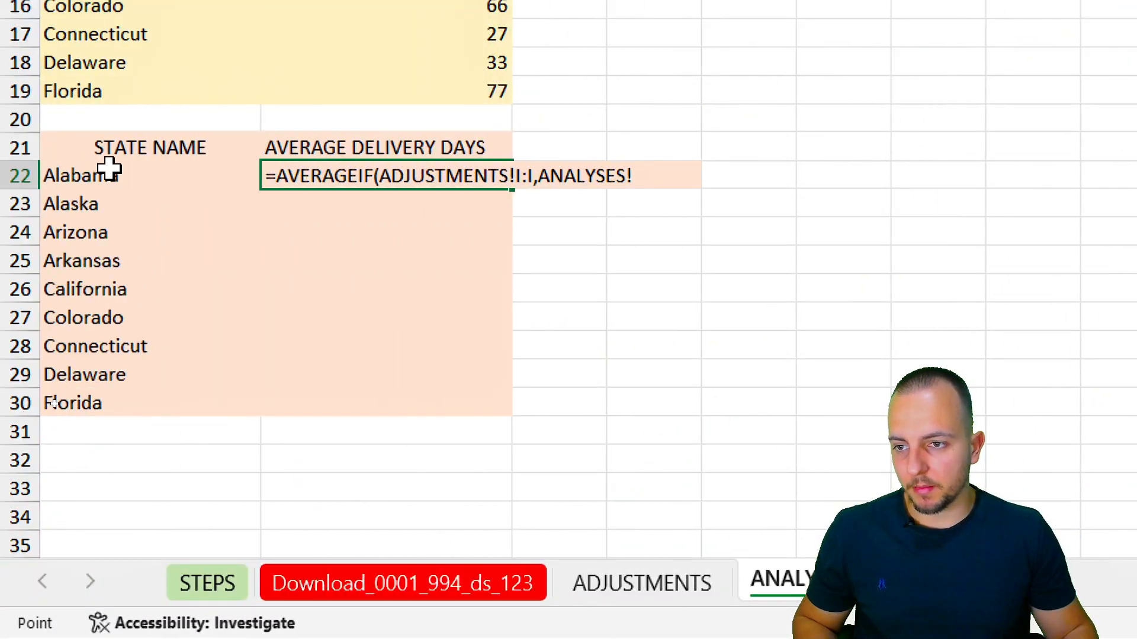
left_click(110, 171)
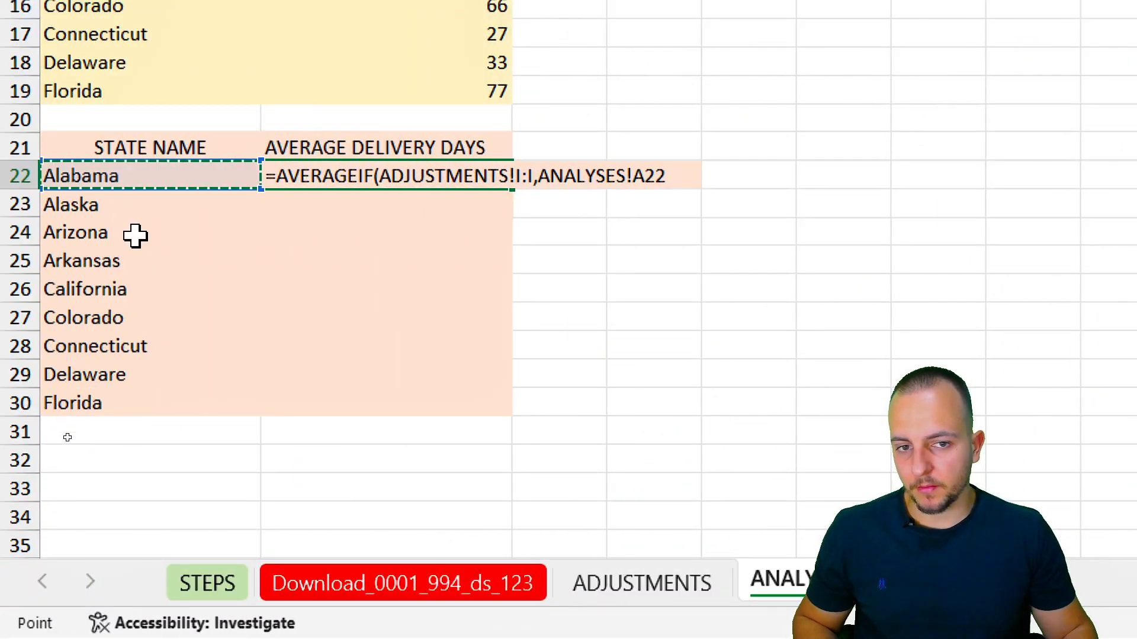
type(",")
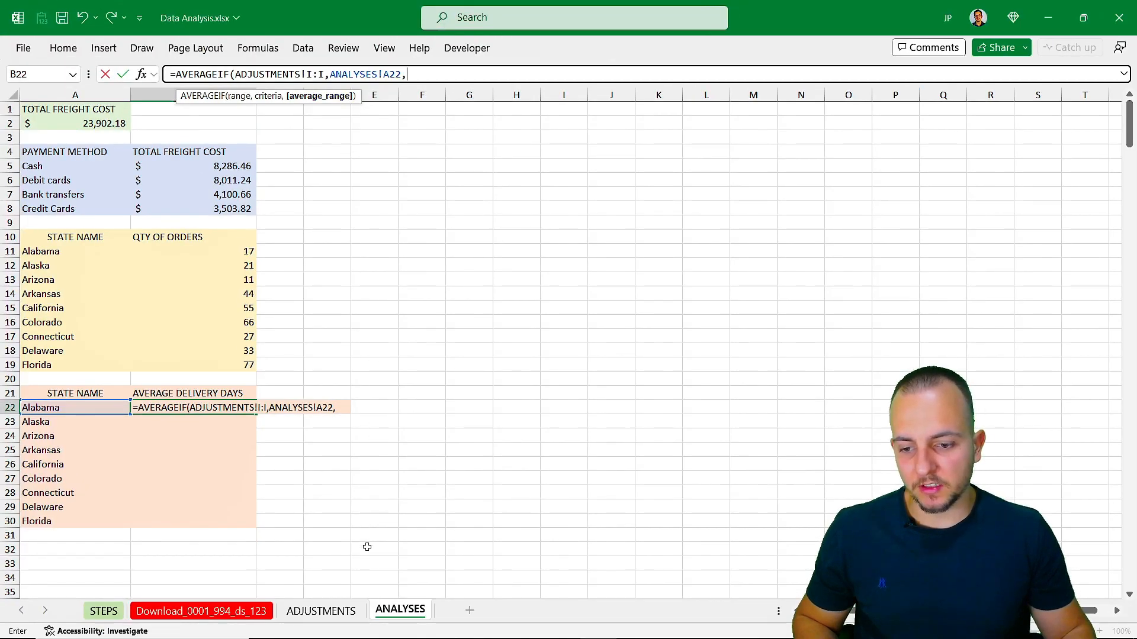
left_click(321, 610)
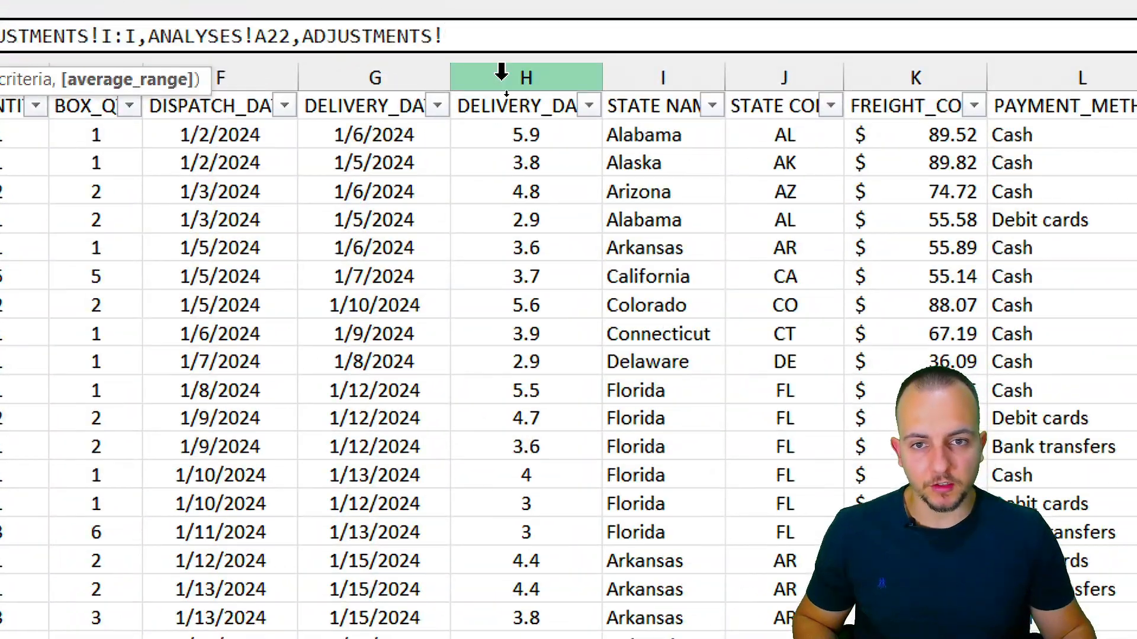
left_click(521, 94)
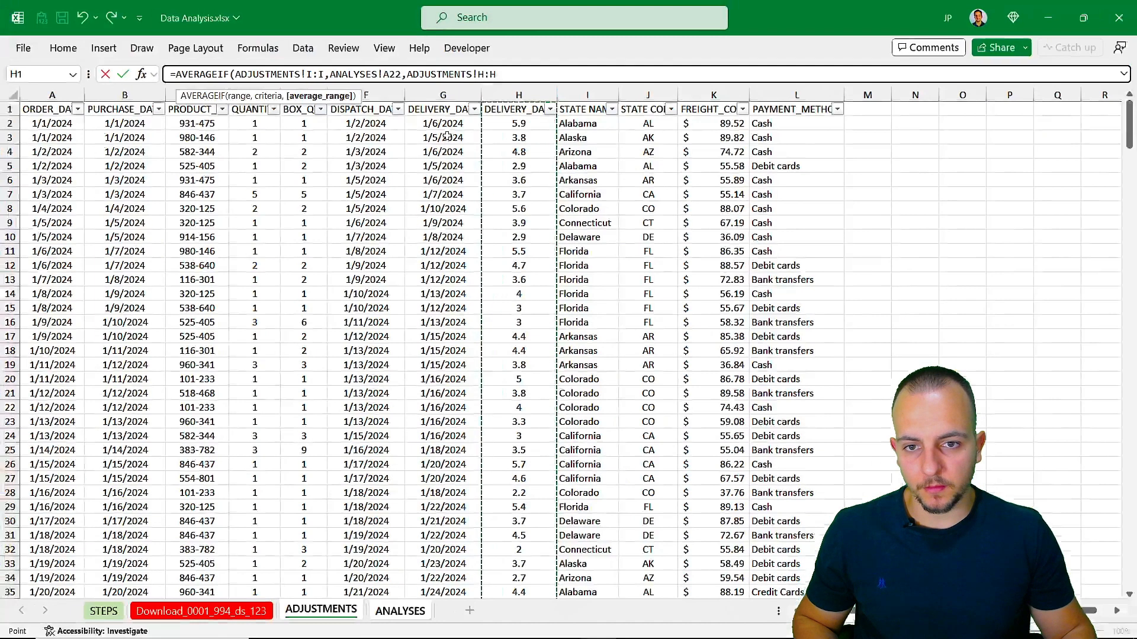
key("Return")
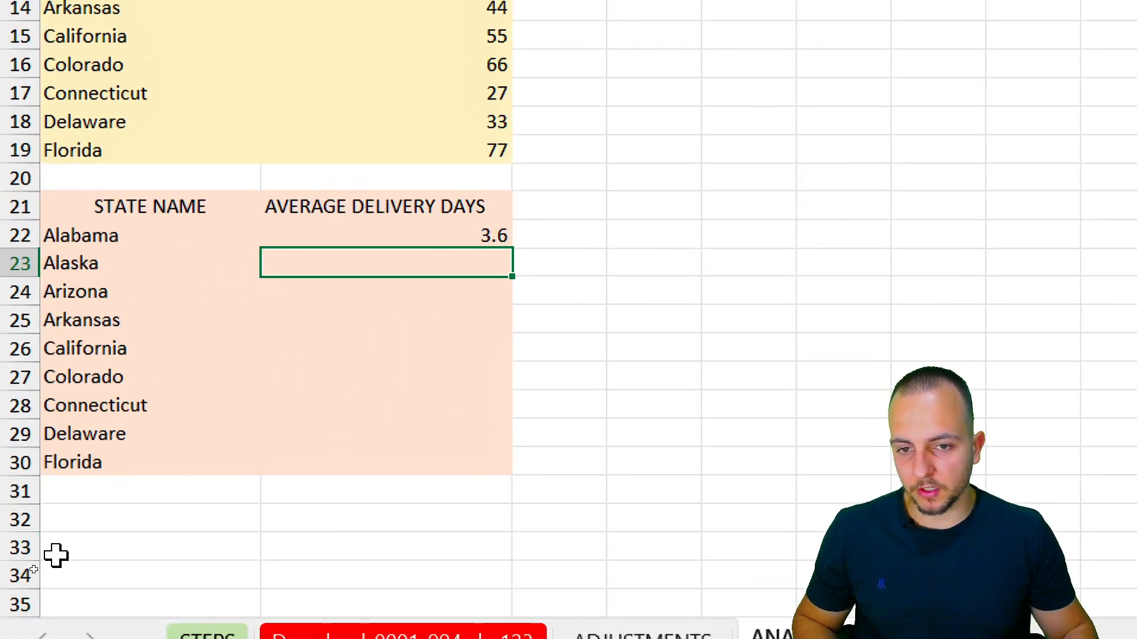
Fill the average delivery days formula from B22 down to B30 for the remaining states
left_click(150, 228)
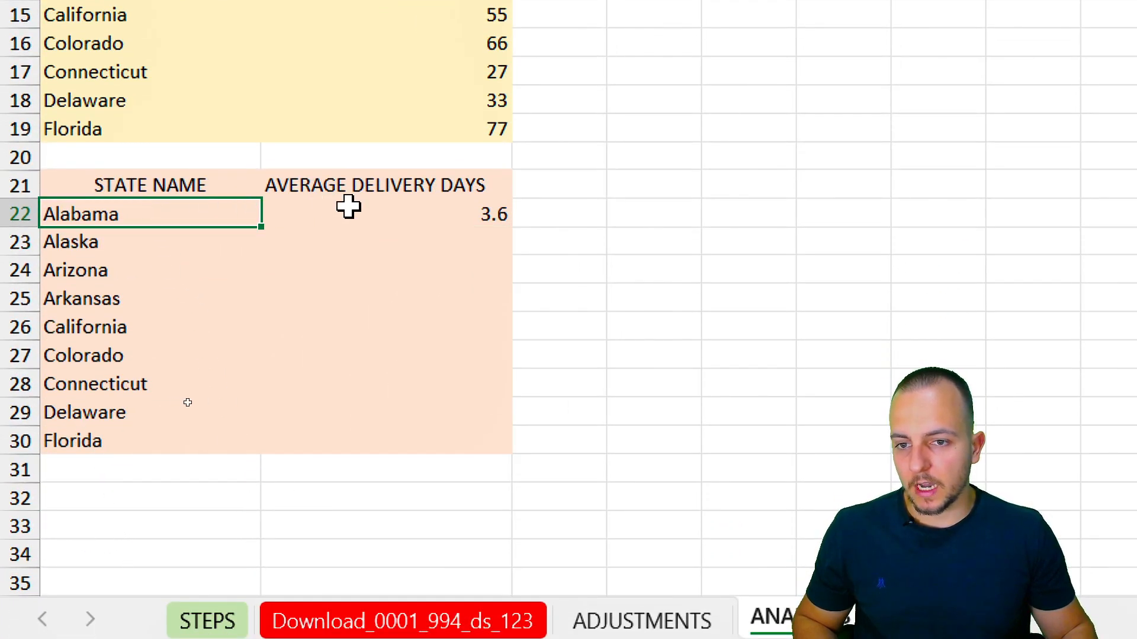
left_click(406, 212)
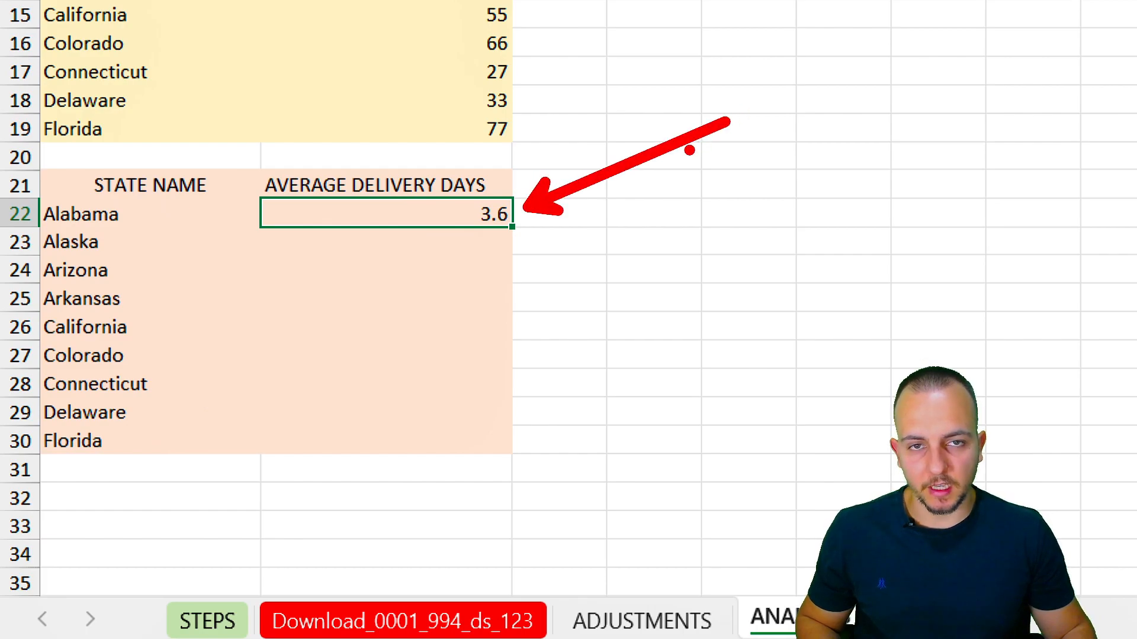
left_click_drag(512, 227, 480, 455)
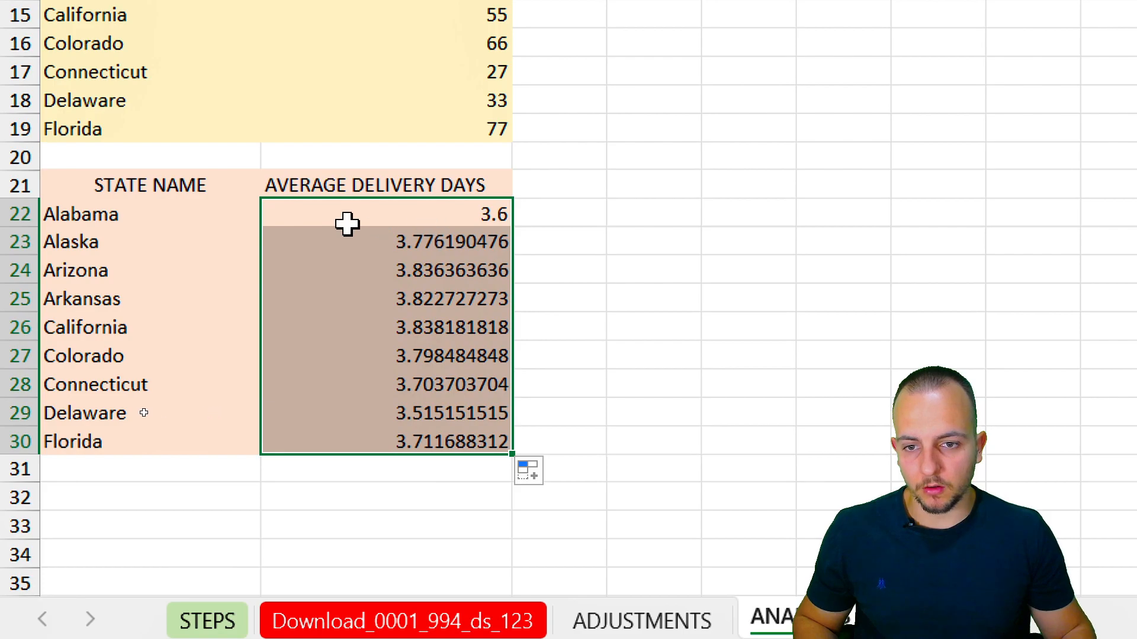
left_click(160, 211)
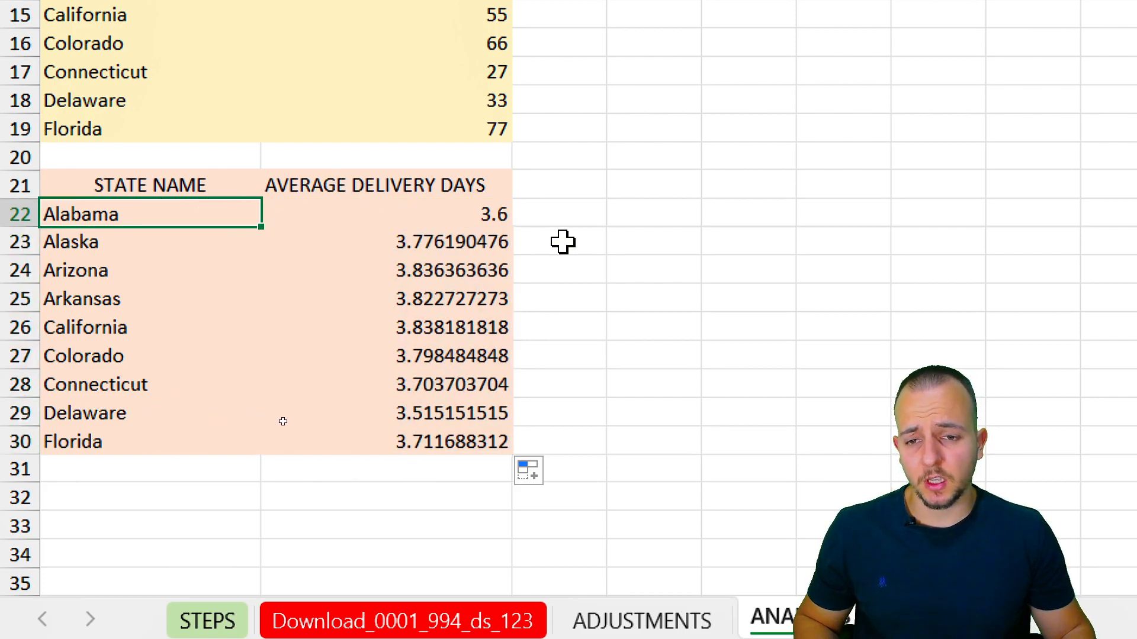
mouse_move(524, 241)
left_mouse_down()
mouse_move(586, 220)
mouse_move(620, 176)
left_mouse_up()
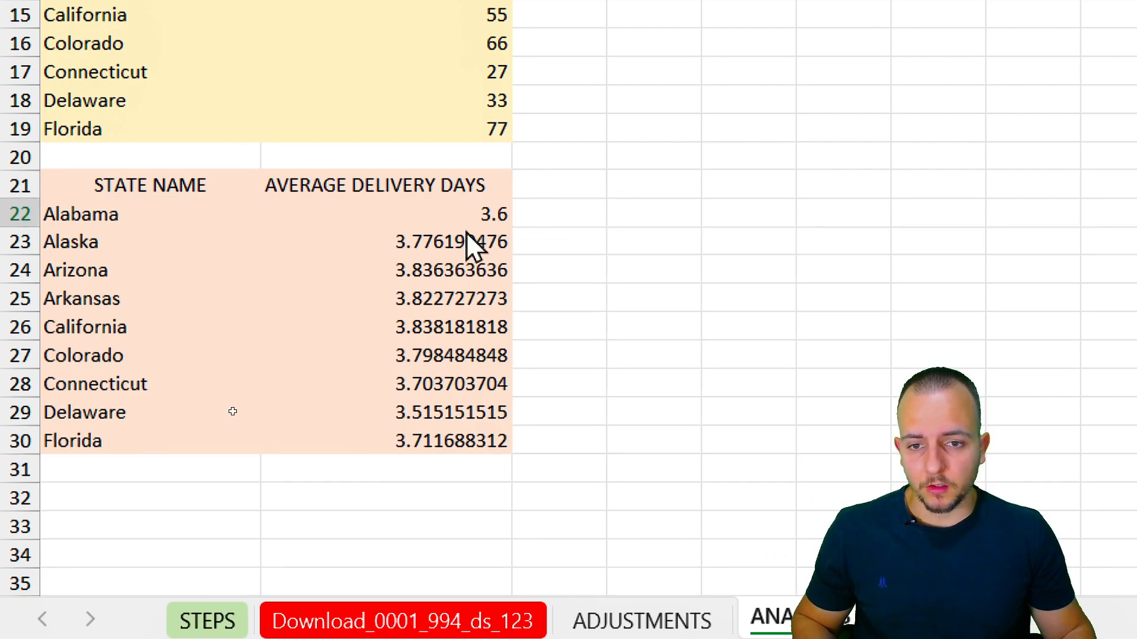
Apply the Number format to the average delivery days in B22:B30
left_click_drag(451, 236, 452, 276)
left_click_drag(461, 211, 461, 441)
scroll(366, 256, "up", 4)
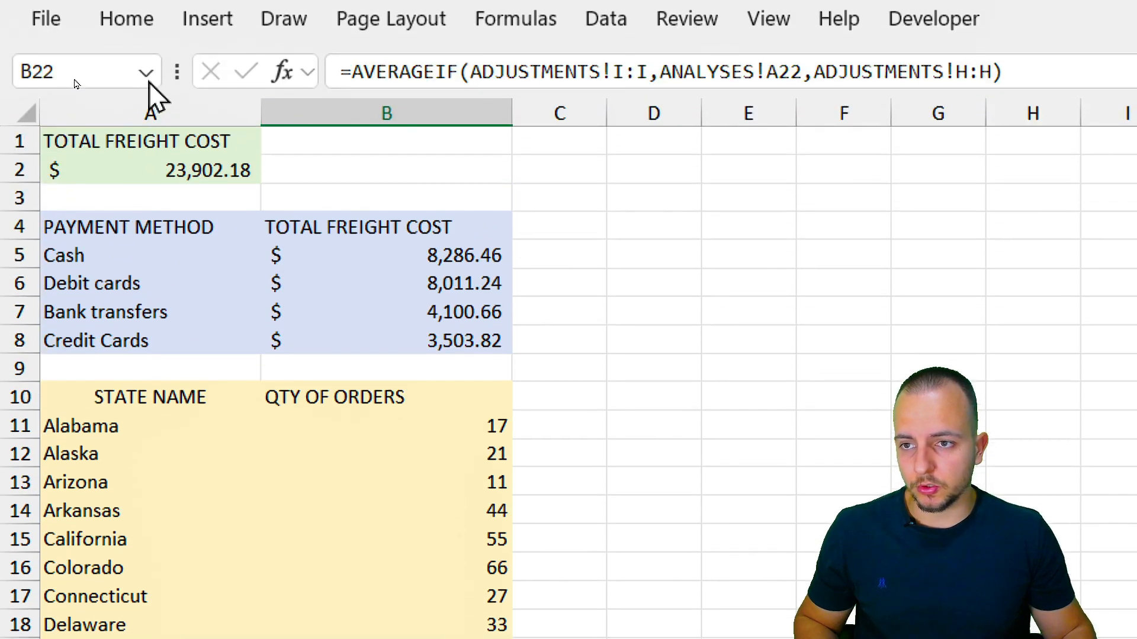
left_click(140, 83)
left_click(783, 181)
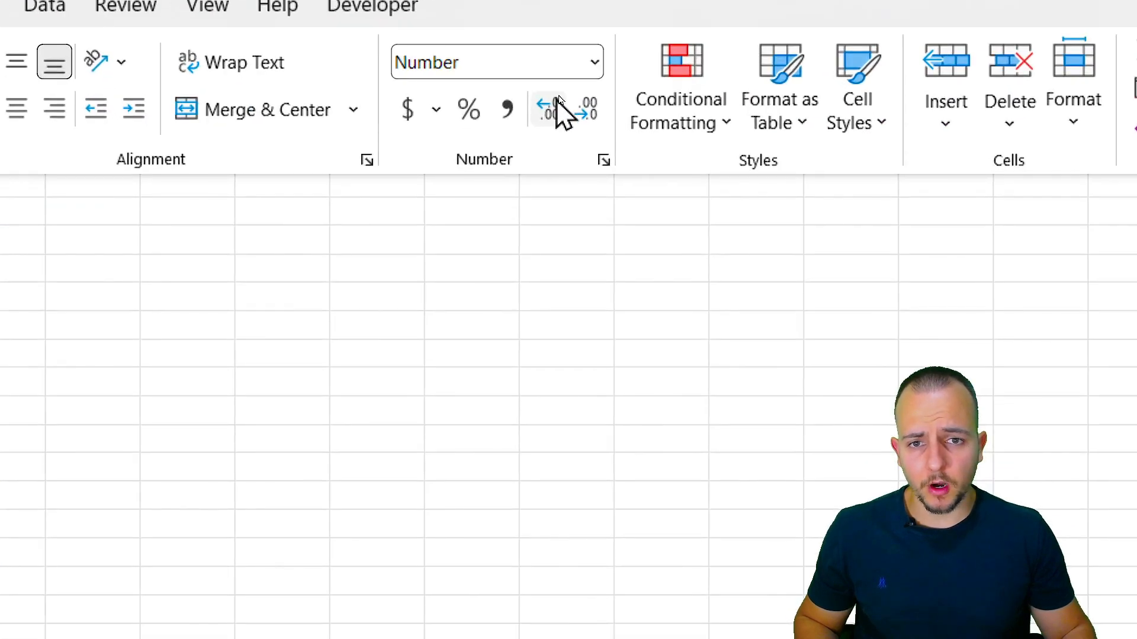
Show the average delivery days in B22:B30 with two decimal places and save the workbook
left_click(554, 113)
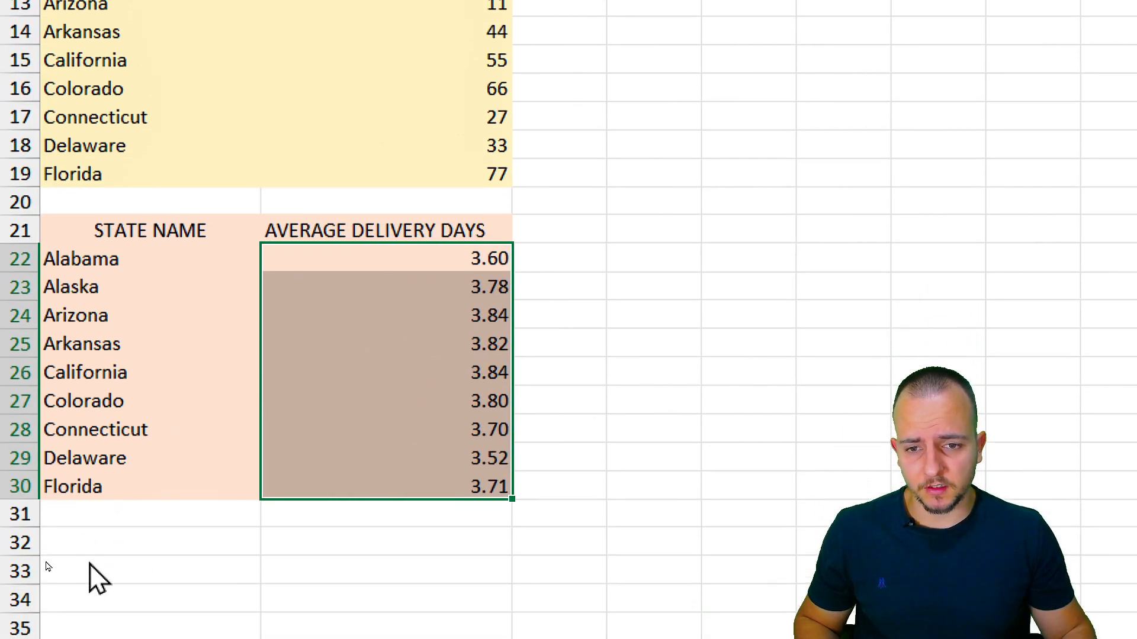
left_click(215, 213)
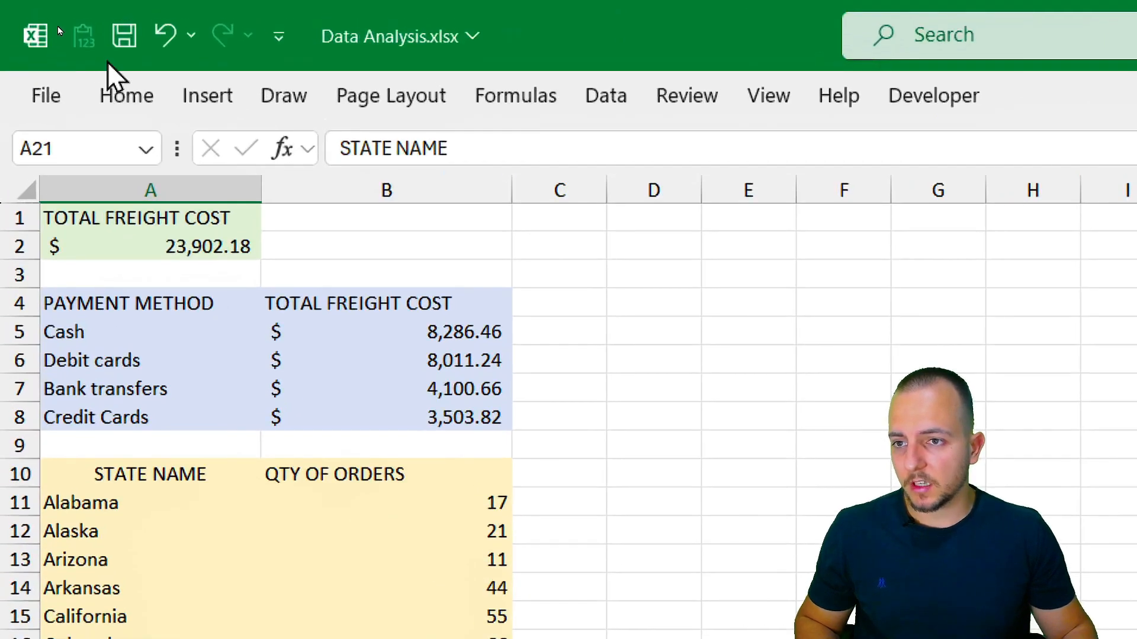
left_click(63, 23)
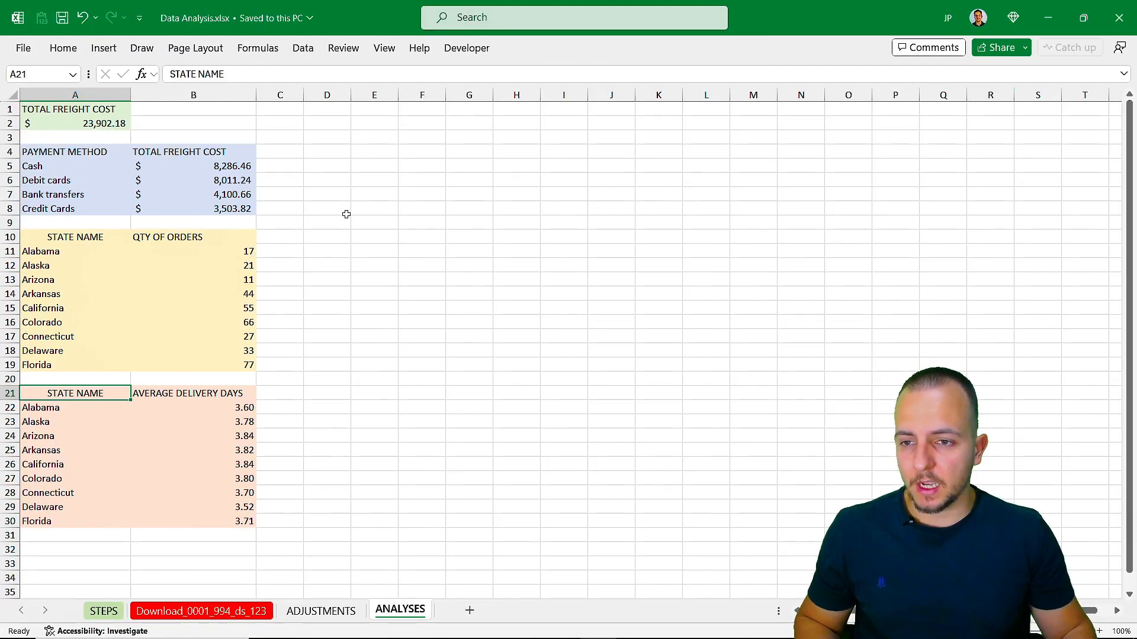
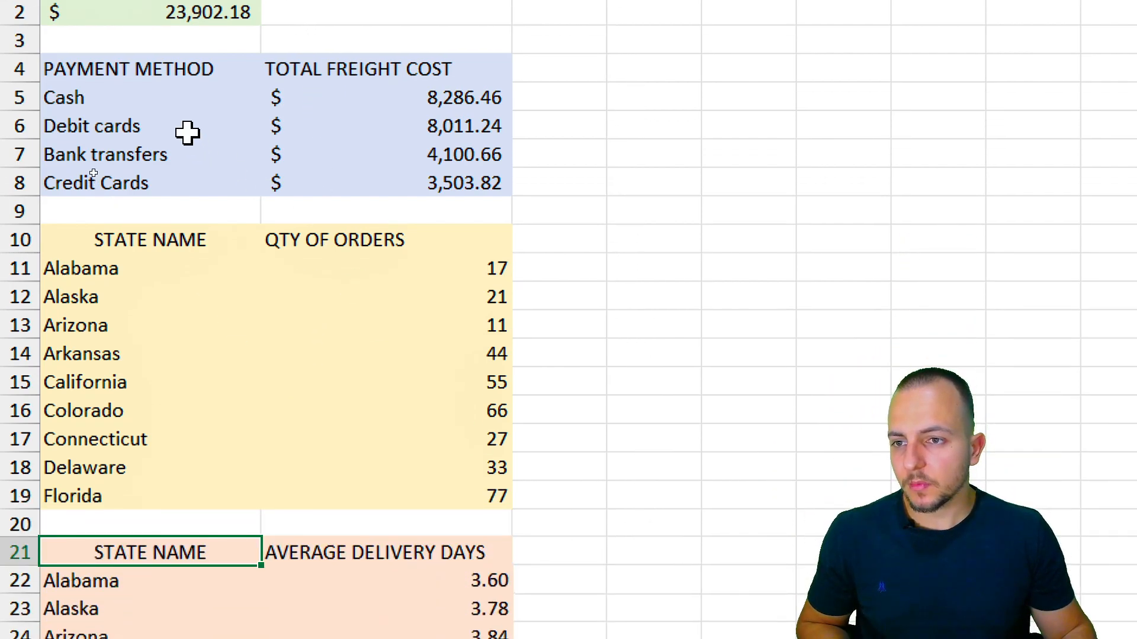
Examine the freight cost of each payment method in A4:B8, from cash to credit cards
left_click_drag(171, 215, 178, 327)
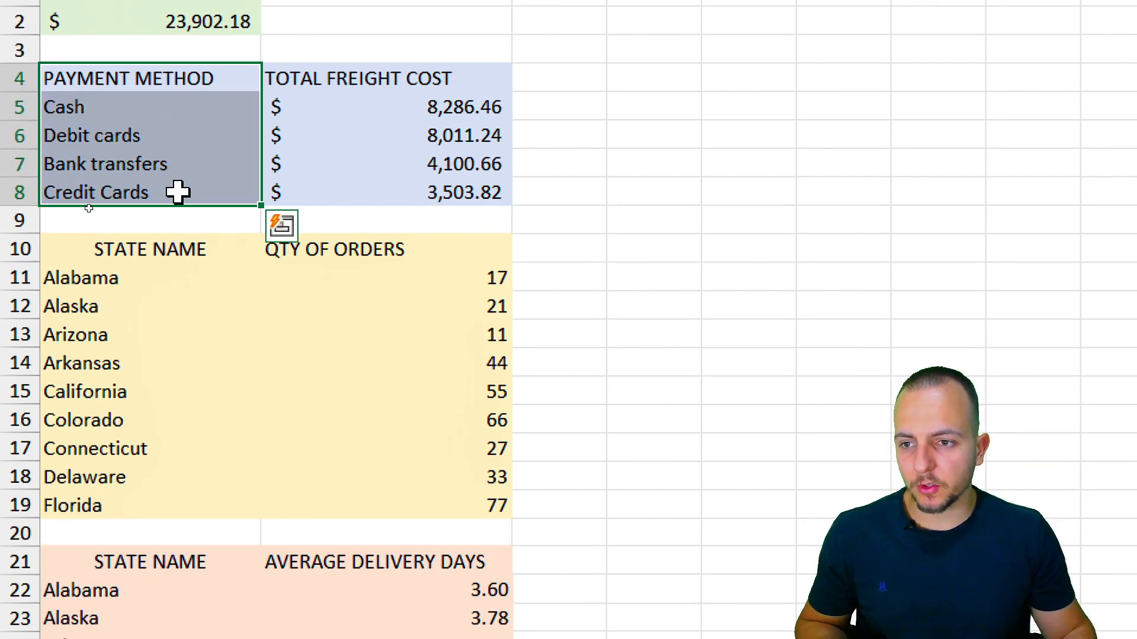
left_click_drag(477, 76, 394, 186)
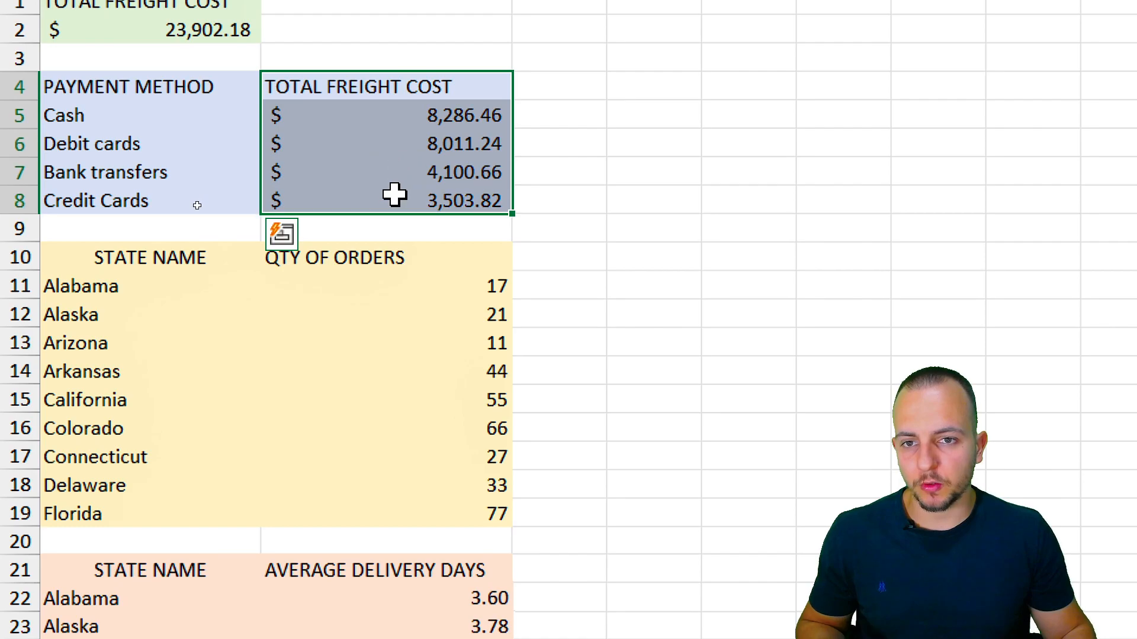
left_click(210, 110)
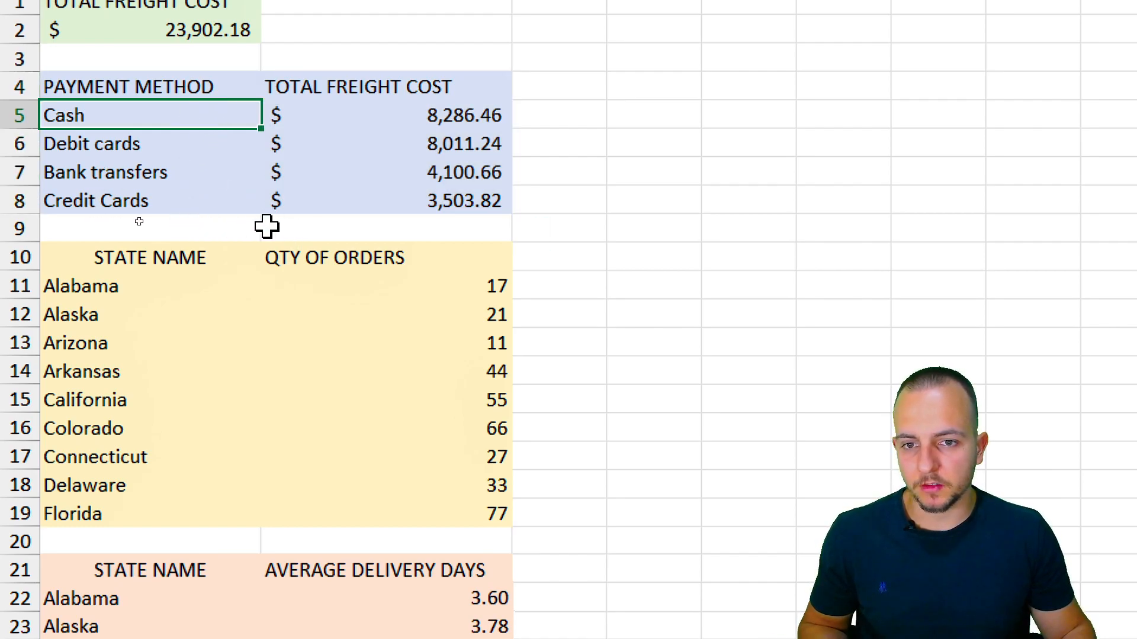
left_click_drag(183, 208, 415, 207)
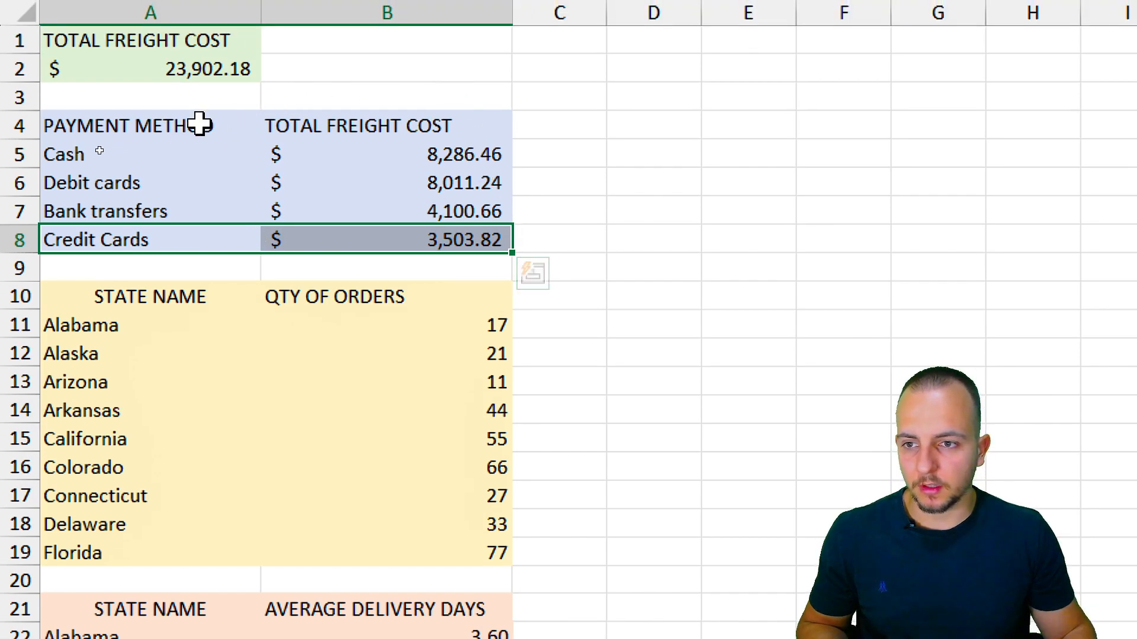
left_click(199, 123)
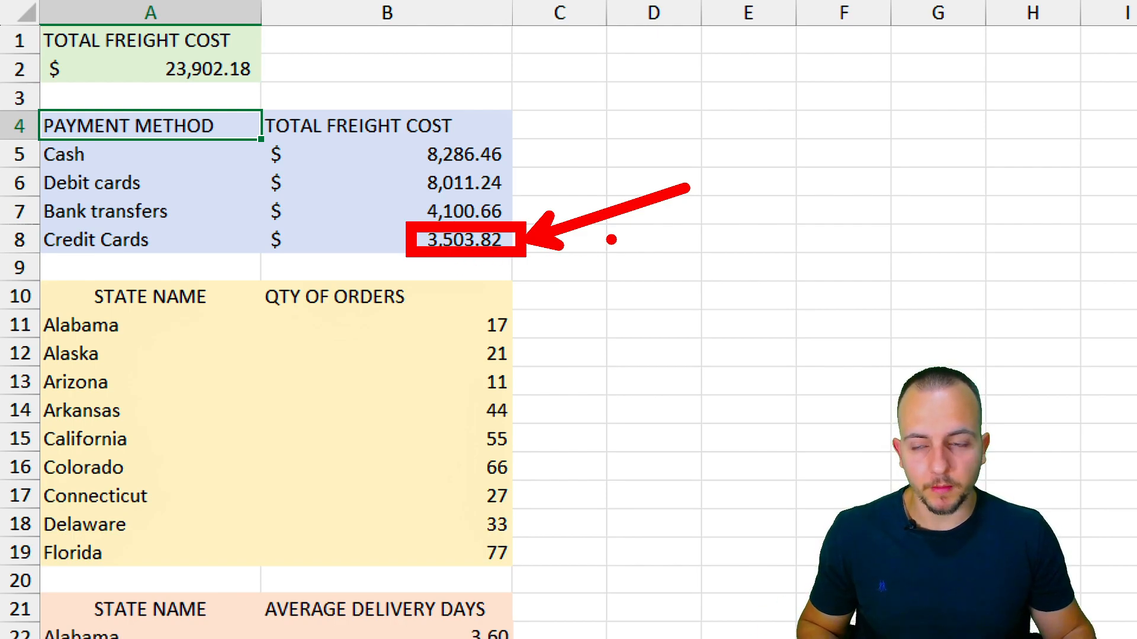
key("Escape")
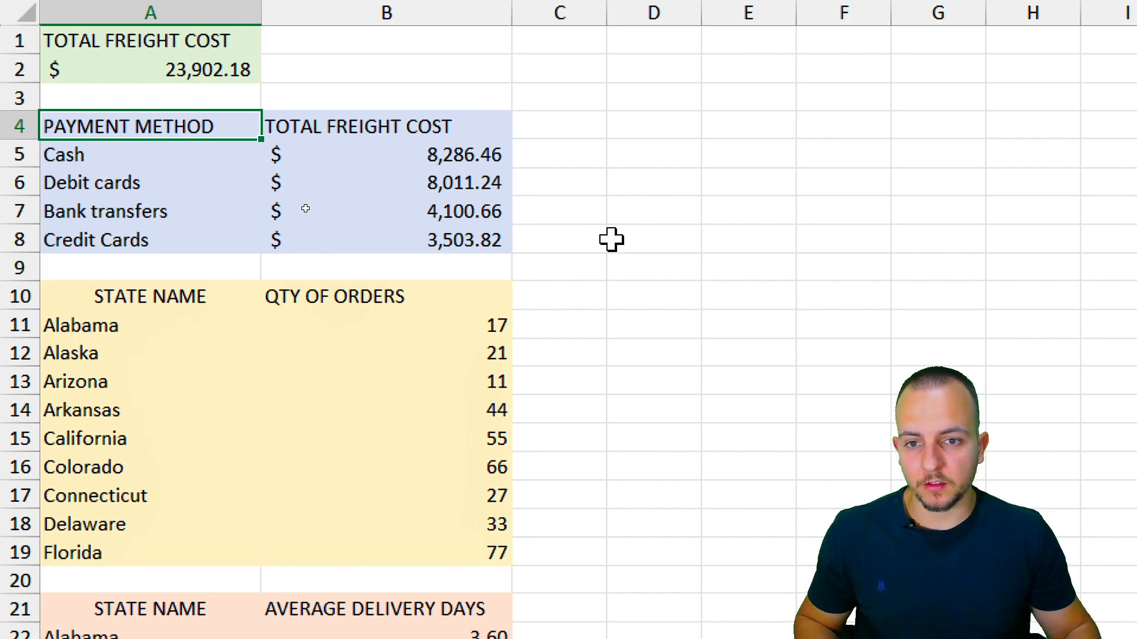
key("Escape")
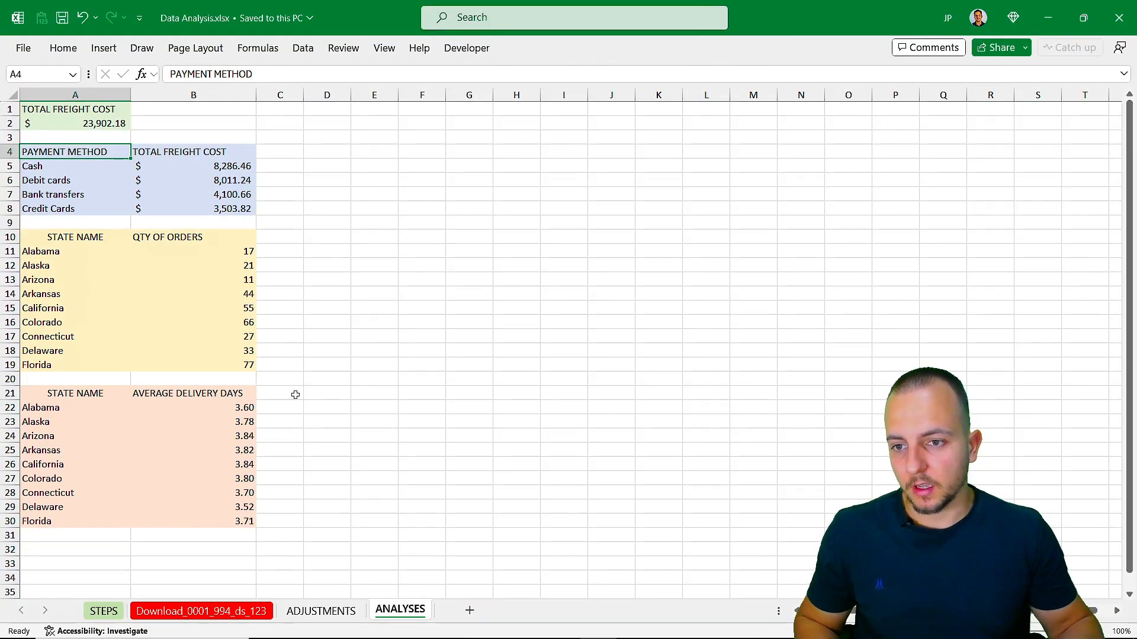
key("ctrl+1")
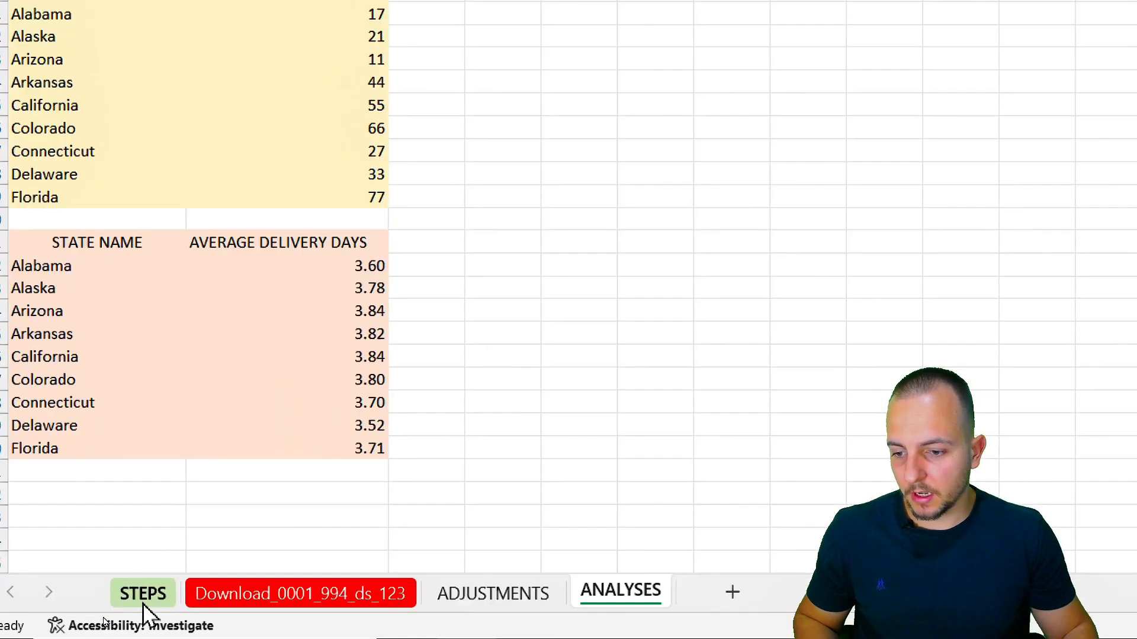
Review the analysis stages on the STEPS sheet, then look at the total freight cost in A1:A2 on ANALYSES
left_click(104, 611)
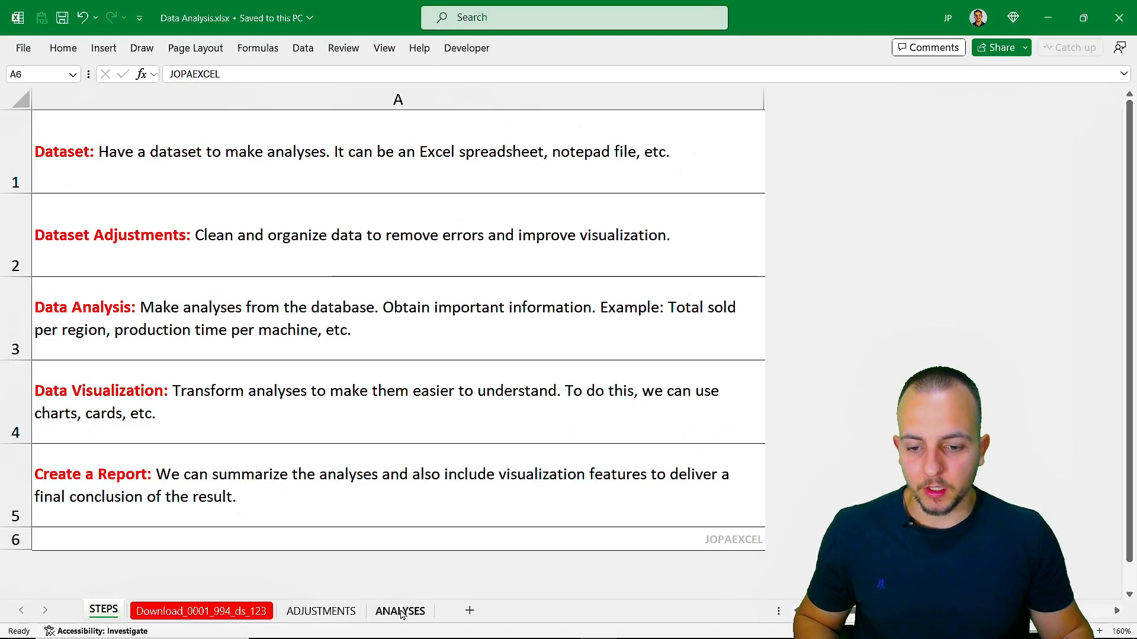
left_click(396, 610)
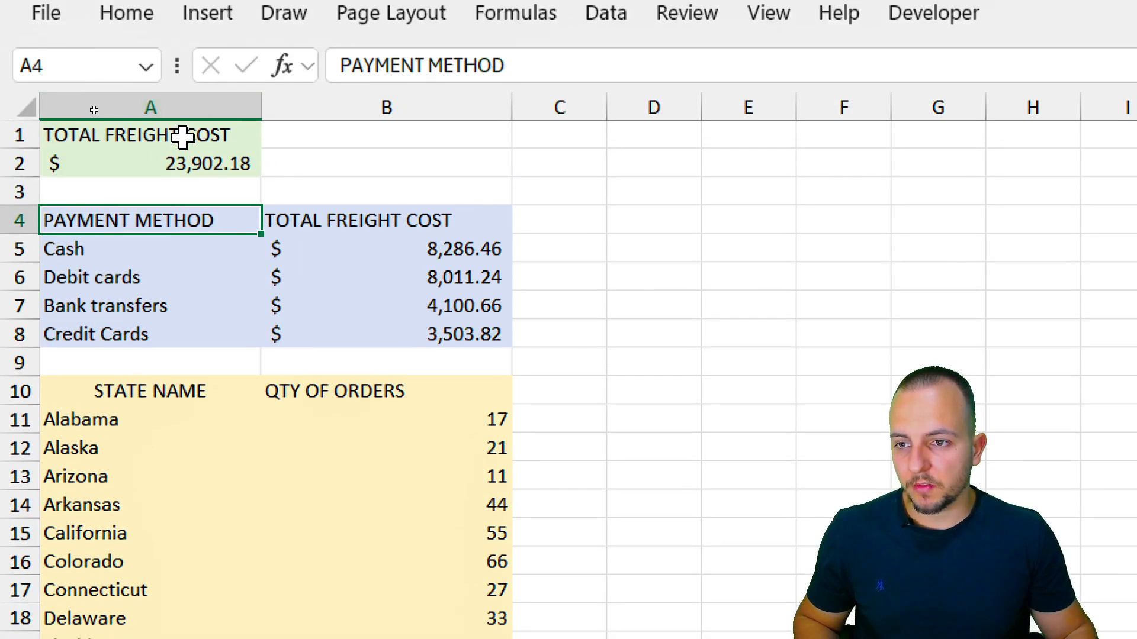
left_click_drag(183, 137, 192, 184)
left_click(218, 140)
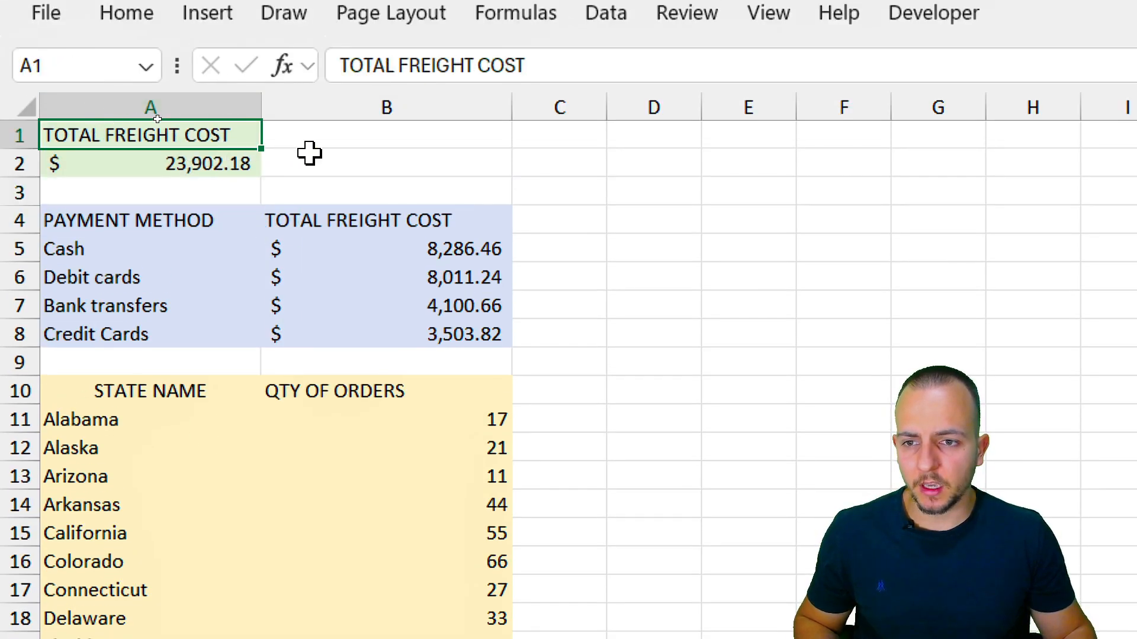
left_click_drag(213, 135, 204, 164)
left_click(214, 143)
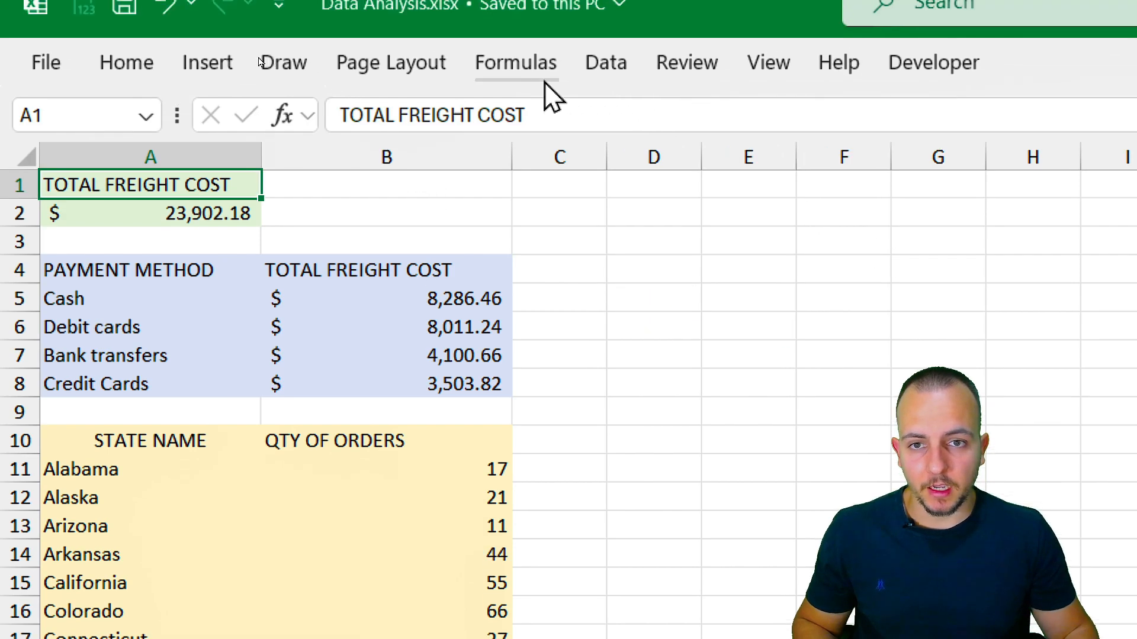
Insert a rounded rectangle shape covering about D2:G7, beside the payment method table
left_click(220, 76)
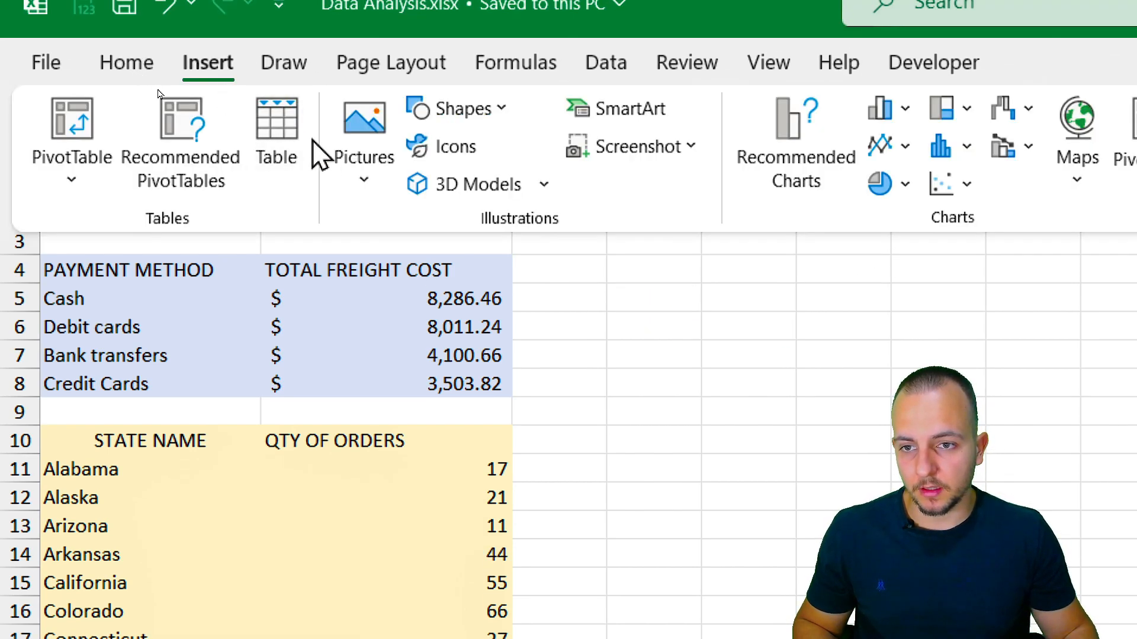
left_click(501, 109)
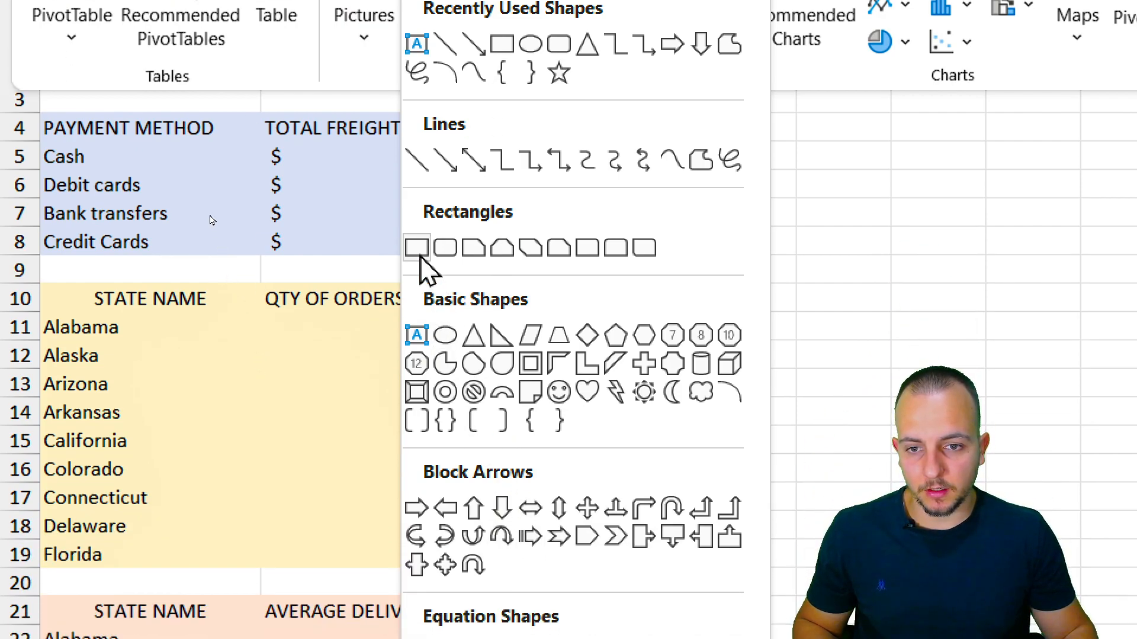
left_click(456, 248)
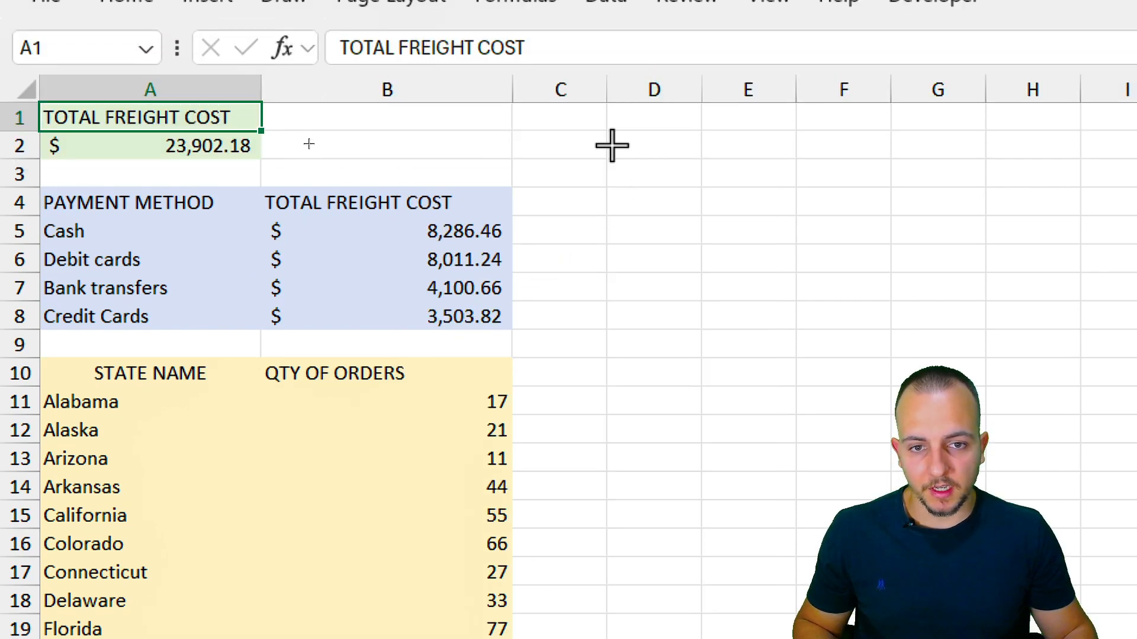
left_click_drag(609, 70, 869, 203)
mouse_move(869, 277)
left_mouse_down()
mouse_move(949, 271)
mouse_move(980, 304)
mouse_move(984, 293)
left_mouse_up()
left_click_drag(617, 145, 606, 130)
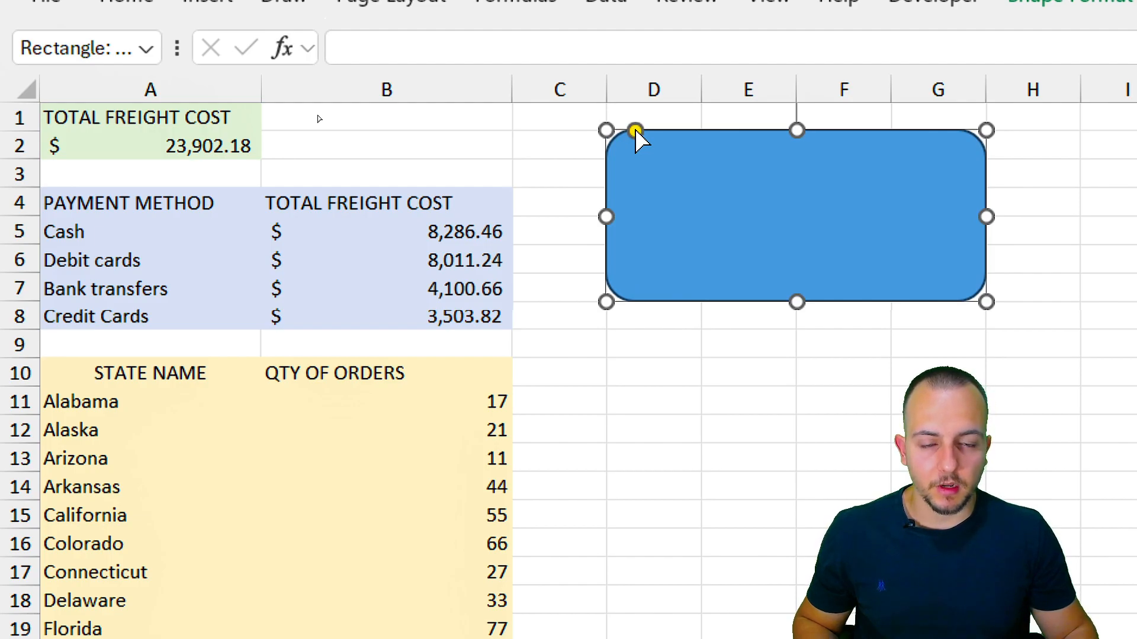
Adjust the rectangle's corner rounding so that its corners are only slightly rounded
left_click_drag(635, 130, 955, 171)
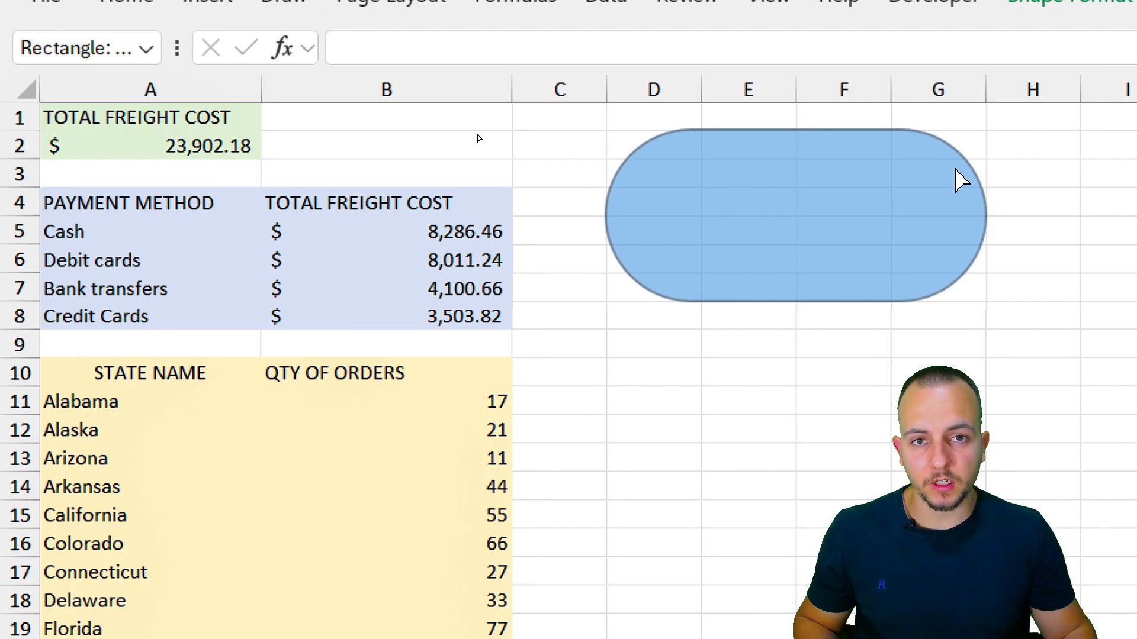
left_click_drag(800, 187, 516, 179)
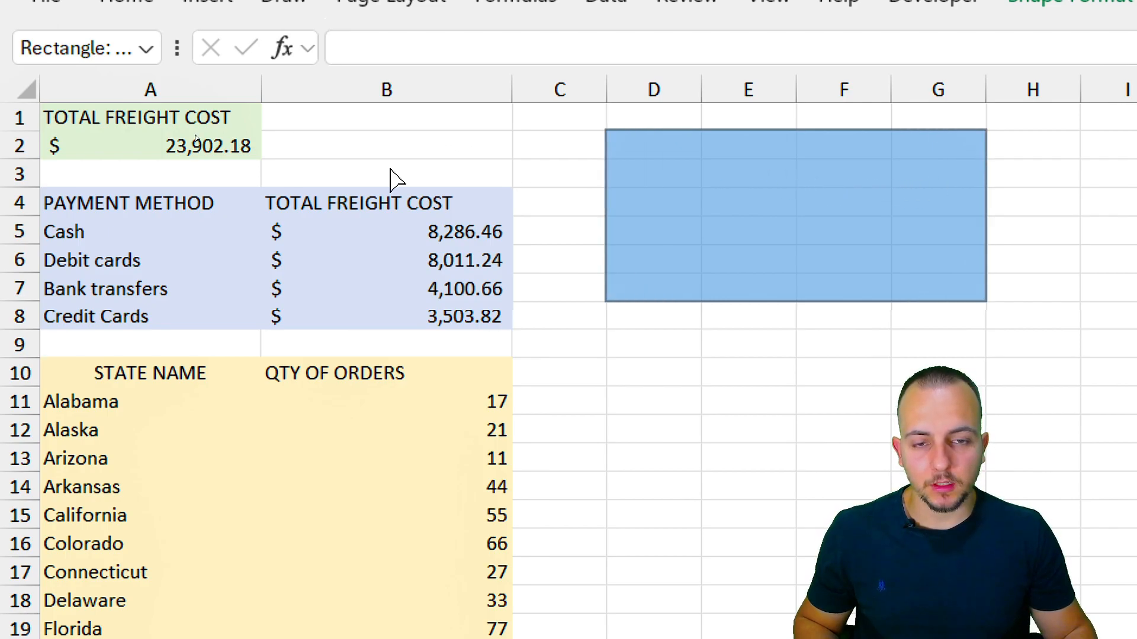
left_click_drag(622, 188, 630, 184)
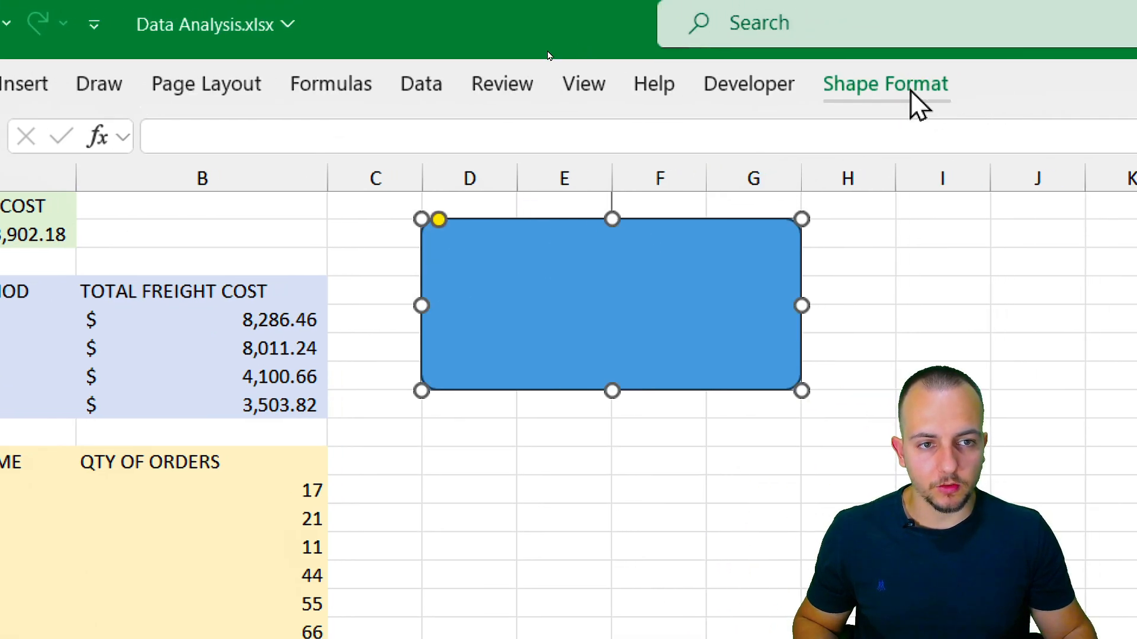
Give the rounded rectangle a white fill and a black outline
left_click(917, 101)
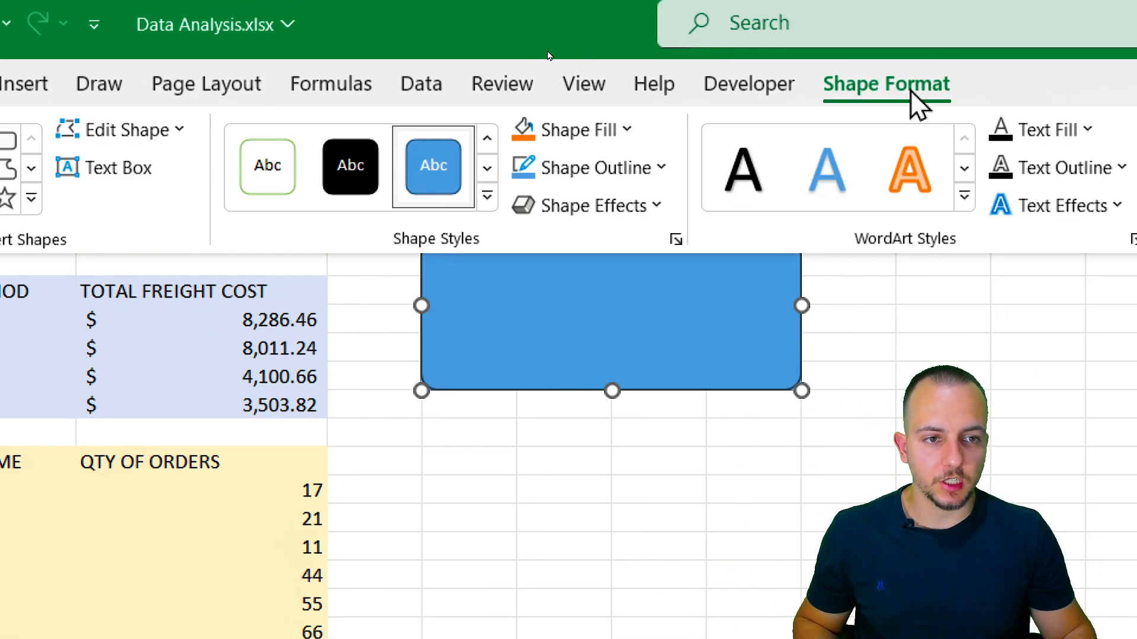
left_click(613, 138)
left_click(520, 252)
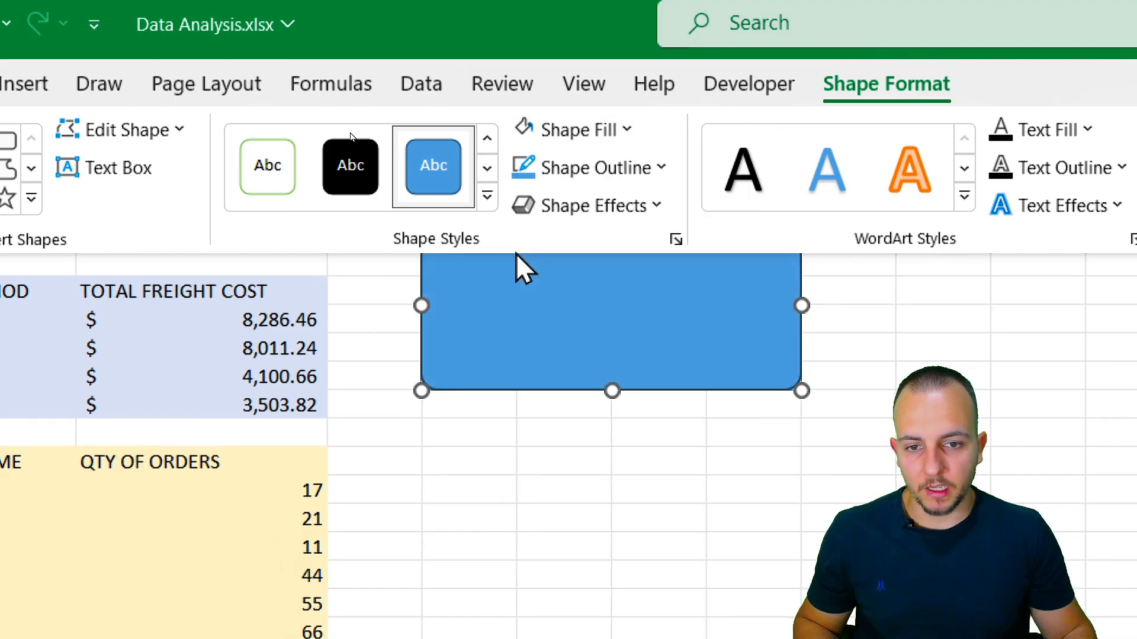
left_click(612, 171)
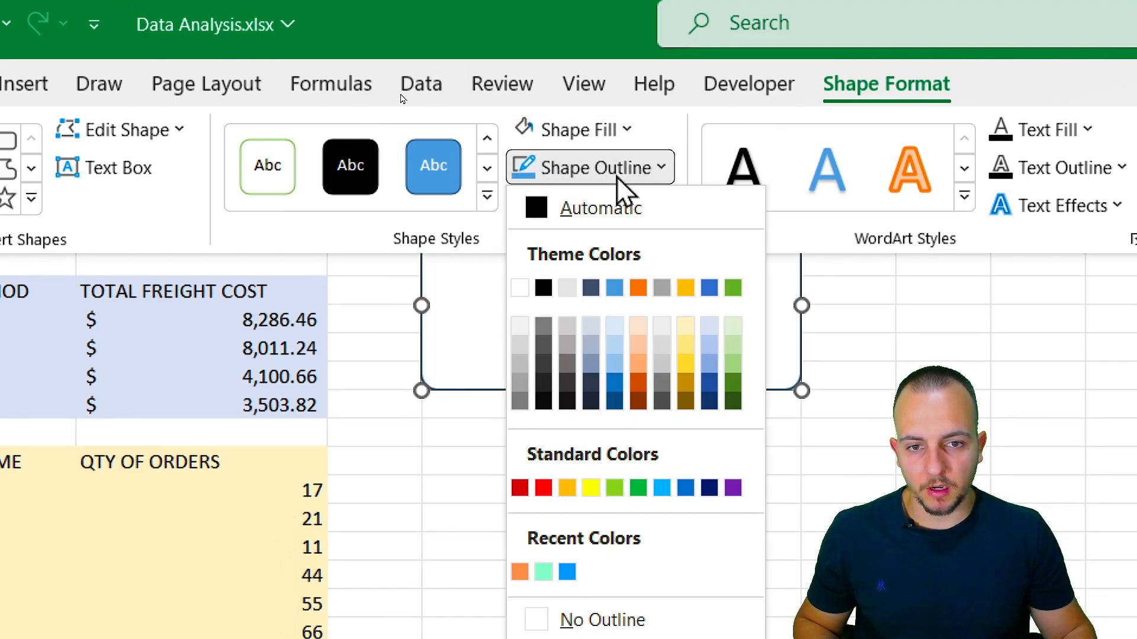
left_click(541, 288)
Apply the first outer shadow preset to the rounded rectangle
left_click(592, 205)
mouse_move(609, 325)
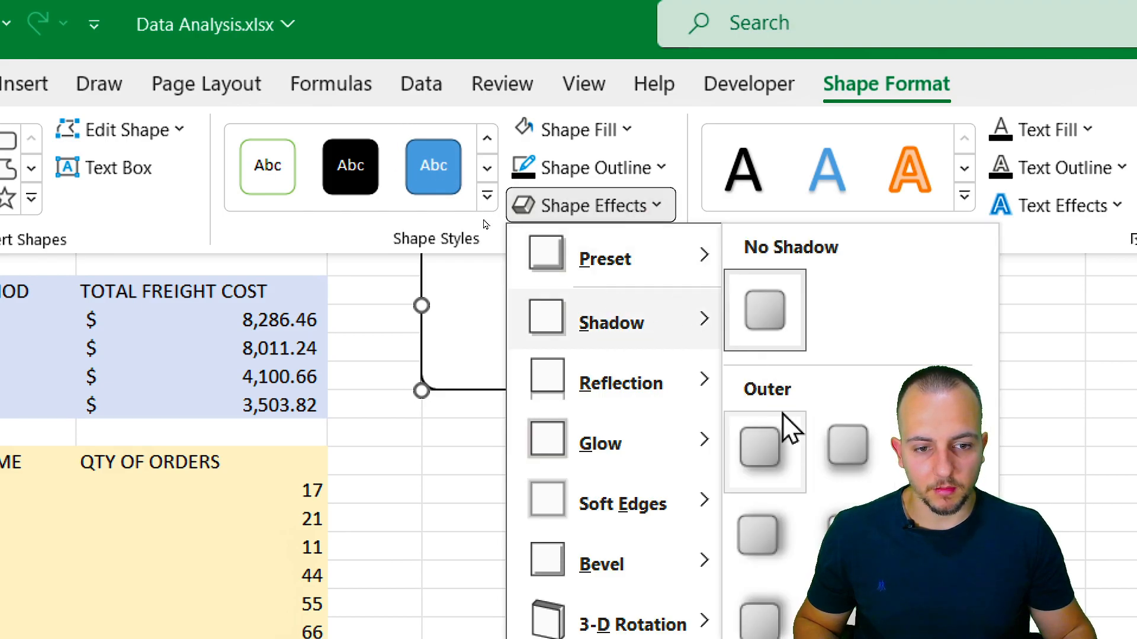
left_click(763, 445)
left_click(649, 453)
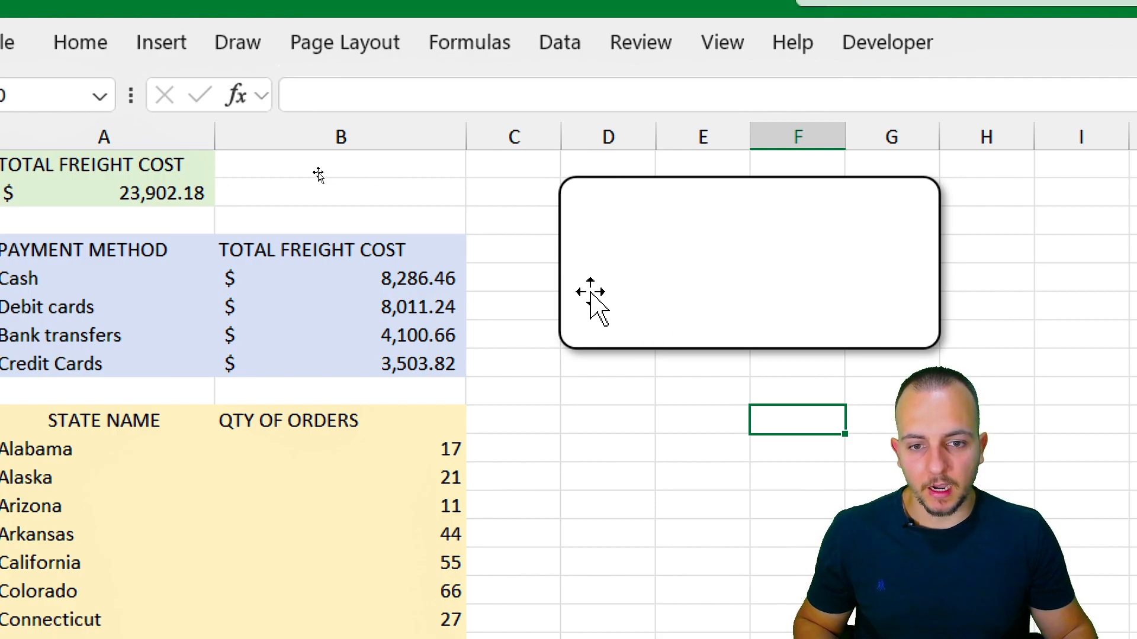
Link the rounded rectangle's text to the total freight cost with the formula =$A$2
left_click(569, 247)
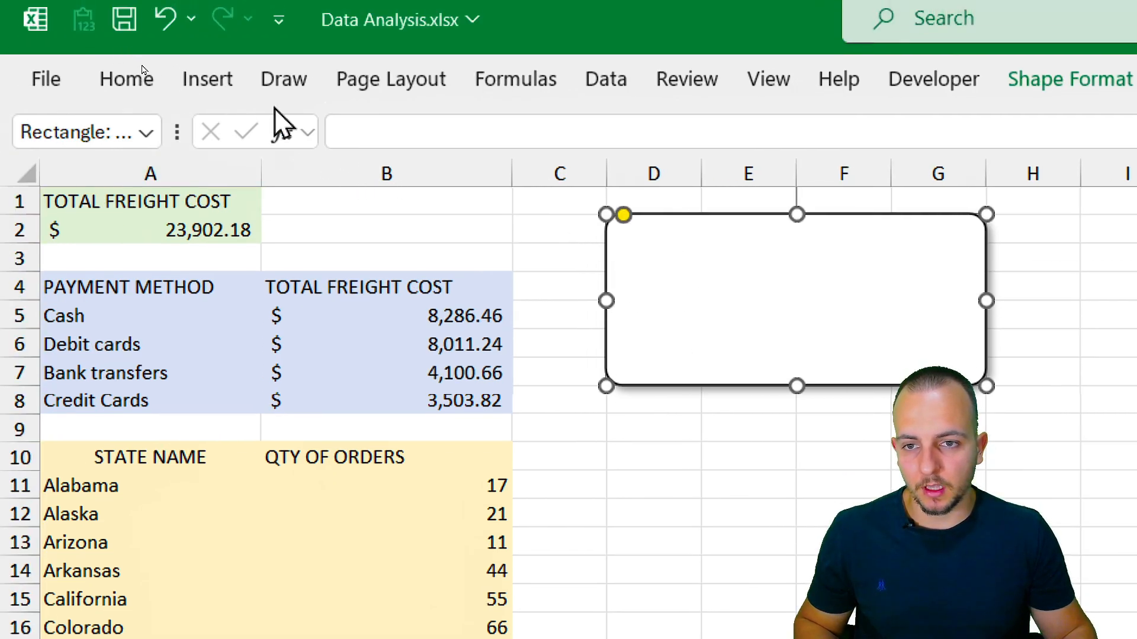
left_click(375, 125)
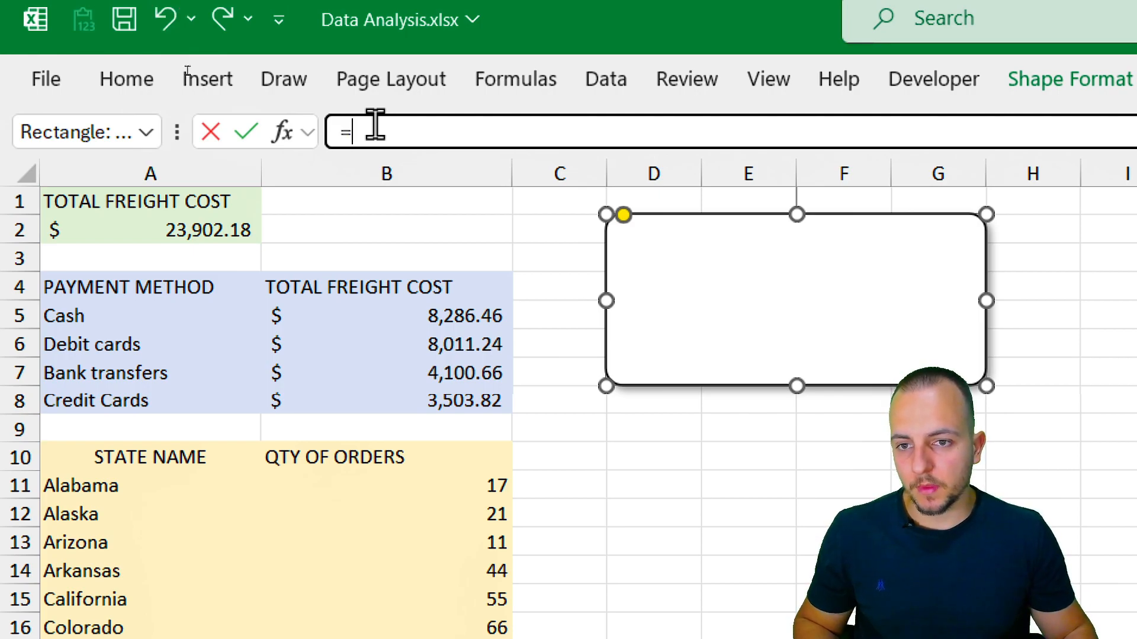
left_click(194, 233)
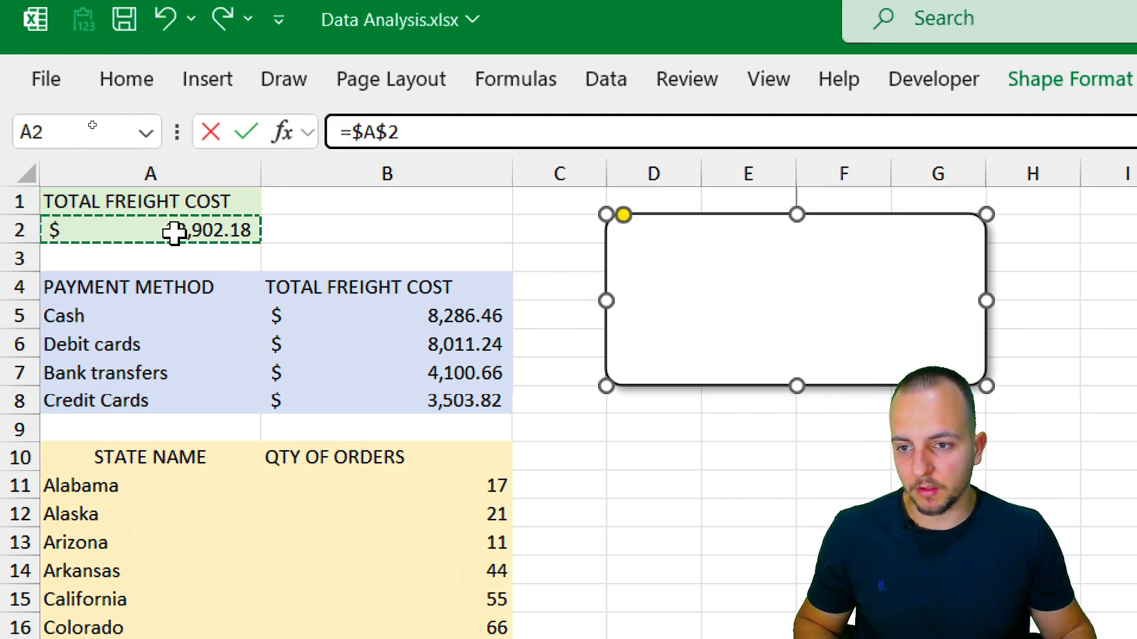
key("Return")
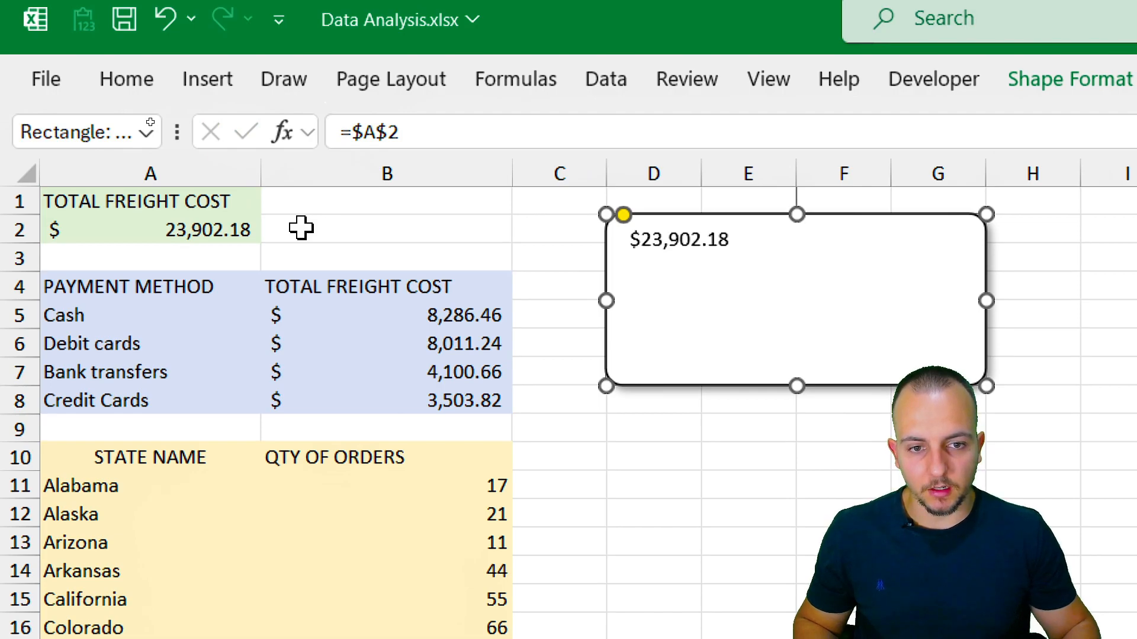
left_click(457, 231)
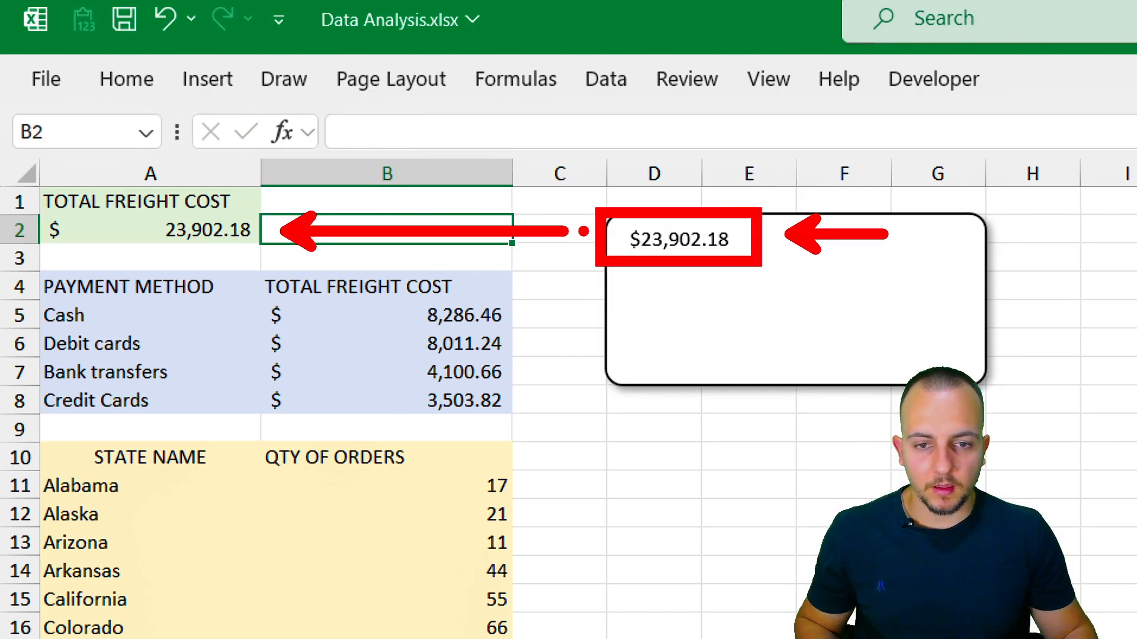
Test the card's link by replacing the total freight cost in A2 with JOPA, and undo that entry
left_click(166, 220)
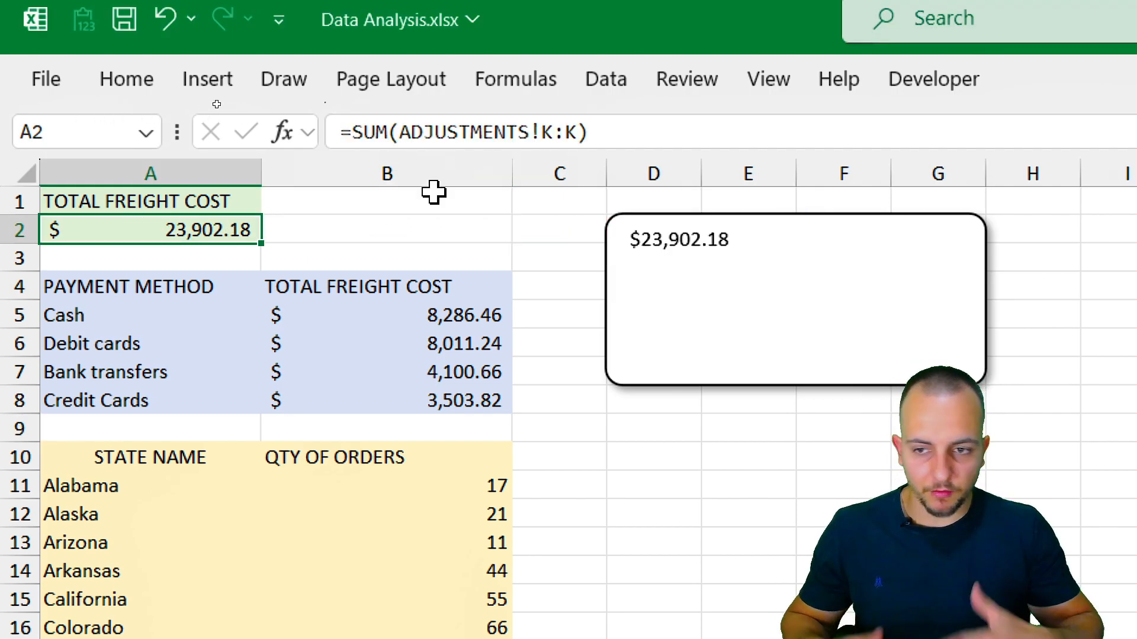
type("JOPA")
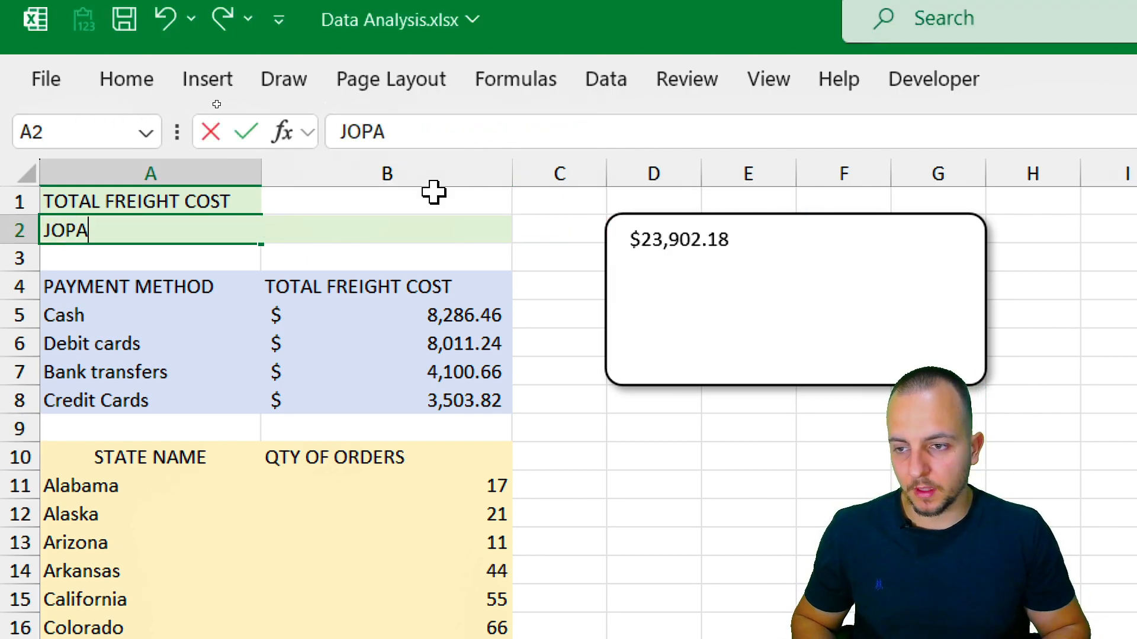
key("Return")
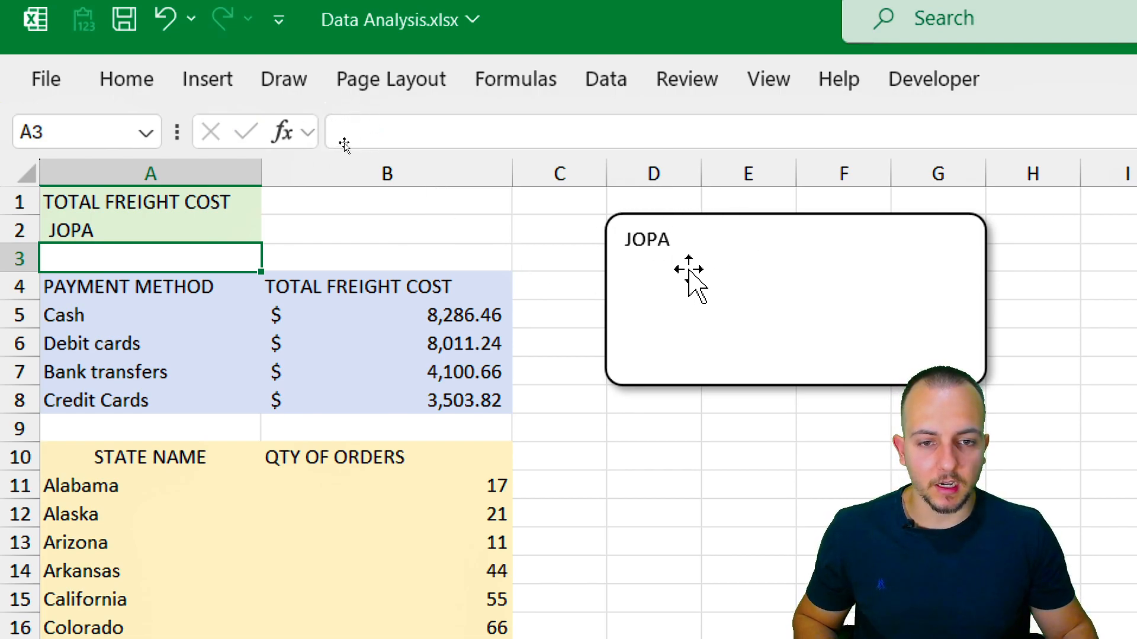
key("ctrl+z")
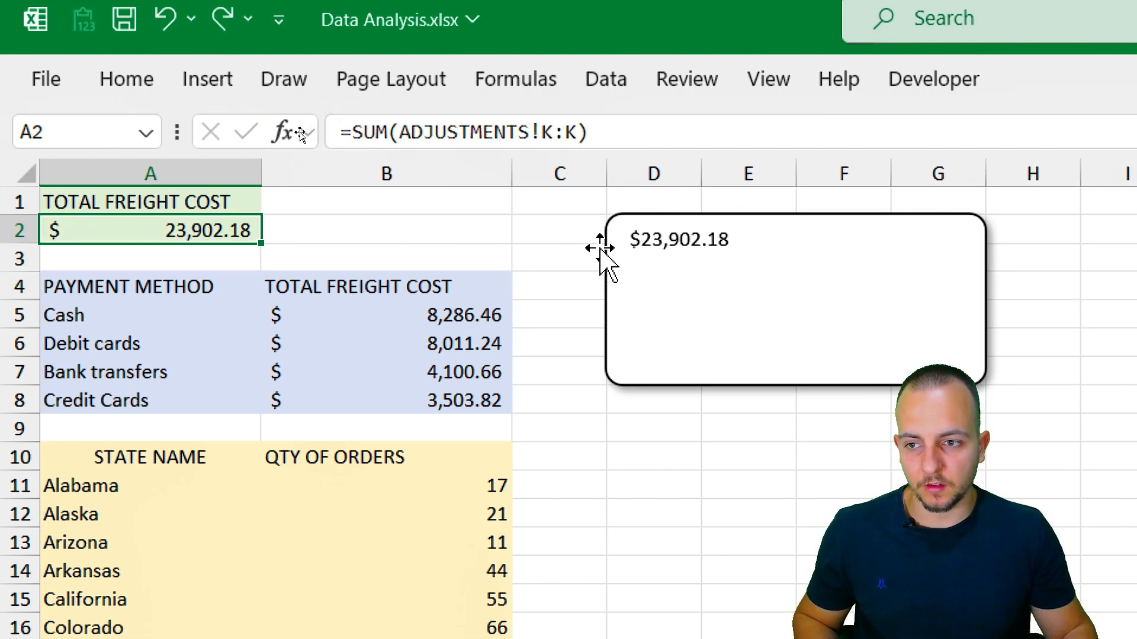
Increase the font size of the rounded rectangle's linked value to 28 and make it bold
left_click(605, 222)
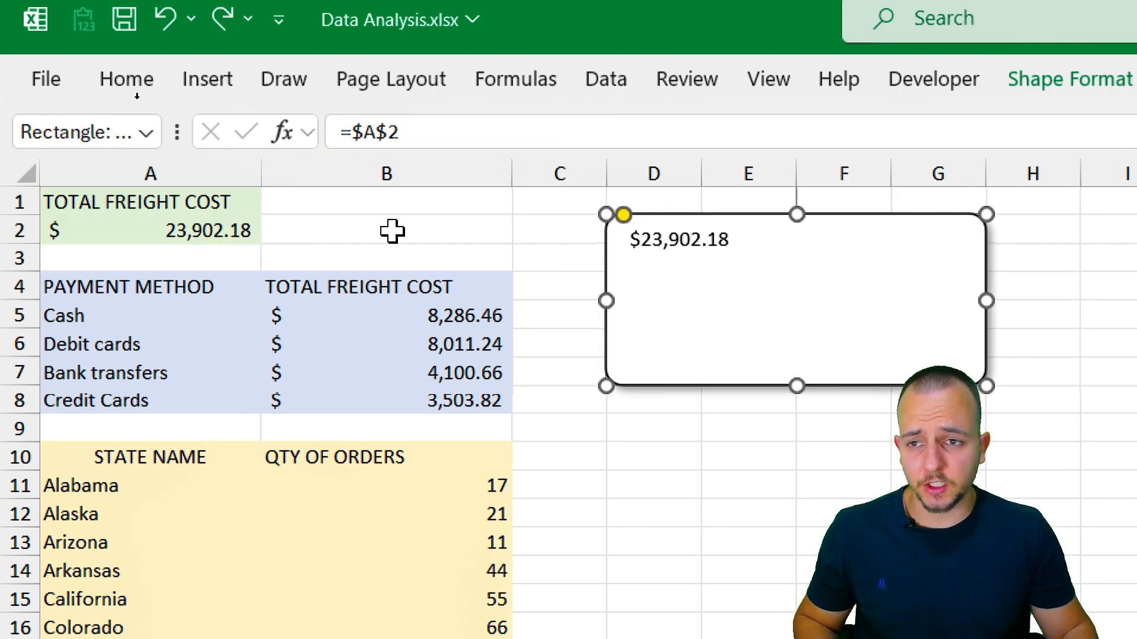
left_click(118, 79)
left_click(442, 135)
left_click(441, 135)
left_click(441, 135)
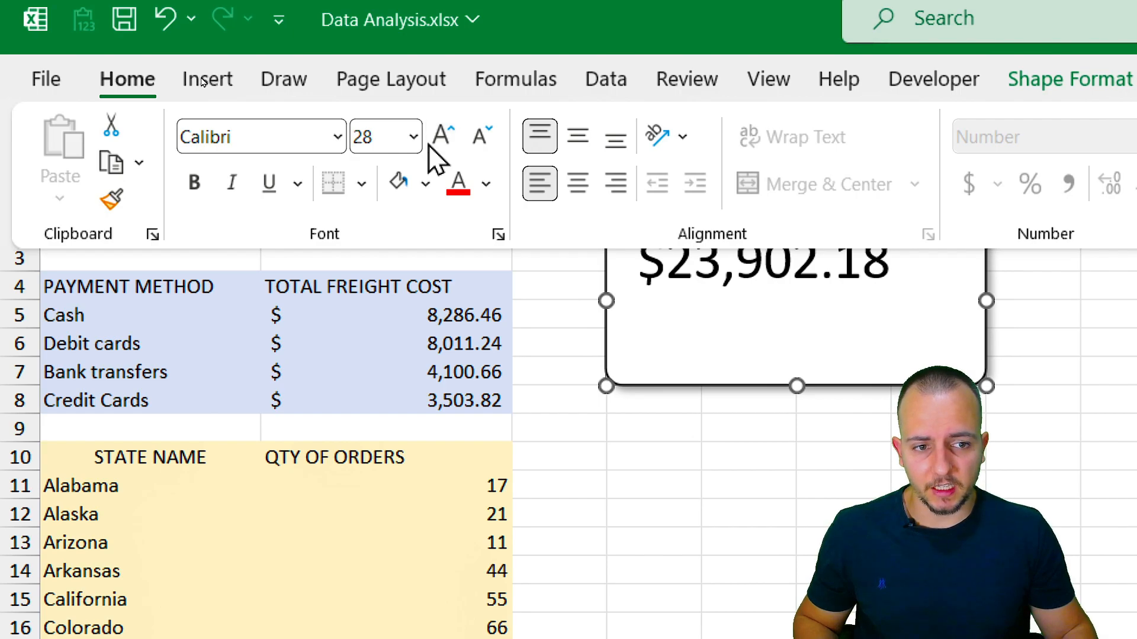
left_click(195, 183)
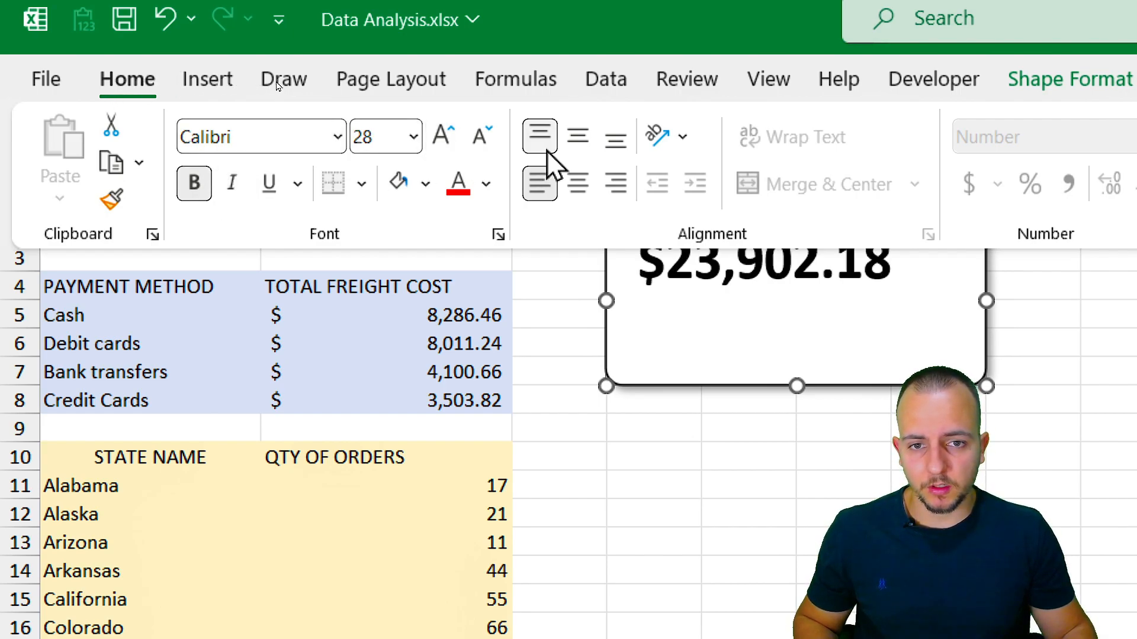
Align the card's value to the bottom and centre it horizontally, and increase its font size to 32
left_click(577, 139)
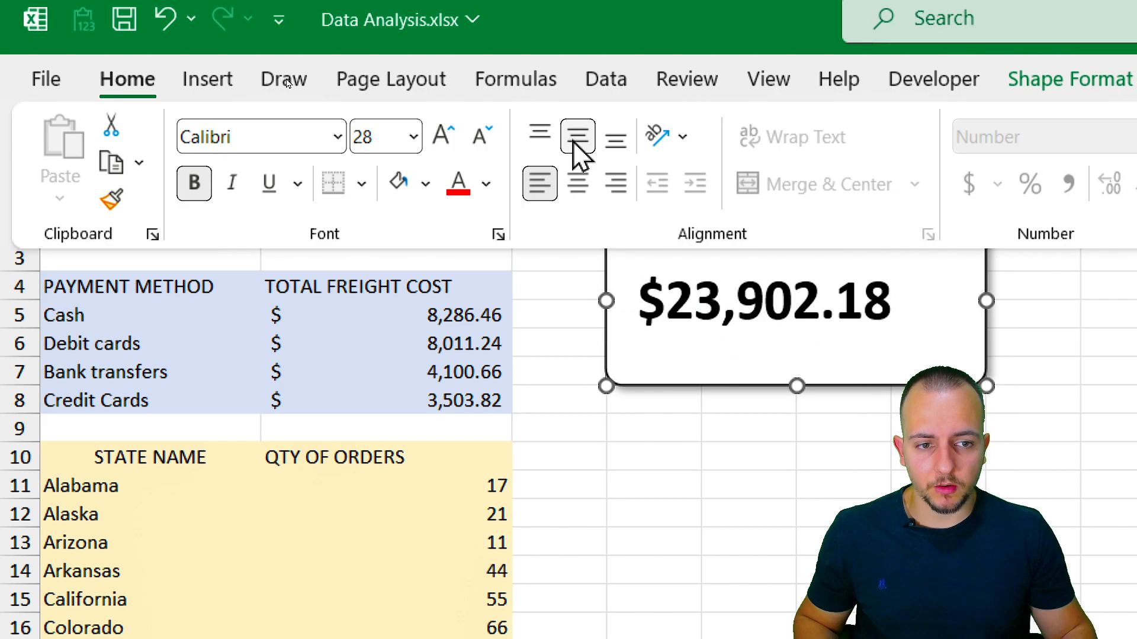
left_click(573, 185)
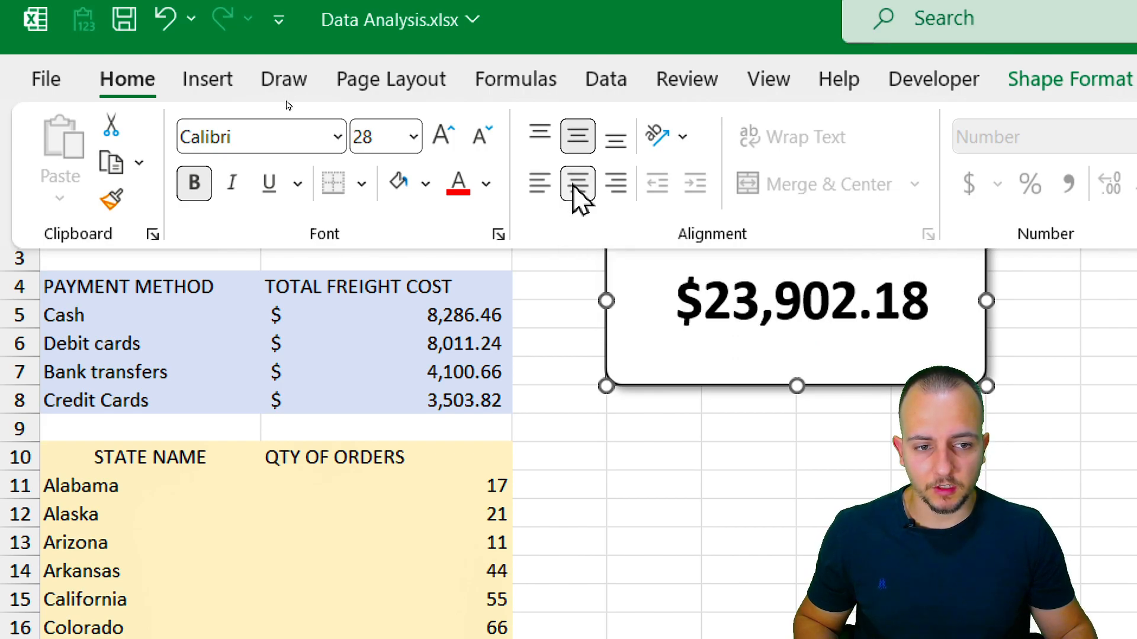
left_click(616, 141)
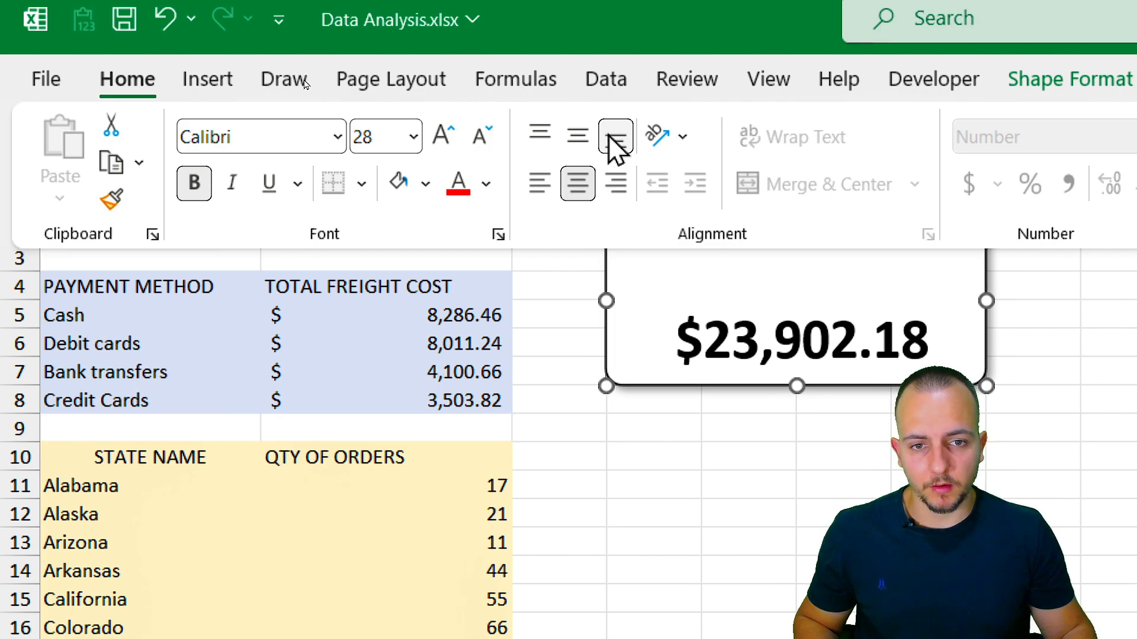
left_click(613, 189)
left_click(575, 187)
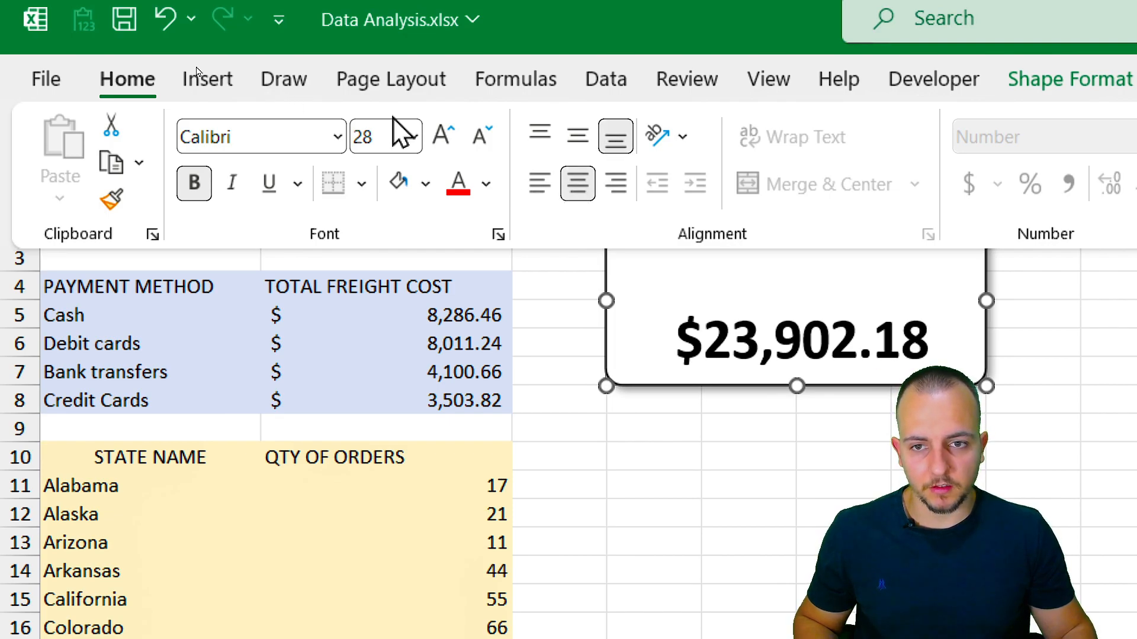
left_click(443, 152)
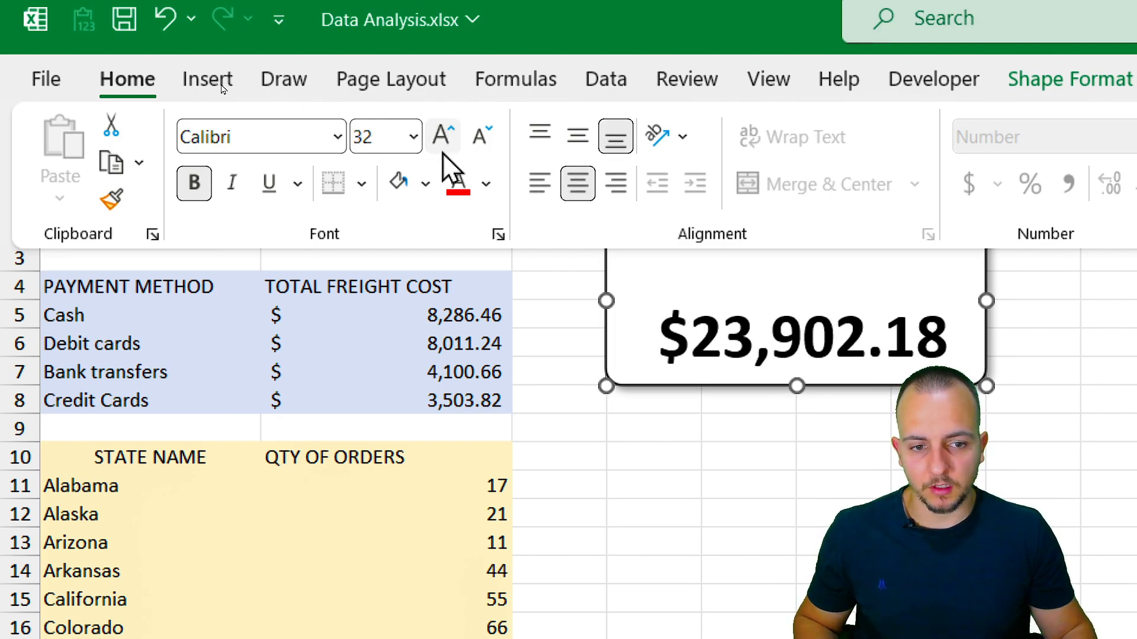
left_click(463, 290)
key("Escape")
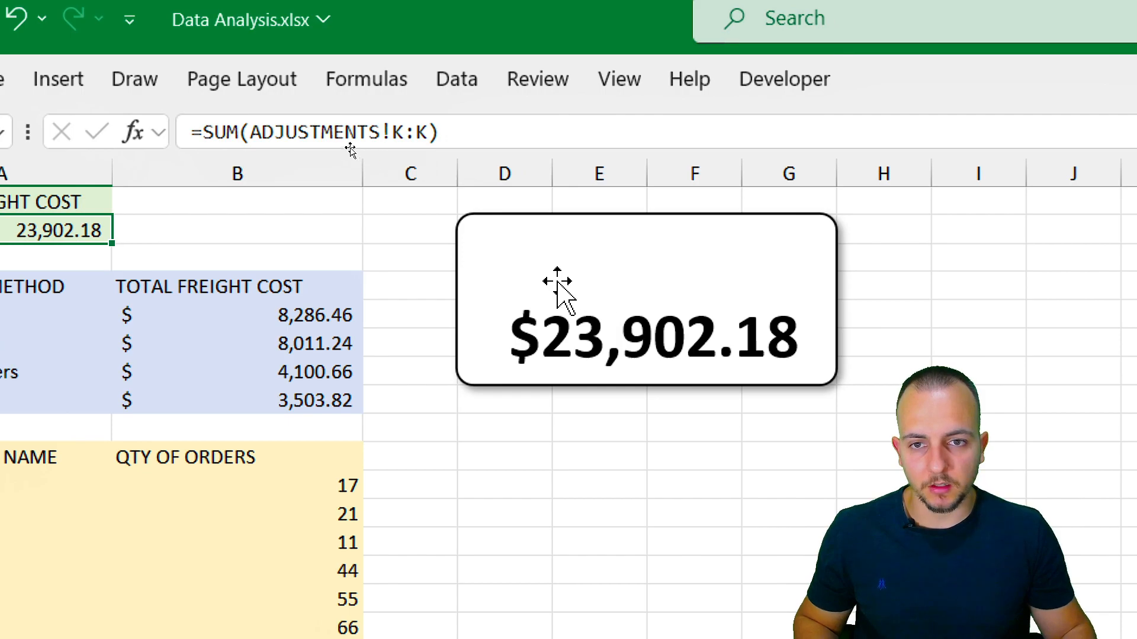
Insert a text box across the upper half of the card, spanning its full width above the value
left_click(105, 79)
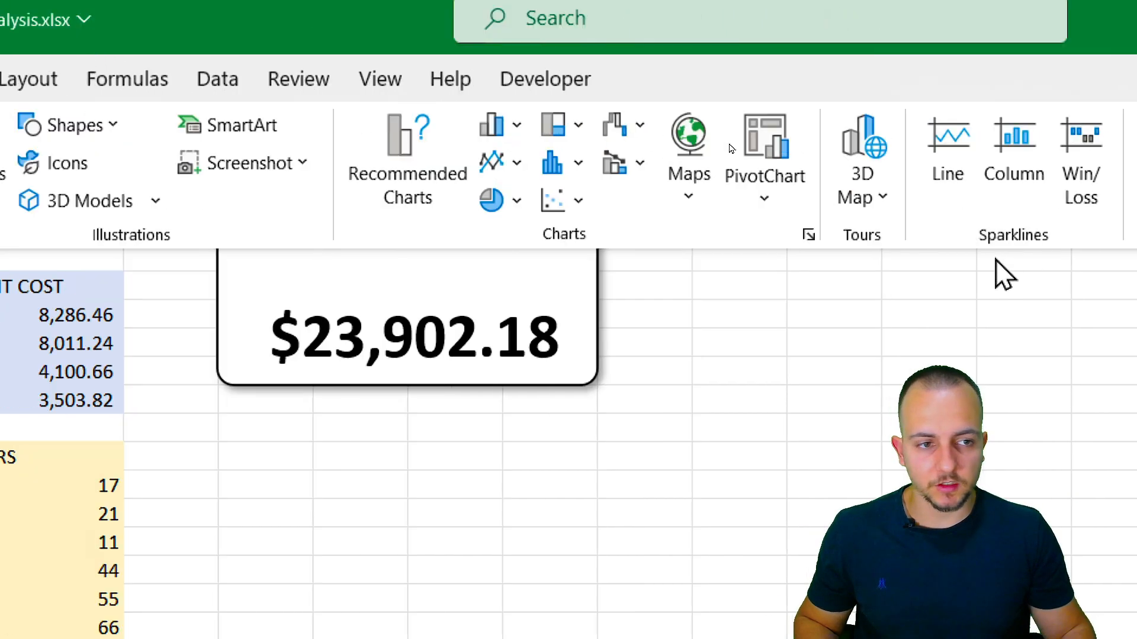
left_click(1003, 228)
left_click(930, 302)
left_click_drag(252, 215, 632, 300)
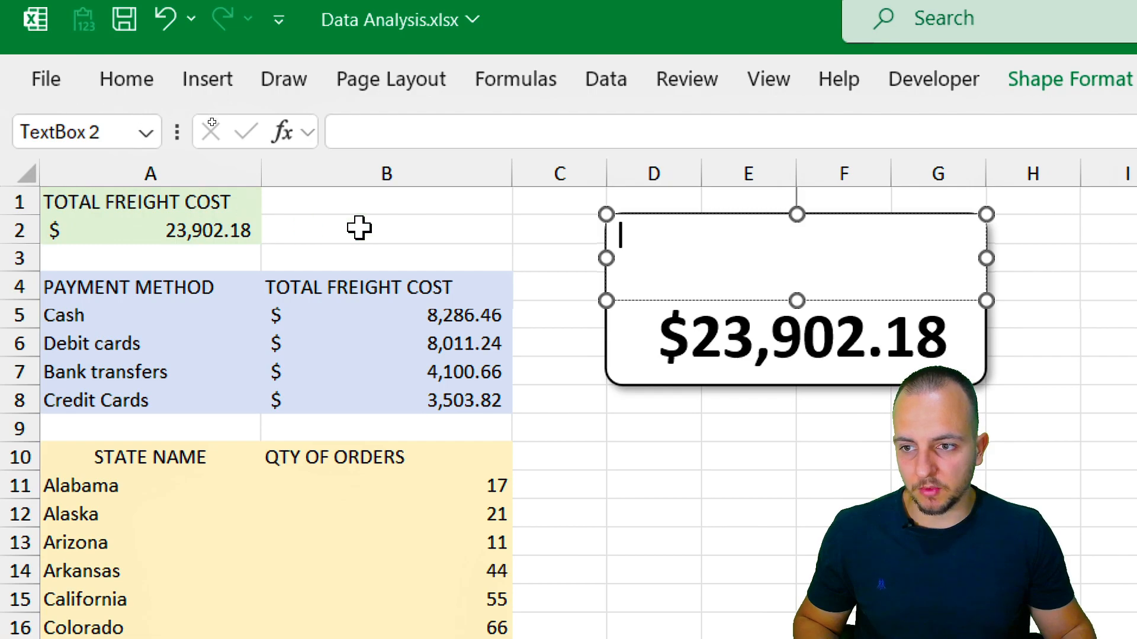
Enter TOTAL FREIGHT COST in the text box above the amount and enlarge it to font size 18
type("TOTAL FREIGHT COST")
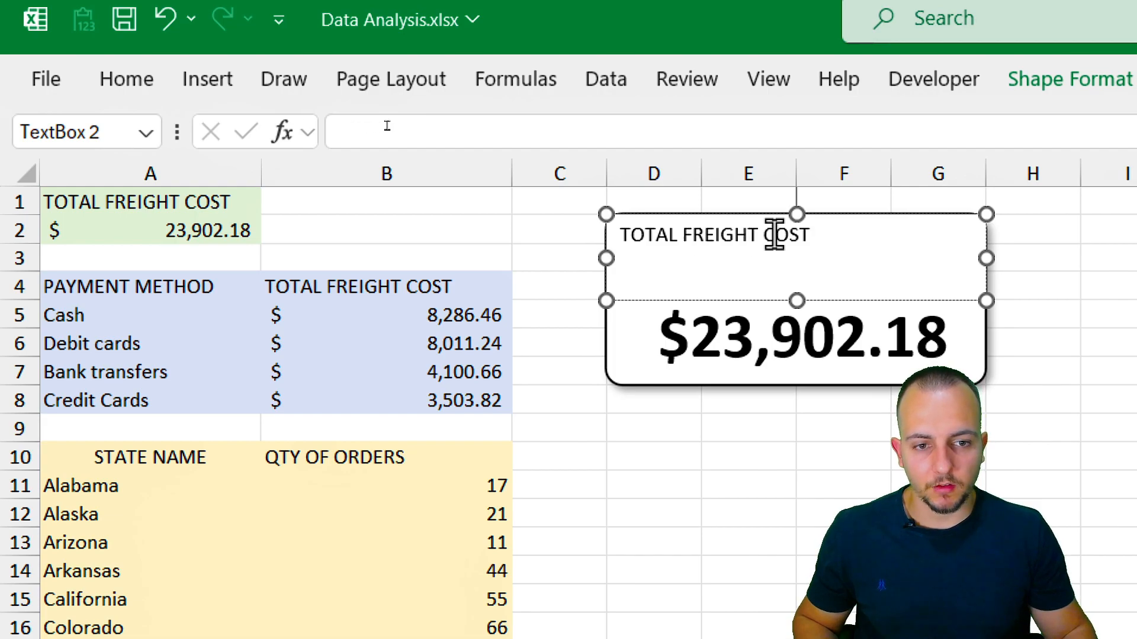
left_click_drag(823, 240, 610, 240)
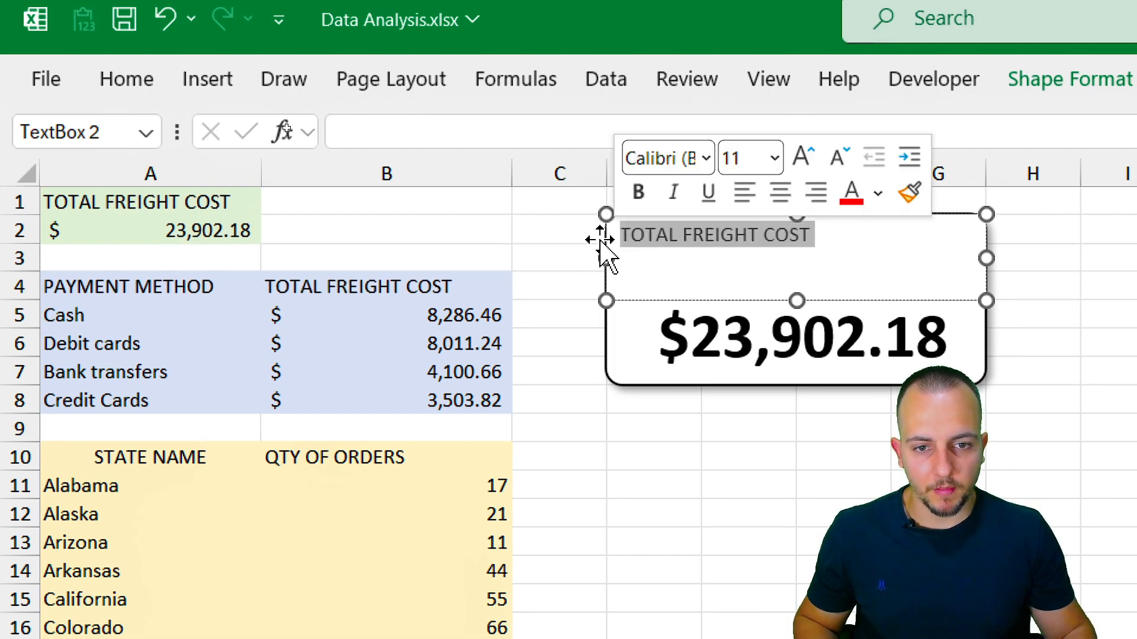
left_click(127, 78)
left_click(444, 138)
left_click(447, 139)
left_click(449, 141)
left_click(450, 141)
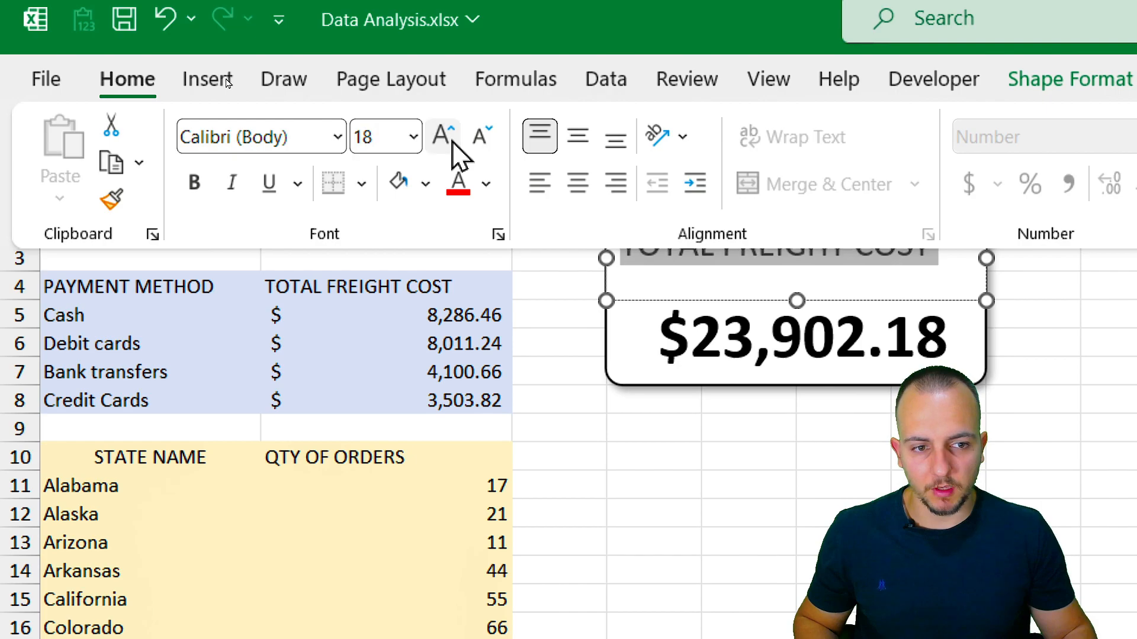
left_click(453, 142)
left_click(479, 139)
Make the TOTAL FREIGHT COST heading bold and centre it vertically and horizontally in its text box
left_click(196, 179)
left_click(575, 139)
left_click(578, 184)
left_click(534, 277)
left_click(533, 277)
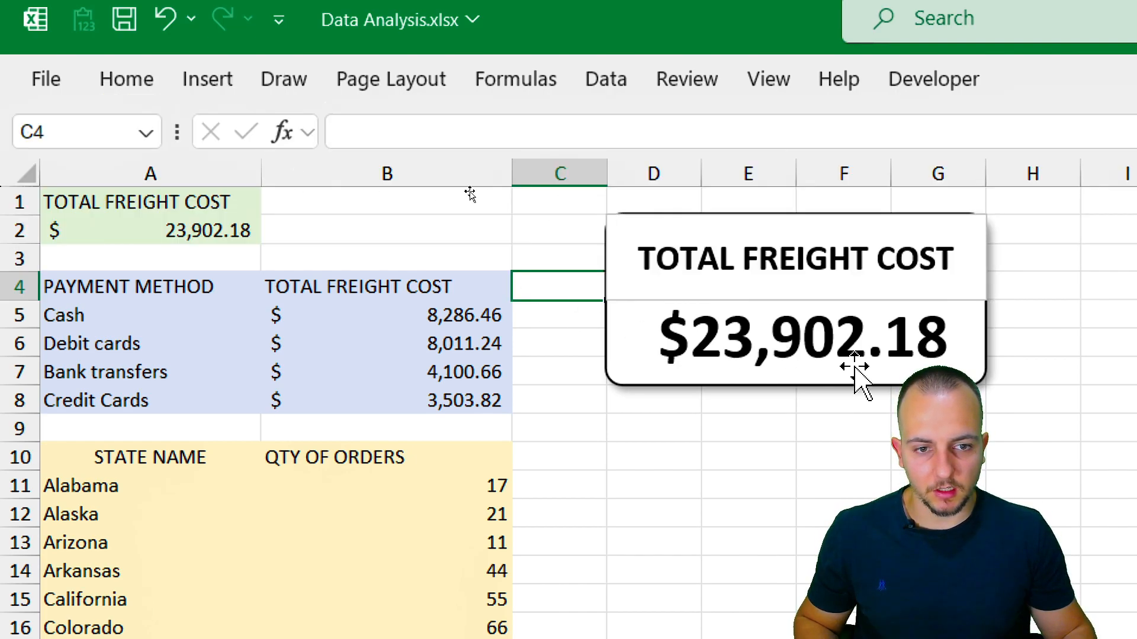
Remove the outline and the fill from the TOTAL FREIGHT COST heading's text box
left_click(612, 305)
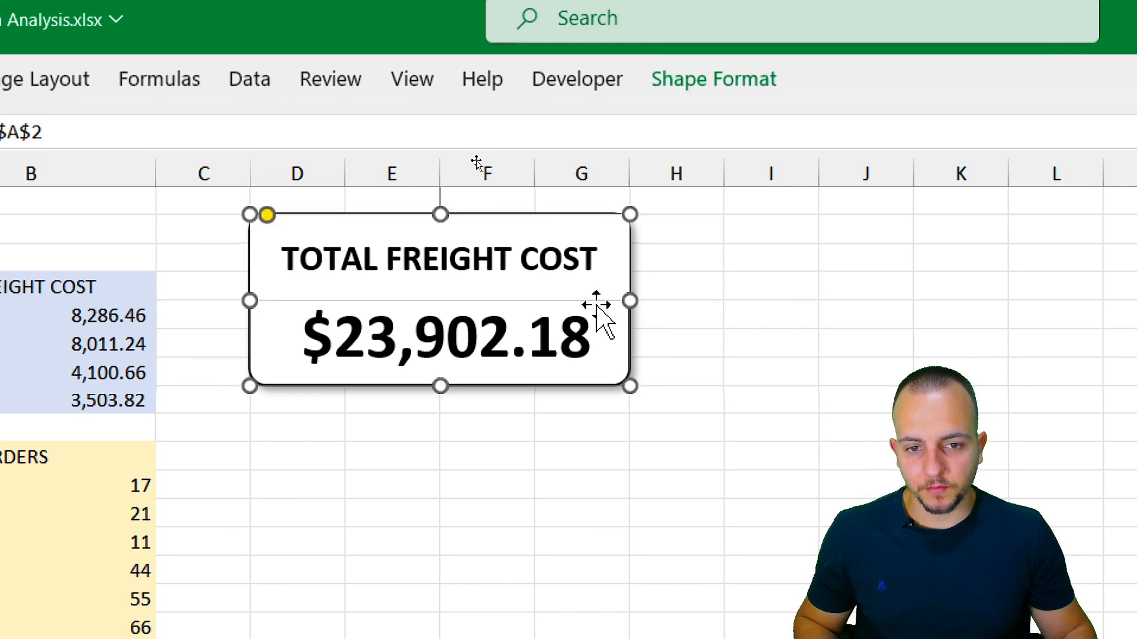
left_click(558, 289)
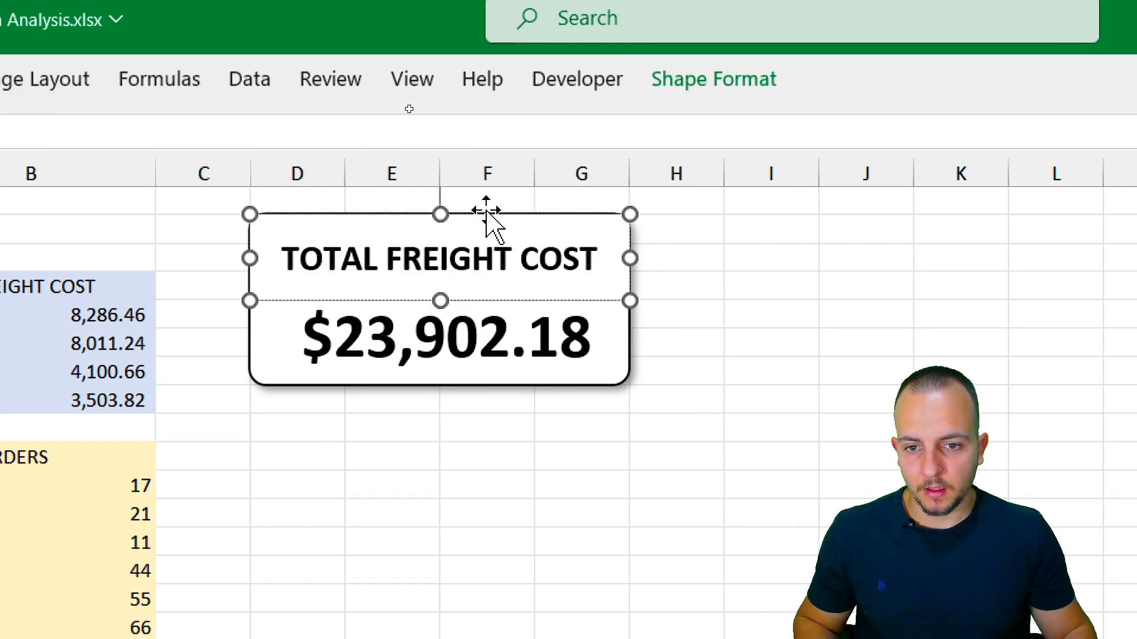
left_click(757, 95)
left_click(442, 163)
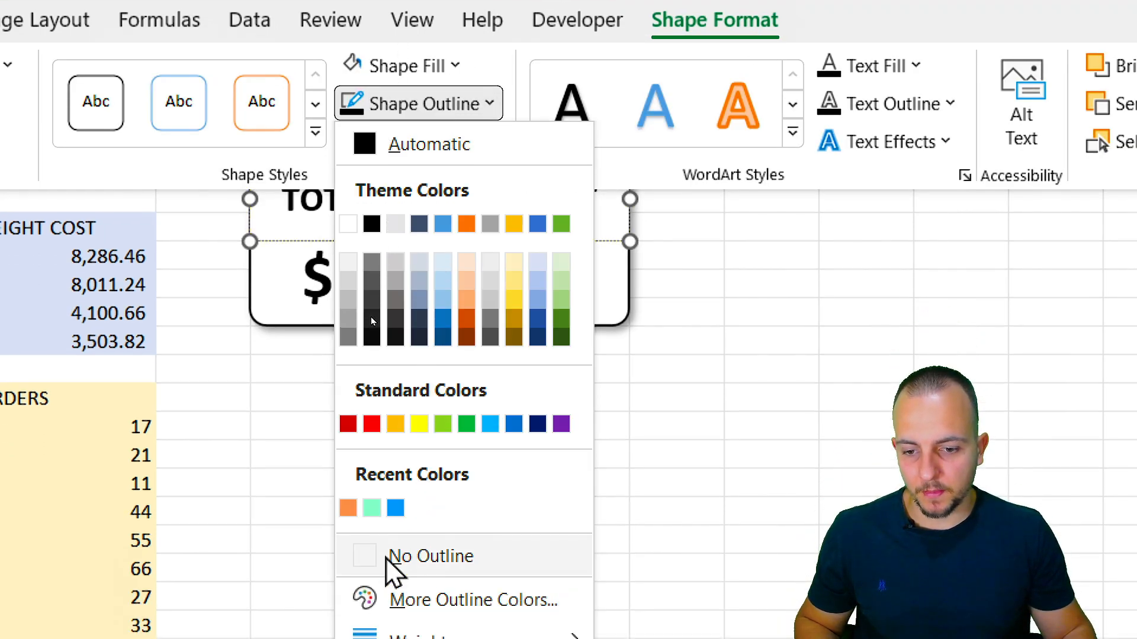
left_click(385, 557)
left_click(433, 81)
left_click(385, 521)
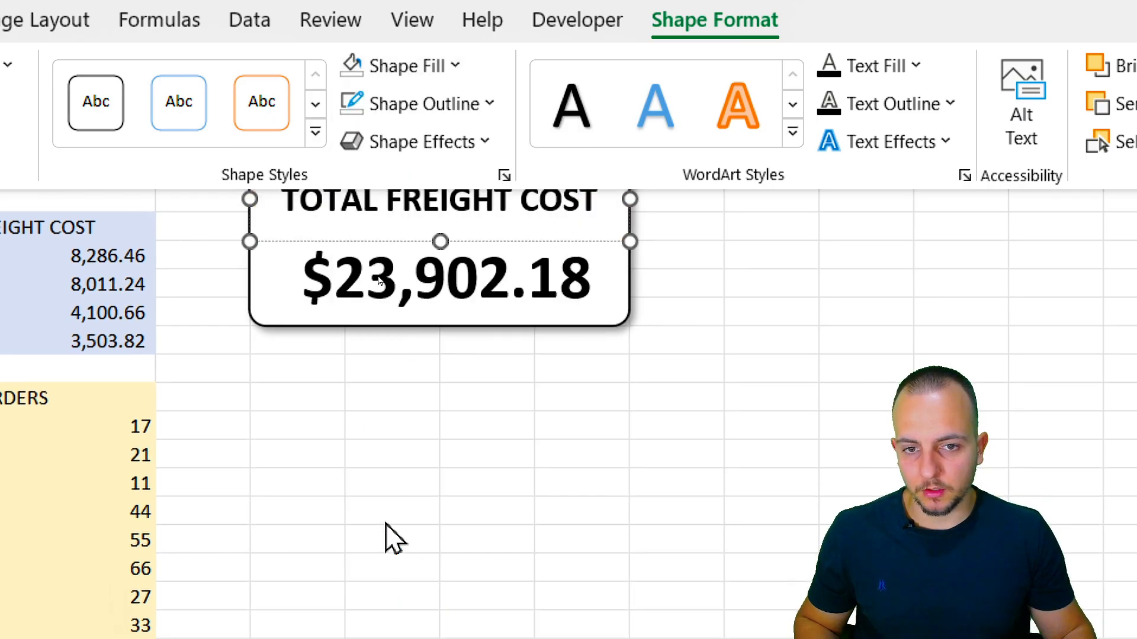
left_click(390, 367)
left_click(574, 415)
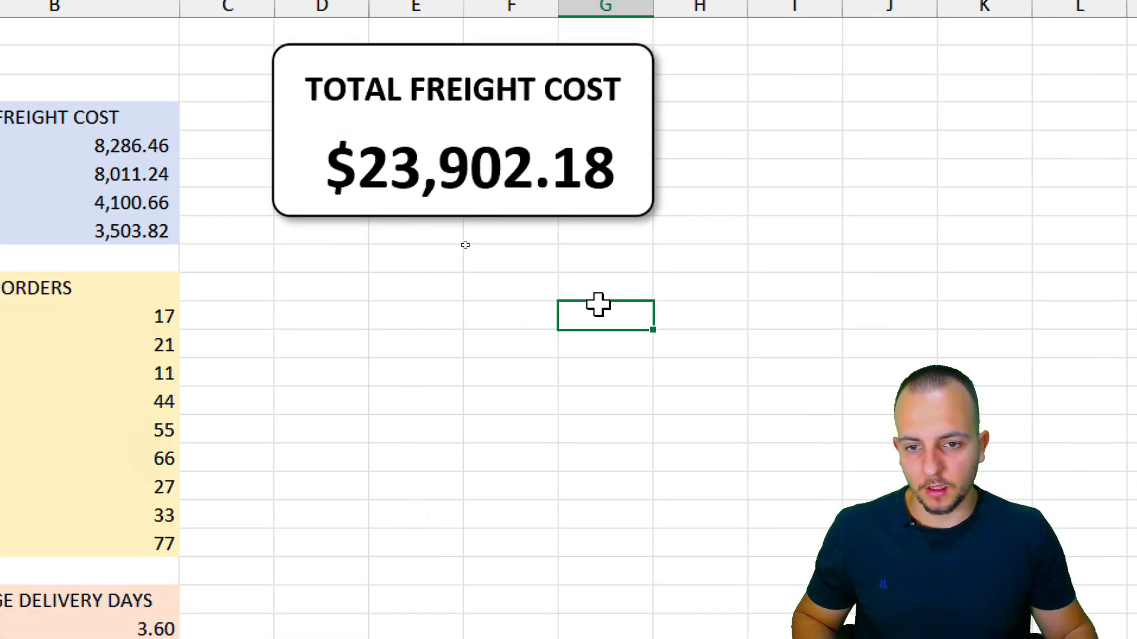
Try moving the rounded amount shape away from its heading, and put it back in its original place
left_click(581, 297)
left_click(505, 345)
left_click(362, 352)
left_click(577, 343)
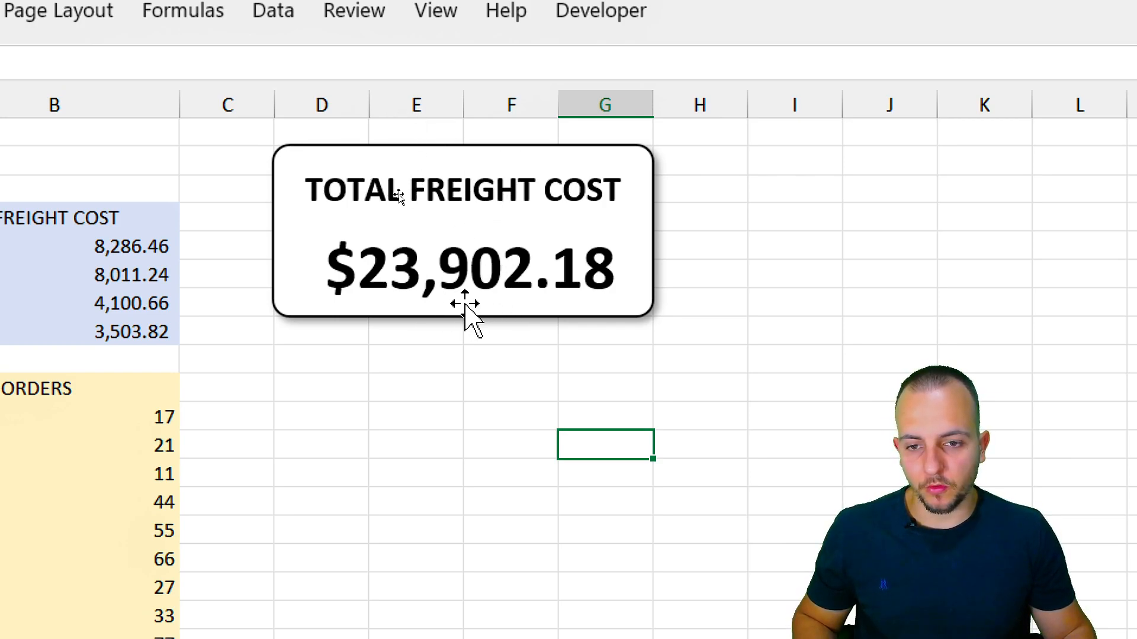
left_click_drag(478, 320, 347, 493)
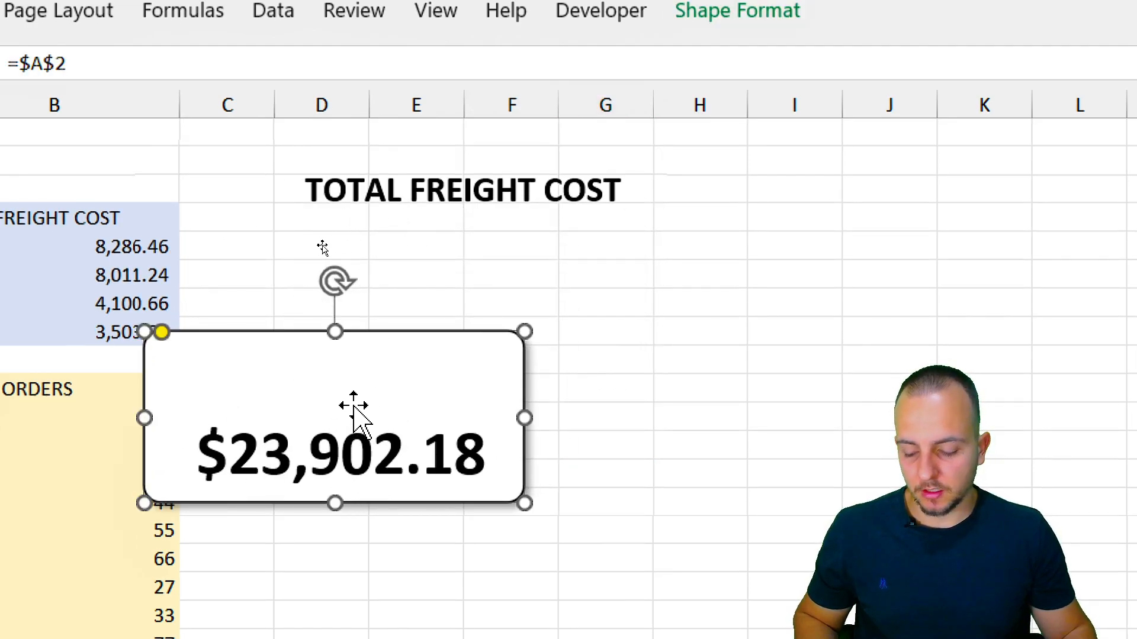
left_click_drag(478, 395, 634, 274)
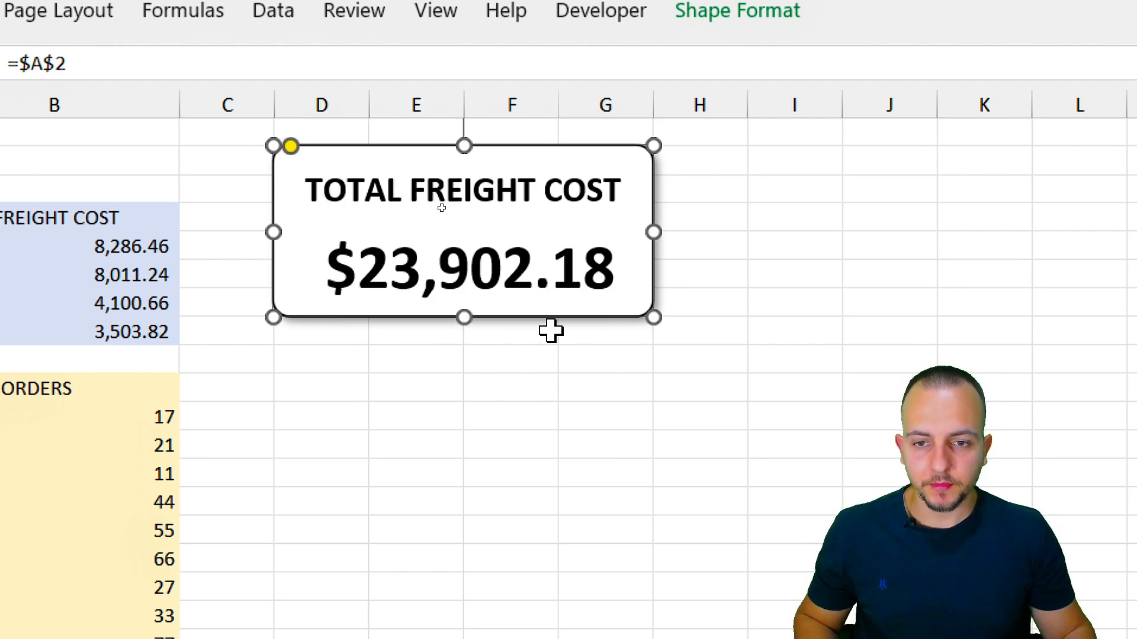
Group the rounded amount shape and its TOTAL FREIGHT COST heading text box into one object
key("ctrl")
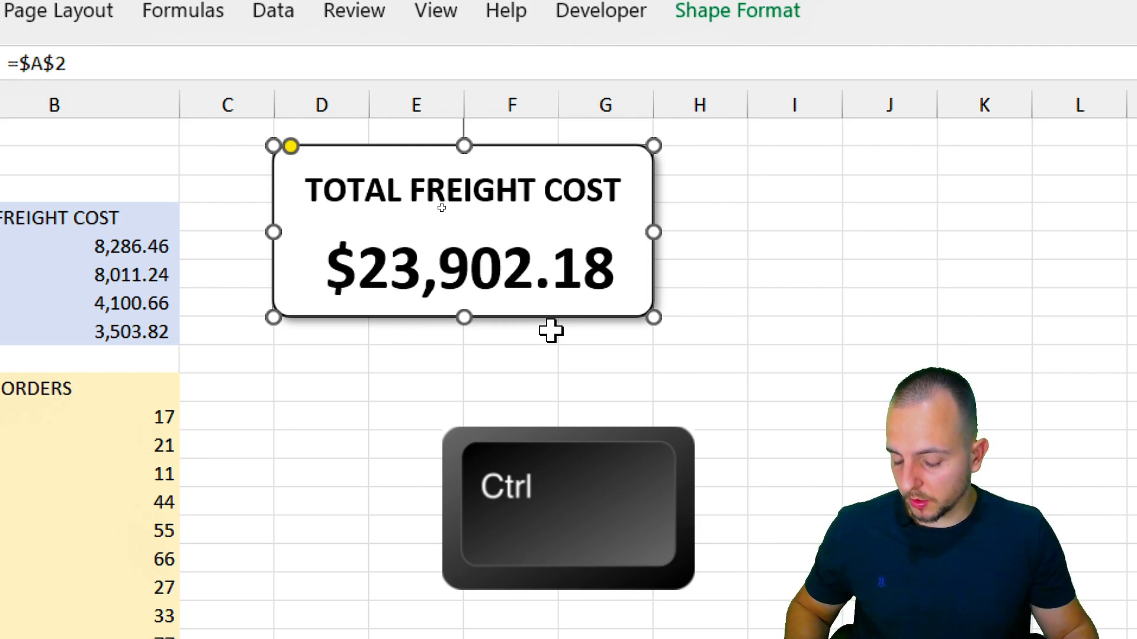
left_click(469, 191, "ctrl")
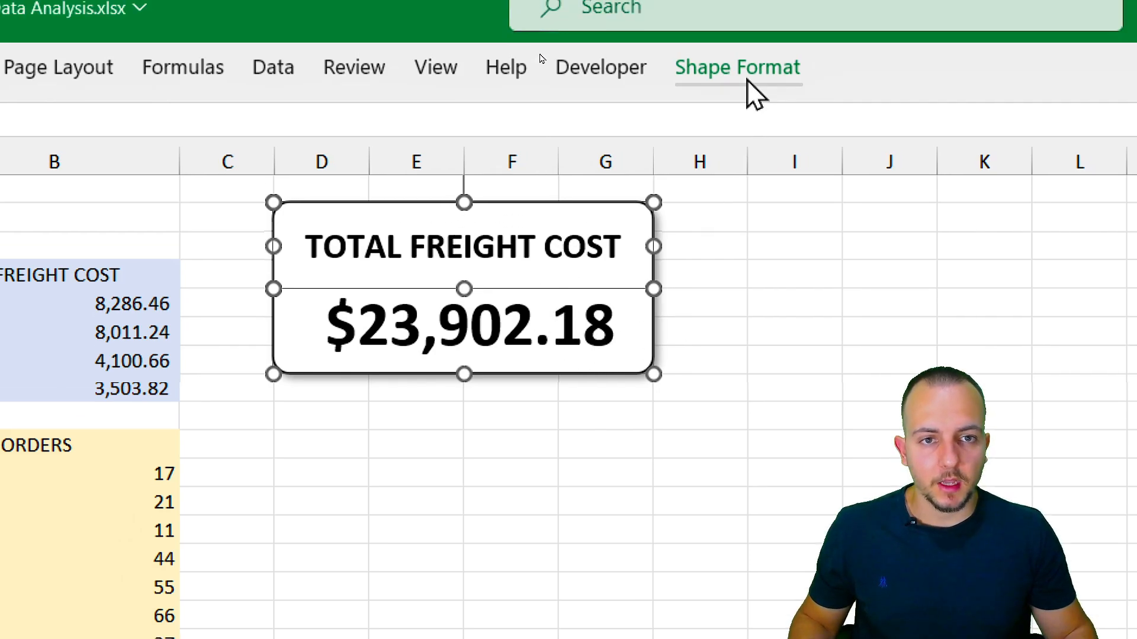
left_click(747, 24)
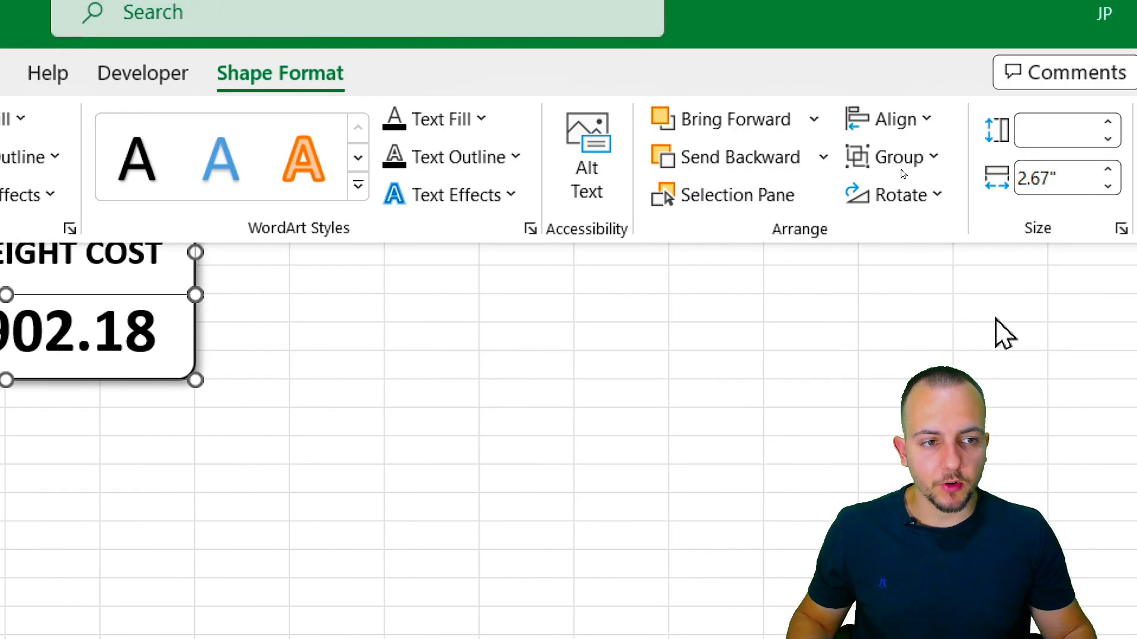
left_click(885, 160)
left_click(891, 197)
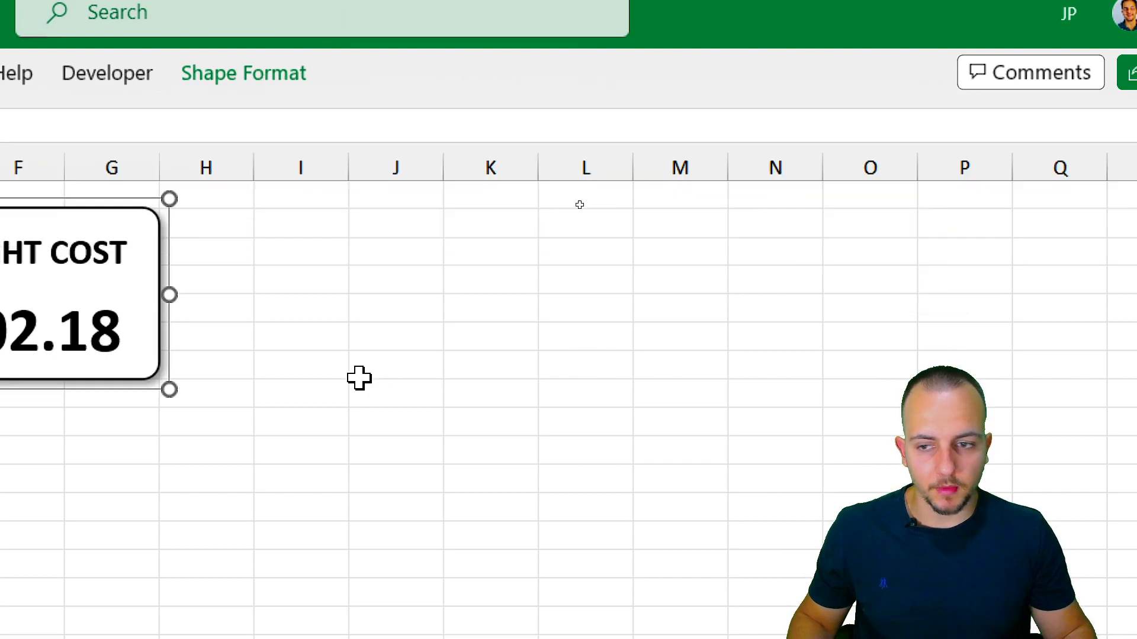
left_click(142, 477)
left_click_drag(369, 386, 284, 532)
left_click(423, 361)
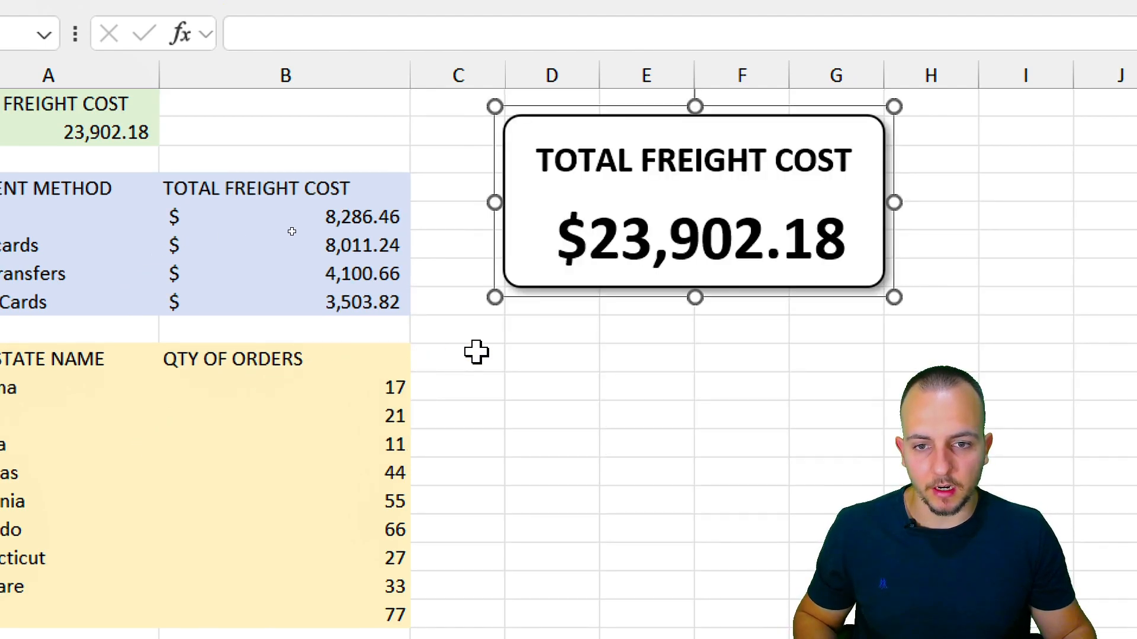
left_click(478, 378)
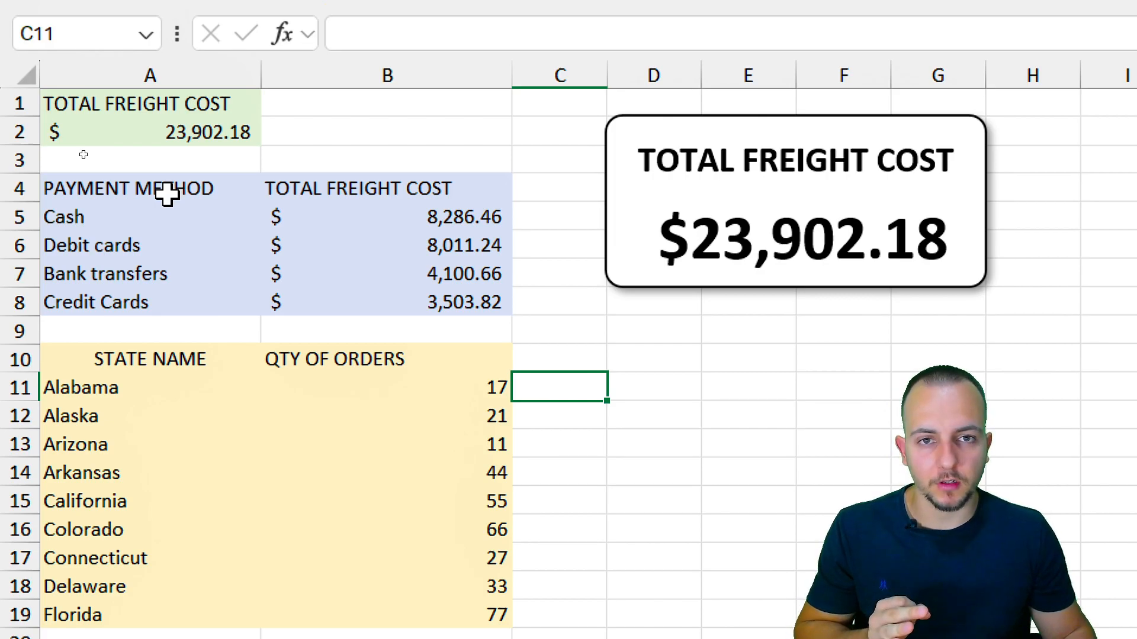
Examine the payment method table in A4:B8, going through each method and its total freight cost
left_click_drag(166, 194, 354, 294)
left_click_drag(124, 190, 318, 302)
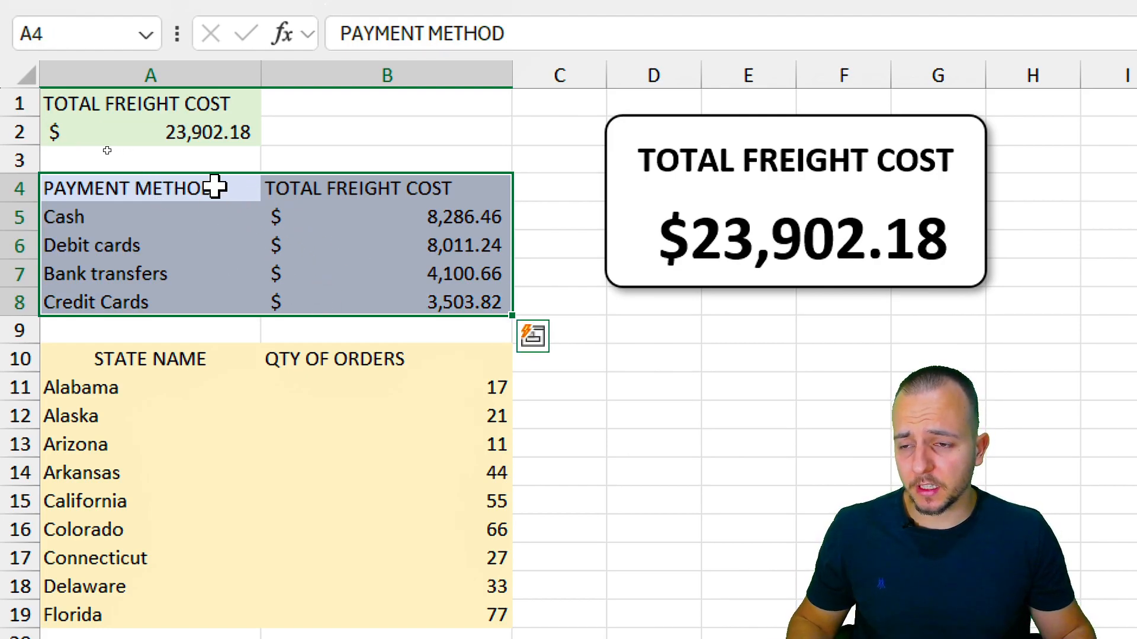
left_click(170, 230)
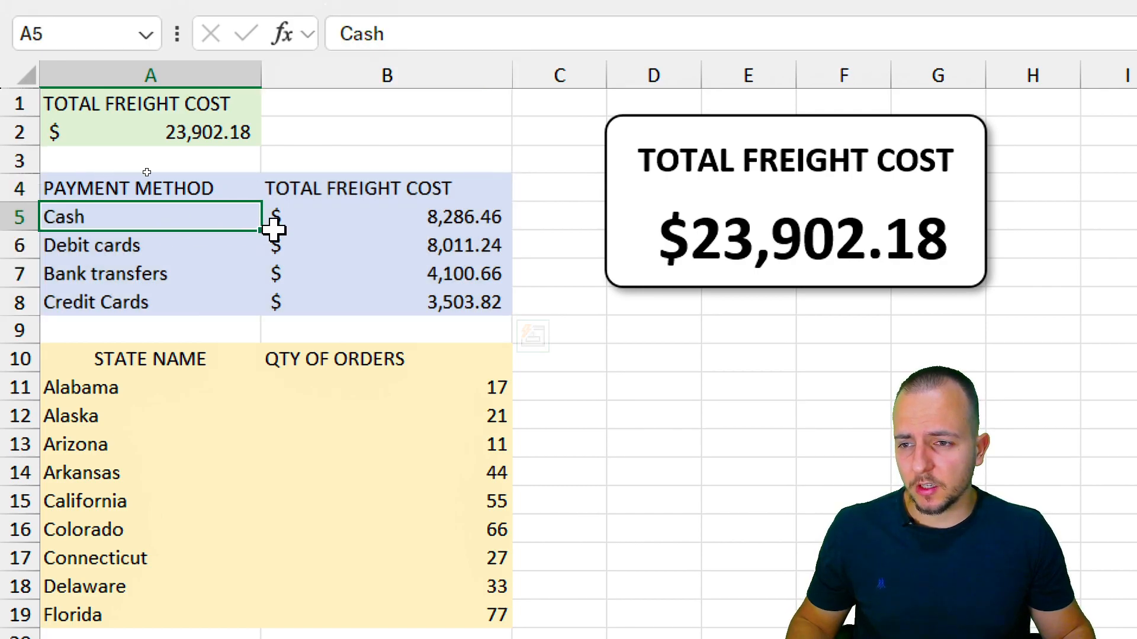
left_click_drag(257, 225, 293, 228)
left_click_drag(167, 249, 363, 243)
left_click(179, 278)
left_click_drag(178, 278, 330, 289)
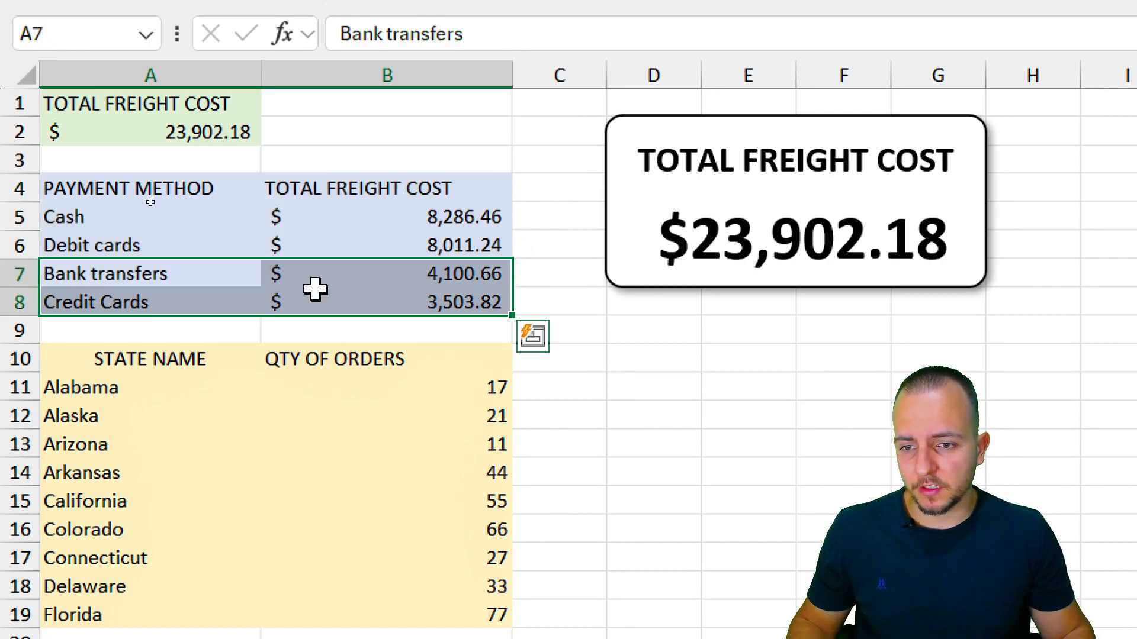
left_click_drag(188, 300, 398, 303)
left_click_drag(412, 209, 368, 289)
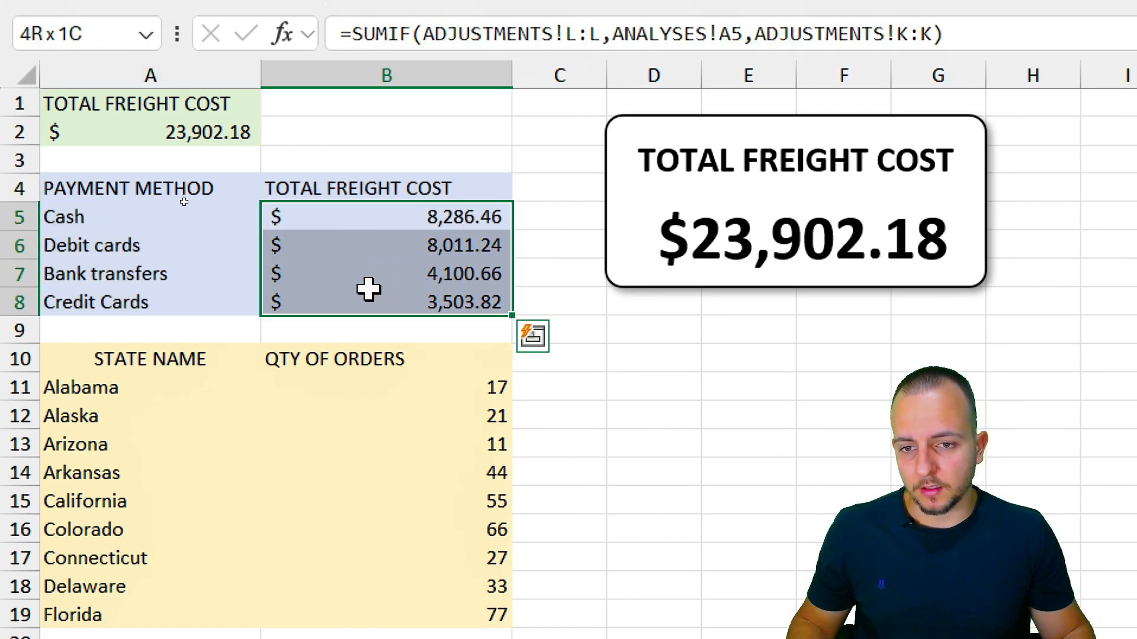
Insert a doughnut chart from the payment method table A4:B8 and place it beside the total freight cost card
left_click_drag(195, 188, 371, 291)
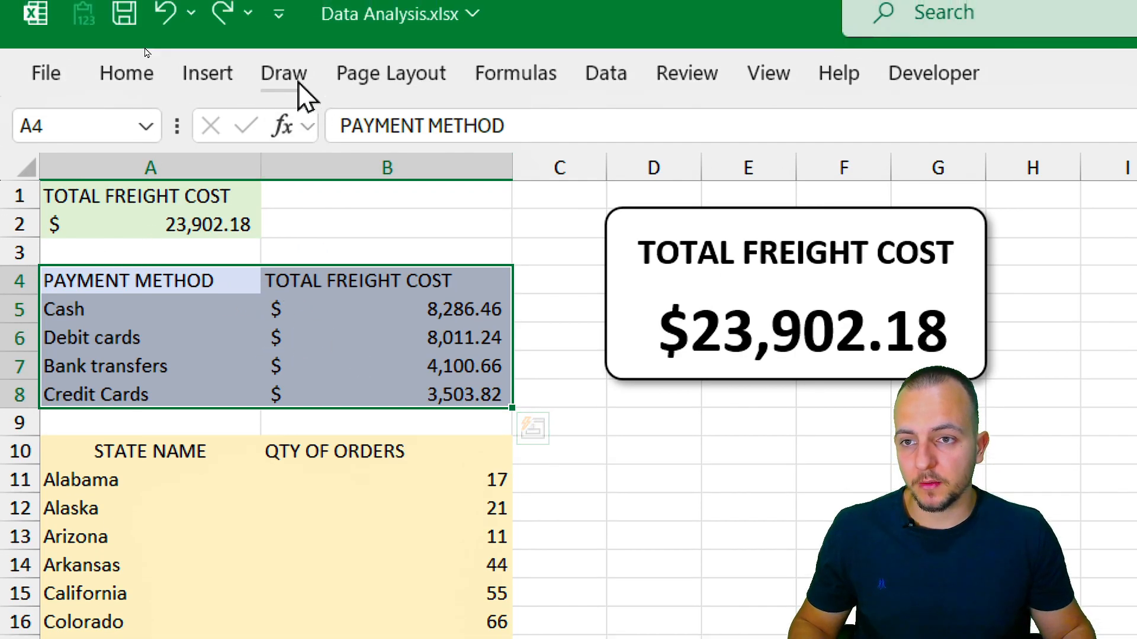
left_click(219, 89)
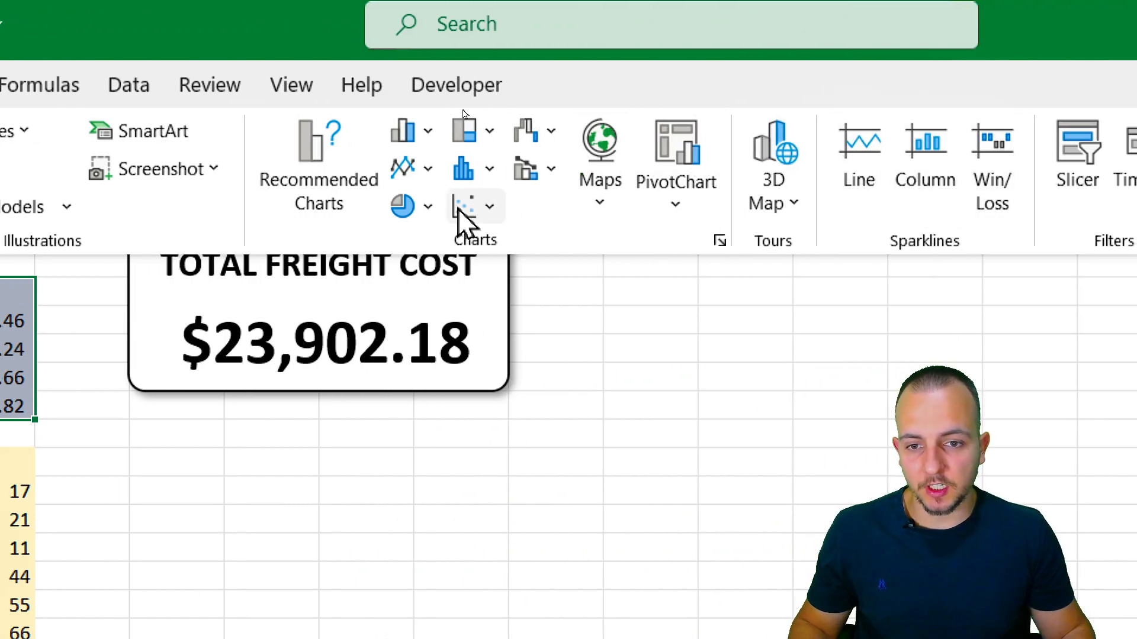
left_click(428, 207)
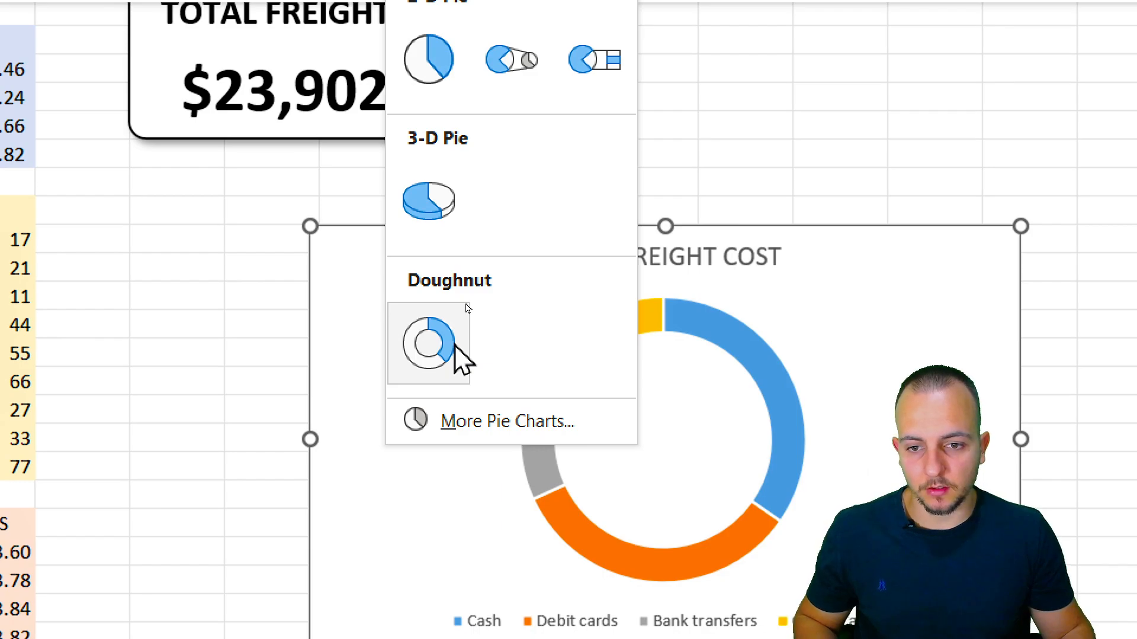
left_click(455, 345)
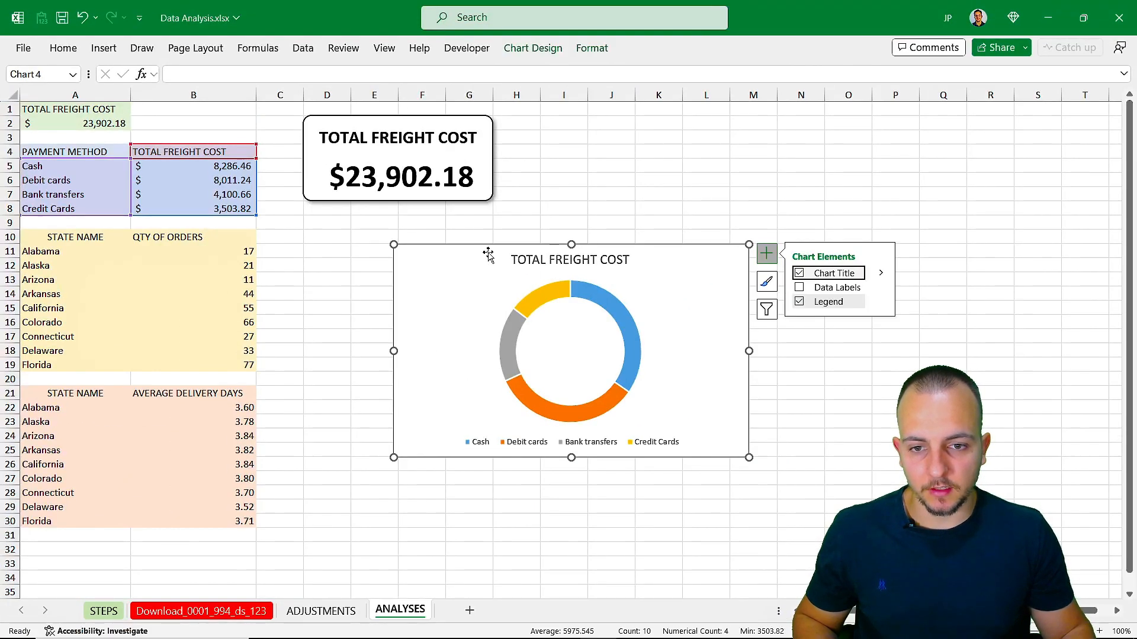
left_click_drag(488, 254, 624, 114)
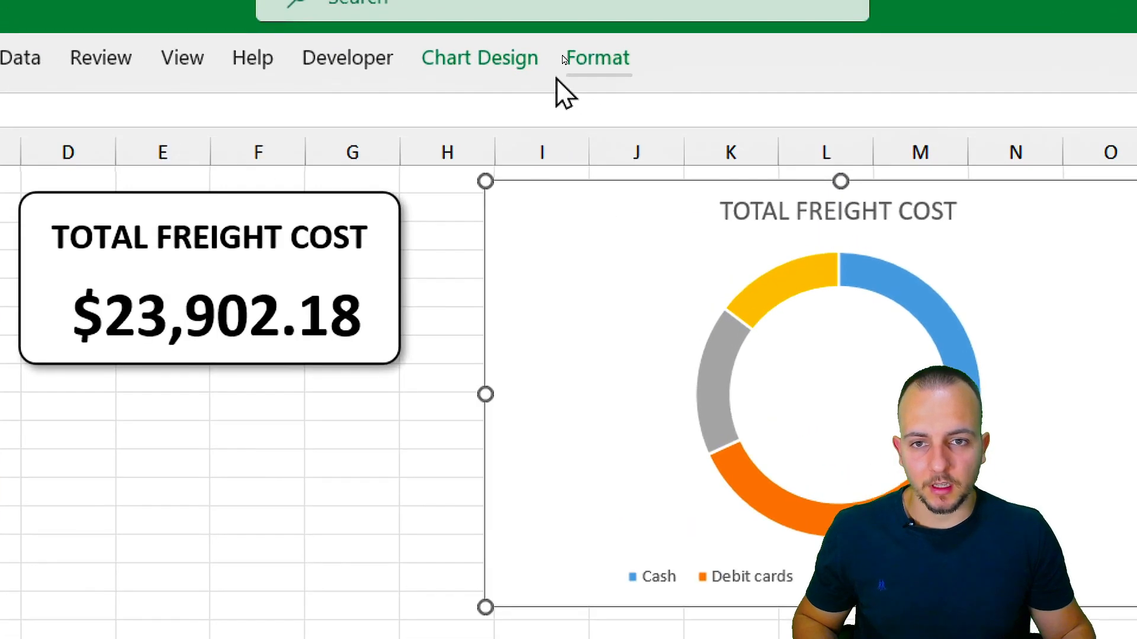
Apply the chart style with a thick ring, percentage labels and the legend above the doughnut
left_click(520, 67)
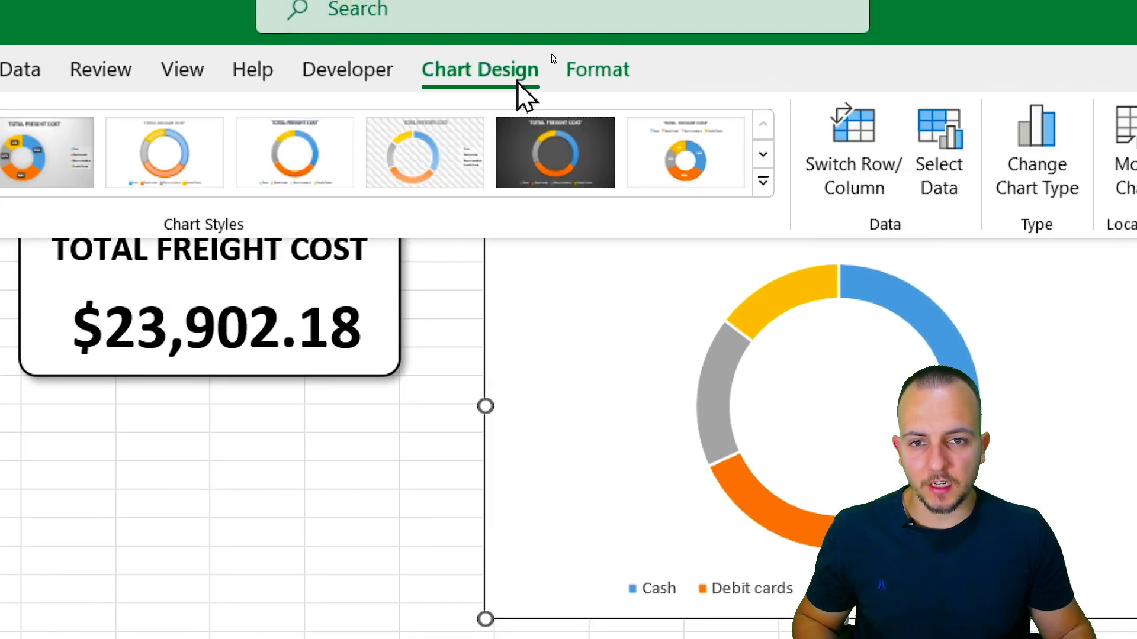
left_click(768, 168)
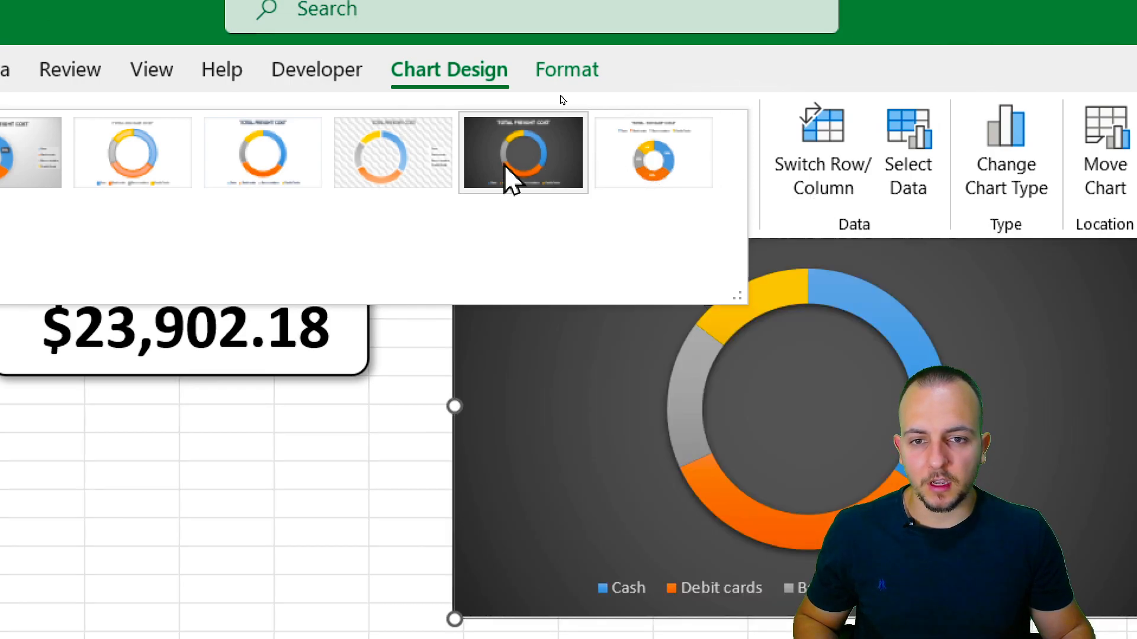
left_click(620, 154)
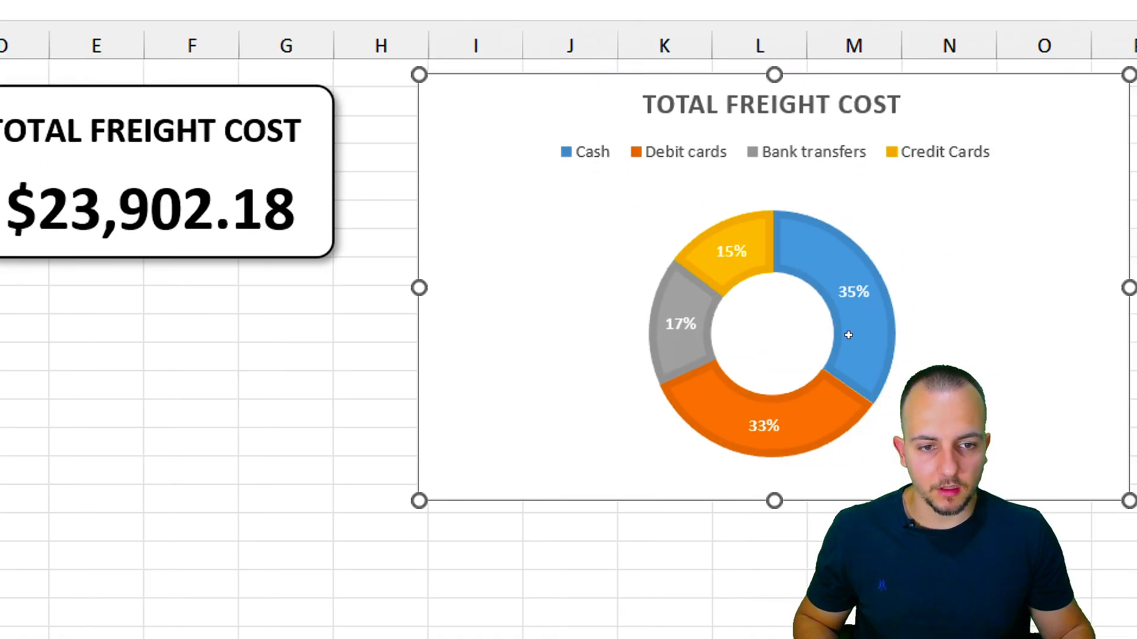
left_click(923, 93)
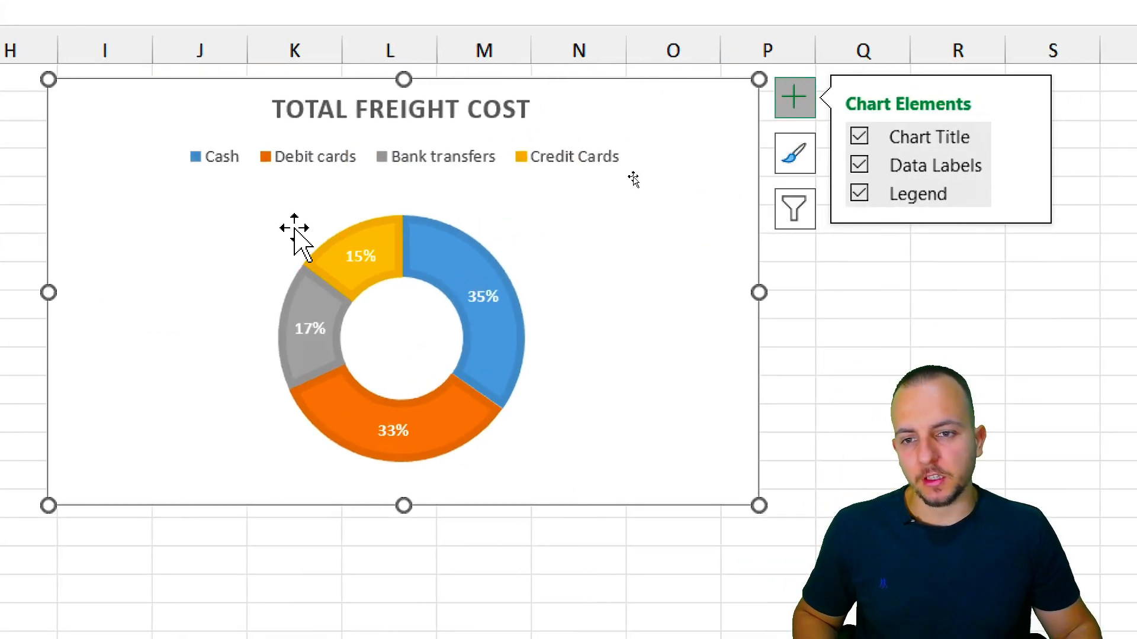
Move the doughnut chart's legend to the right side of the chart
left_click(413, 169)
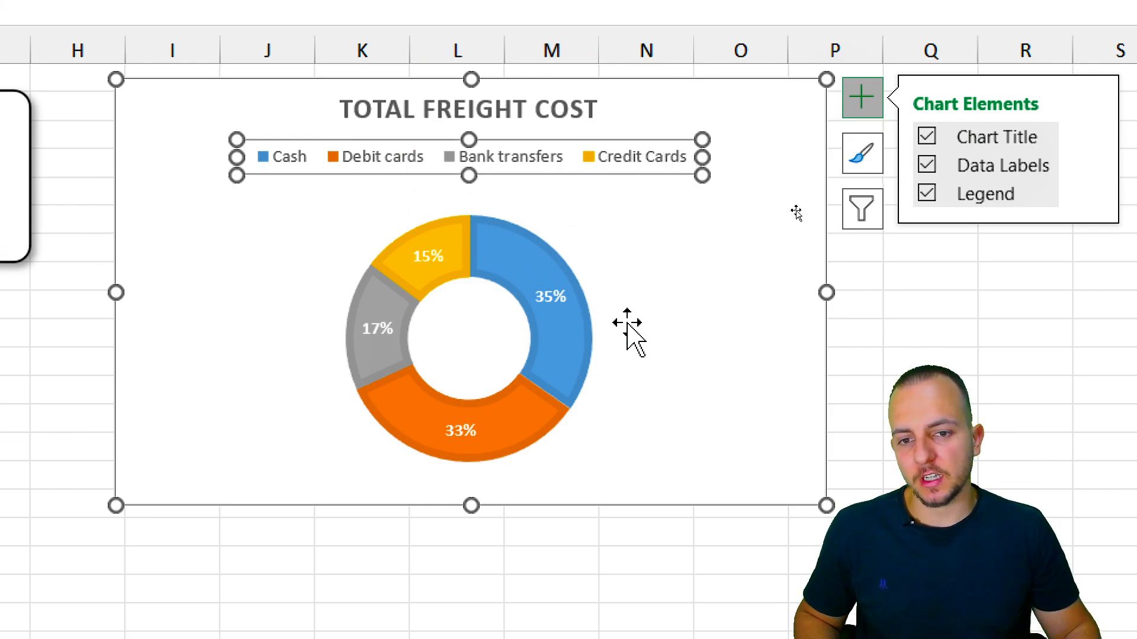
mouse_move(545, 277)
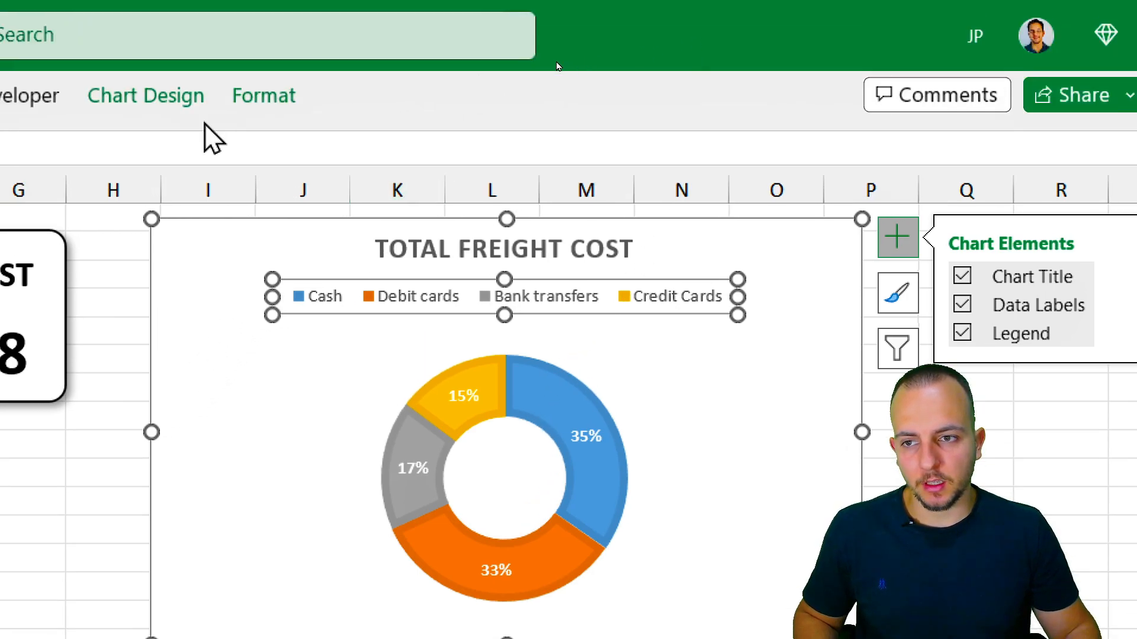
left_click(145, 95)
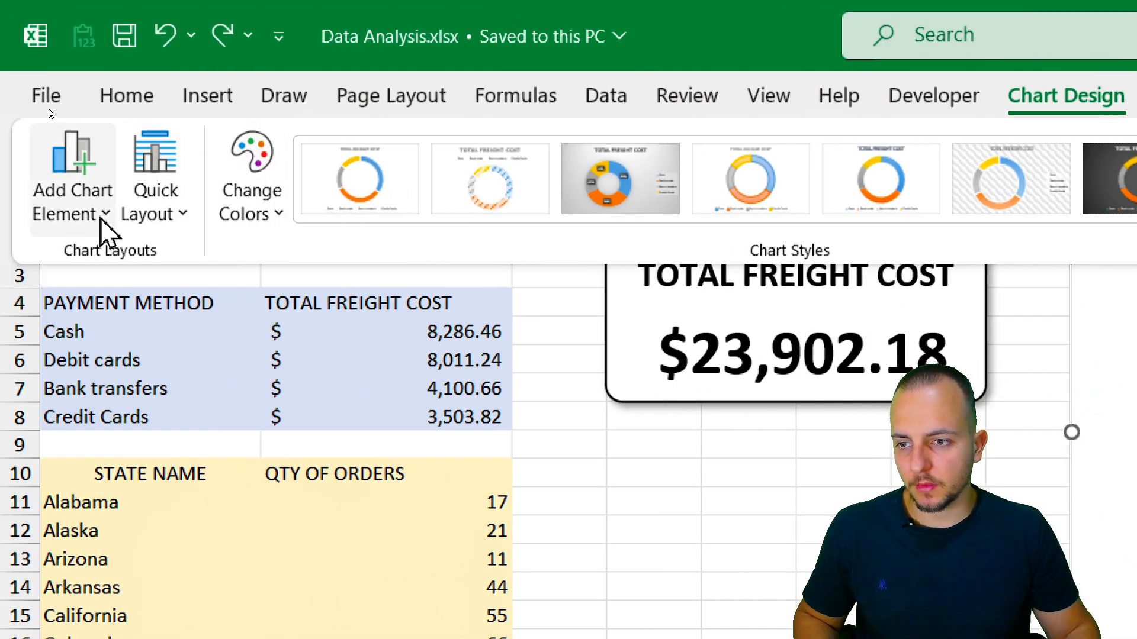
left_click(100, 218)
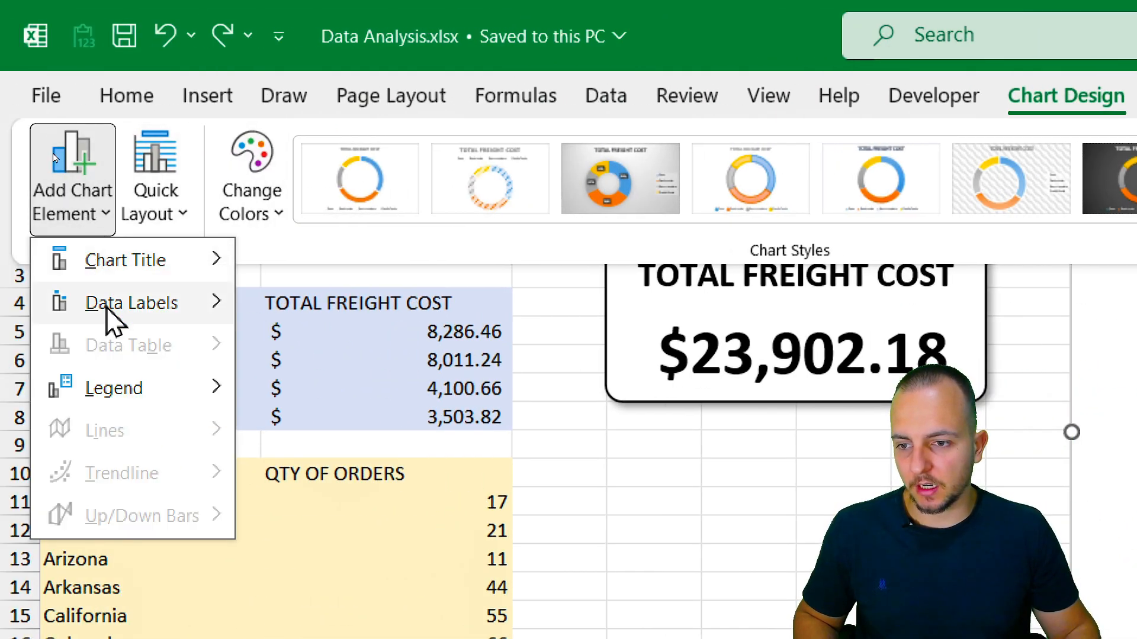
mouse_move(107, 306)
mouse_move(228, 397)
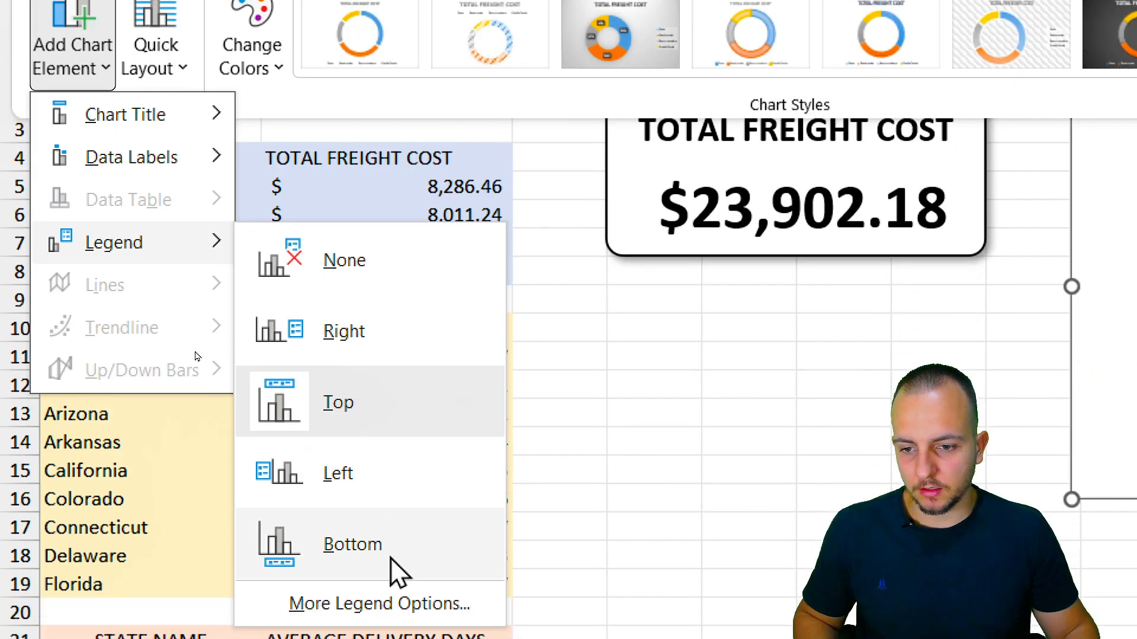
left_click(349, 483)
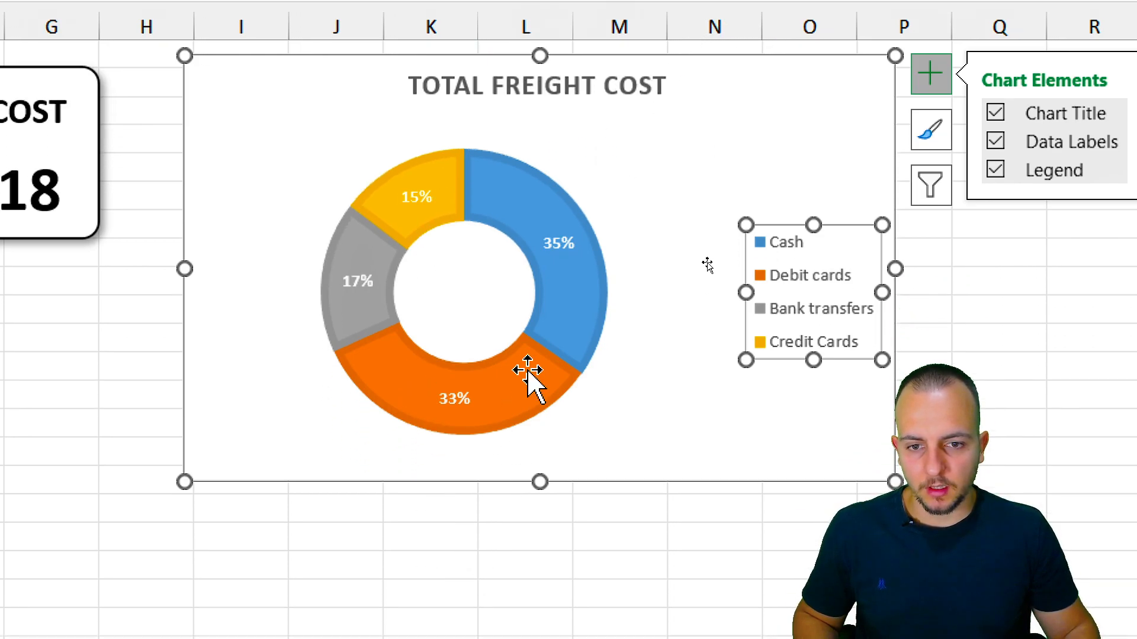
Rotate the doughnut series by setting the angle of its first slice to 130°
mouse_move(548, 400)
right_click(547, 305)
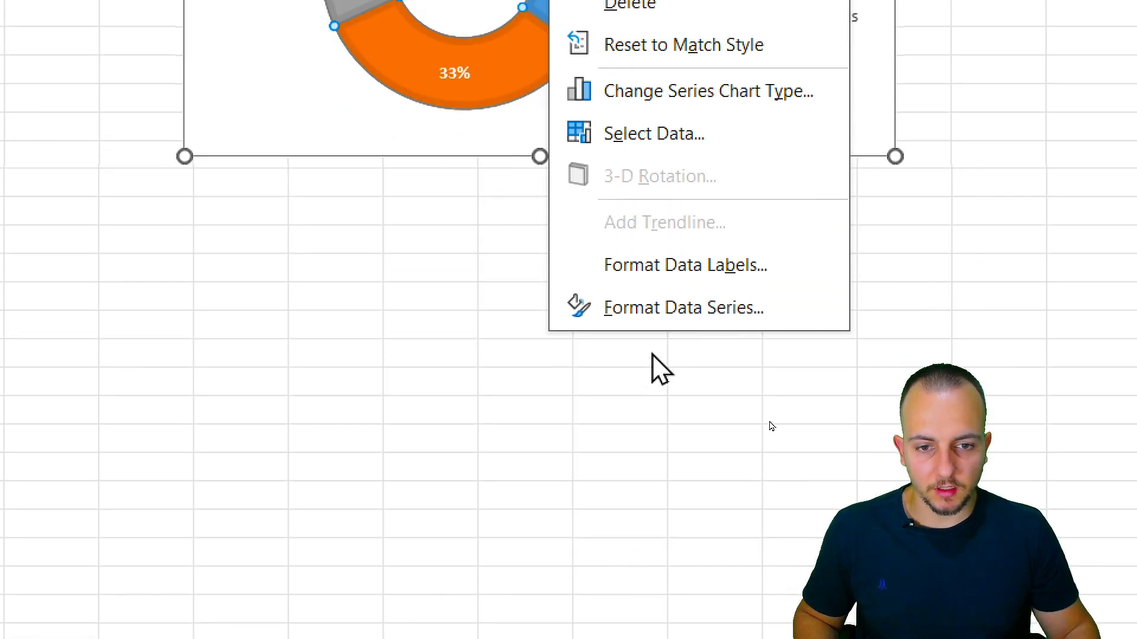
left_click(711, 317)
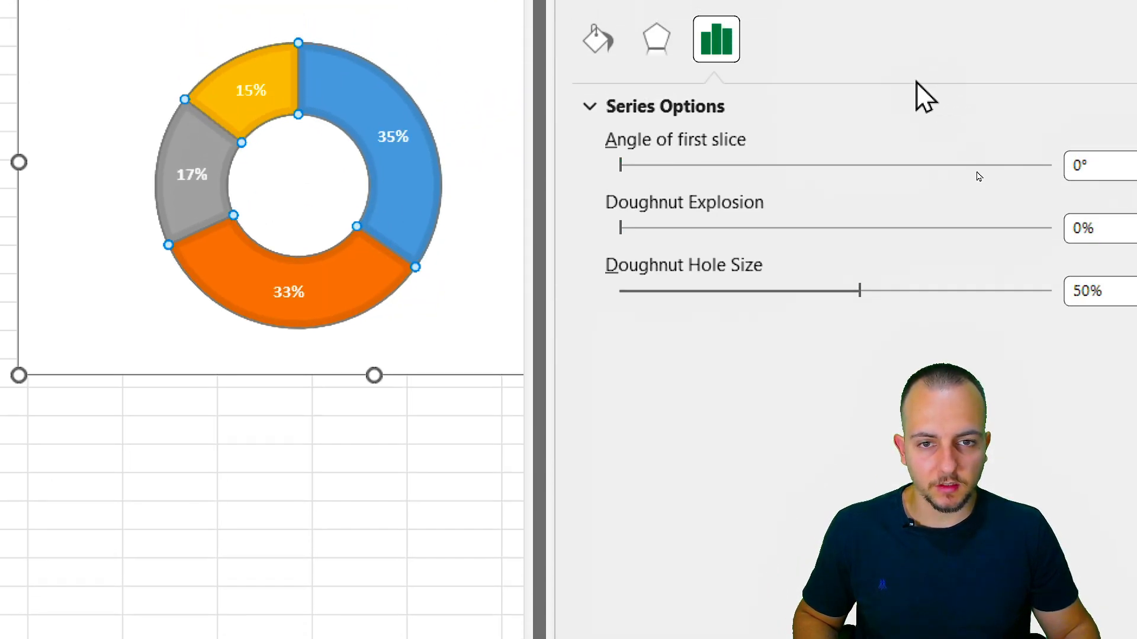
scroll(648, 219, "up", 8)
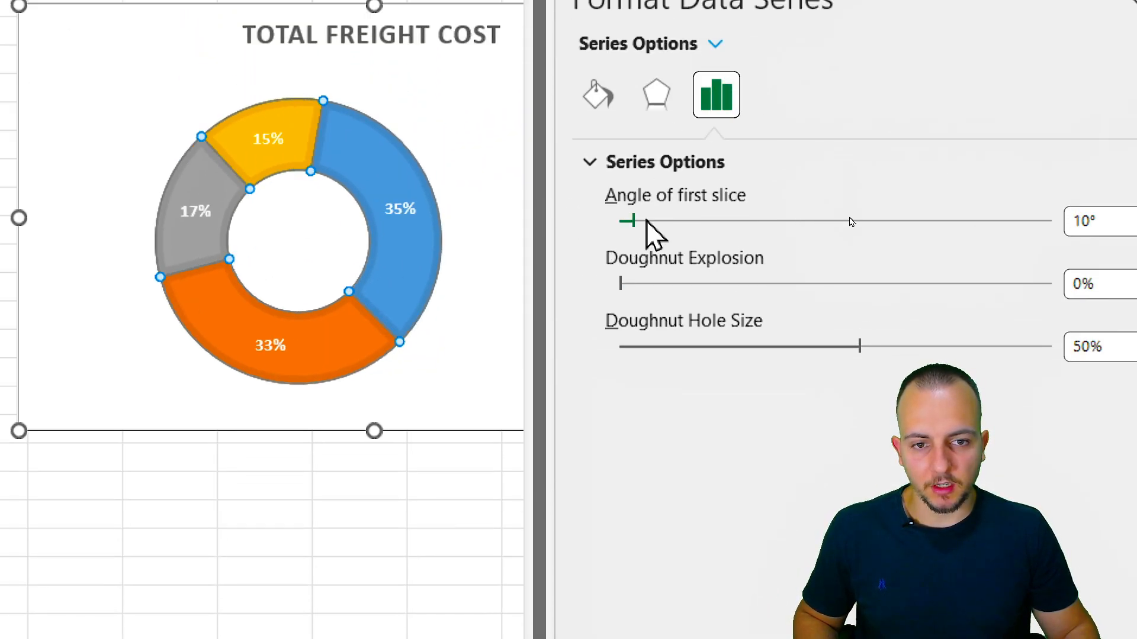
scroll(648, 218, "down", 8)
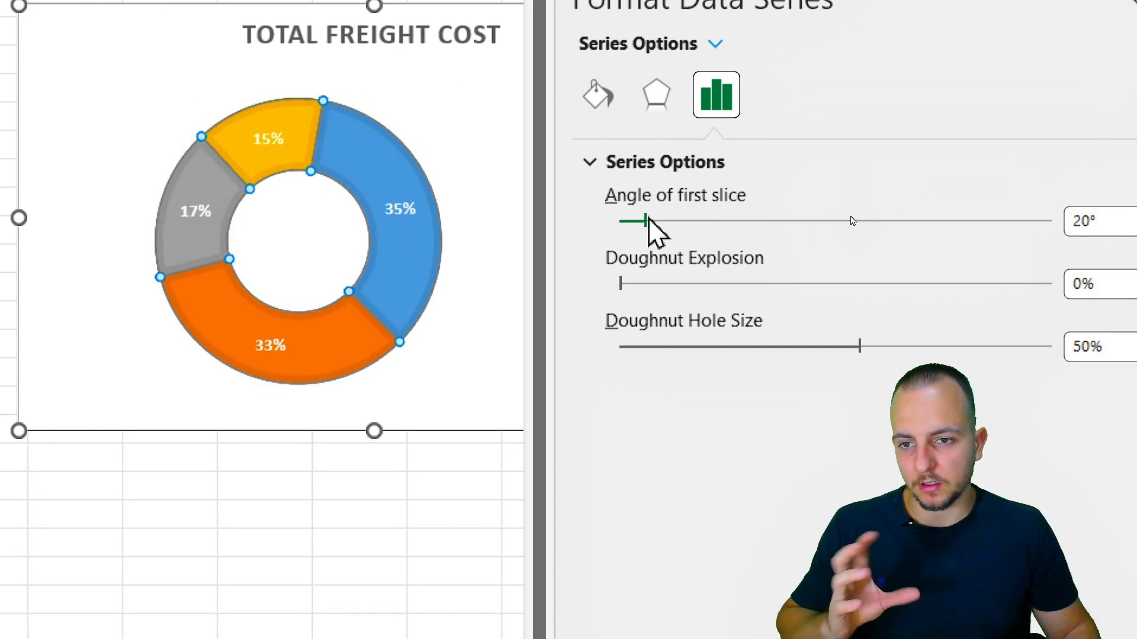
scroll(648, 219, "up", 14)
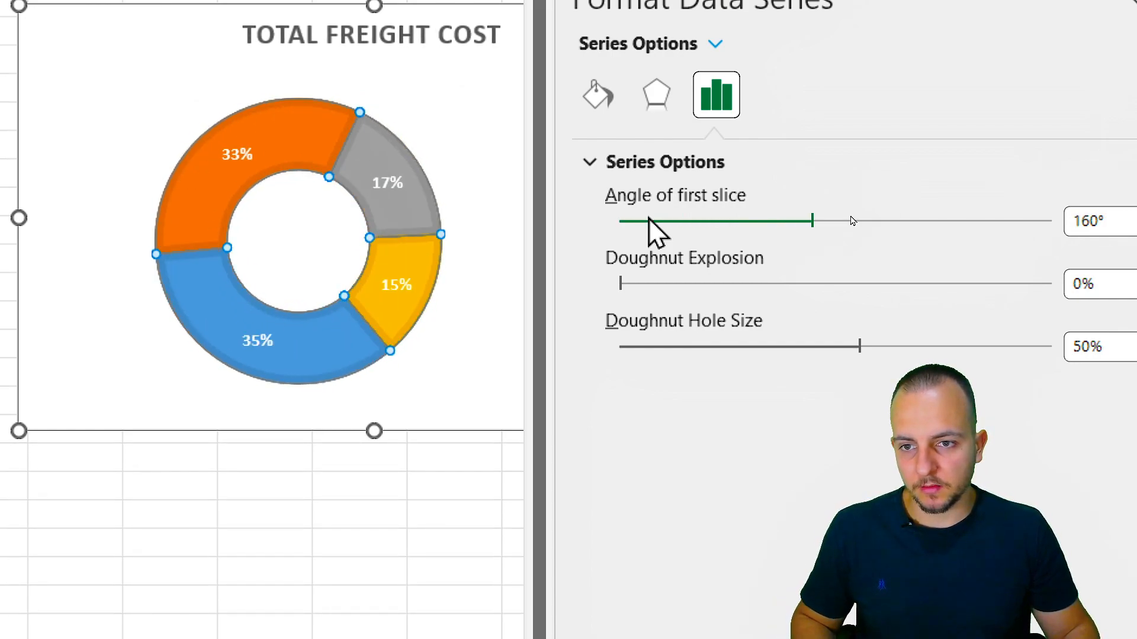
scroll(648, 219, "down", 3)
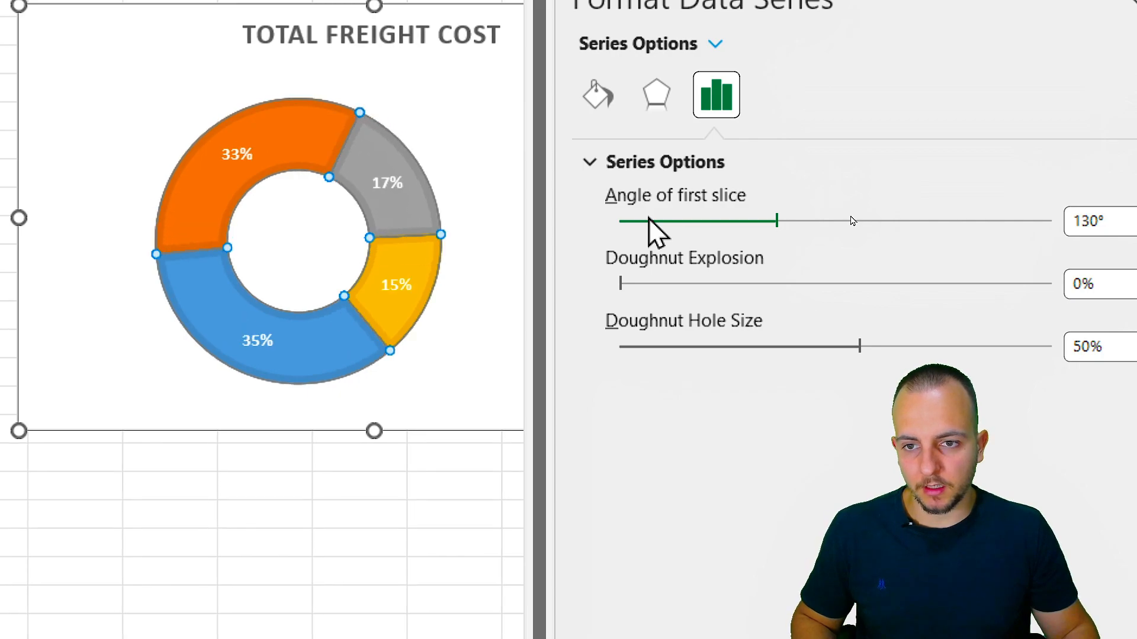
Separate the doughnut slices slightly by setting the doughnut explosion to 3%
scroll(645, 285, "up", 3)
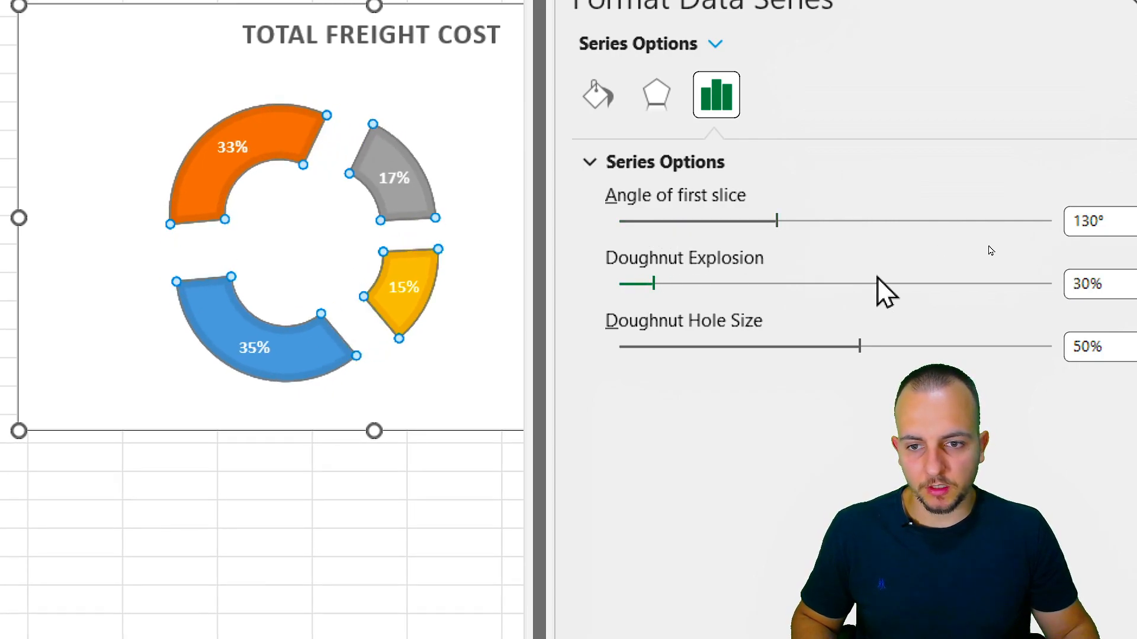
left_click(1115, 286)
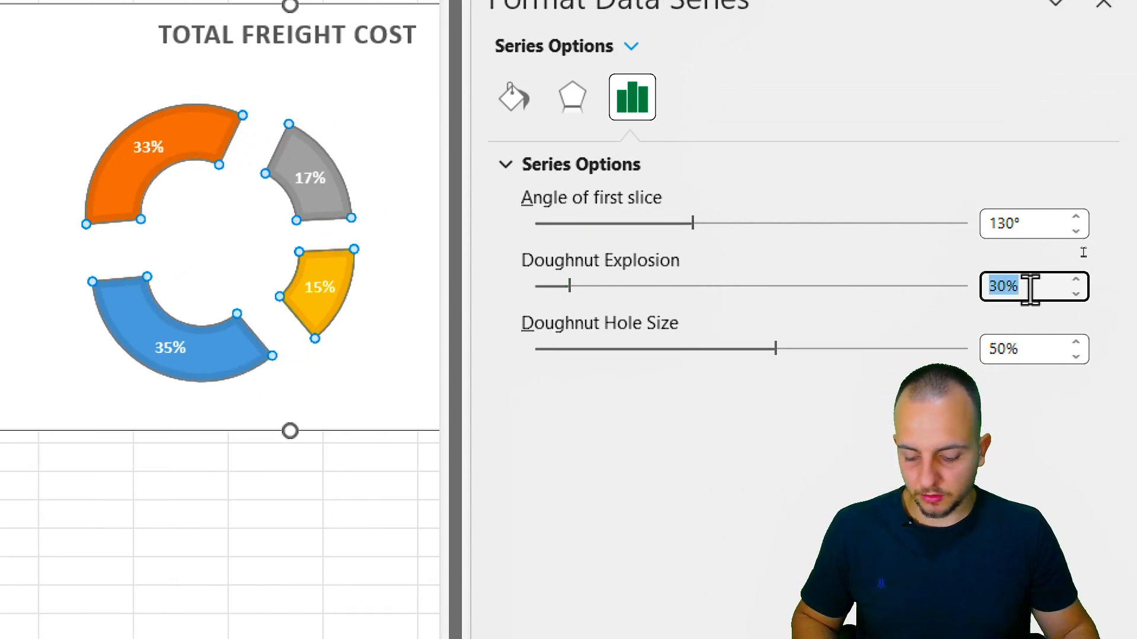
type("3")
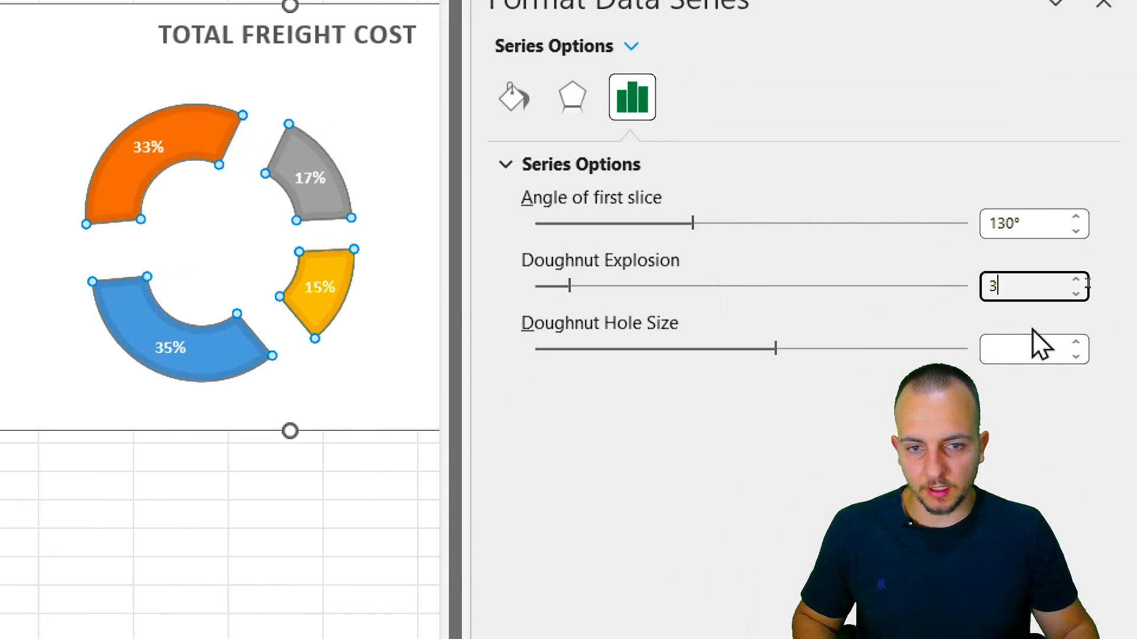
left_click(1040, 348)
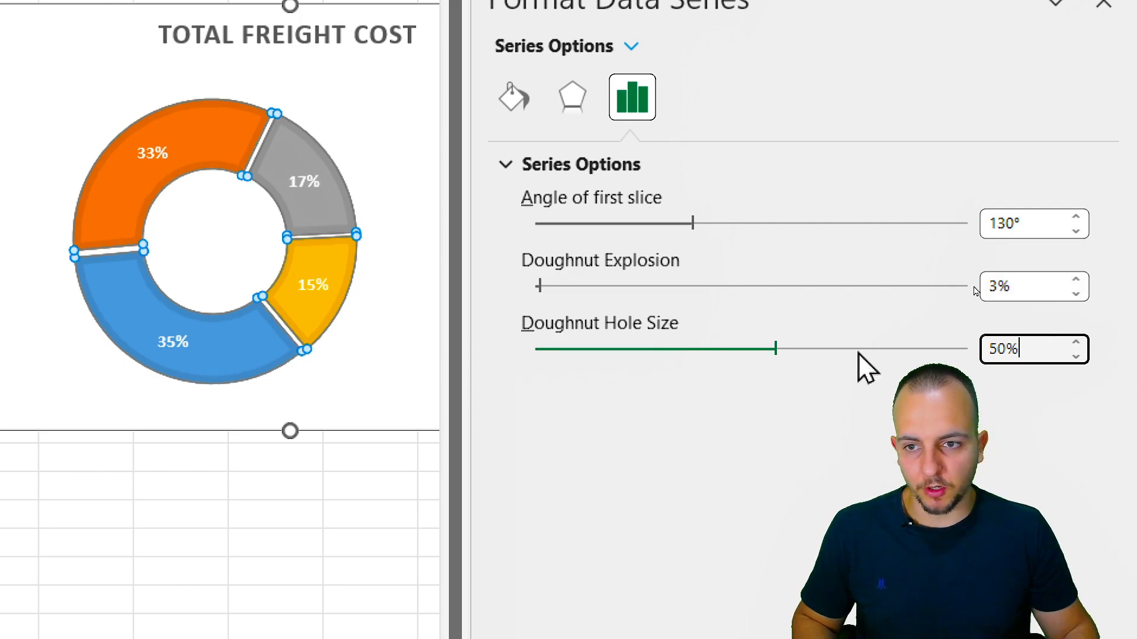
Try different doughnut hole sizes for the series and set the value to 40%
left_click(776, 350)
key("Left")
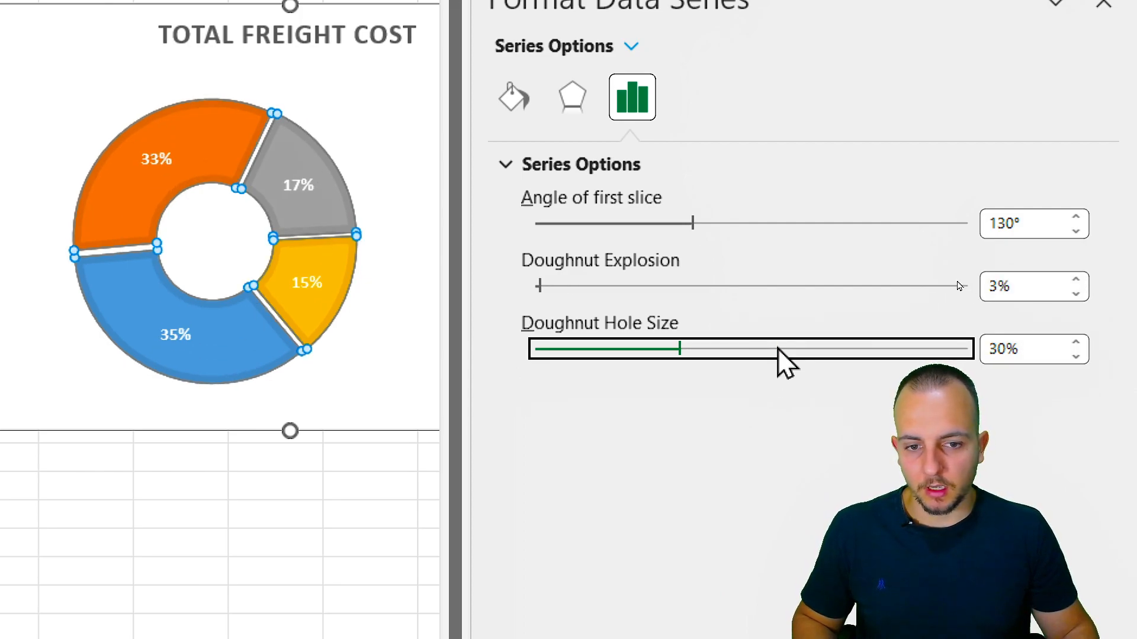
key("Right")
key("Right")
key("Left")
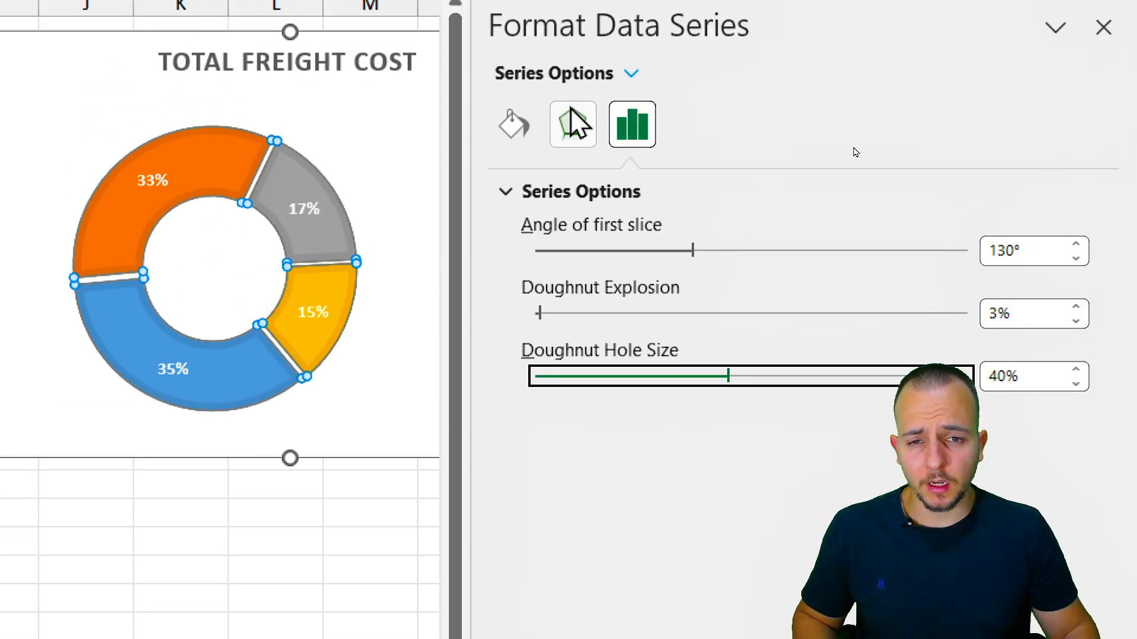
Apply the first outer shadow preset to the doughnut slices and close the series formatting options
left_click(572, 122)
left_click(610, 192)
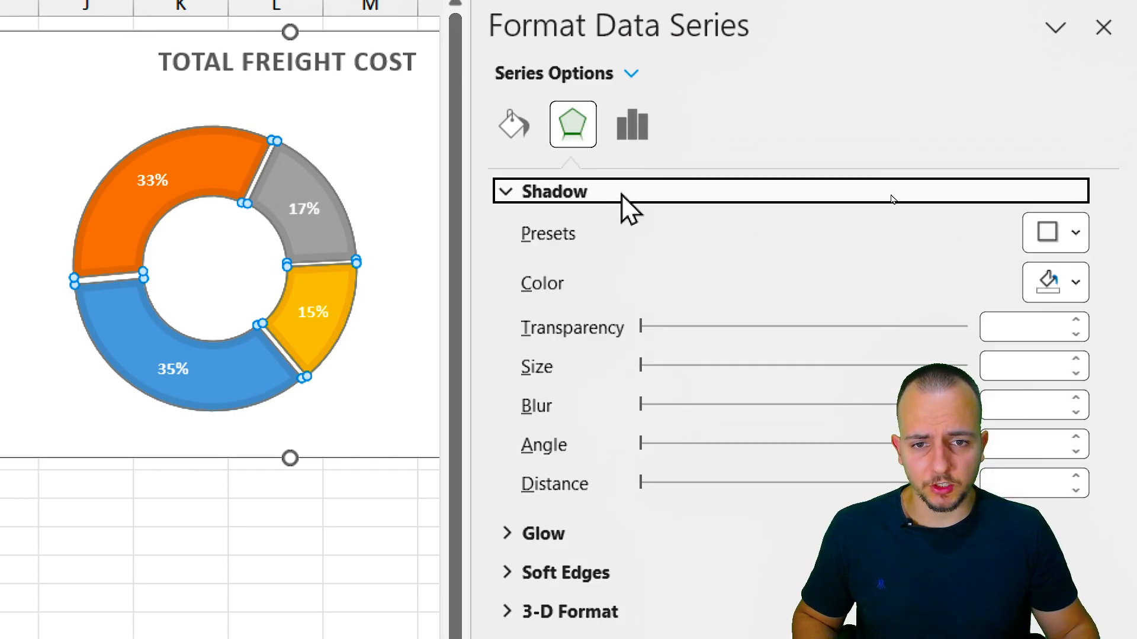
left_click(1029, 223)
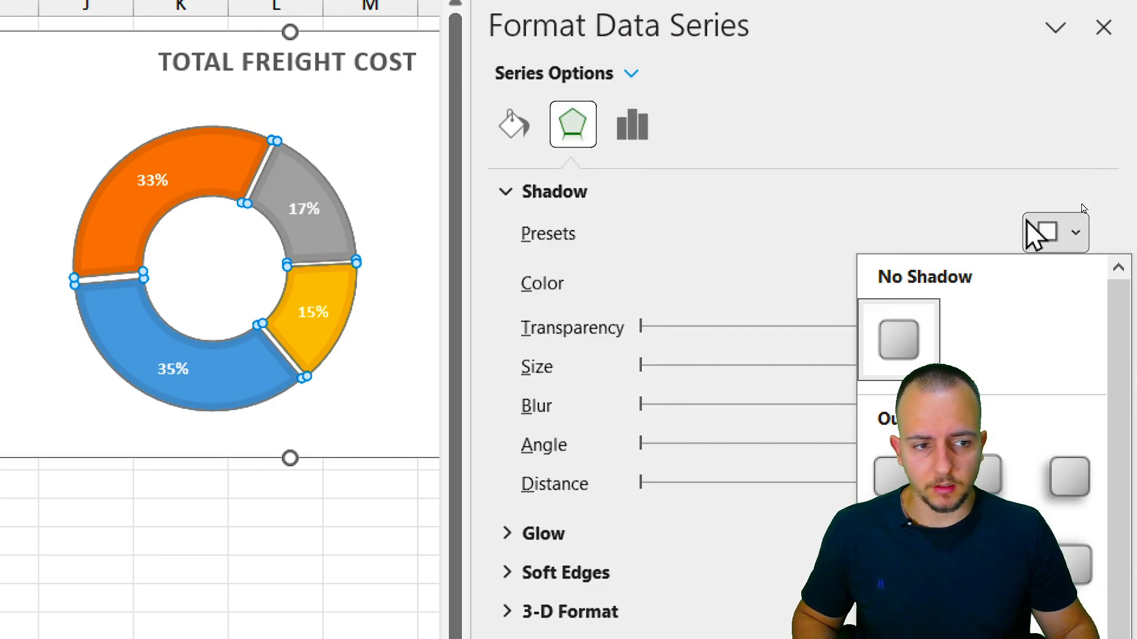
left_click(898, 472)
left_click(515, 144)
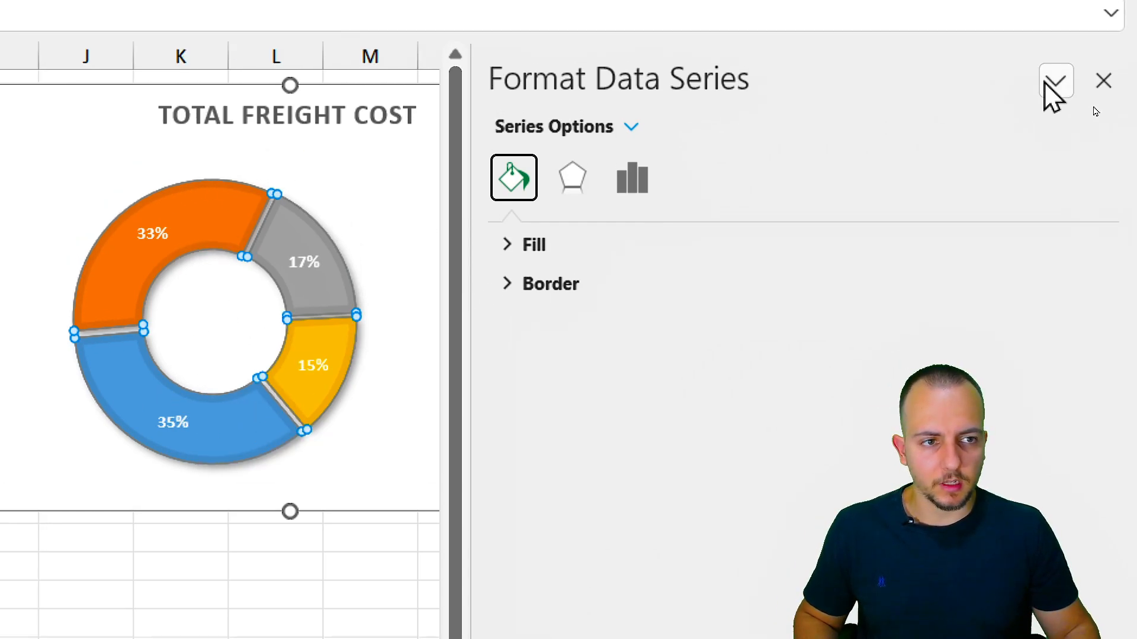
left_click(1101, 79)
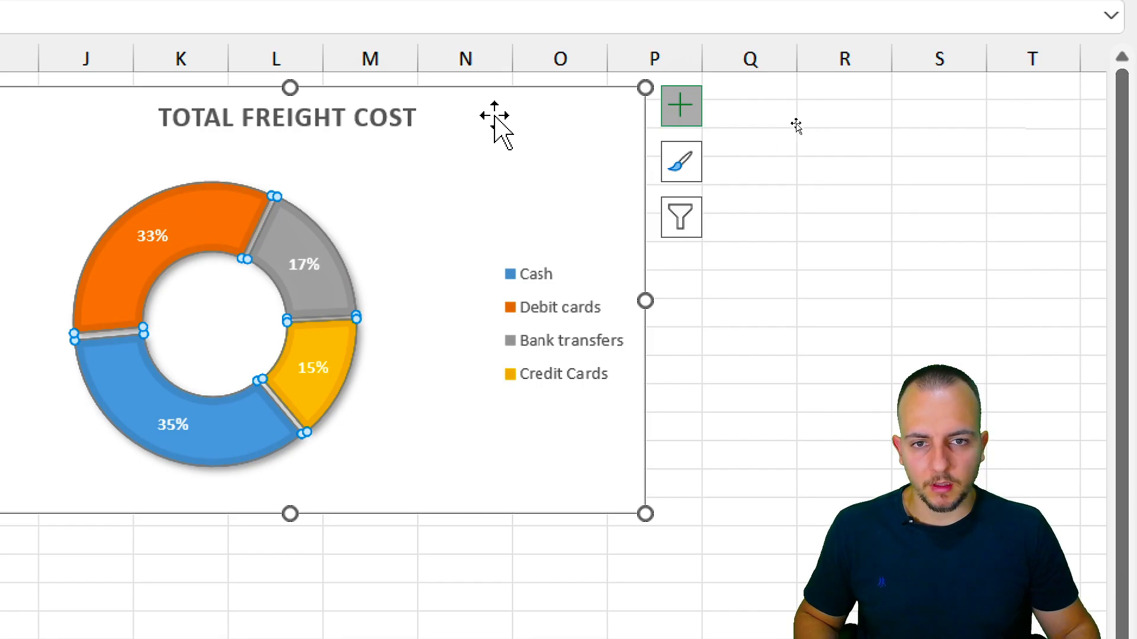
Give the whole doughnut chart area a black outline and an outer shadow effect
left_click(77, 88)
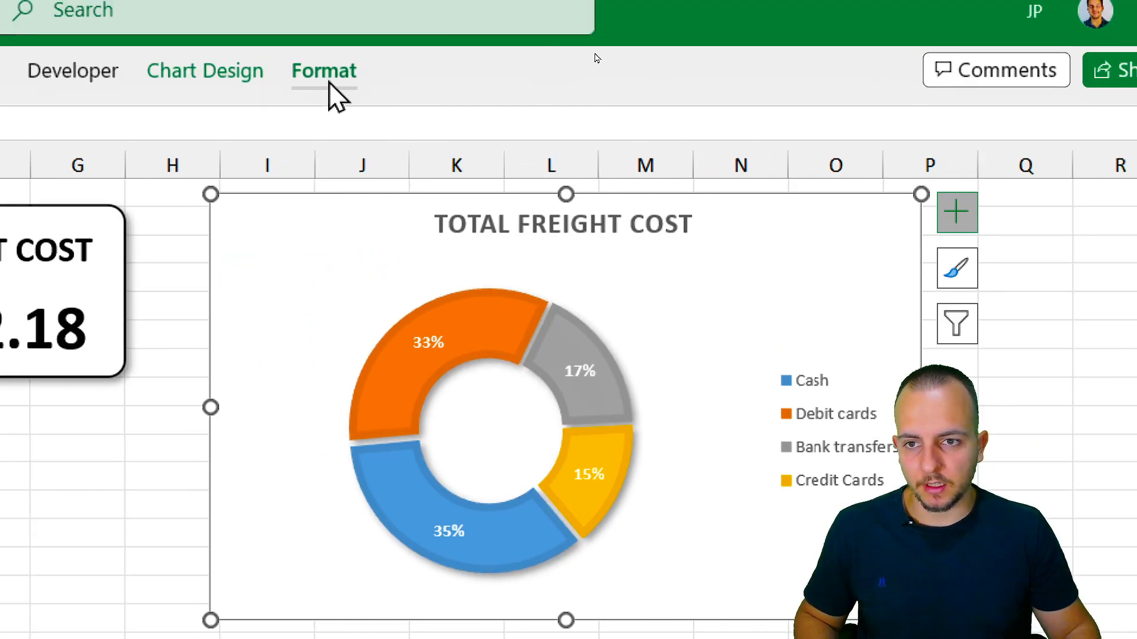
left_click(325, 71)
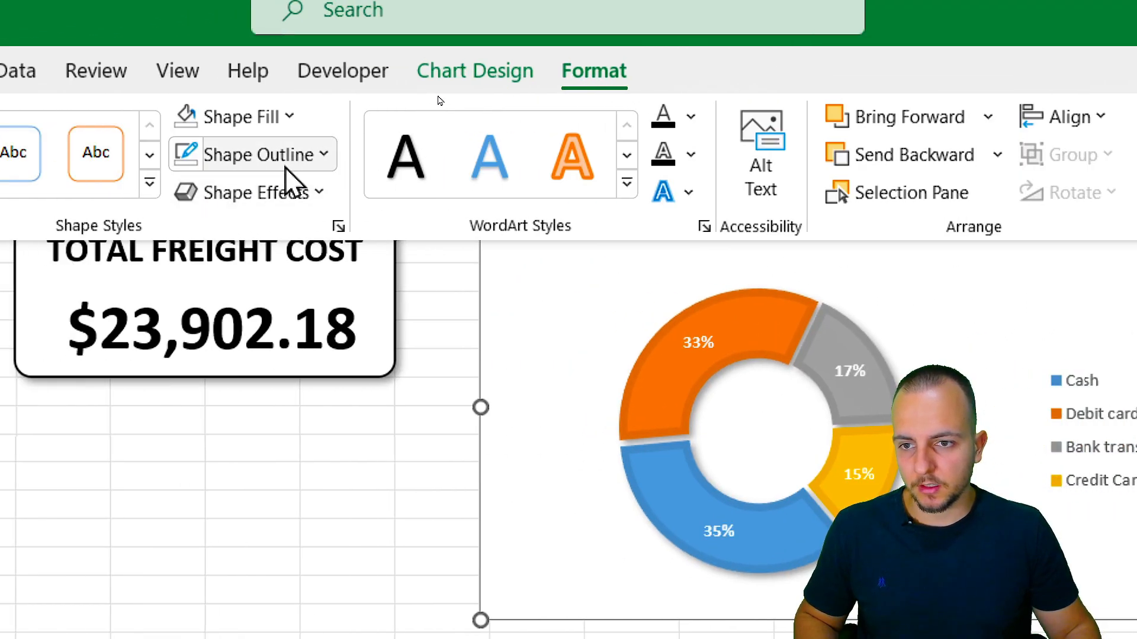
left_click(285, 166)
left_click(203, 274)
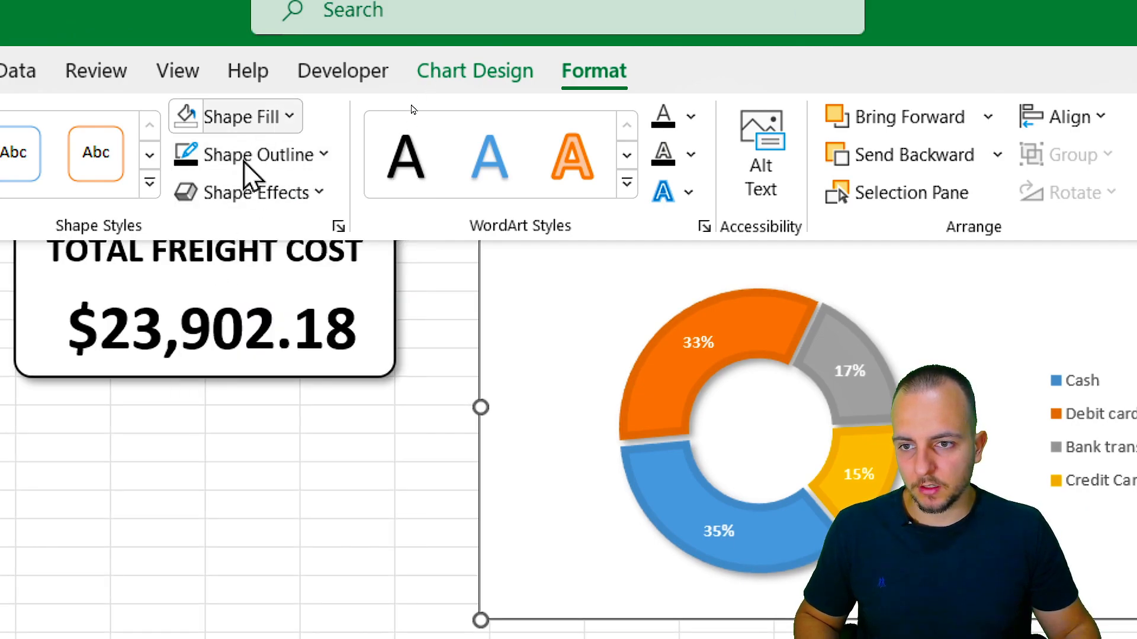
left_click(248, 193)
mouse_move(377, 313)
left_click(432, 435)
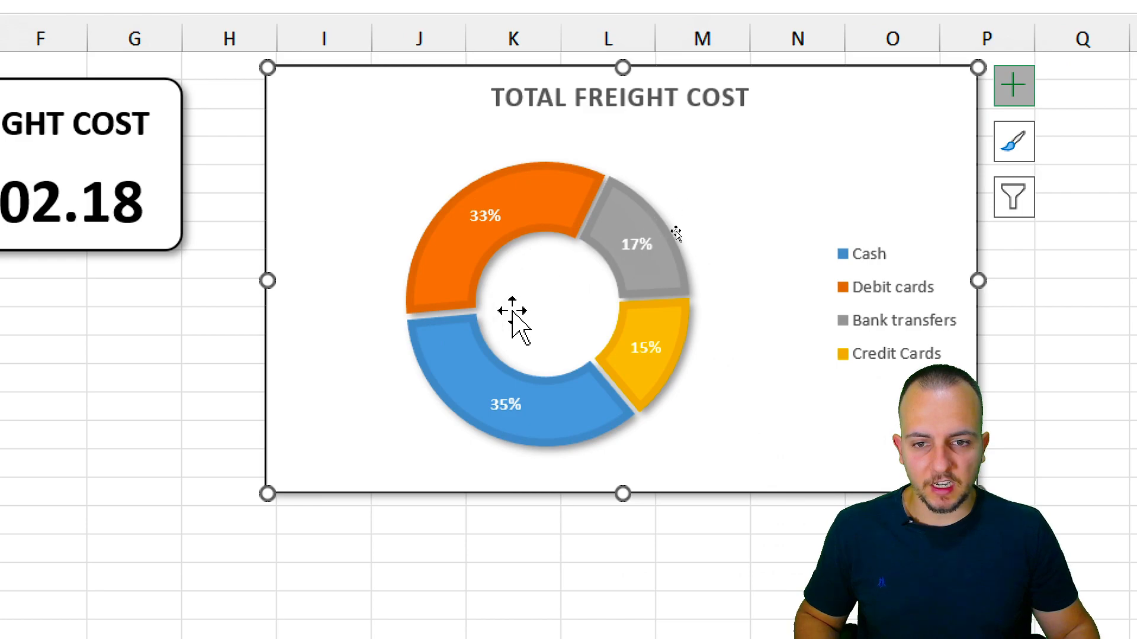
Enlarge the doughnut's plot area so the ring fills more of the chart's height, and deselect the chart
left_click(557, 294)
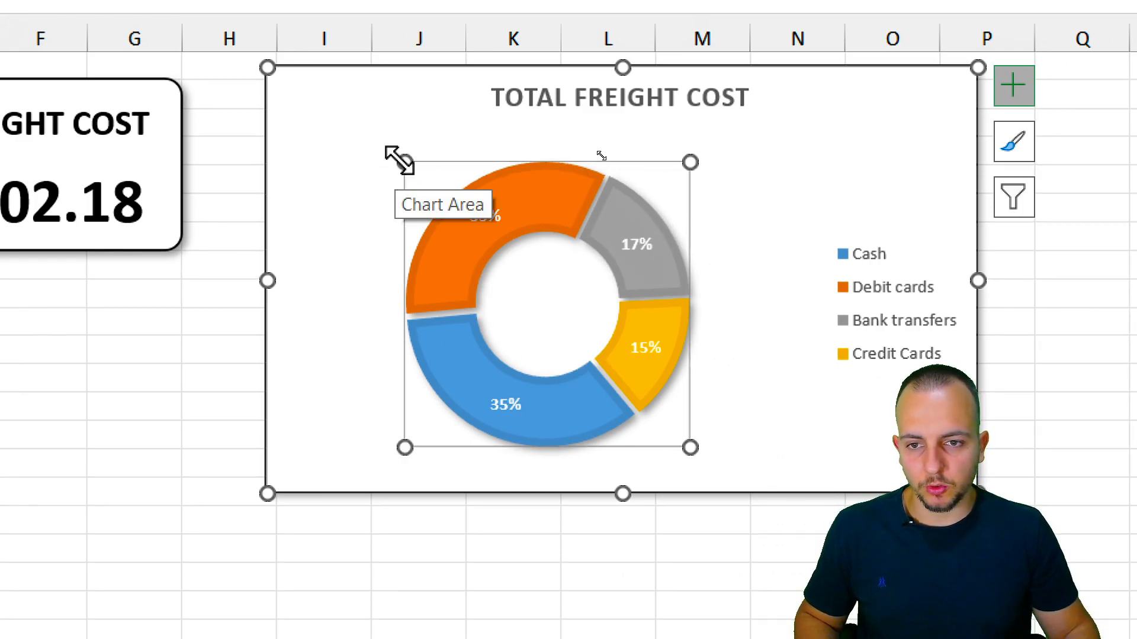
left_click_drag(405, 161, 423, 129)
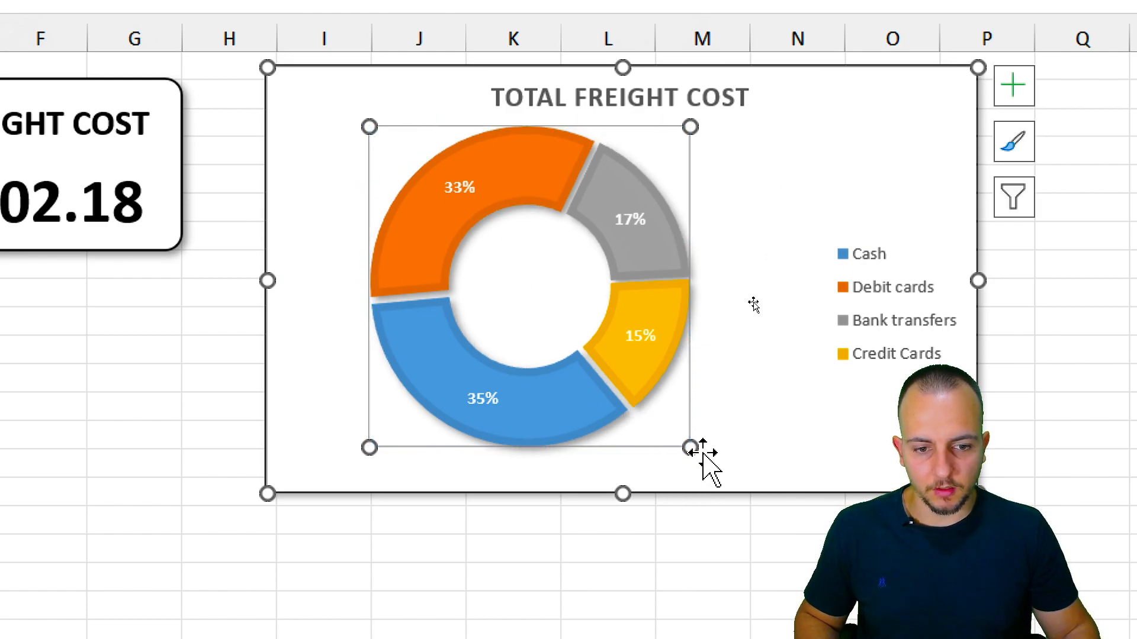
left_click_drag(691, 445, 715, 456)
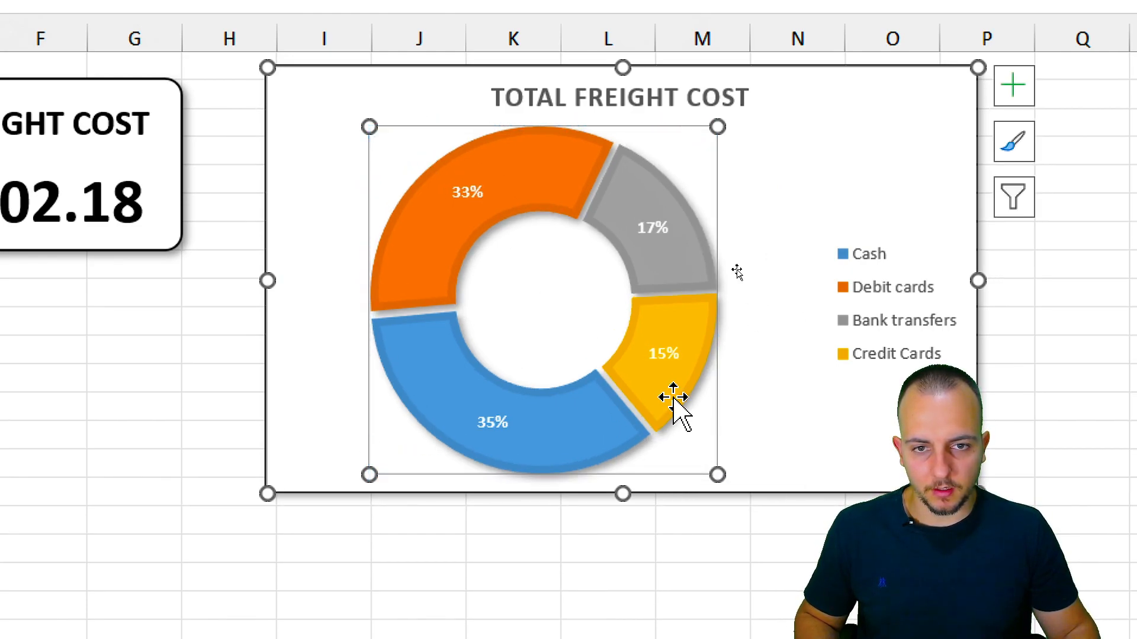
left_click(323, 574)
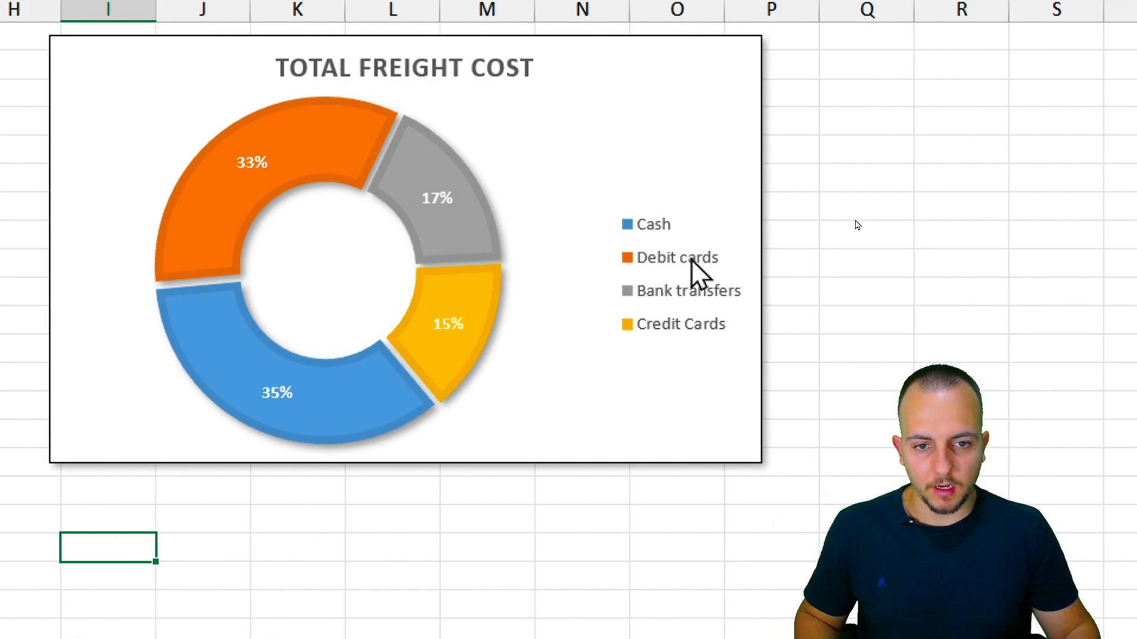
Make the legend text with the payment methods bold and increase its font size
left_click(691, 261)
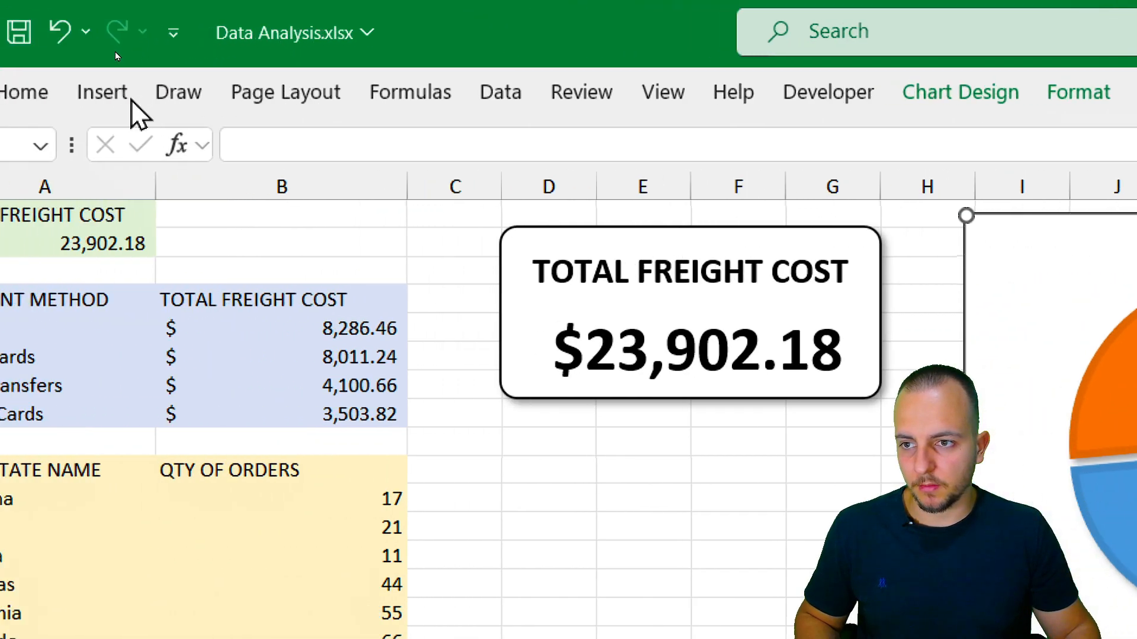
left_click(100, 95)
left_click(28, 93)
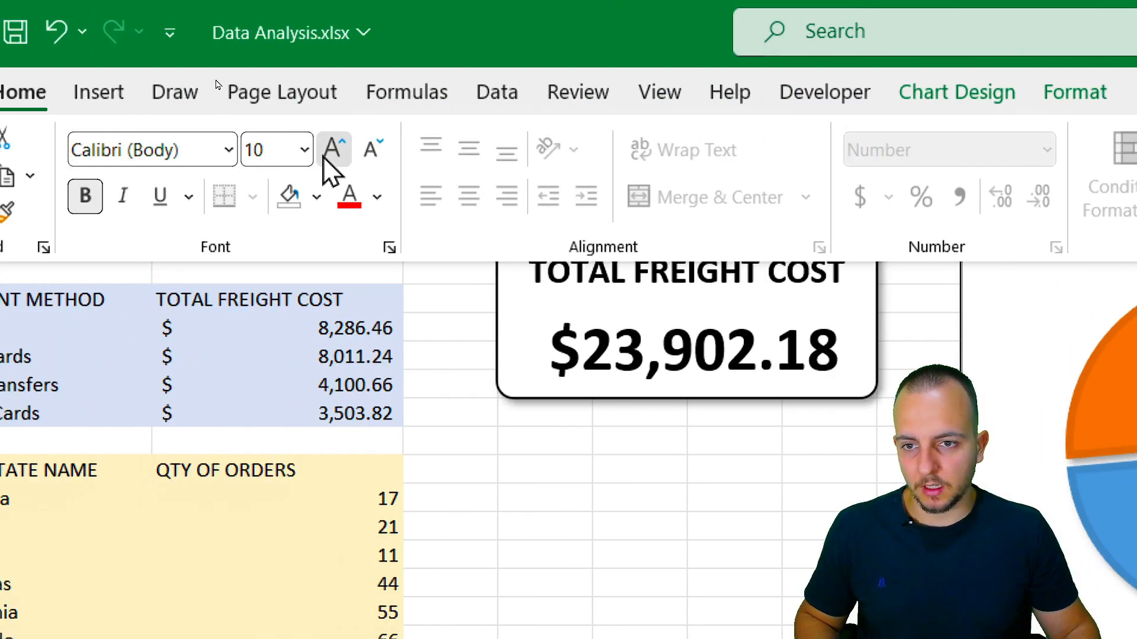
left_click(333, 150)
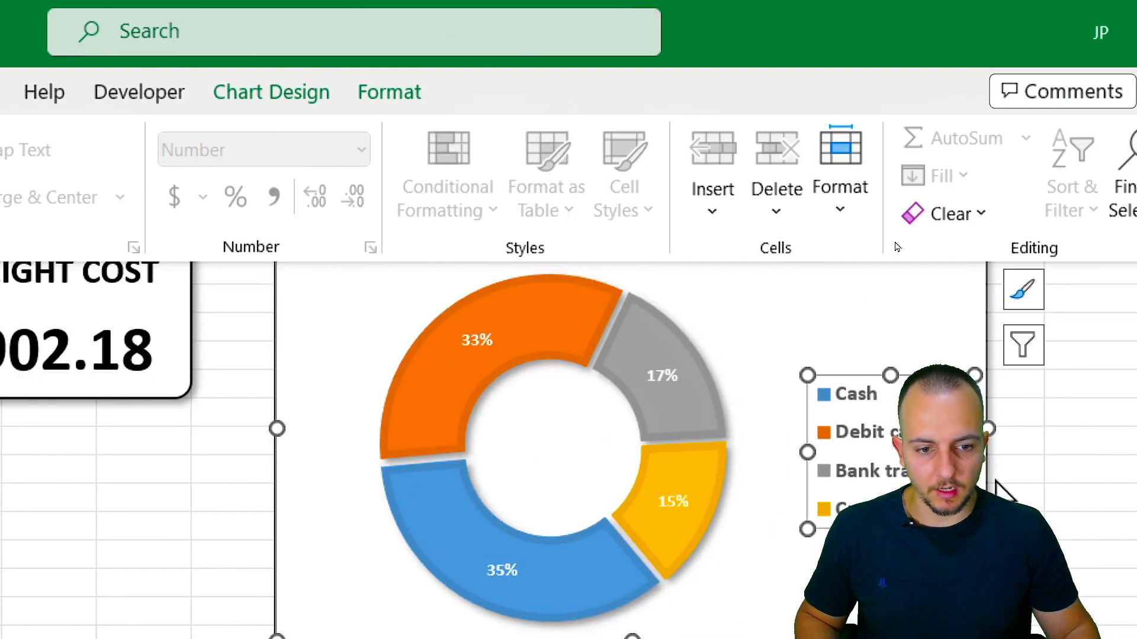
Increase the font size of the doughnut chart's percentage data labels in several increments and deselect the chart
left_click(644, 377)
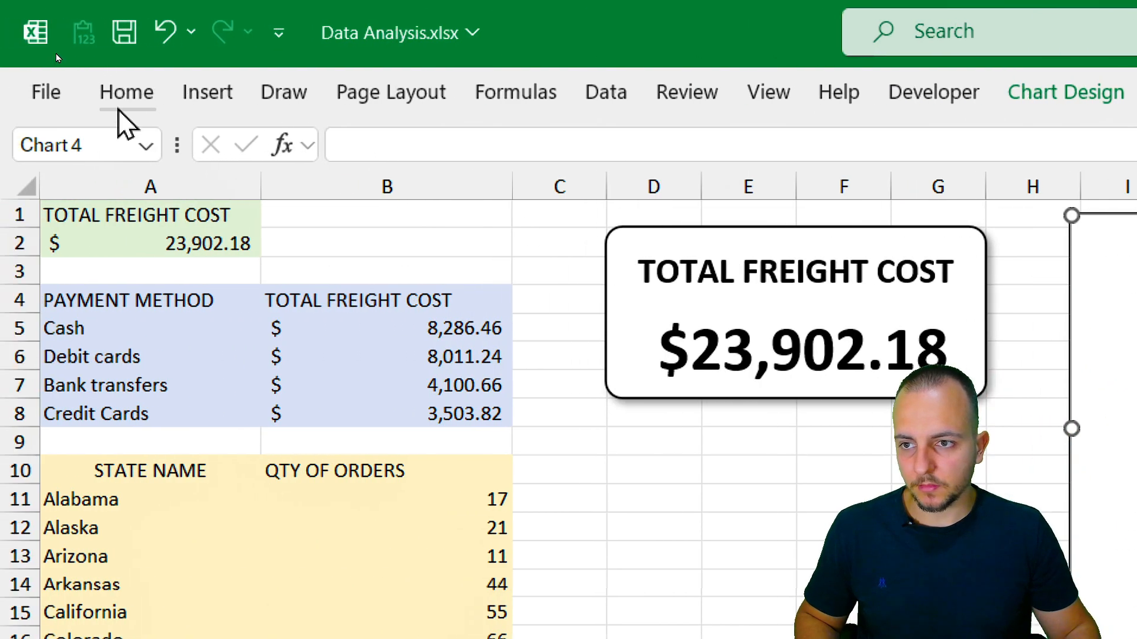
left_click(119, 107)
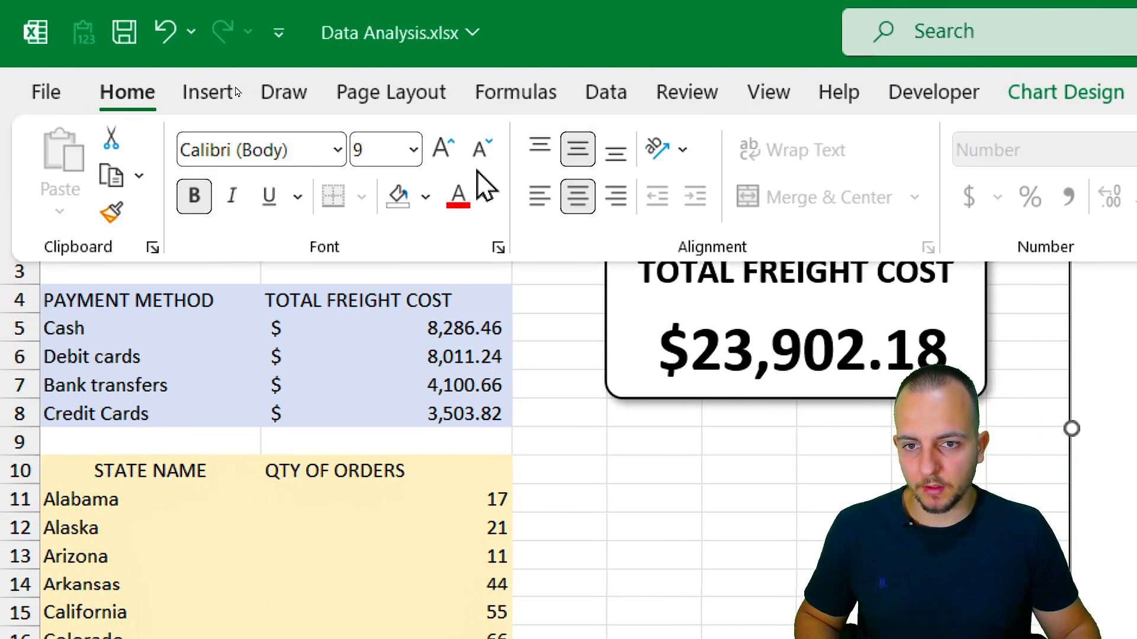
left_click(441, 149)
left_click(443, 151)
left_click(444, 153)
left_click(444, 155)
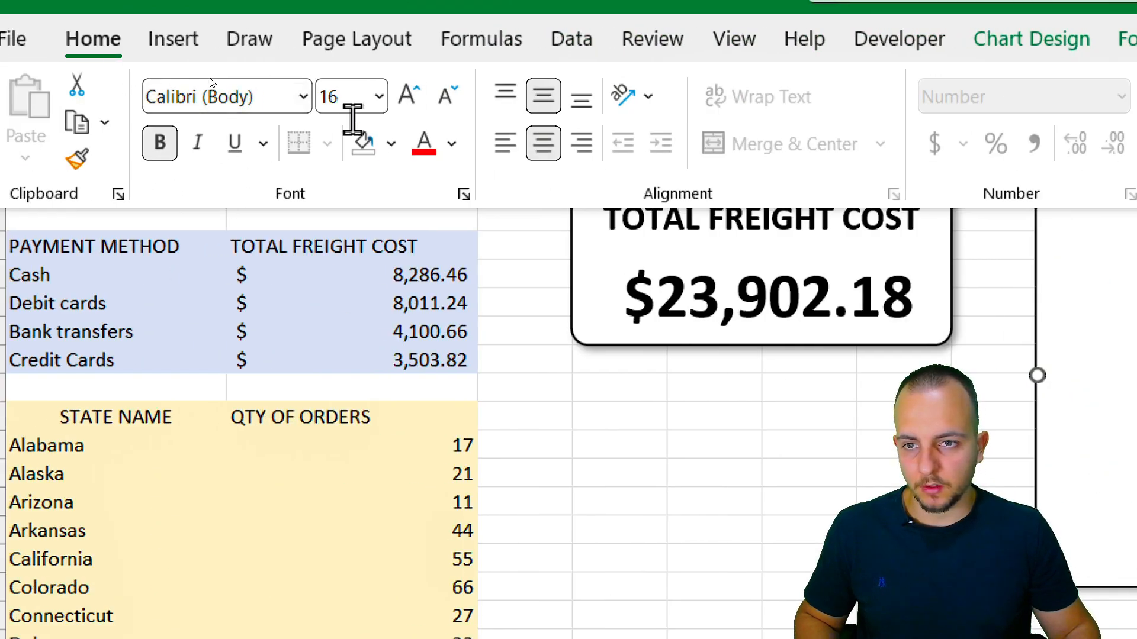
left_click(409, 96)
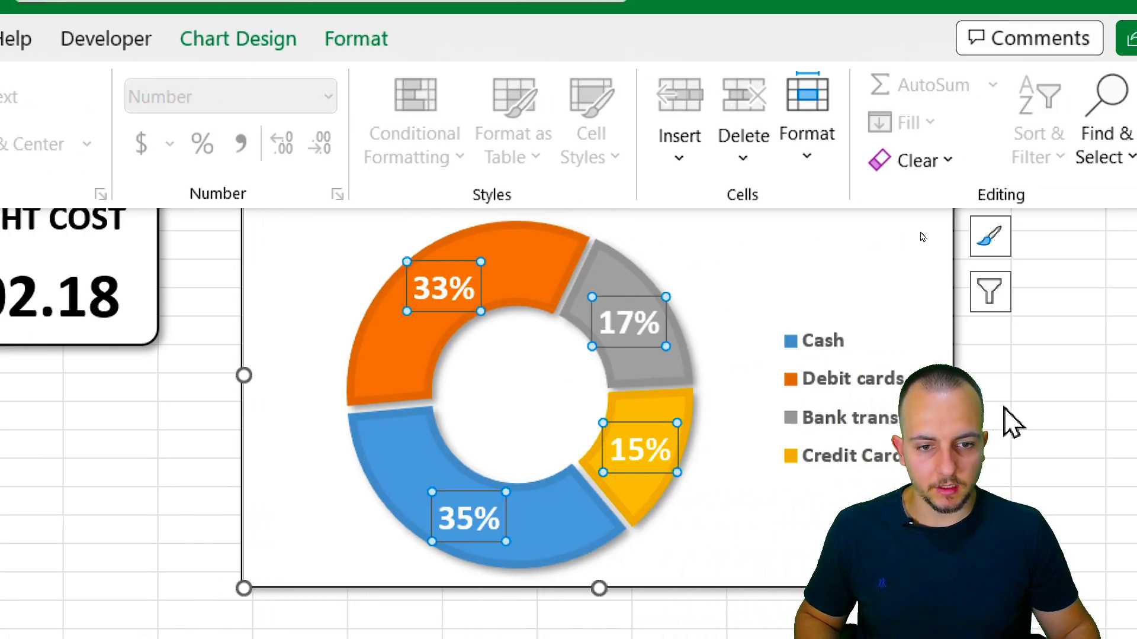
left_click(1013, 423)
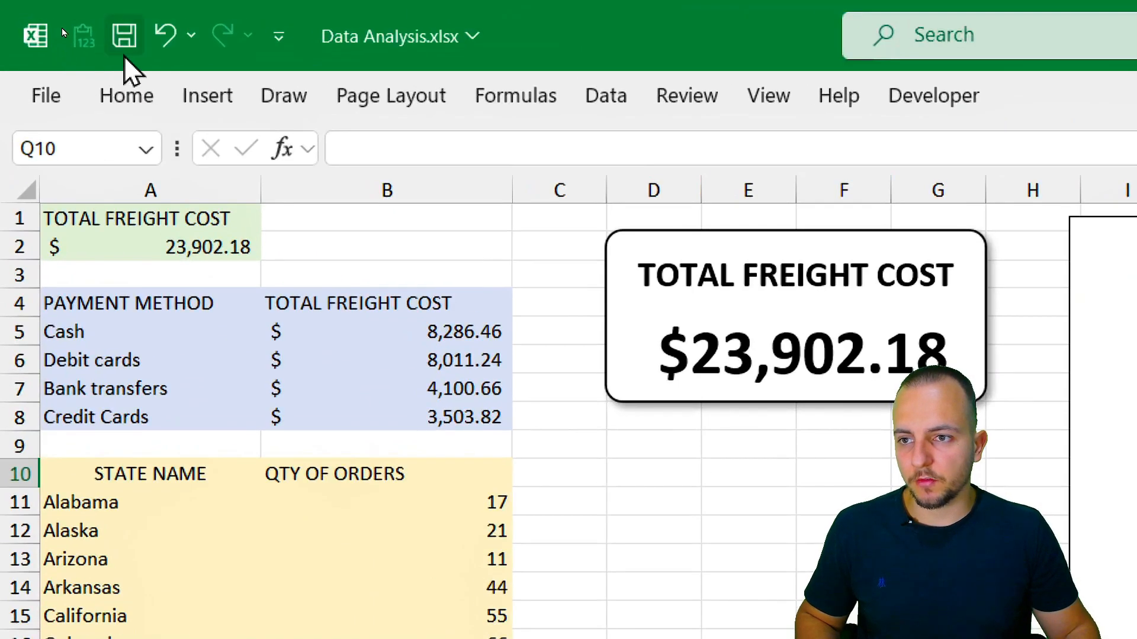
Save the workbook and select the state name and order quantity table, A10:B19
left_click(63, 19)
left_click(62, 19)
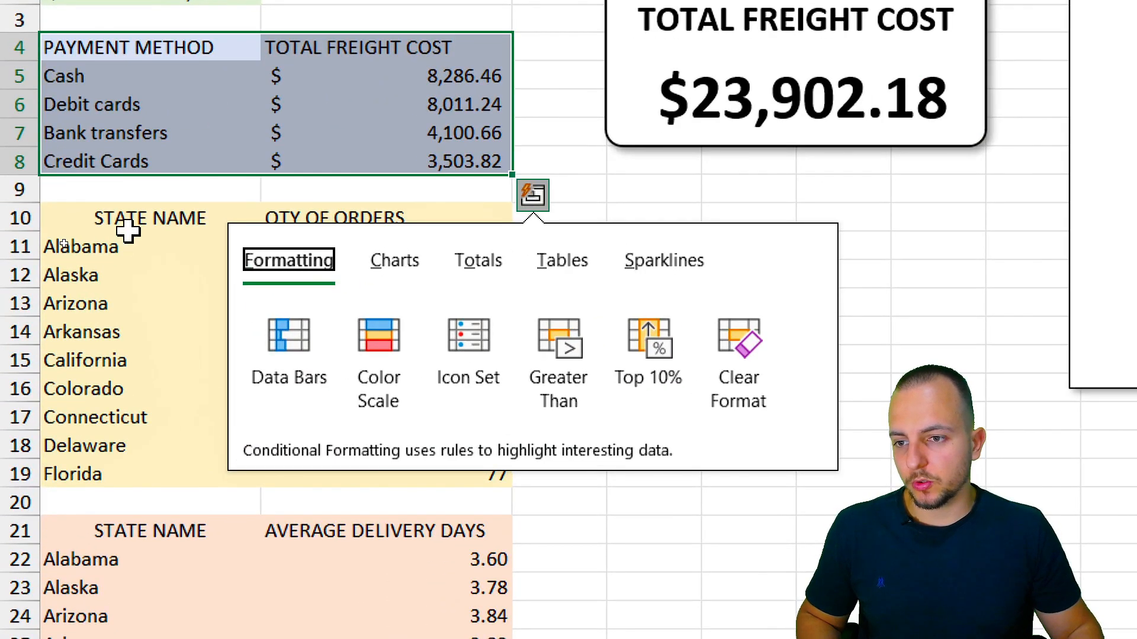
left_click_drag(127, 231, 407, 477)
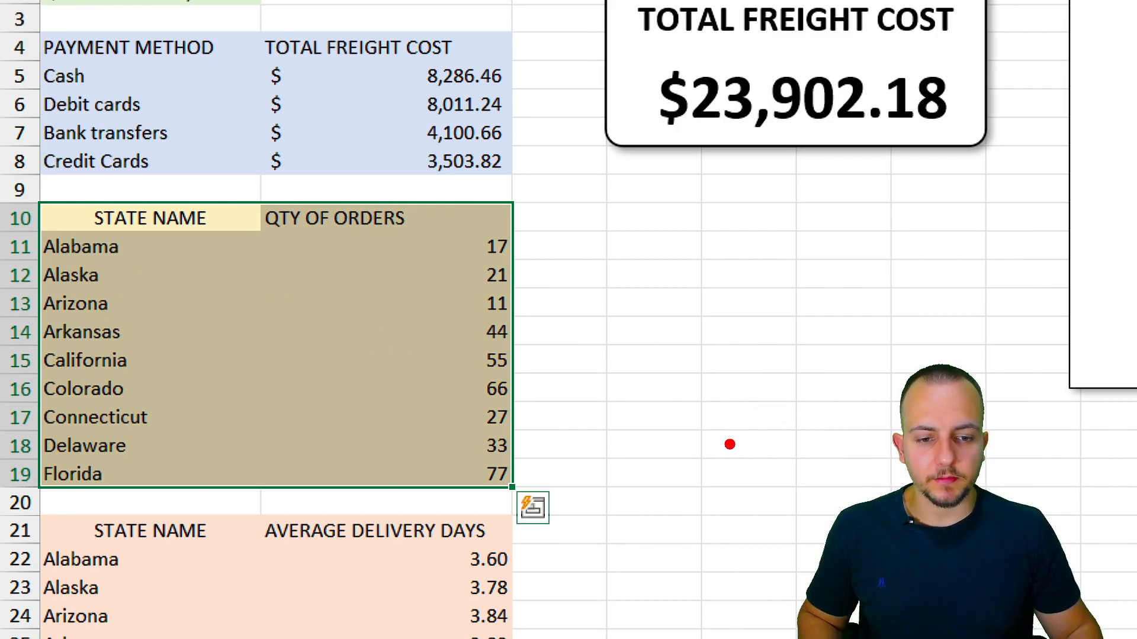
left_click_drag(606, 232, 657, 421)
mouse_move(658, 421)
left_mouse_down()
mouse_move(659, 355)
mouse_move(693, 305)
mouse_move(719, 301)
left_mouse_up()
left_click_drag(718, 257, 757, 421)
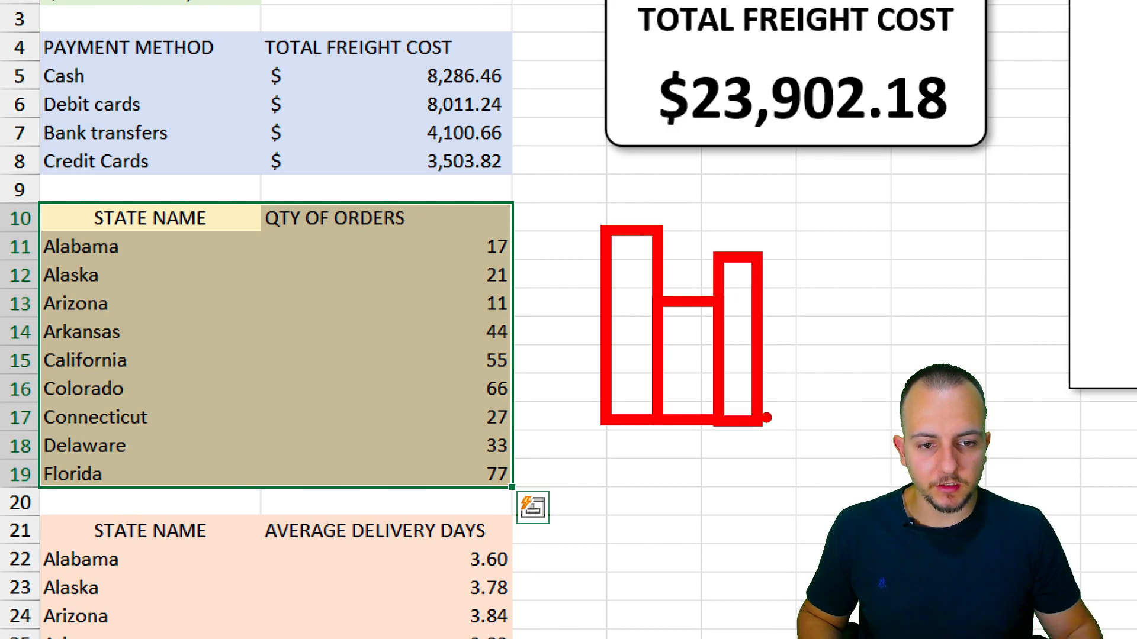
left_click_drag(781, 308, 934, 245)
left_click_drag(689, 249, 752, 165)
left_click_drag(631, 195, 677, 128)
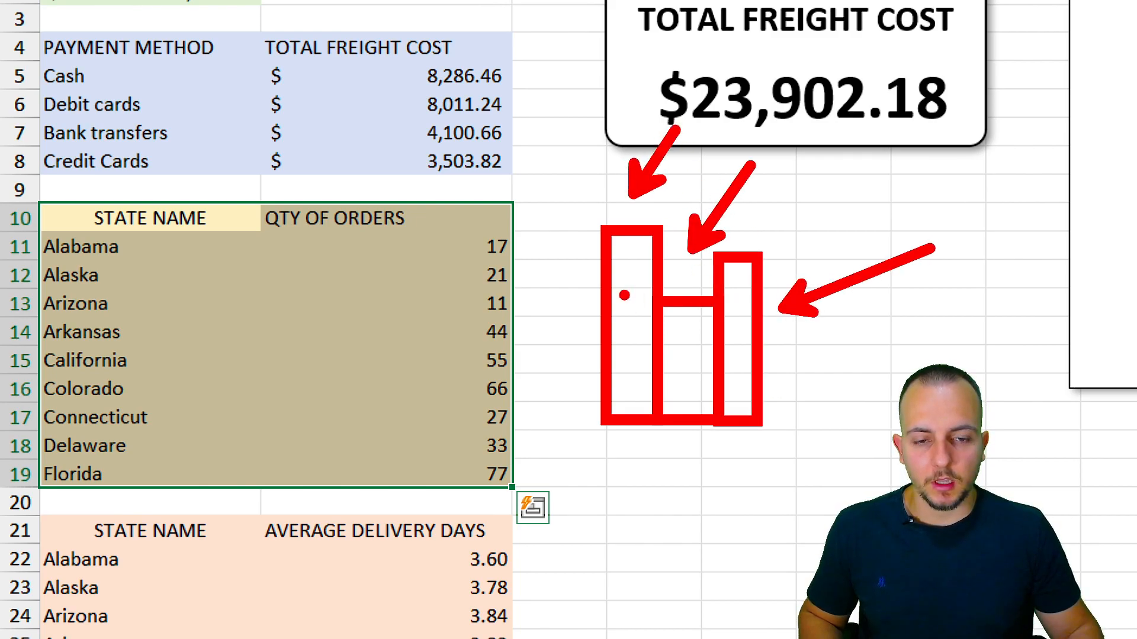
key("ctrl+z")
key("ctrl+z")
key("ctrl+z")
left_click_drag(585, 419, 803, 421)
left_click_drag(684, 232, 744, 159)
left_click_drag(691, 261, 769, 173)
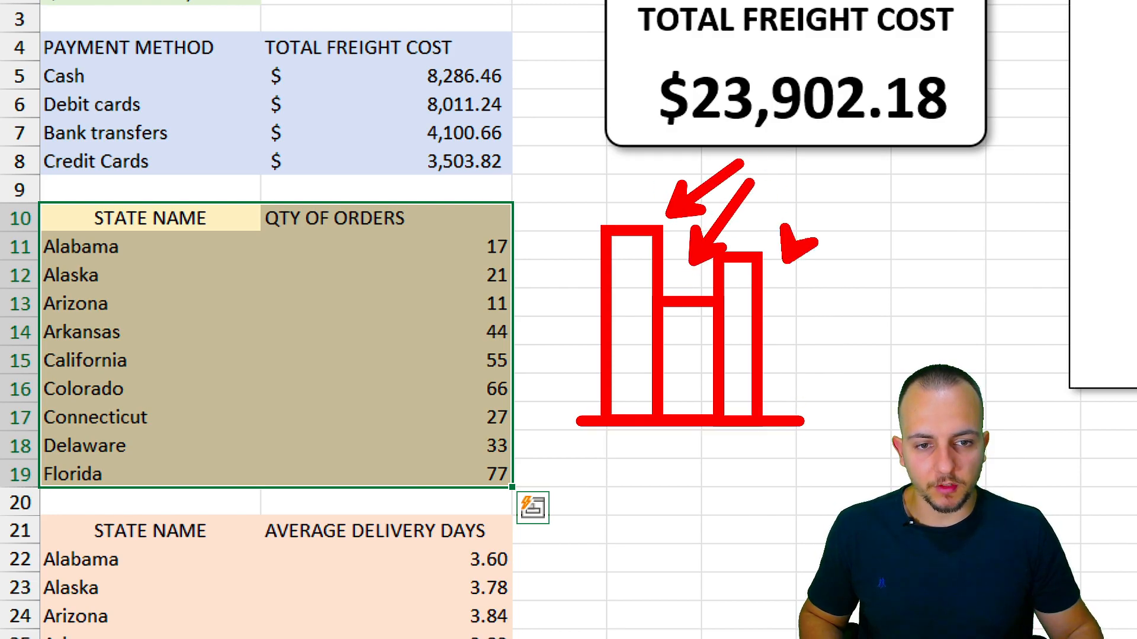
key("ctrl+z")
key("ctrl+z")
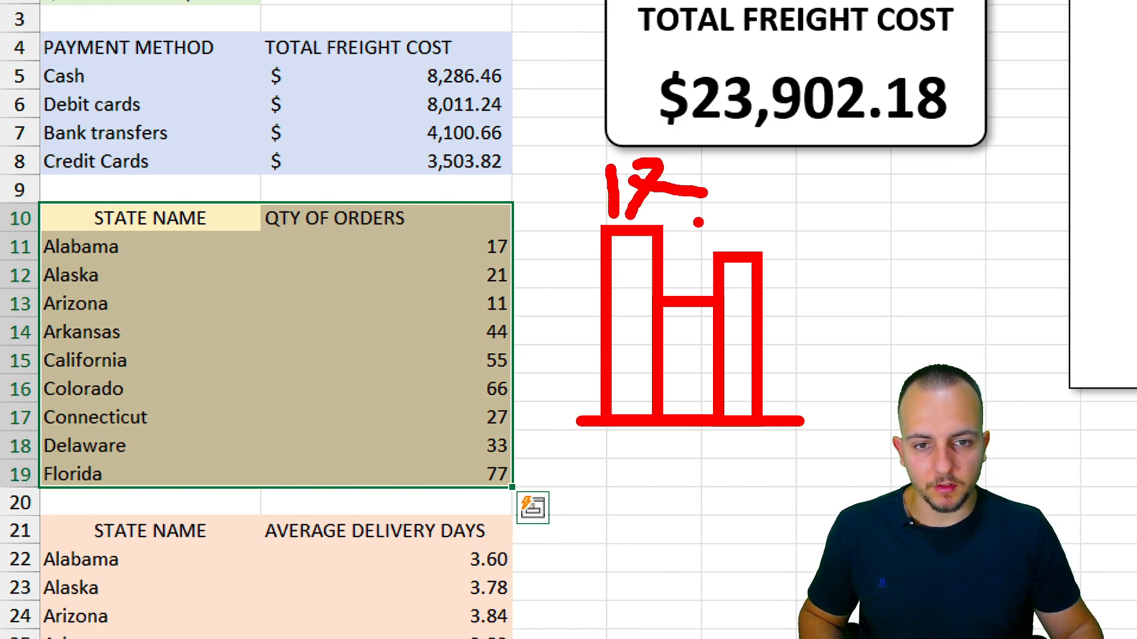
left_click_drag(756, 192, 709, 240)
key("Escape")
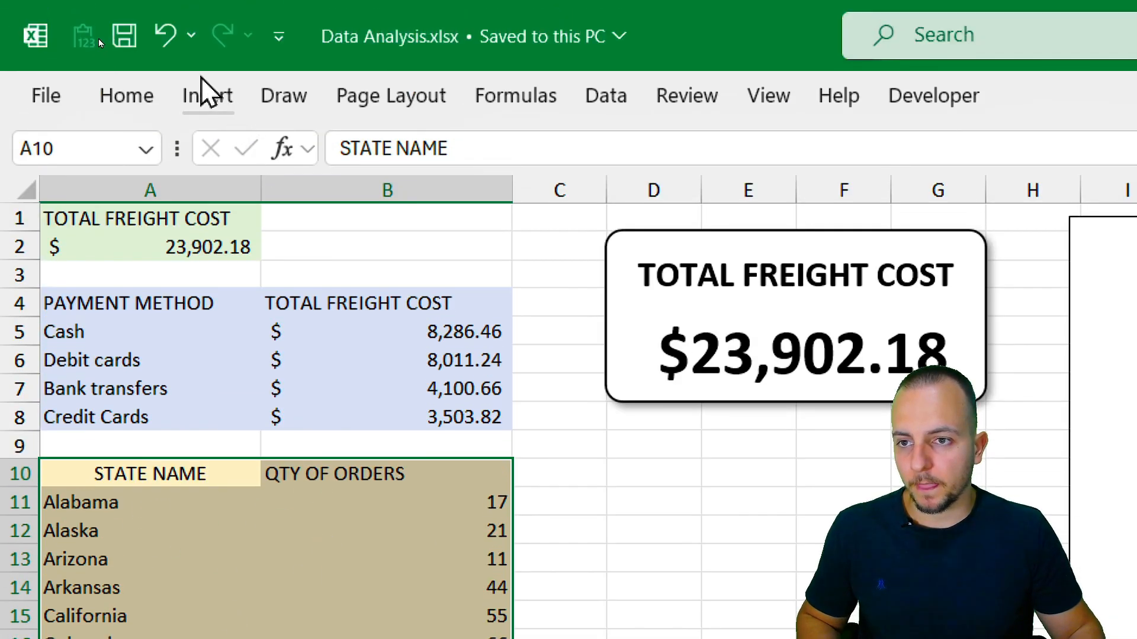
Insert a 2-D clustered column chart of order quantities by state, place it below the total freight cost card and widen it
left_click(206, 95)
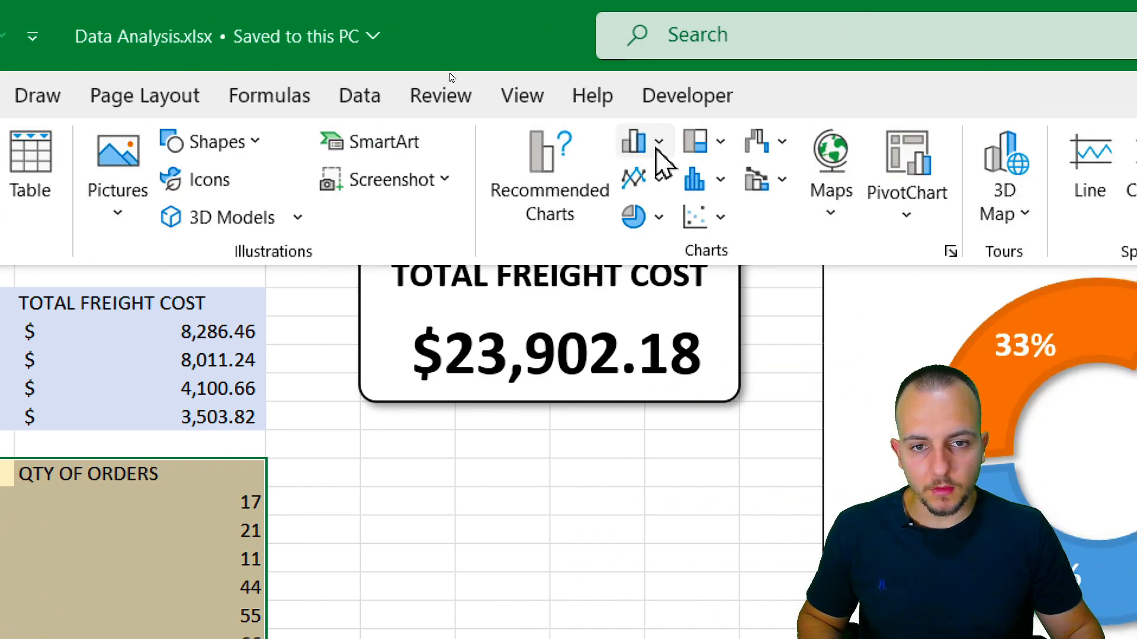
left_click(901, 144)
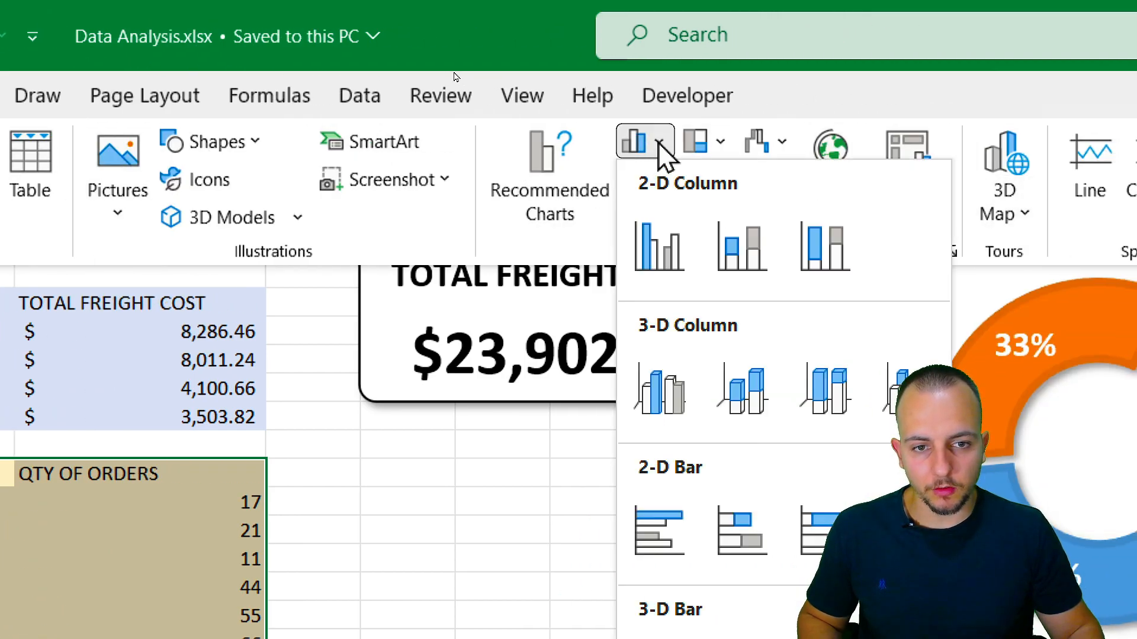
left_click(678, 237)
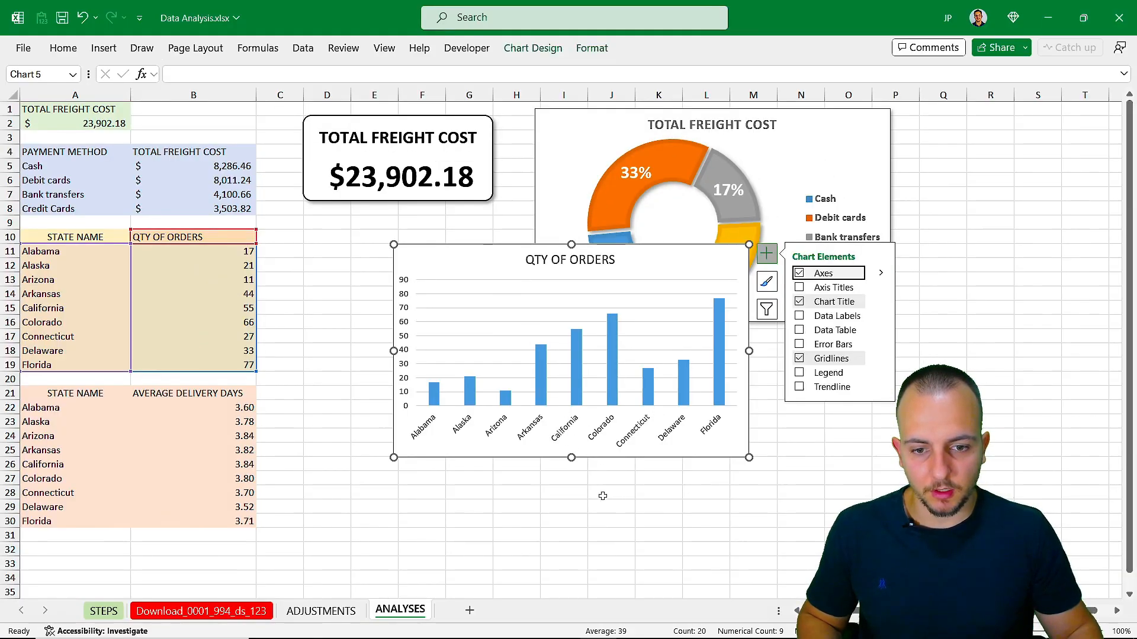
left_click_drag(602, 460, 509, 437)
left_click_drag(663, 336, 722, 347)
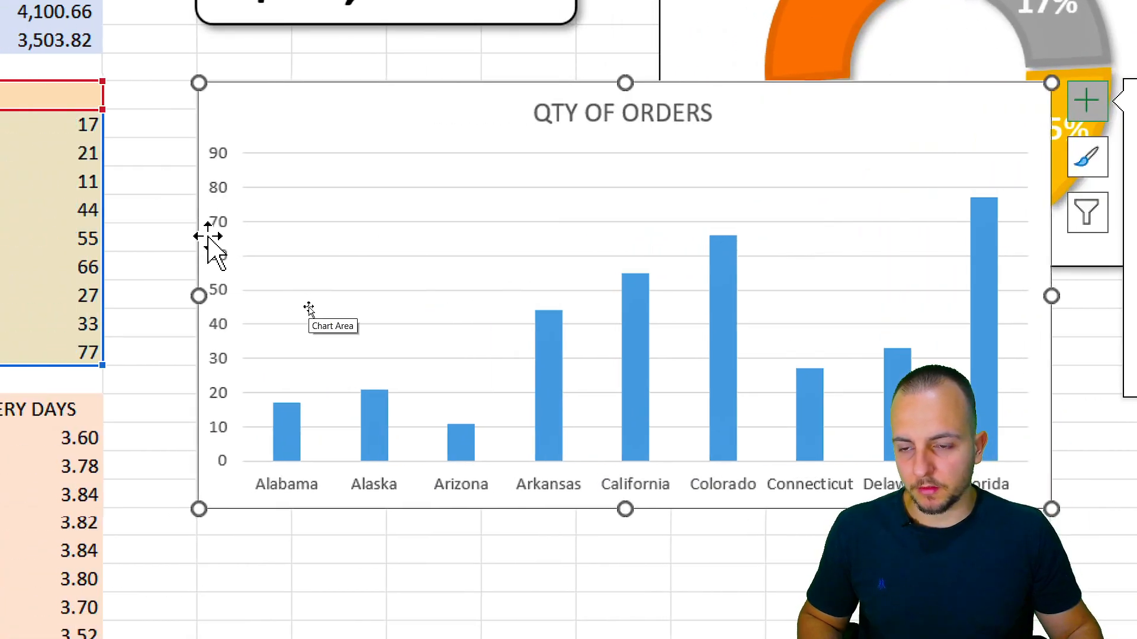
Delete the vertical axis and the horizontal gridlines from the QTY OF ORDERS column chart
left_click(211, 239)
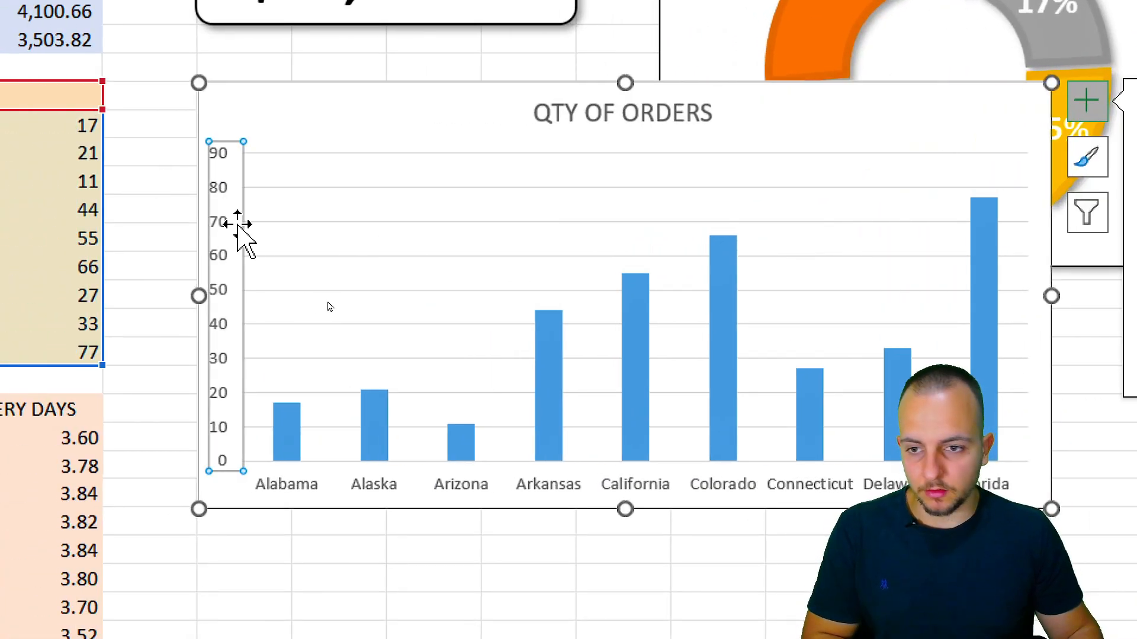
key("Delete")
left_click(360, 222)
key("Delete")
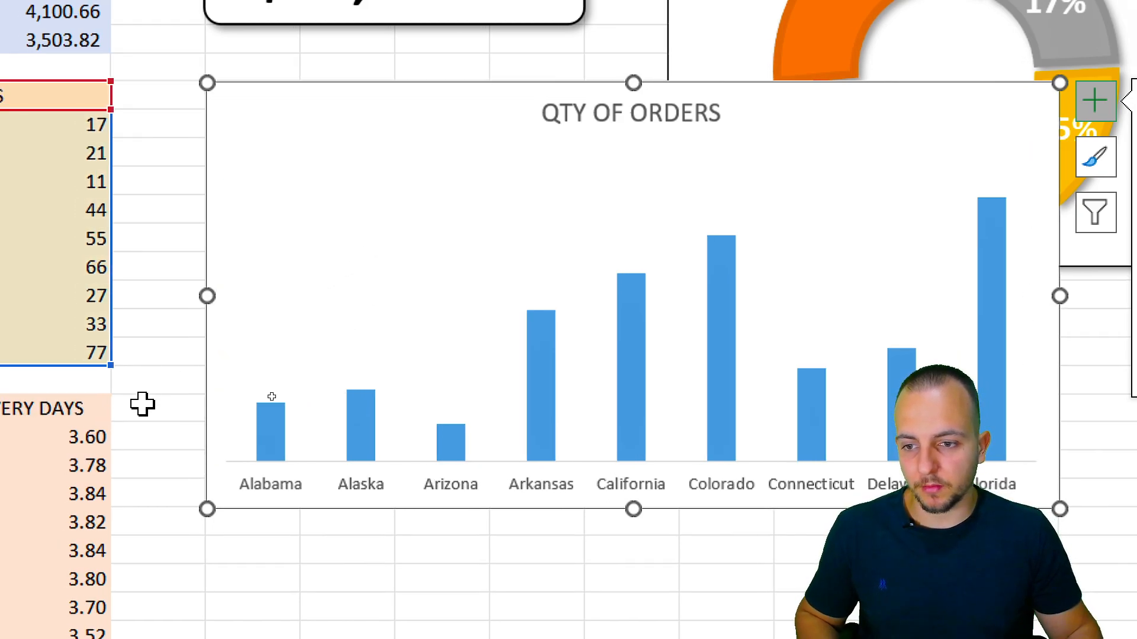
left_click_drag(235, 362, 300, 407)
left_click_drag(324, 351, 477, 425)
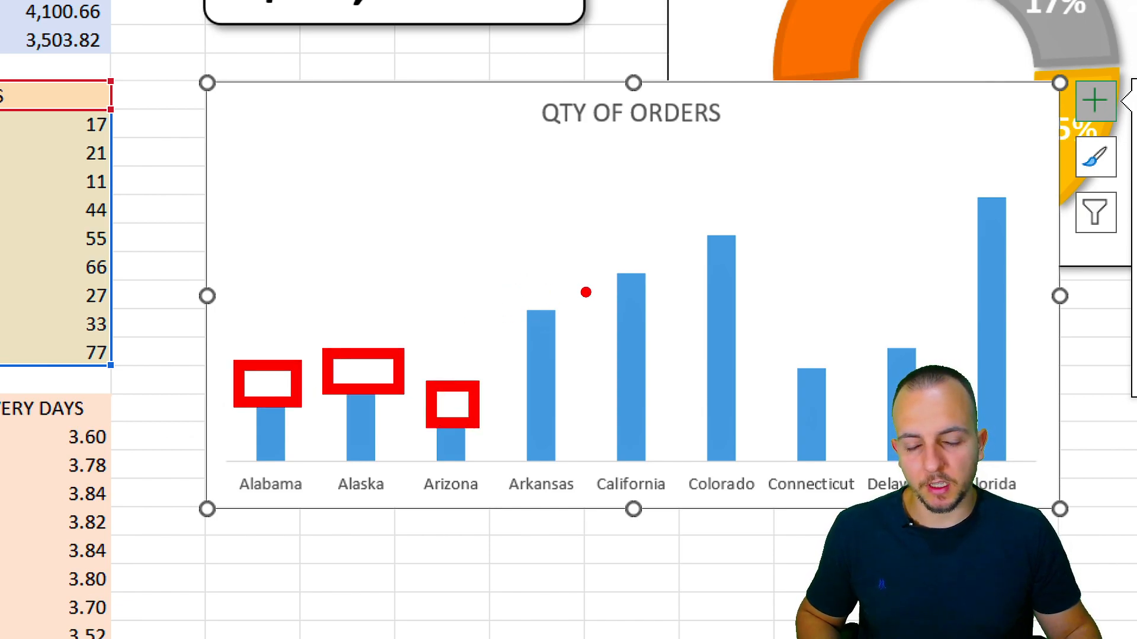
key("Escape")
Open the formatting options for the order quantity columns and set their gap width to 150%
right_click(543, 335)
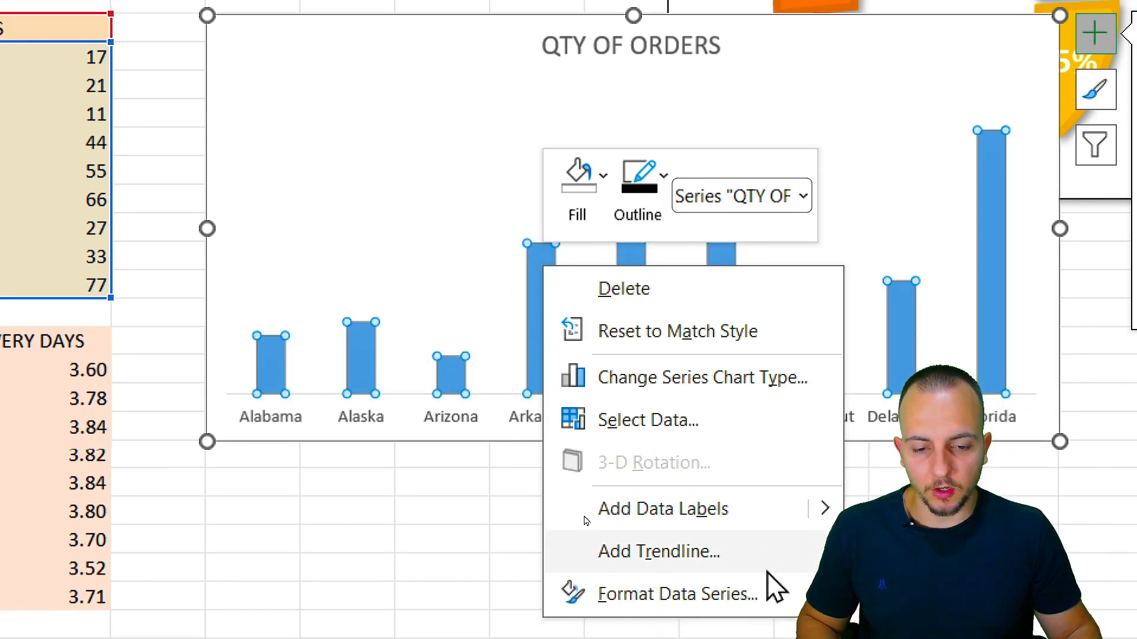
left_click(661, 486)
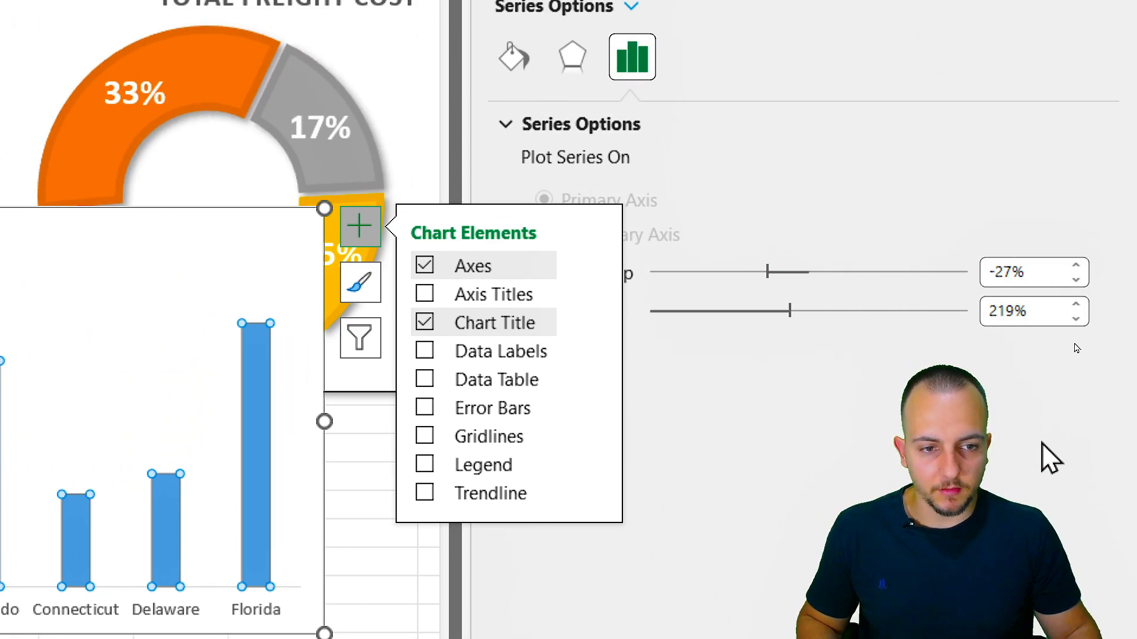
key("Escape")
key("Escape")
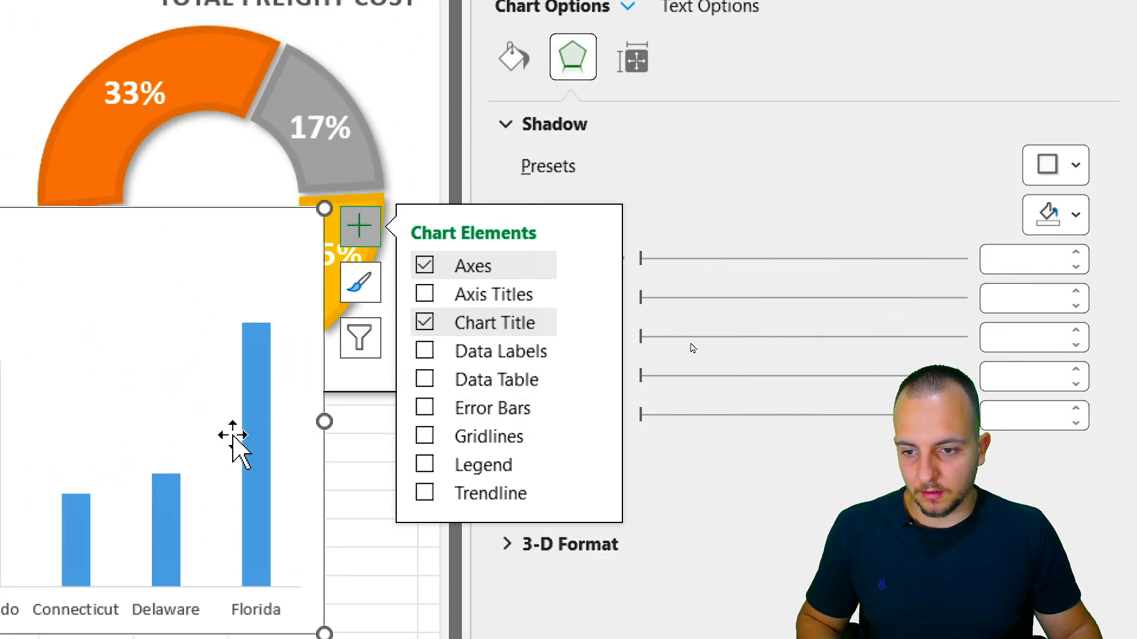
key("Escape")
left_click(252, 439)
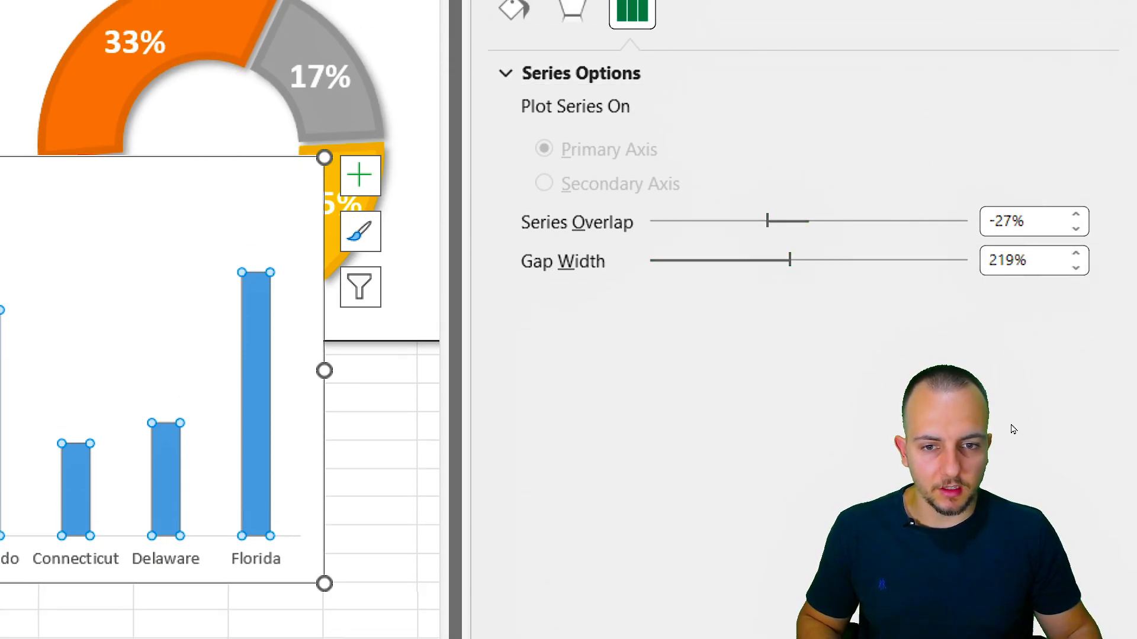
left_click_drag(790, 202, 744, 204)
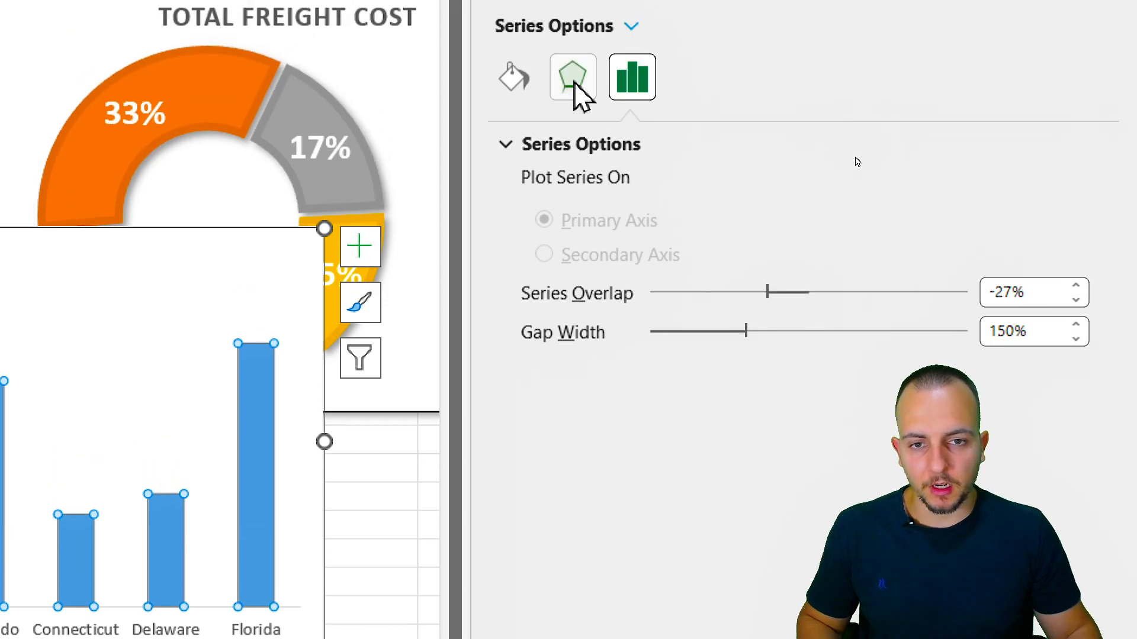
Apply the first outer shadow preset to the order quantity columns
left_click(572, 42)
left_click(1053, 196)
left_click(861, 432)
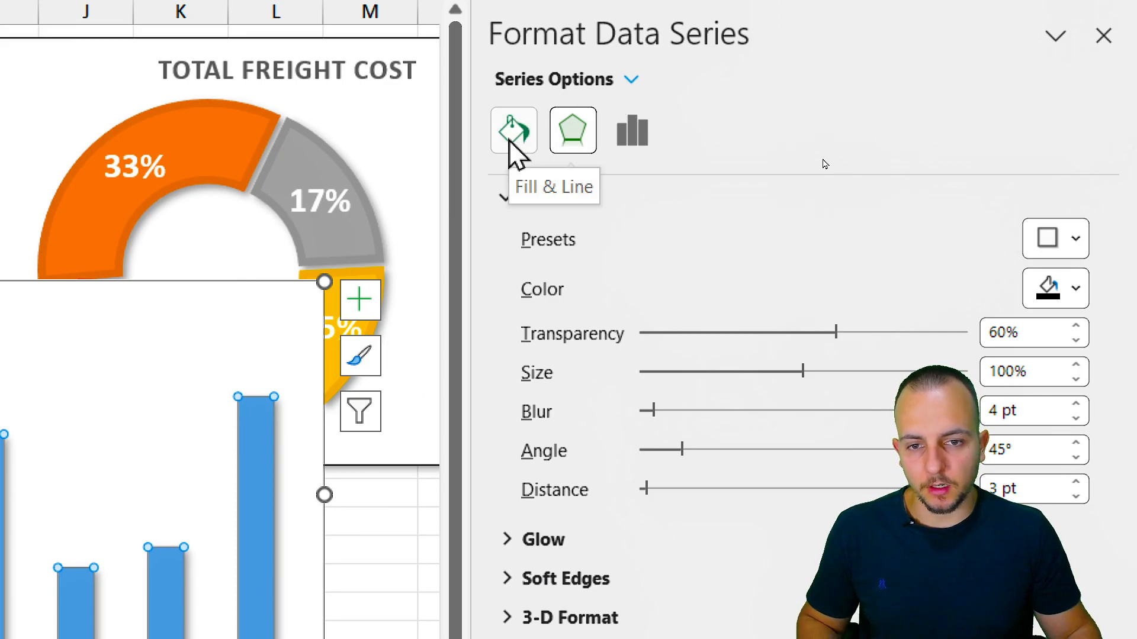
Give the order quantity columns a solid fill in the gold theme color
left_click(511, 142)
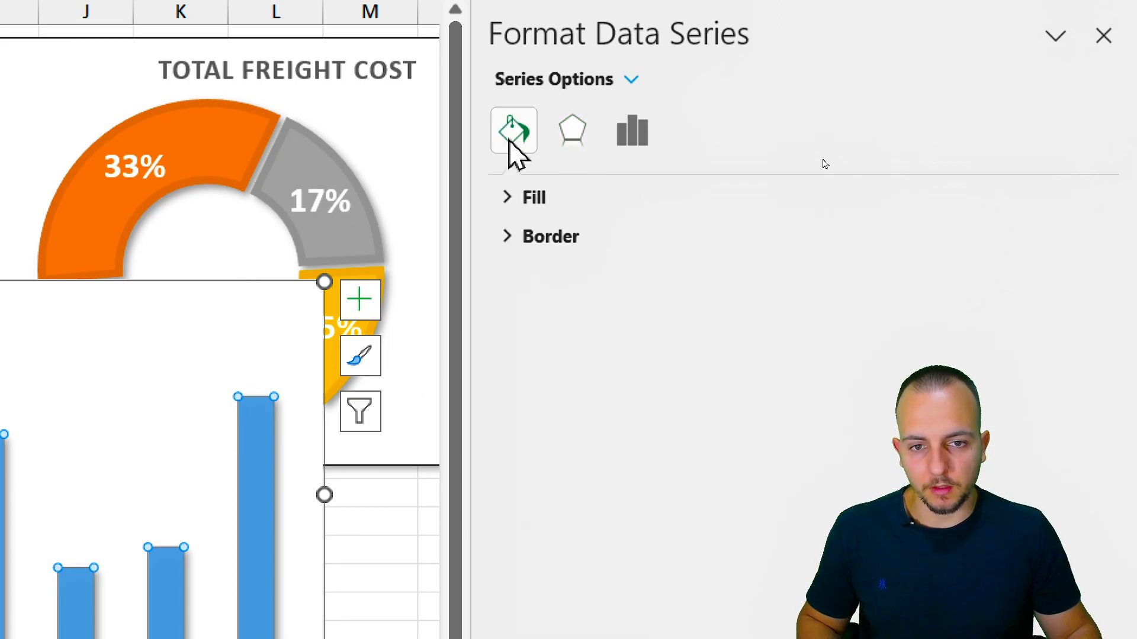
left_click(565, 198)
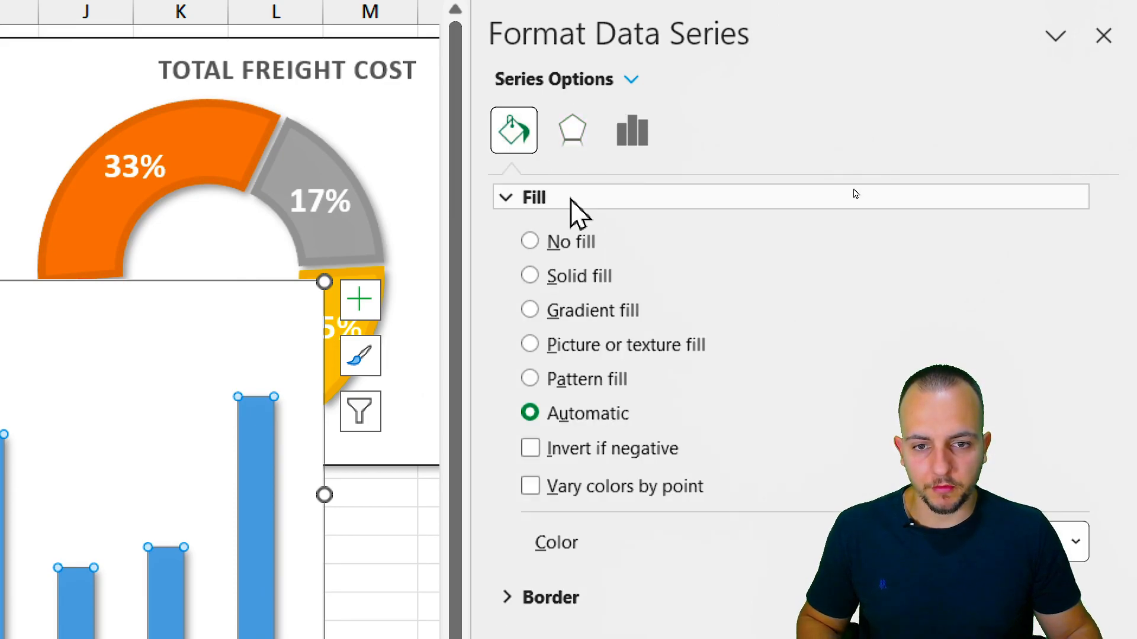
left_click(583, 275)
left_click(1075, 542)
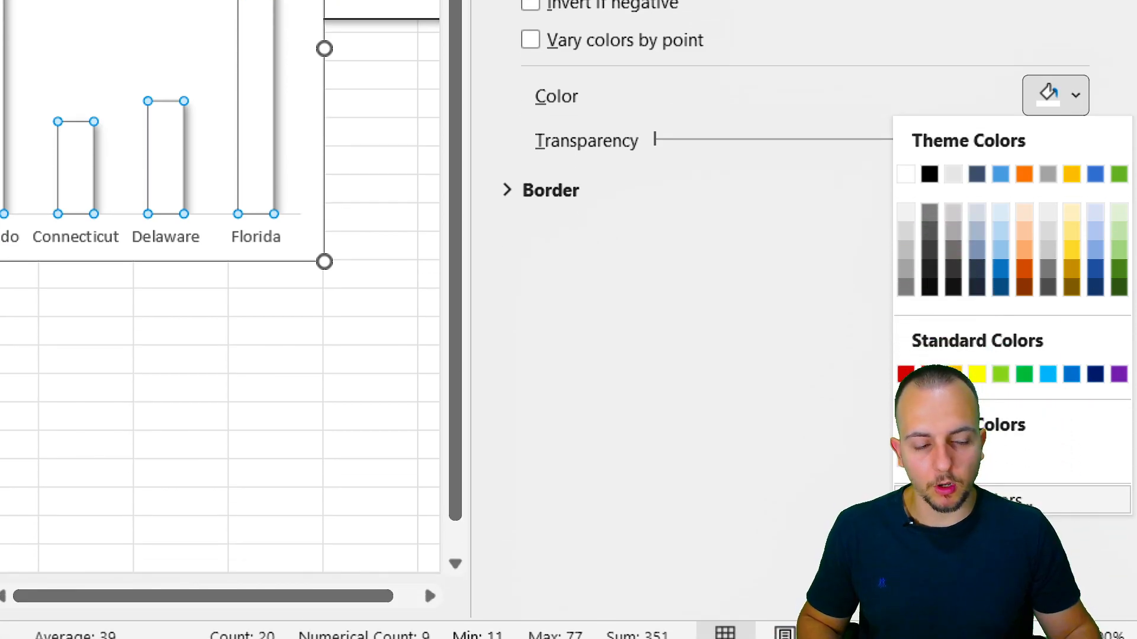
left_click(1072, 174)
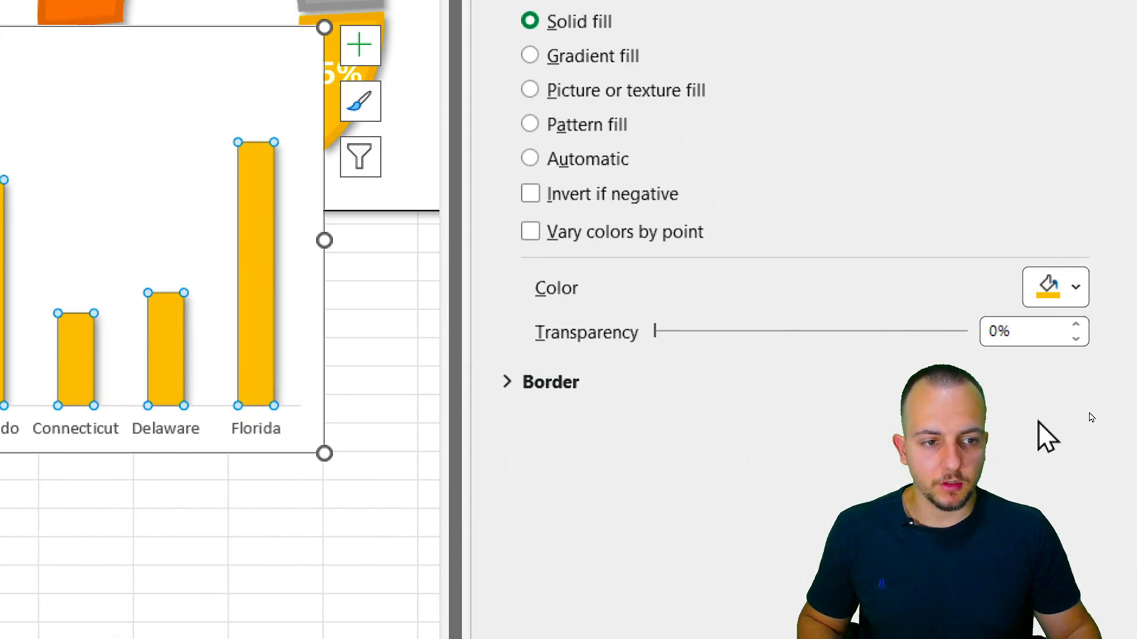
Change the columns' fill to a light coral red from the standard palette of additional colors
left_click(1054, 300)
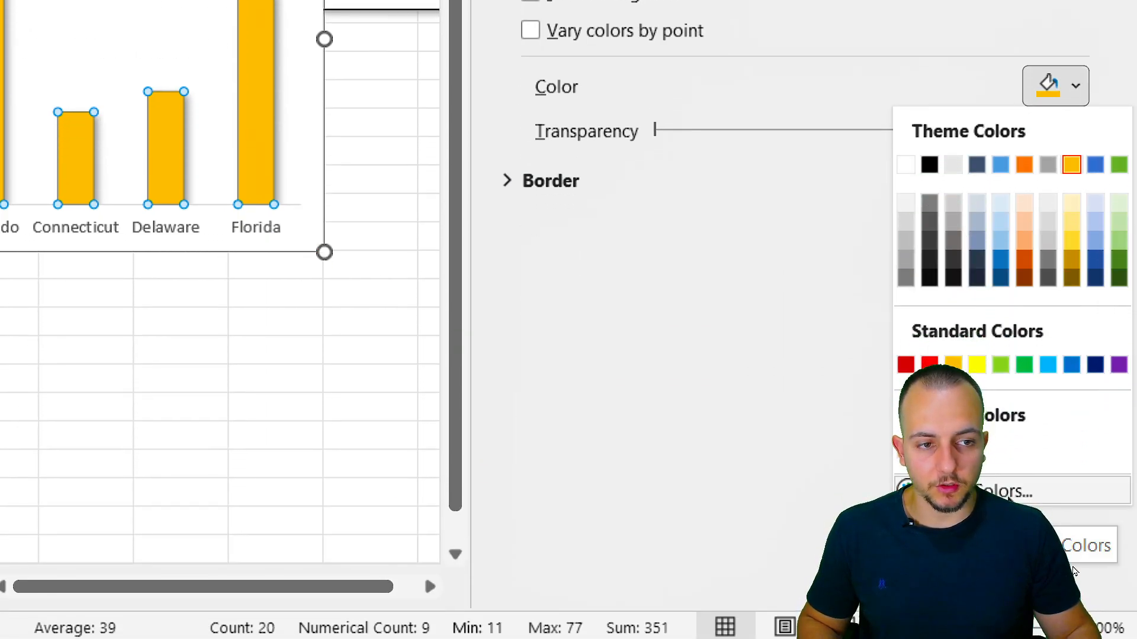
left_click(1009, 491)
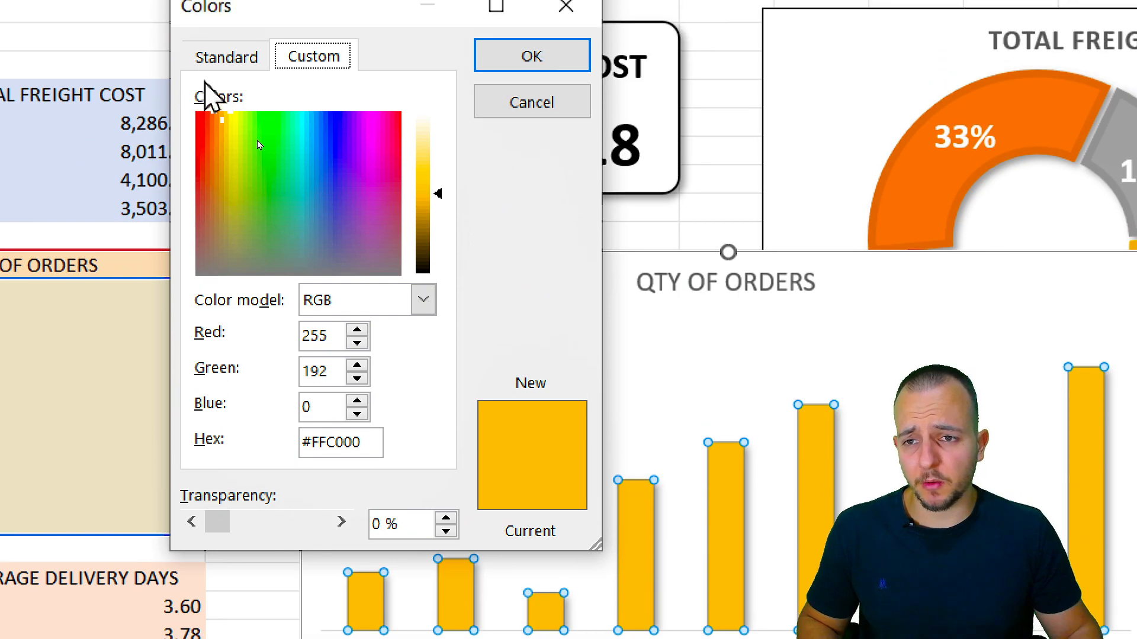
left_click(216, 60)
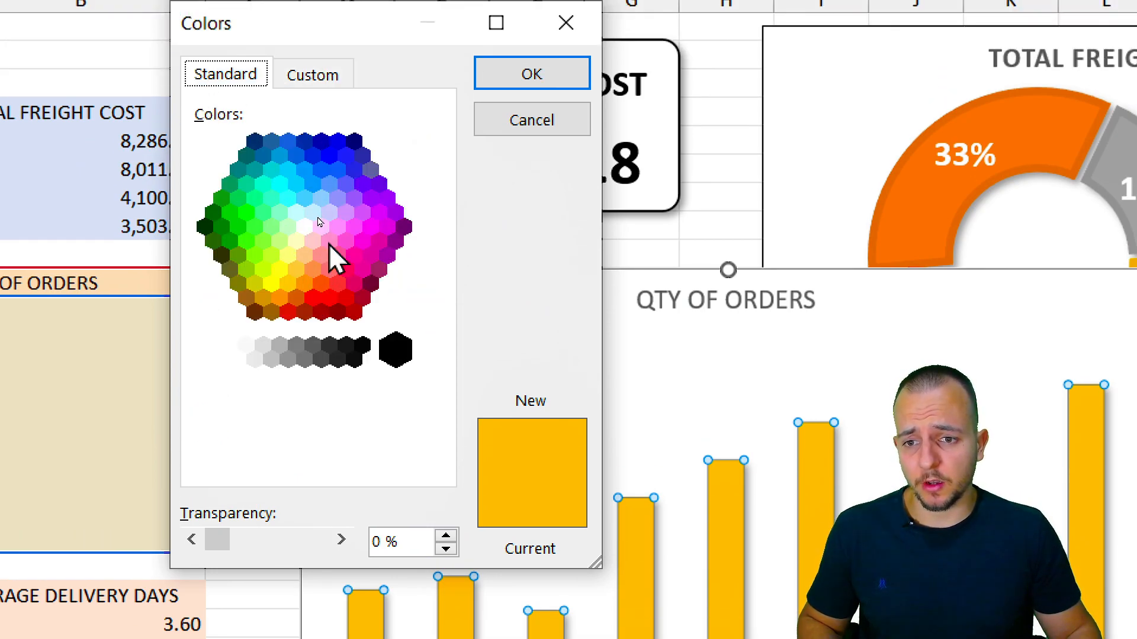
left_click(322, 285)
left_click(305, 283)
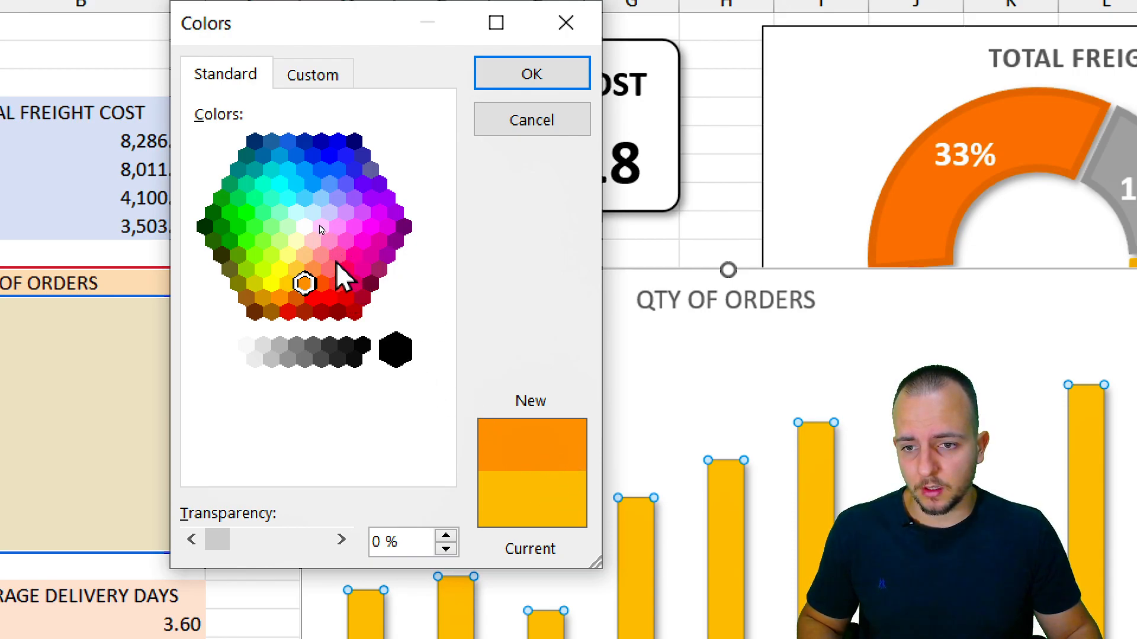
left_click(329, 270)
left_click(339, 257)
left_click(331, 270)
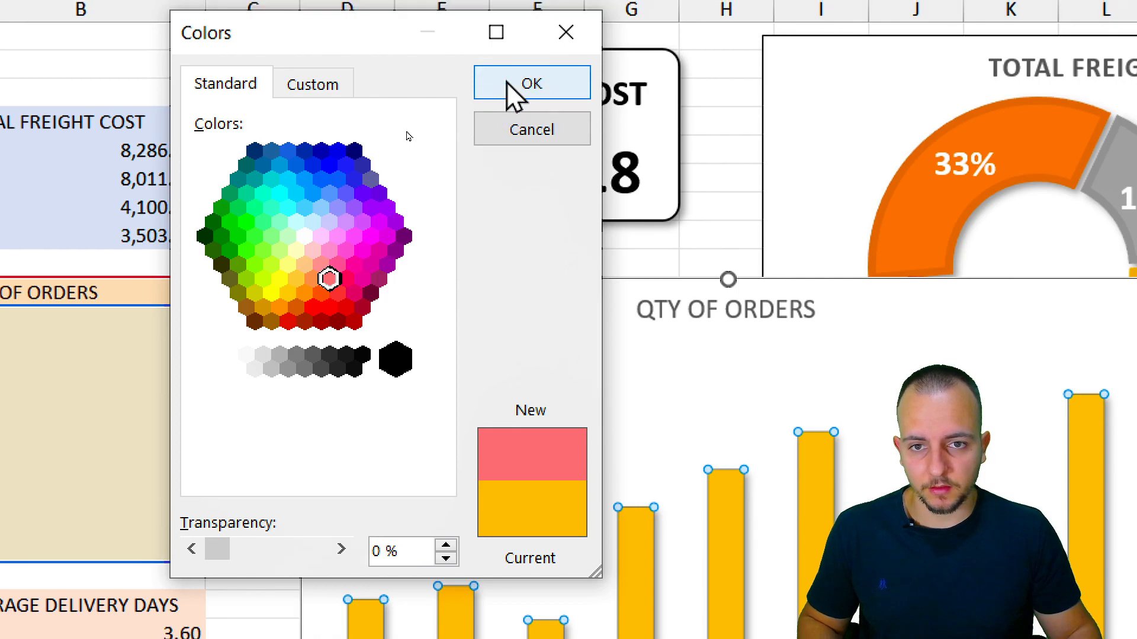
left_click(524, 77)
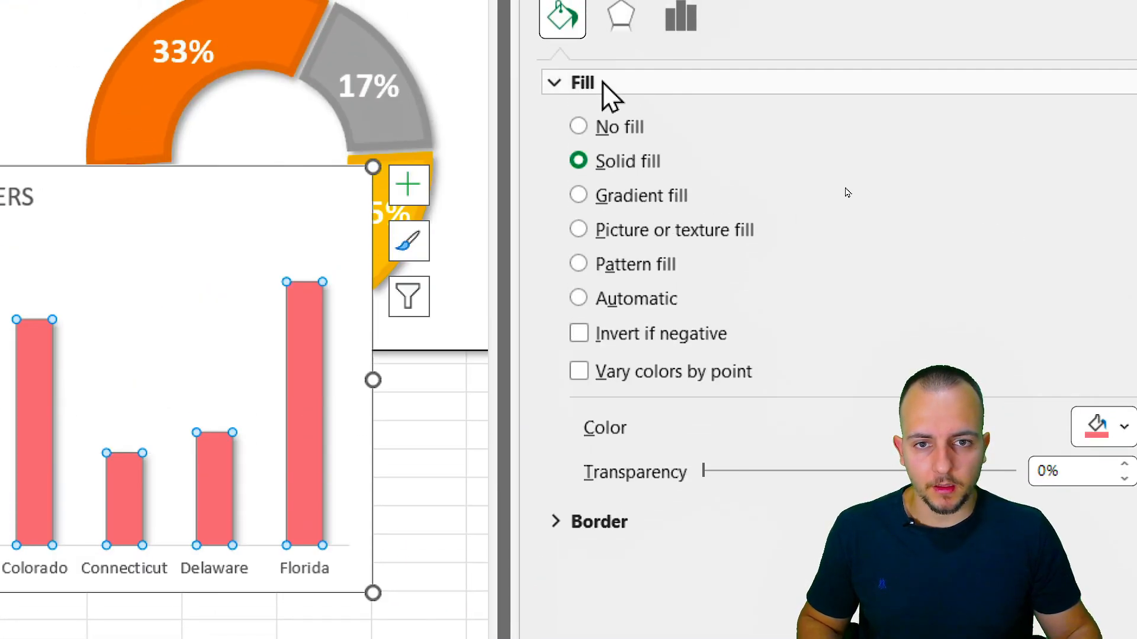
Give the order quantity columns a solid border in the recently used coral red with a 10 pt width, and finish formatting the series
left_click(594, 87)
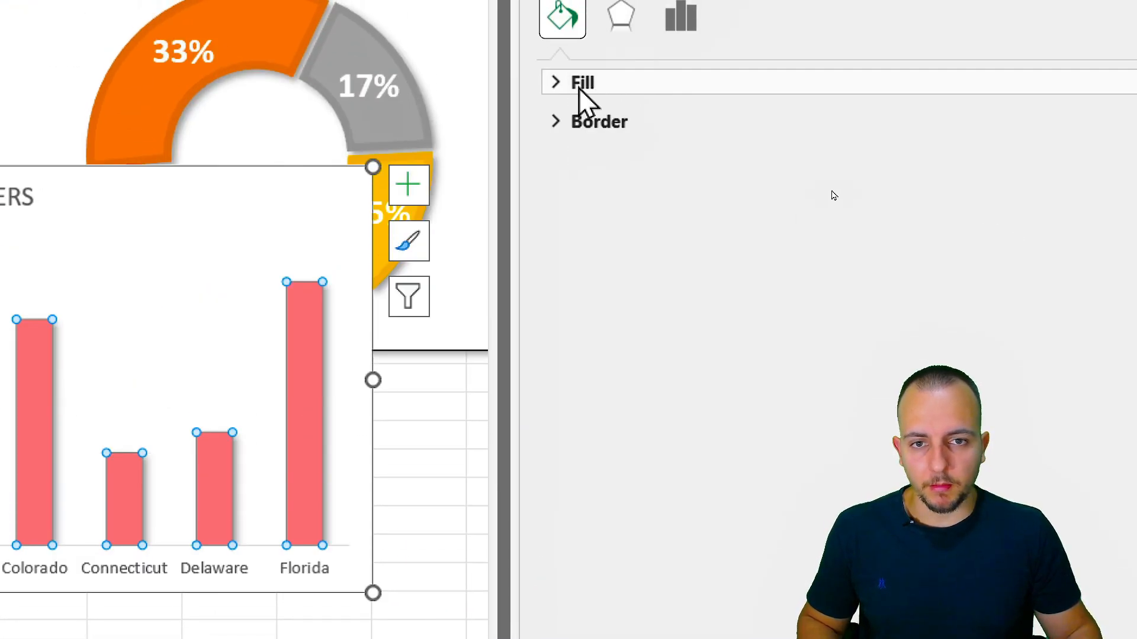
left_click(609, 127)
left_click(619, 200)
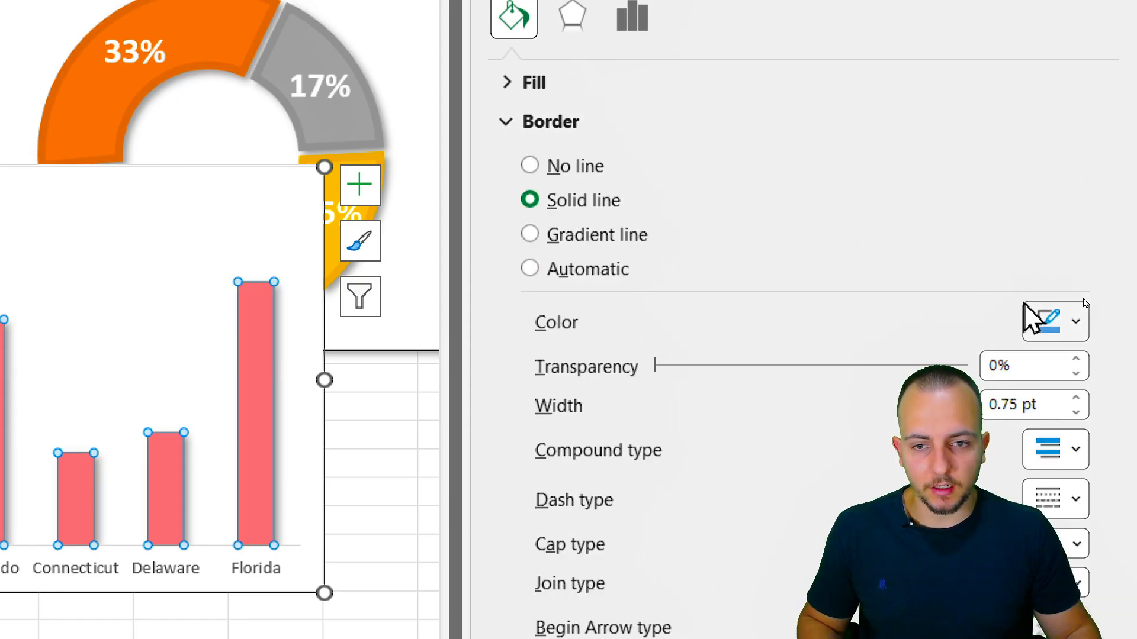
left_click(1097, 322)
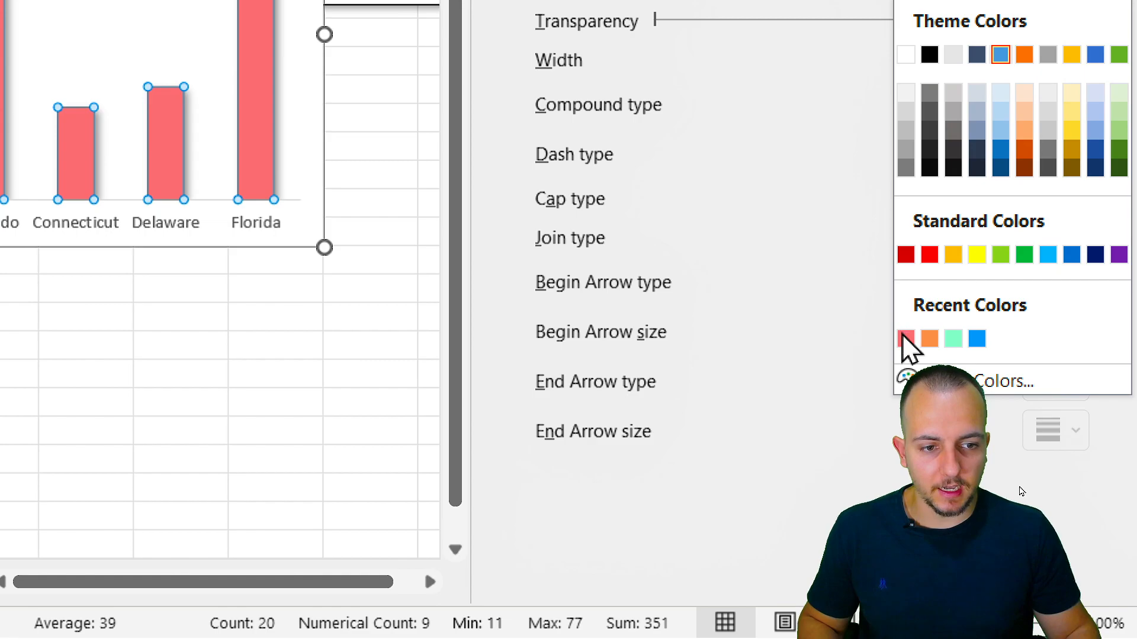
left_click(905, 341)
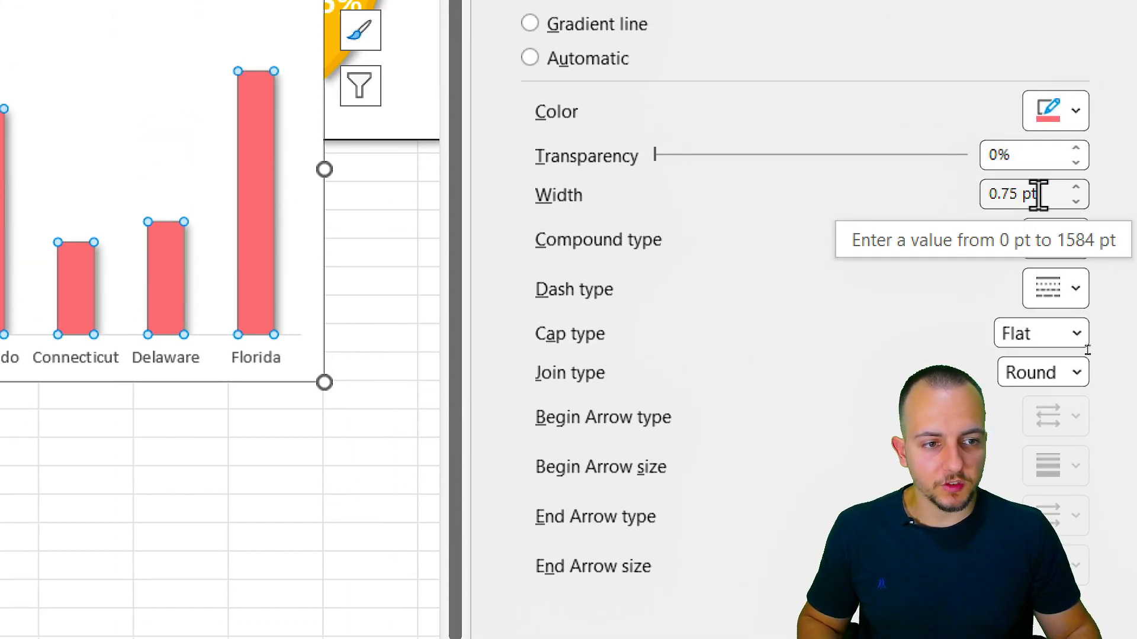
left_click_drag(1036, 195, 930, 198)
type("10")
key("Return")
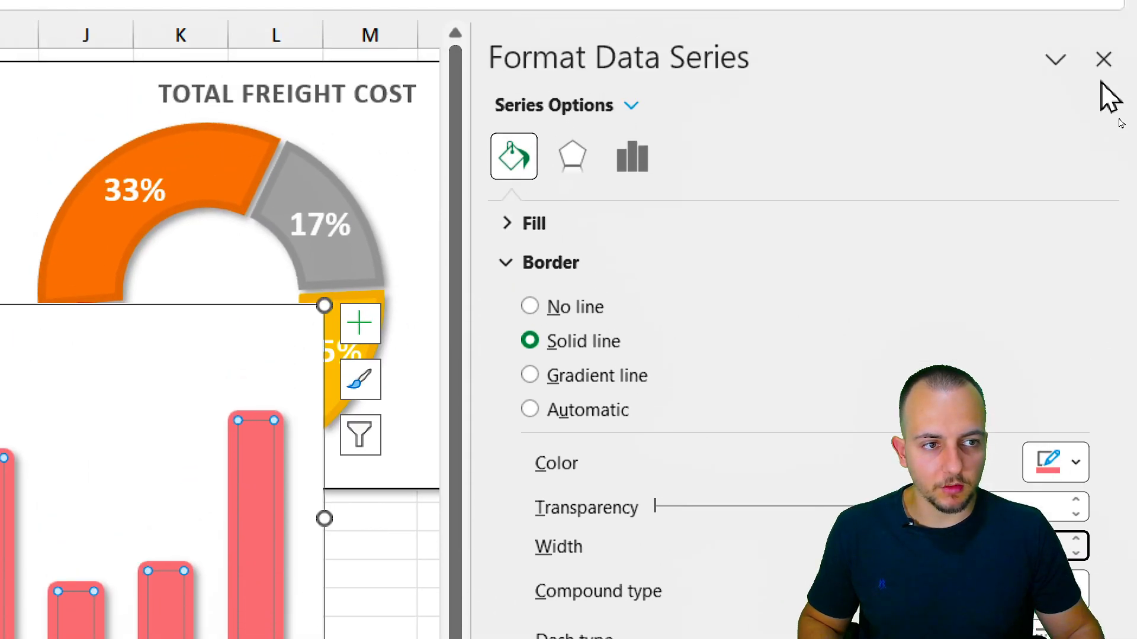
left_click(1102, 58)
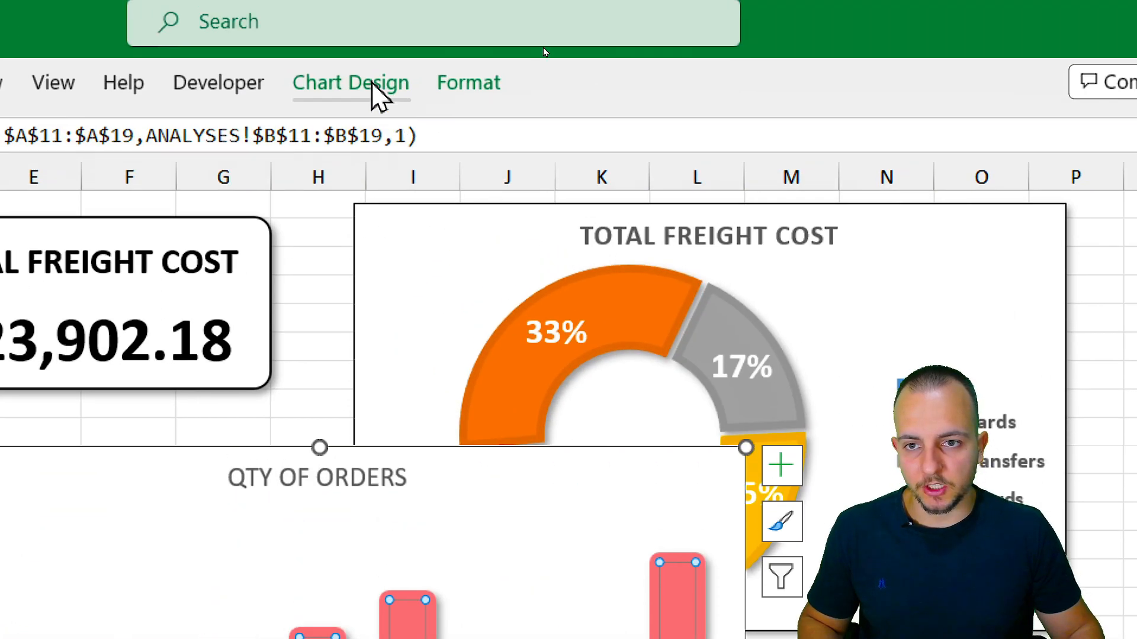
Add data labels above the columns, at their outside end, in the QTY OF ORDERS chart
left_click(377, 94)
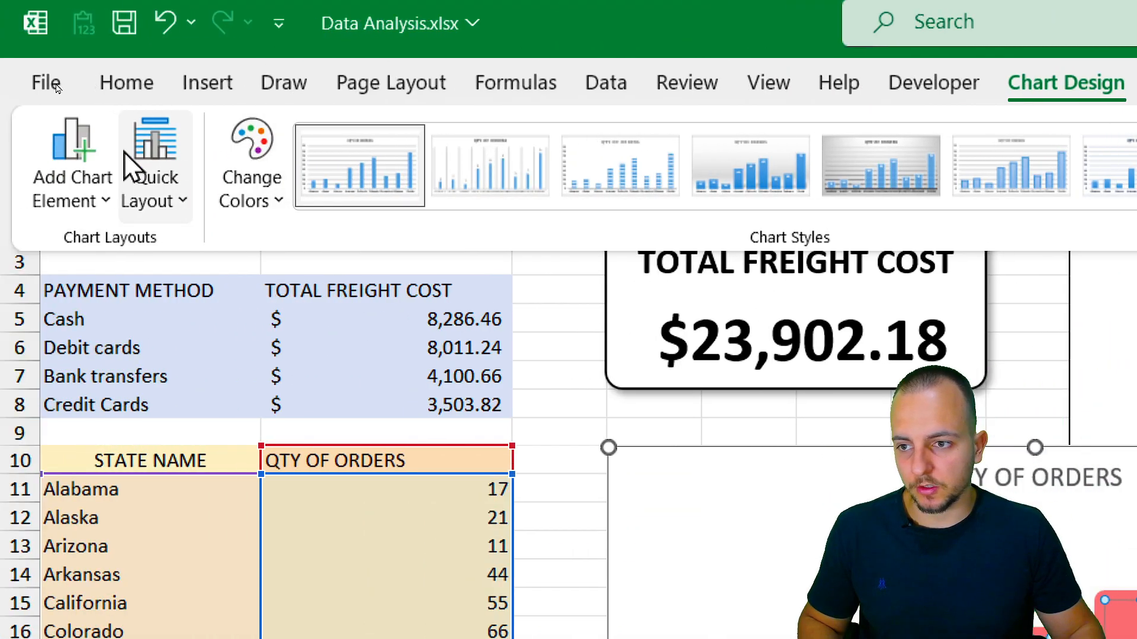
left_click(0, 172)
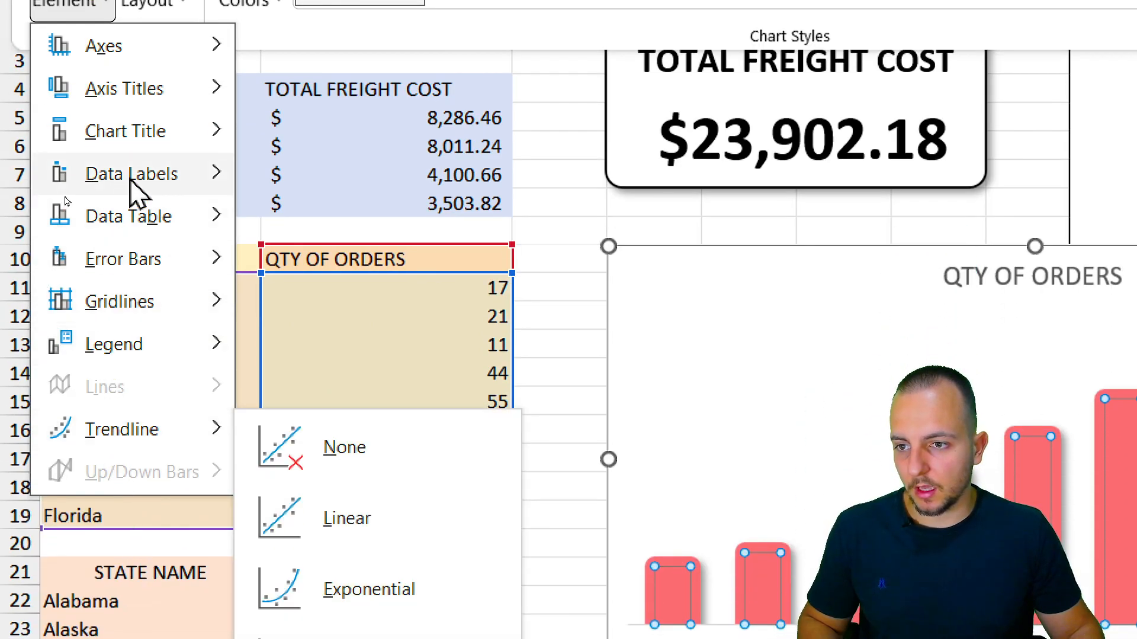
mouse_move(127, 255)
left_click(338, 476)
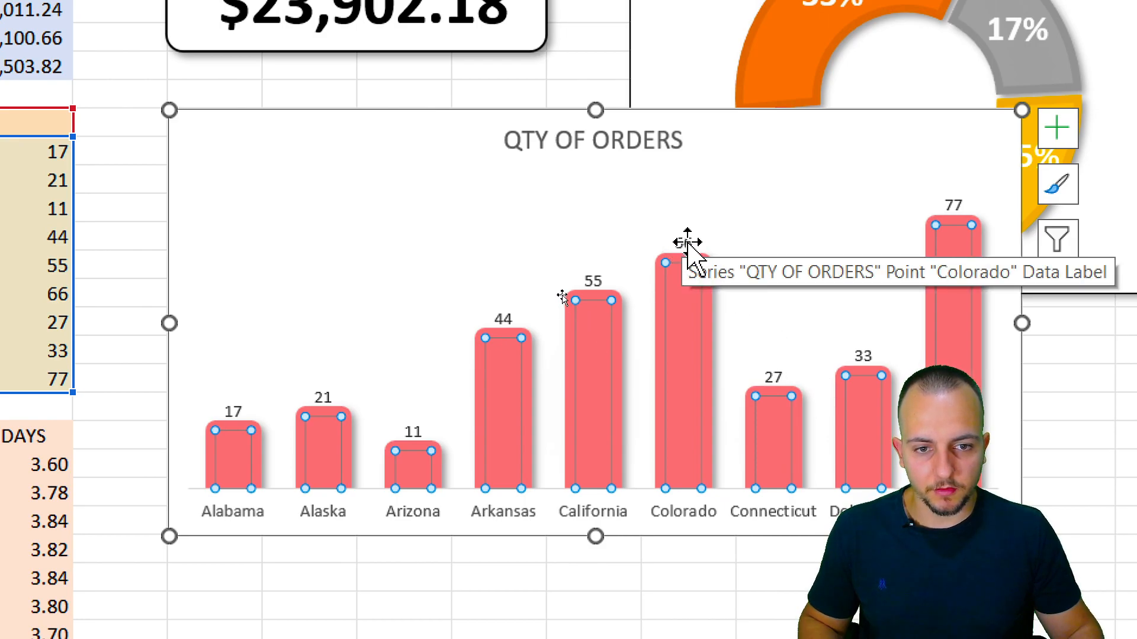
Enlarge the font of the order quantity data labels by several size increments
left_click(684, 244)
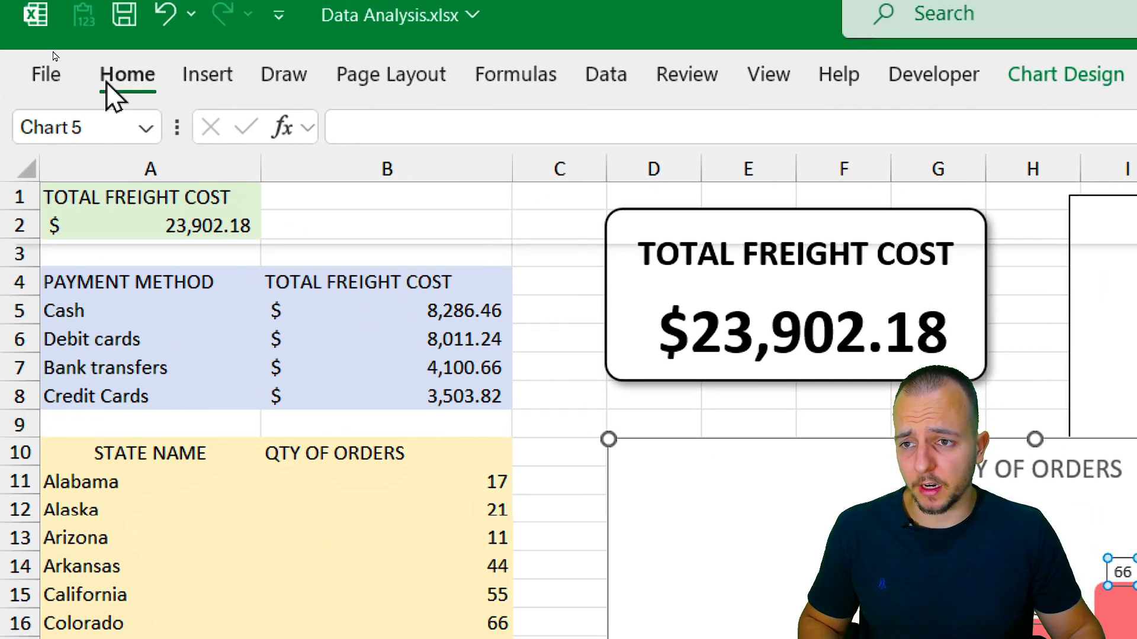
left_click(108, 84)
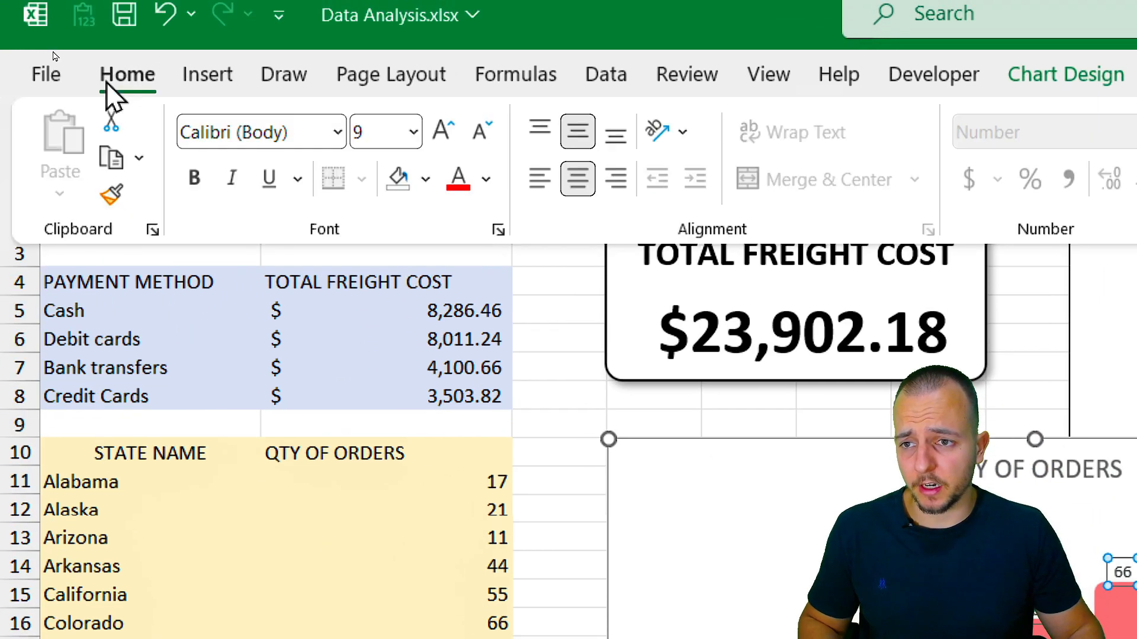
left_click(442, 133)
left_click(443, 133)
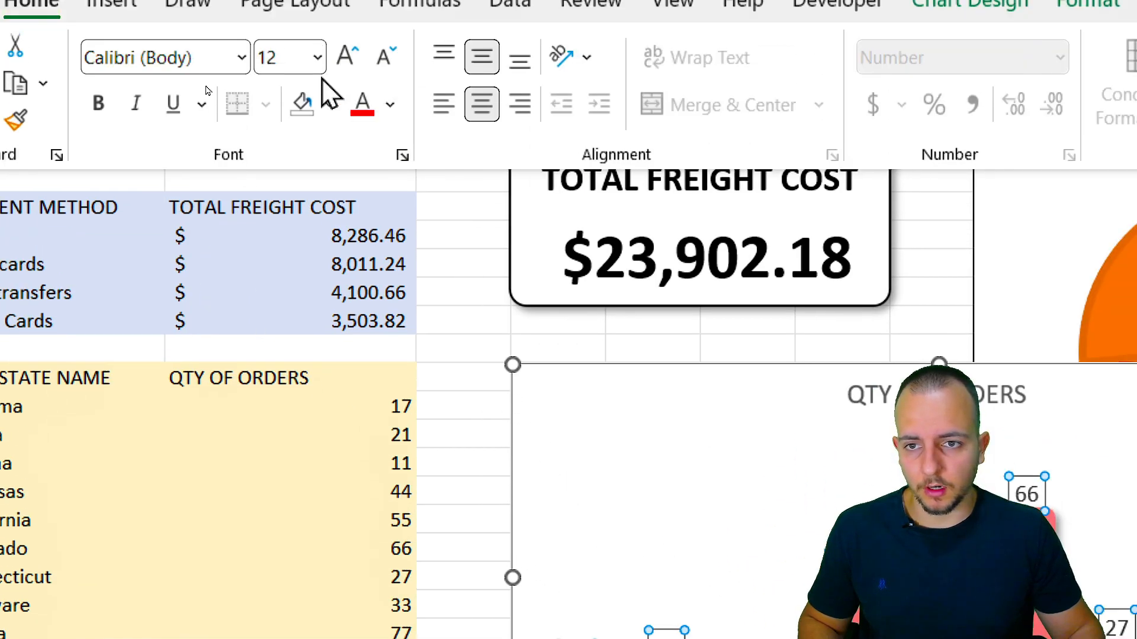
left_click(347, 74)
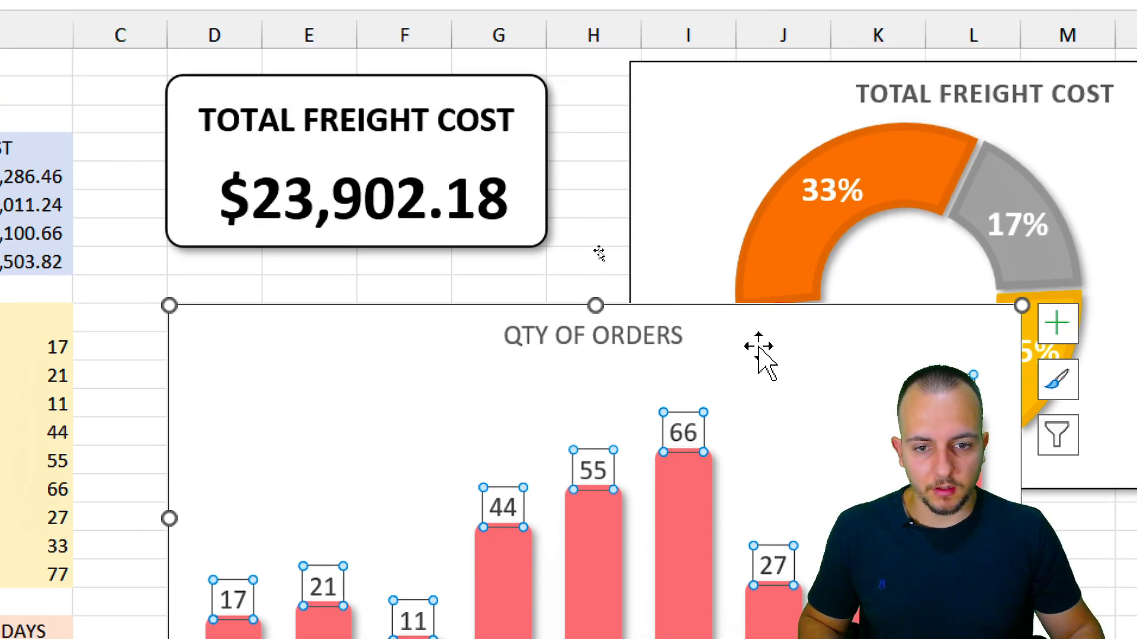
left_click(704, 599)
left_click(639, 634)
left_click(456, 601)
left_click(351, 631)
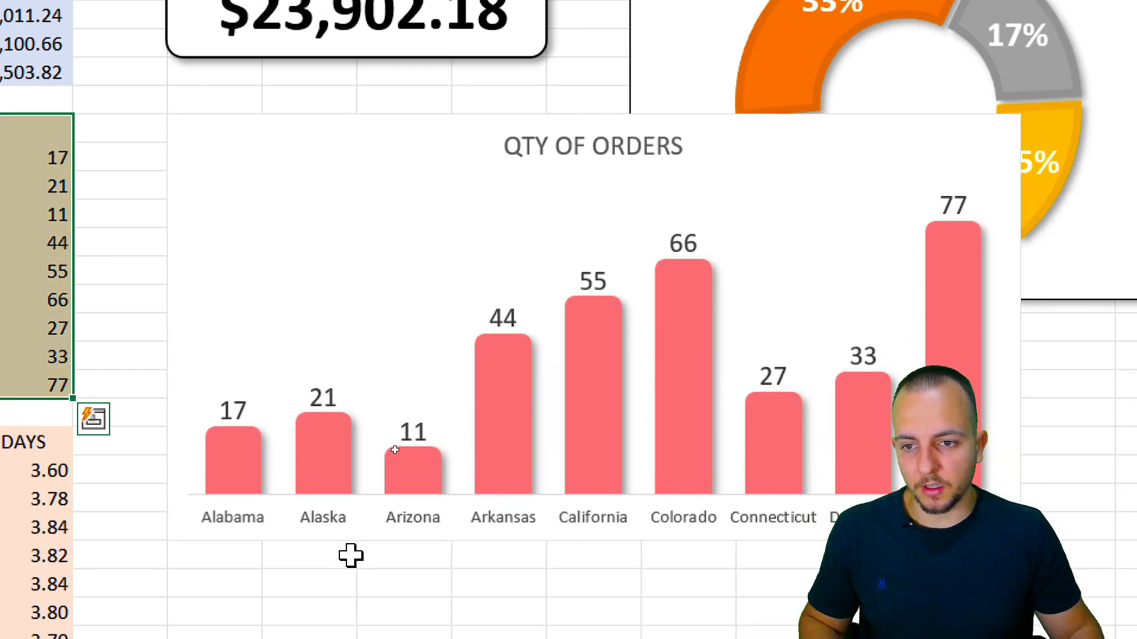
Give the QTY OF ORDERS chart area a black outline and the first outer shadow preset
left_click(306, 124)
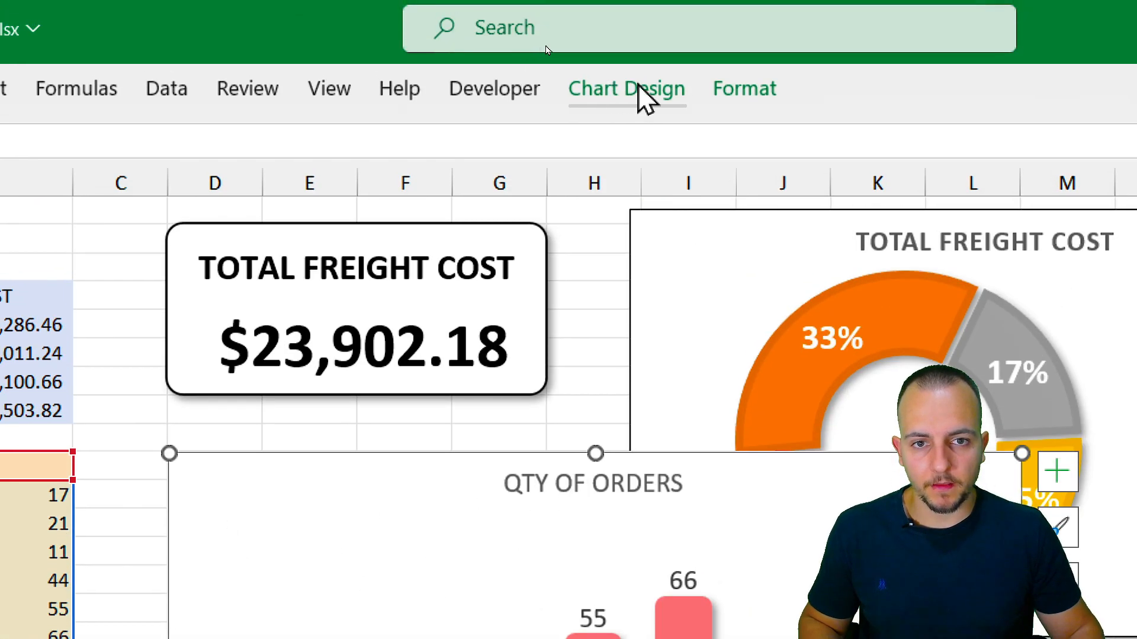
left_click(747, 88)
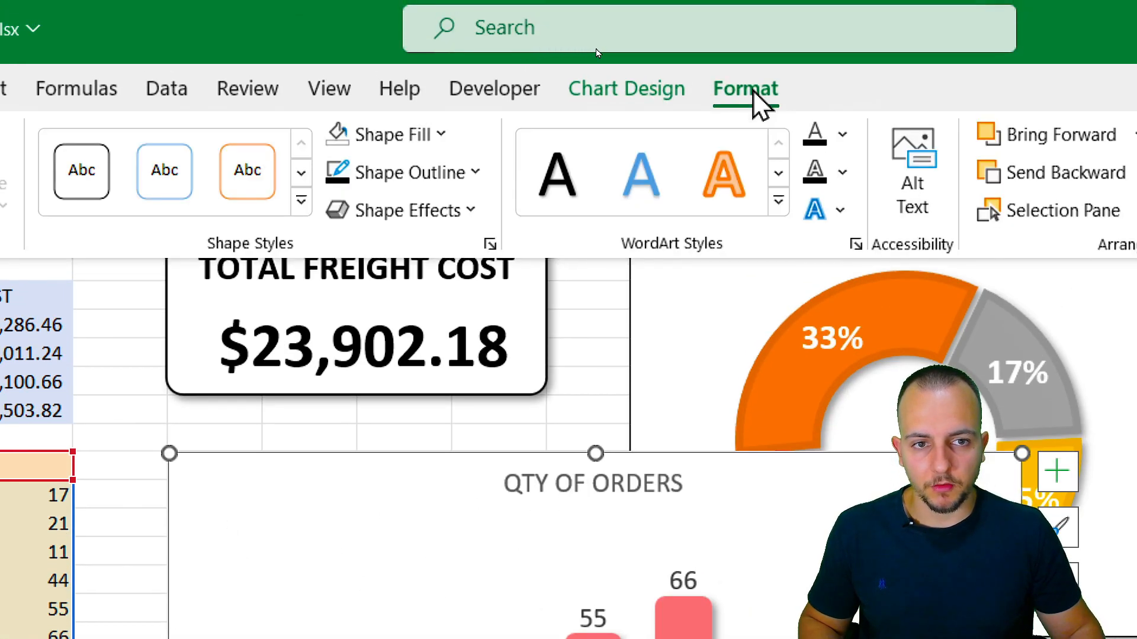
left_click(396, 175)
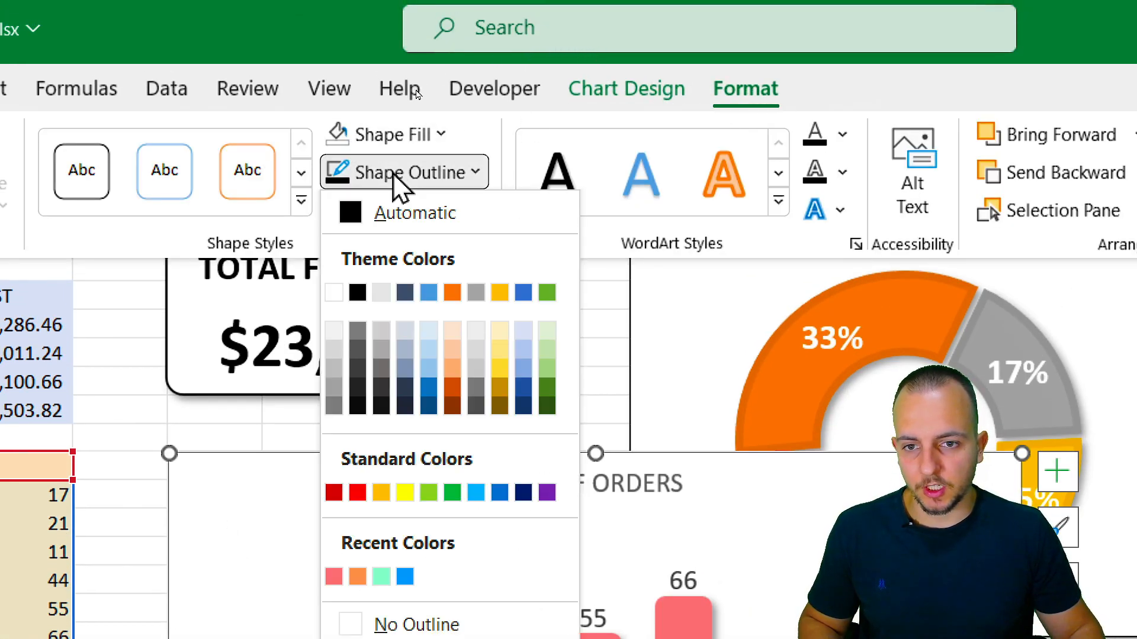
left_click(359, 293)
left_click(392, 213)
mouse_move(388, 332)
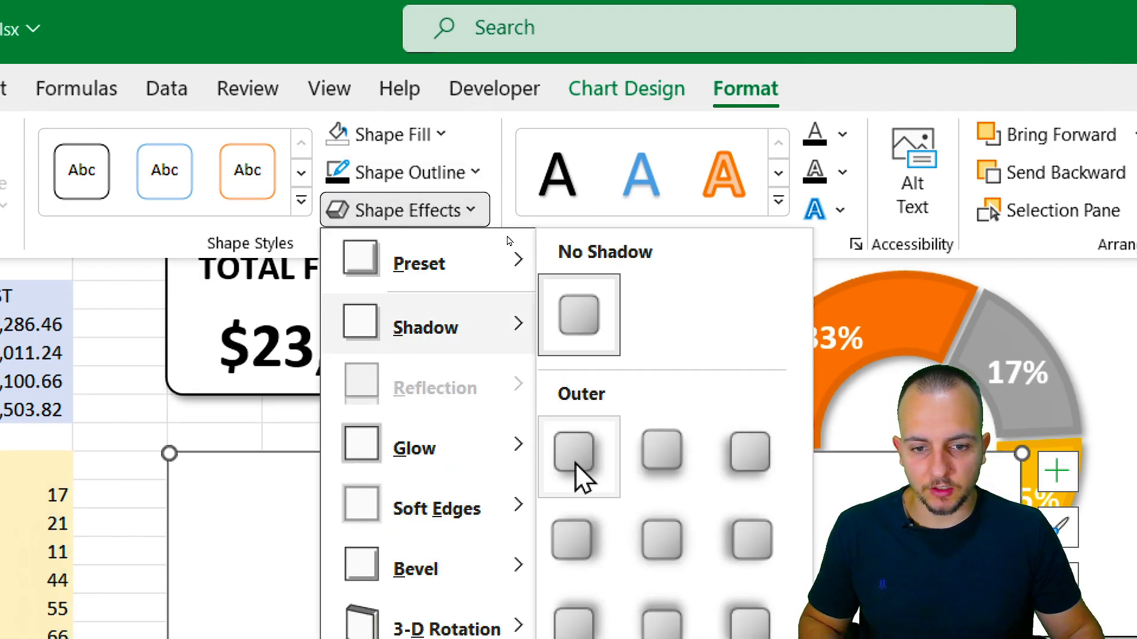
left_click(575, 459)
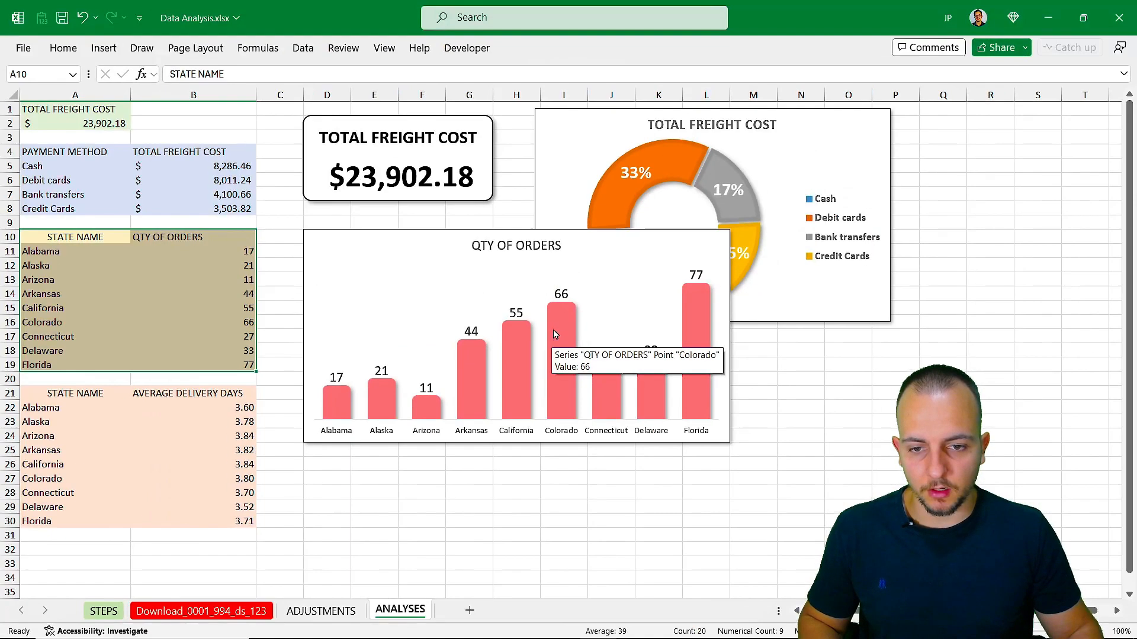
Reposition the QTY OF ORDERS chart beneath the total freight cost card, beside the state orders table
left_click(564, 464)
left_click_drag(575, 444, 513, 373)
left_click(421, 421)
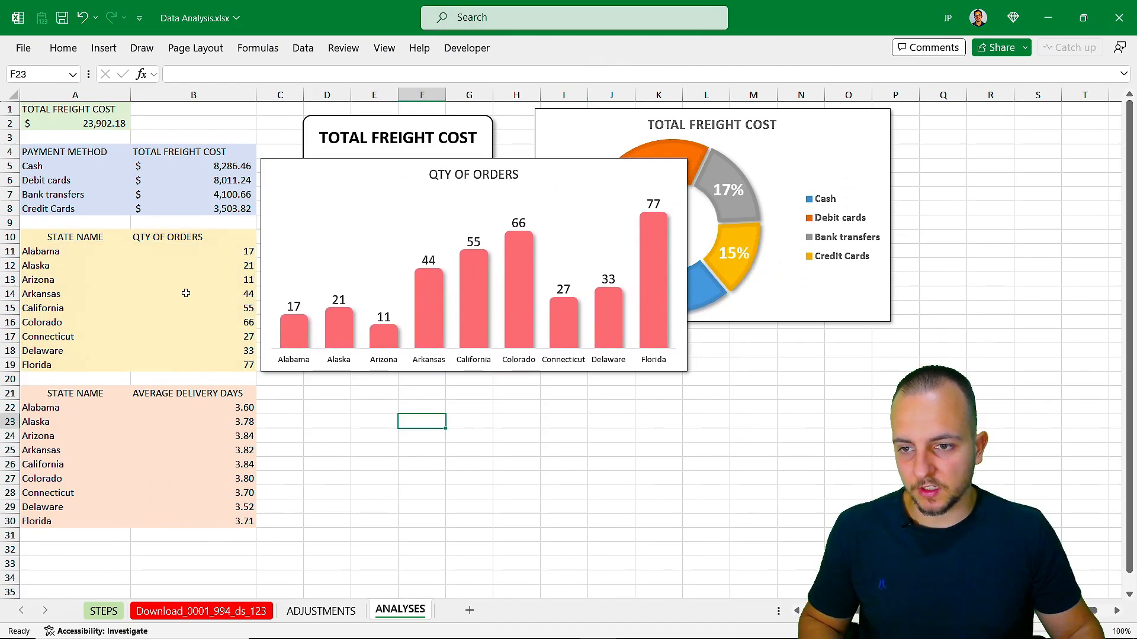
left_click_drag(285, 178, 303, 272)
left_click(307, 236)
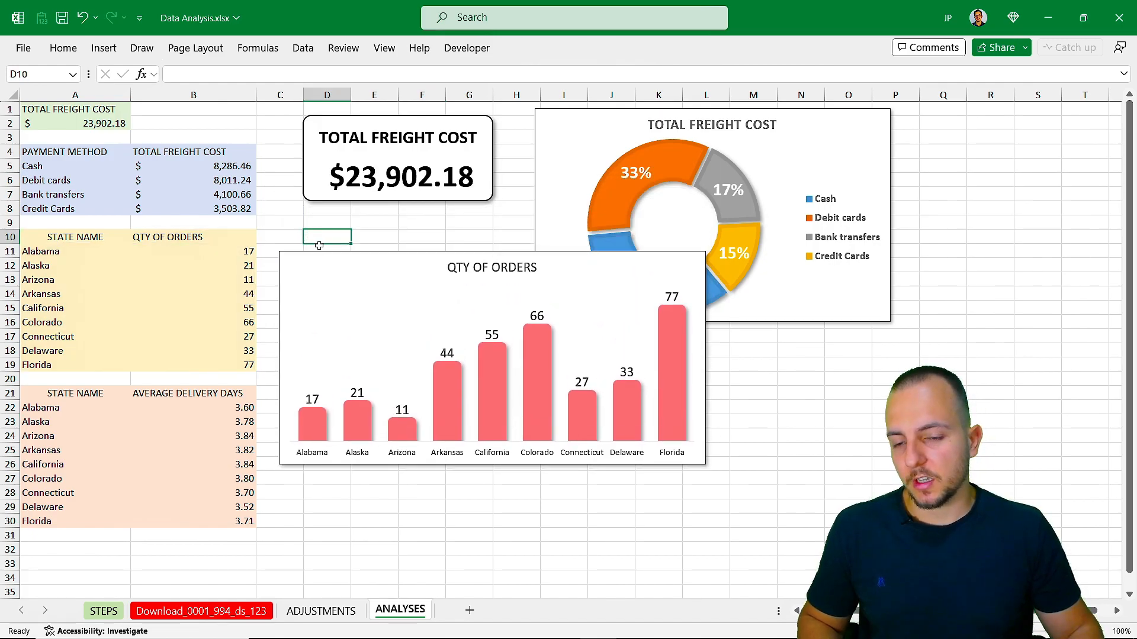
left_click_drag(275, 308, 732, 460)
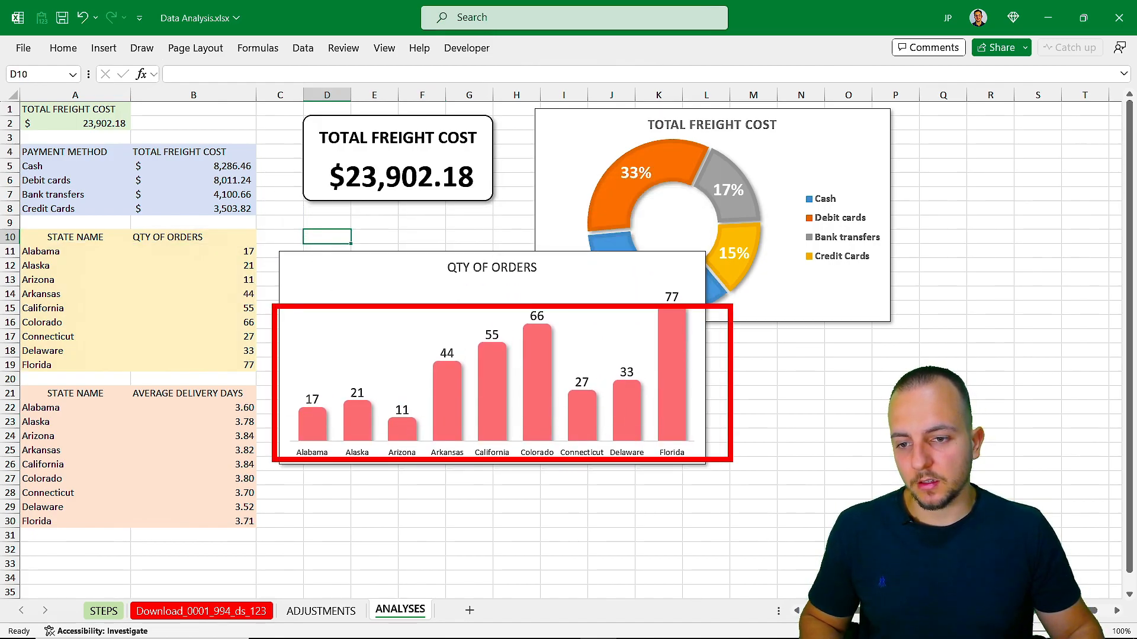
left_click_drag(172, 292, 382, 183)
mouse_move(21, 231)
left_mouse_down()
mouse_move(207, 373)
mouse_move(262, 373)
left_mouse_up()
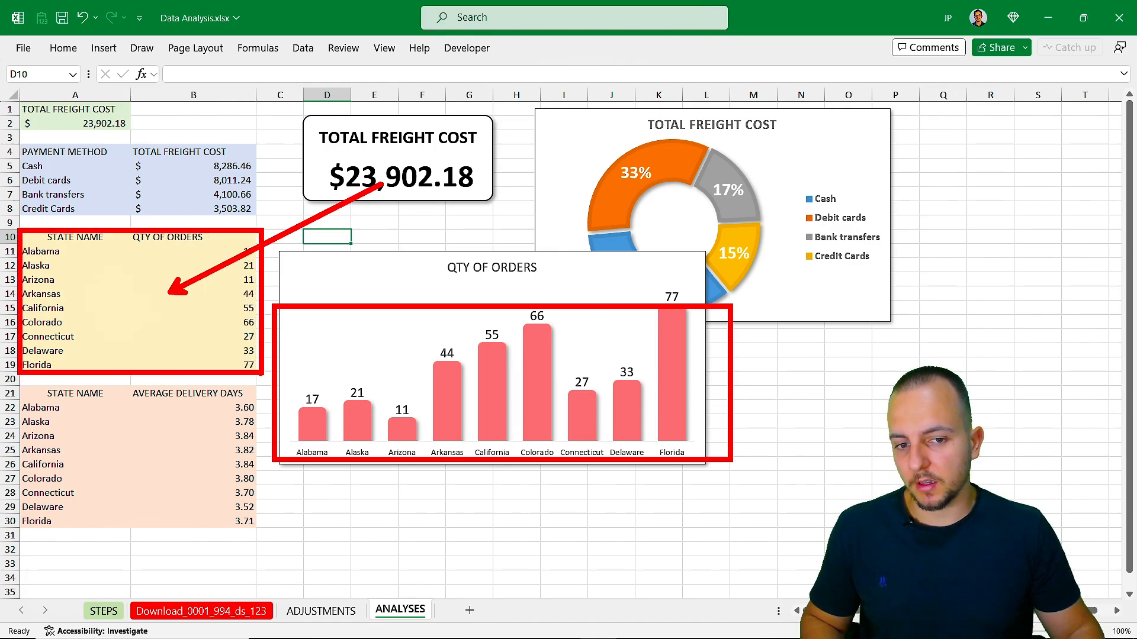
key("Escape")
Fill the quantity of orders table, A10:B19, with light orange
left_click_drag(83, 237, 196, 364)
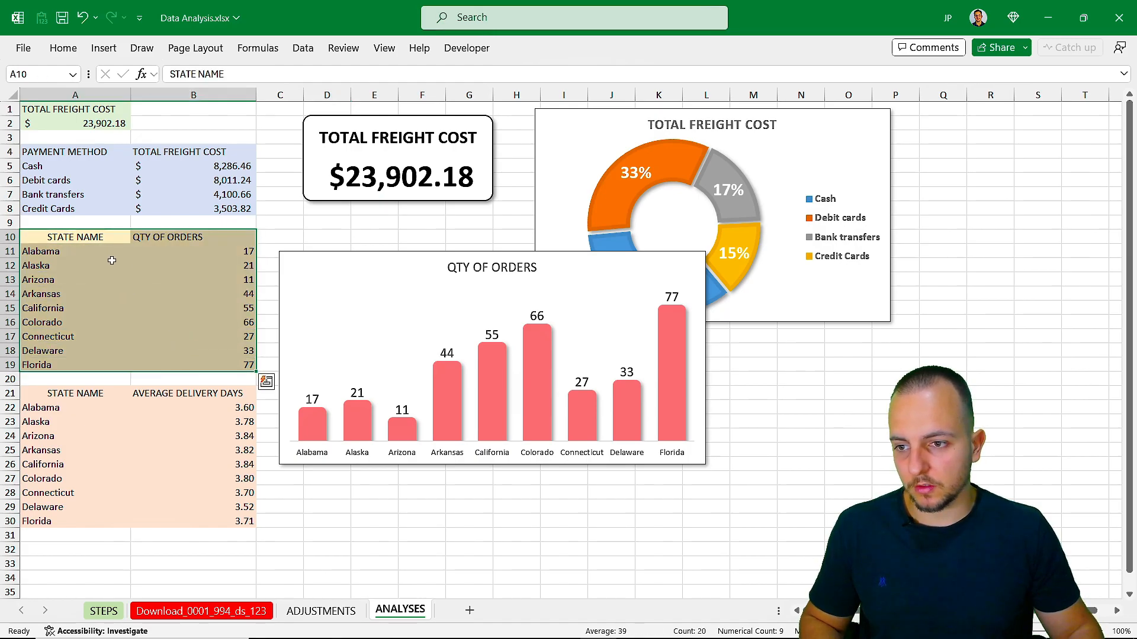
left_click(101, 66)
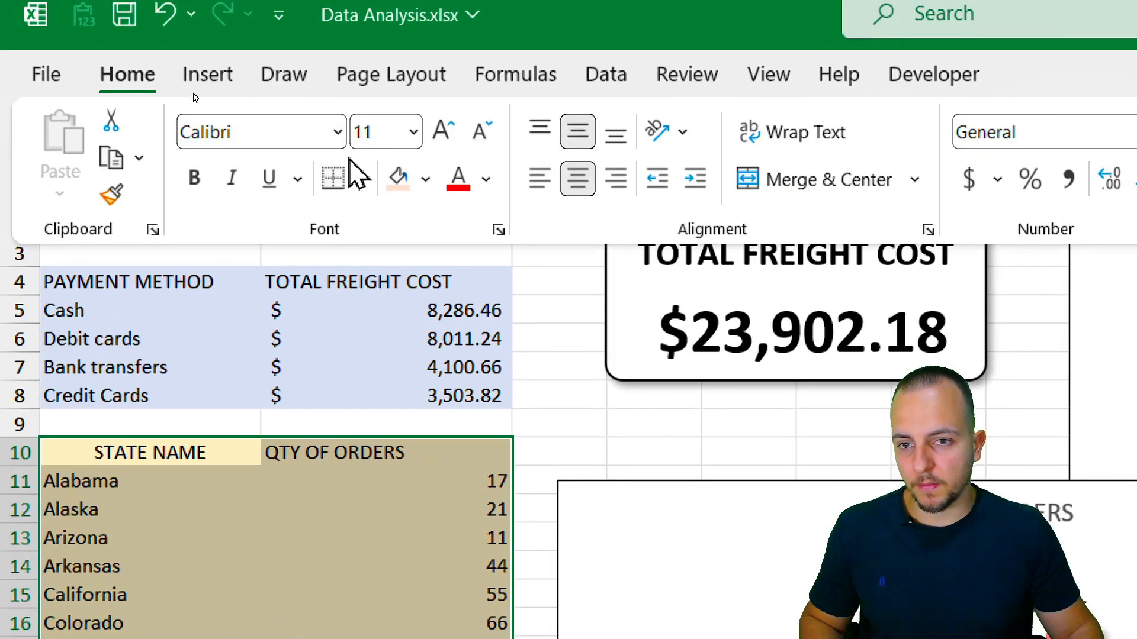
left_click(397, 180)
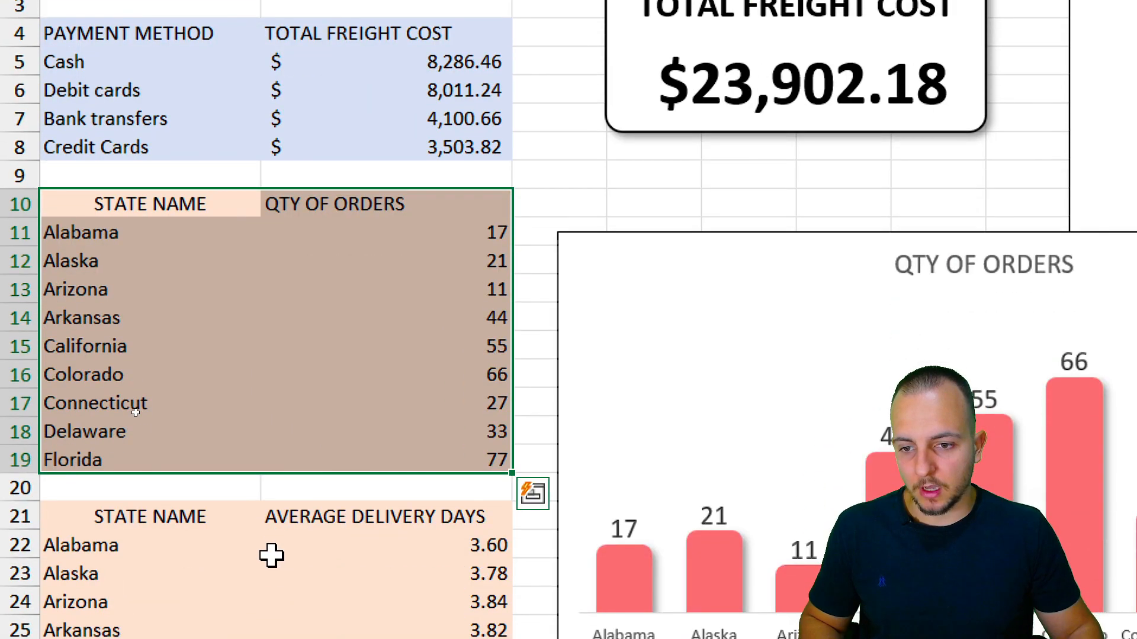
left_click(271, 555)
scroll(249, 555, "down", 3)
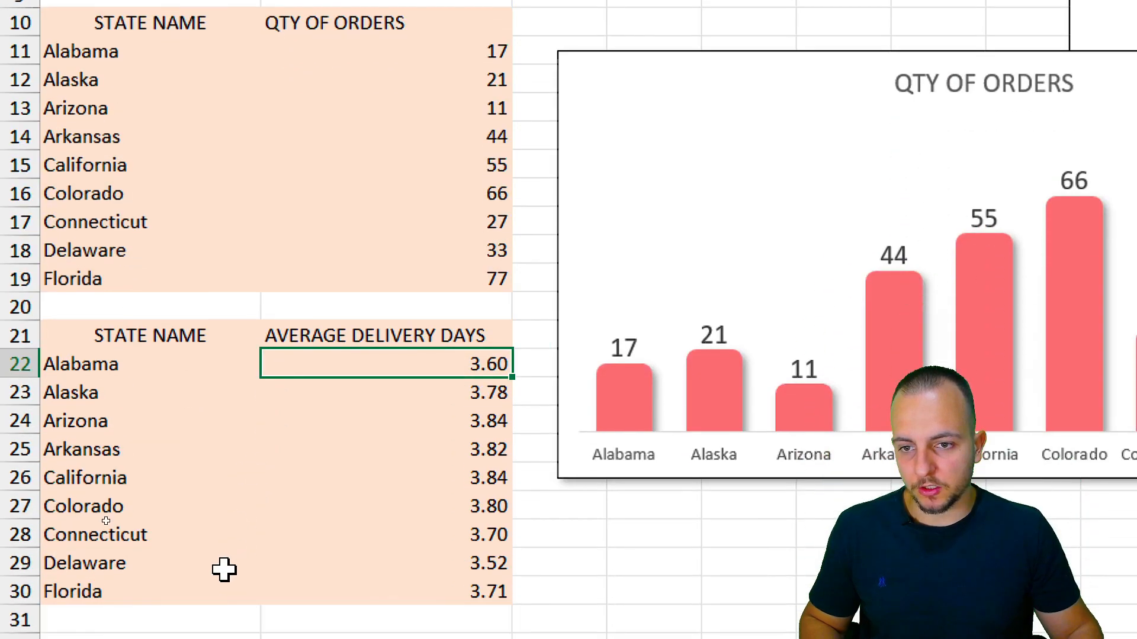
Fill the average delivery days table, A21:B30, with a light blue theme tint
left_click_drag(162, 287, 389, 540)
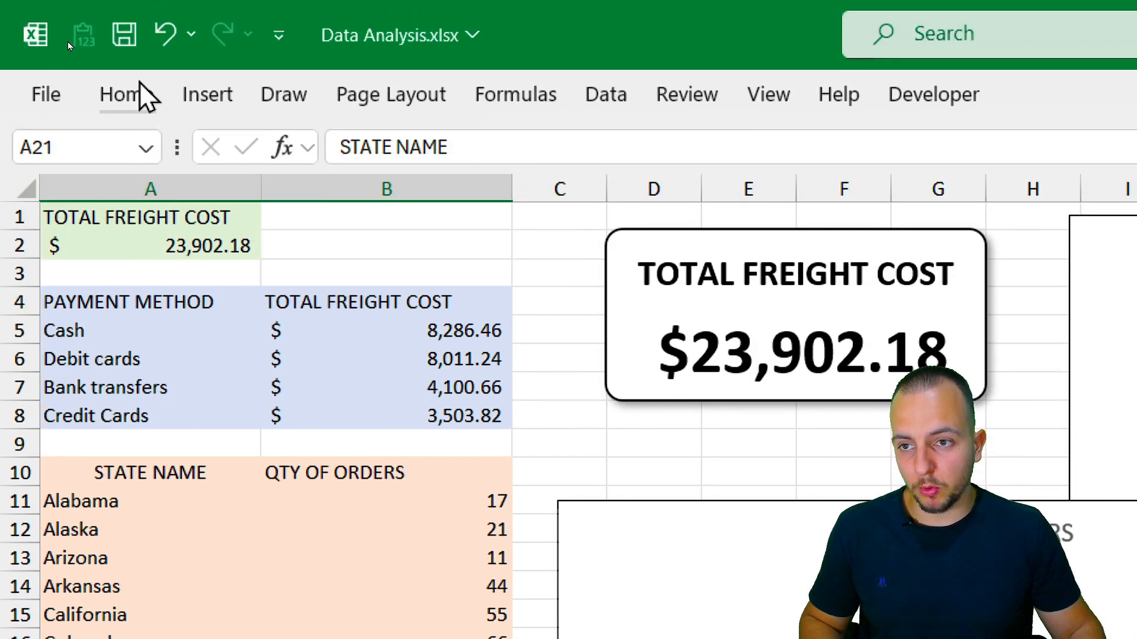
left_click(128, 94)
left_click(426, 199)
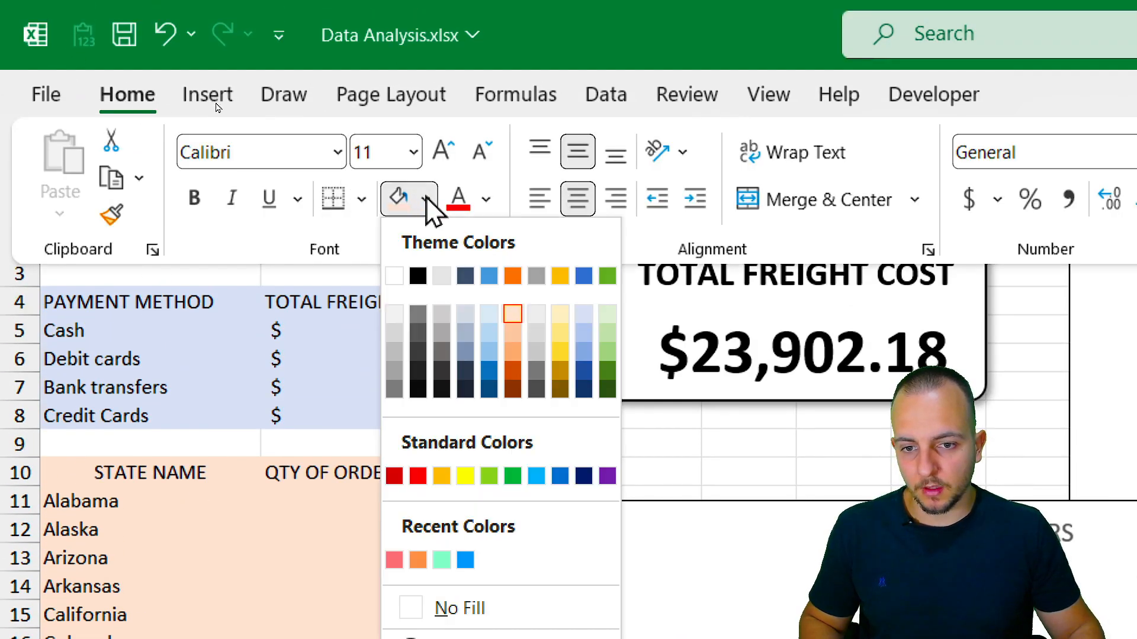
left_click(490, 332)
Fill the payment method table, A4:B8, with the lightest gold theme tint
left_click_drag(163, 302, 341, 417)
left_click(148, 94)
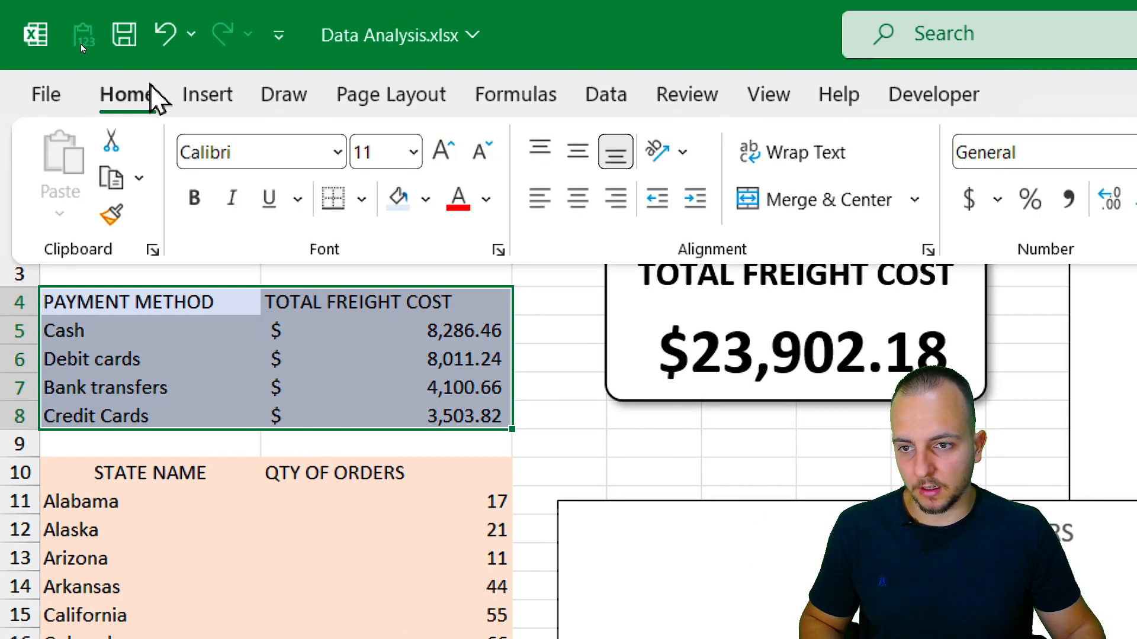
left_click(426, 198)
left_click(559, 314)
left_click(300, 355)
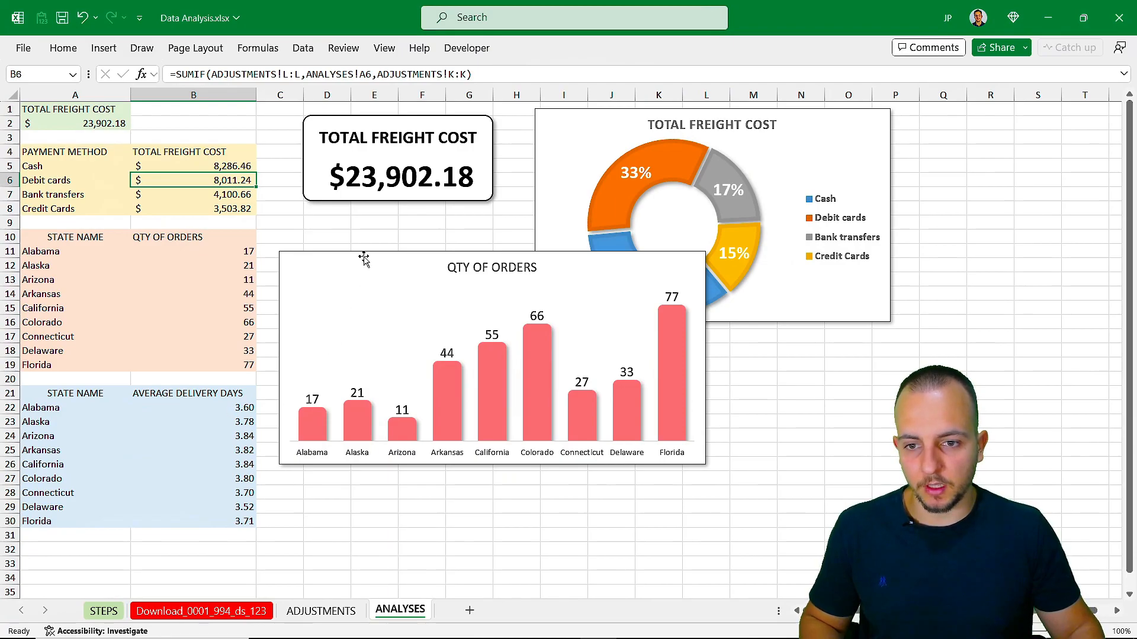
Move the QTY OF ORDERS chart slightly higher, closer to the total freight cost card
left_click_drag(363, 259, 370, 232)
left_click(326, 451)
left_click(348, 508)
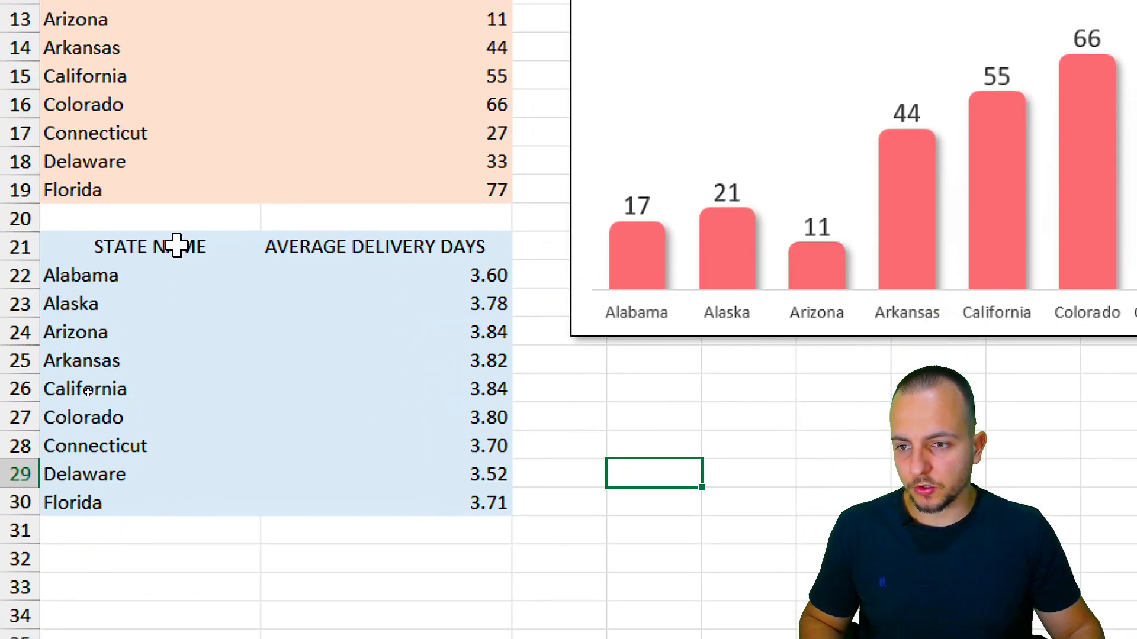
Insert a clustered column chart from the average delivery days table, A21:B30
left_click_drag(86, 393, 206, 499)
left_click_drag(413, 461, 401, 498)
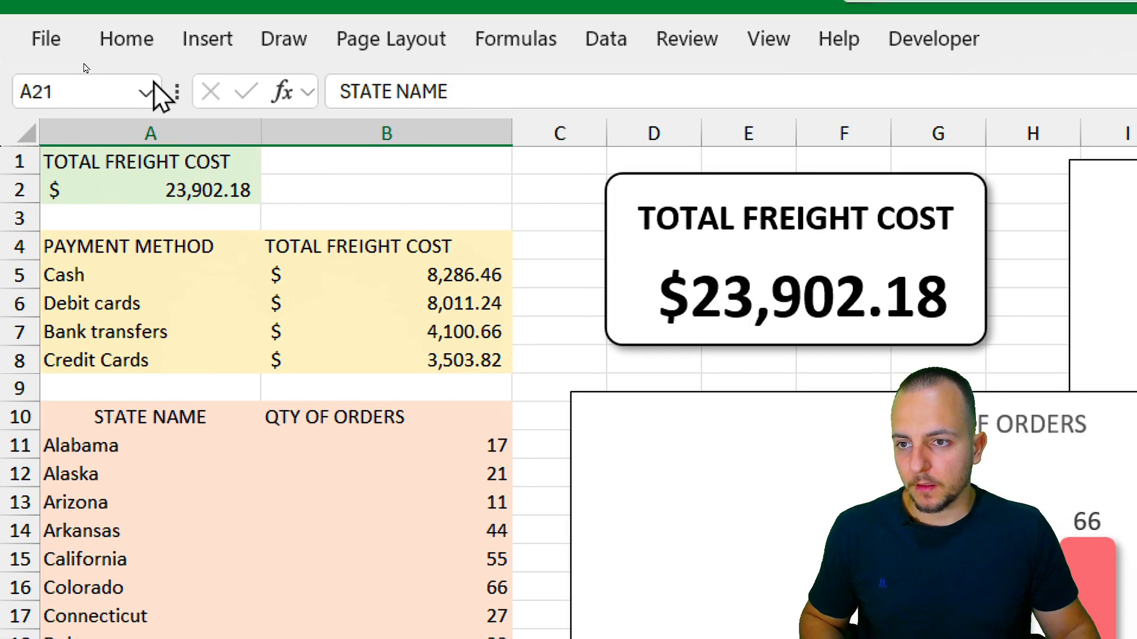
left_click(210, 77)
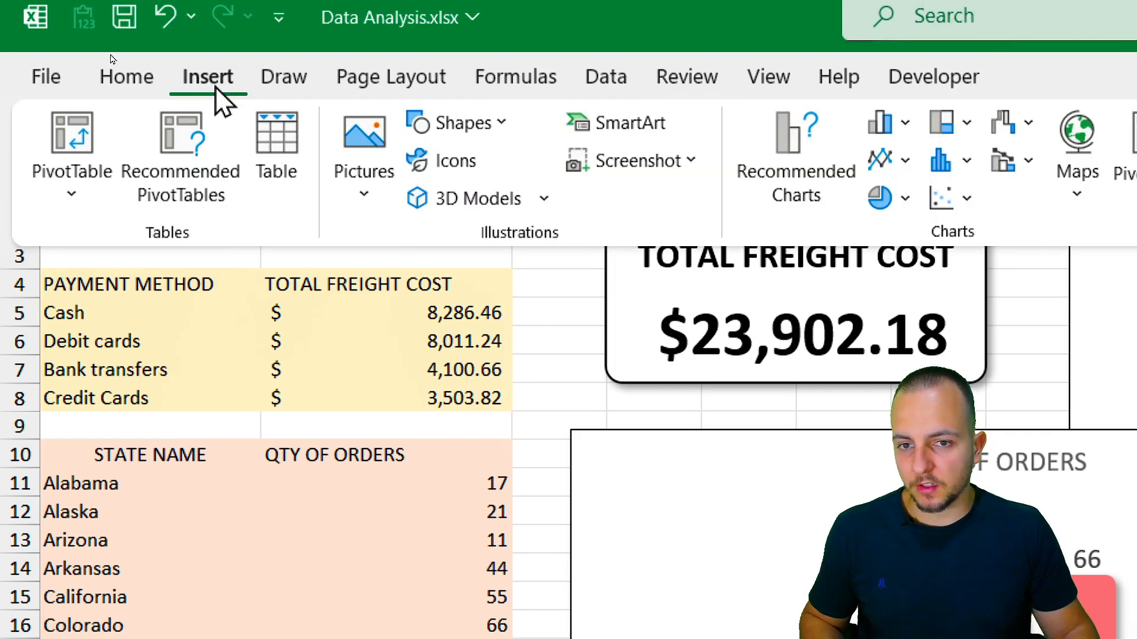
left_click(888, 124)
left_click(906, 228)
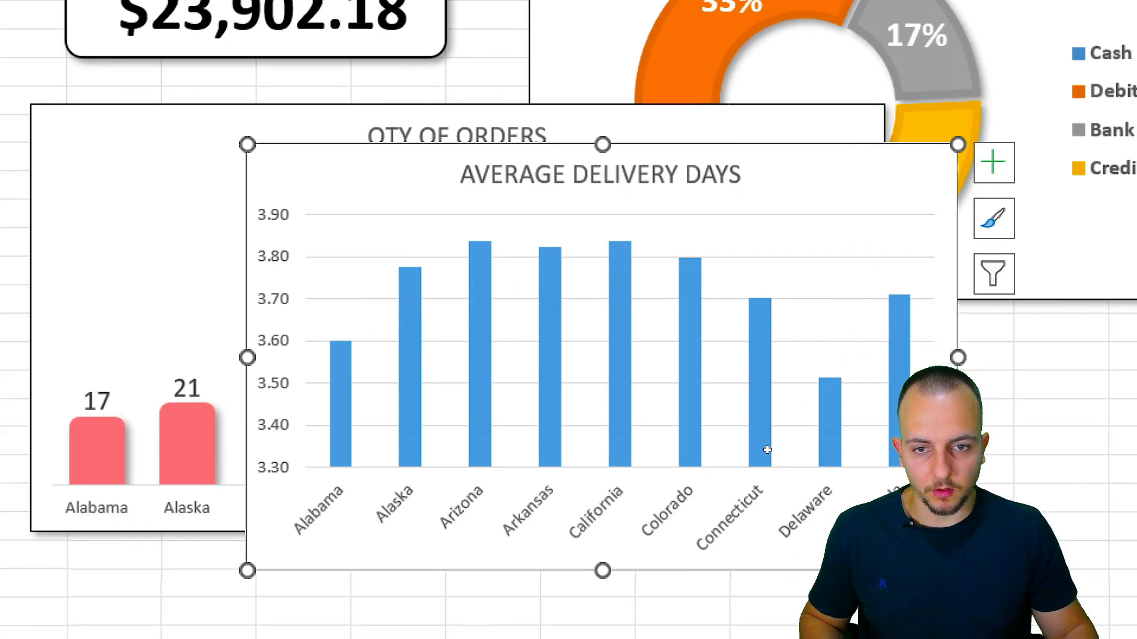
Move the AVERAGE DELIVERY DAYS chart down and to the right, uncovering more of the QTY OF ORDERS chart
left_click(993, 162)
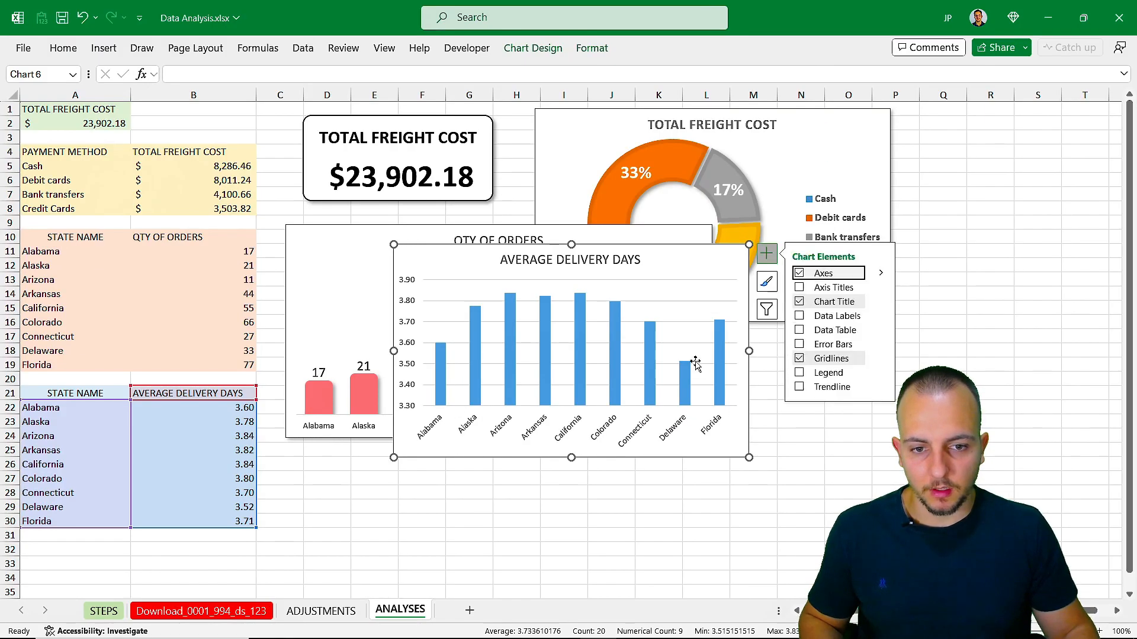
left_click(760, 395)
left_click(750, 420)
left_click_drag(751, 422, 882, 530)
Look through the hierarchy and pie chart types and review the state names in A22:A30
left_click(104, 48)
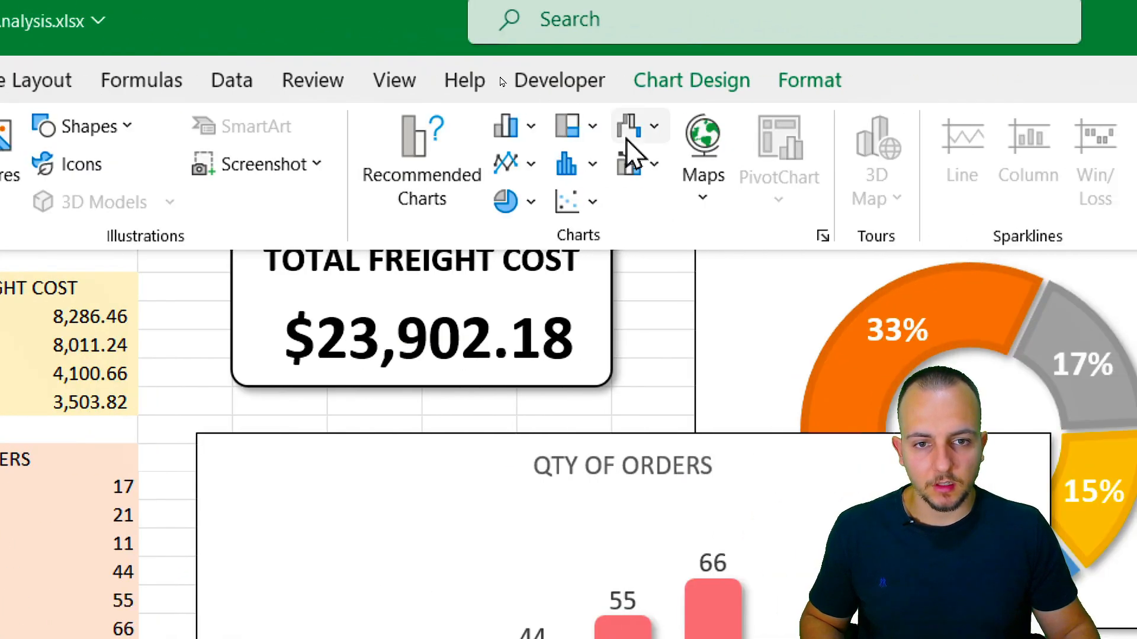
left_click(570, 126)
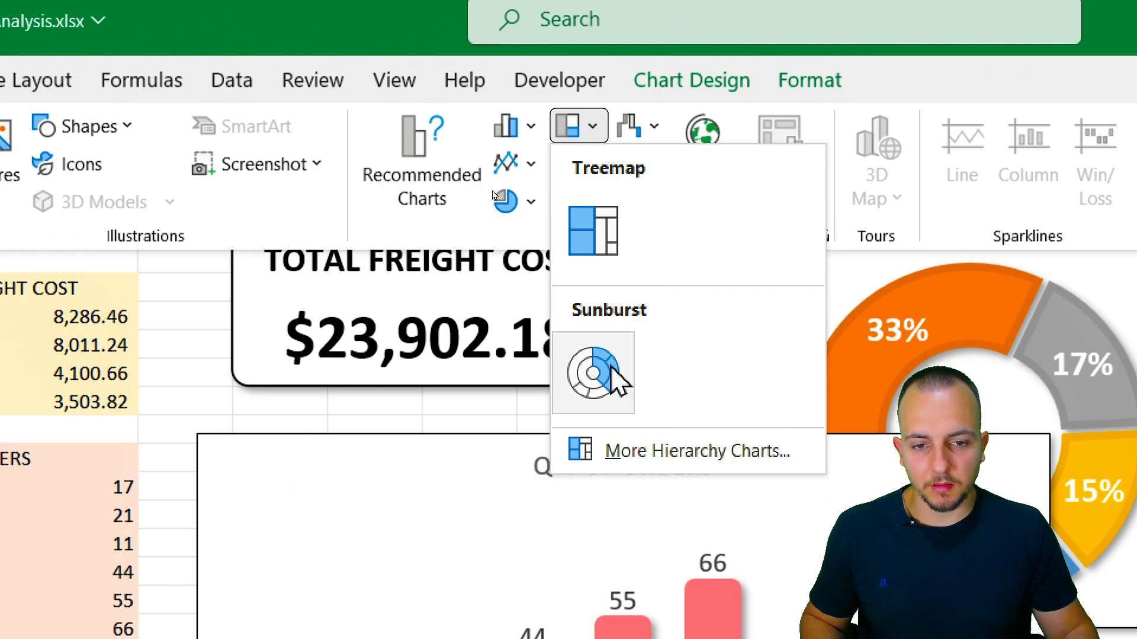
left_click(580, 125)
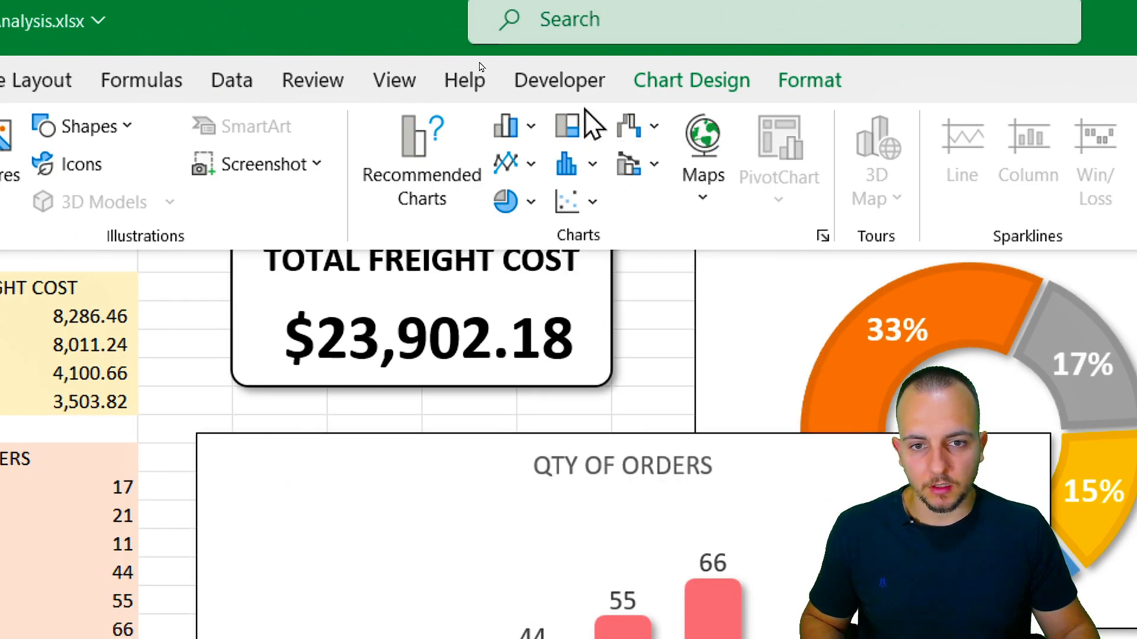
left_click(528, 201)
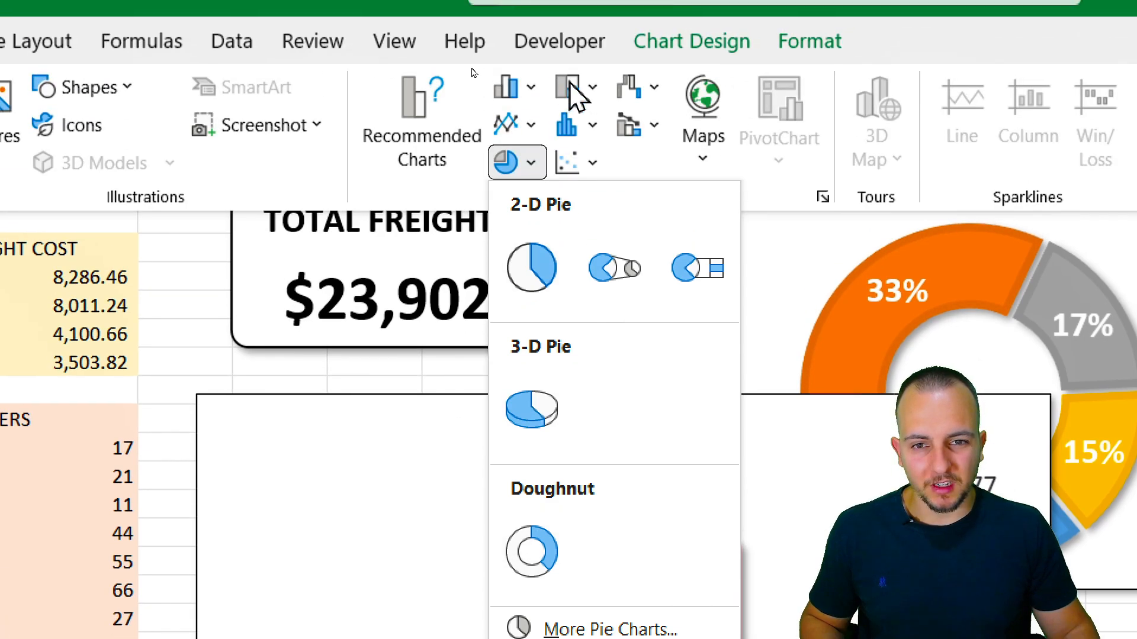
left_click(279, 400)
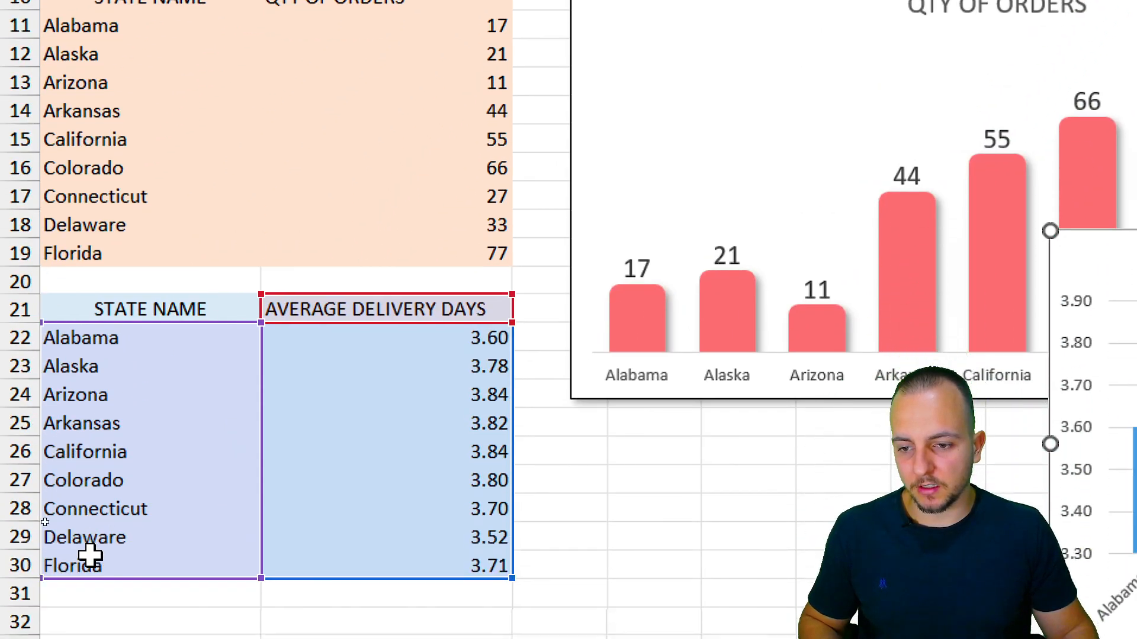
left_click(102, 438)
left_click_drag(148, 314, 123, 532)
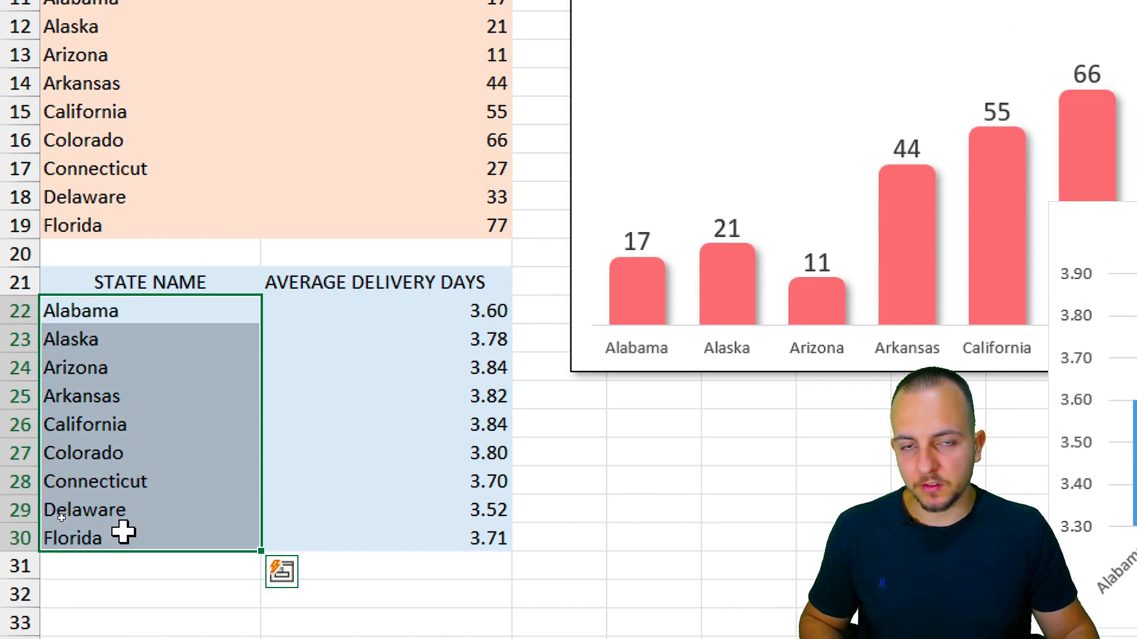
left_click(159, 319)
left_click_drag(159, 319, 152, 520)
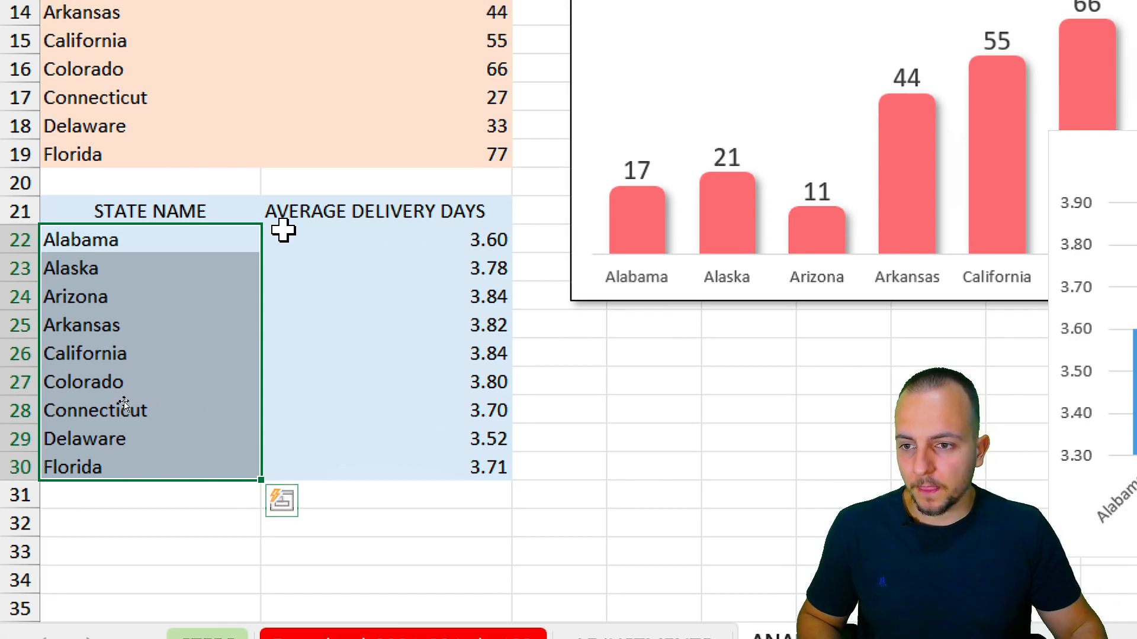
left_click(190, 218)
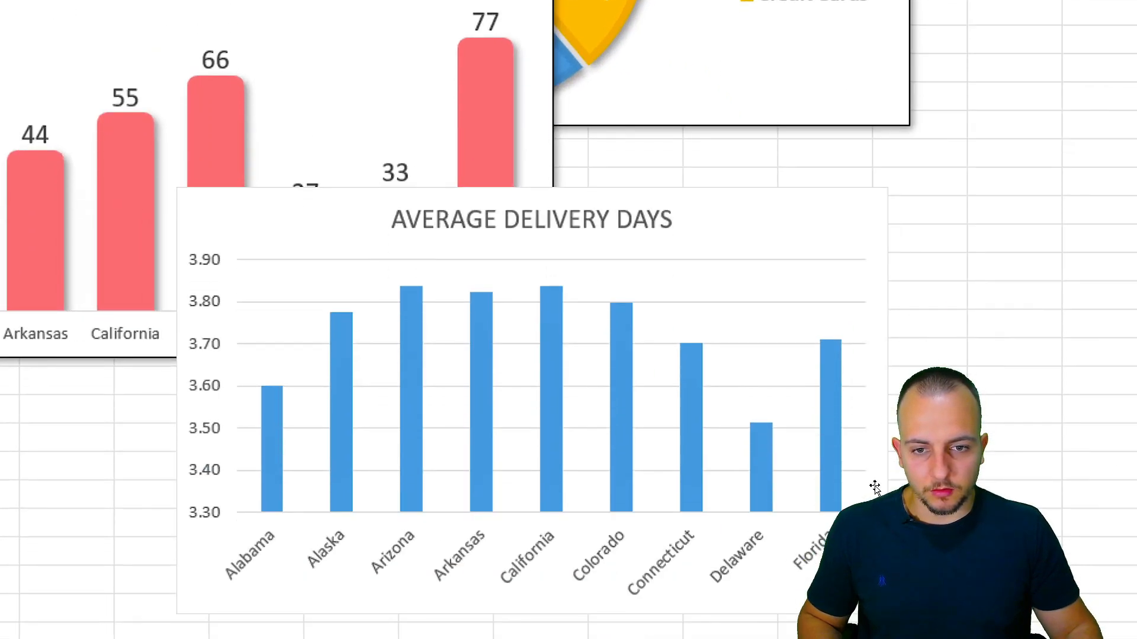
Shift the AVERAGE DELIVERY DAYS chart slightly left and widen it on its right side
left_click(612, 191)
left_click_drag(619, 193, 554, 194)
left_click_drag(720, 411, 862, 408)
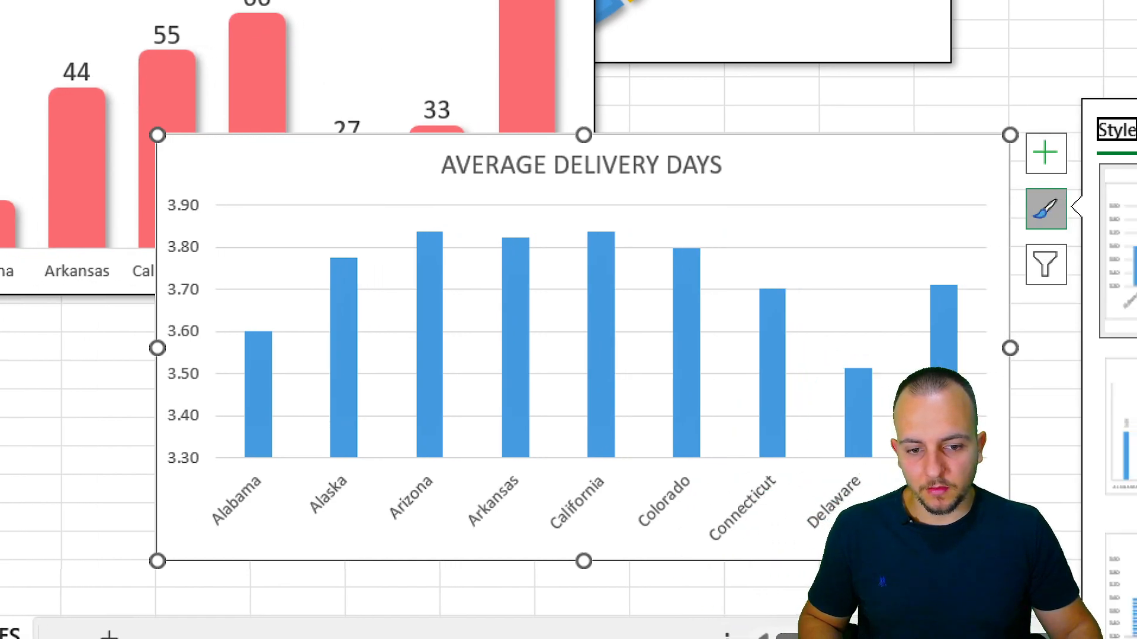
Delete the vertical axis and the gridlines from the AVERAGE DELIVERY DAYS chart
left_click(300, 305)
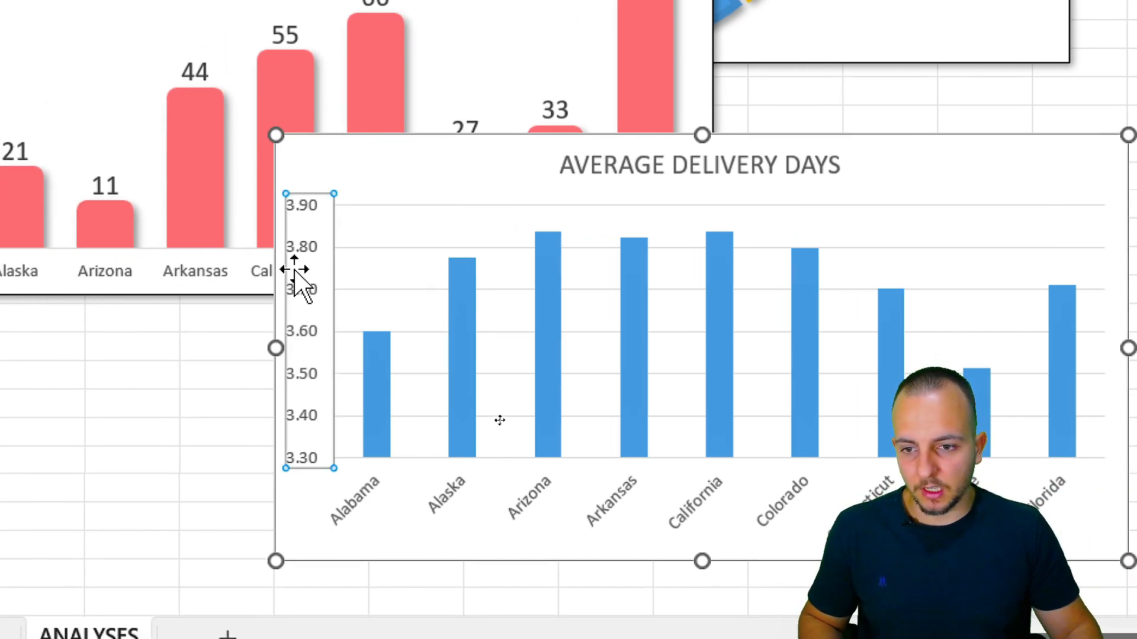
key("Delete")
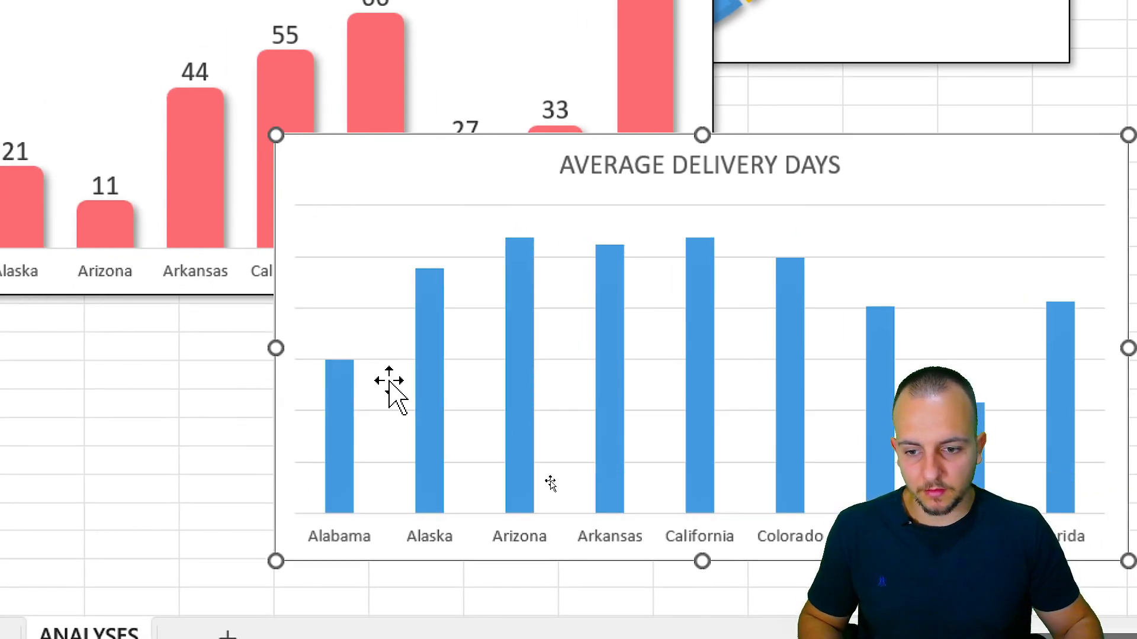
left_click(664, 261)
key("Delete")
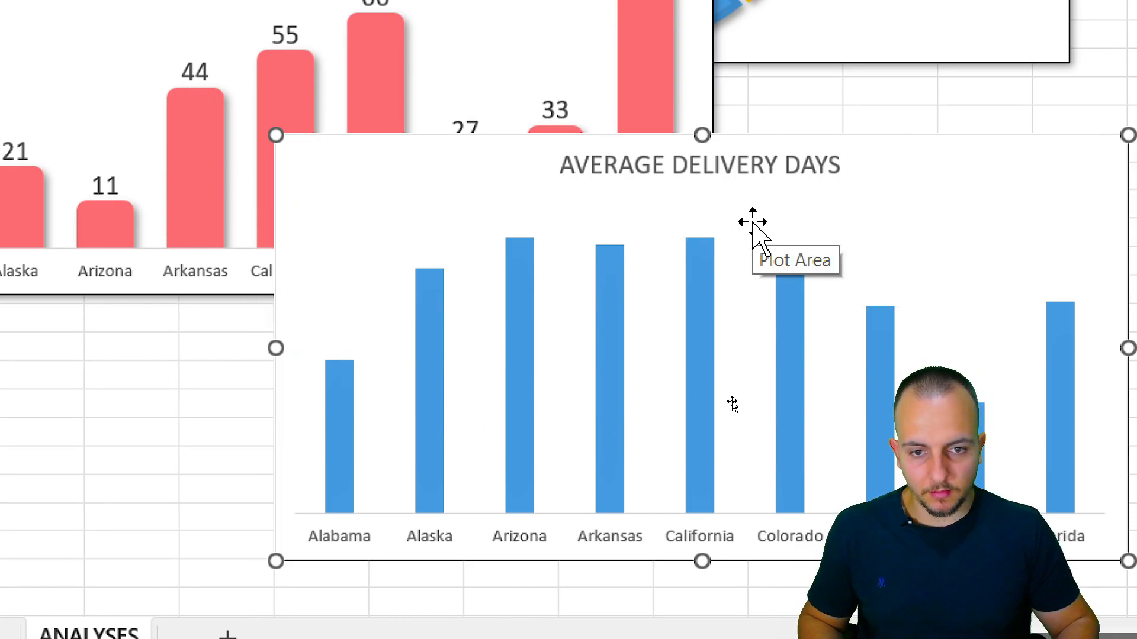
Set the gap width of the AVERAGE DELIVERY DAYS columns to 150%
right_click(613, 291)
left_click(731, 614)
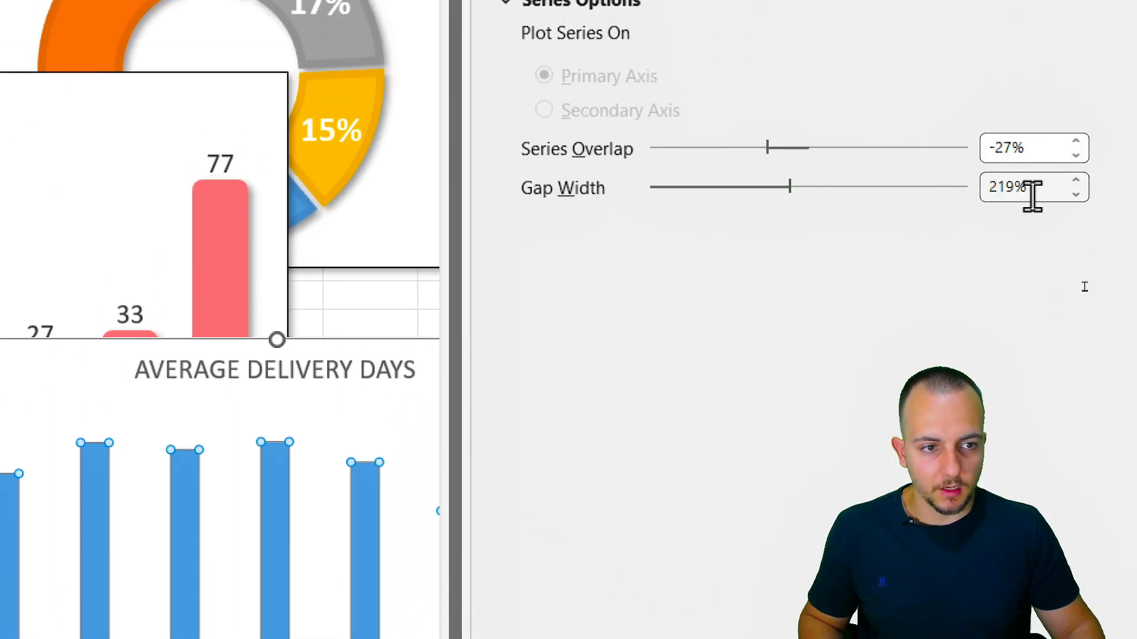
double_click(1028, 194)
type("1")
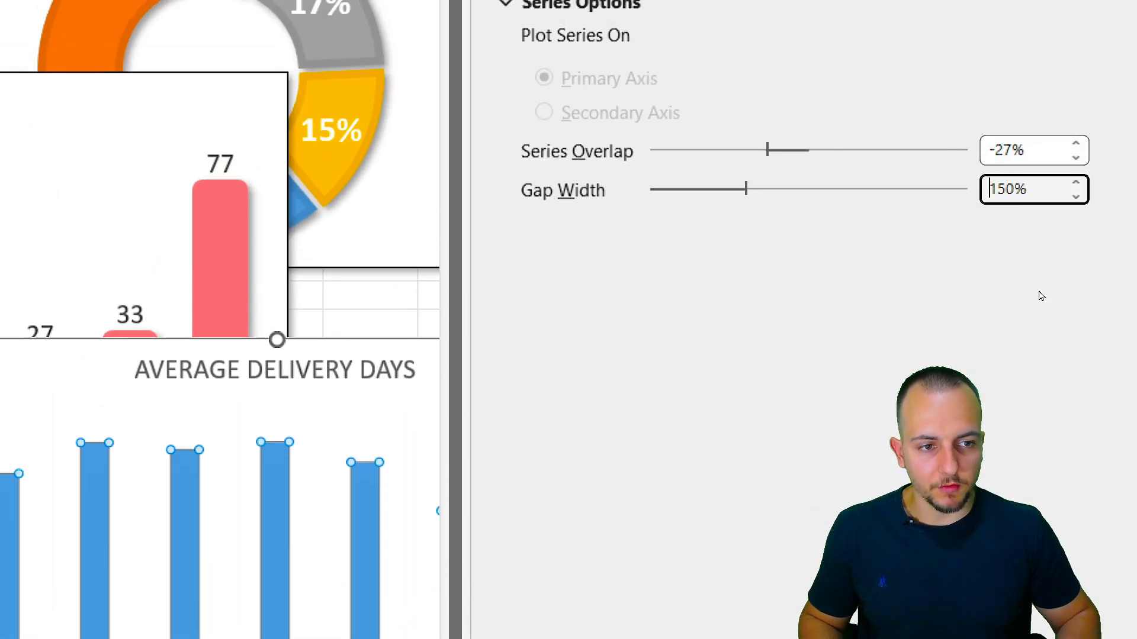
Apply a shadow preset to the AVERAGE DELIVERY DAYS columns
left_click(572, 71)
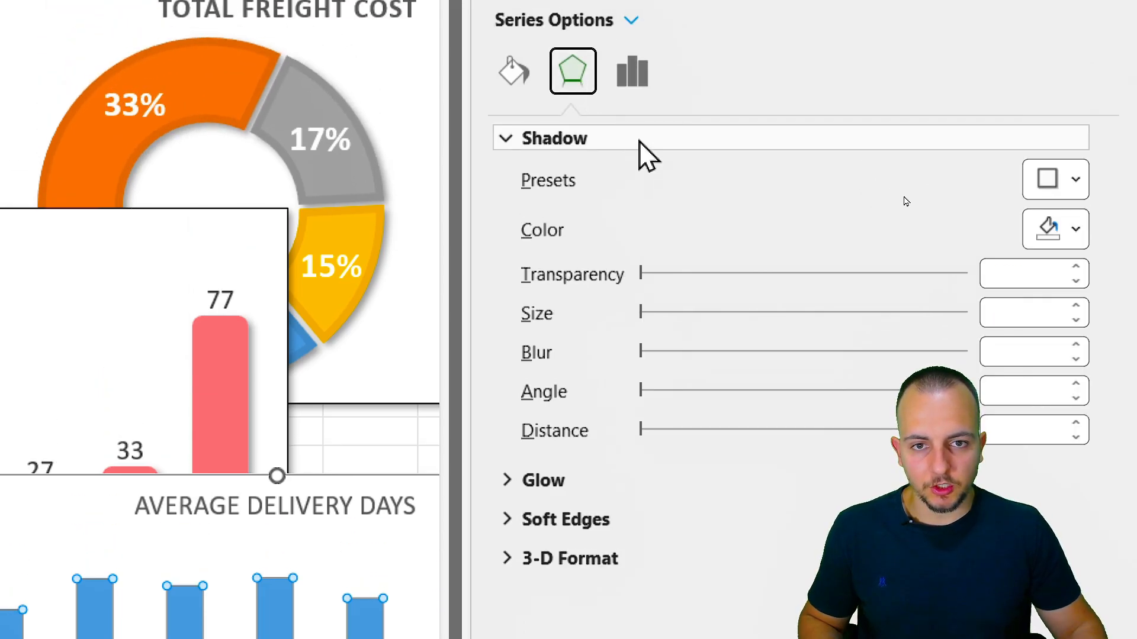
left_click(1044, 180)
left_click(900, 418)
Give the AVERAGE DELIVERY DAYS columns a solid fill in light green from the standard color palette
left_click(512, 77)
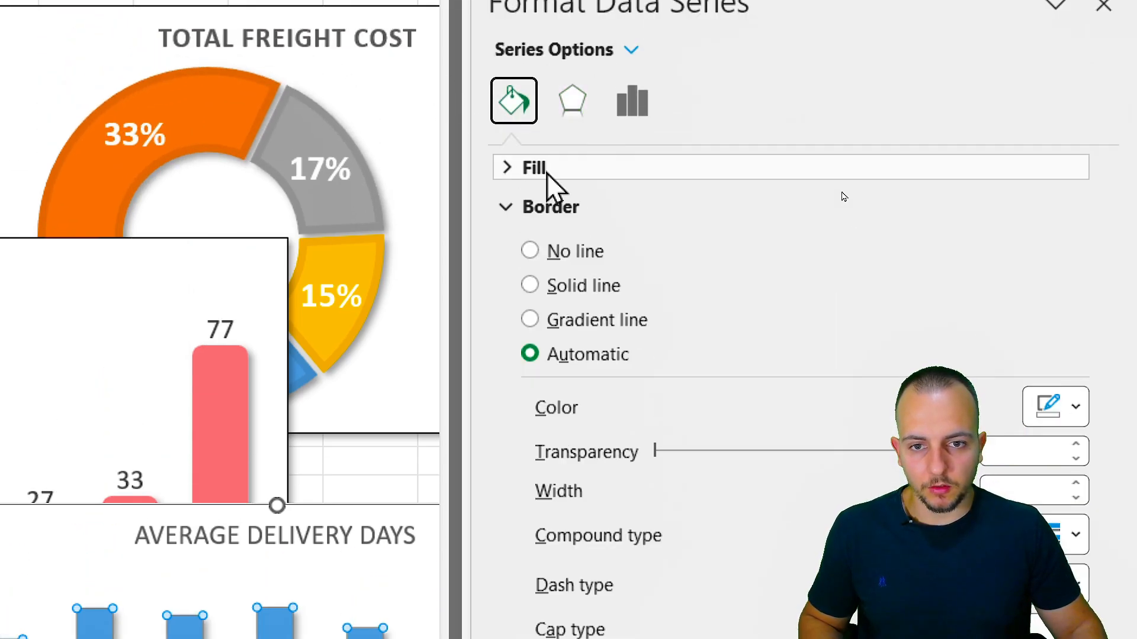
left_click(535, 168)
left_click(577, 244)
left_click(1073, 510)
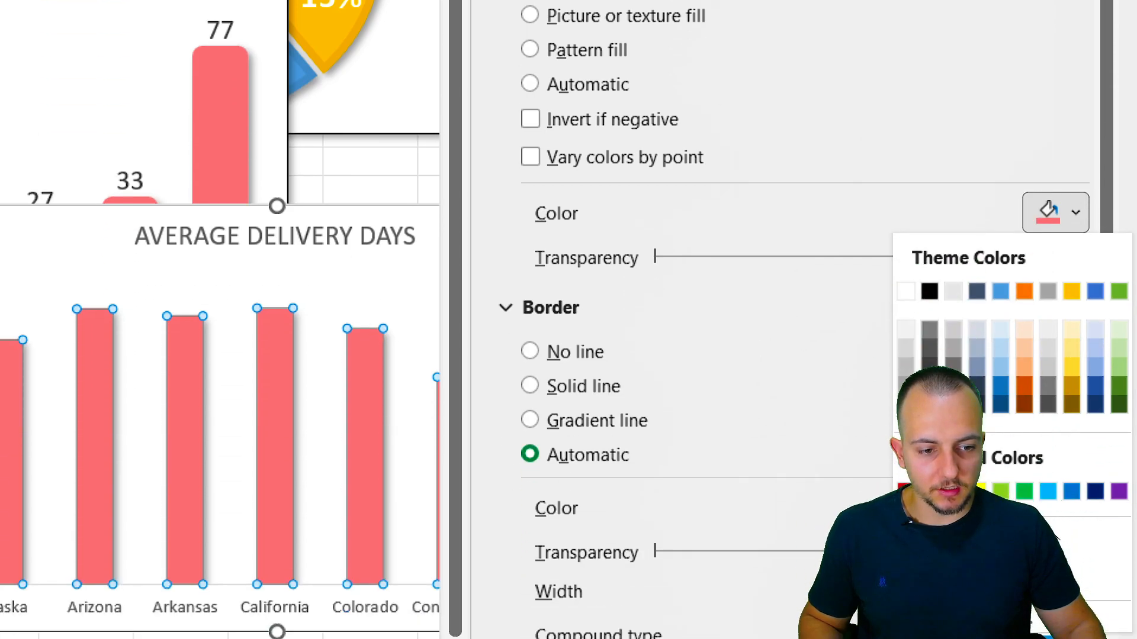
left_click(1020, 620)
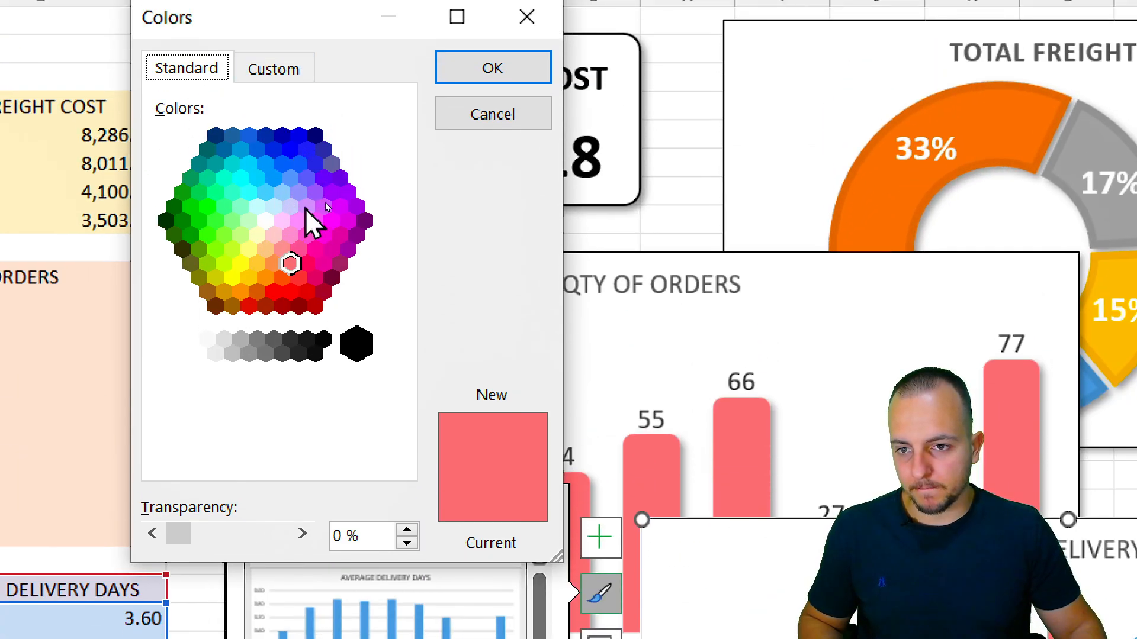
left_click(241, 207)
left_click(224, 206)
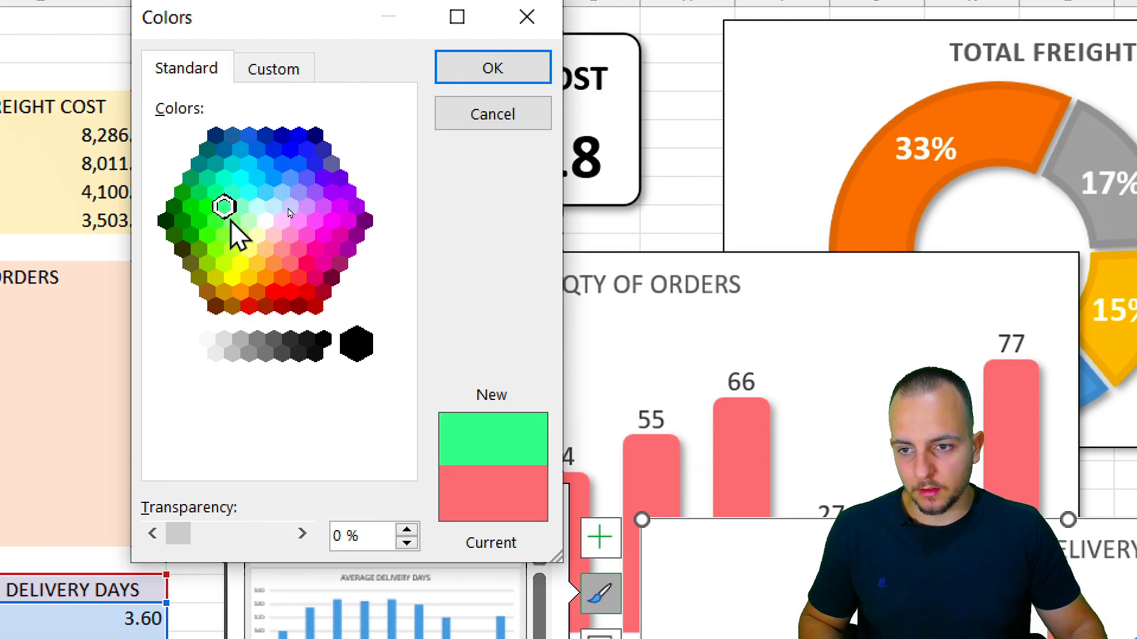
left_click(233, 221)
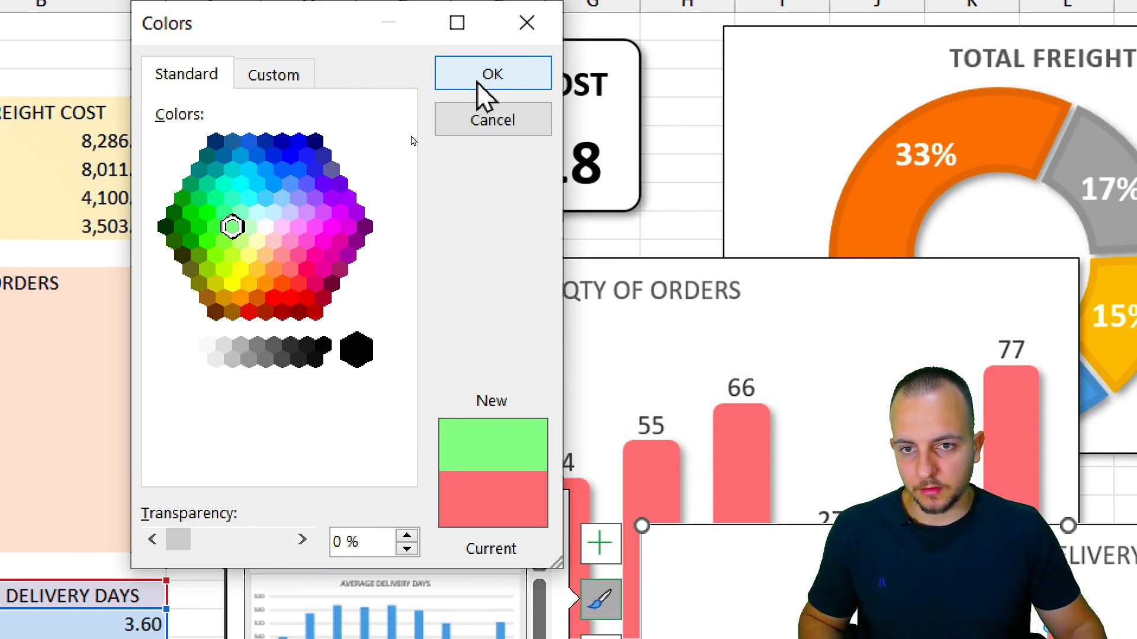
left_click(473, 74)
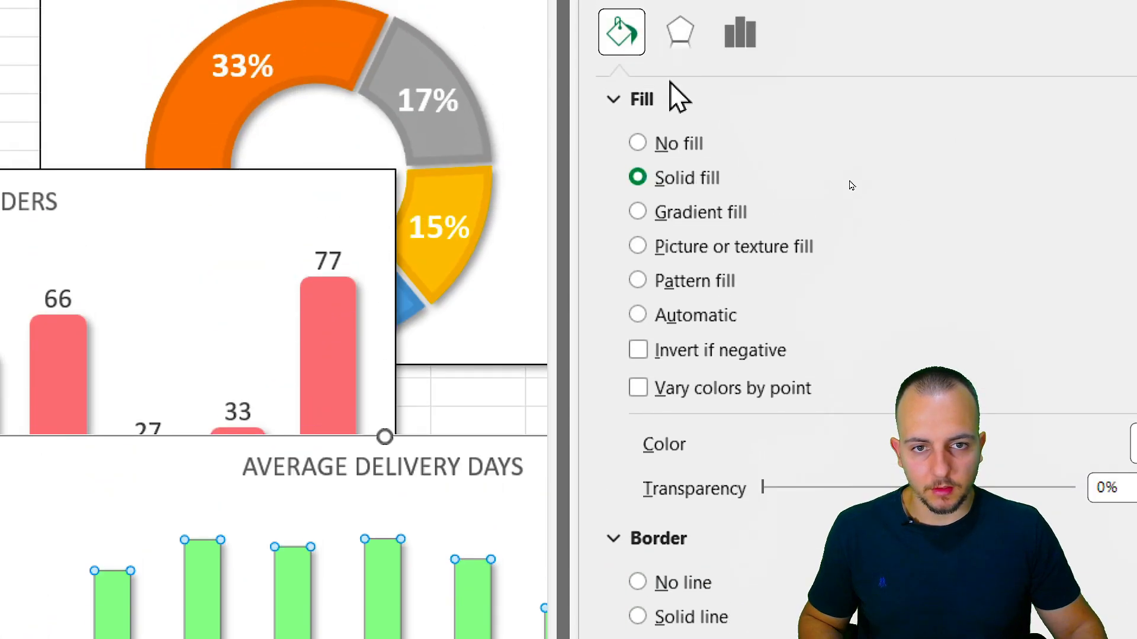
Add a 10 pt border in the same light green to the AVERAGE DELIVERY DAYS columns and close the series formatting
left_click(637, 99)
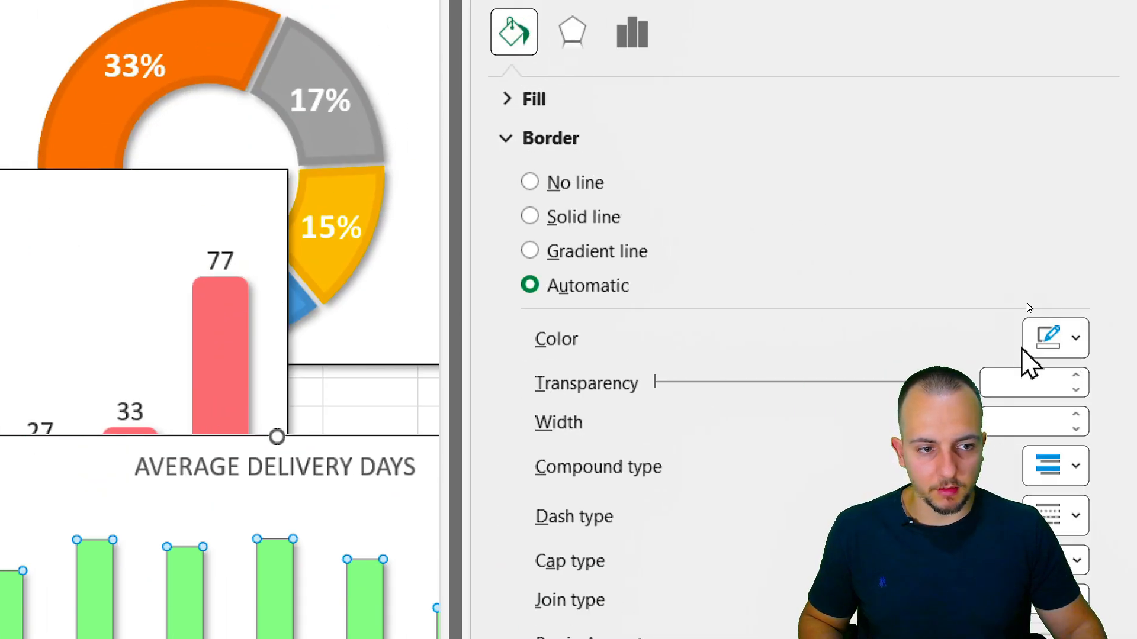
left_click(1057, 343)
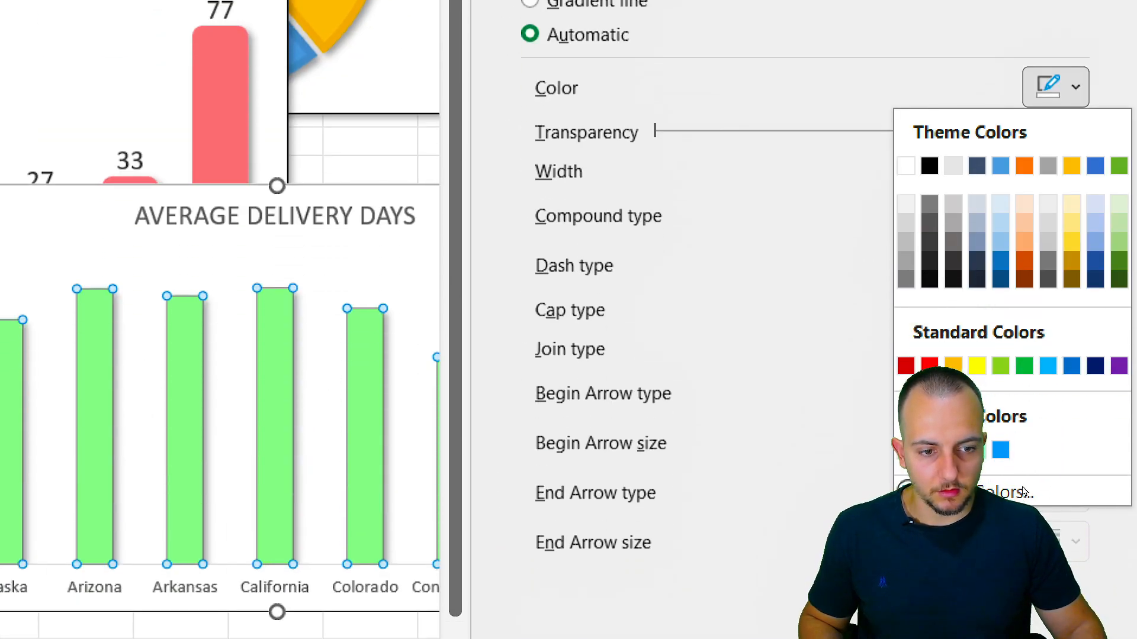
left_click(904, 448)
left_click_drag(1040, 177, 957, 183)
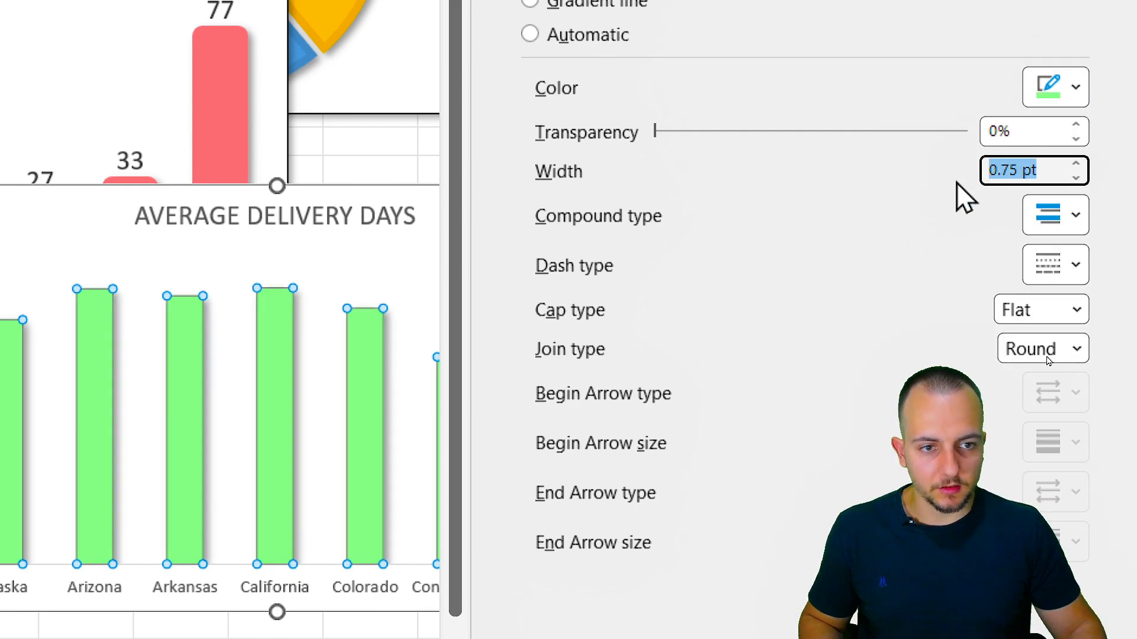
type("15")
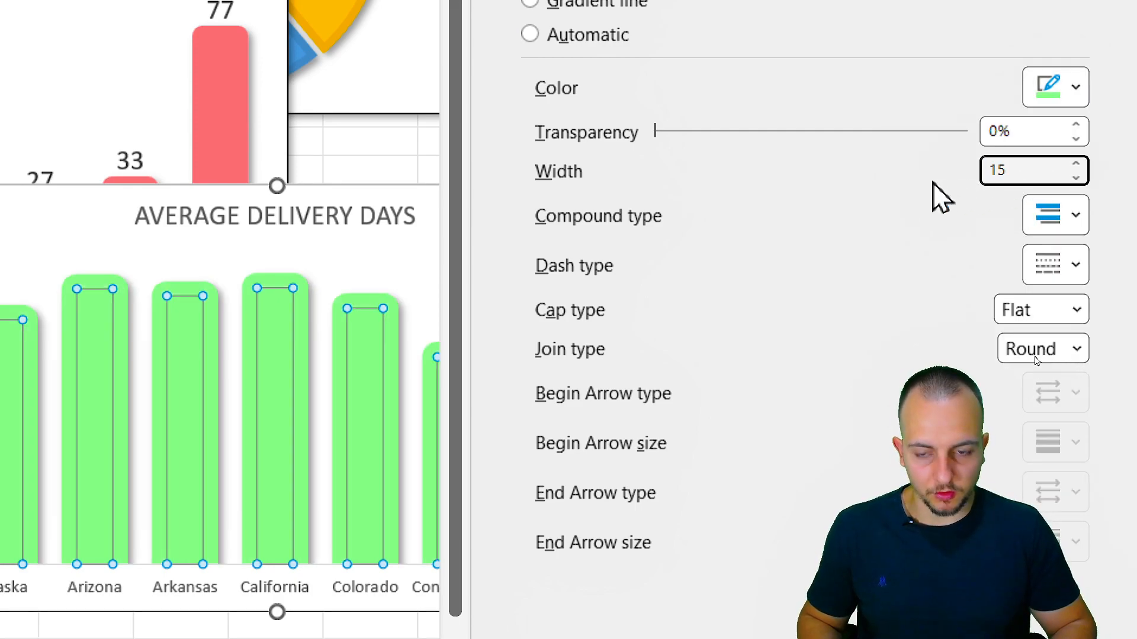
key("BackSpace")
type("0")
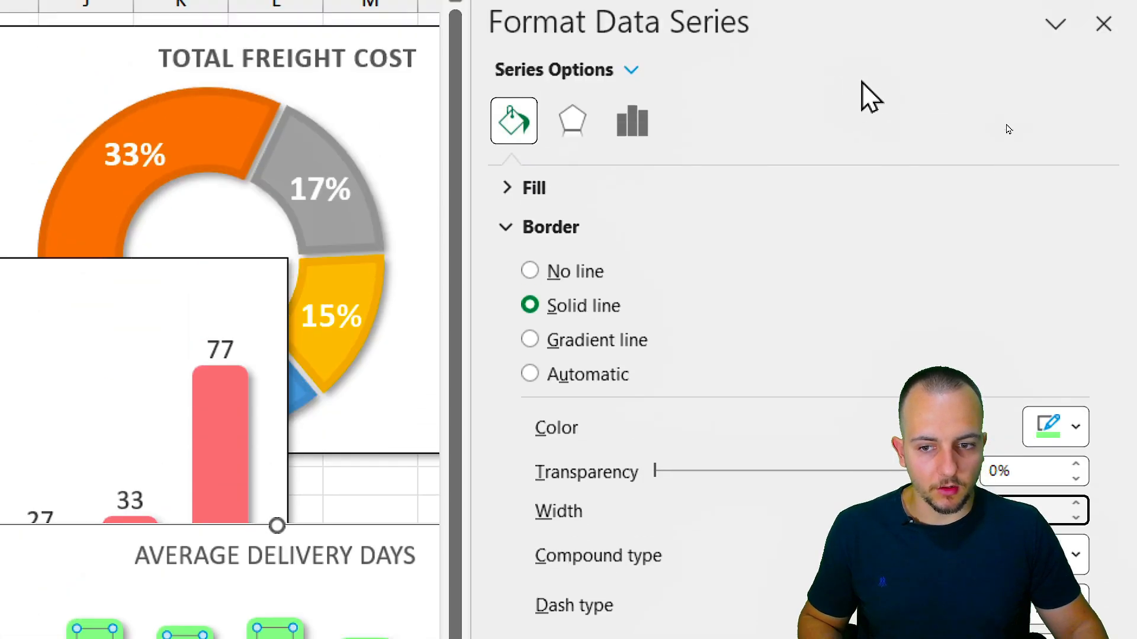
left_click(1101, 94)
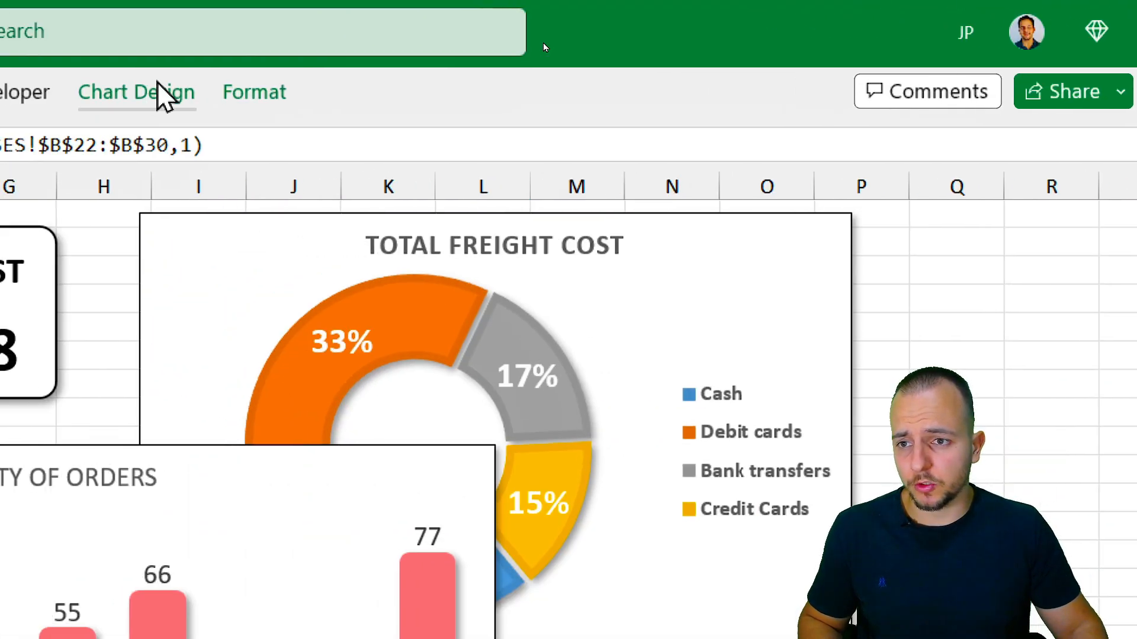
Add data labels at the Outside End position to the AVERAGE DELIVERY DAYS chart
left_click(157, 84)
left_click(90, 207)
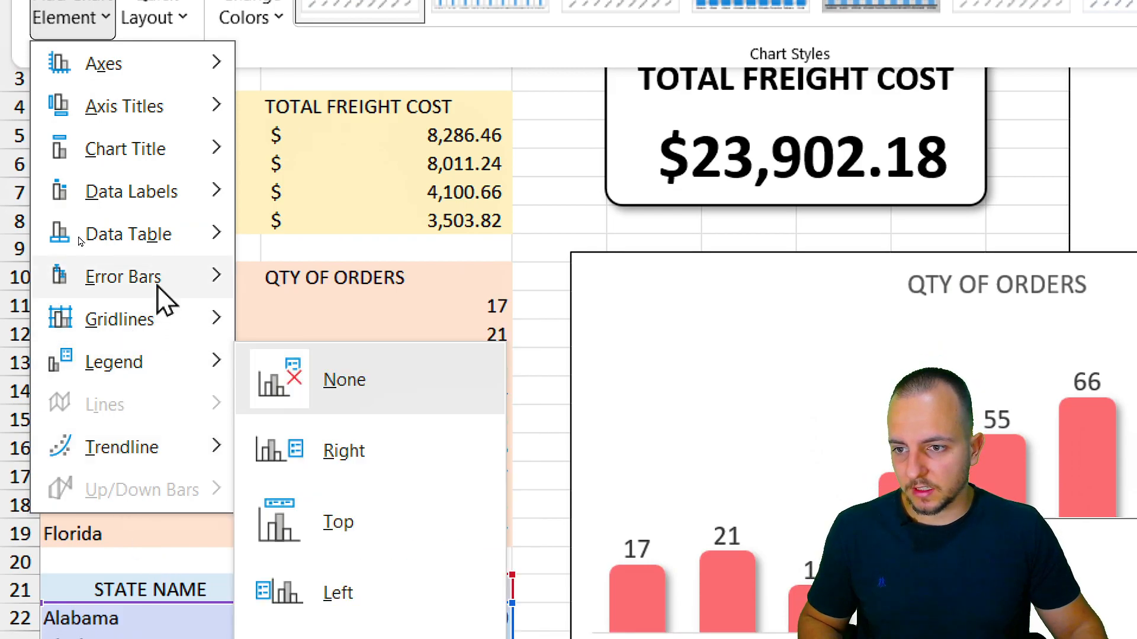
mouse_move(168, 194)
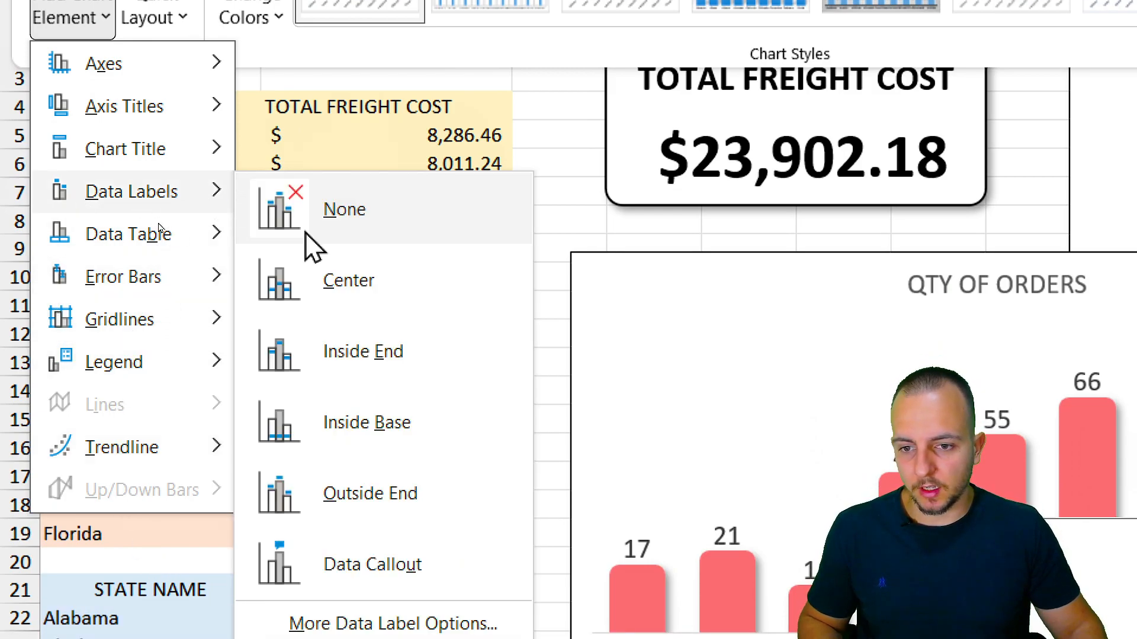
left_click(373, 495)
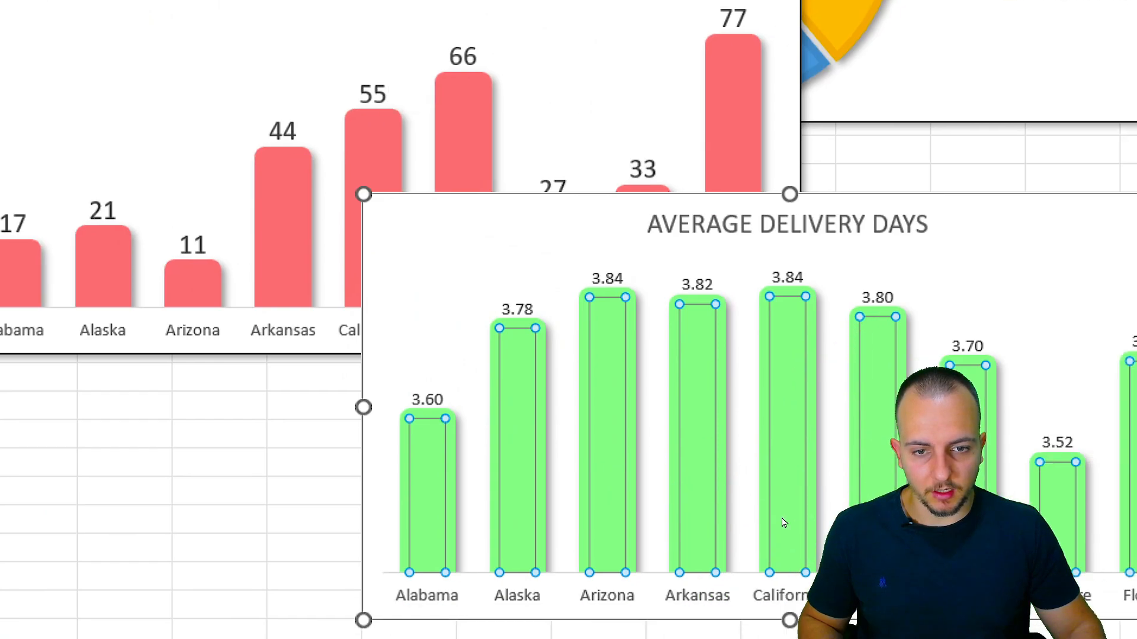
Increase the font size of the AVERAGE DELIVERY DAYS data labels by five increments
left_click(609, 277)
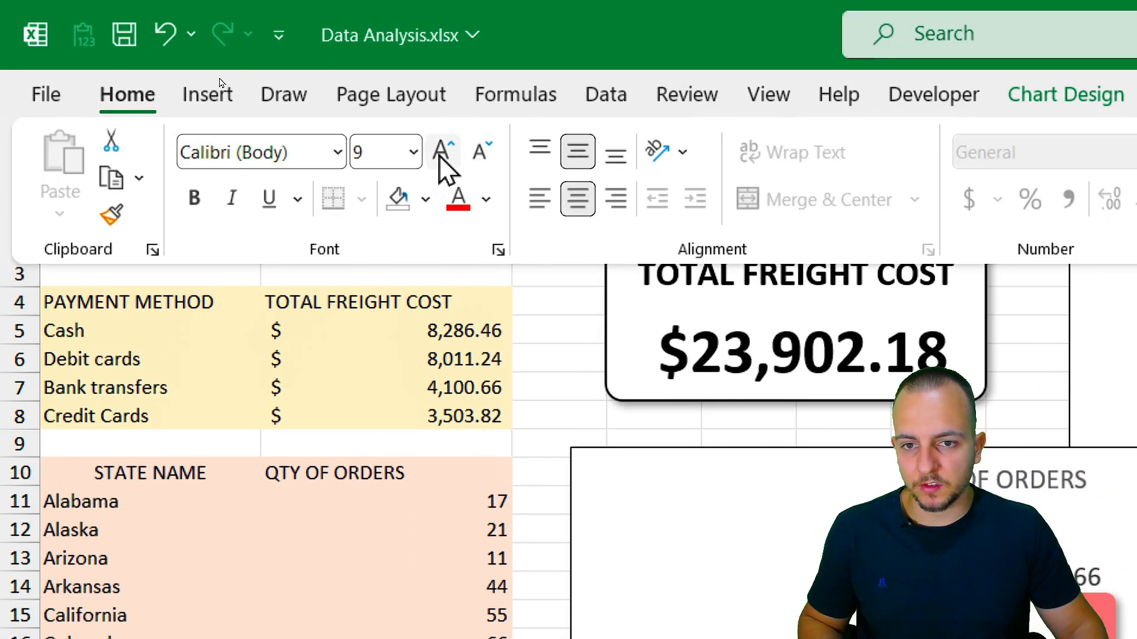
left_click(441, 155)
left_click(441, 155)
left_click(441, 155)
left_click(440, 155)
left_click(441, 155)
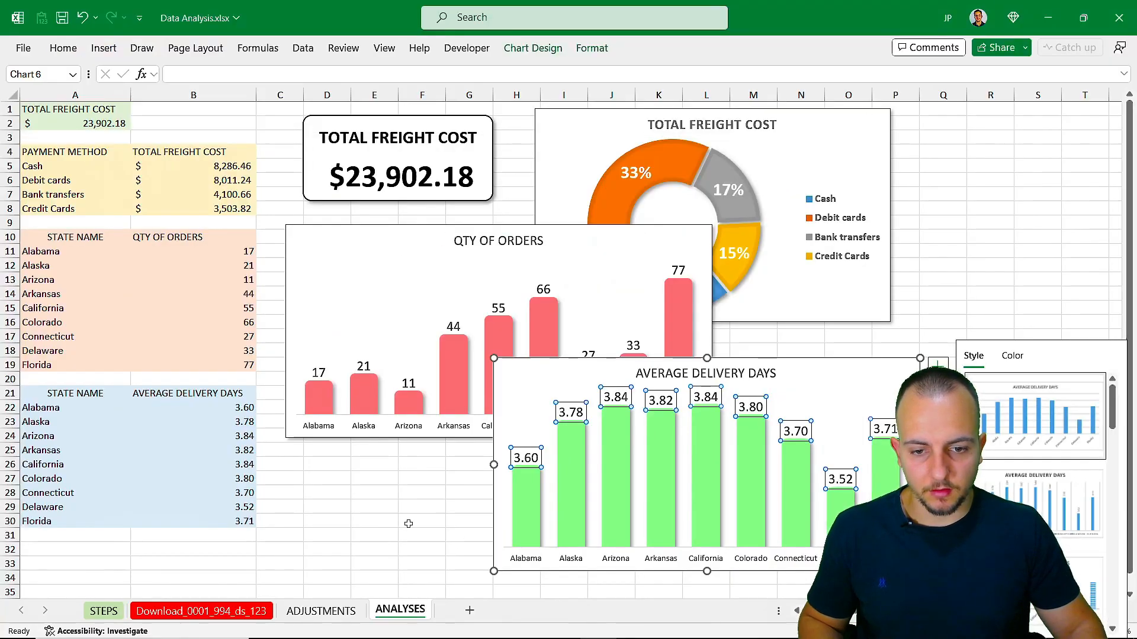
left_click(28, 486)
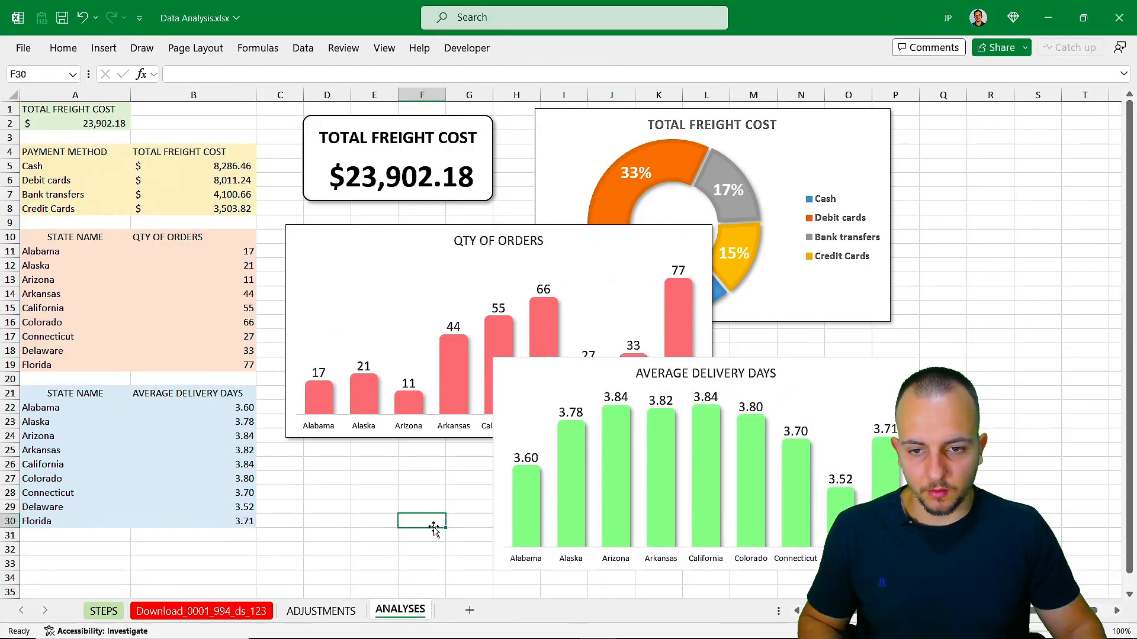
left_click(845, 363)
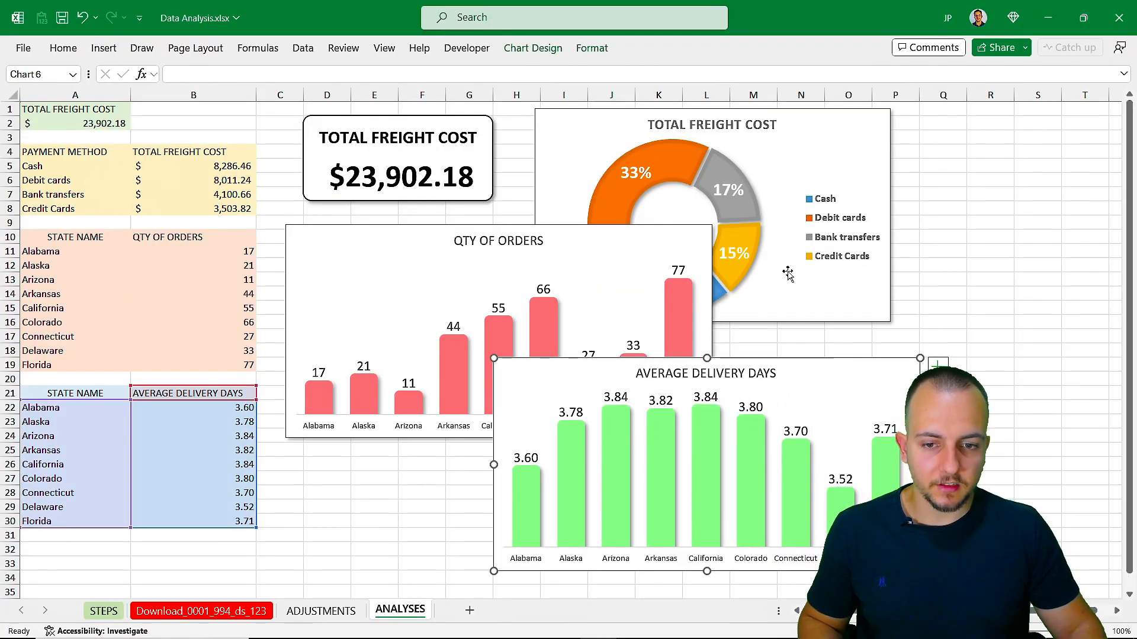
Give the AVERAGE DELIVERY DAYS chart area a black outline and a shadow effect
left_click(606, 57)
left_click(457, 88)
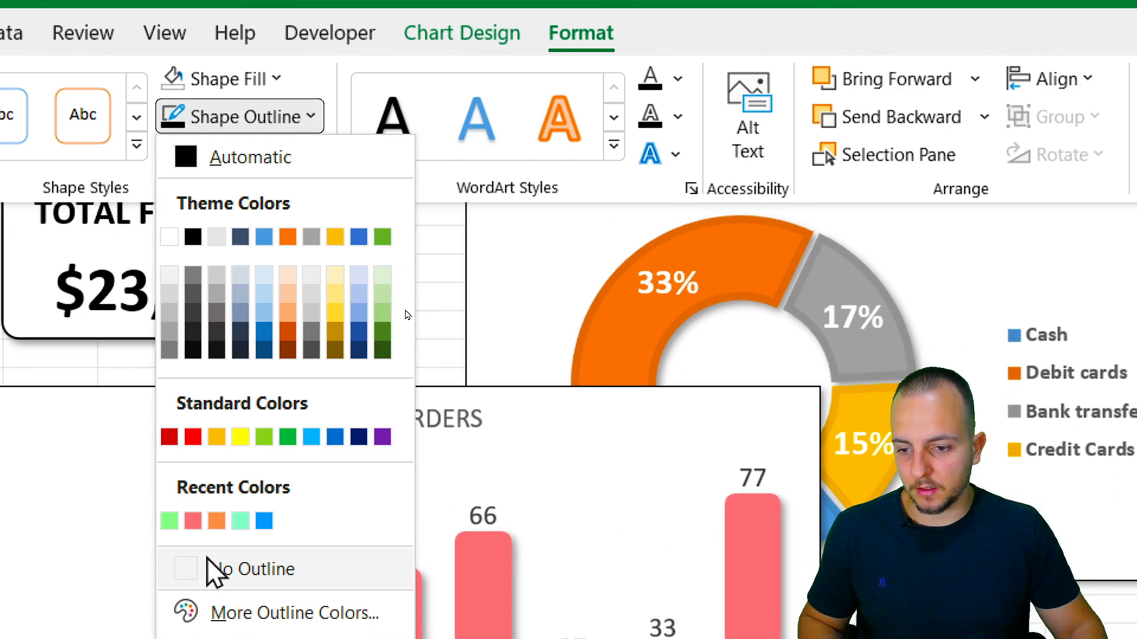
left_click(192, 237)
left_click(240, 153)
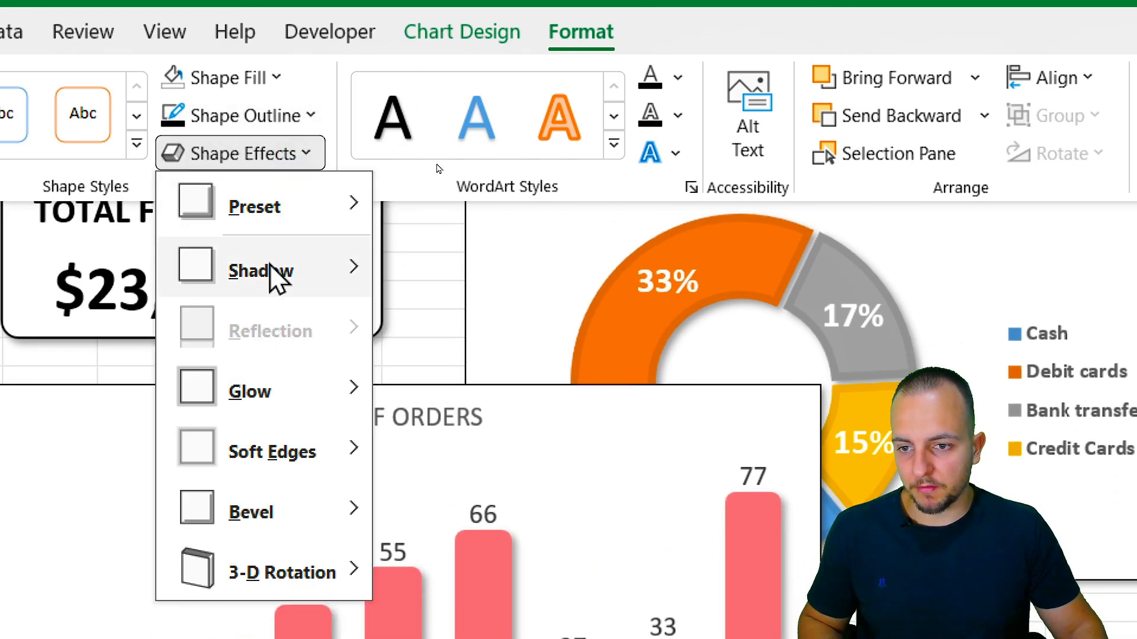
mouse_move(273, 275)
left_click(398, 386)
left_click(984, 240)
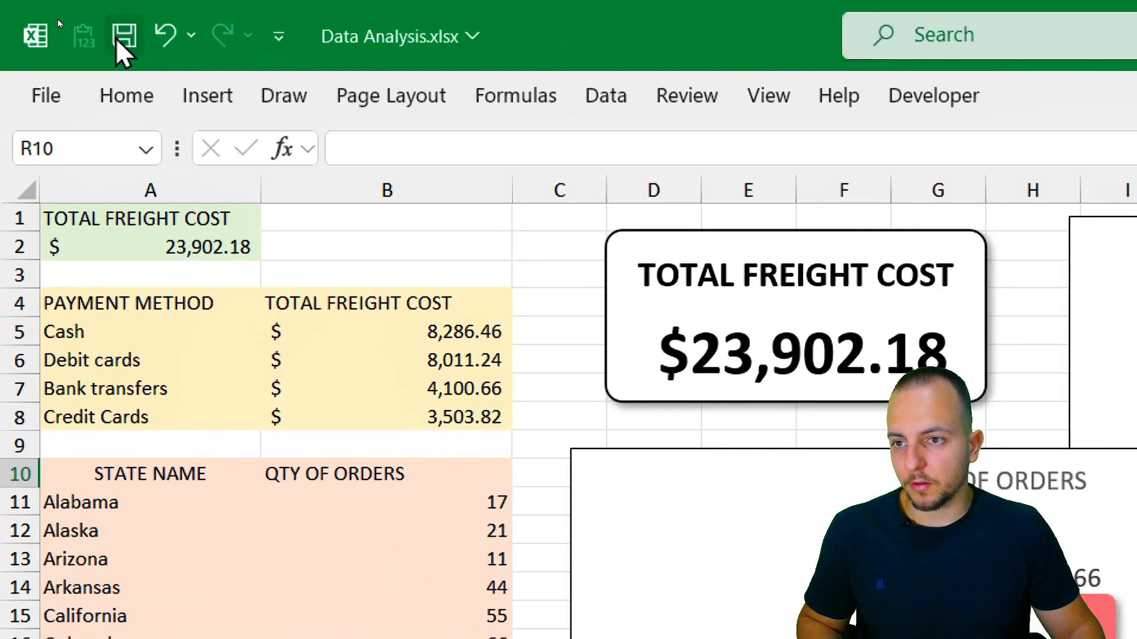
Save the workbook and check the Create a Report stage described in the STEPS sheet
left_click(123, 37)
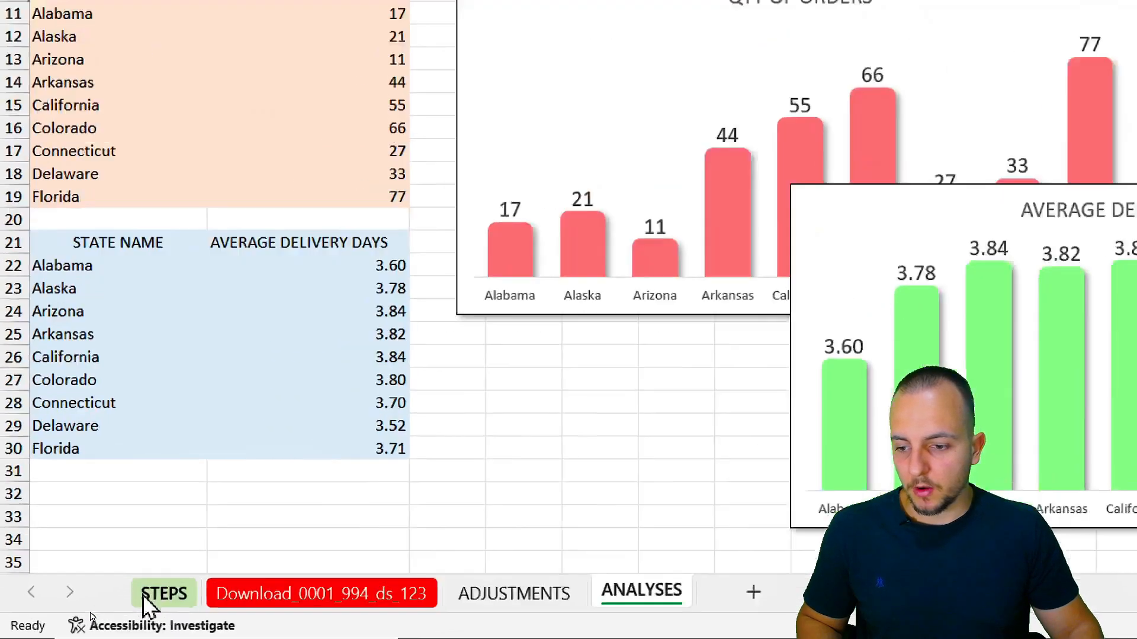
left_click(104, 611)
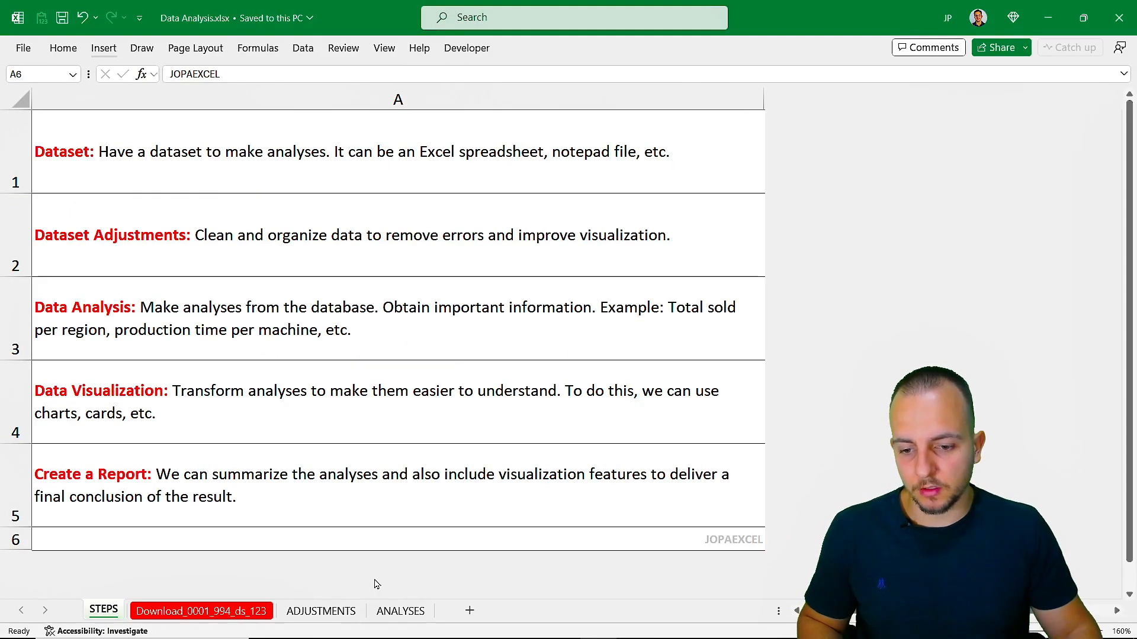
left_click(797, 629)
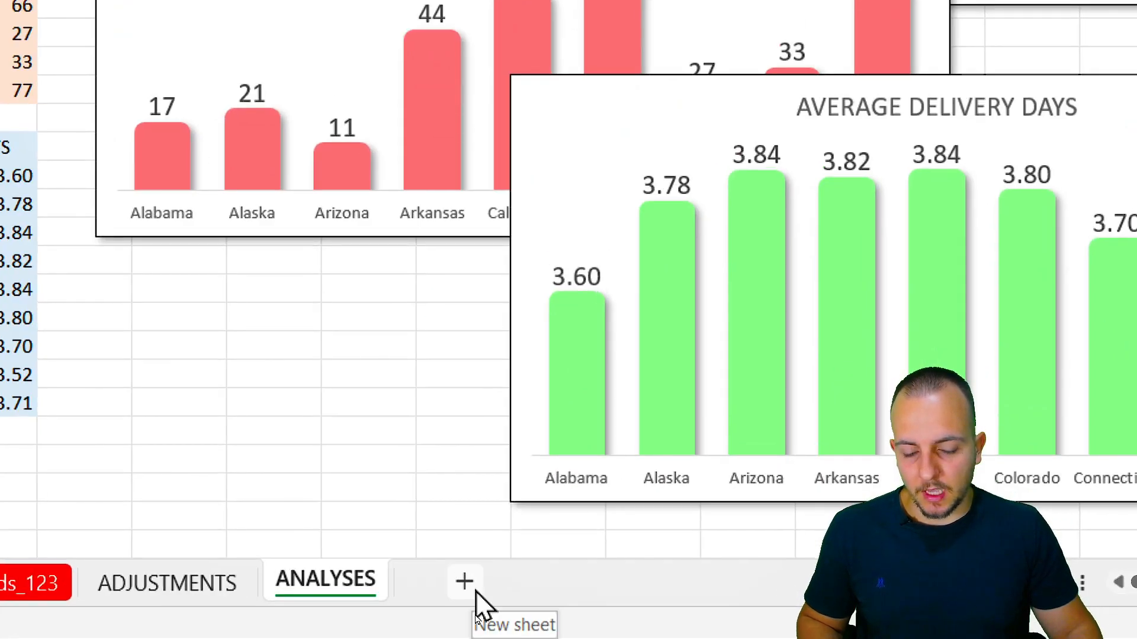
Add a new sheet after ANALYSES and name it REPORT
left_click(469, 610)
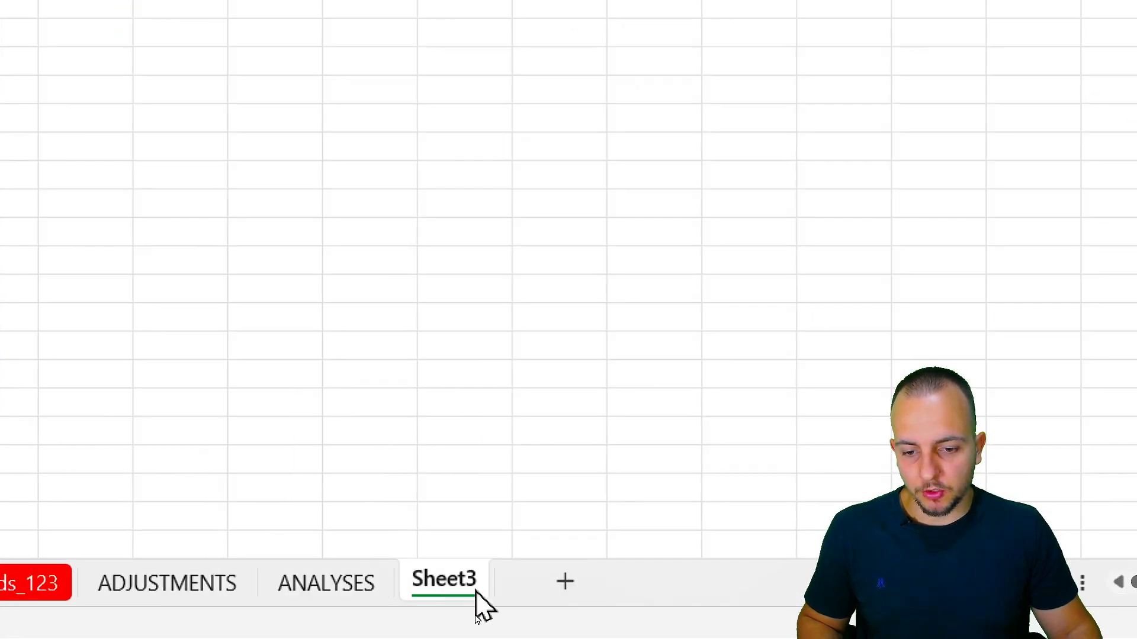
right_click(476, 592)
left_click(576, 212)
type("REPORT")
key("Return")
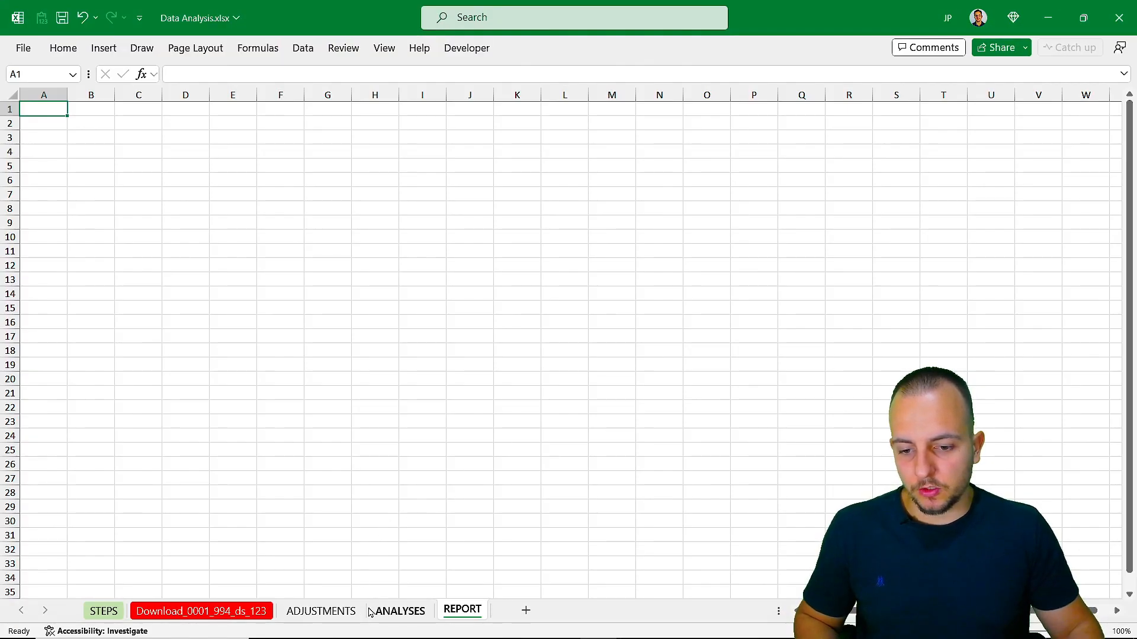
Narrow column A of the REPORT sheet so it serves as a slim margin
left_click(390, 611)
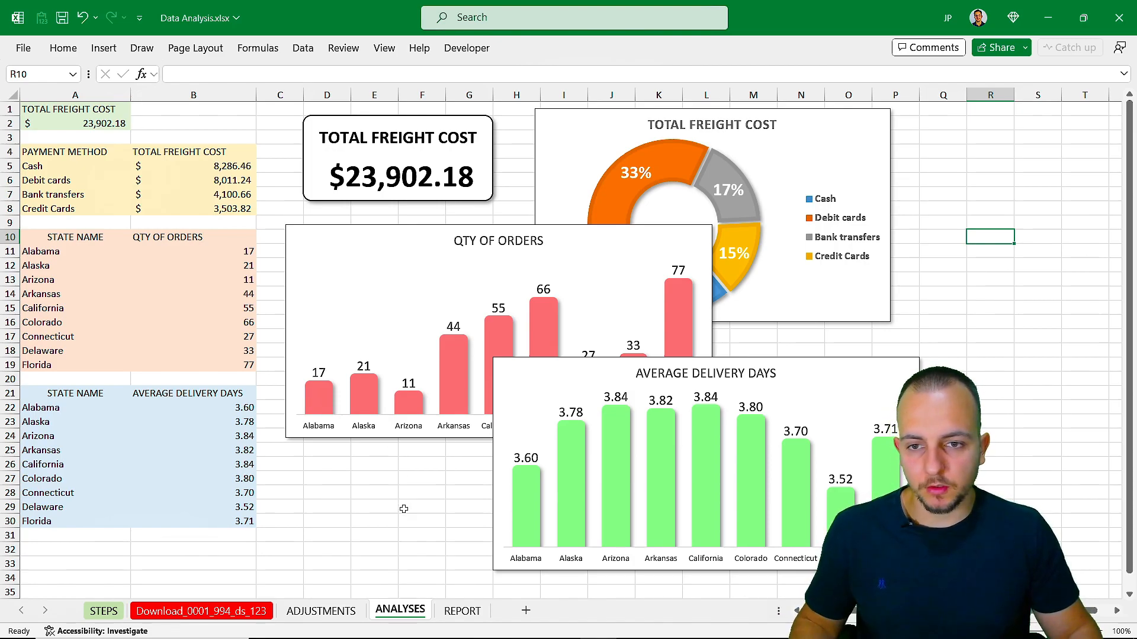
left_click(462, 612)
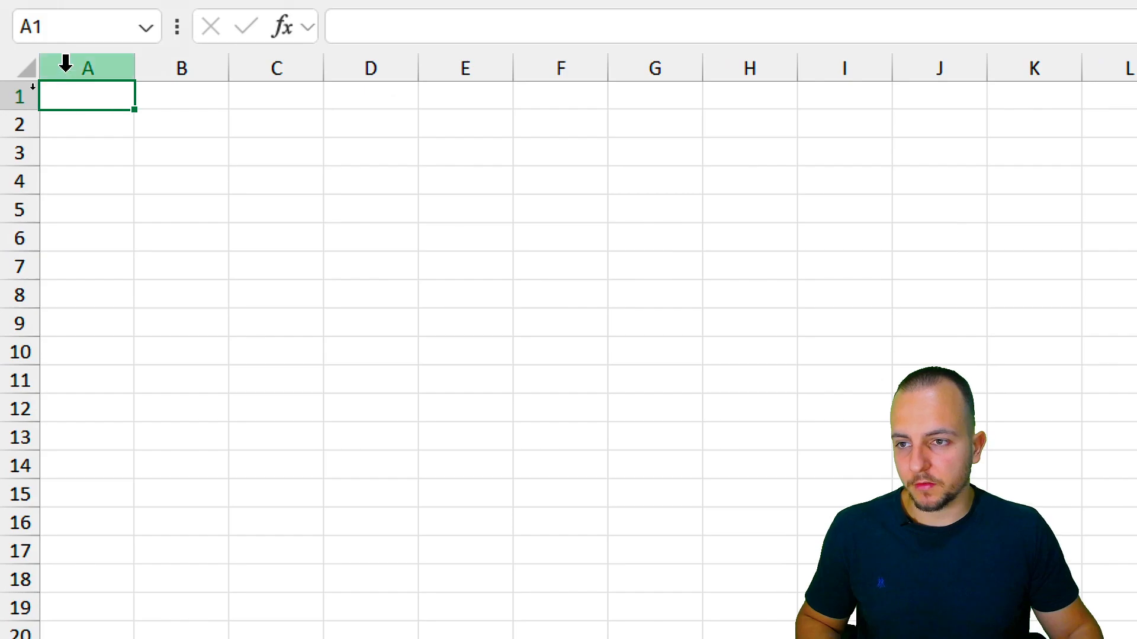
left_click_drag(133, 104, 68, 336)
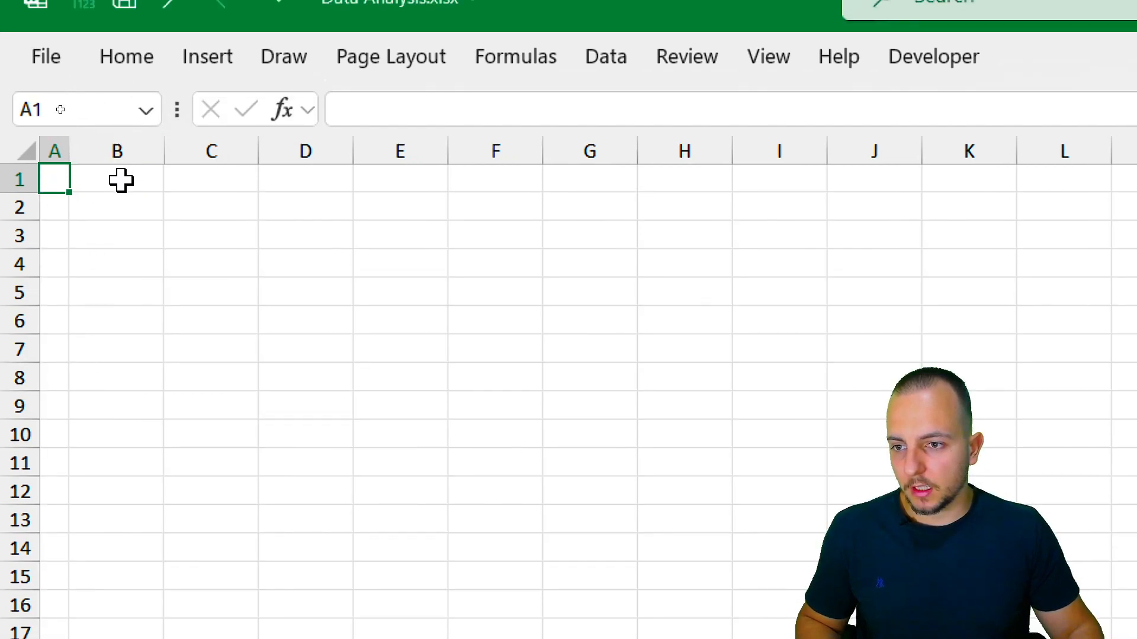
Enter the title "REPORT: FINAL RESULT OF THE ANALYSES" in cell B1 of the REPORT sheet
left_click(139, 144)
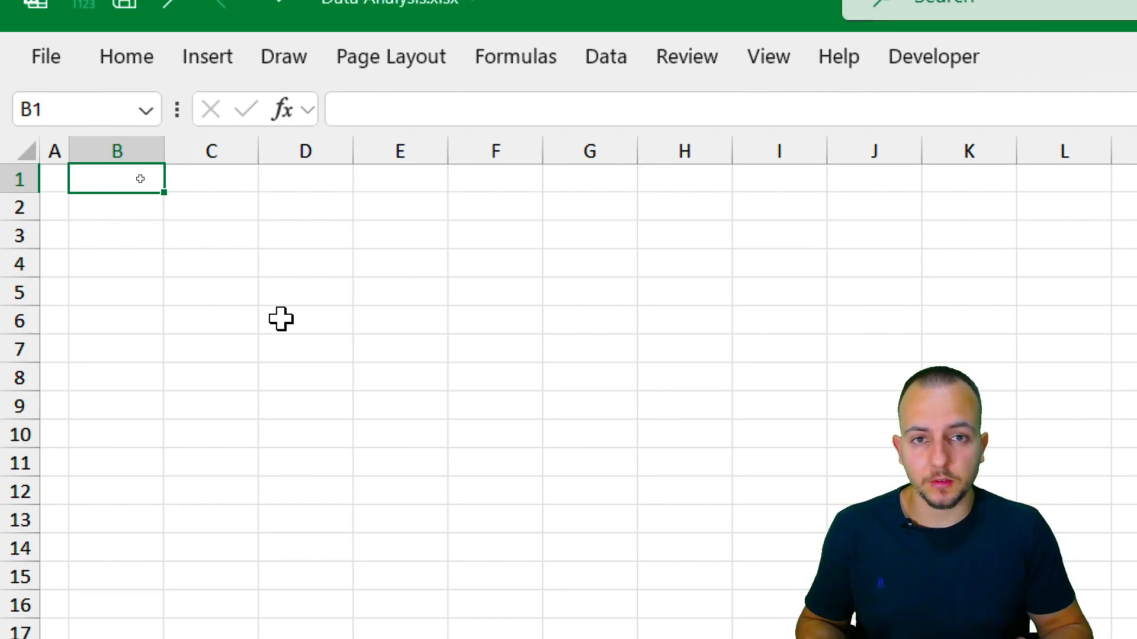
type("R")
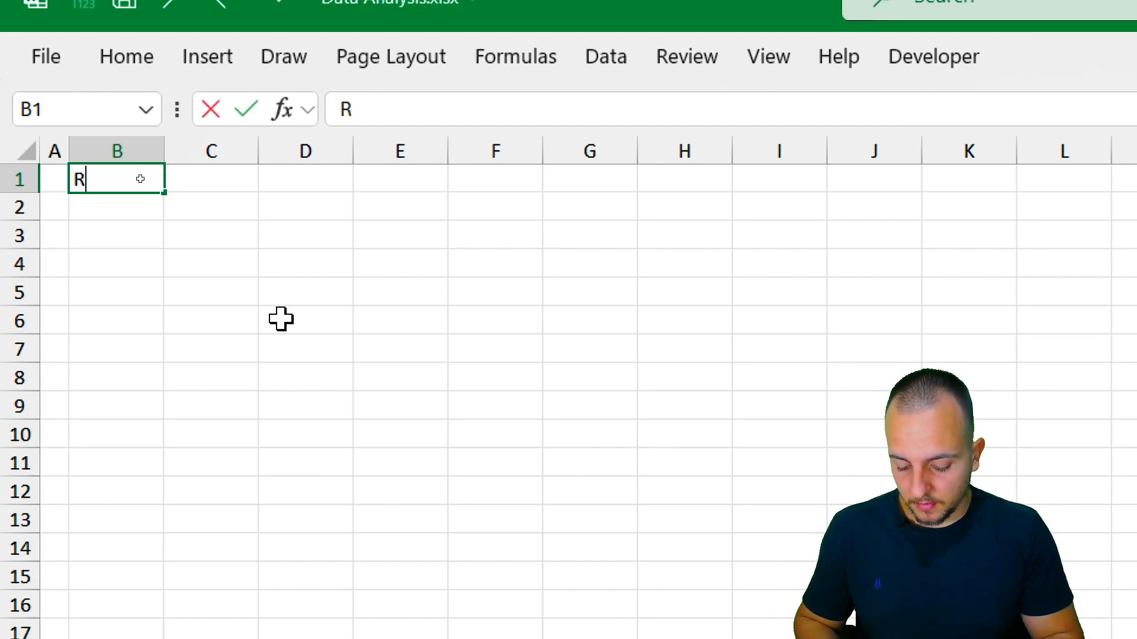
type("EPORT:")
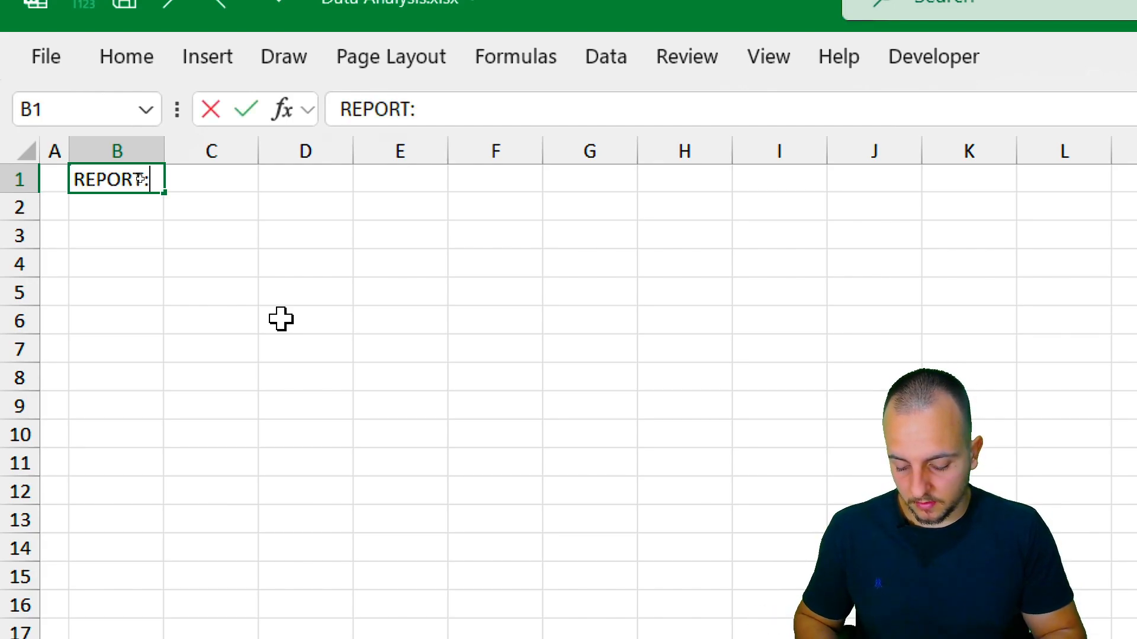
type(" FINAL RESU")
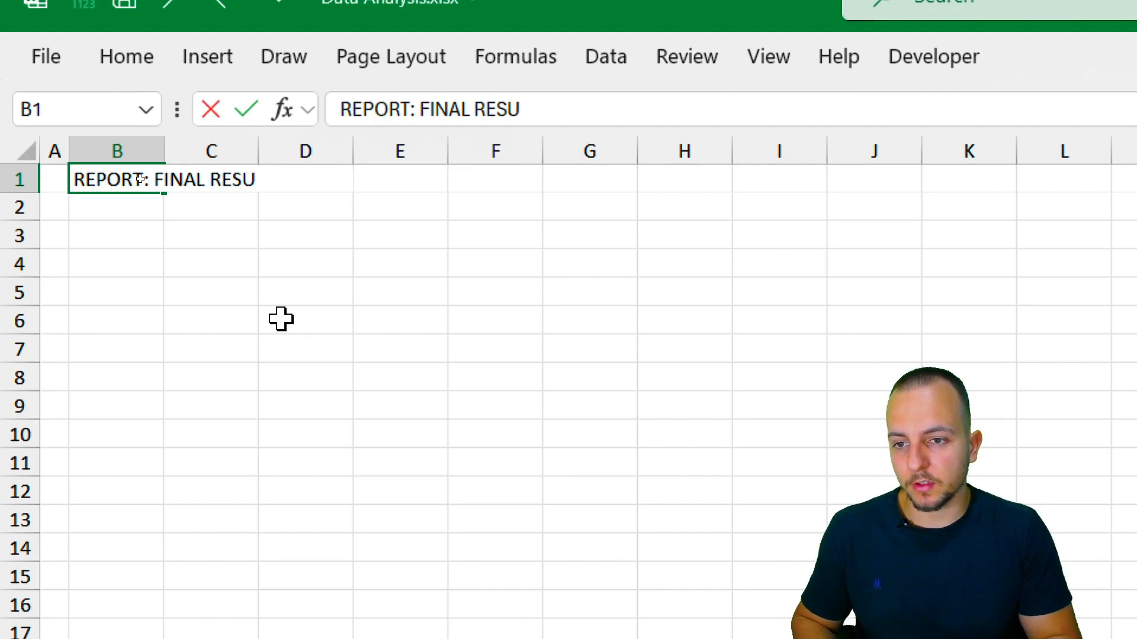
type("LT OF T")
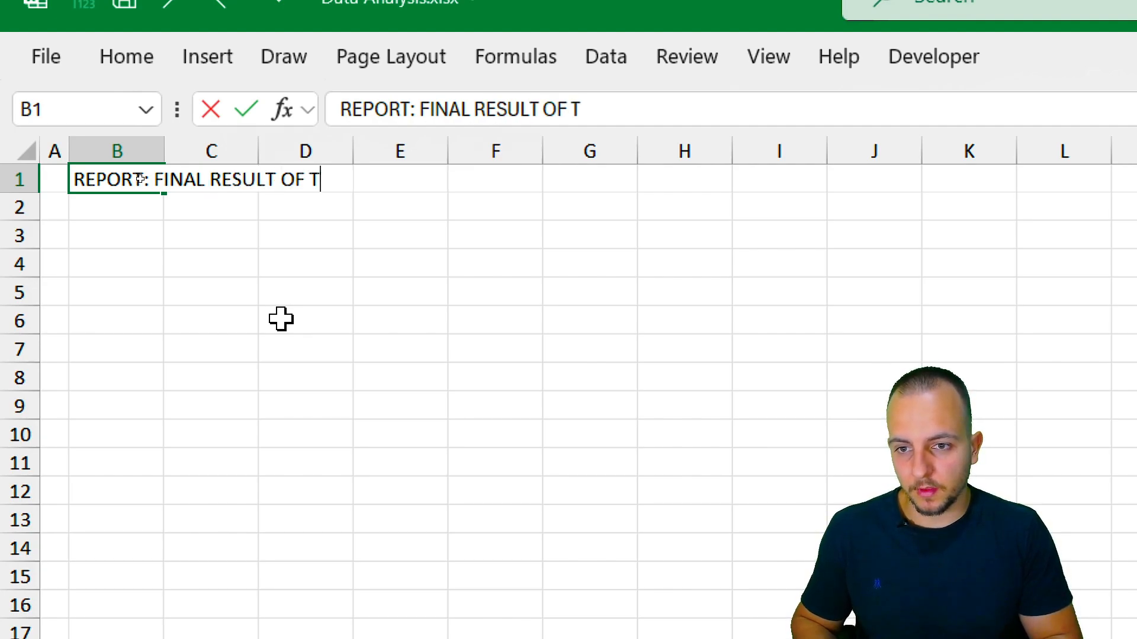
type("HE ANALYS")
key("Return")
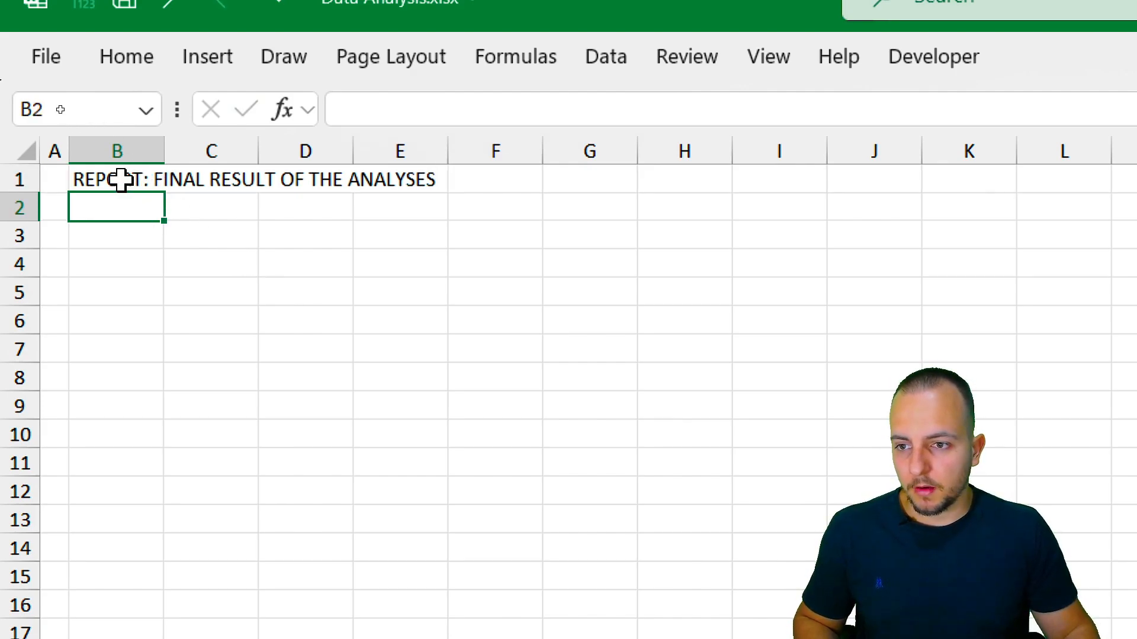
Merge and center the report title across B1:J1, middle-align it, make it bold and increase its font size
left_click(120, 179)
left_click_drag(121, 179, 890, 186)
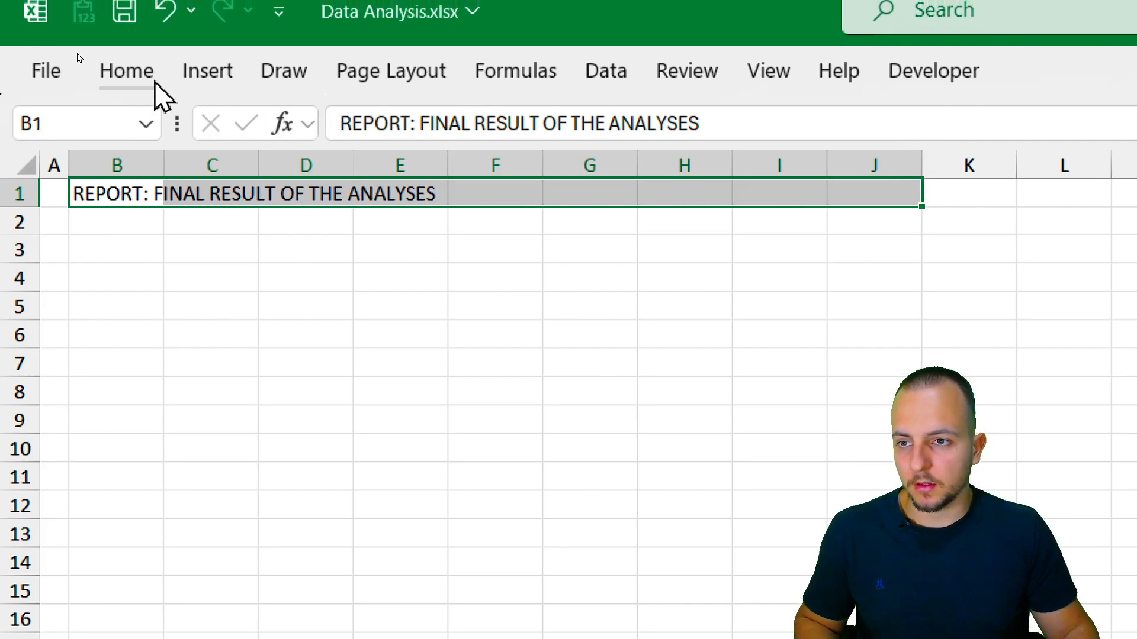
left_click(142, 63)
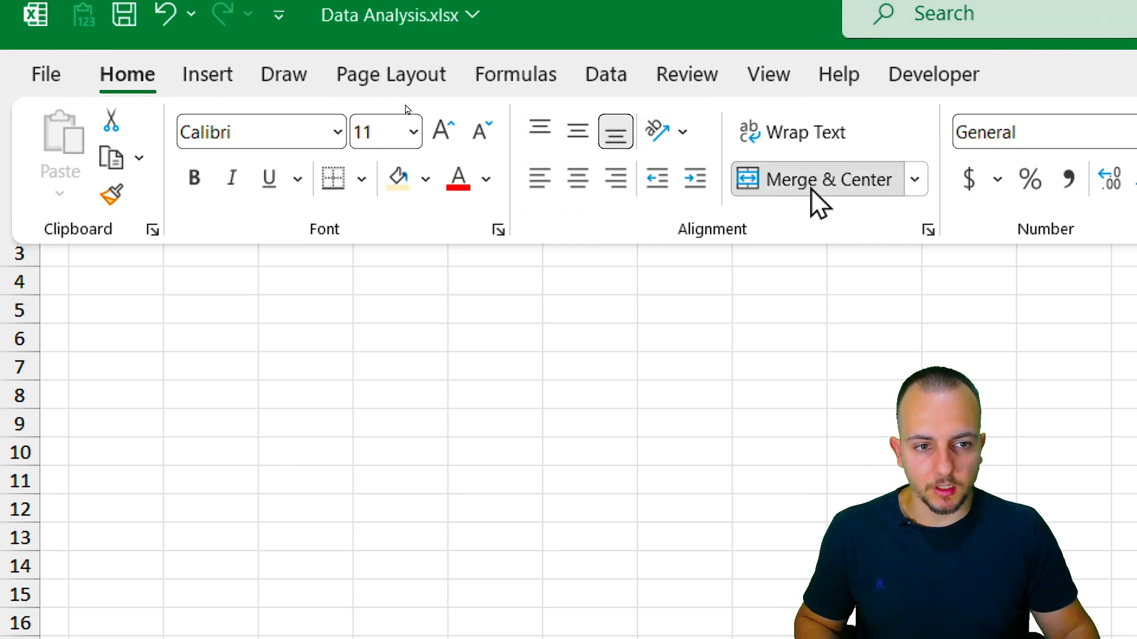
left_click(810, 185)
left_click(577, 131)
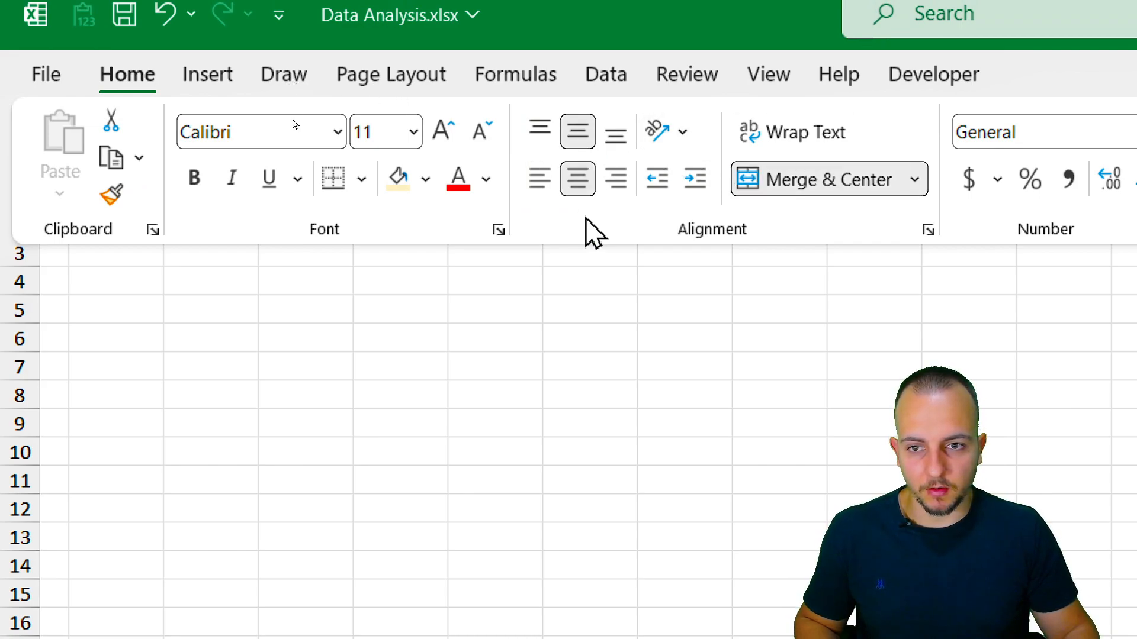
left_click(193, 177)
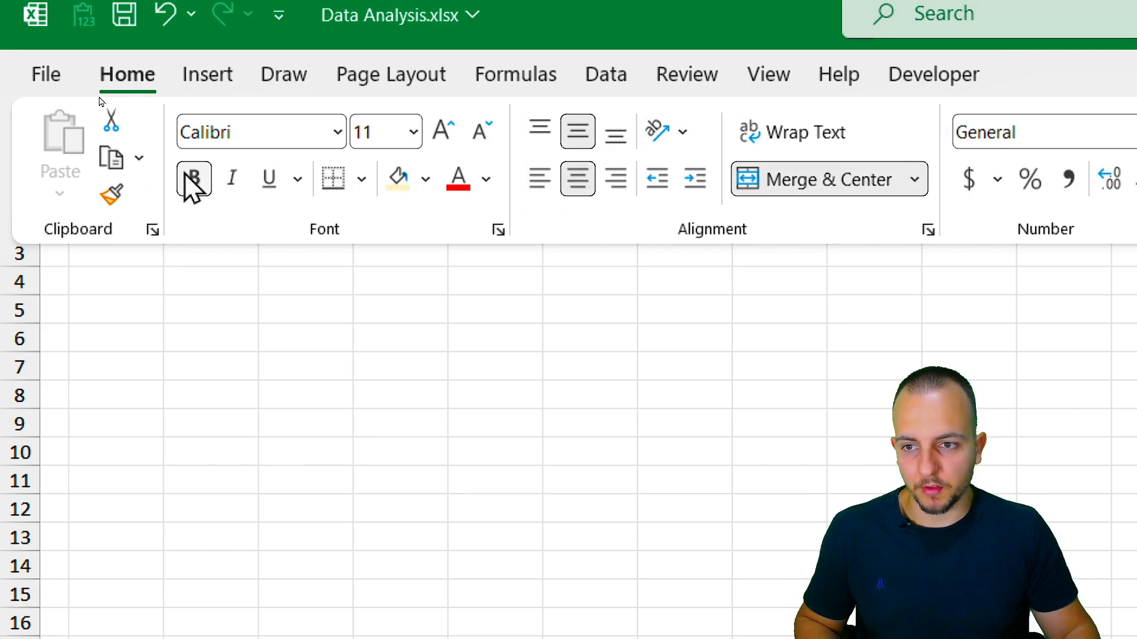
left_click(441, 136)
left_click(415, 294)
left_click(361, 292)
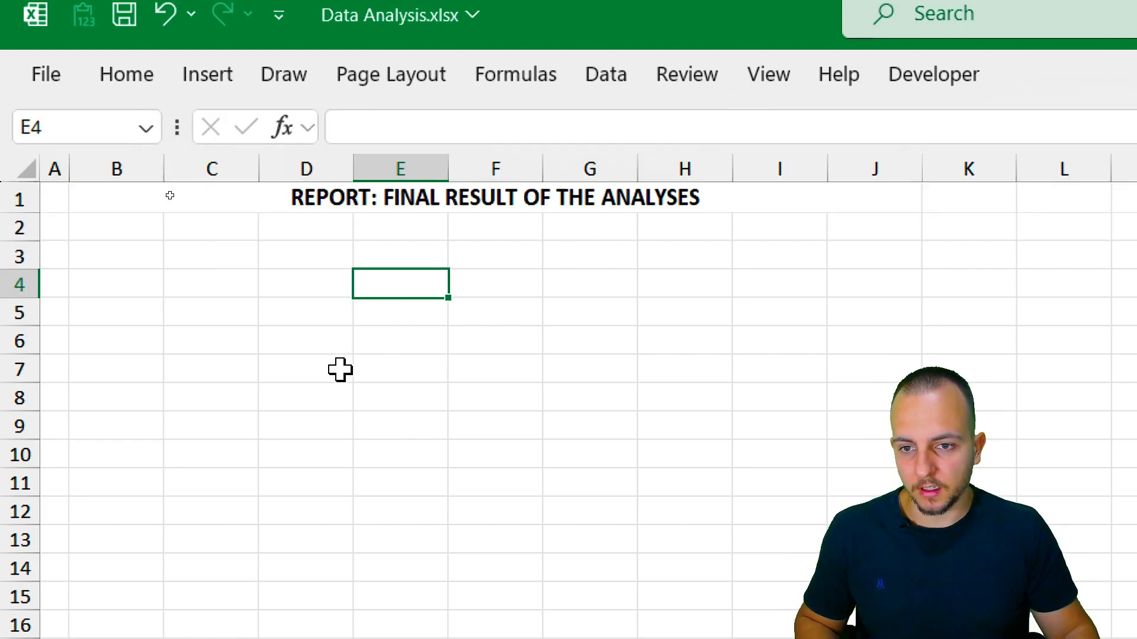
Set the width of column K to 2 as the margin on the far side of the report title
left_click(306, 209)
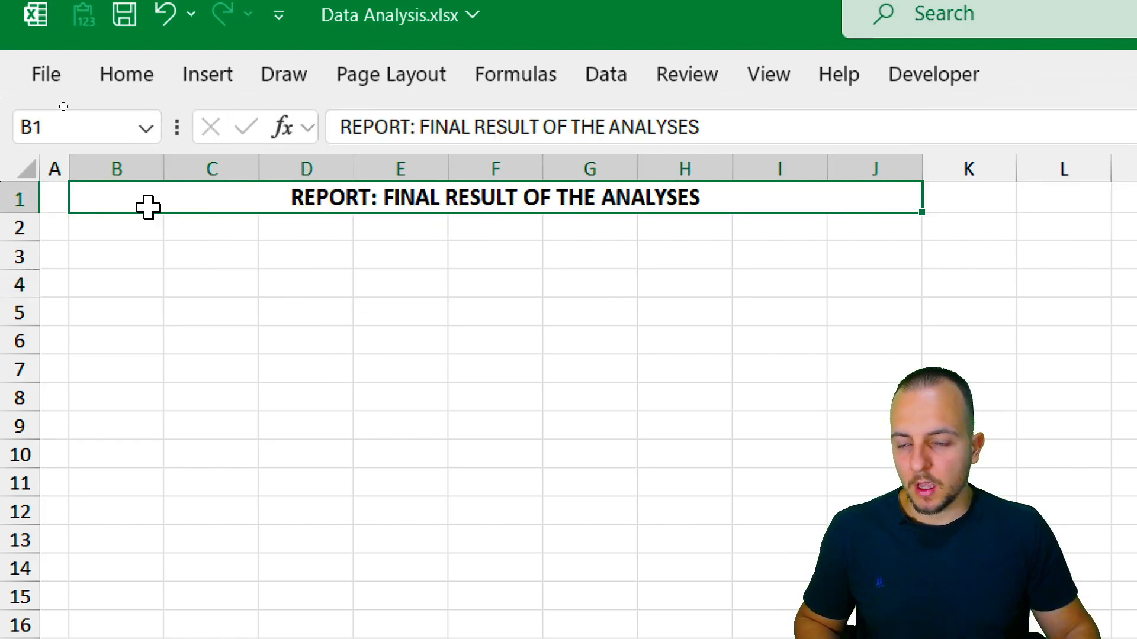
left_click(48, 157)
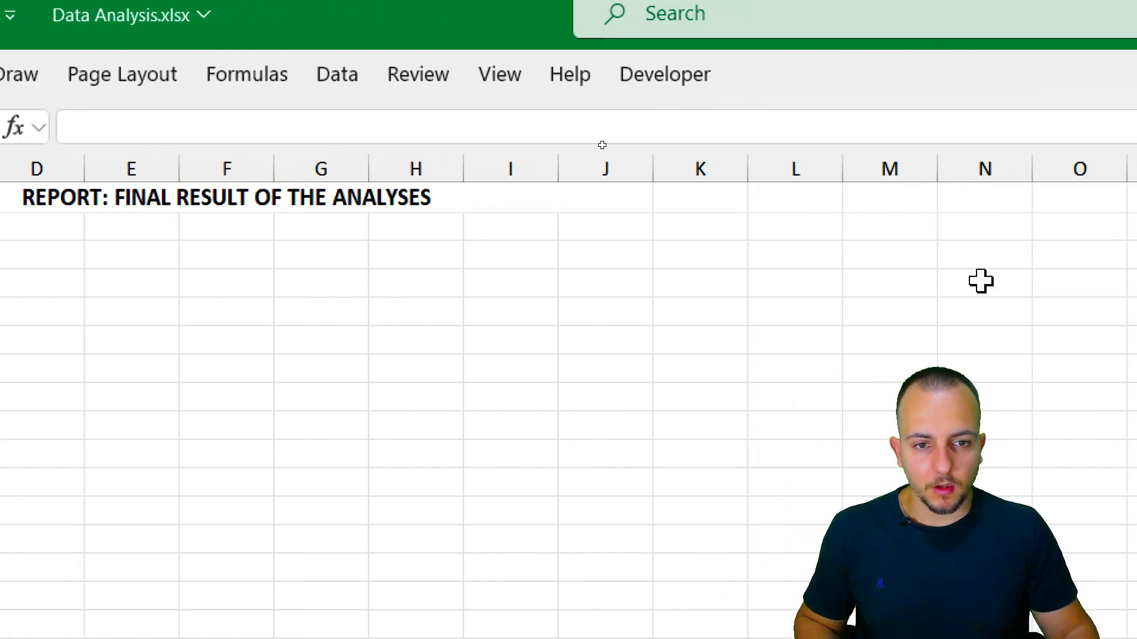
left_click(705, 168)
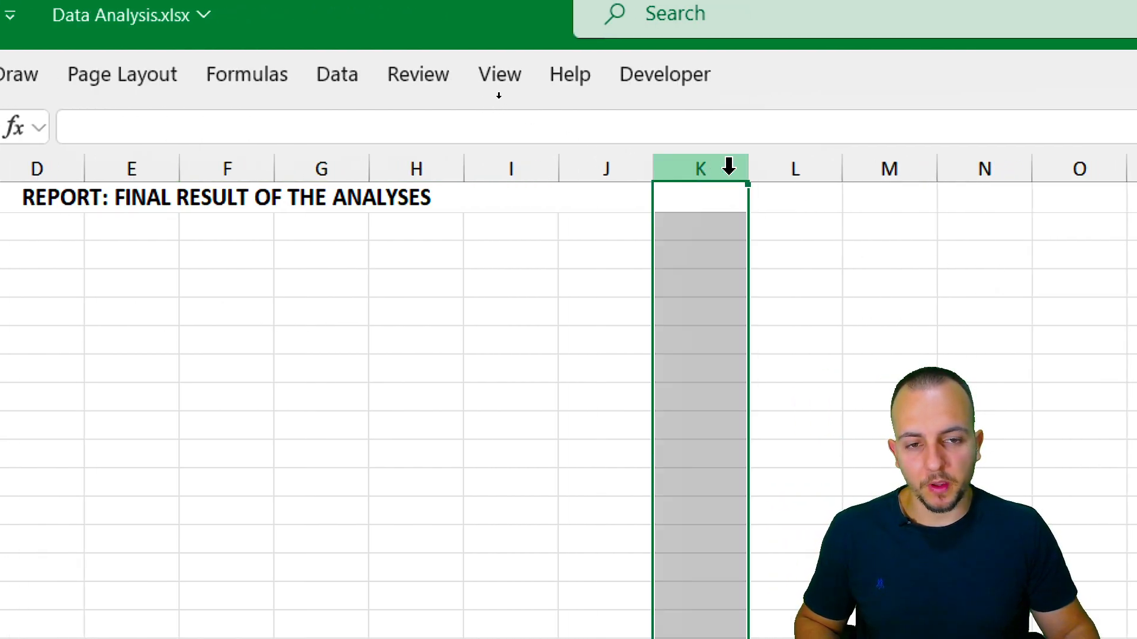
right_click(729, 168)
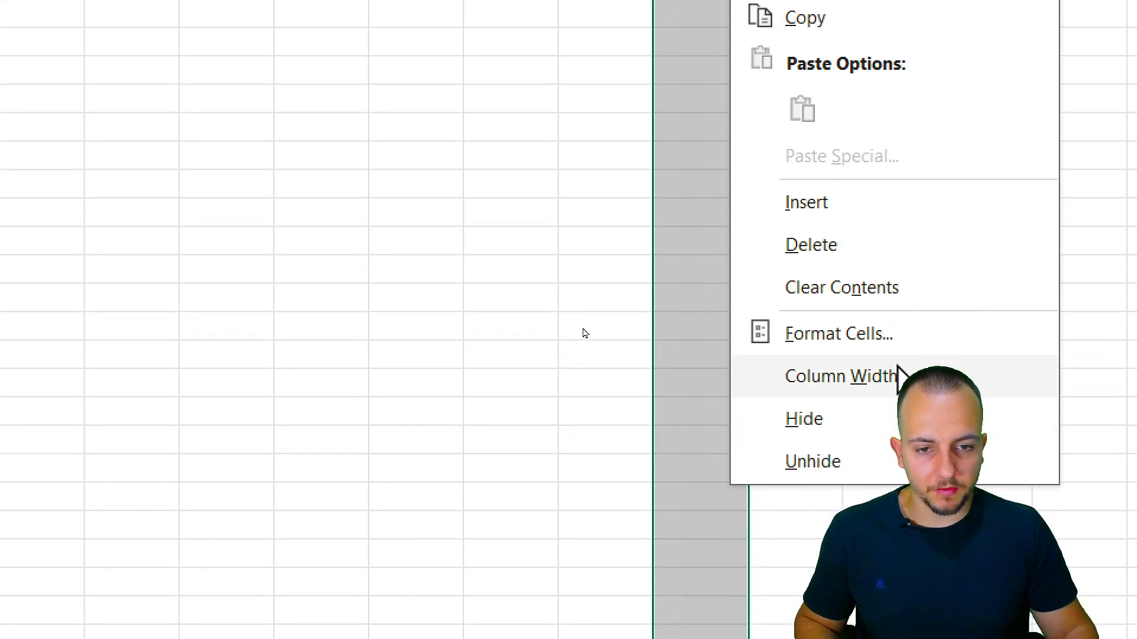
left_click(900, 376)
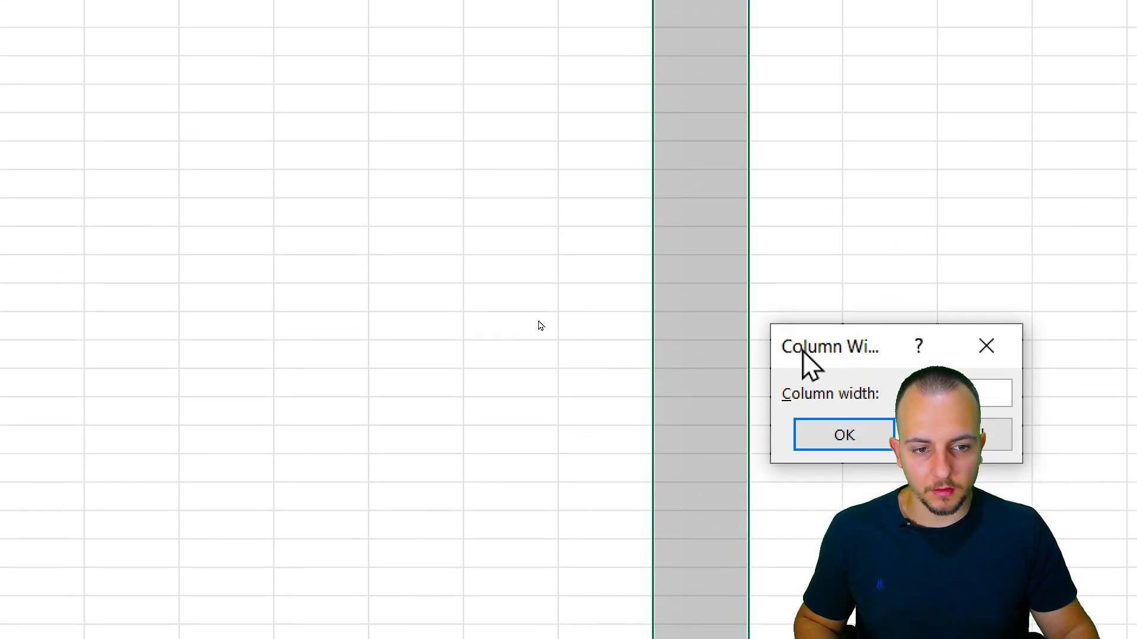
left_click_drag(794, 363, 256, 144)
type("2")
left_click(290, 215)
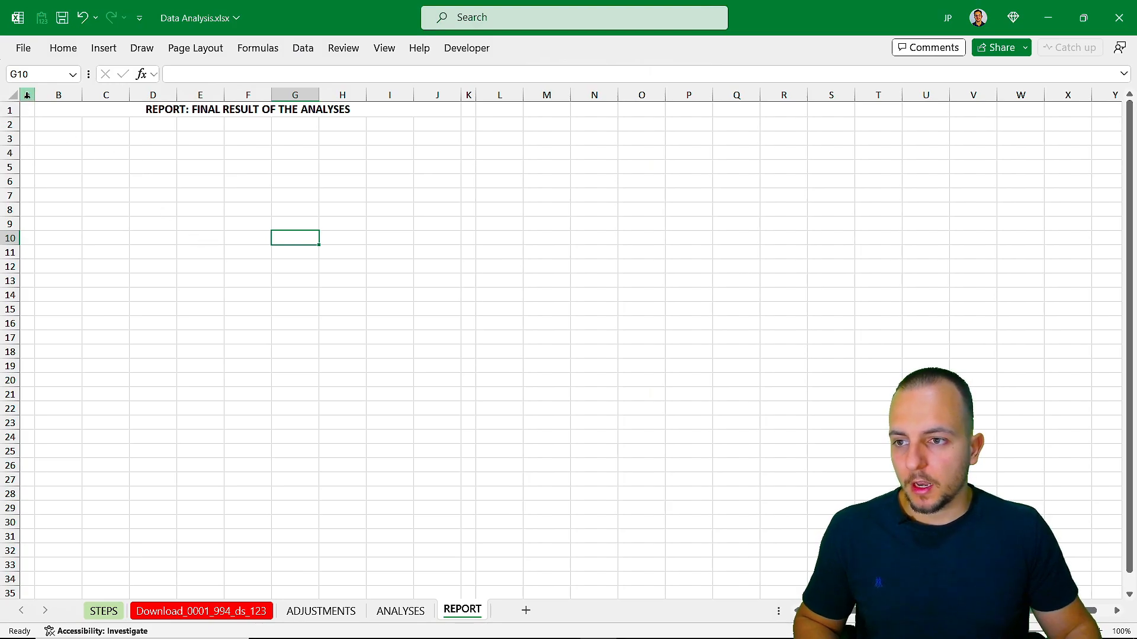
Review the report area from column A to K and the card and charts on the ANALYSES sheet
left_click_drag(27, 95, 470, 95)
left_click(337, 153)
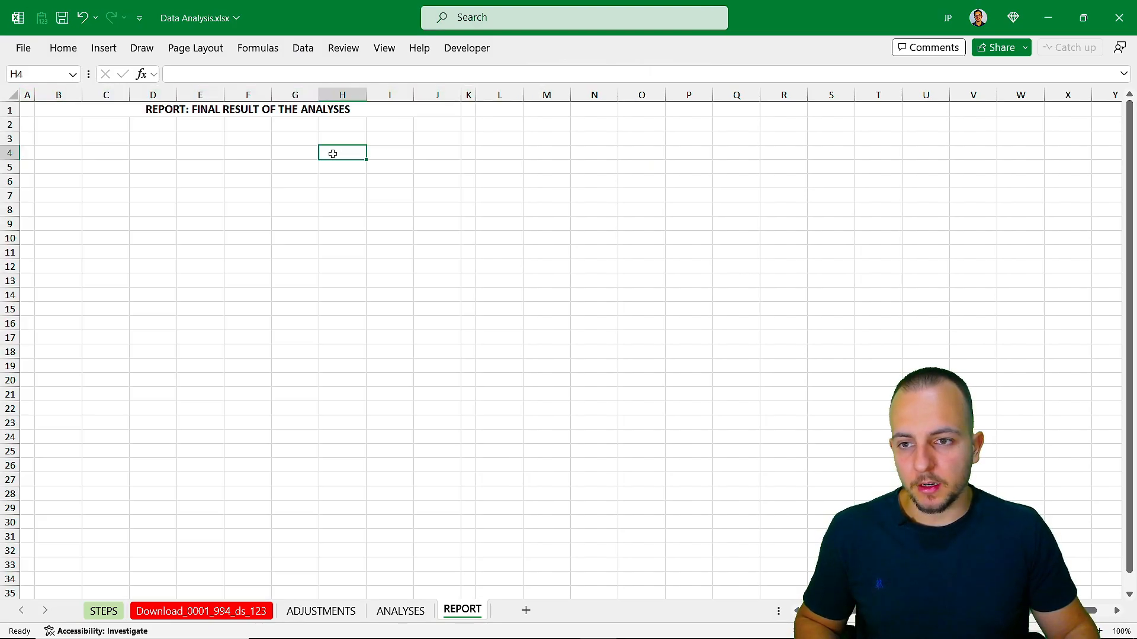
left_click(66, 125)
left_click(400, 610)
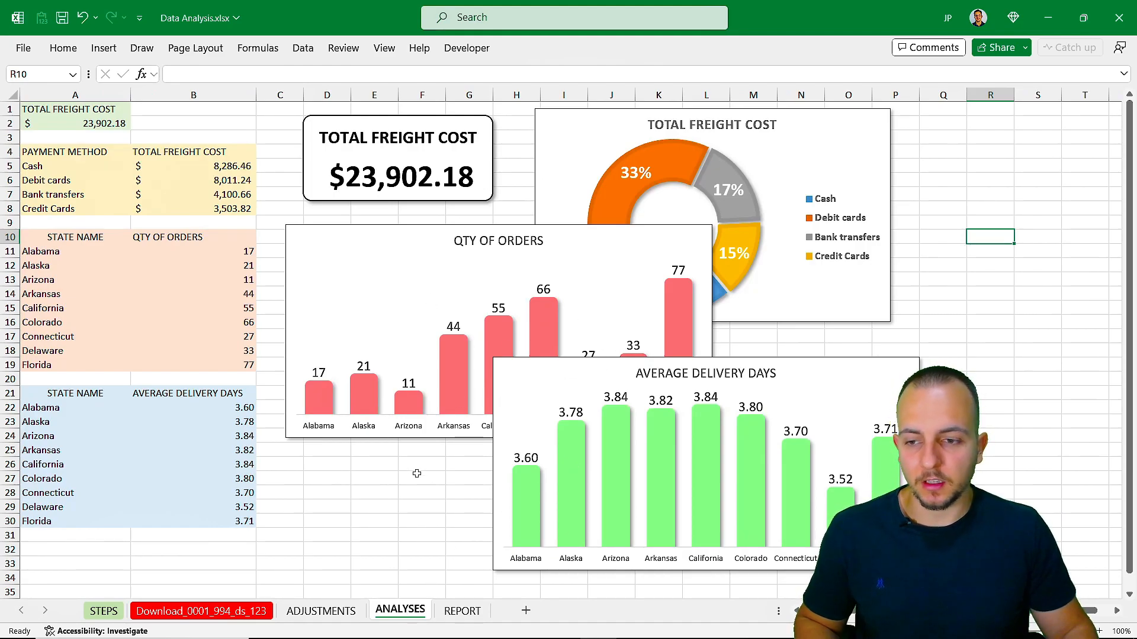
left_click(463, 611)
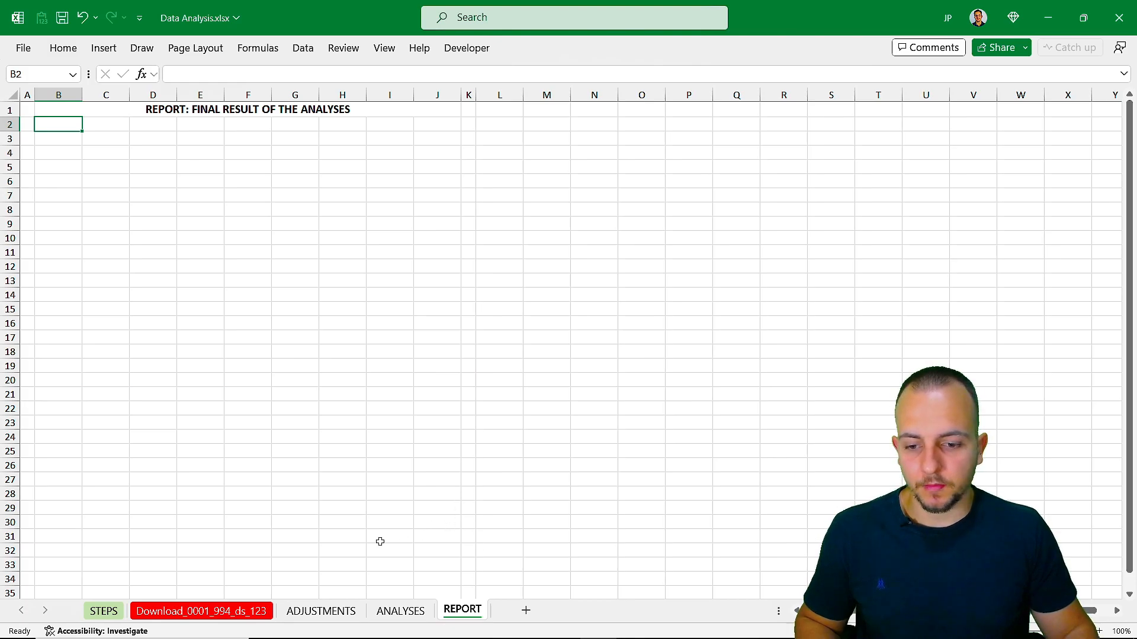
left_click(400, 611)
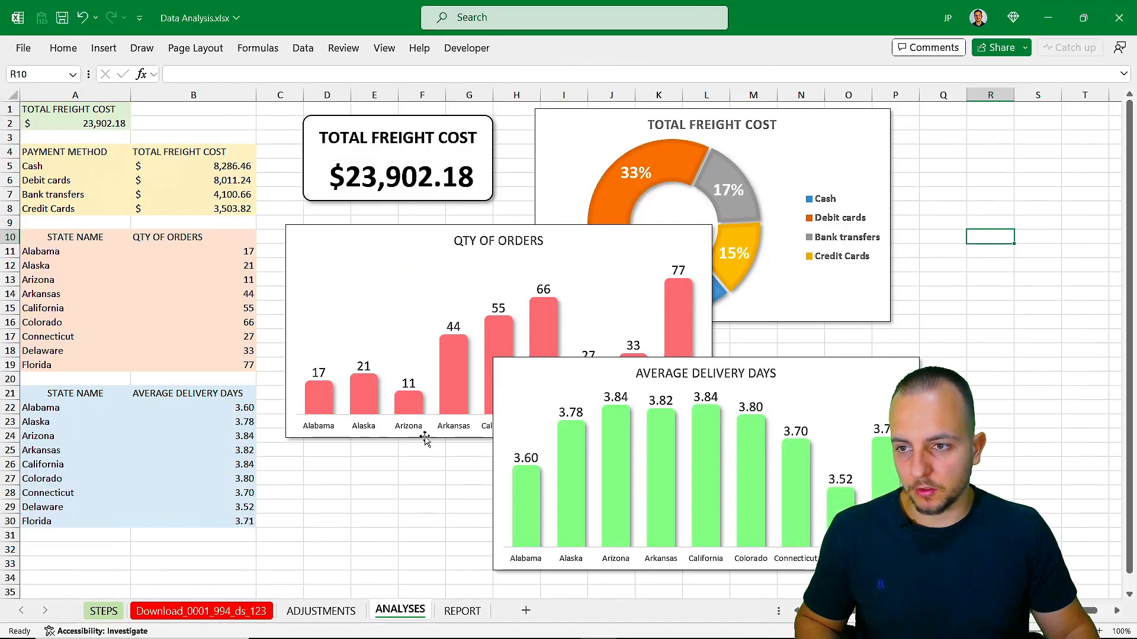
Enter the section heading "1° TOTAL FREIGHT COST" in cell B3 of the REPORT sheet
left_click(462, 610)
left_click(47, 140)
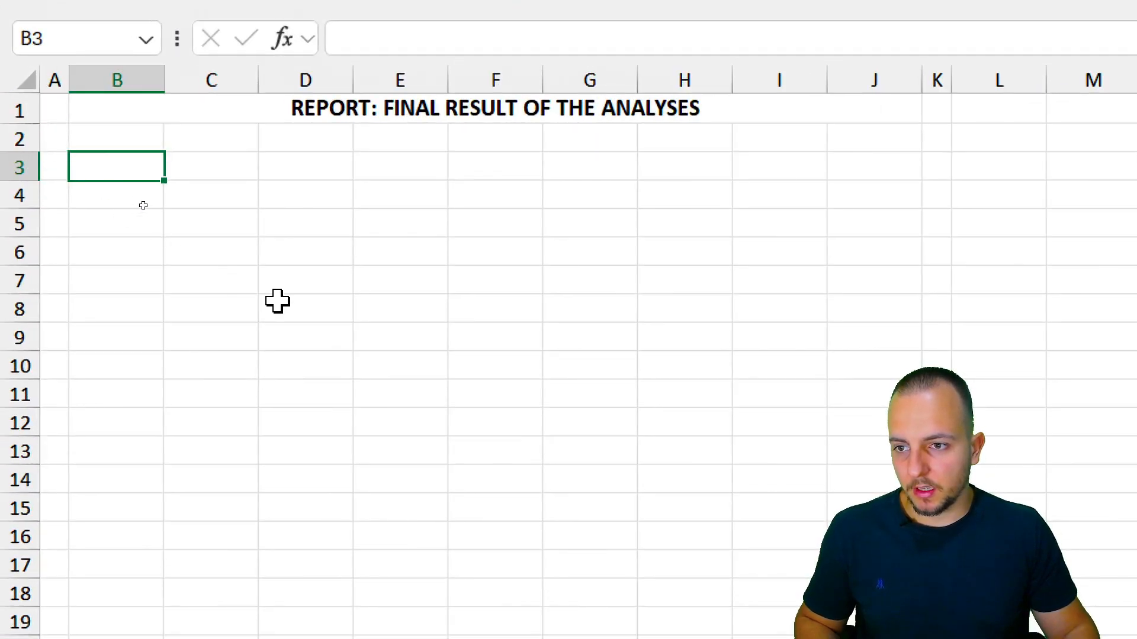
type("1")
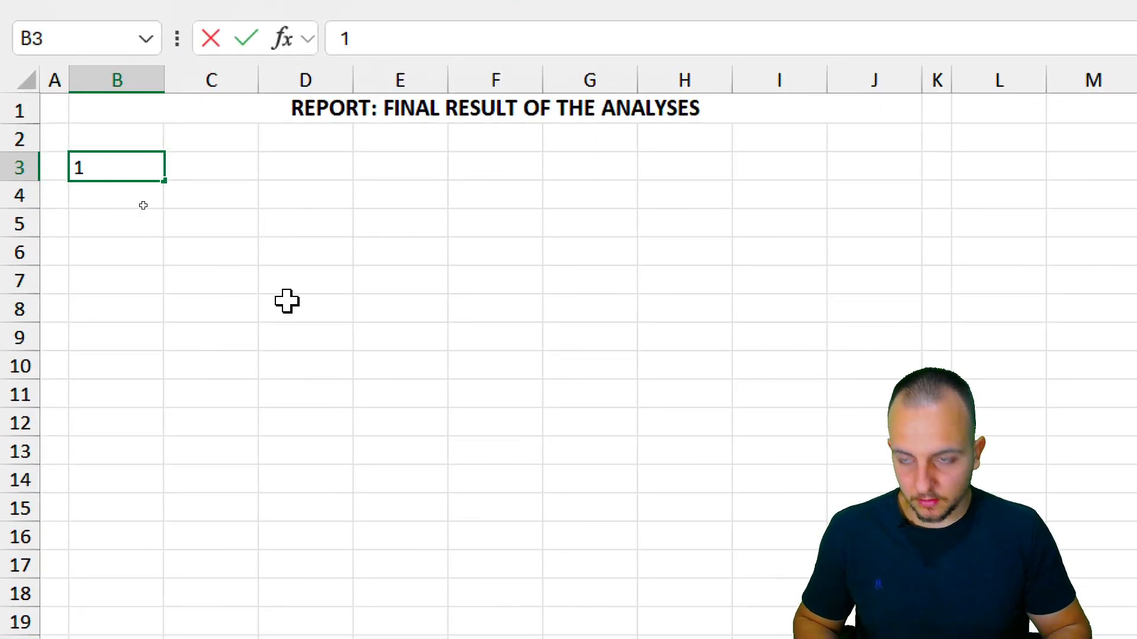
type("° TOTAL FREIGHT")
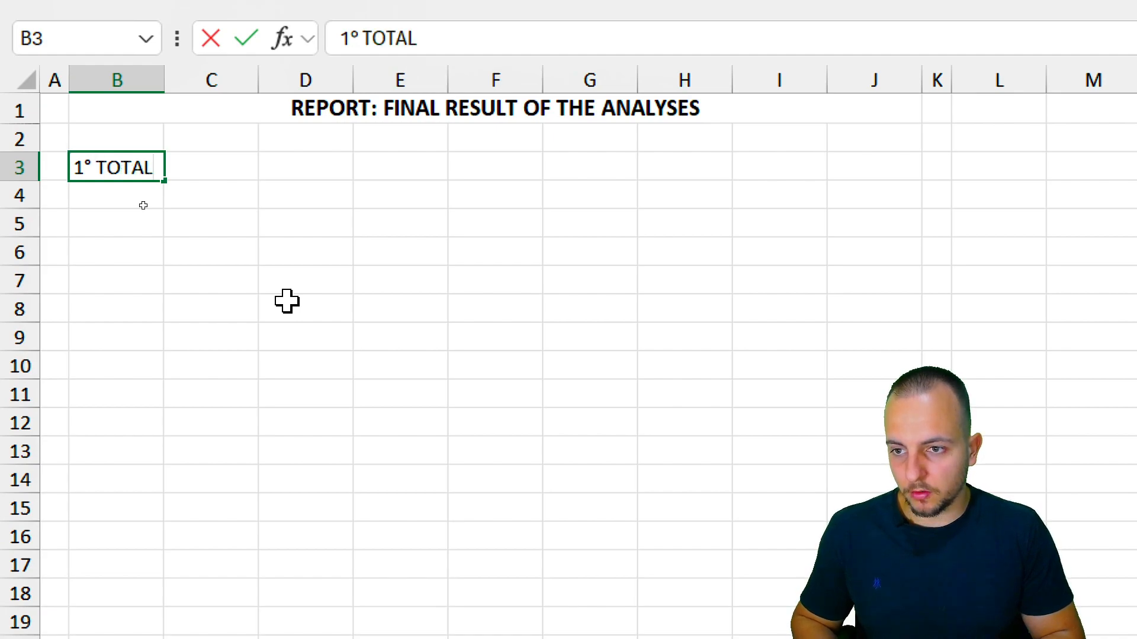
key("BackSpace")
type("HT CON")
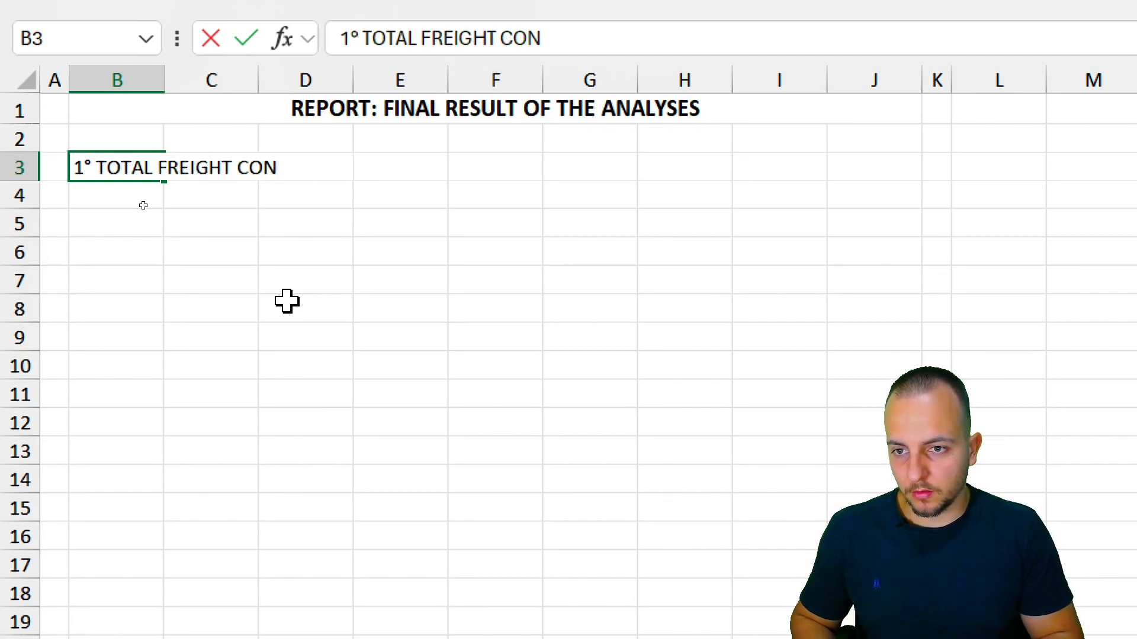
key("BackSpace")
key("BackSpace")
type("OST")
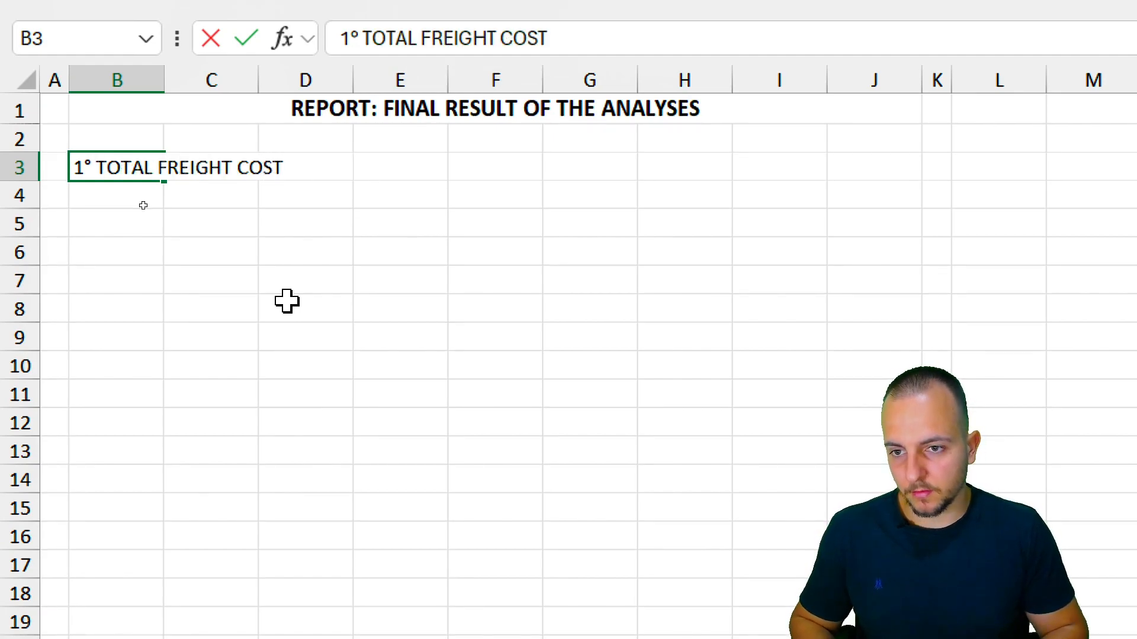
key("Return")
Copy the TOTAL FREIGHT COST card from the ANALYSES sheet and paste it as a picture at cell B5 of the REPORT sheet
left_click(162, 224)
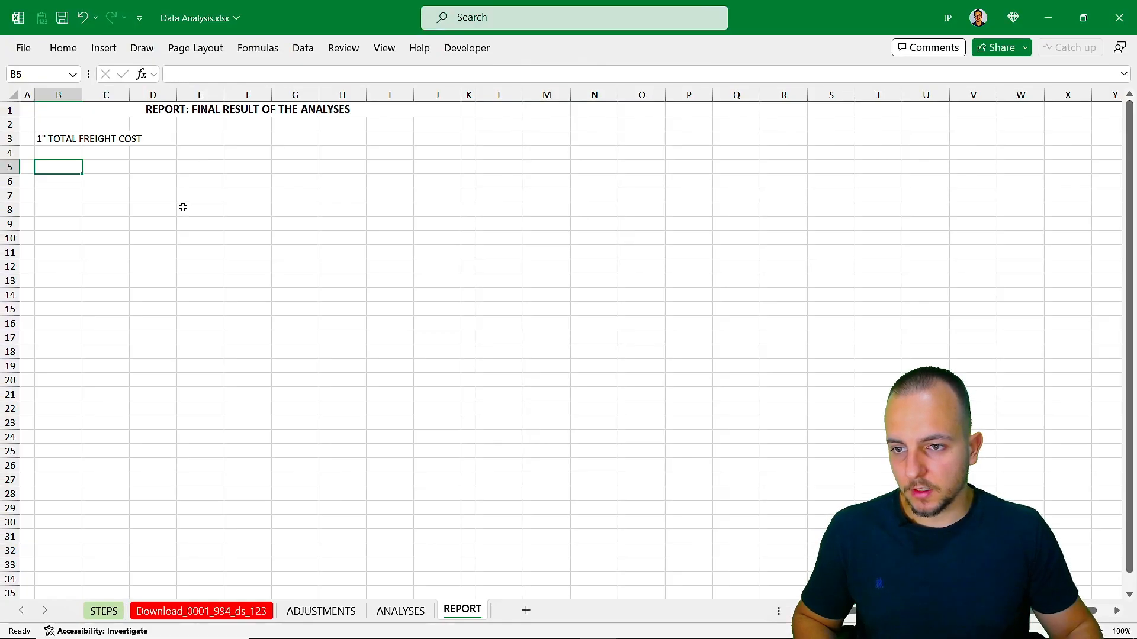
left_click(400, 611)
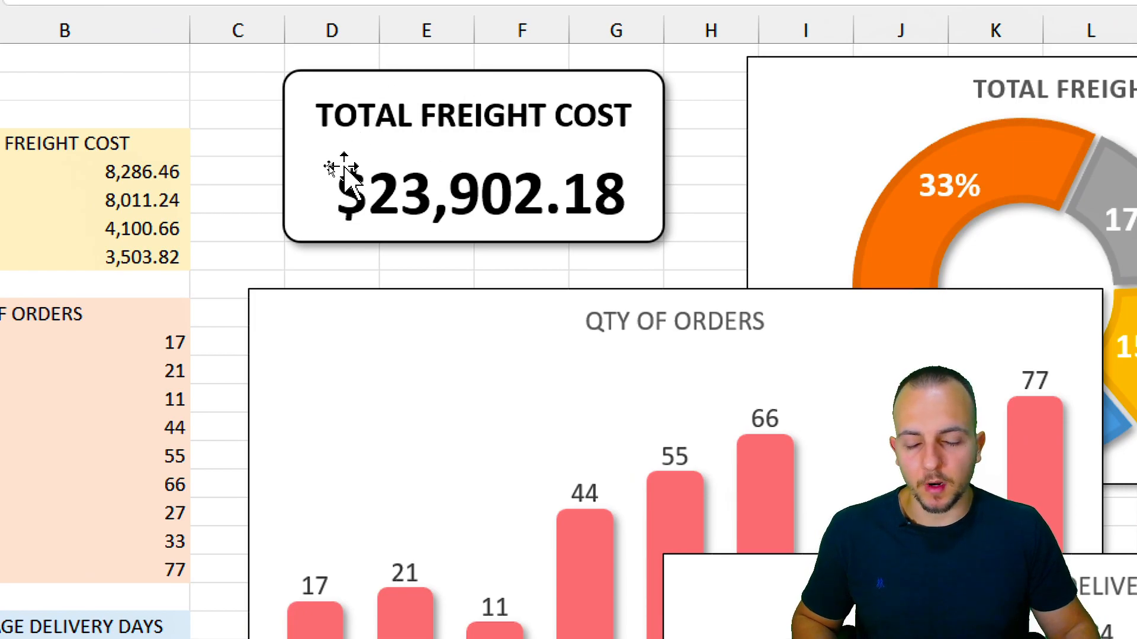
left_click(288, 224)
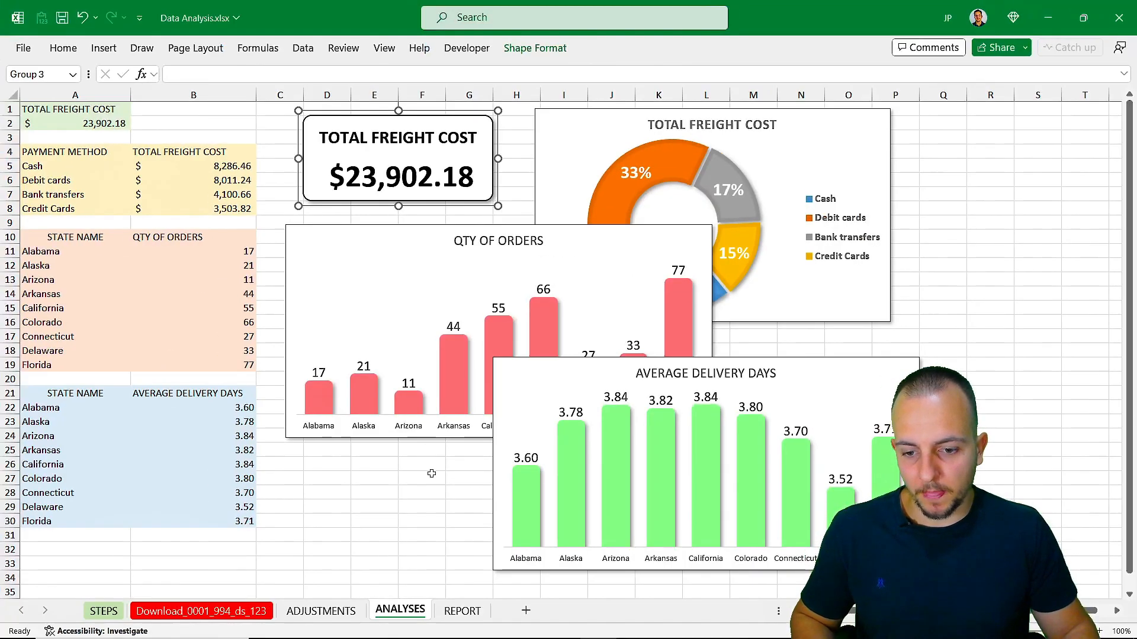
left_click(461, 611)
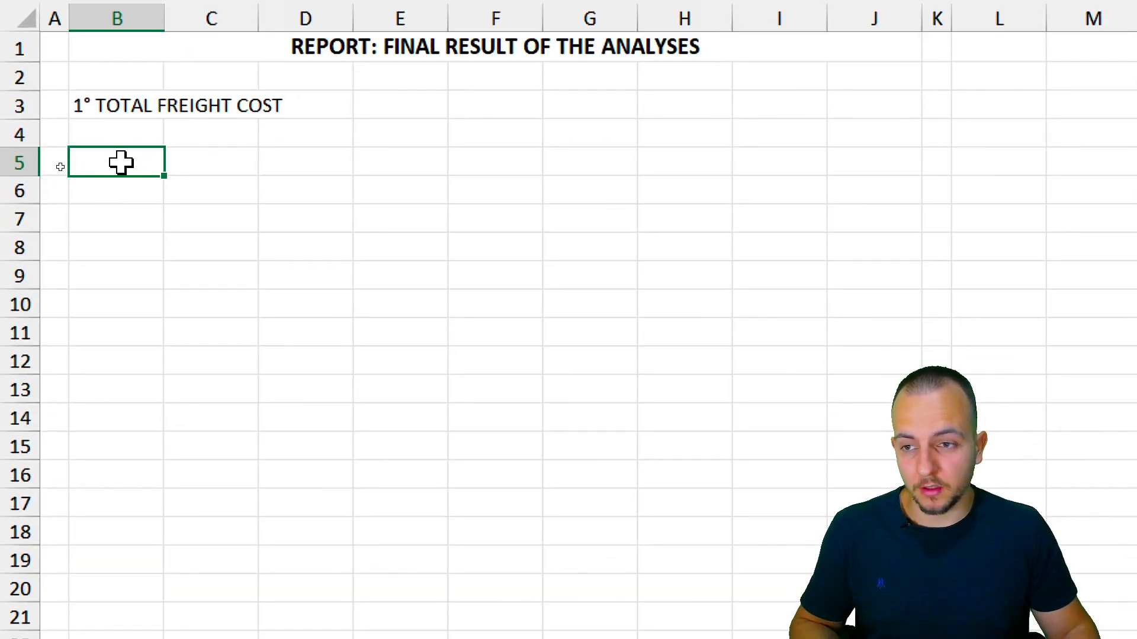
right_click(121, 163)
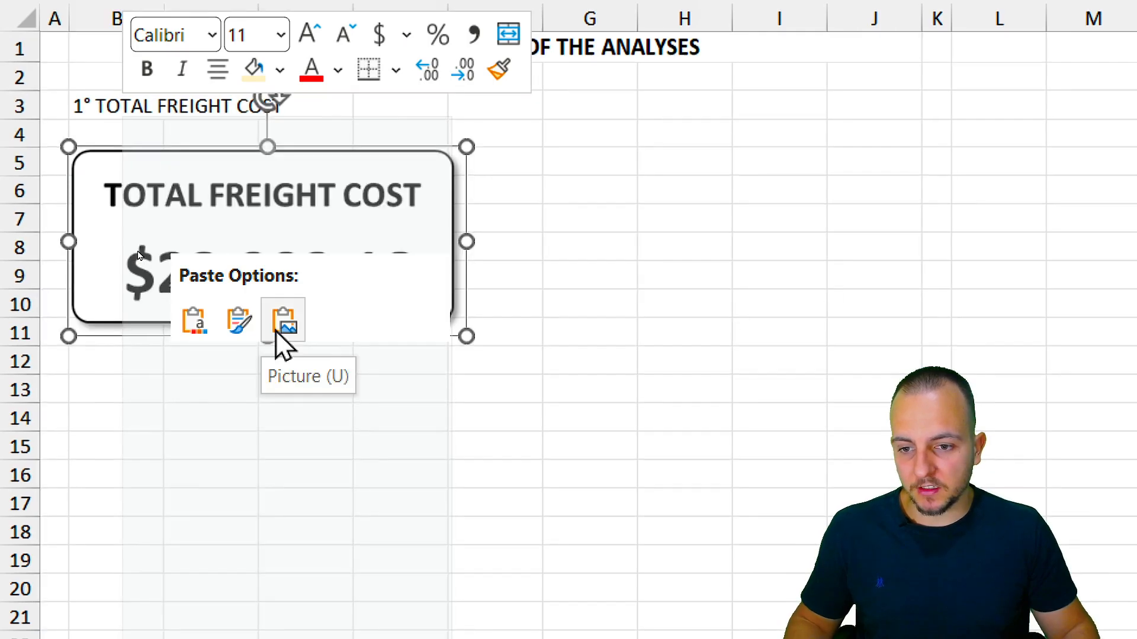
left_click(277, 334)
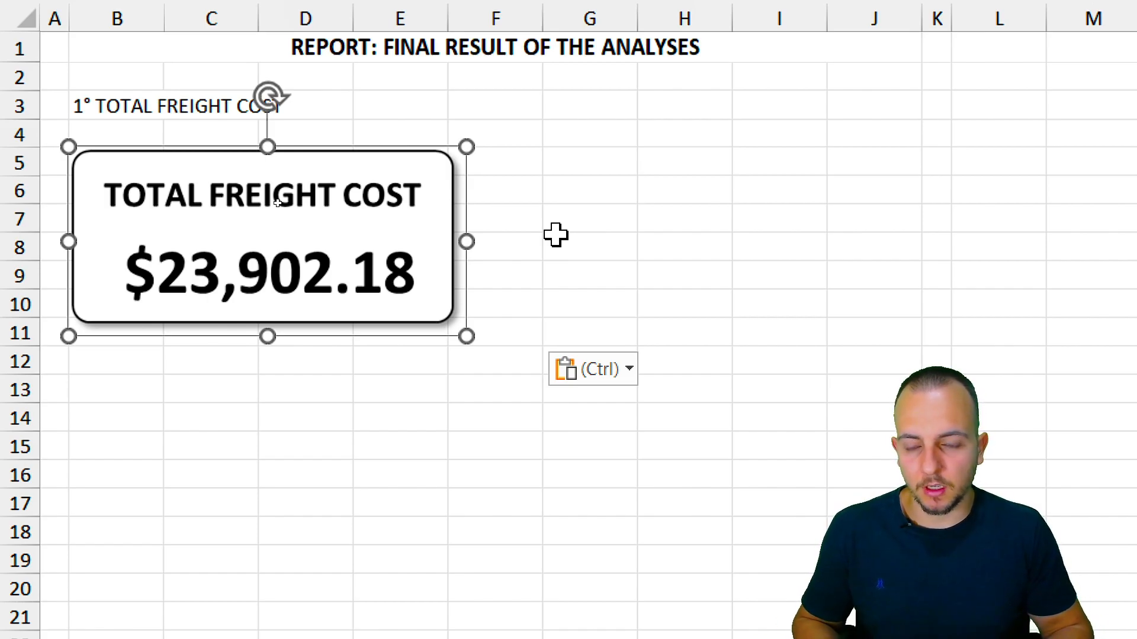
Shrink the pasted card picture so it fits within columns B to D, rows 5 to 9, below the section heading
left_click_drag(464, 337, 332, 255)
left_click(400, 276)
left_click(203, 254)
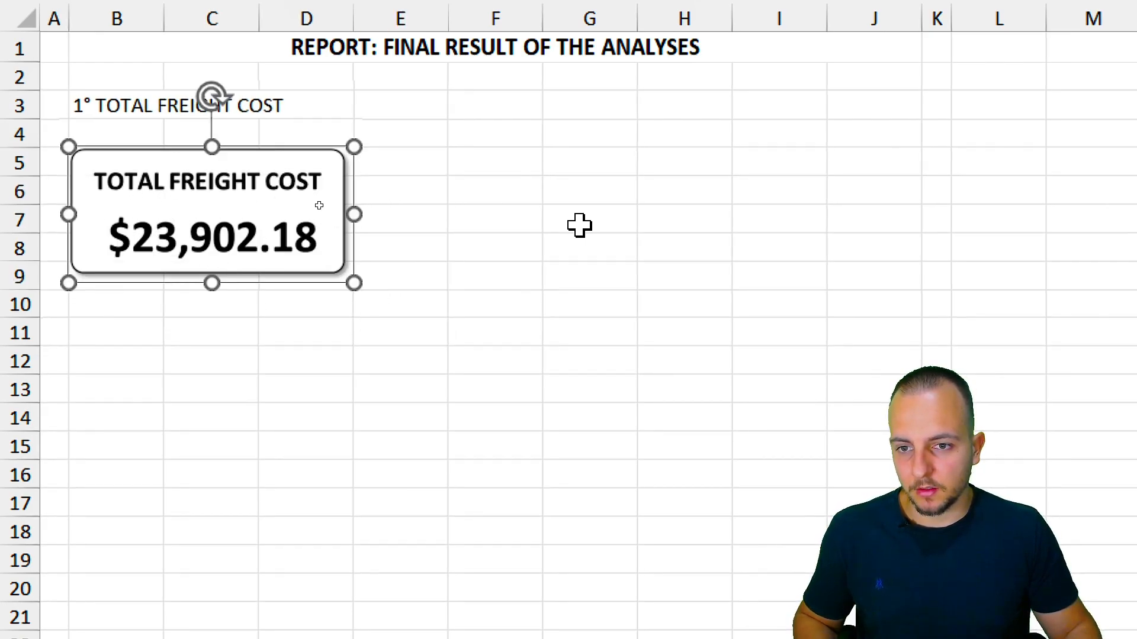
left_click(642, 240)
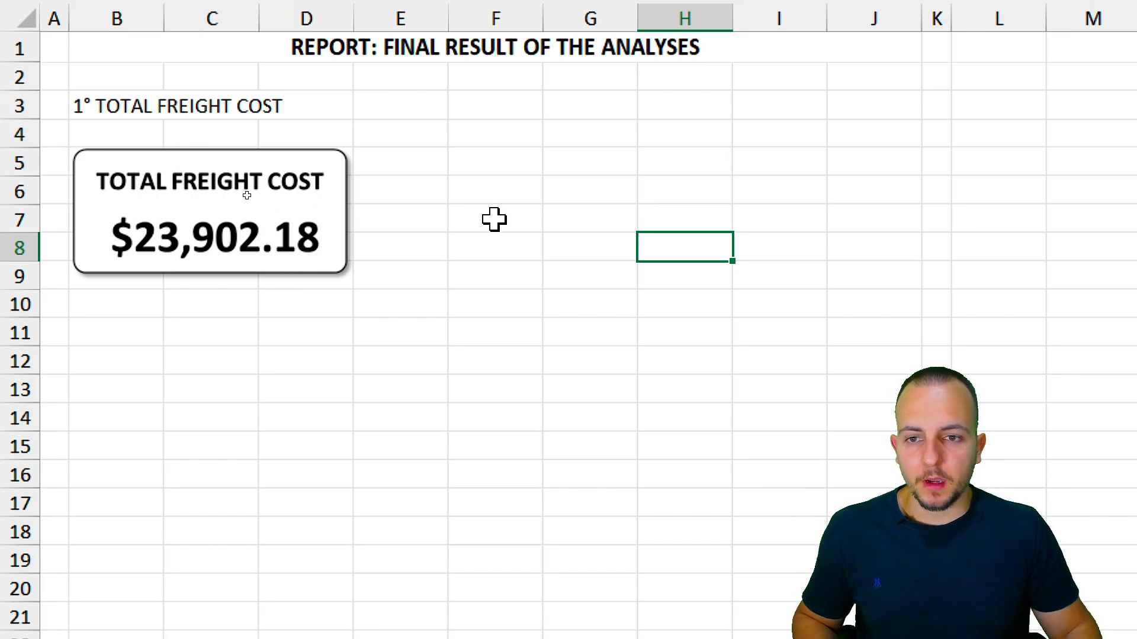
Merge the range E4:J10 beside the card and align its content to the middle and left
left_click_drag(424, 136, 880, 290)
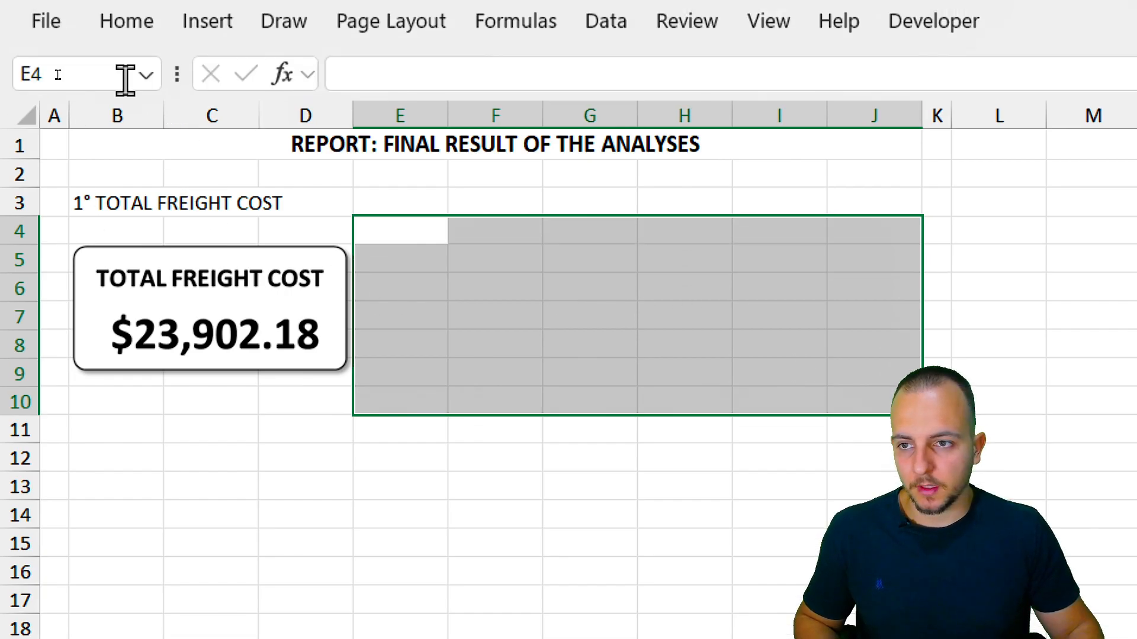
left_click(129, 75)
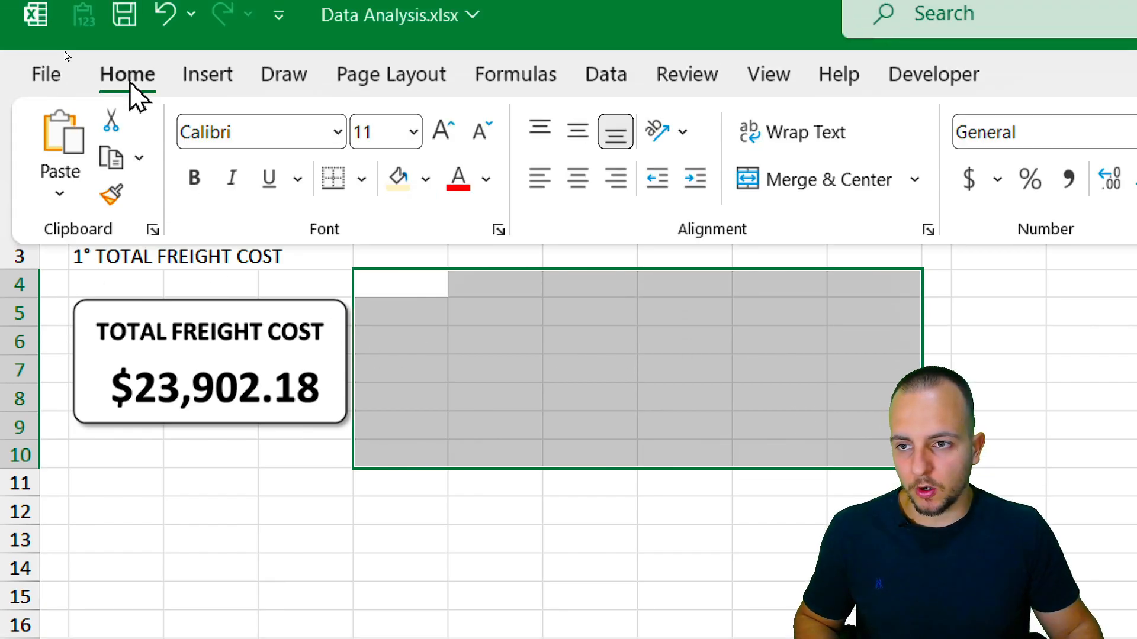
left_click(784, 185)
left_click(577, 135)
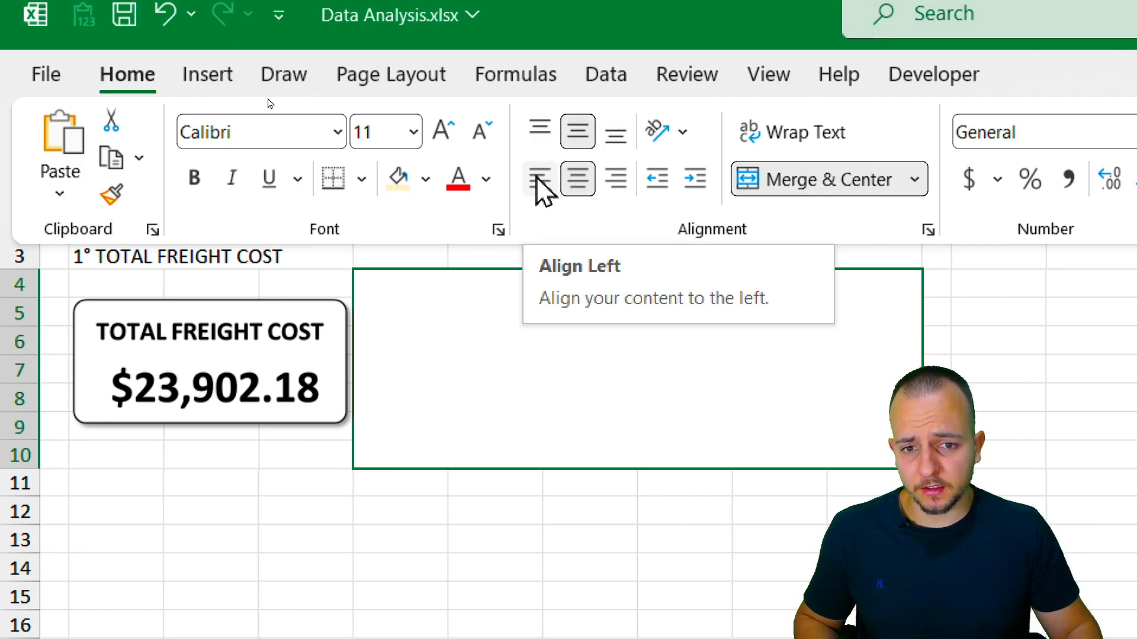
left_click(439, 355)
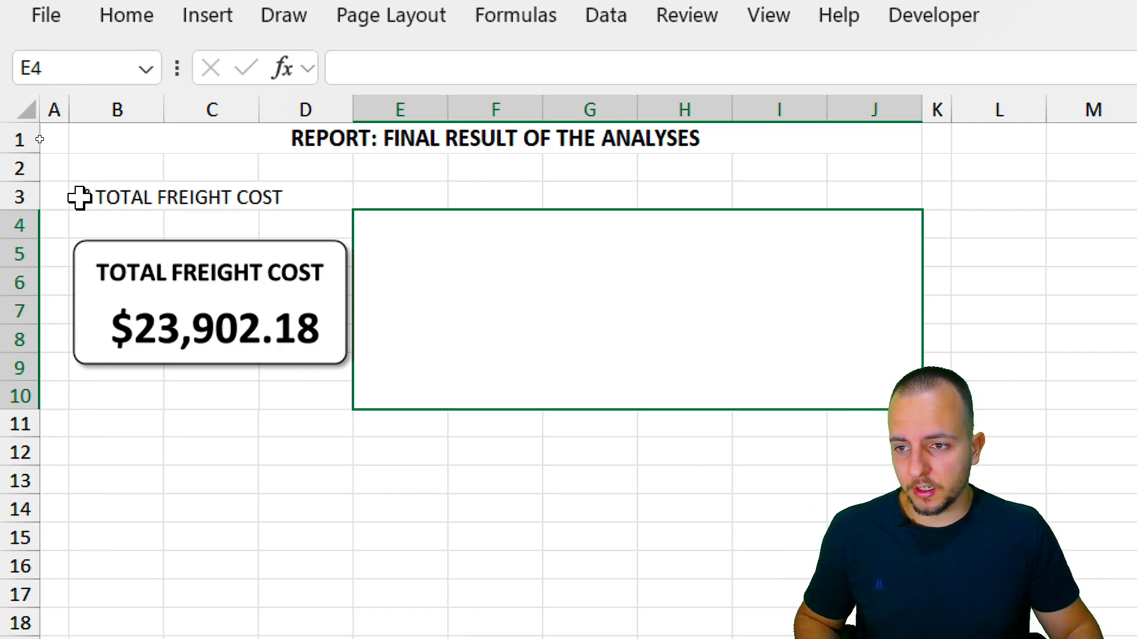
Make the section heading in cell B3 bold
left_click(83, 241)
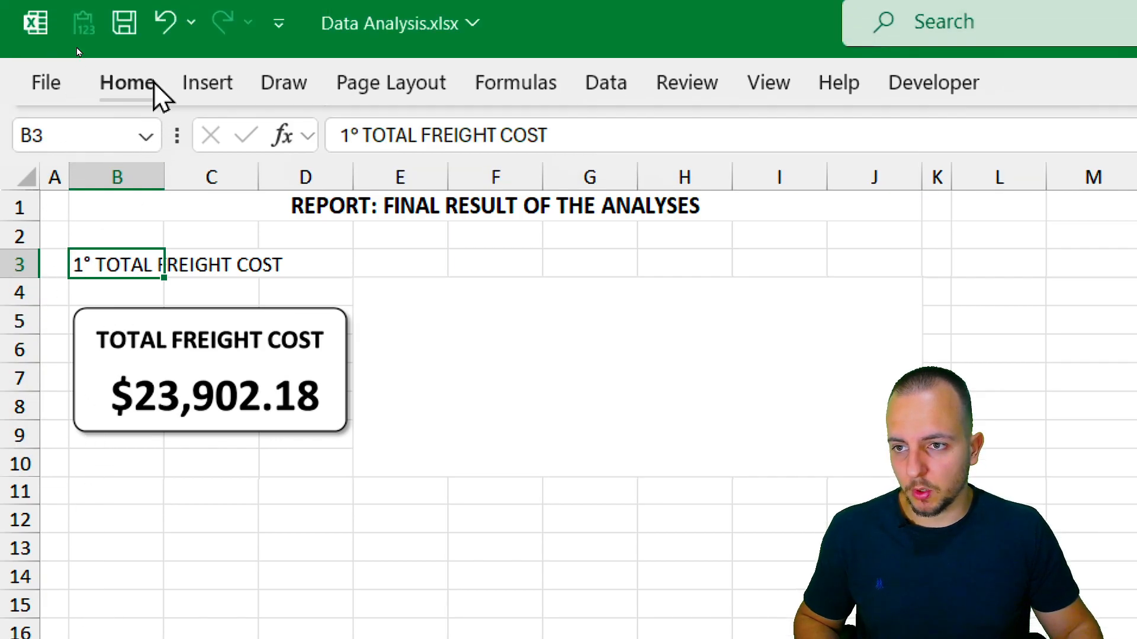
left_click(126, 15)
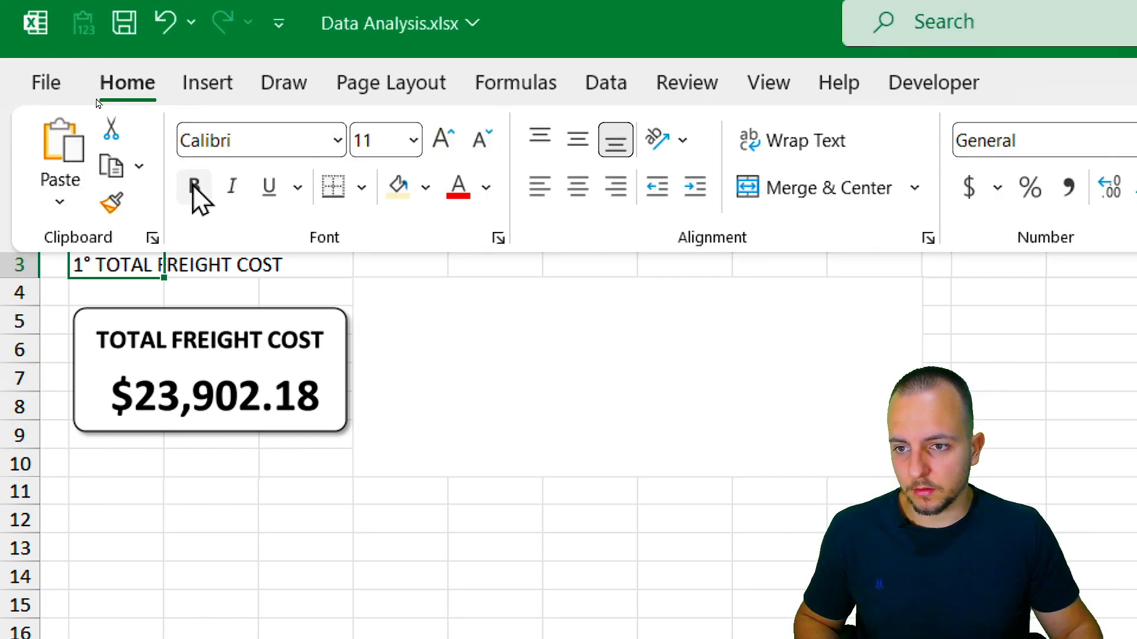
left_click(195, 119)
Enter the comment "The total freight cost is under the target..." in the merged cell E4
left_click(417, 349)
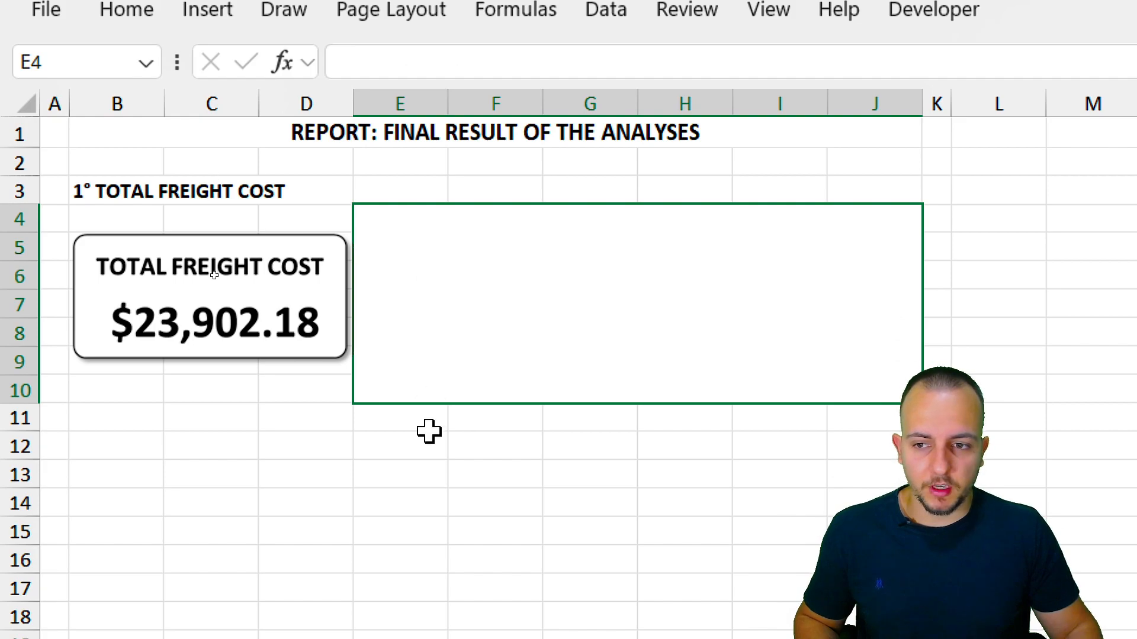
type("The total freig")
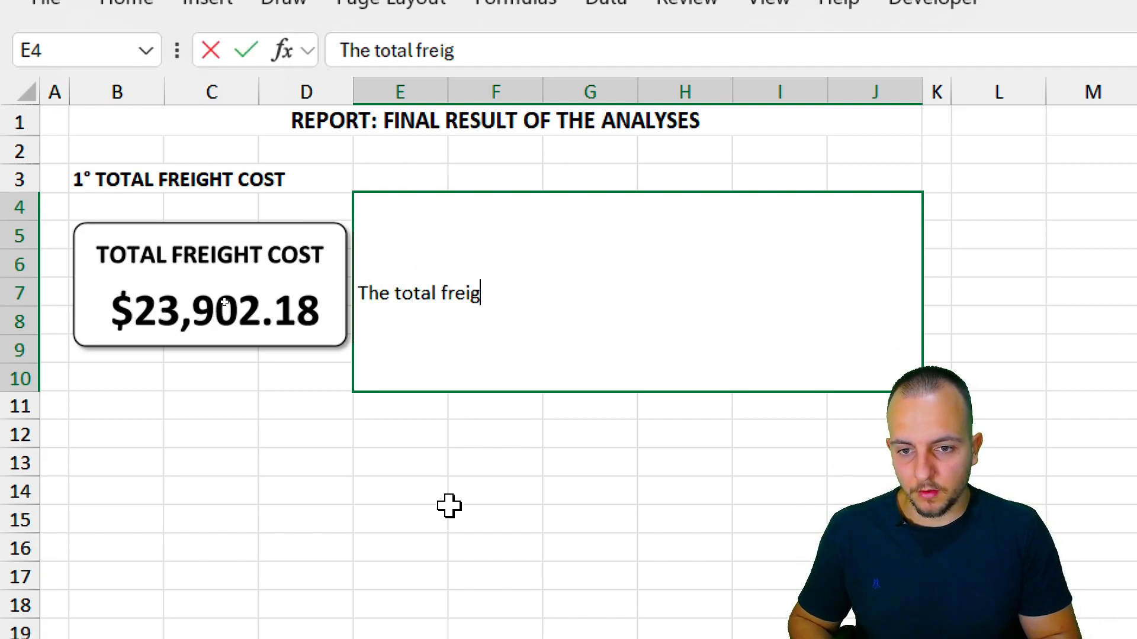
type("ht co")
key("BackSpace")
type("cost")
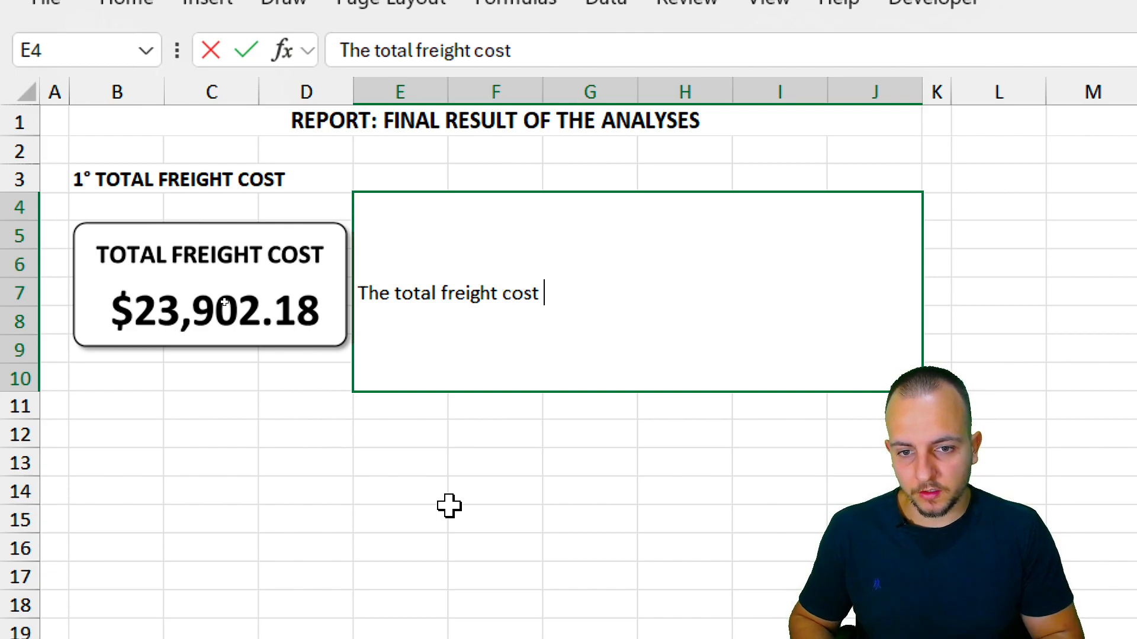
type(" is ")
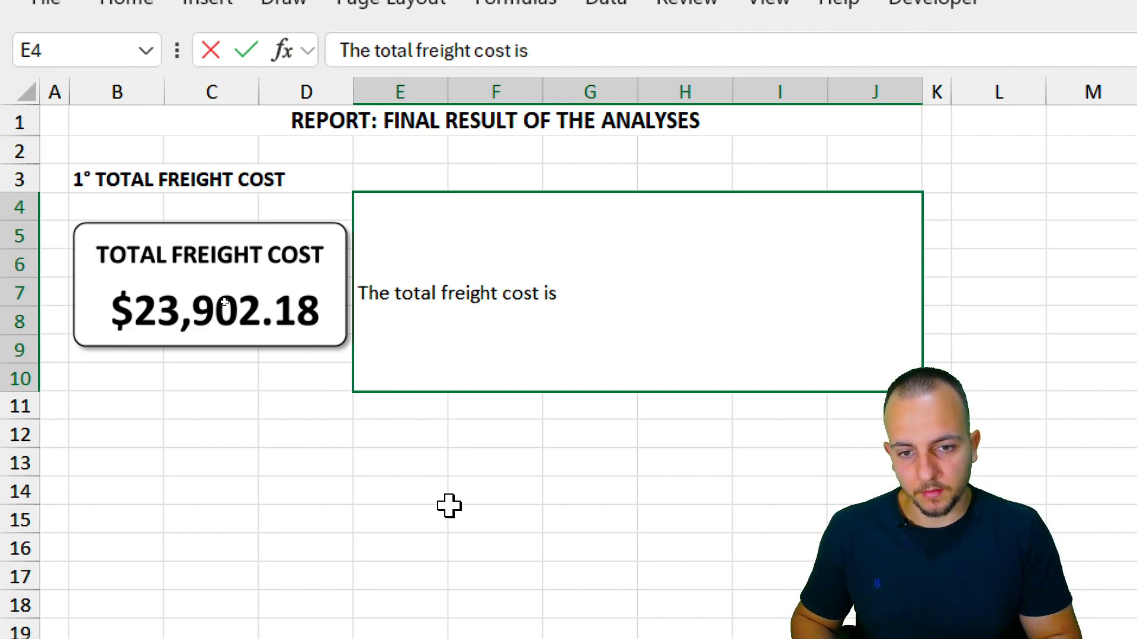
type("under the targer")
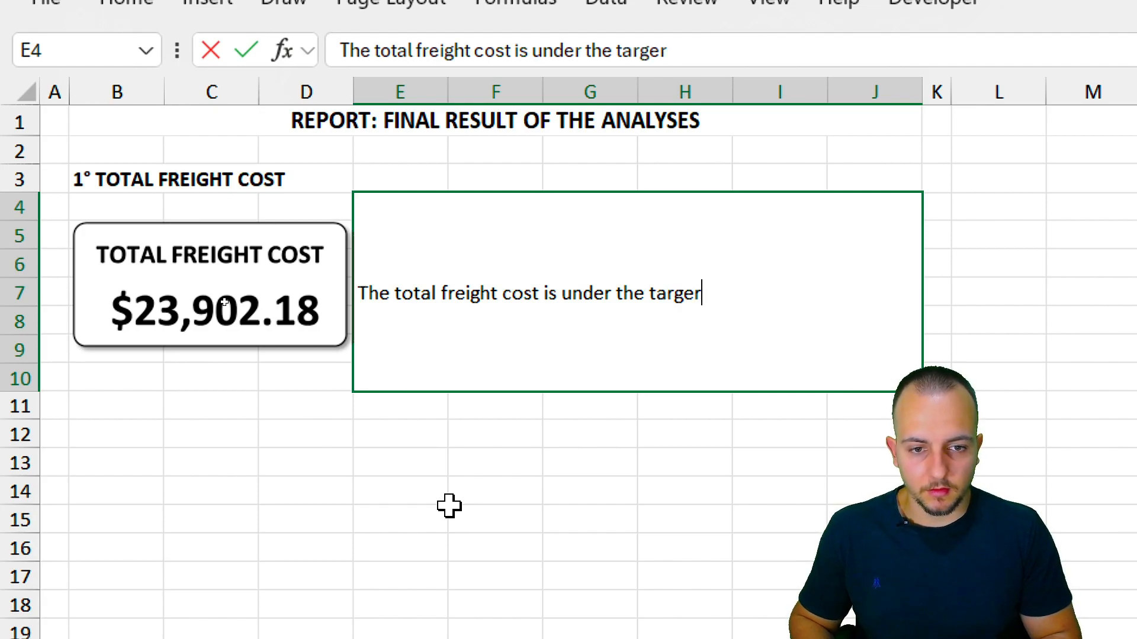
key("BackSpace")
type("t.")
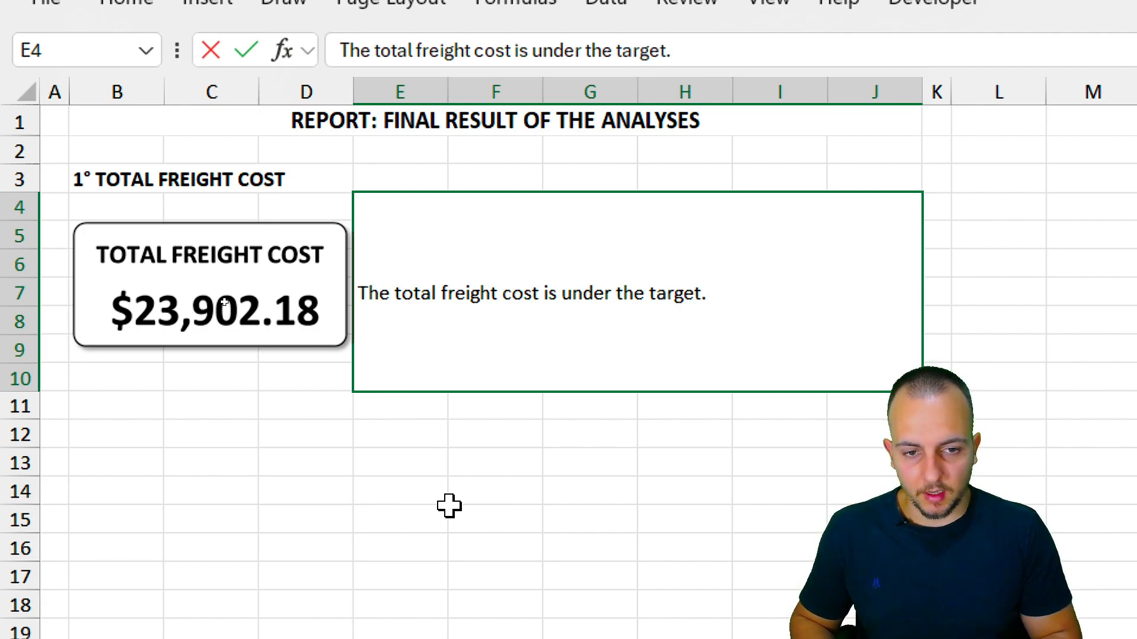
type("..")
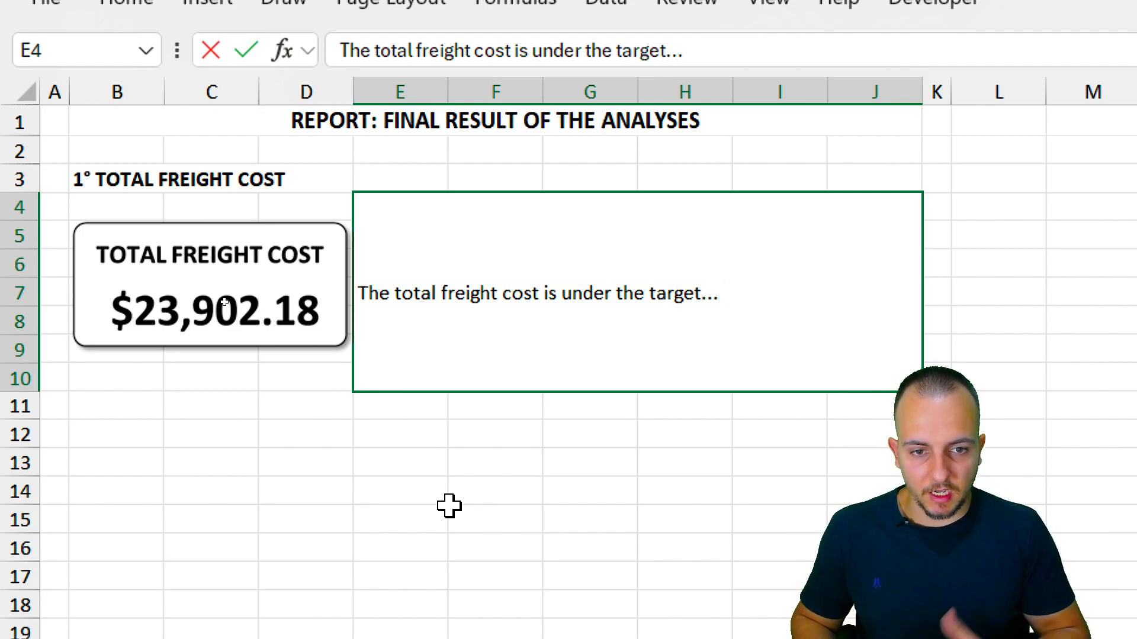
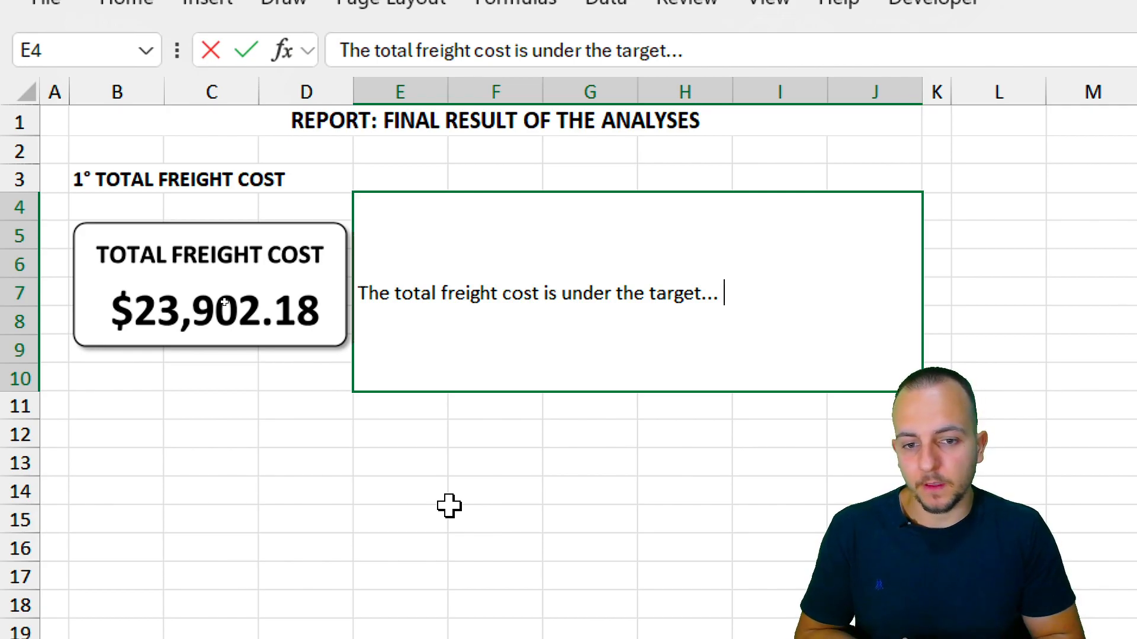
key("ctrl+Return")
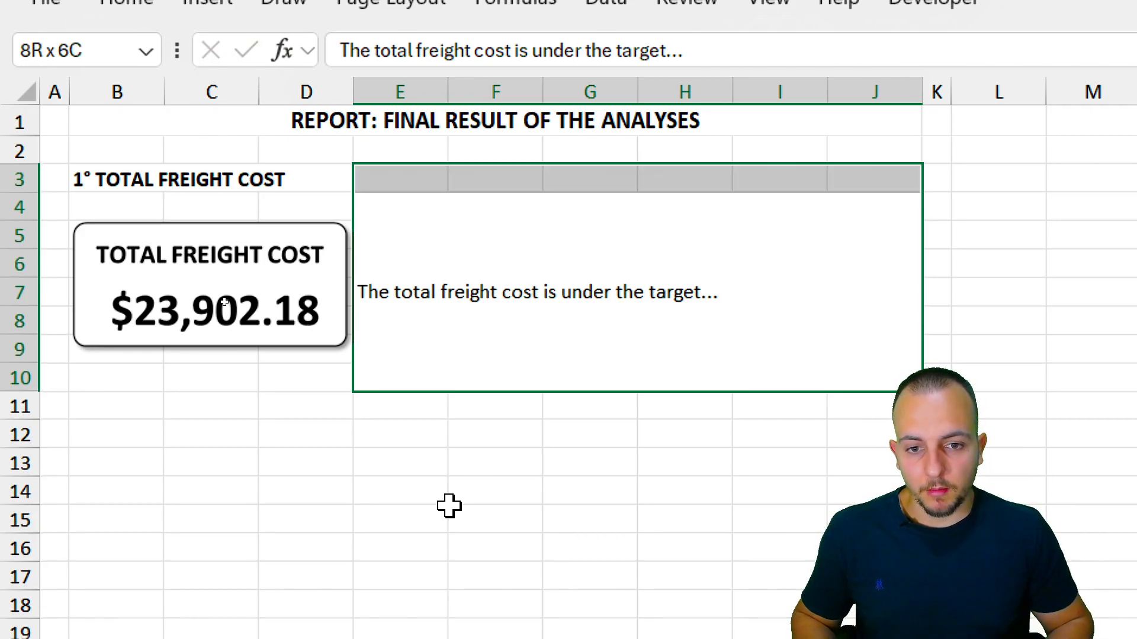
Copy the comment sentence in merged cell E4 and paste it repeatedly after itself to make a longer paragraph
double_click(734, 290)
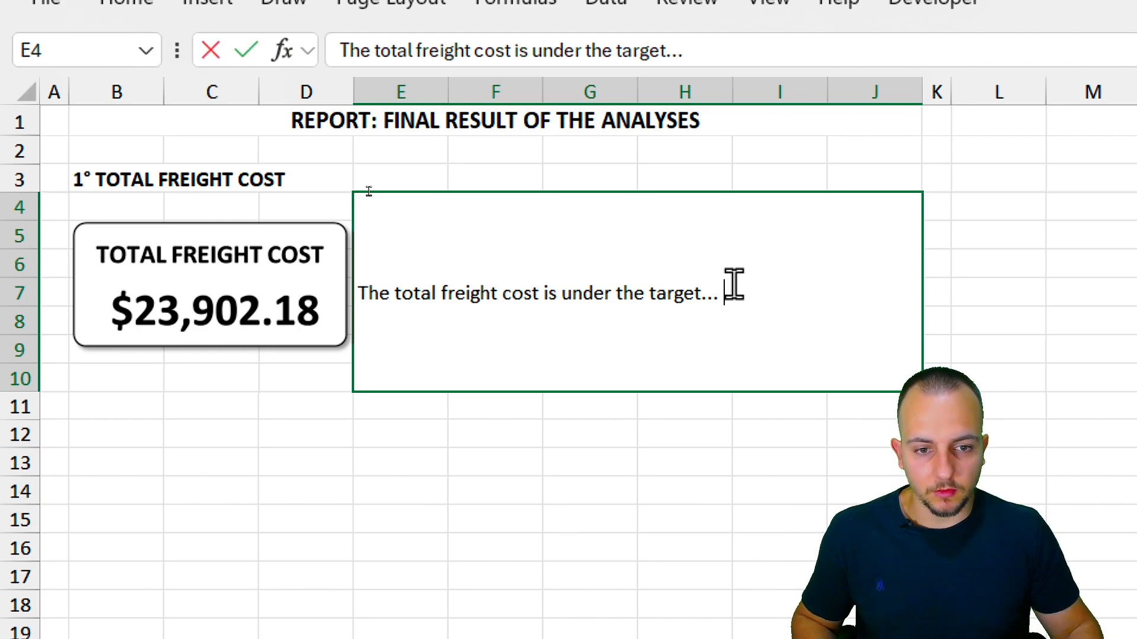
left_click_drag(733, 290, 361, 293)
key("ctrl+c")
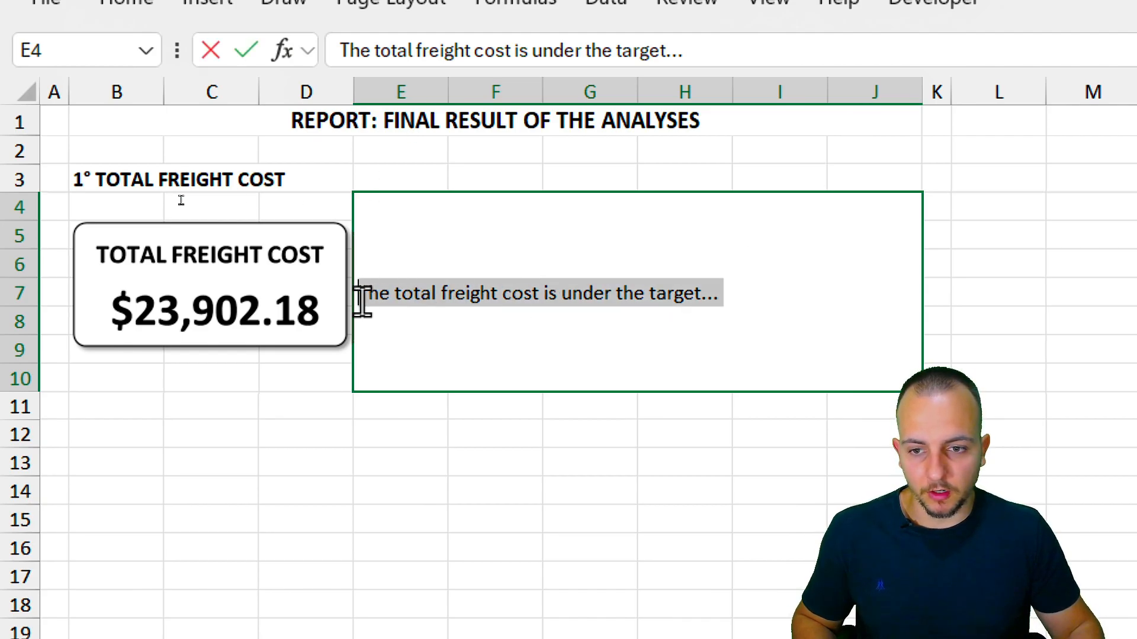
left_click(760, 293)
key("ctrl+v")
key("ctrl+v")
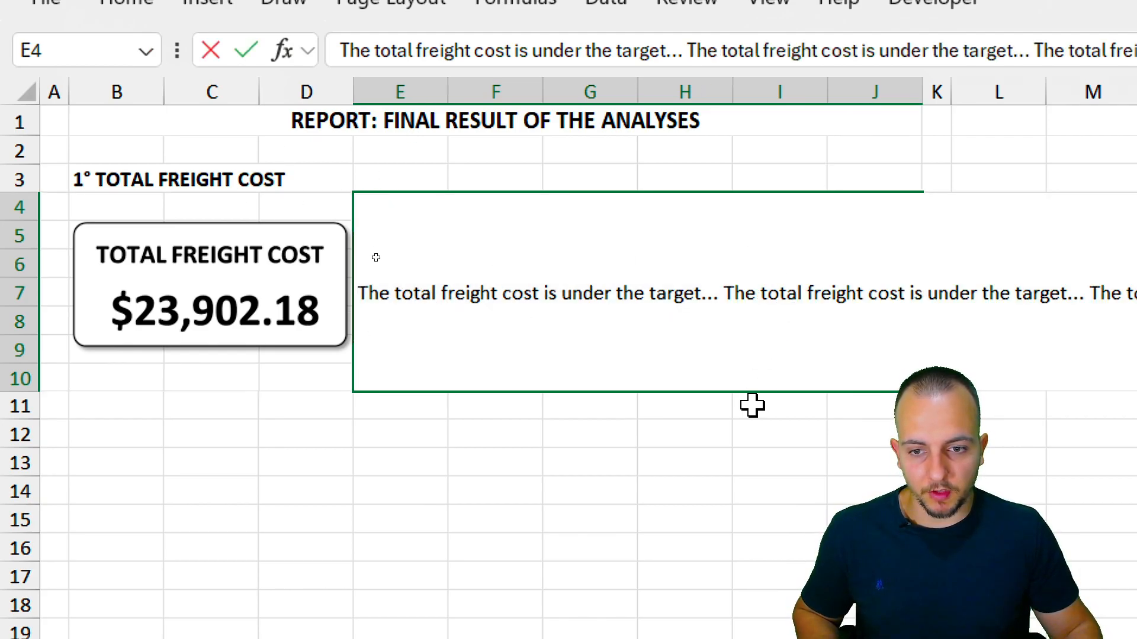
key("Return")
key("Up")
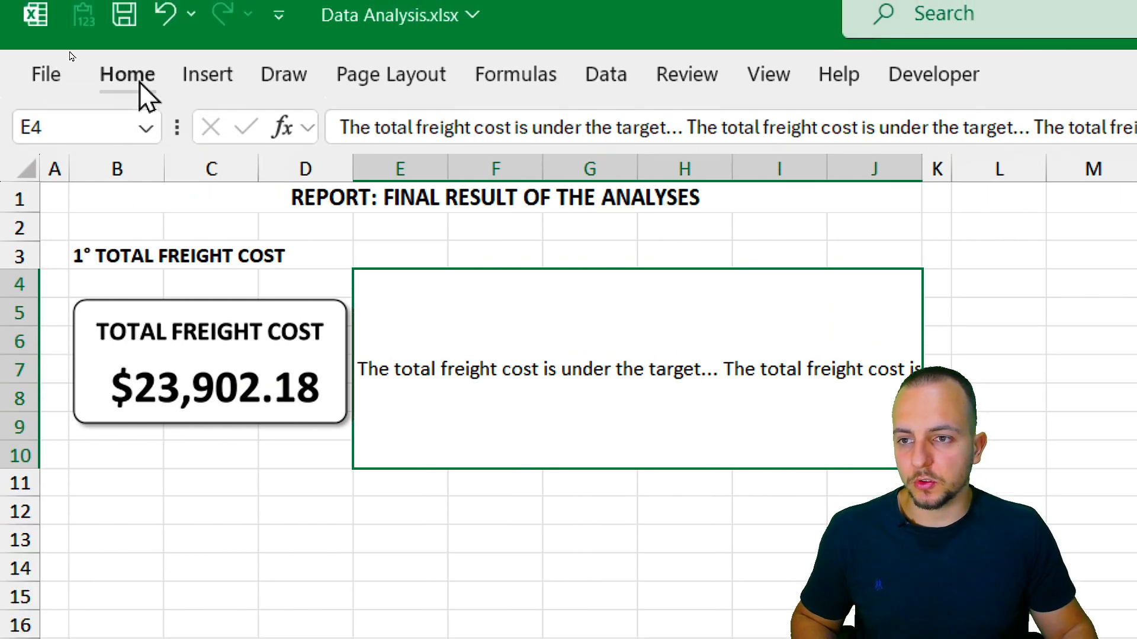
Wrap the text of the comment within the merged cell E4:J10
left_click(139, 83)
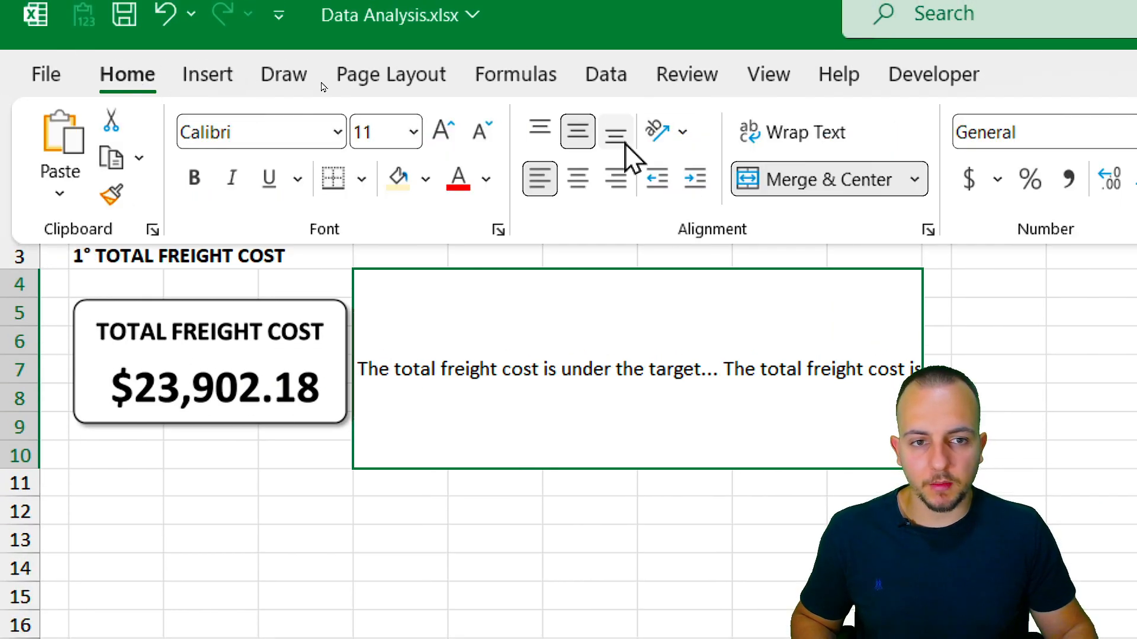
left_click(808, 151)
left_click(708, 355)
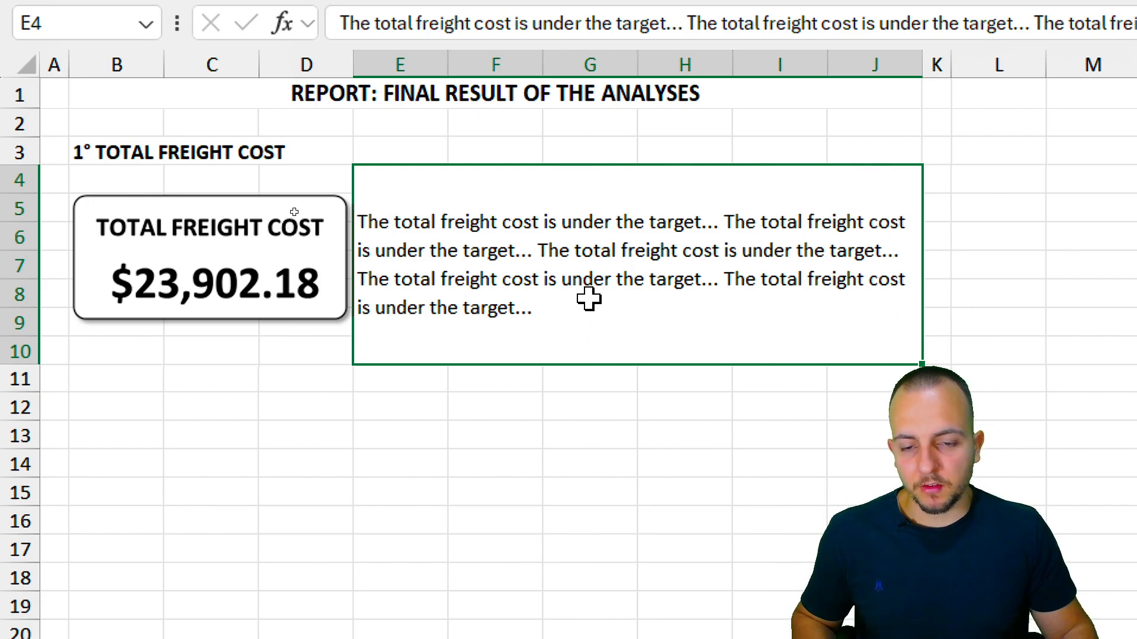
Add a second paragraph to the comment in E4 by pasting the copied sentence twice after a blank line
double_click(614, 320)
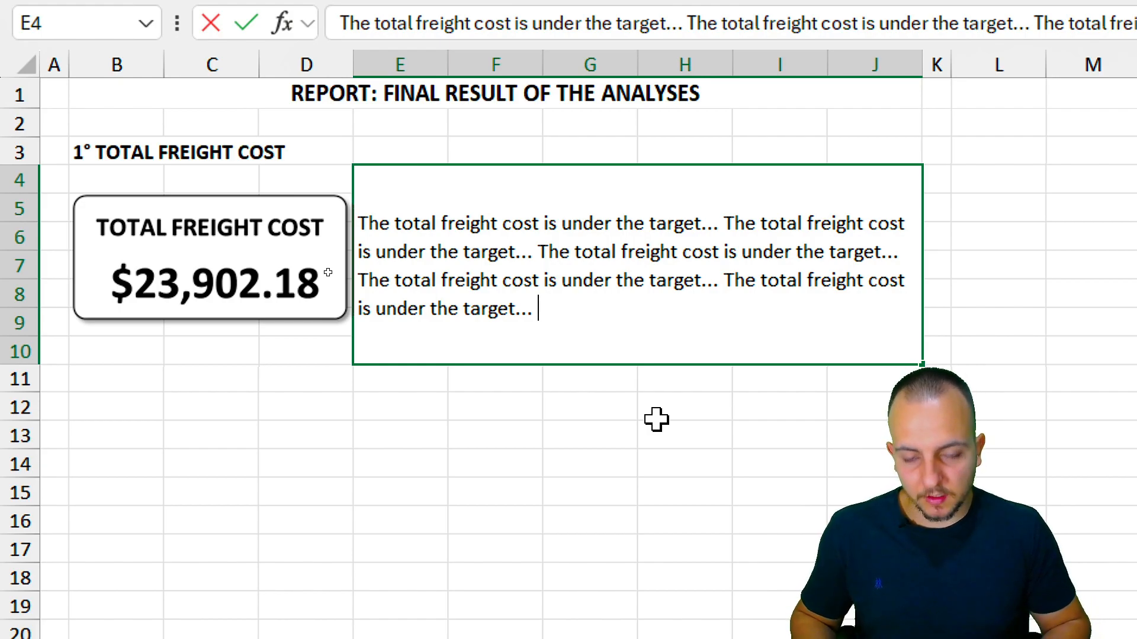
key("alt+Return")
key("alt+Return")
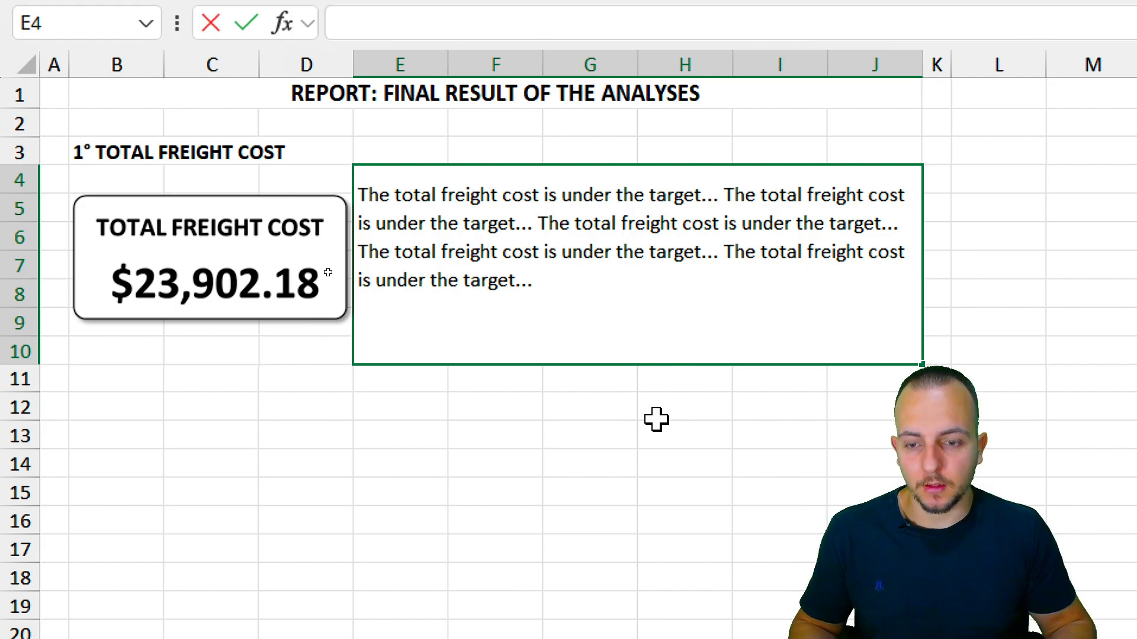
key("ctrl+v")
key("ctrl+v")
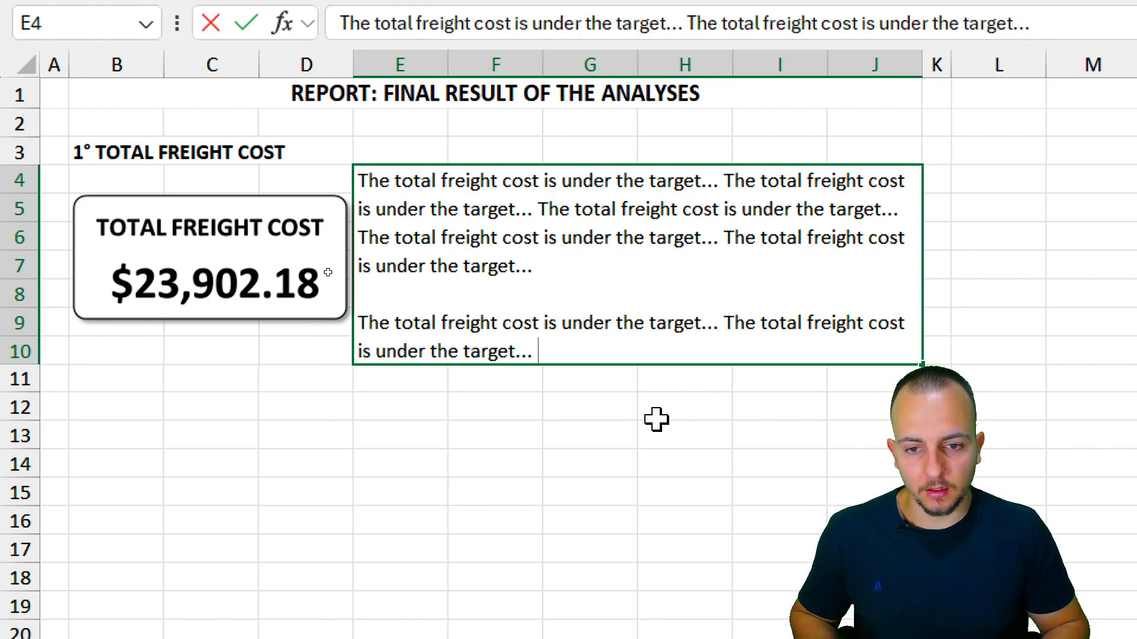
key("Return")
left_click(656, 419)
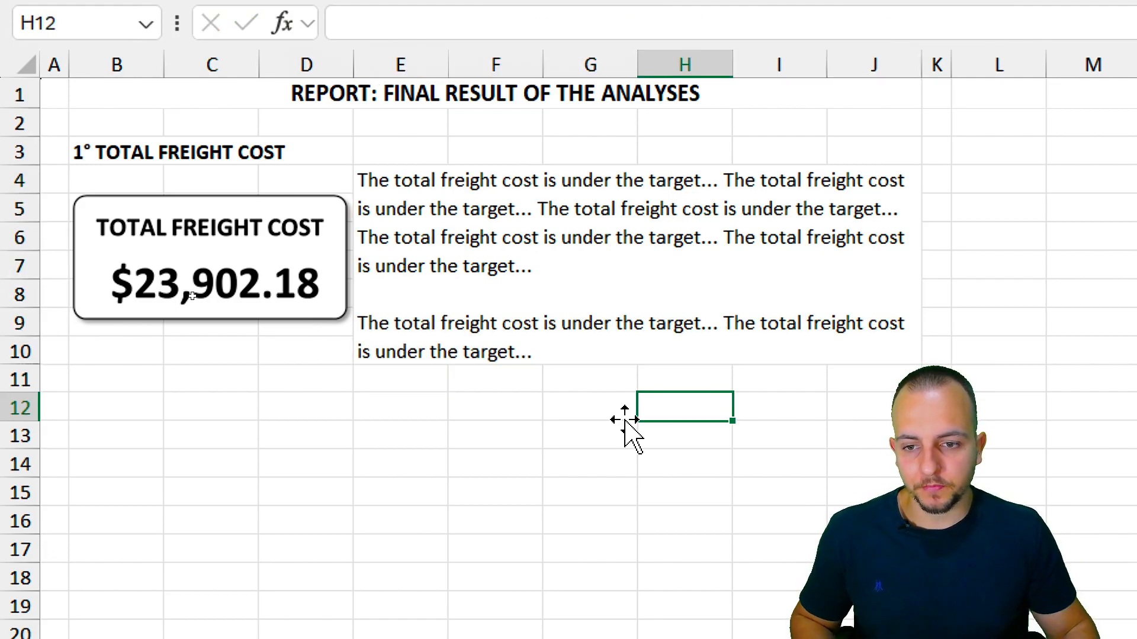
Copy the section heading from cell B3 and paste it into cell B13
left_click(296, 491)
left_click(93, 431)
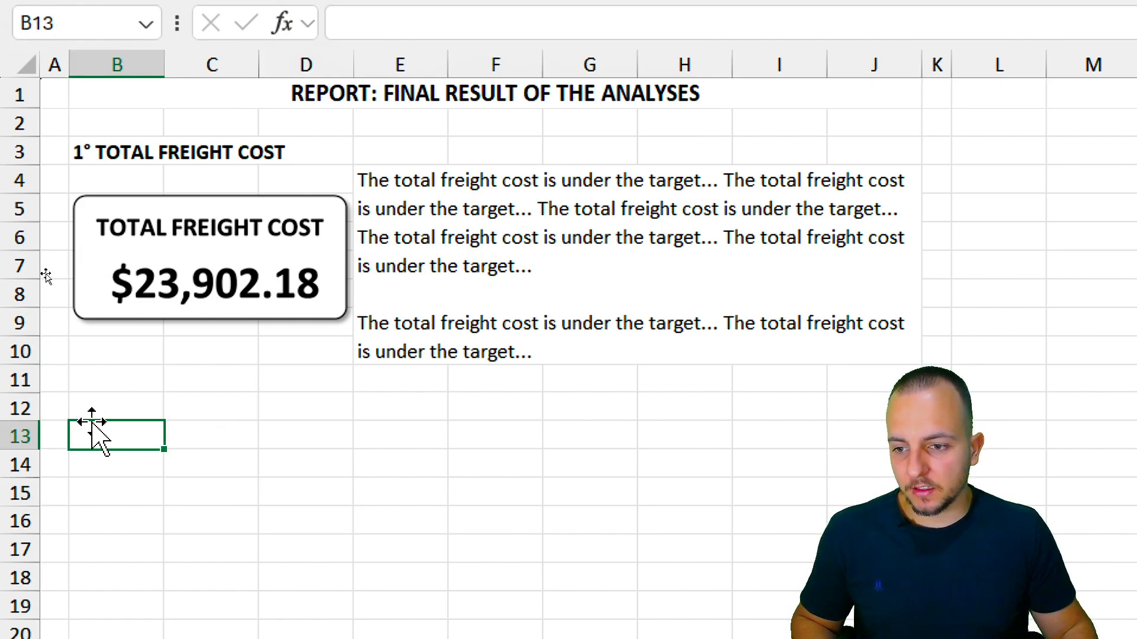
left_click(119, 401)
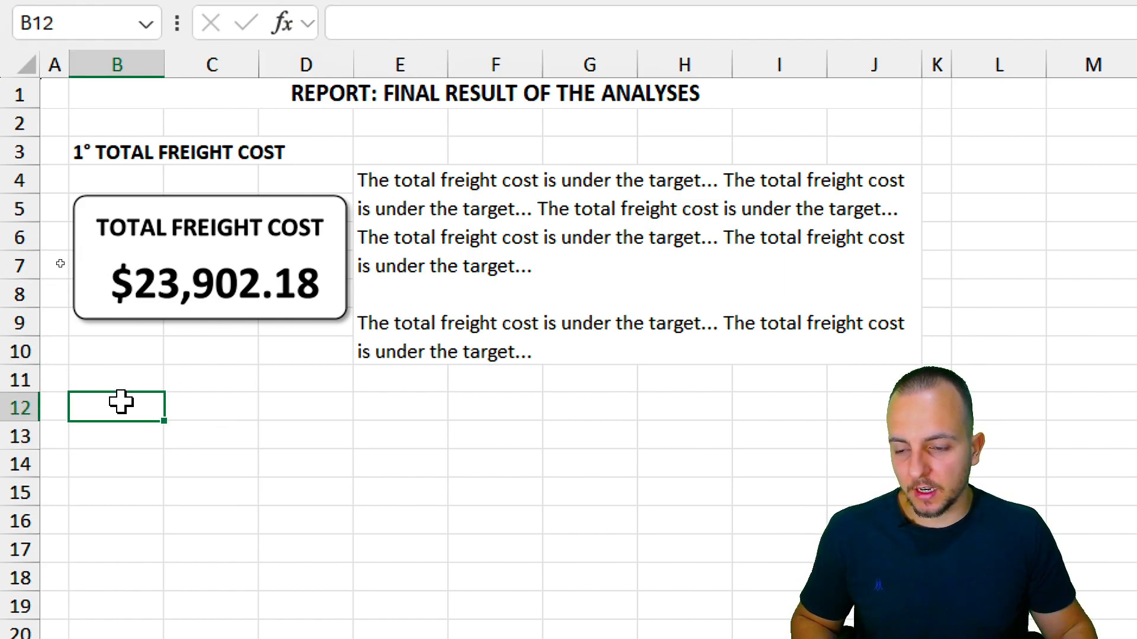
left_click(98, 152)
key("ctrl+c")
left_click(127, 434)
key("ctrl+v")
key("Escape")
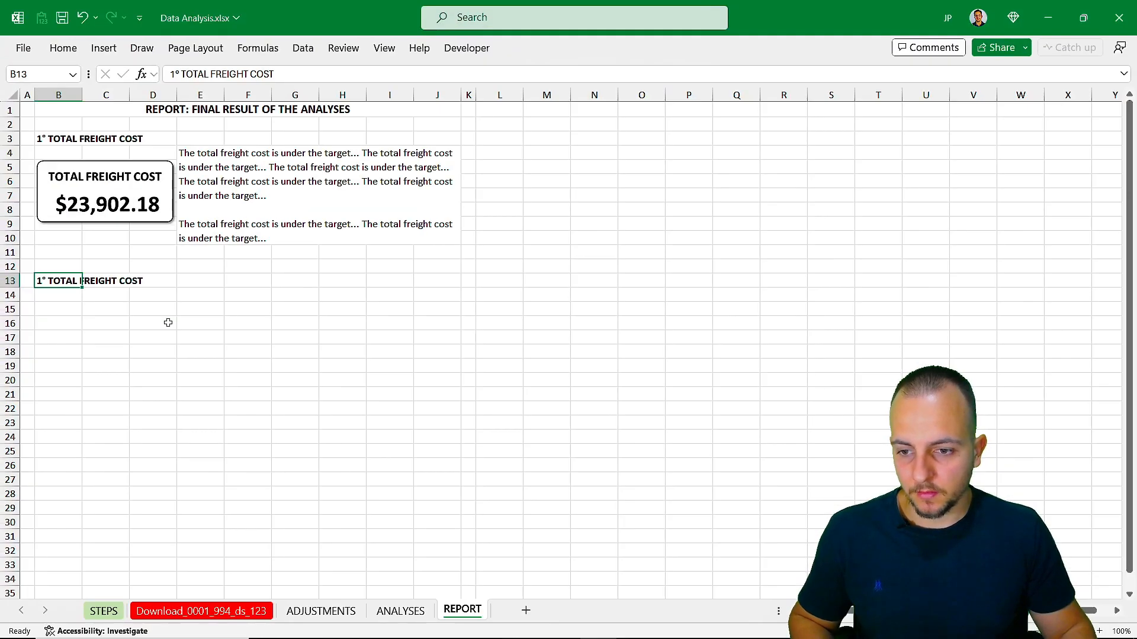
Copy the TOTAL FREIGHT COST doughnut chart from ANALYSES, paste it as a picture at B15 on REPORT and shrink it to about B15:E22
left_click(400, 612)
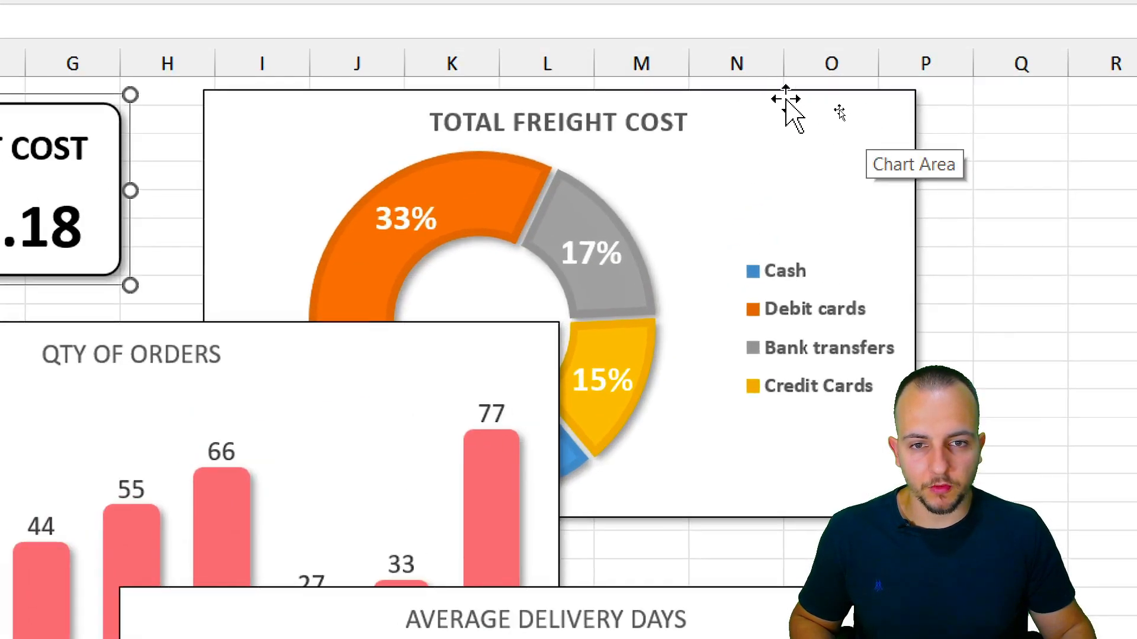
left_click(845, 108)
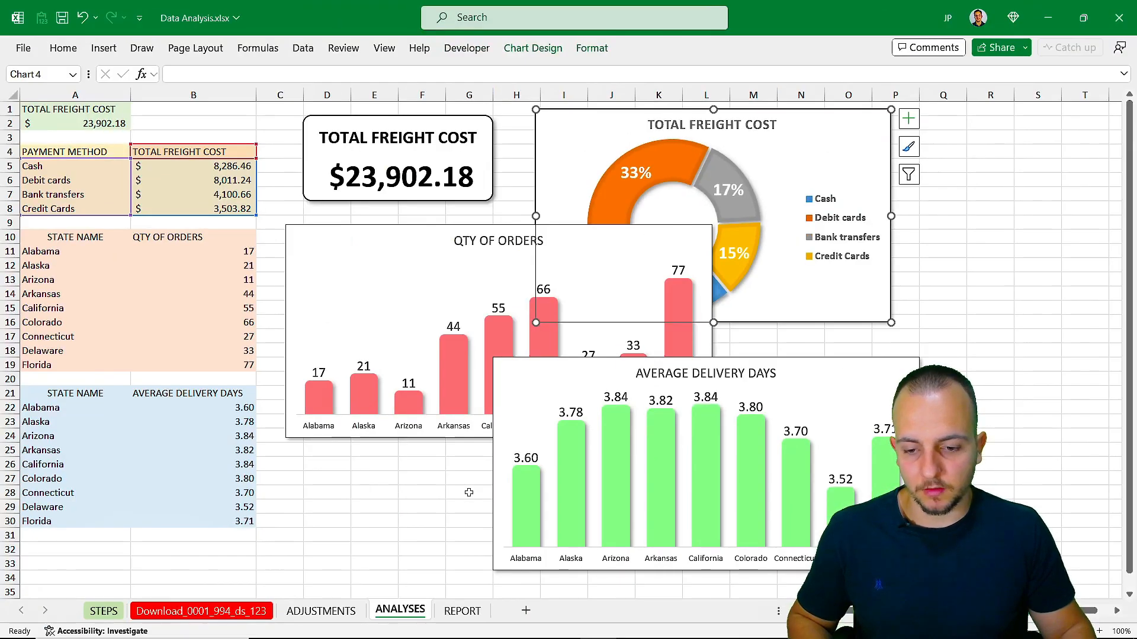
left_click(461, 609)
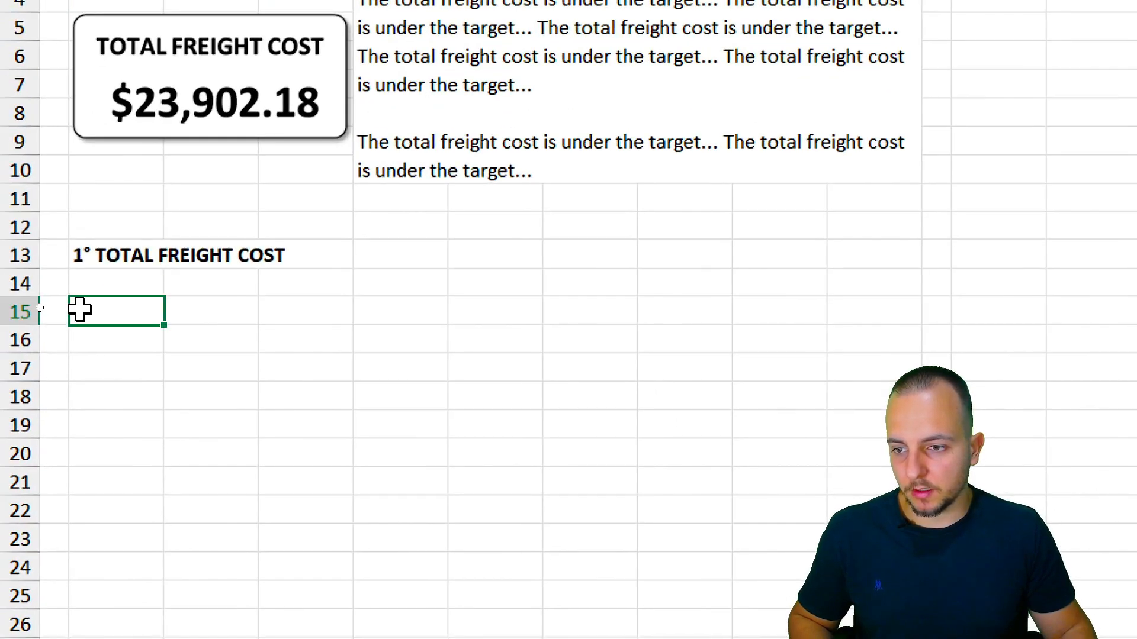
right_click(80, 309)
left_click(241, 185)
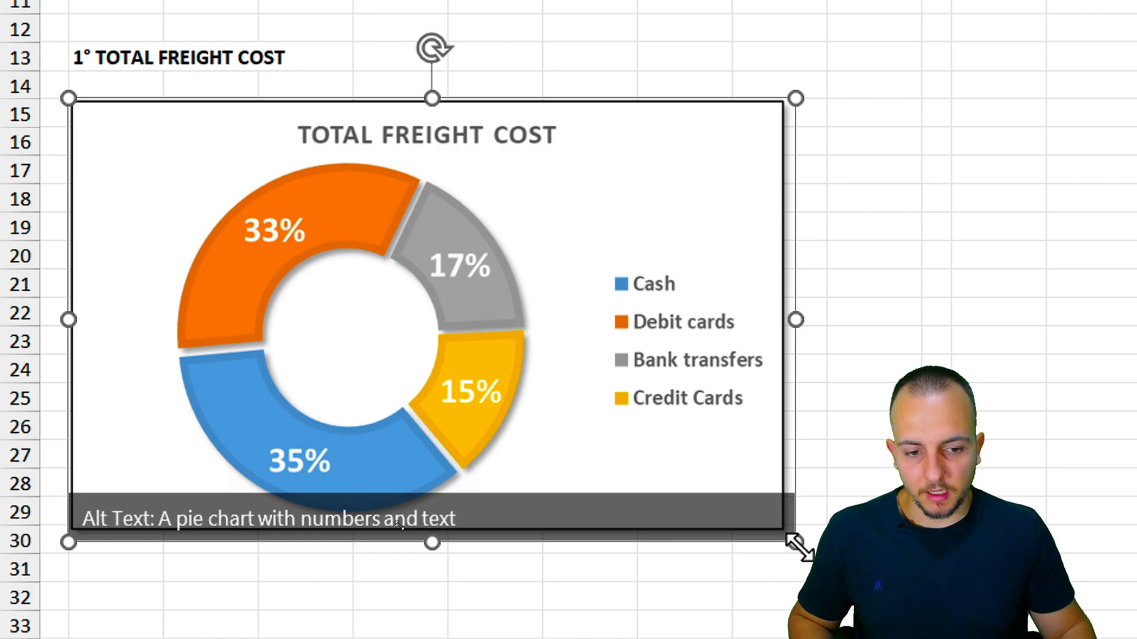
left_click_drag(795, 542, 450, 325)
left_click(438, 394)
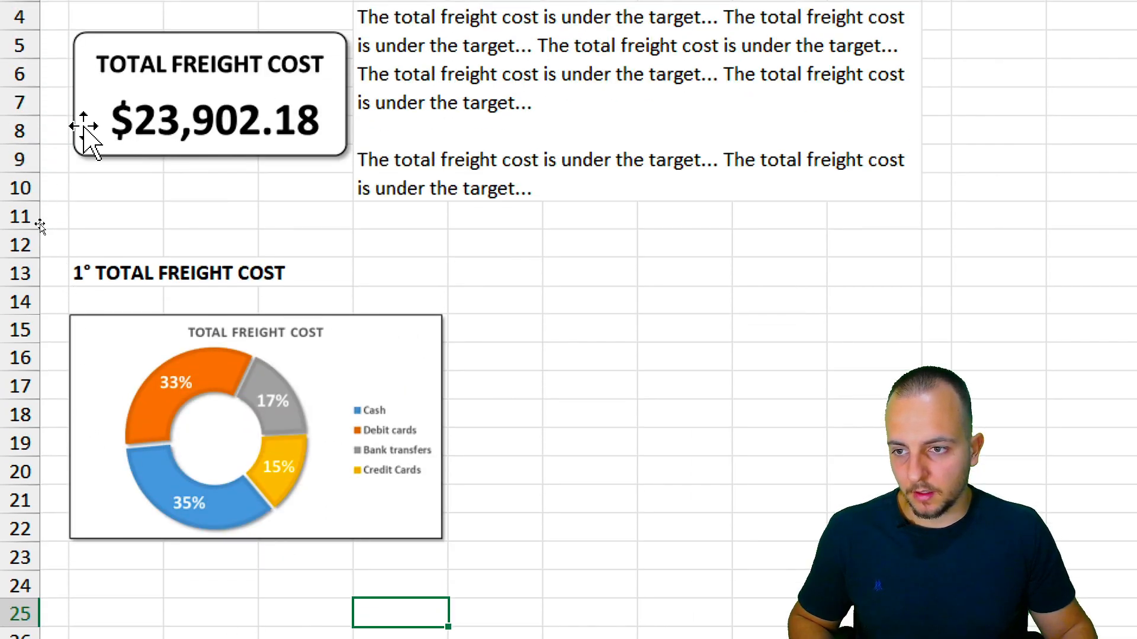
Change the heading in cell B13 to "2° TOTAL FREIGHT COST per PAYMENT ME..."
left_click(98, 277)
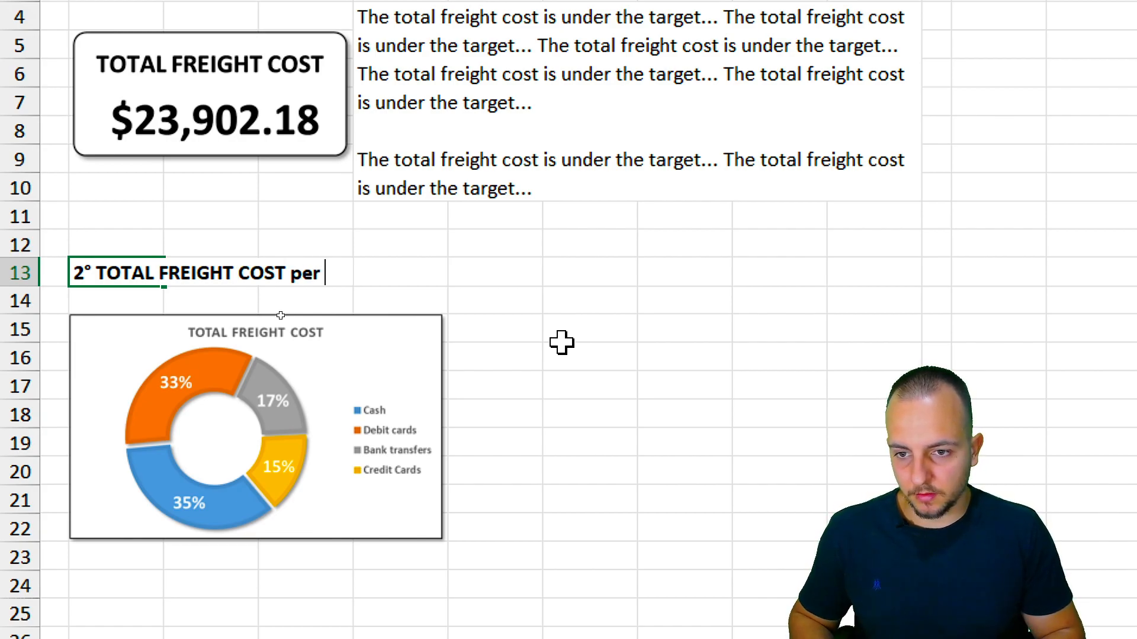
type("PAYMENT")
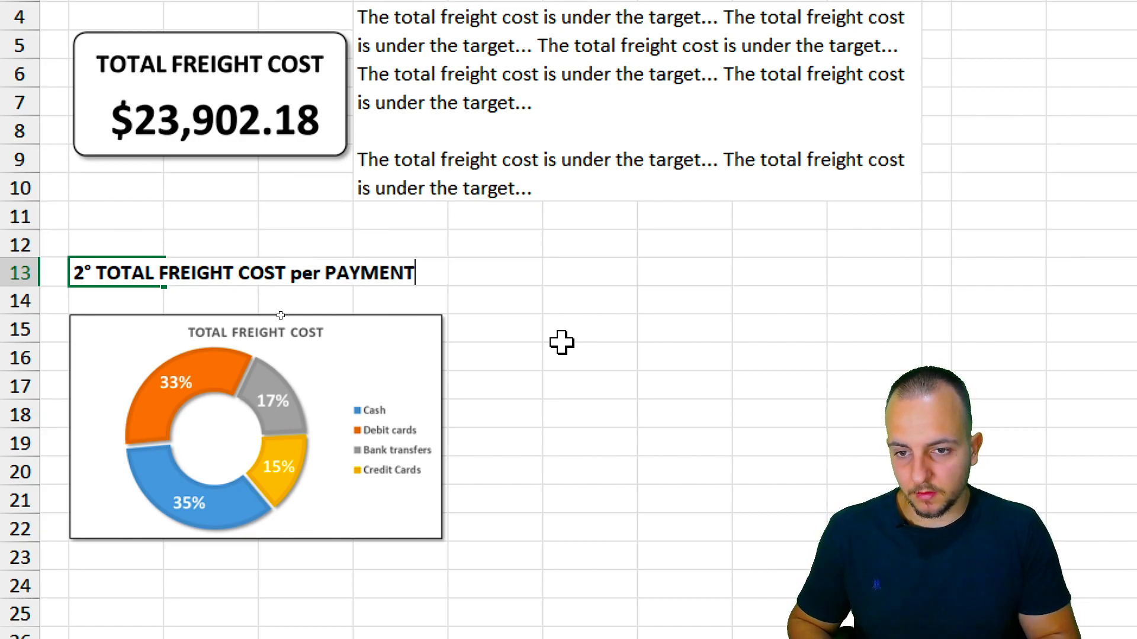
type(" ME...")
key("Return")
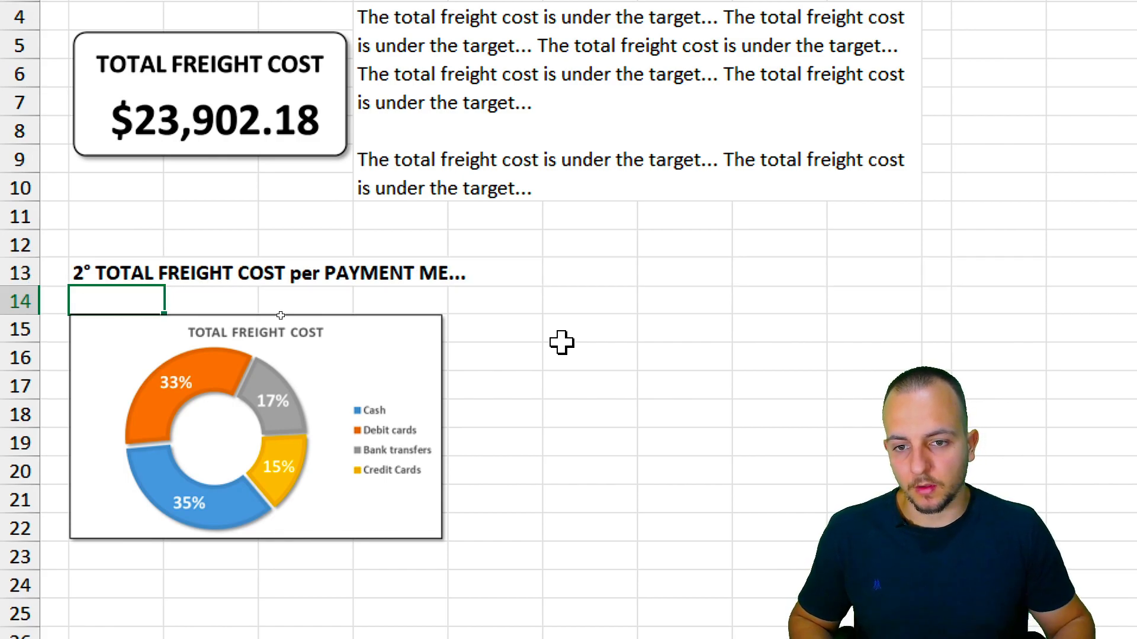
Merge cells F15:J22 beside the doughnut picture and align their content to the vertical middle and the left
left_click(561, 342)
scroll(480, 507, "down", 1)
mouse_move(513, 318)
left_mouse_down()
mouse_move(744, 391)
mouse_move(832, 487)
mouse_move(826, 508)
mouse_move(490, 406)
mouse_move(503, 322)
left_mouse_up()
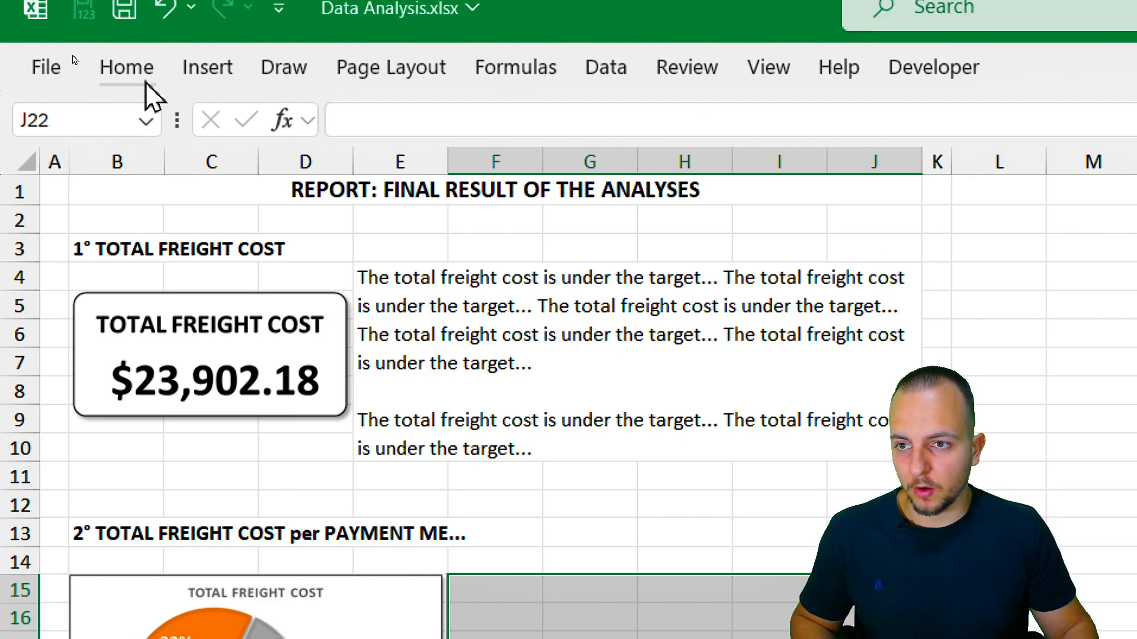
left_click(142, 74)
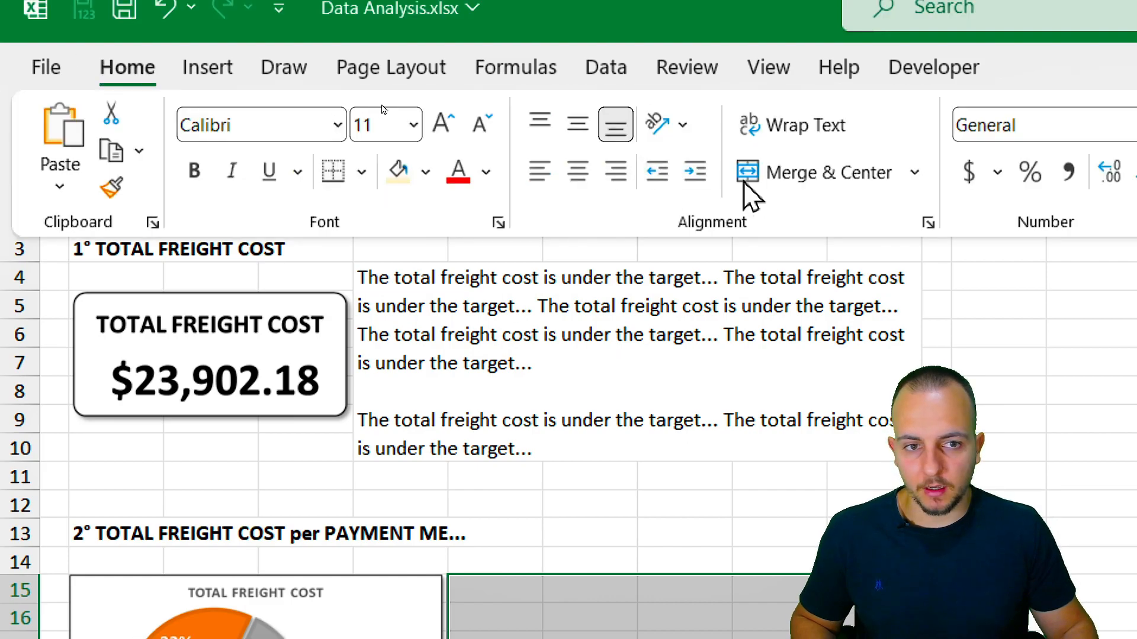
left_click(799, 173)
left_click(576, 131)
left_click(541, 172)
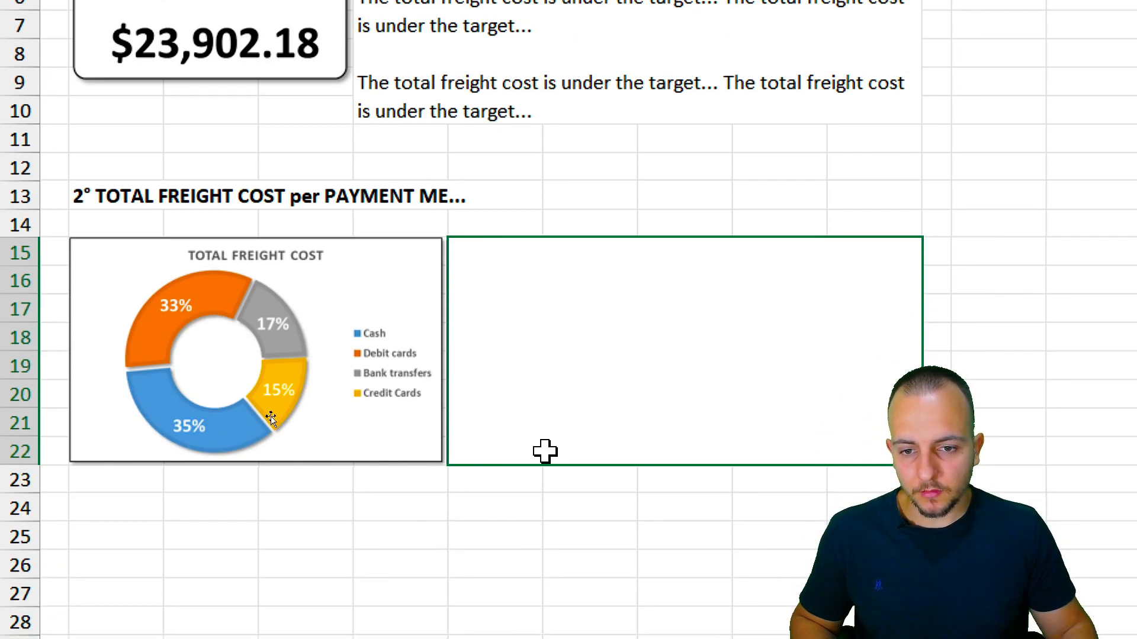
Enter the comment "The total freight cost per payment method represents a good result..." in the merged cell F15
double_click(557, 371)
scroll(438, 563, "down", 1)
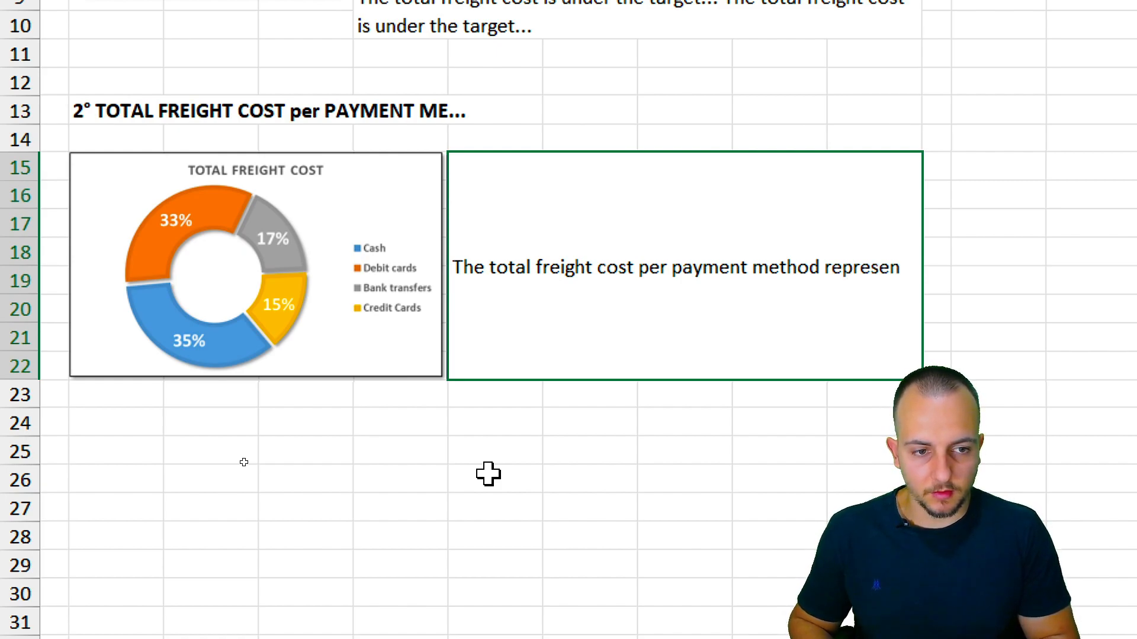
type("a good result...")
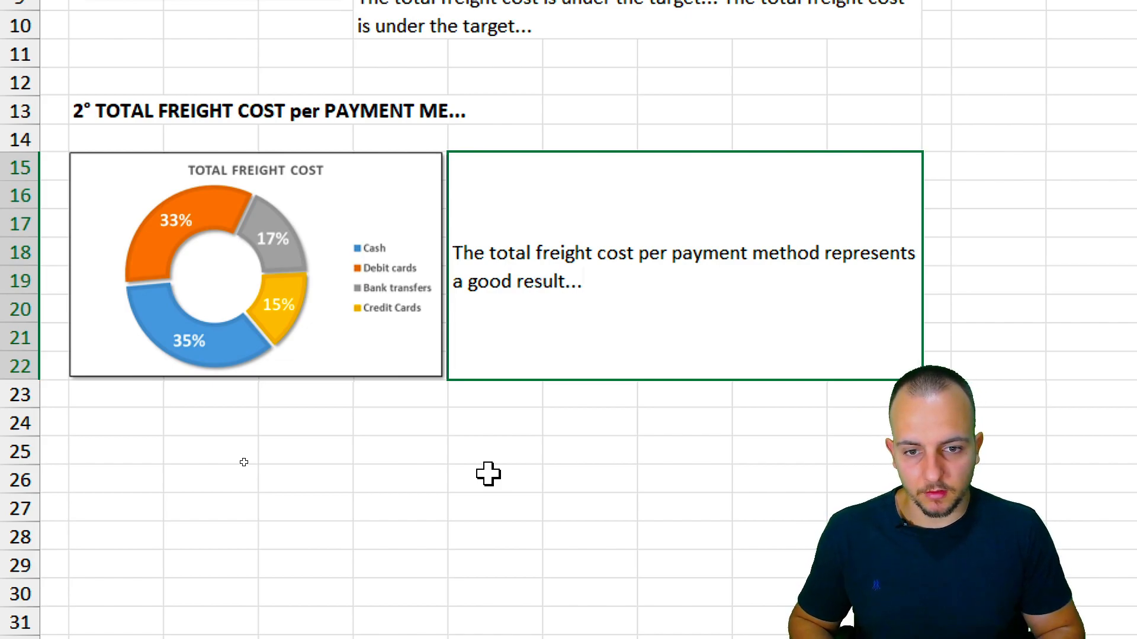
Copy the comment sentence in F15 and paste it repeatedly to form two paragraphs separated by a blank line
key("shift+Up")
key("Down")
key("Up")
key("F2")
key("ctrl+a")
key("ctrl+c")
key("Right")
key("ctrl+v")
key("ctrl+v")
key("alt+Return")
key("alt+Return")
key("ctrl+v")
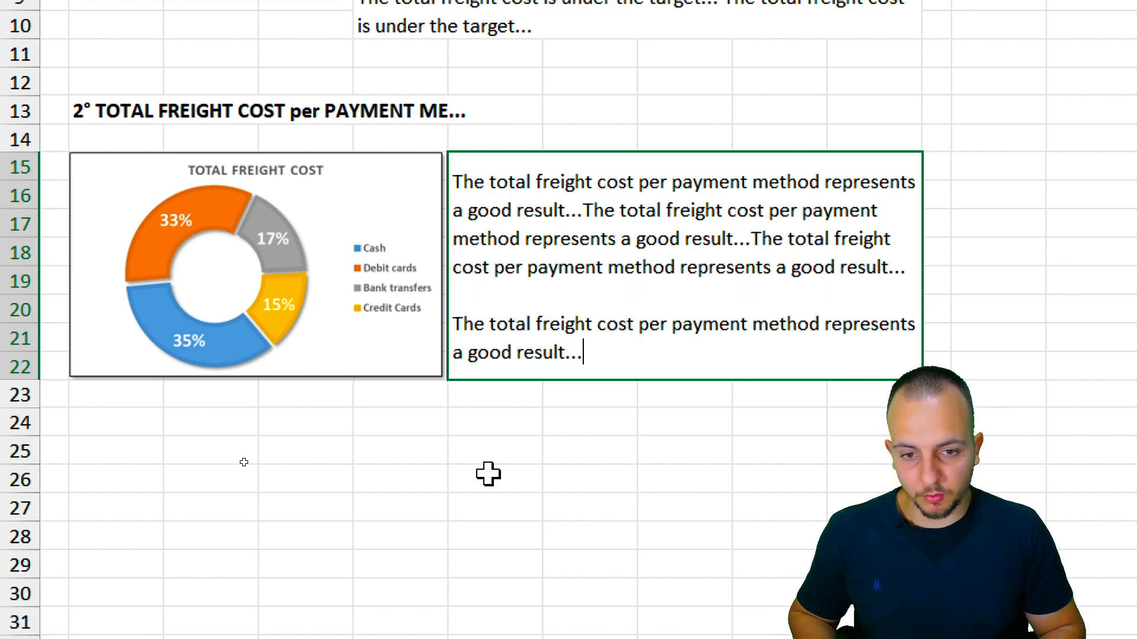
key("ctrl+v")
key("Return")
key("Up")
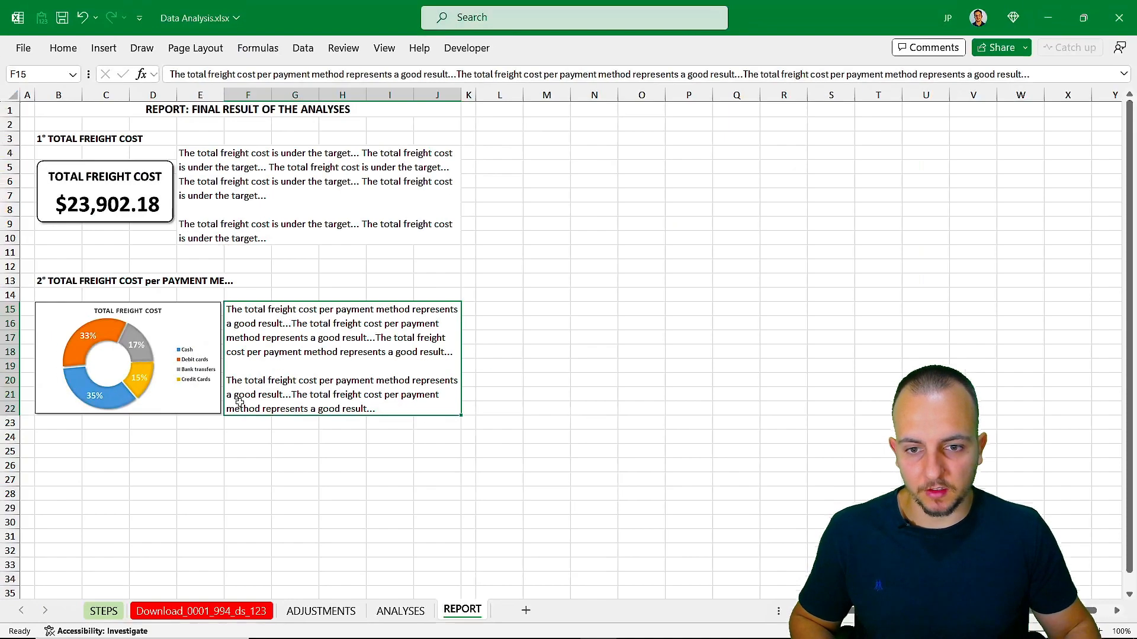
left_click(268, 497)
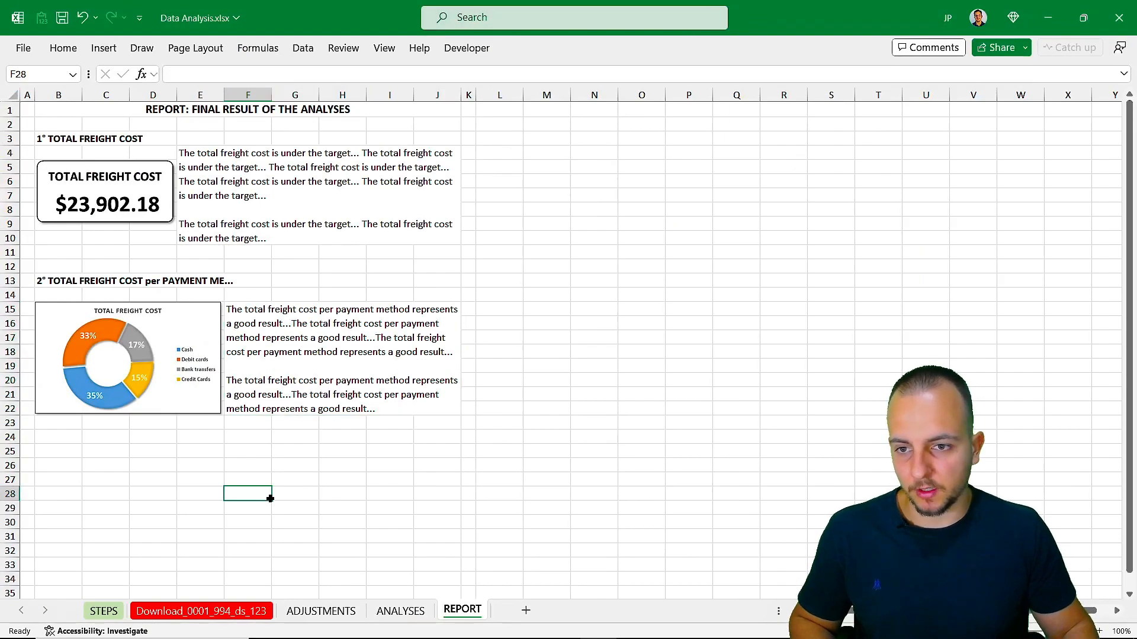
left_click(308, 370)
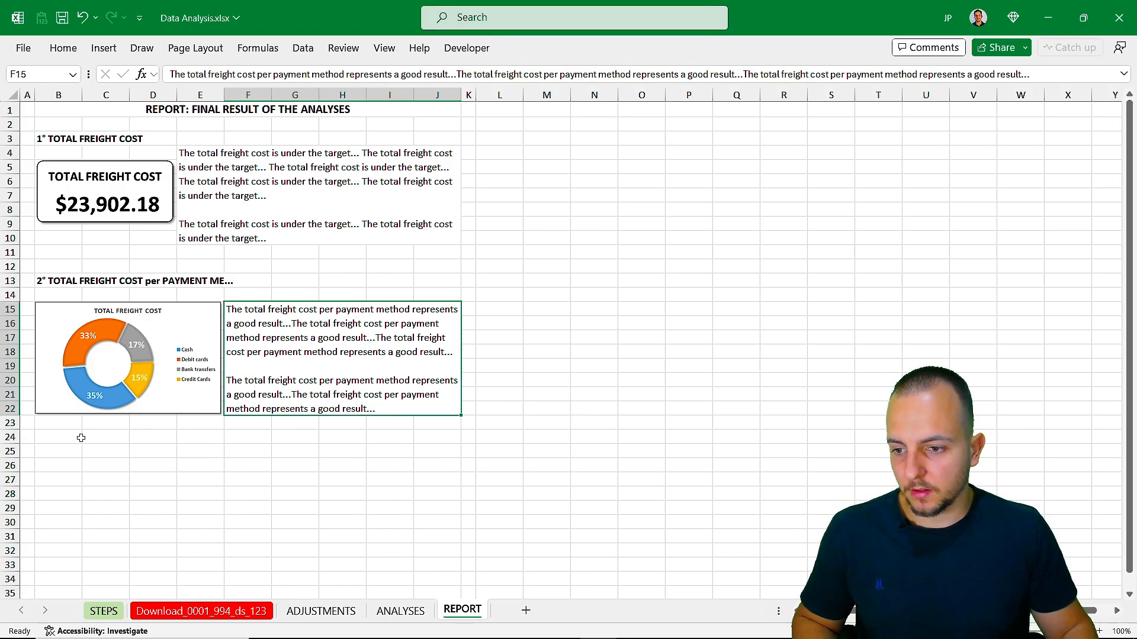
Copy the section heading from cell B13 and paste it into cell B25
left_click(71, 438)
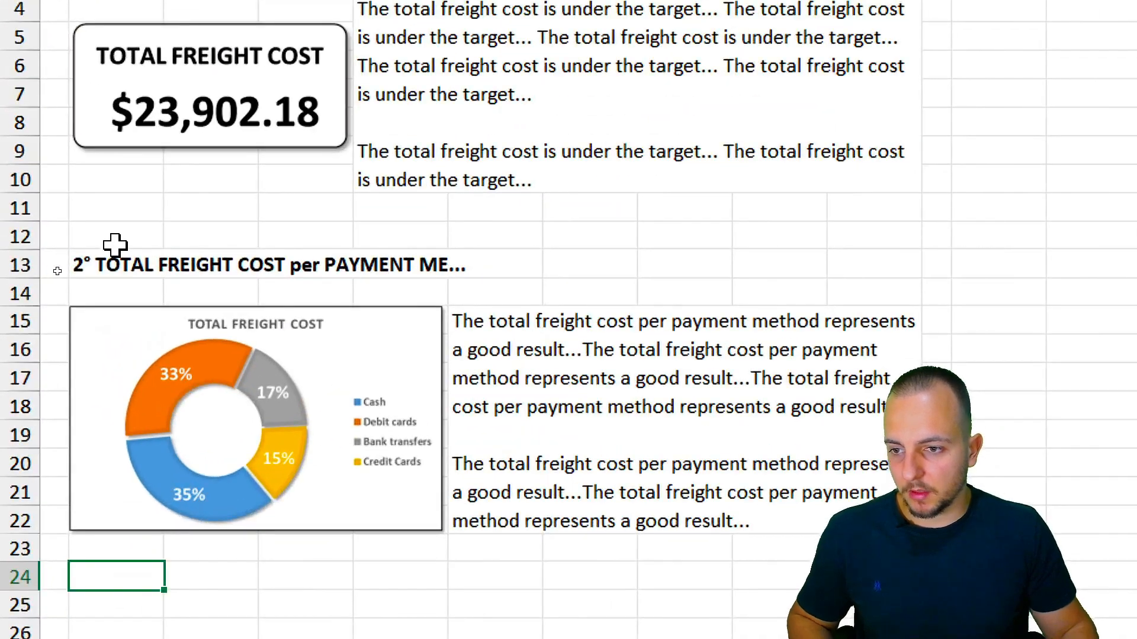
left_click(58, 283)
key("ctrl+c")
left_click(118, 586)
left_click(131, 378)
key("ctrl+v")
key("ctrl")
Copy the QTY OF ORDERS chart from the ANALYSES sheet and paste it as a picture on the REPORT sheet
left_click(393, 608)
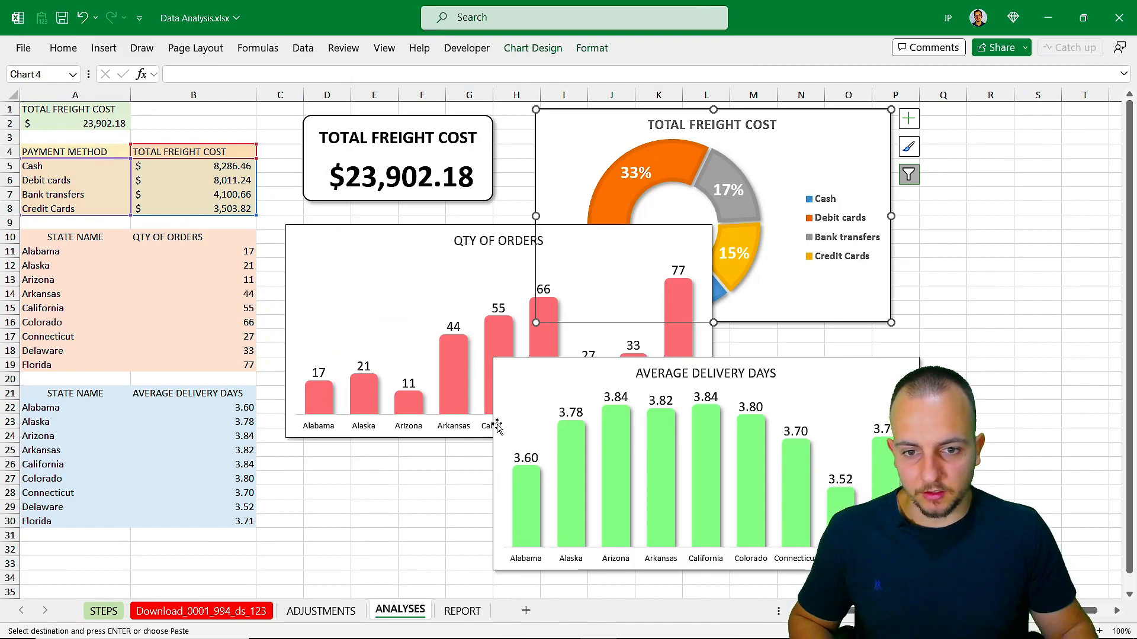
left_click(368, 228)
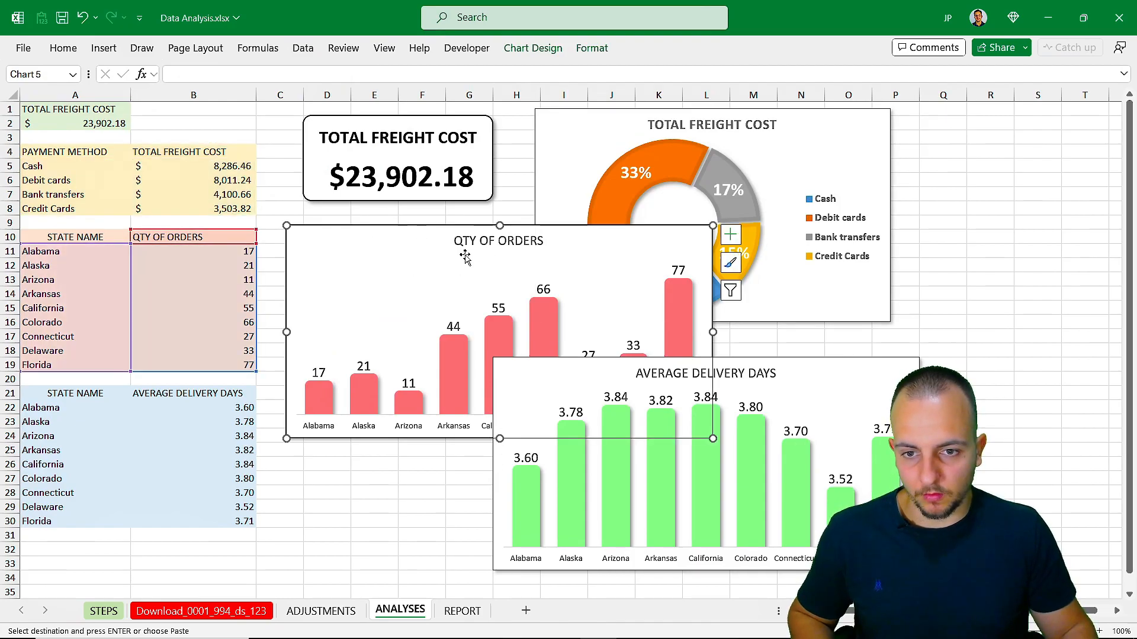
key("Escape")
left_click(462, 611)
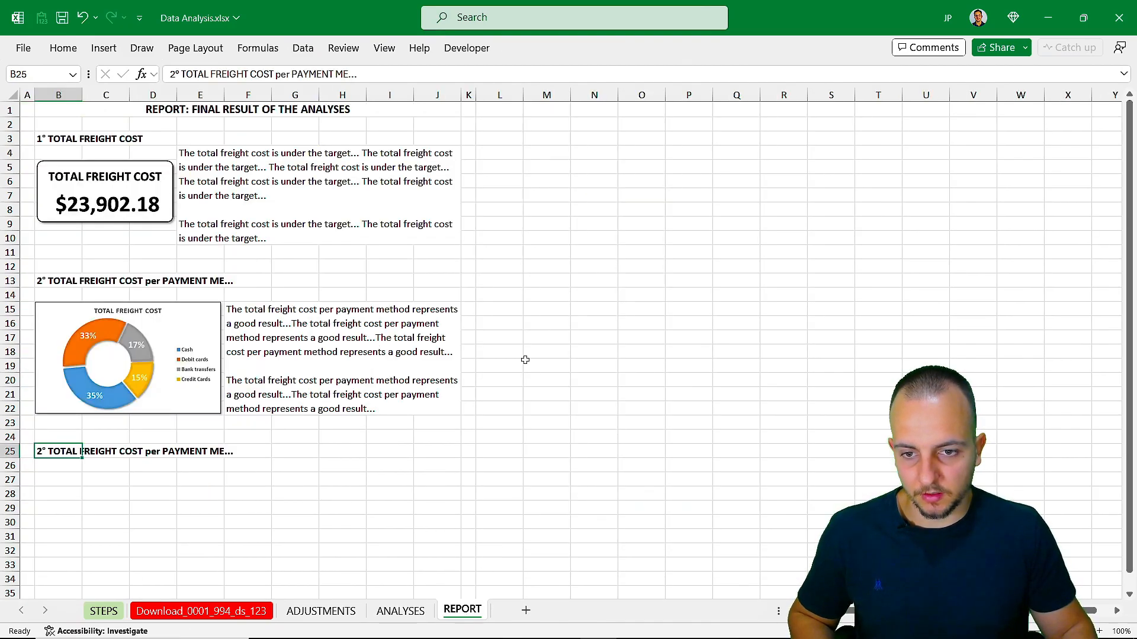
right_click(524, 308)
left_click(611, 243)
Copy the AVERAGE DELIVERY DAYS chart from ANALYSES, paste it as a picture on REPORT and move it away from the QTY OF ORDERS picture
left_click(400, 611)
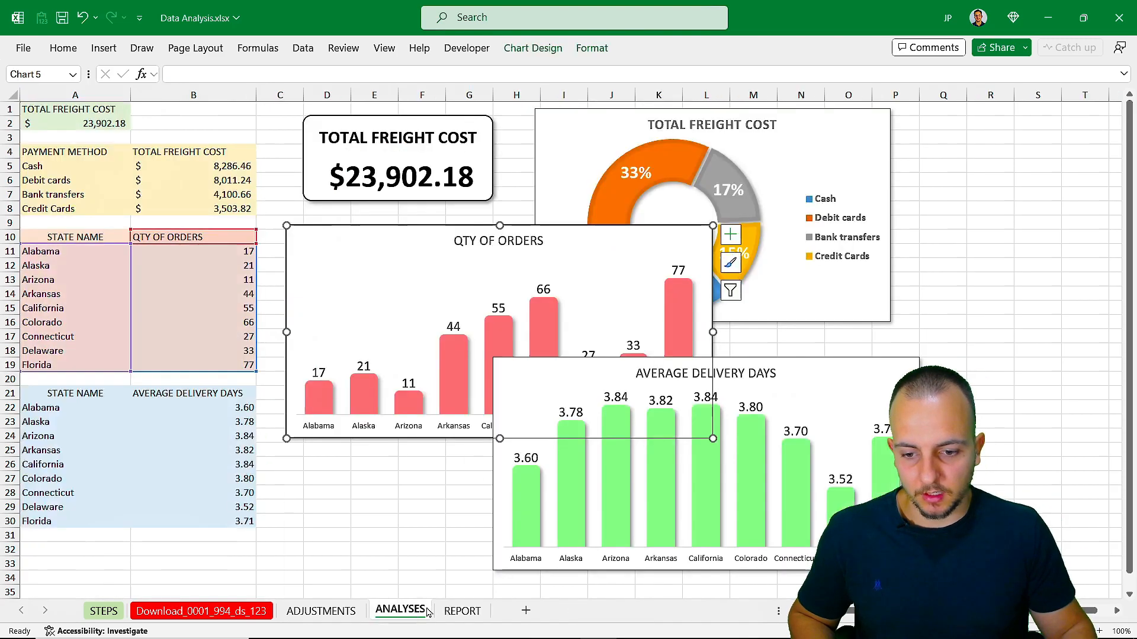
left_click(760, 362)
key("ctrl+c")
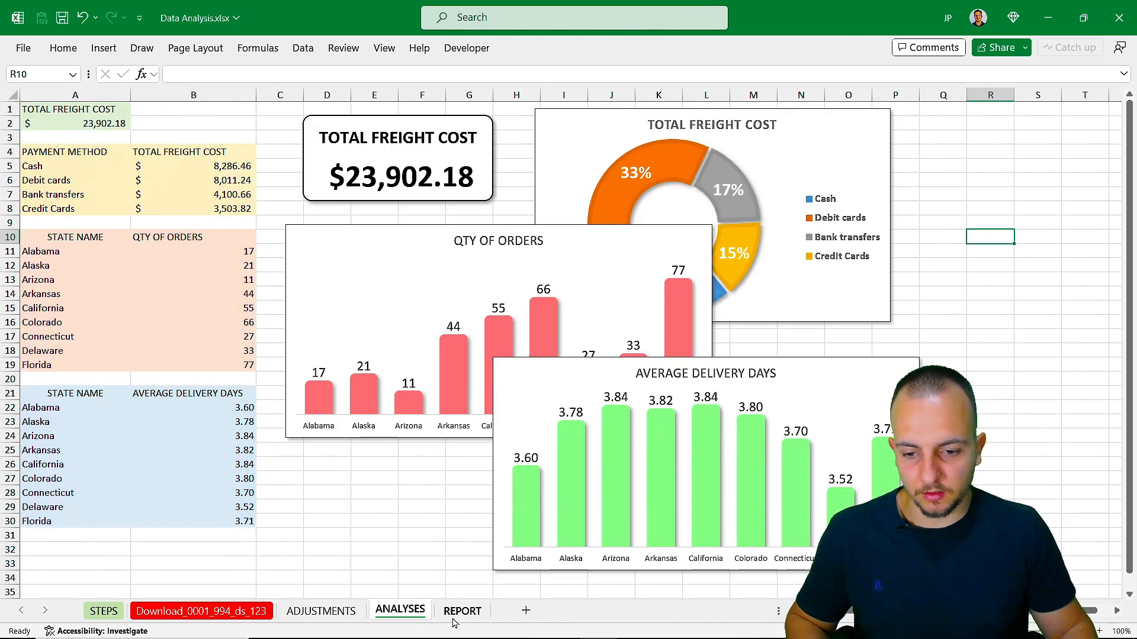
left_click(462, 611)
right_click(539, 251)
left_click(611, 240)
left_click_drag(612, 269, 748, 180)
Move the QTY OF ORDERS picture below the heading in B25 and shrink it to about B27:I39
left_click(535, 356)
scroll(533, 258, "down", 5)
left_click_drag(532, 256, 40, 421)
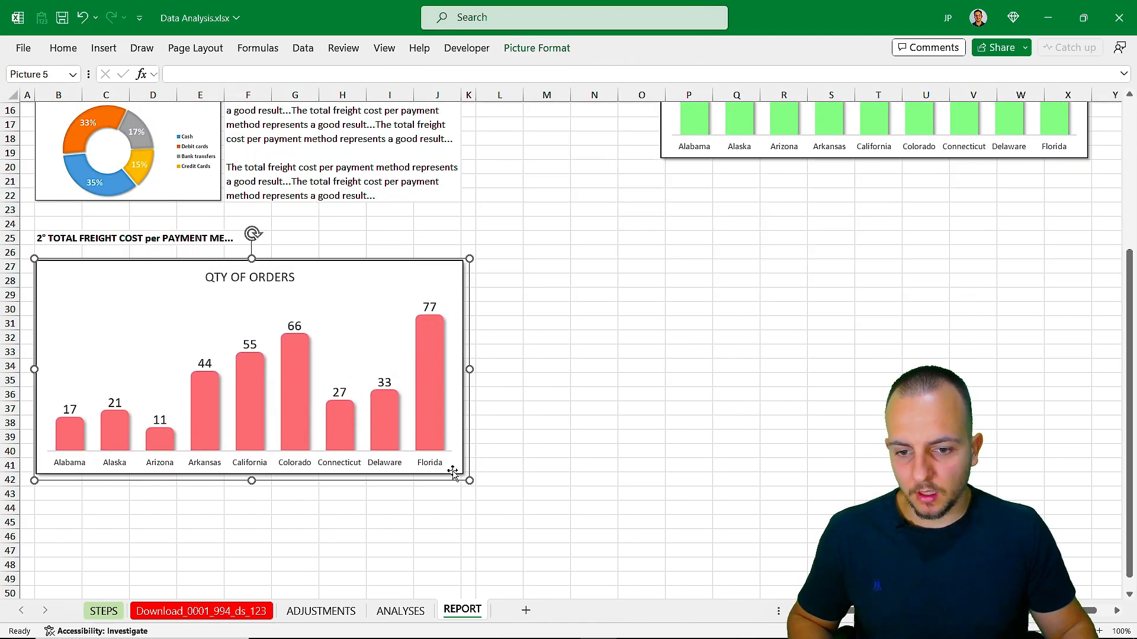
left_click_drag(469, 482, 421, 439)
left_click(507, 397)
Move the AVERAGE DELIVERY DAYS picture below the QTY OF ORDERS picture and shrink it to about the same width
left_click(725, 134)
scroll(679, 209, "down", 1)
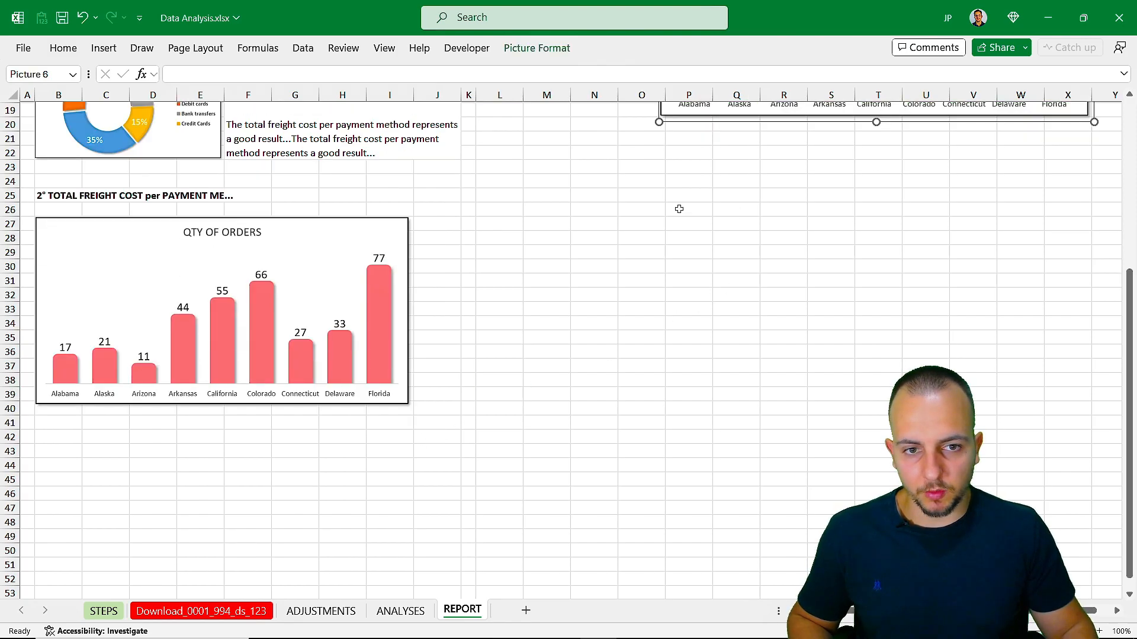
left_click_drag(715, 117, 142, 566)
scroll(149, 492, "down", 3)
left_click_drag(183, 287, 114, 363)
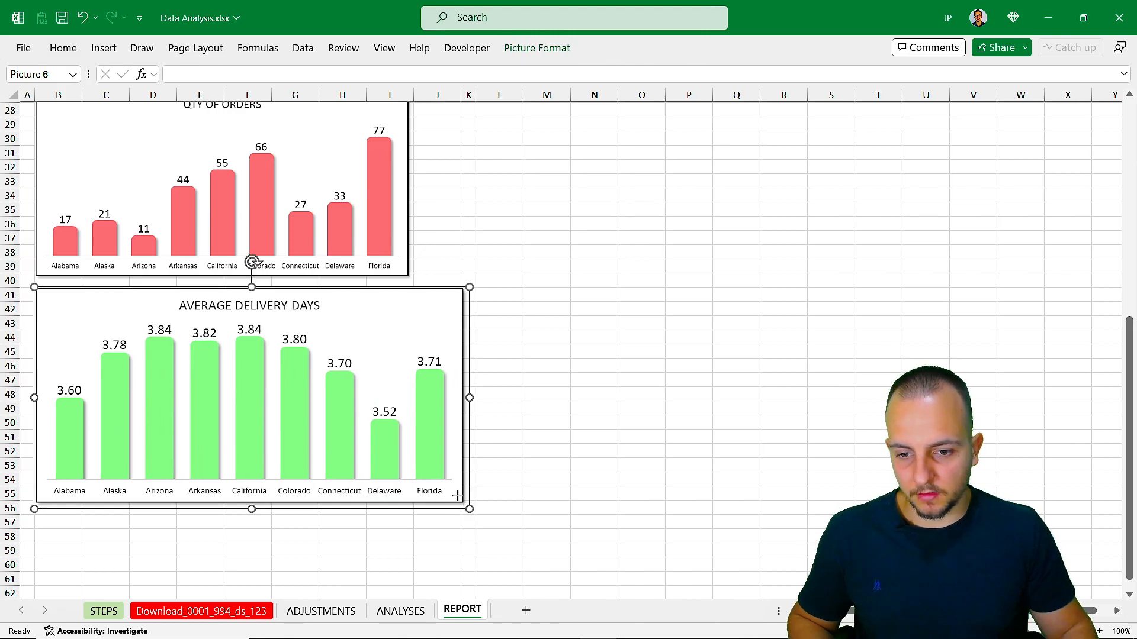
left_click_drag(462, 499, 409, 480)
left_click(436, 437)
Change the section heading in B25 to "3° and 4° TOTAL FREIGHT COST"
scroll(109, 210, "up", 6)
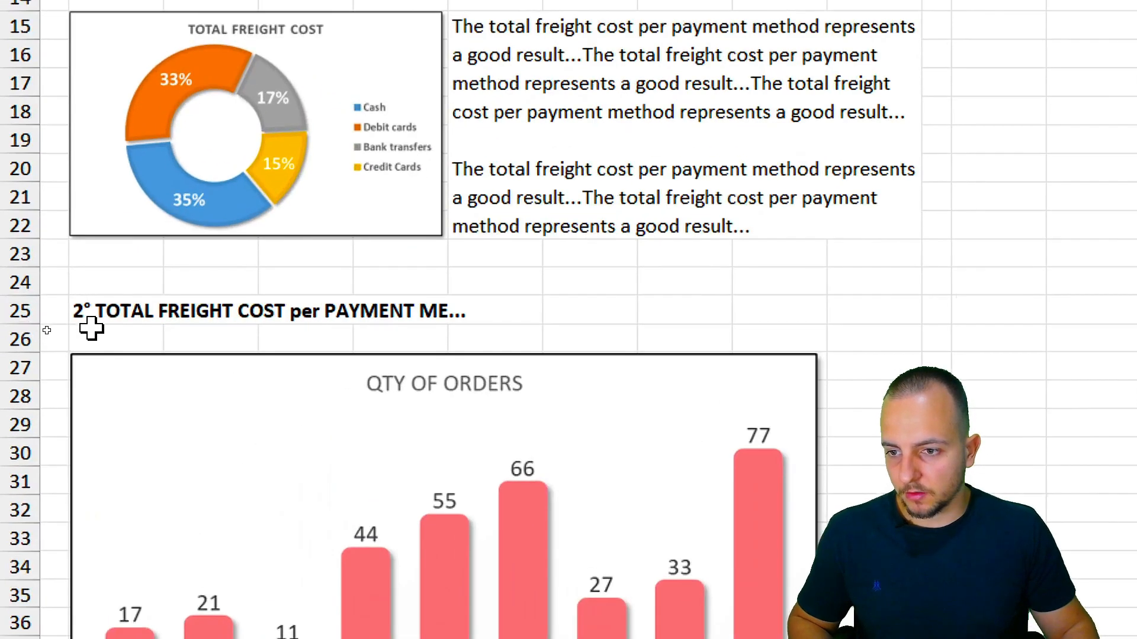
left_click(46, 327)
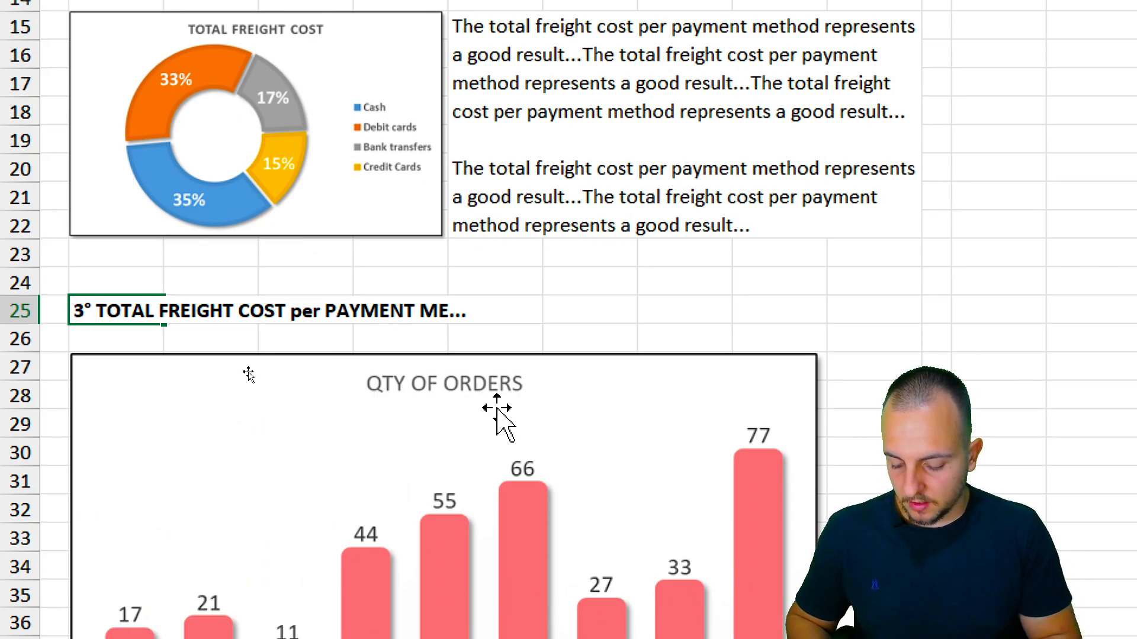
type("and ")
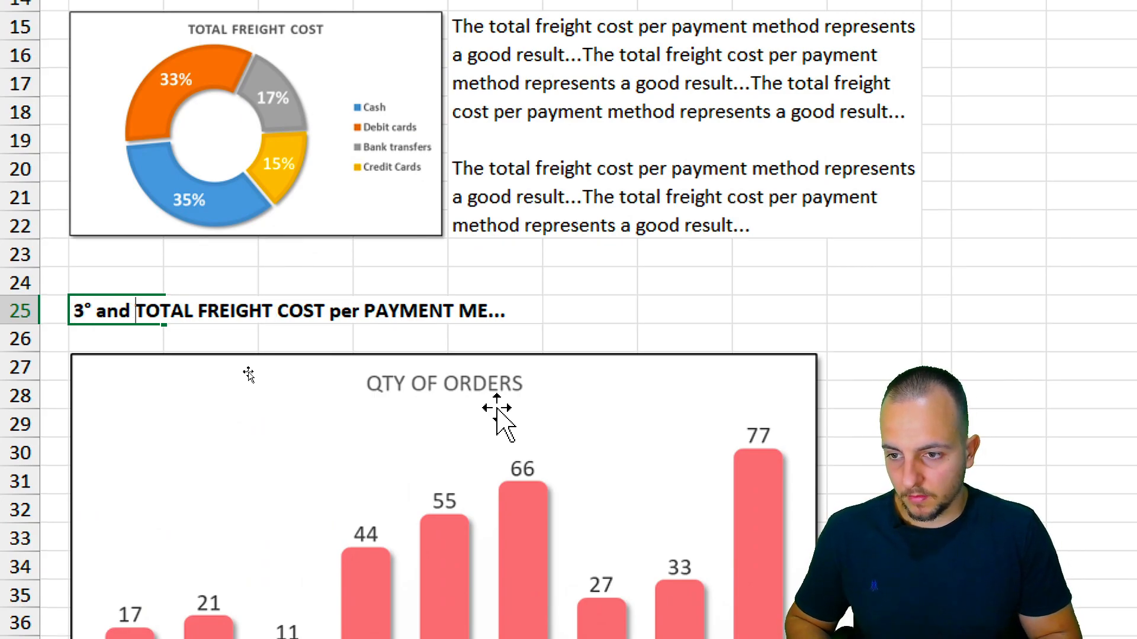
type("4°")
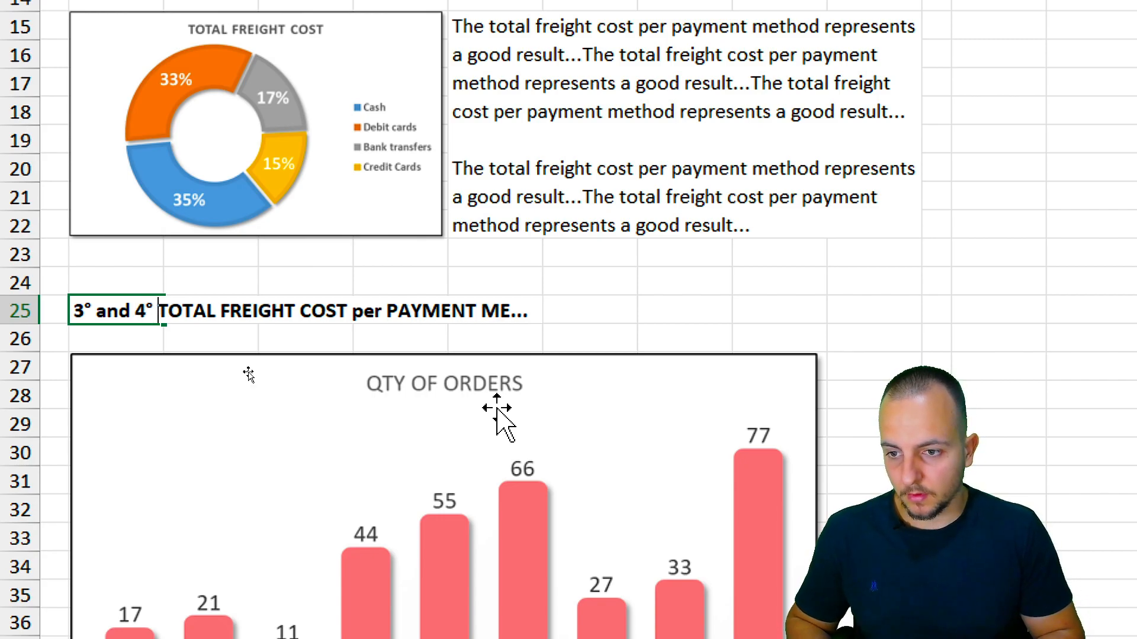
key("ctrl+Right")
key("ctrl+Right")
key("ctrl+Right")
key("shift+End")
key("BackSpace")
key("BackSpace")
key("Return")
Merge B55:J61 below the AVERAGE DELIVERY DAYS picture, with wrapped text aligned left and vertically centred
scroll(496, 409, "down", 9)
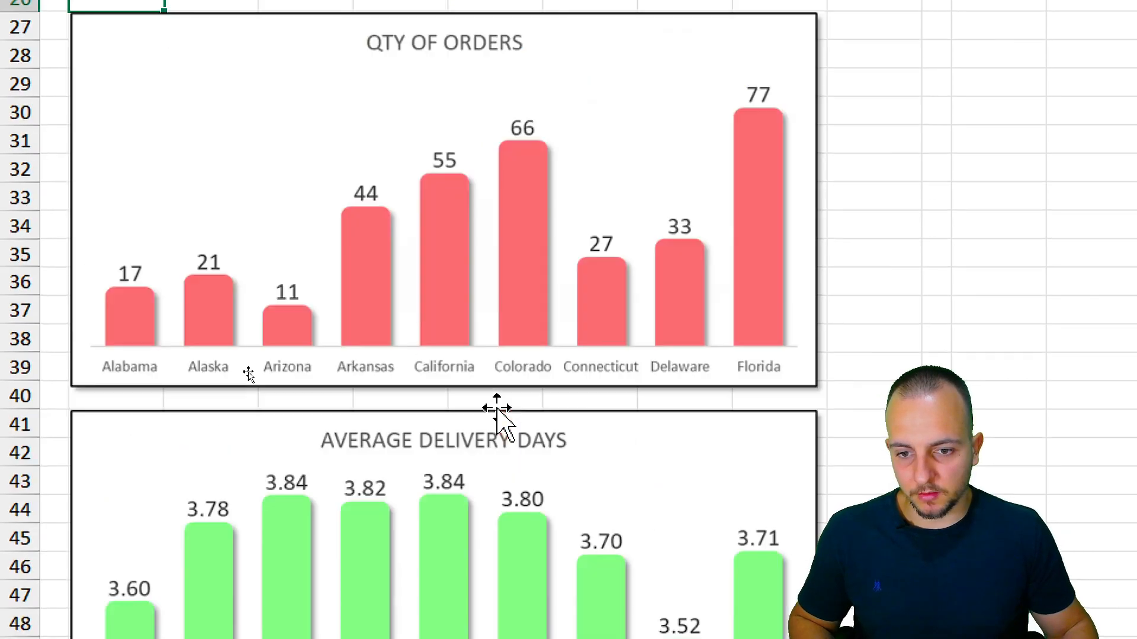
scroll(487, 335, "down", 1)
left_click_drag(94, 312, 845, 467)
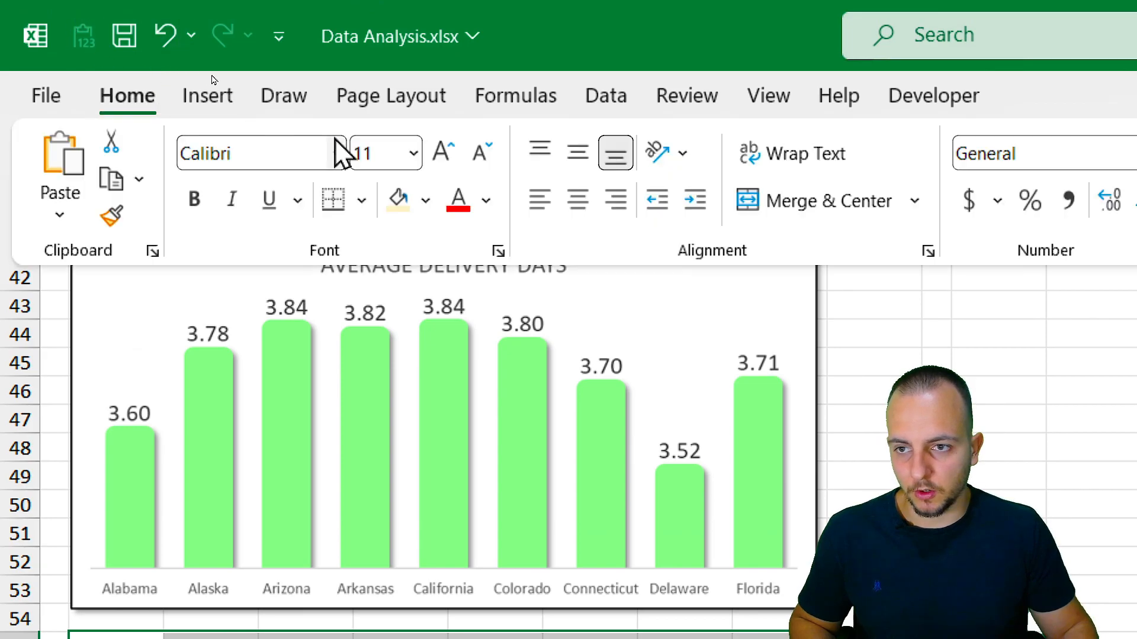
left_click(803, 200)
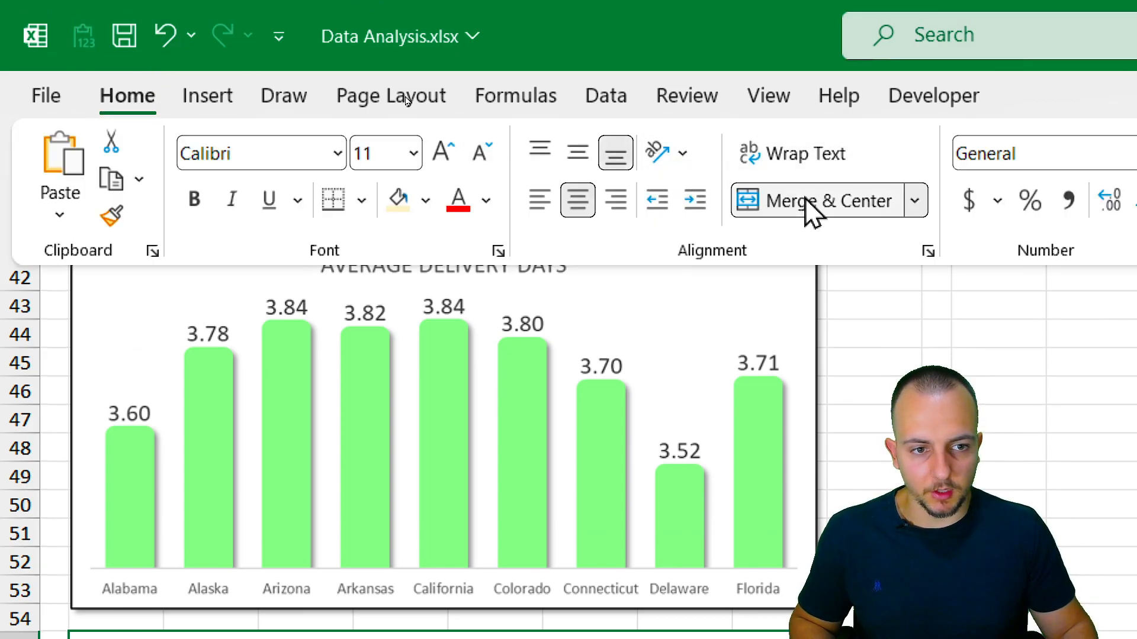
left_click(812, 158)
left_click(576, 159)
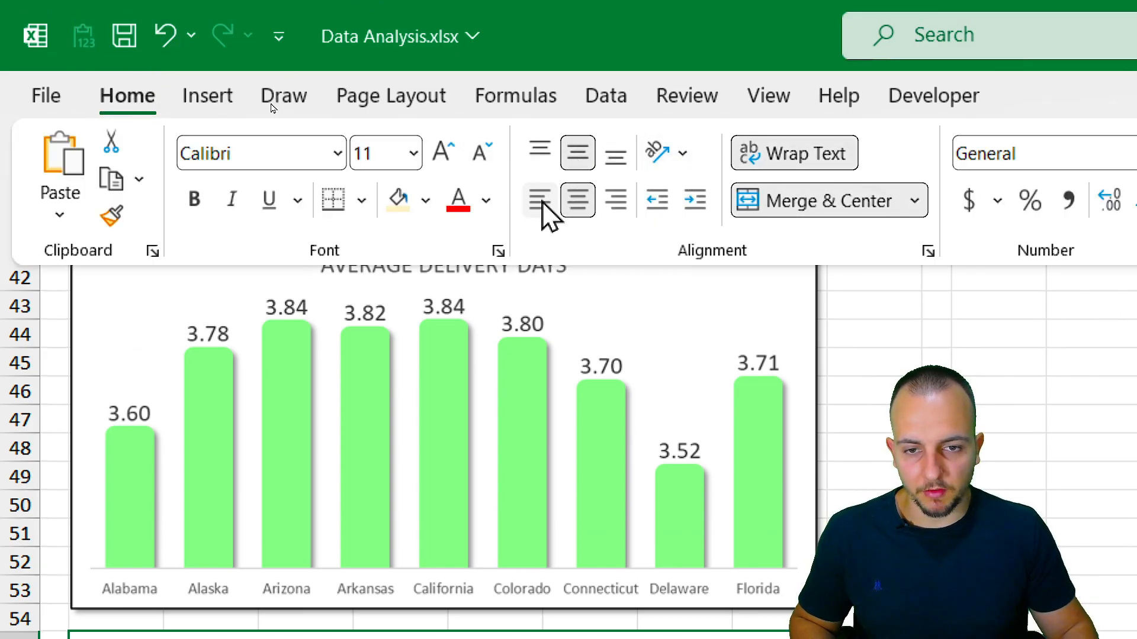
left_click(594, 324)
Copy the full comment text from the merged cell at E4 and paste it into the merged cell at B55
scroll(734, 373, "up", 3)
scroll(734, 373, "up", 10)
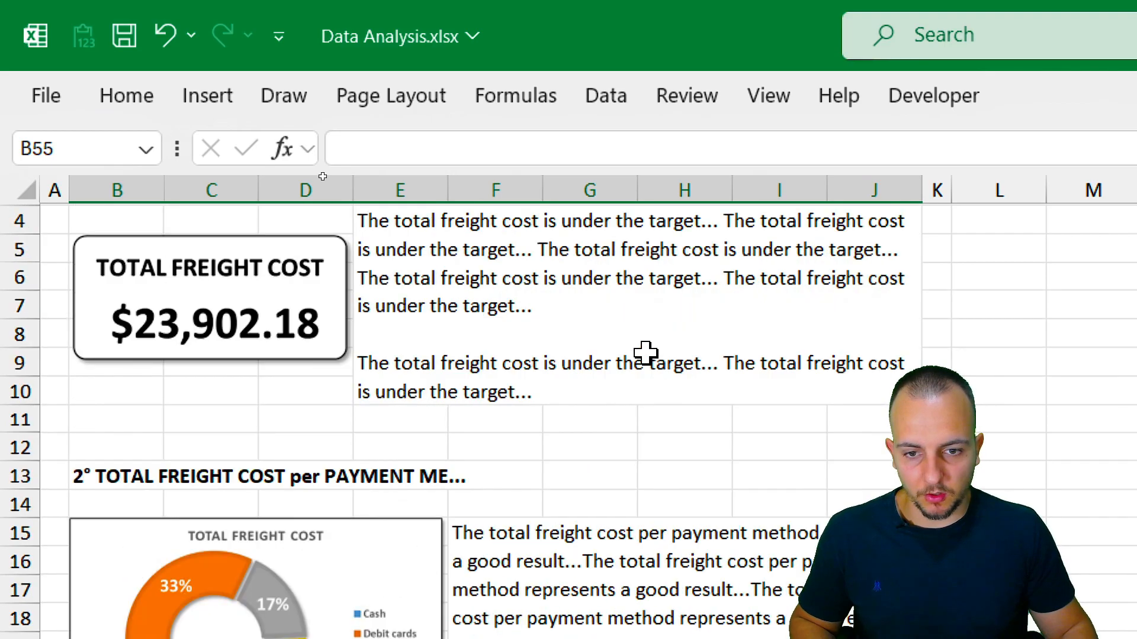
double_click(499, 392)
left_click_drag(556, 474, 330, 309)
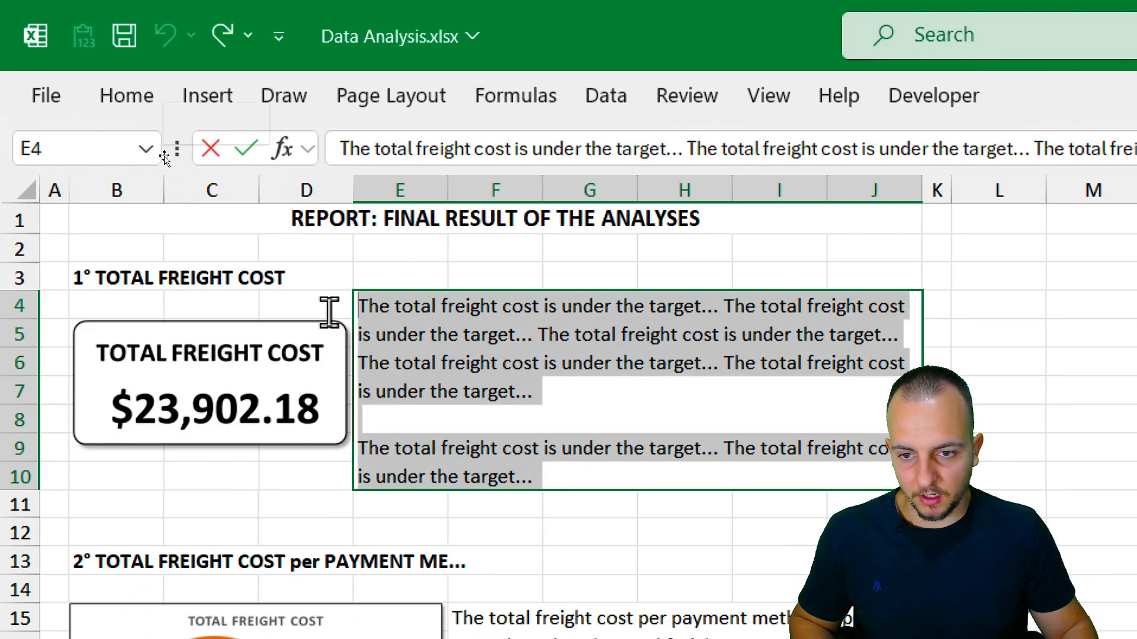
key("Escape")
scroll(417, 361, "down", 18)
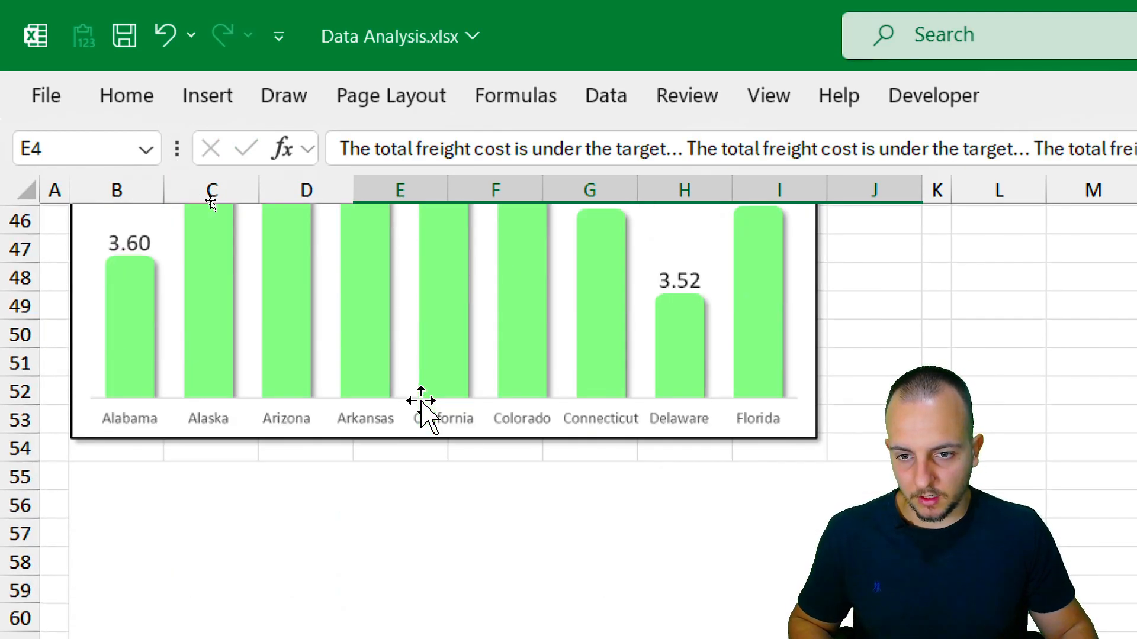
double_click(430, 324)
key("ctrl+v")
left_click(475, 482)
Return to the beginning of the REPORT sheet and save the workbook
scroll(332, 362, "up", 8)
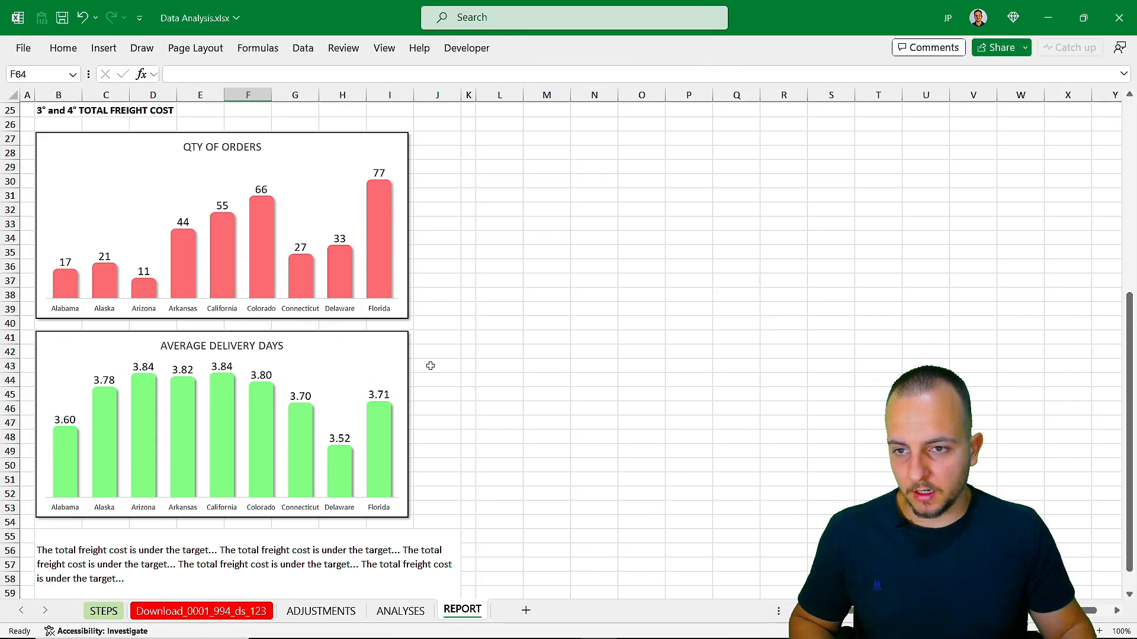
scroll(430, 366, "up", 8)
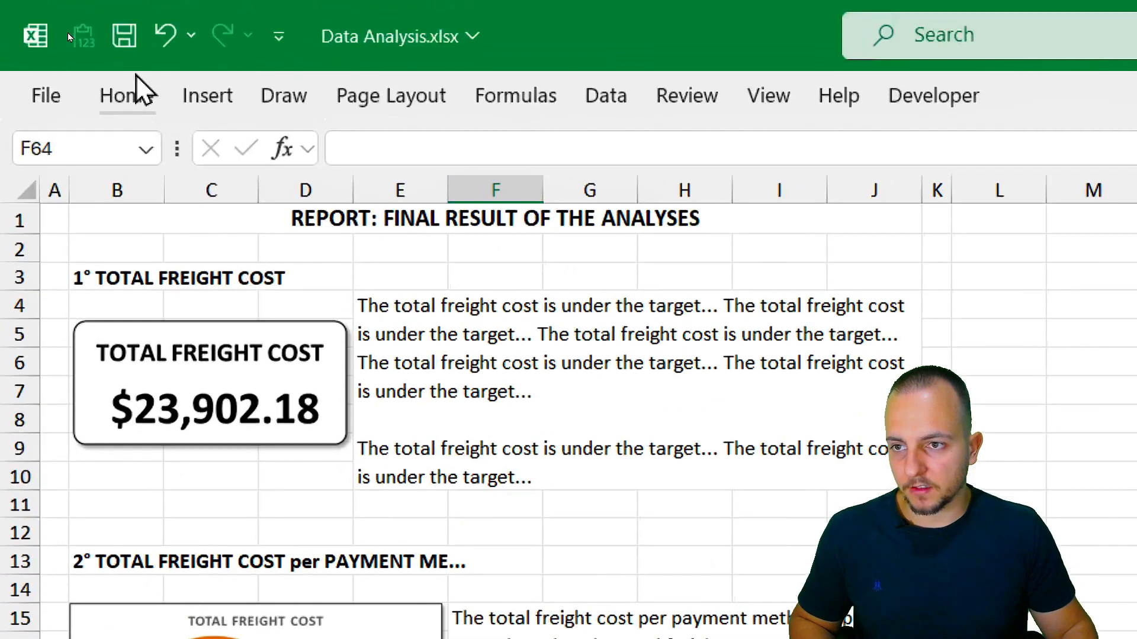
left_click(61, 18)
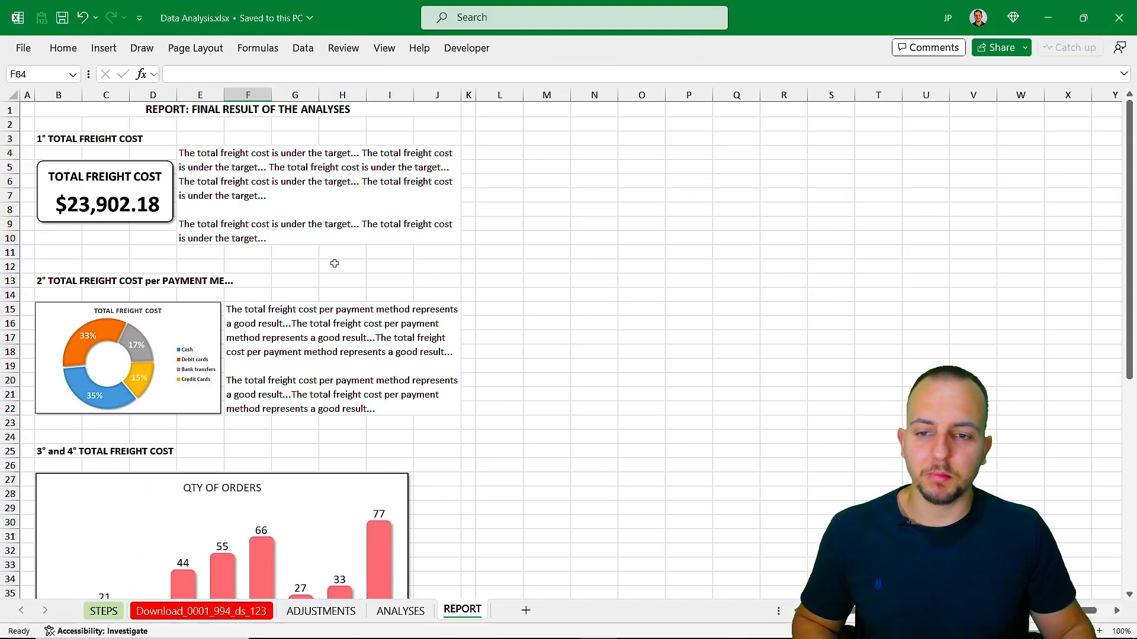
scroll(367, 321, "down", 2)
scroll(678, 292, "up", 2)
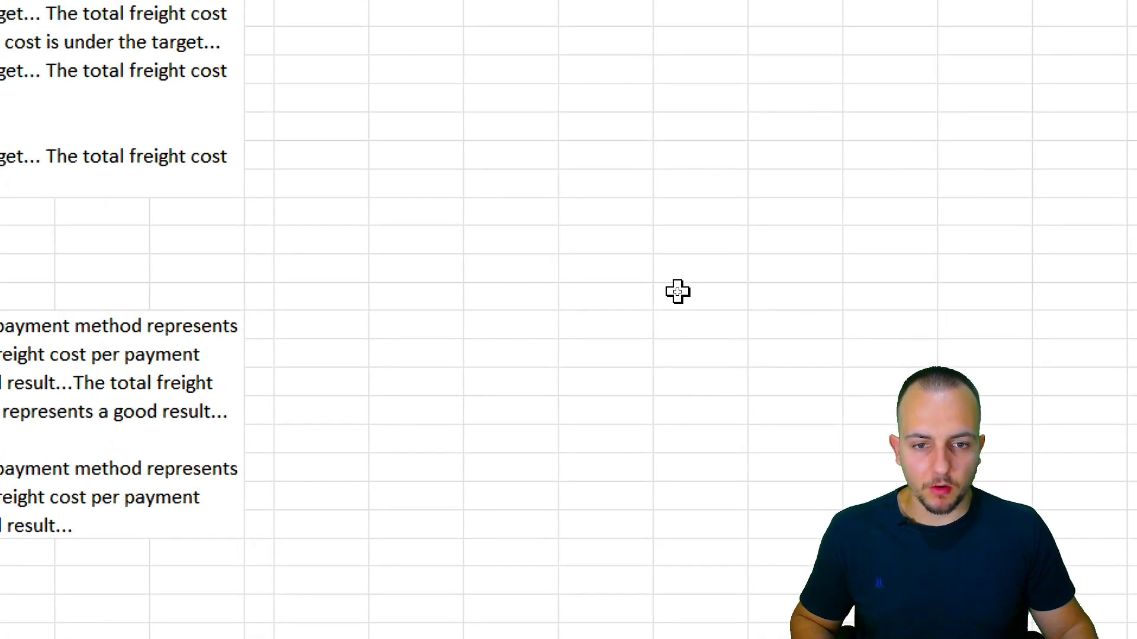
left_click_drag(657, 237, 647, 337)
left_click_drag(738, 233, 739, 339)
left_click_drag(591, 273, 738, 273)
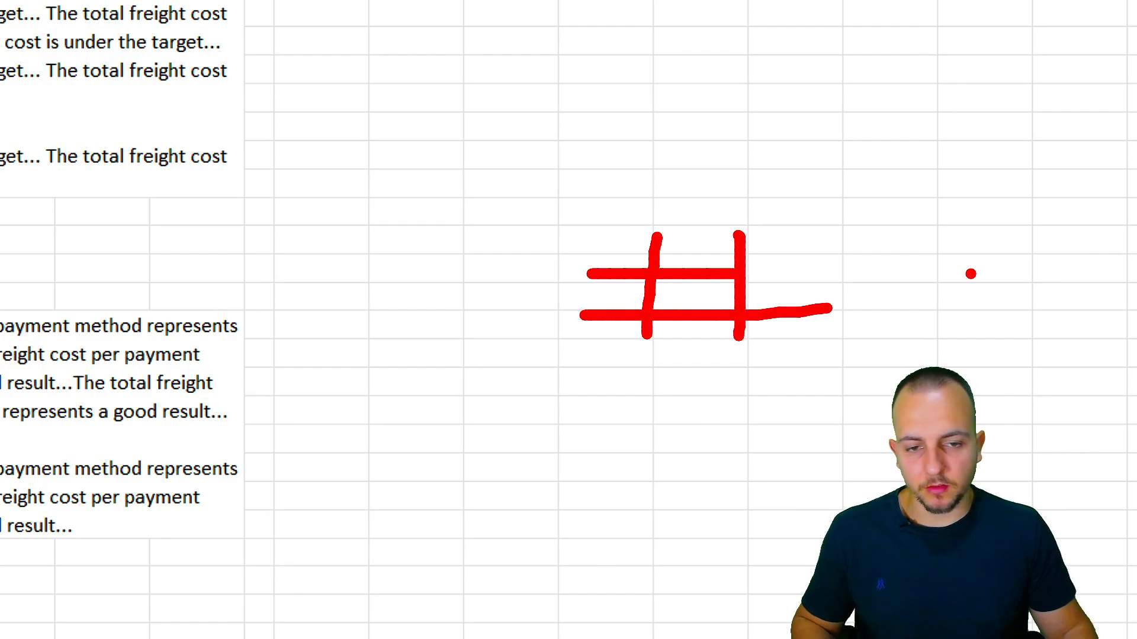
key("Escape")
key("ctrl+4")
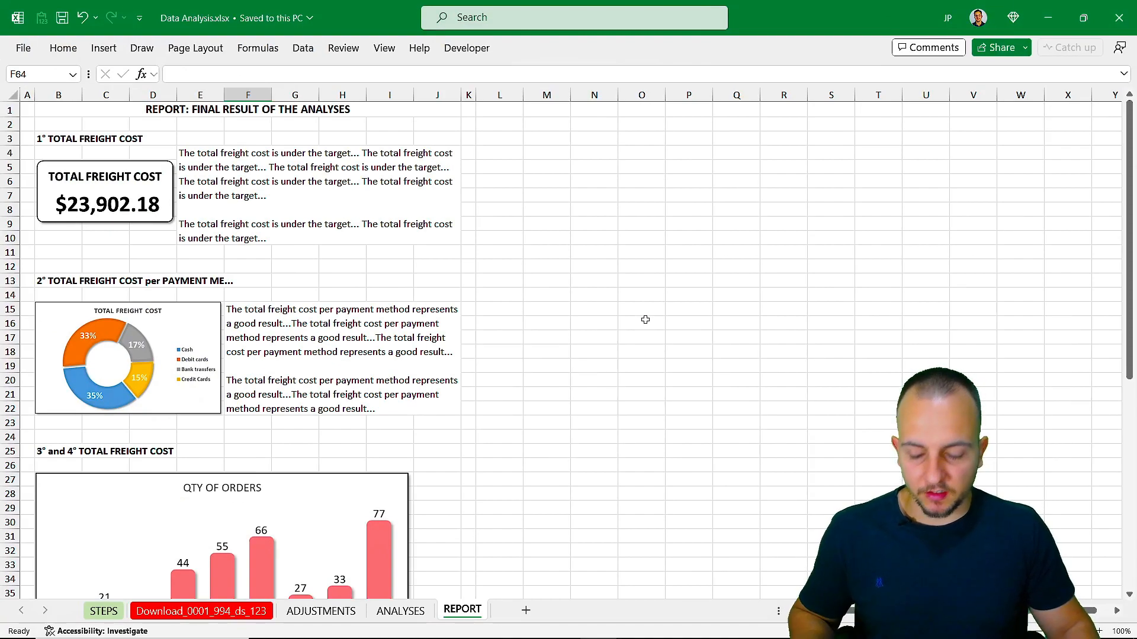
Open the print preview of the REPORT sheet, check how it splits across pages, and return to the sheet
key("ctrl+p")
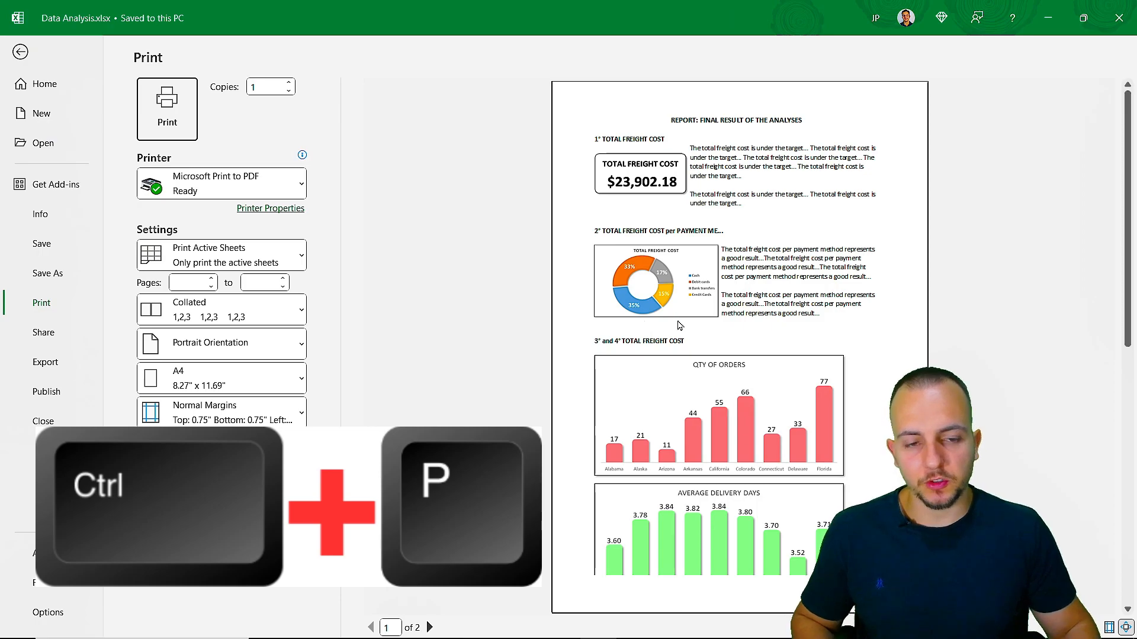
scroll(843, 394, "down", 3)
scroll(845, 398, "up", 3)
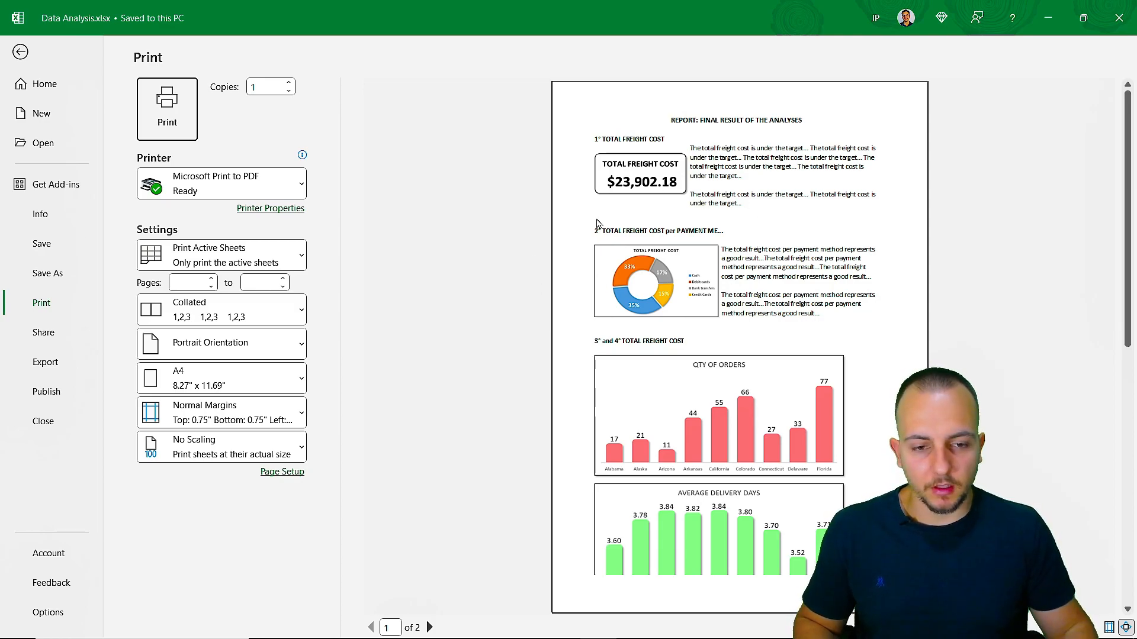
key("Escape")
Switch the REPORT sheet to Page Break Preview and check where its pages end
scroll(533, 363, "down", 10)
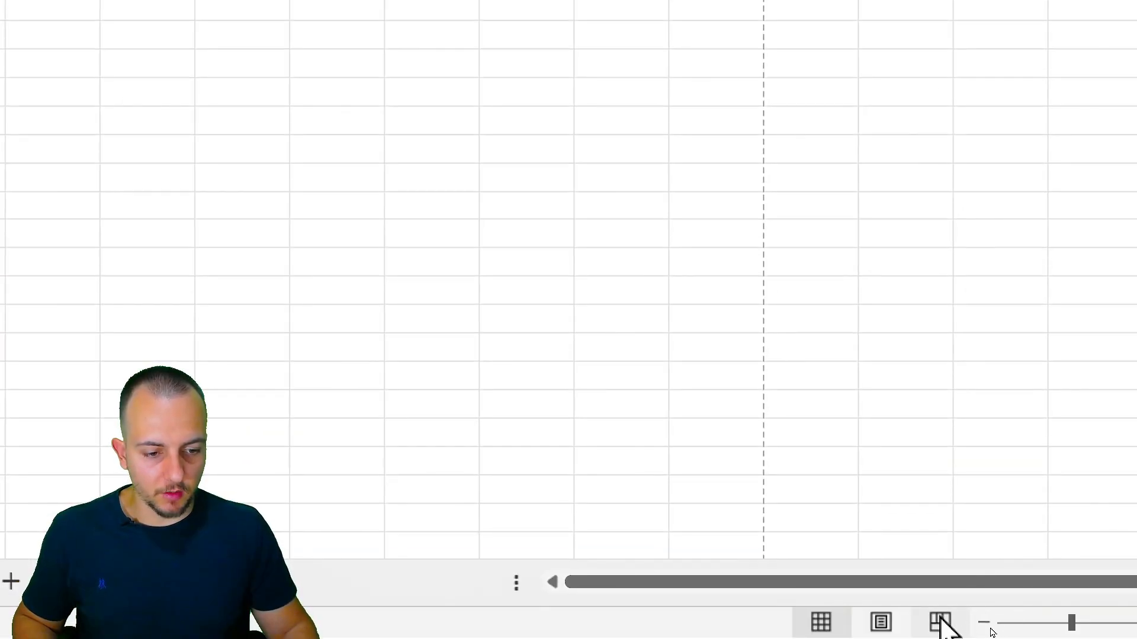
left_click(940, 622)
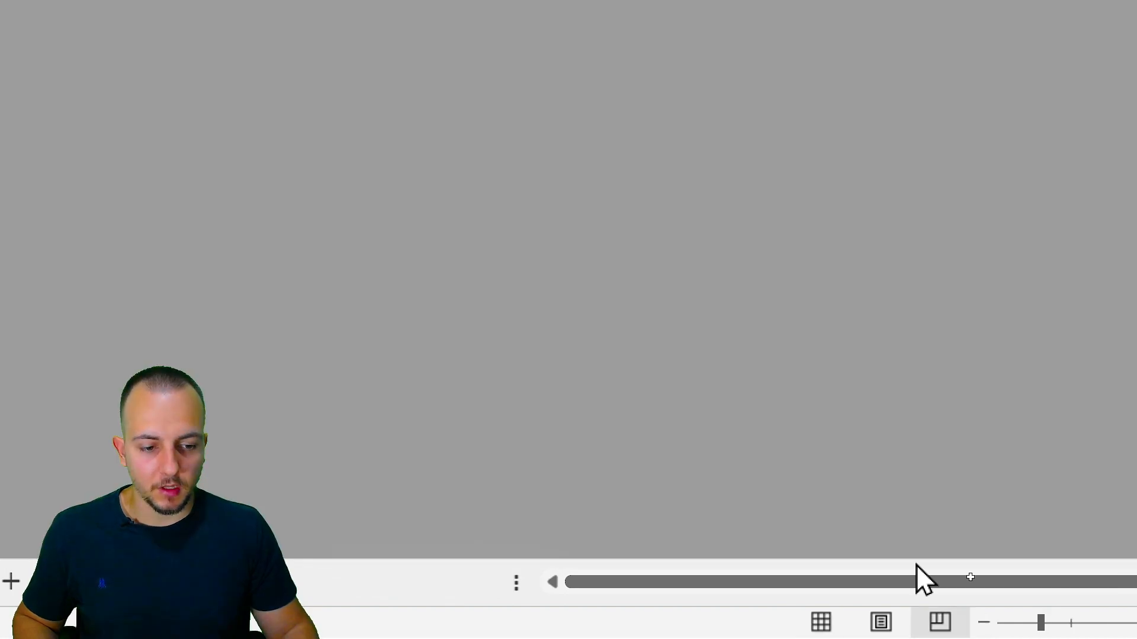
scroll(409, 376, "down", 10)
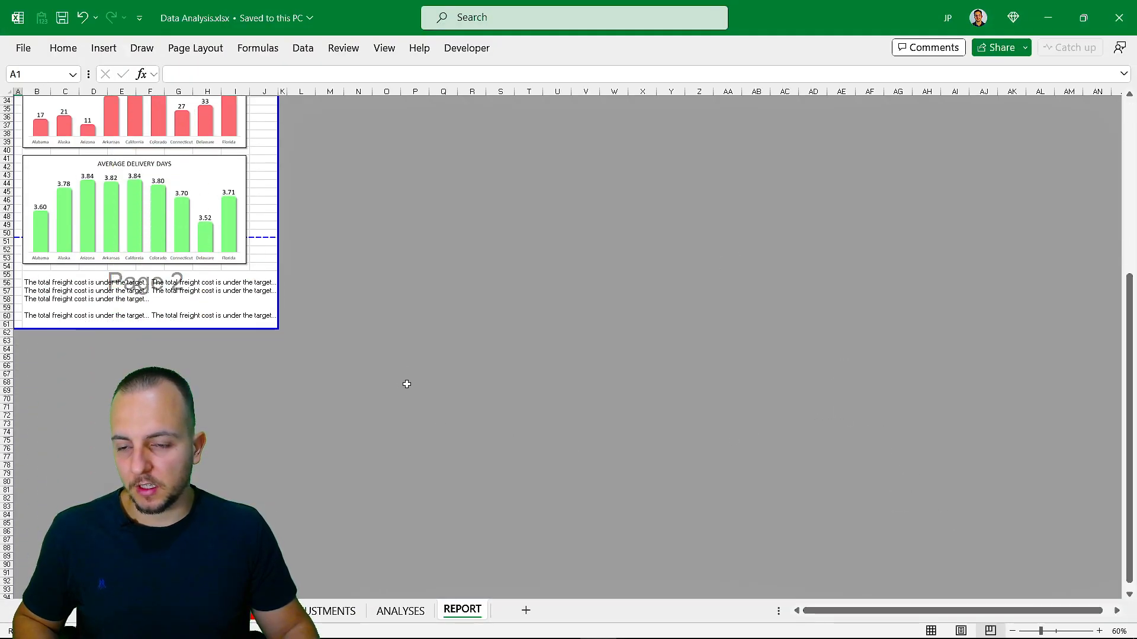
scroll(407, 384, "down", 3)
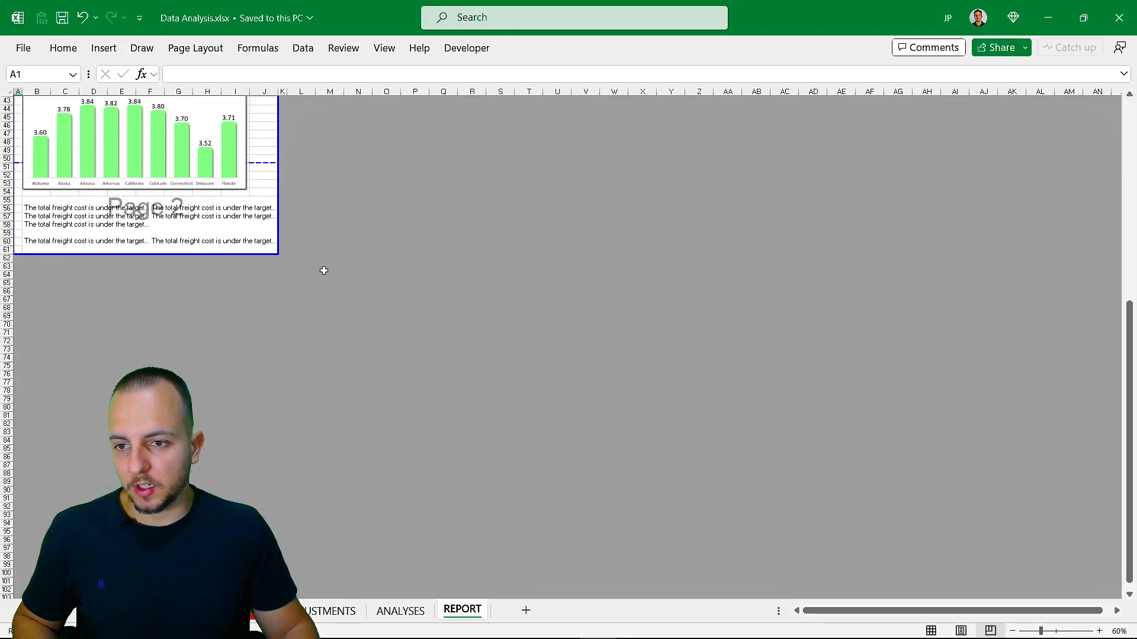
Move the horizontal page break from below row 50 to the end of row 61 and extend the print area to include column K
scroll(338, 257, "up", 14)
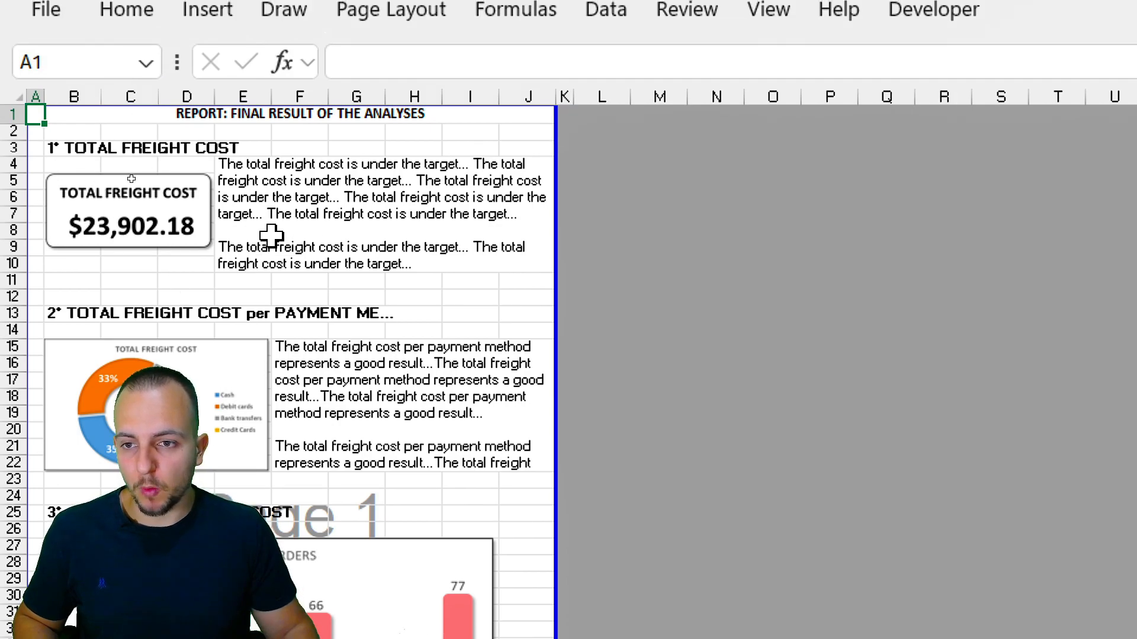
scroll(372, 296, "down", 12)
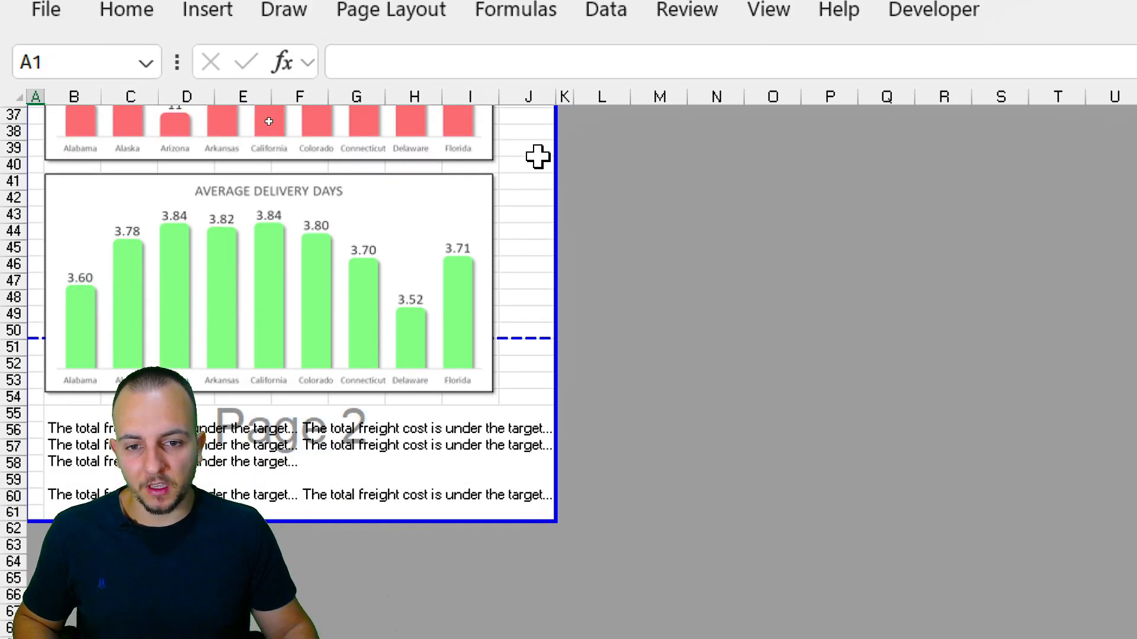
scroll(538, 158, "down", 1)
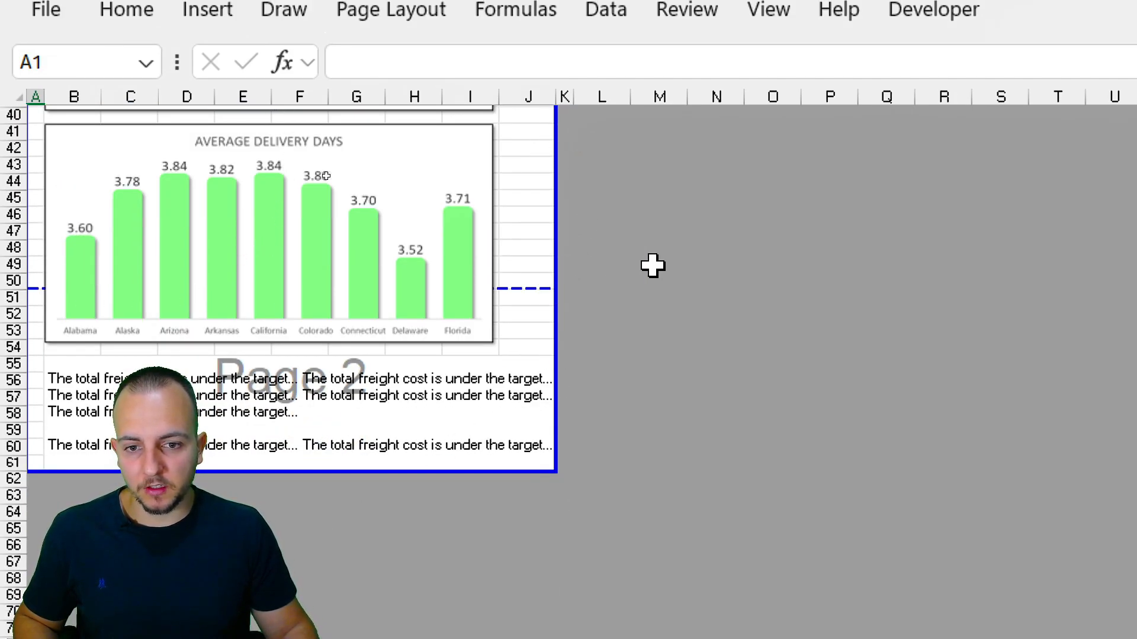
scroll(631, 331, "up", 13)
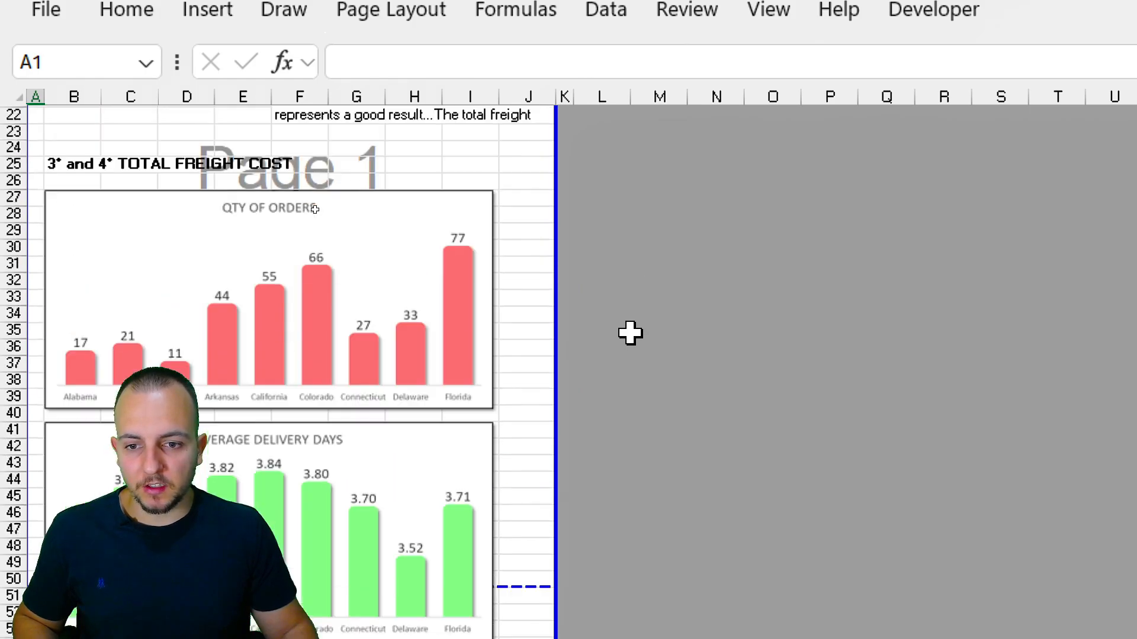
scroll(629, 332, "down", 3)
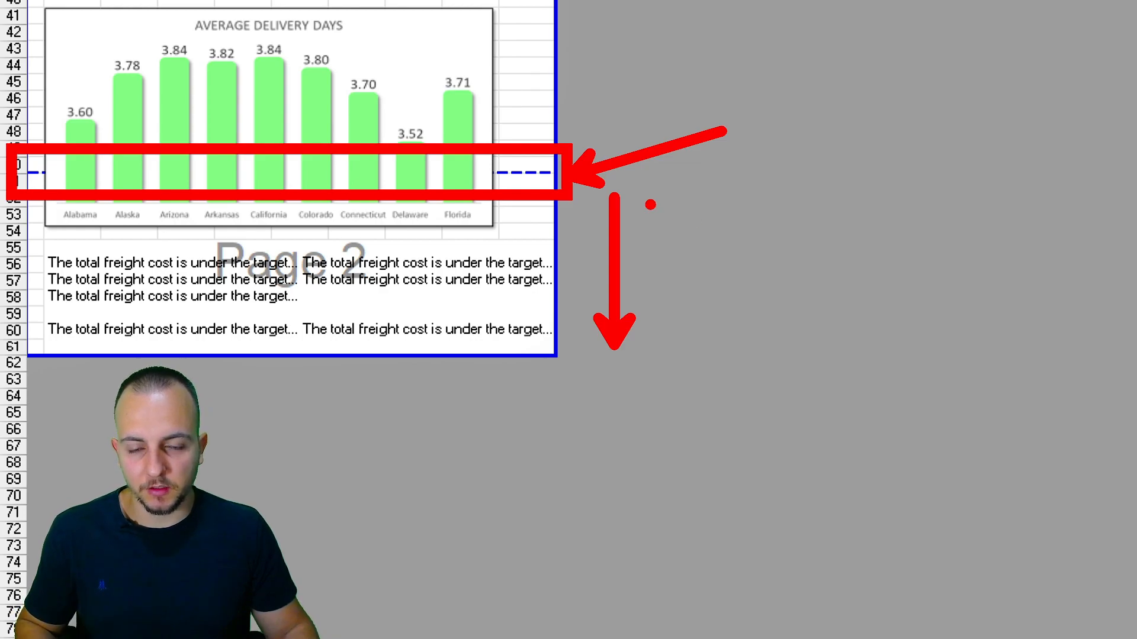
left_click_drag(528, 169, 526, 350)
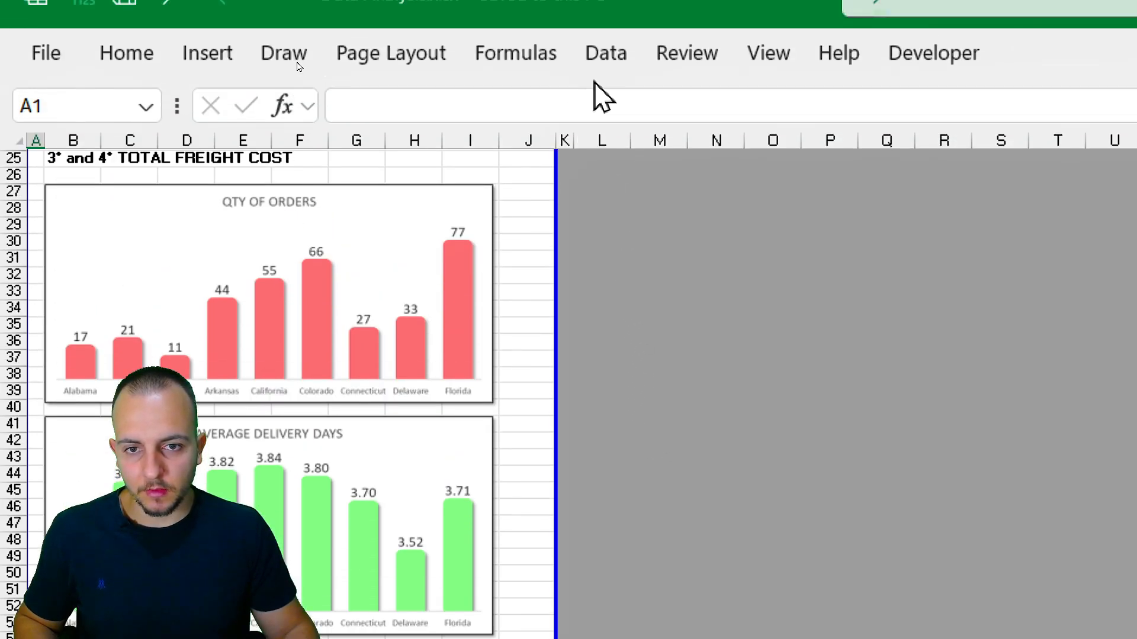
scroll(611, 334, "up", 8)
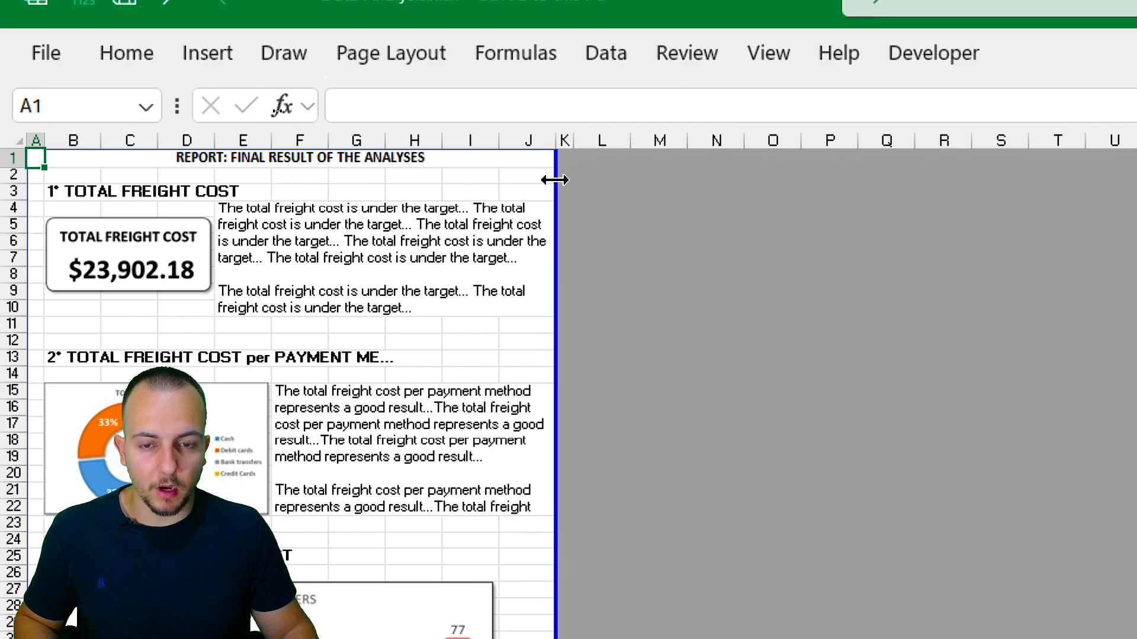
left_click_drag(554, 180, 583, 180)
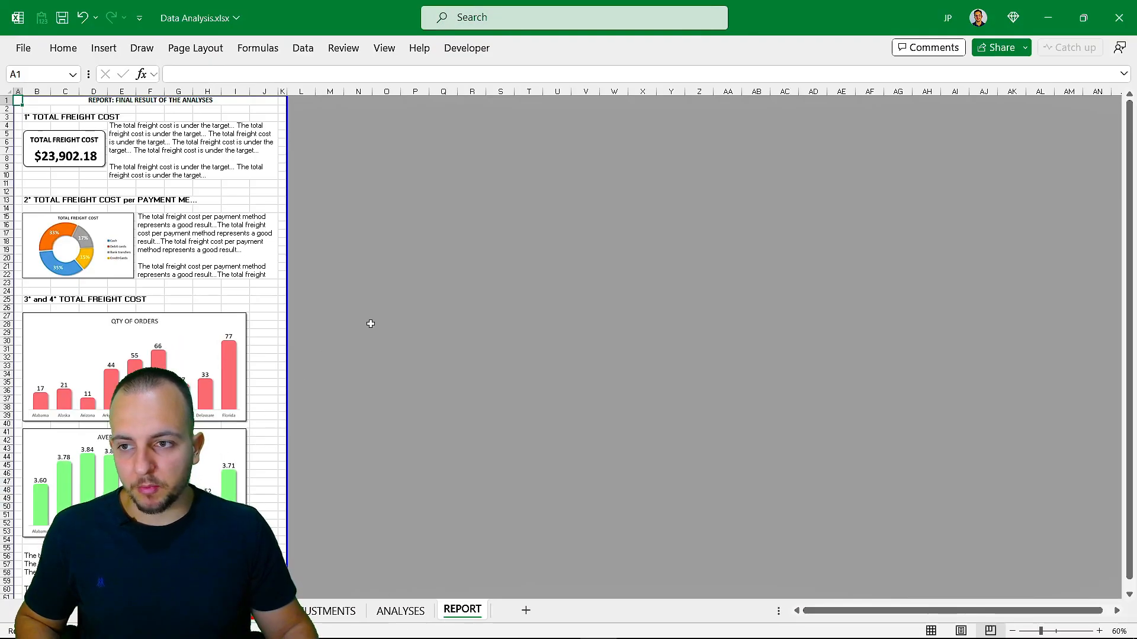
Open the print preview of the REPORT sheet and check how the content is positioned on the page
key("ctrl+p")
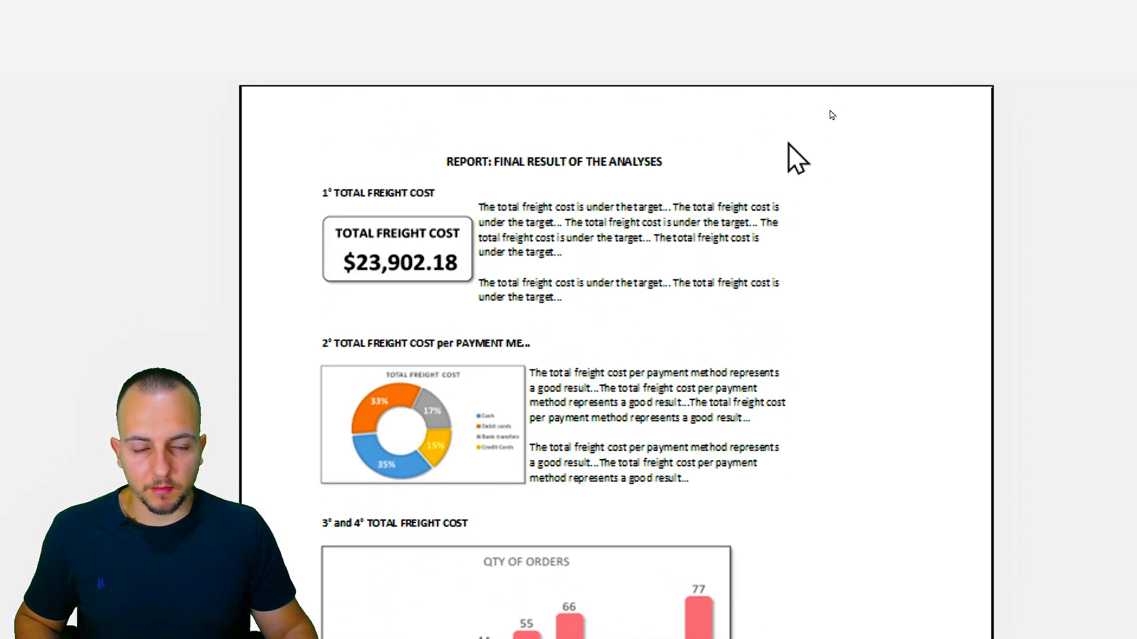
left_click_drag(656, 72, 656, 420)
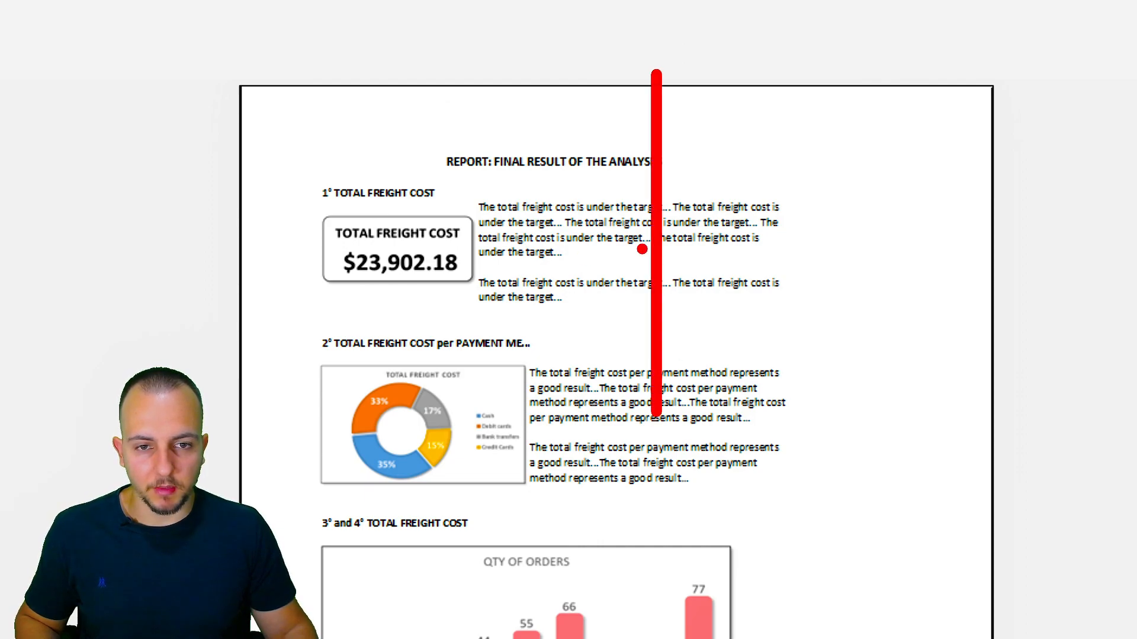
right_click(659, 248)
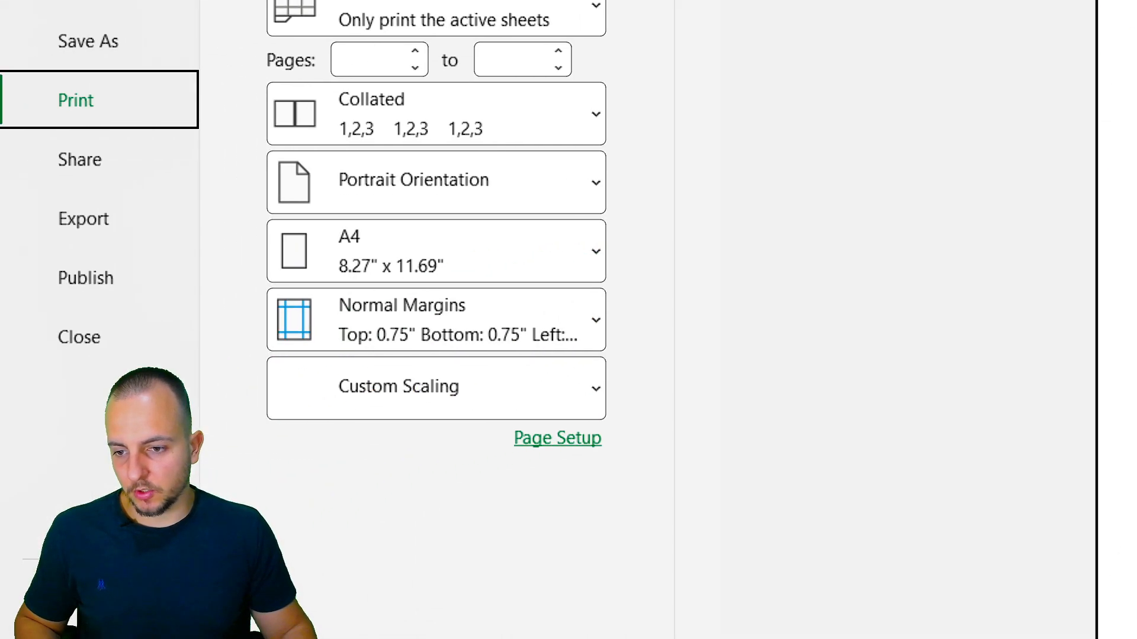
Center the REPORT printout on the page both horizontally and vertically
left_click(482, 250)
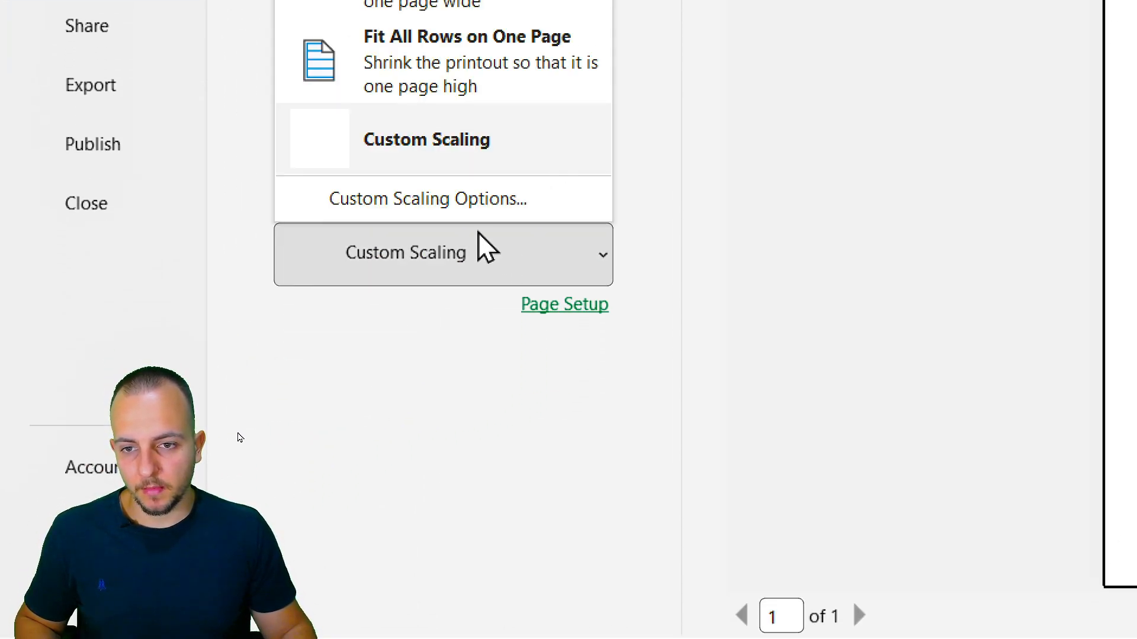
left_click(449, 199)
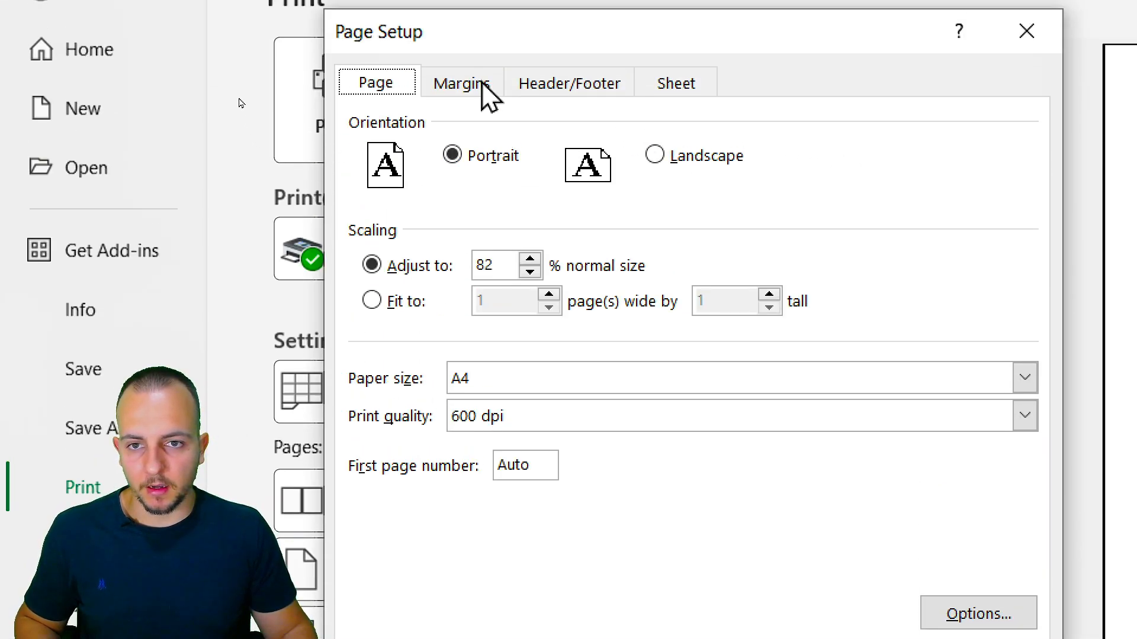
left_click(482, 85)
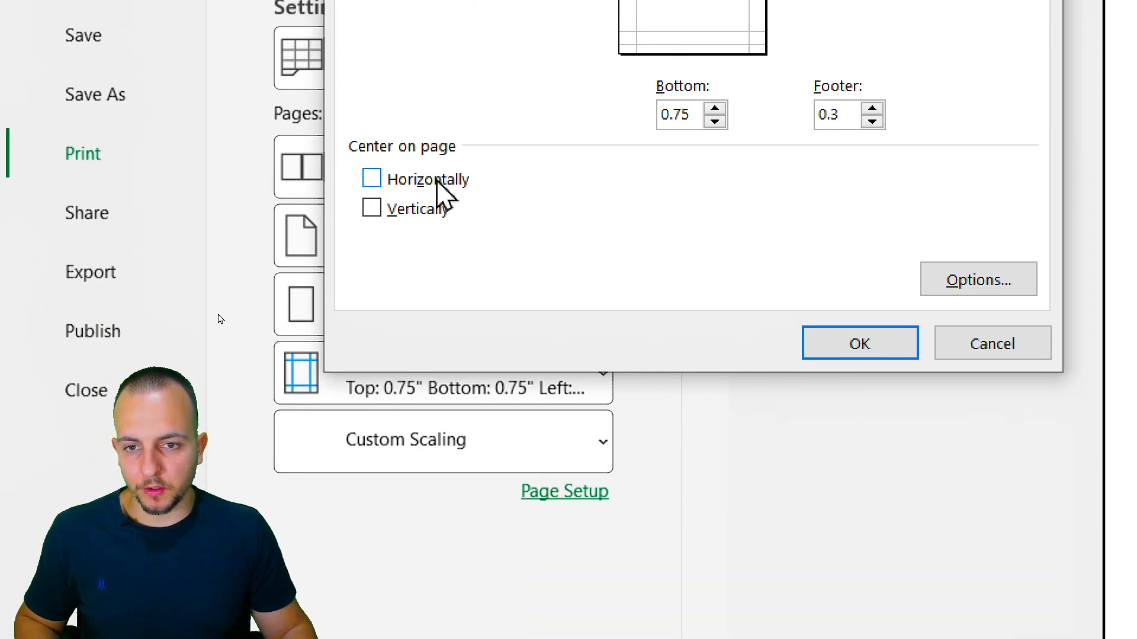
left_click(438, 181)
left_click(429, 212)
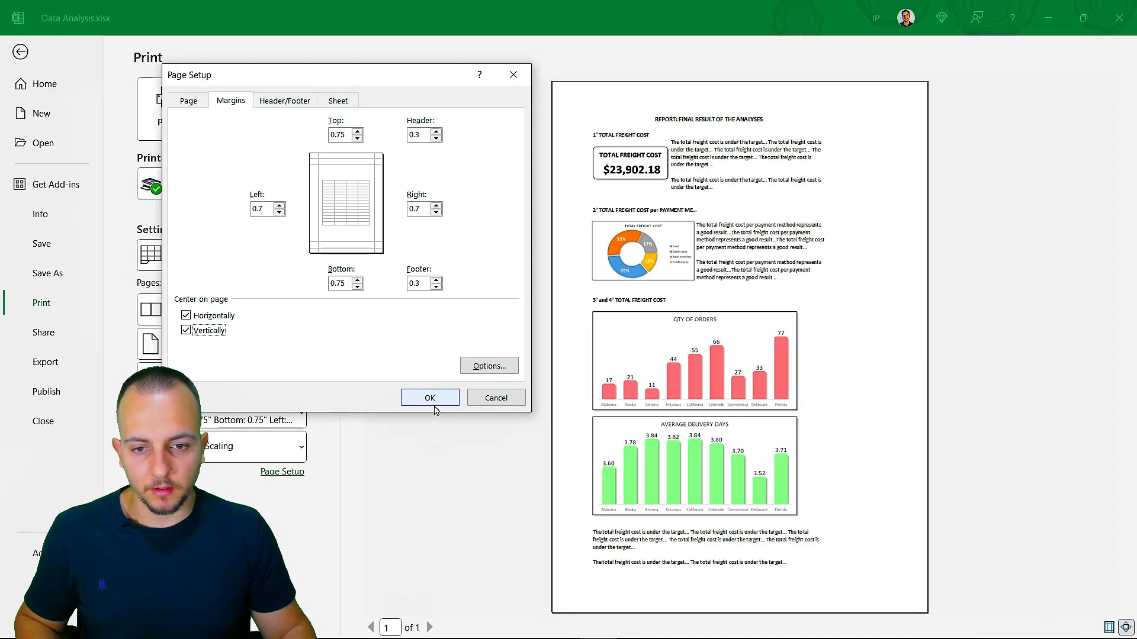
left_click(720, 343)
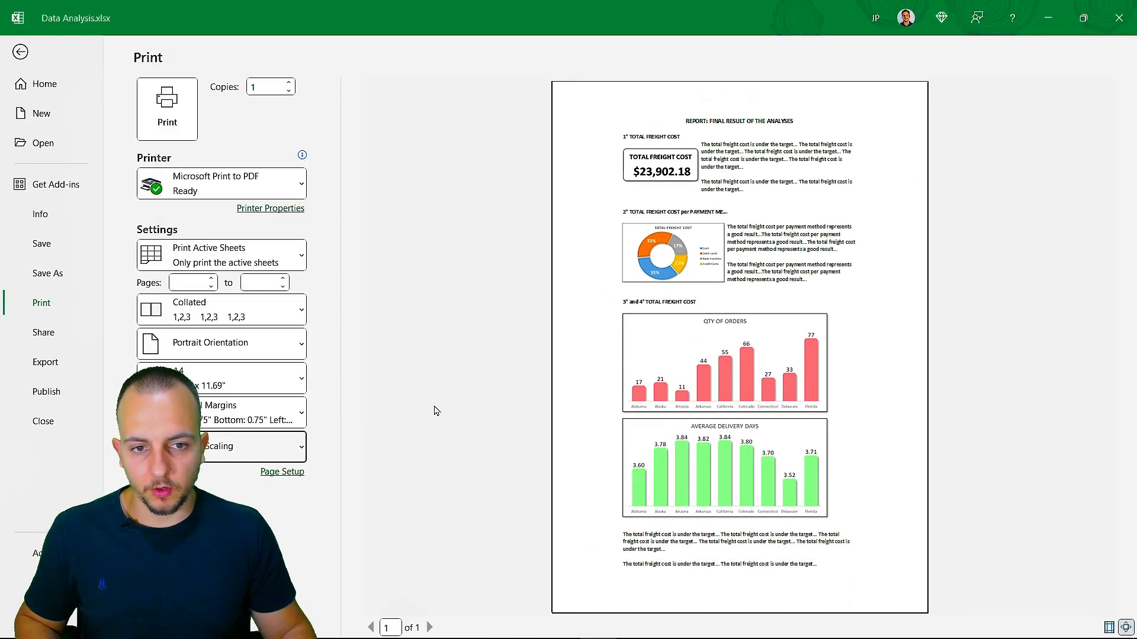
Check the centered report preview and the selected printer, and return to the REPORT sheet
left_click(1004, 286)
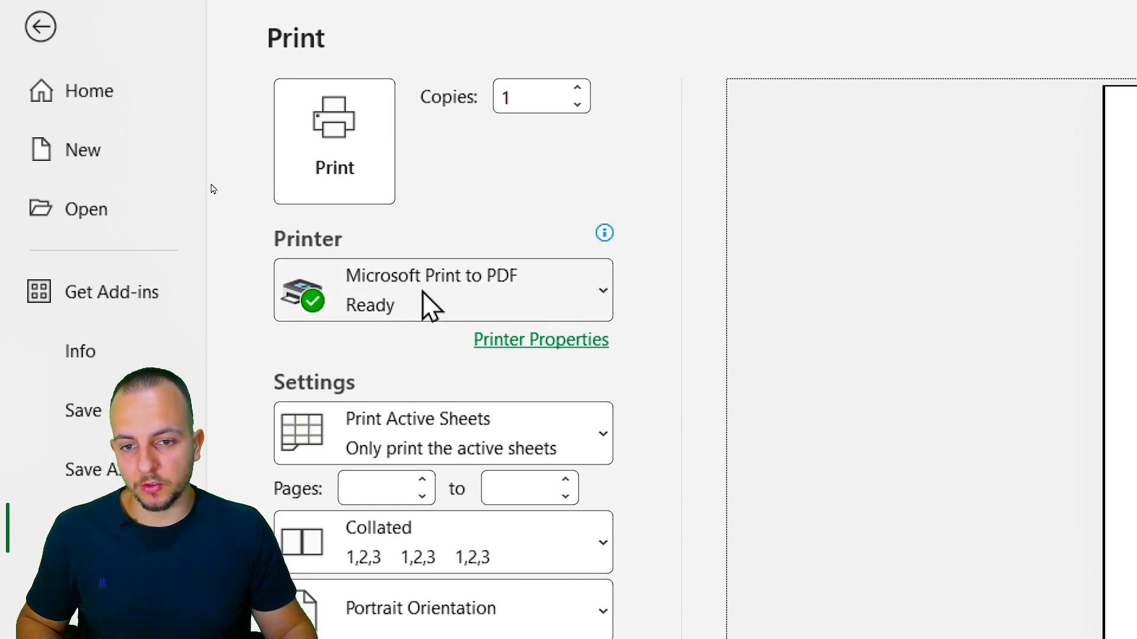
mouse_move(439, 292)
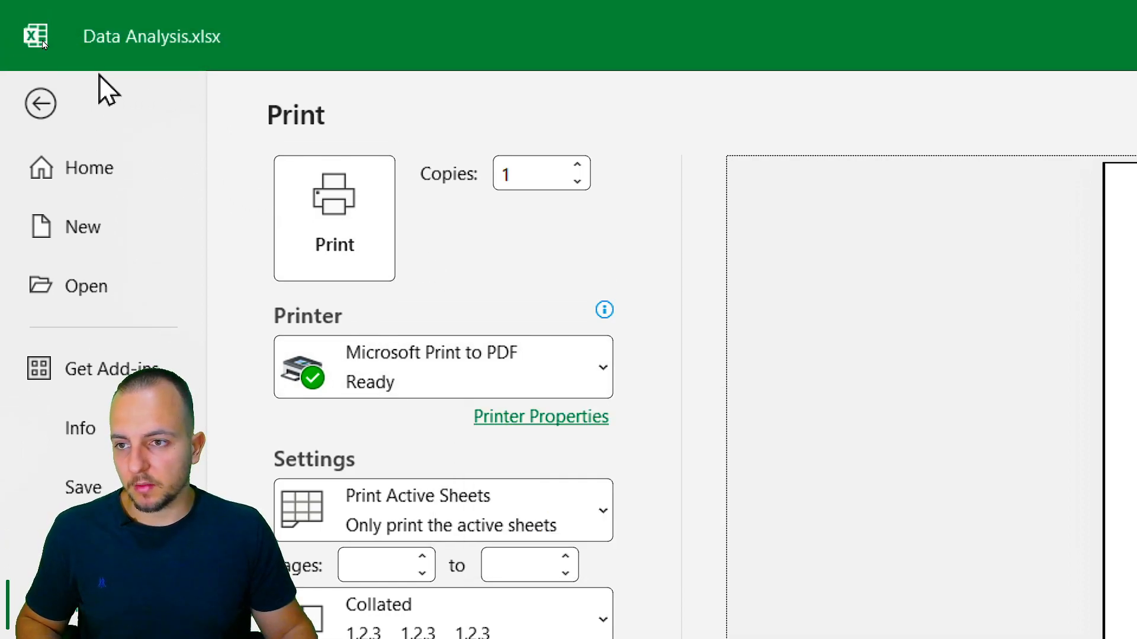
left_click(40, 104)
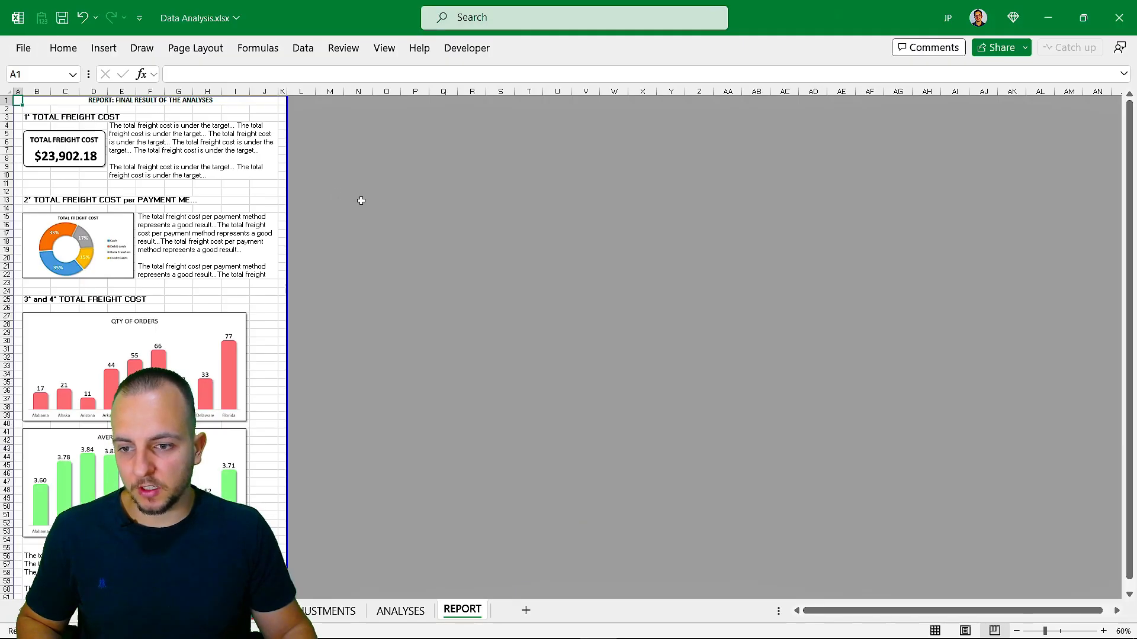
Review the analyses, adjustments, raw dataset and process overview sheets, and return to the REPORT sheet
left_click(409, 610)
left_click(332, 612)
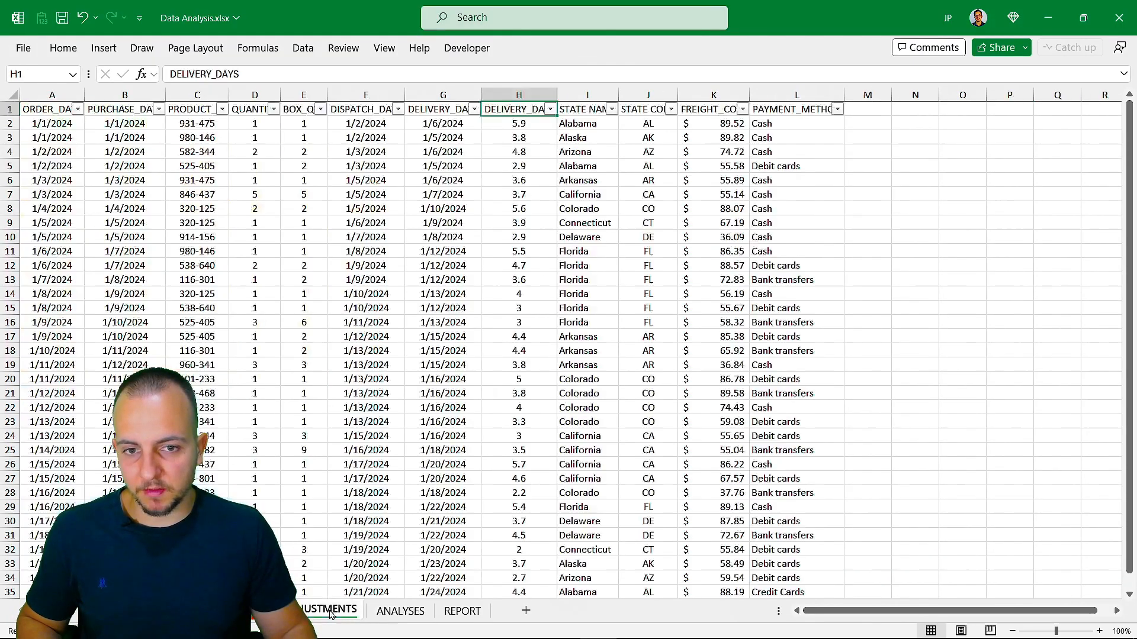
left_click(246, 612)
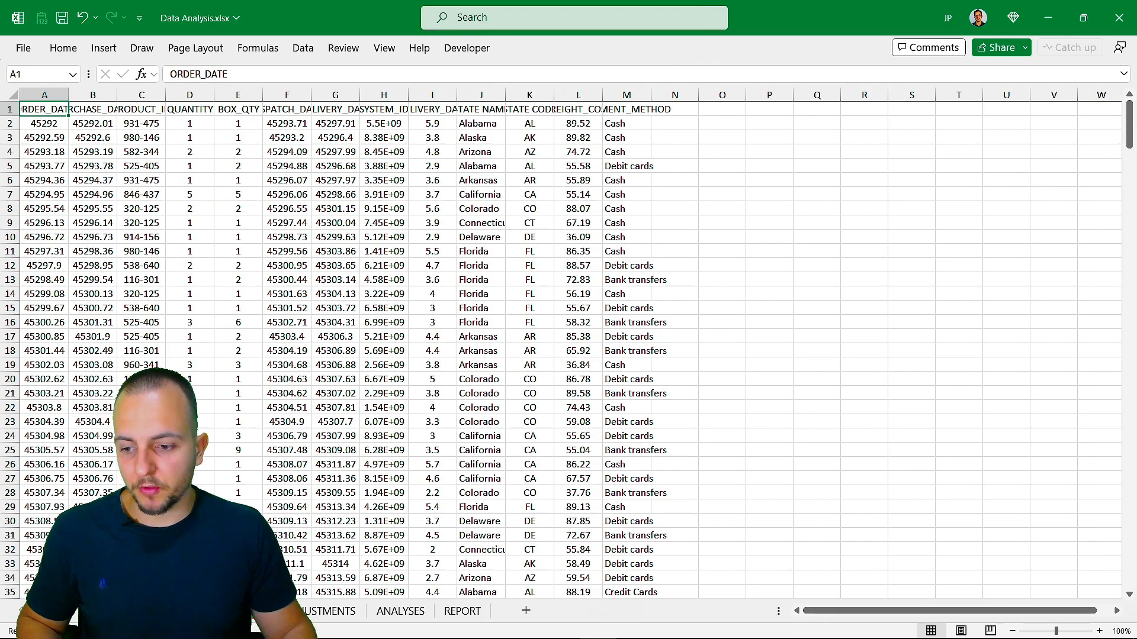
left_click(195, 612)
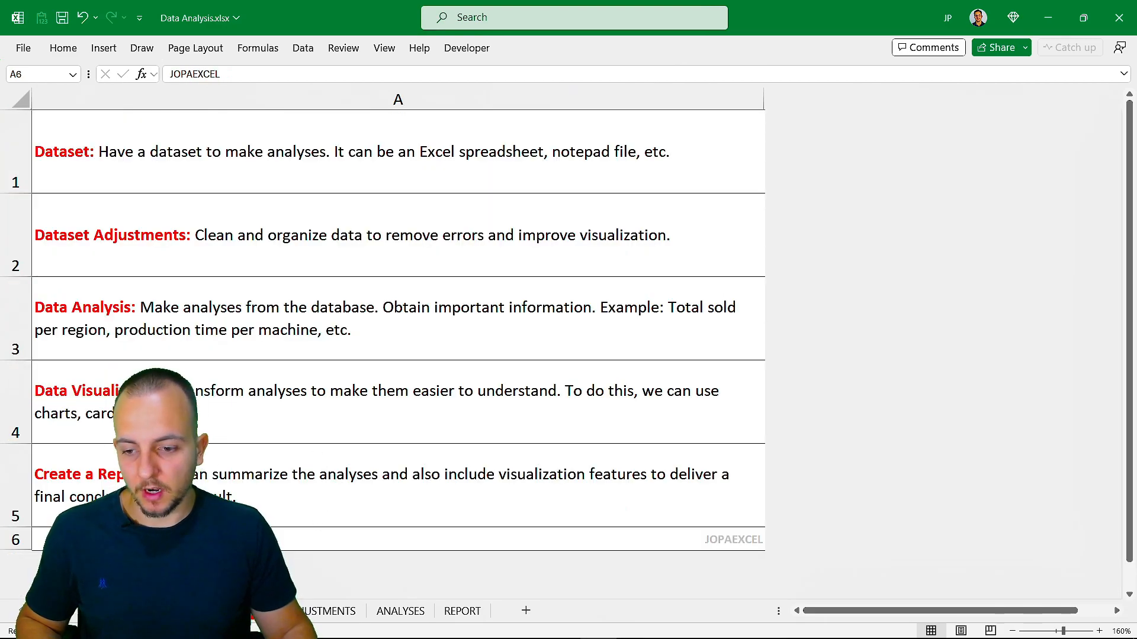
left_click(246, 611)
left_click(333, 613)
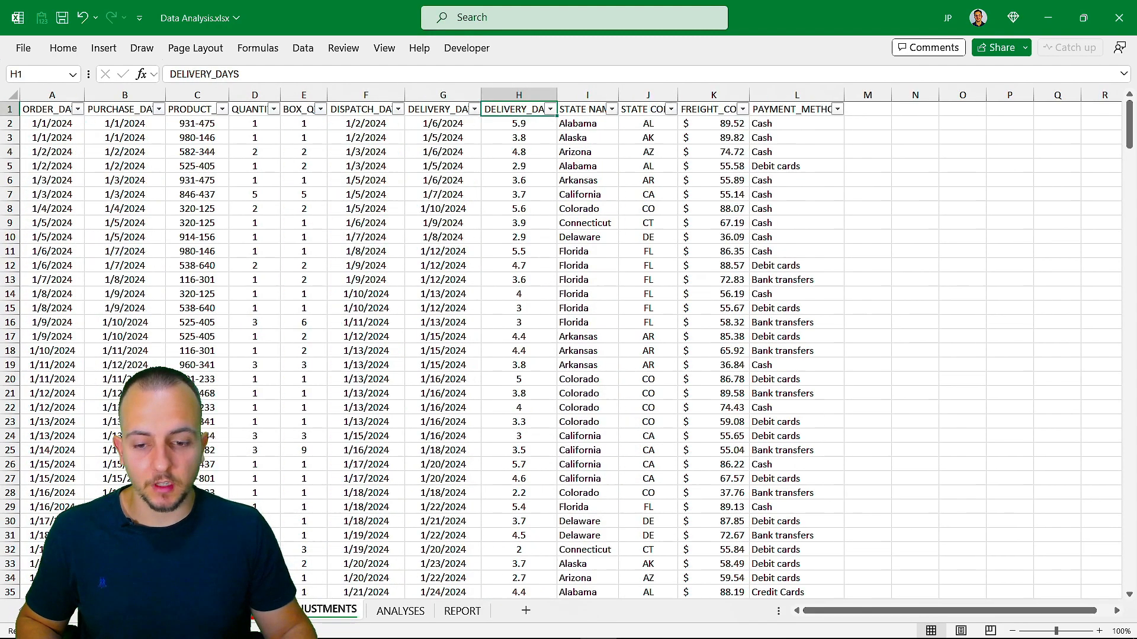
left_click(401, 611)
left_click(462, 610)
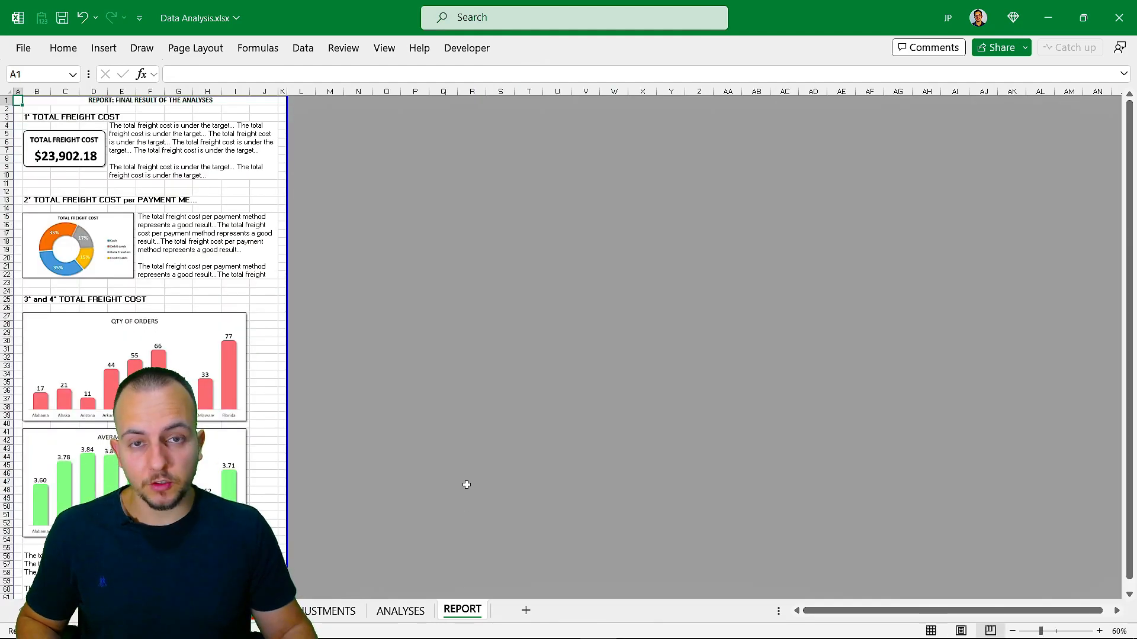